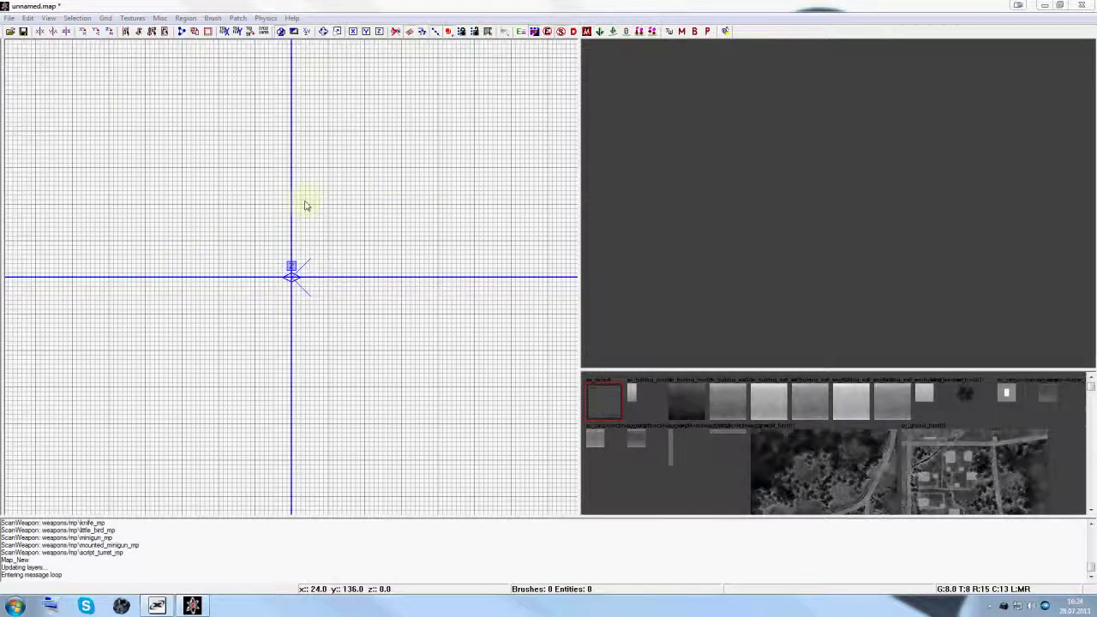
# - Open armory_equipment.map from the prefabs/zombiemode folder, discarding the changes to the unnamed map
pyautogui.click(10, 30)
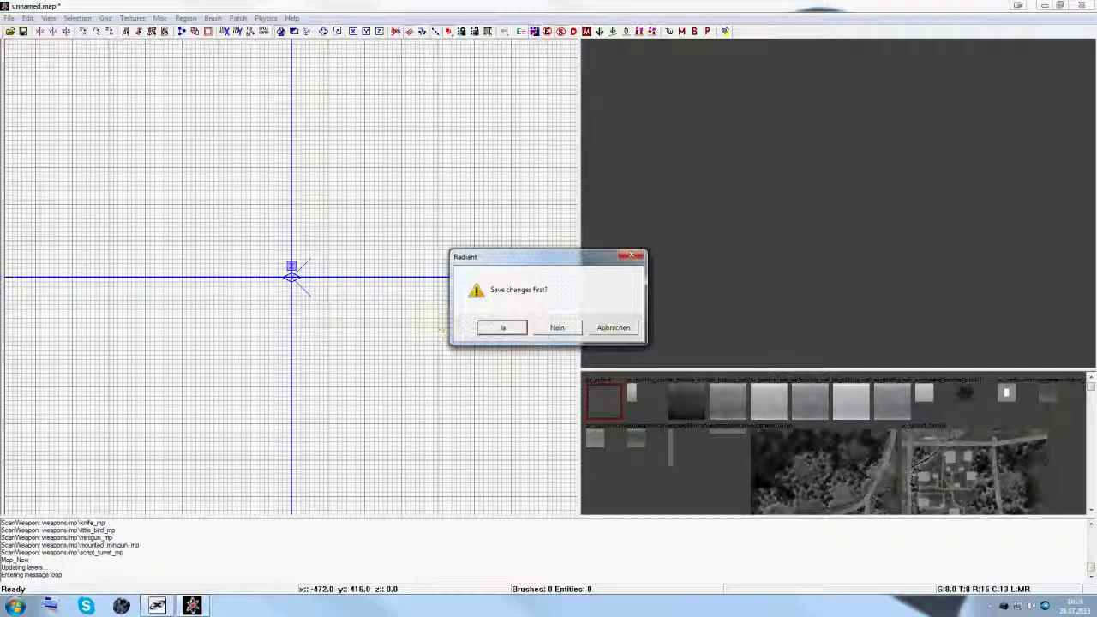
pyautogui.click(558, 326)
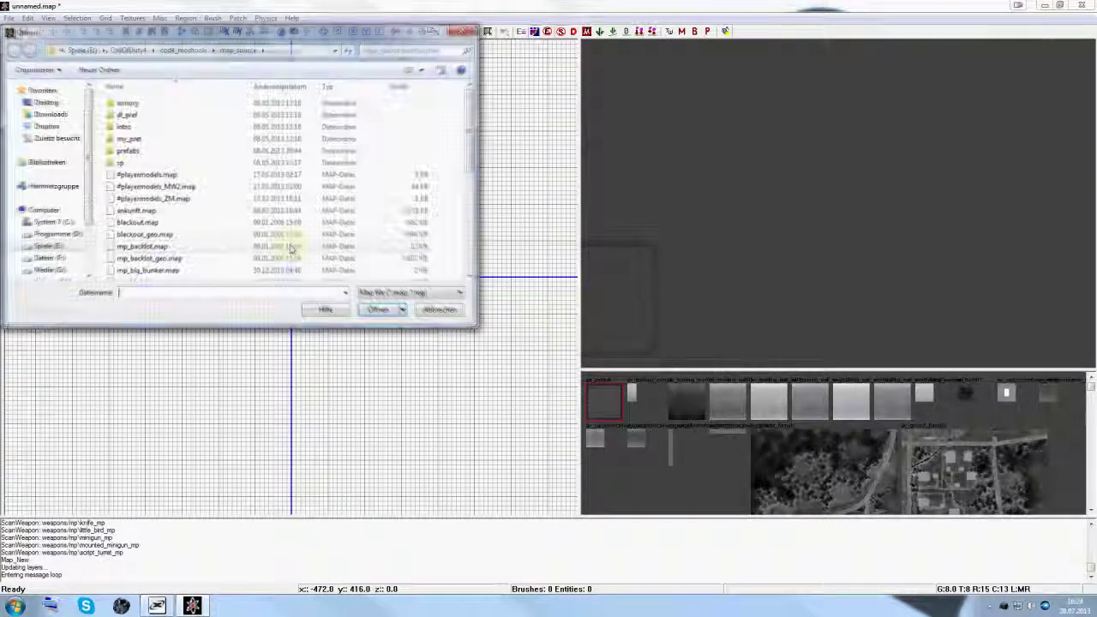
pyautogui.moveTo(473, 125); pyautogui.dragTo(476, 94)
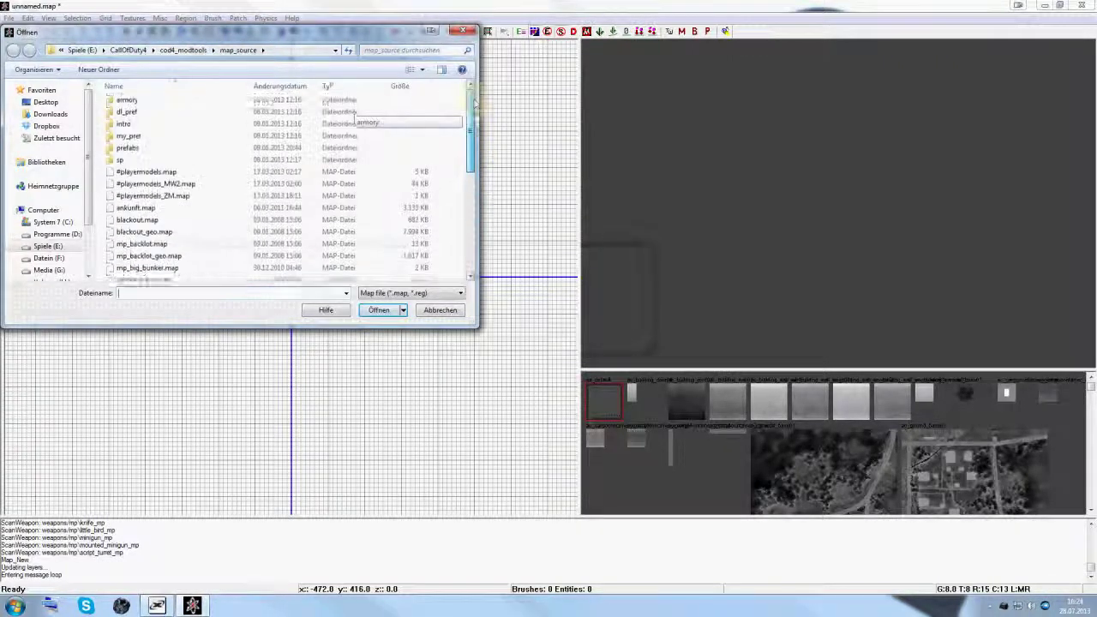
pyautogui.doubleClick(127, 105)
pyautogui.press('BackSpace')
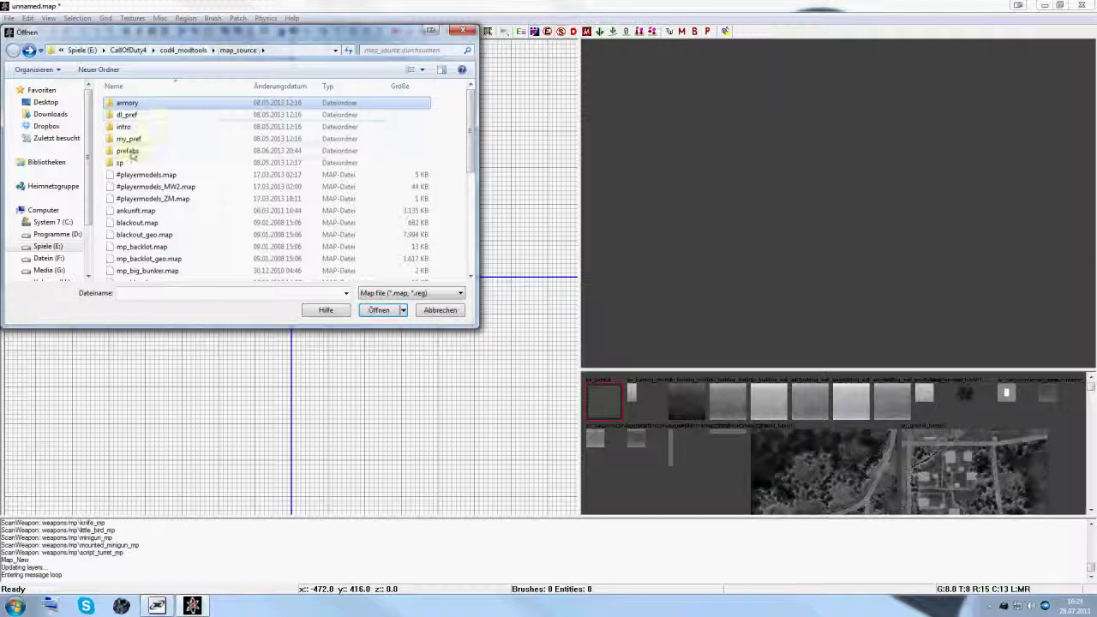
pyautogui.doubleClick(127, 151)
pyautogui.scroll(-5, 131, 155)
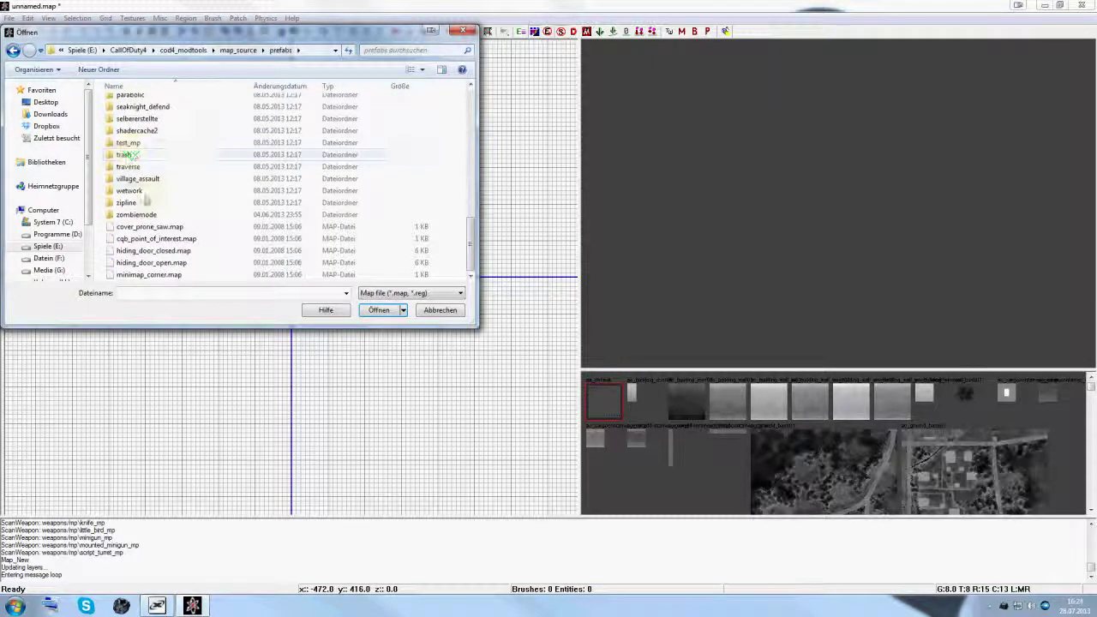
pyautogui.doubleClick(137, 214)
pyautogui.click(173, 105)
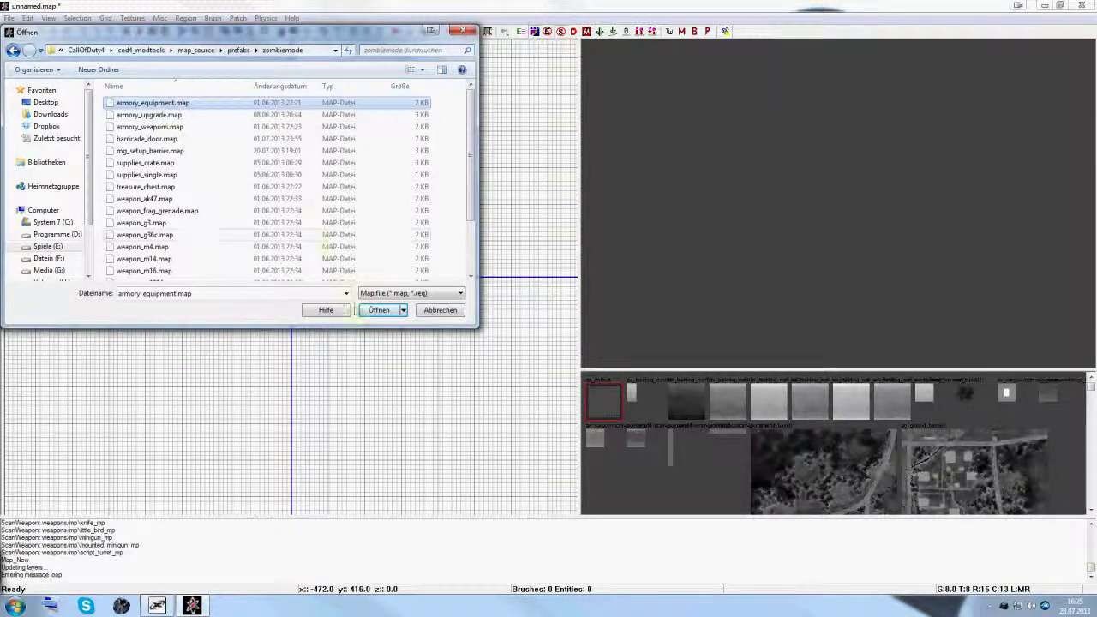
pyautogui.click(378, 310)
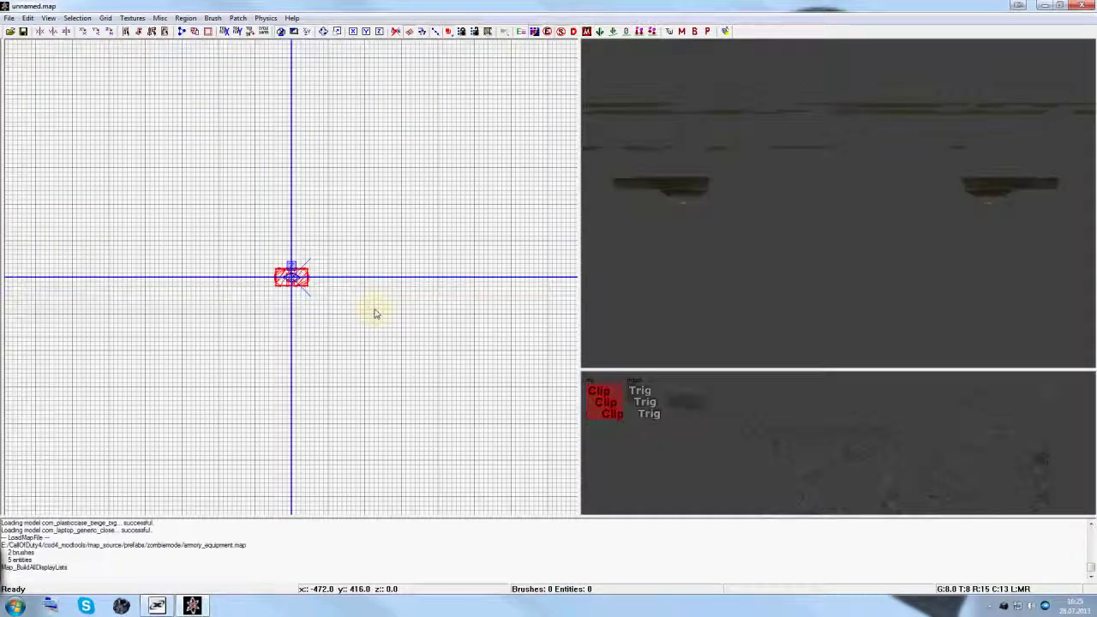
# - Save a copy of the prefab as armory_airsupport in the zombiemode folder
pyautogui.moveTo(796, 152); pyautogui.dragTo(754, 149, button='right')
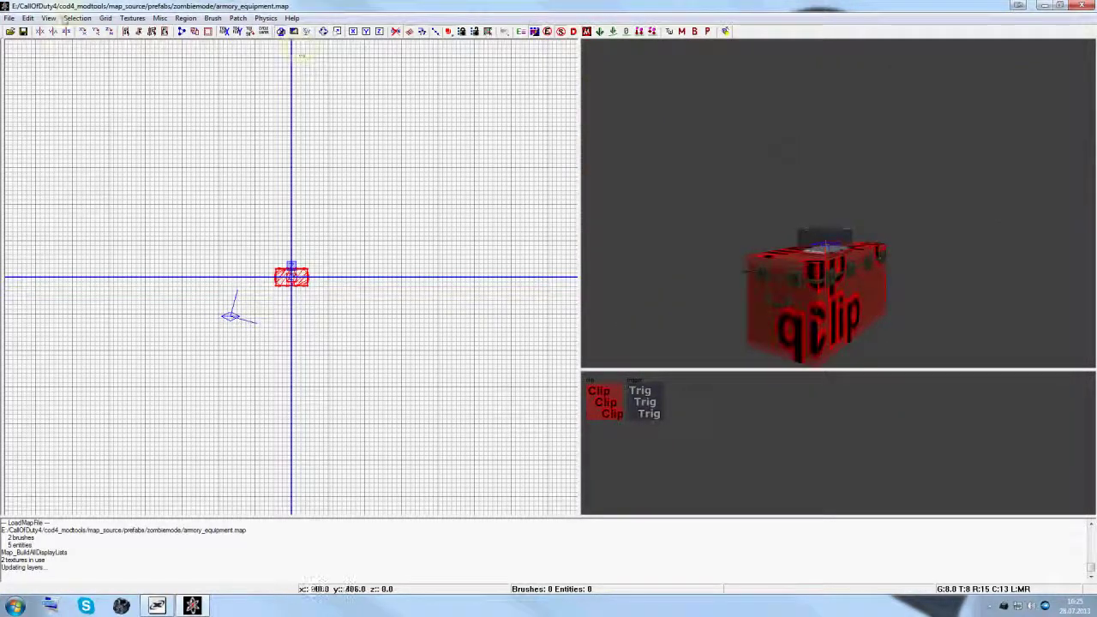
pyautogui.click(8, 17)
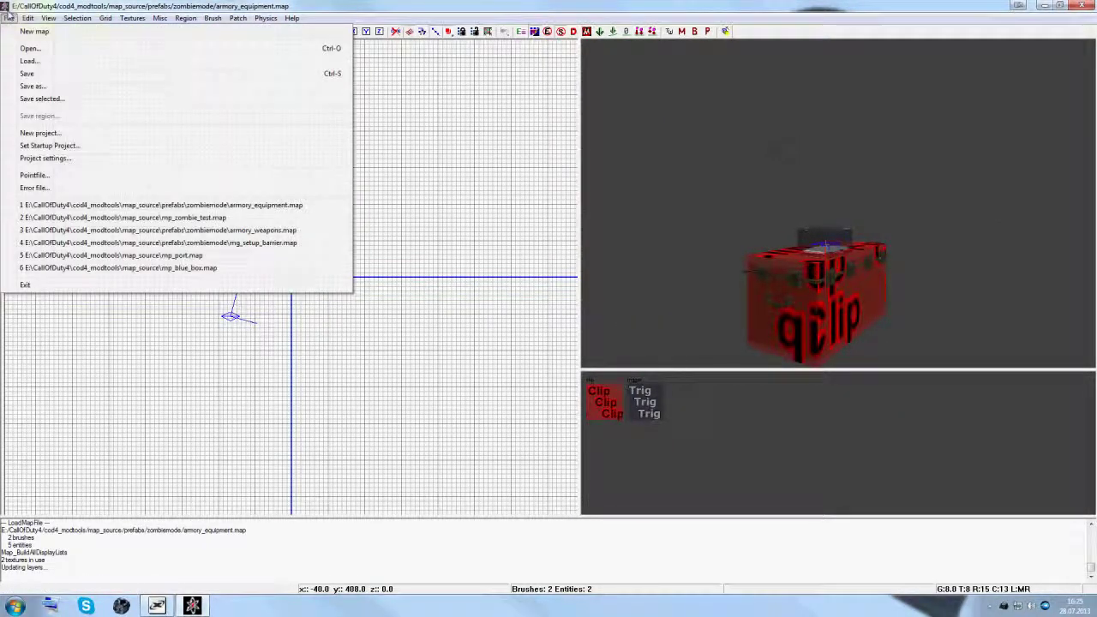
pyautogui.click(32, 85)
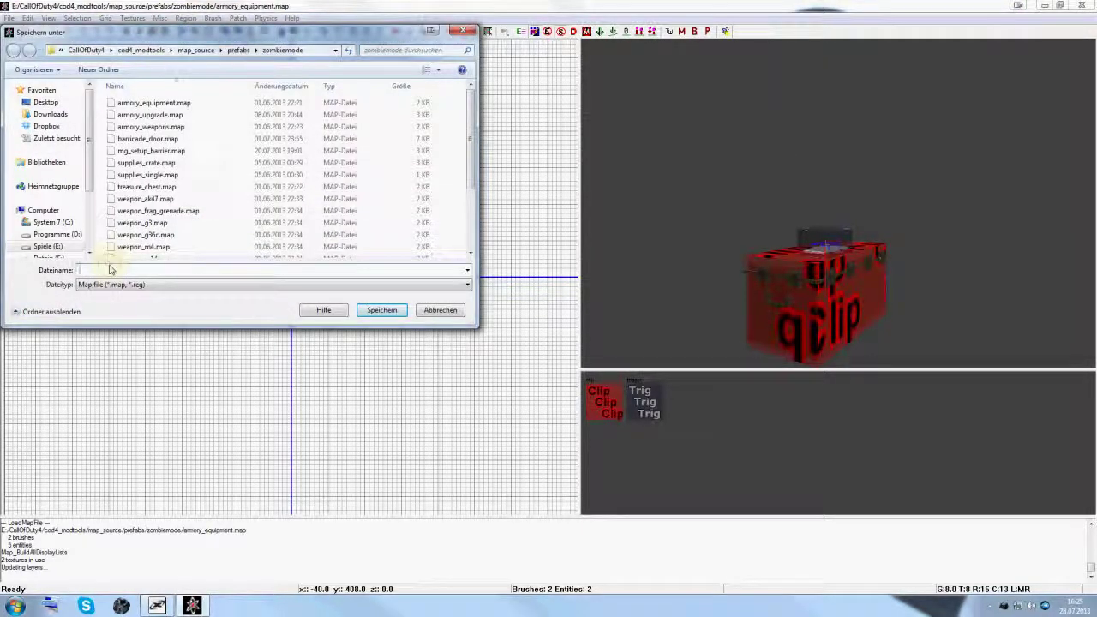
pyautogui.write('armor')
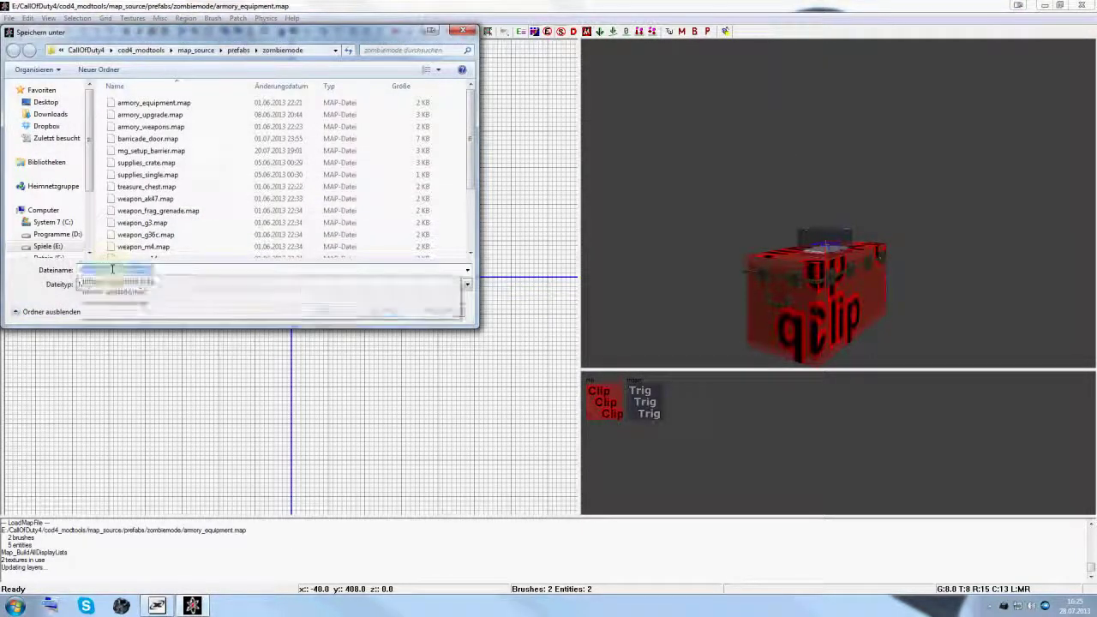
pyautogui.write('y_')
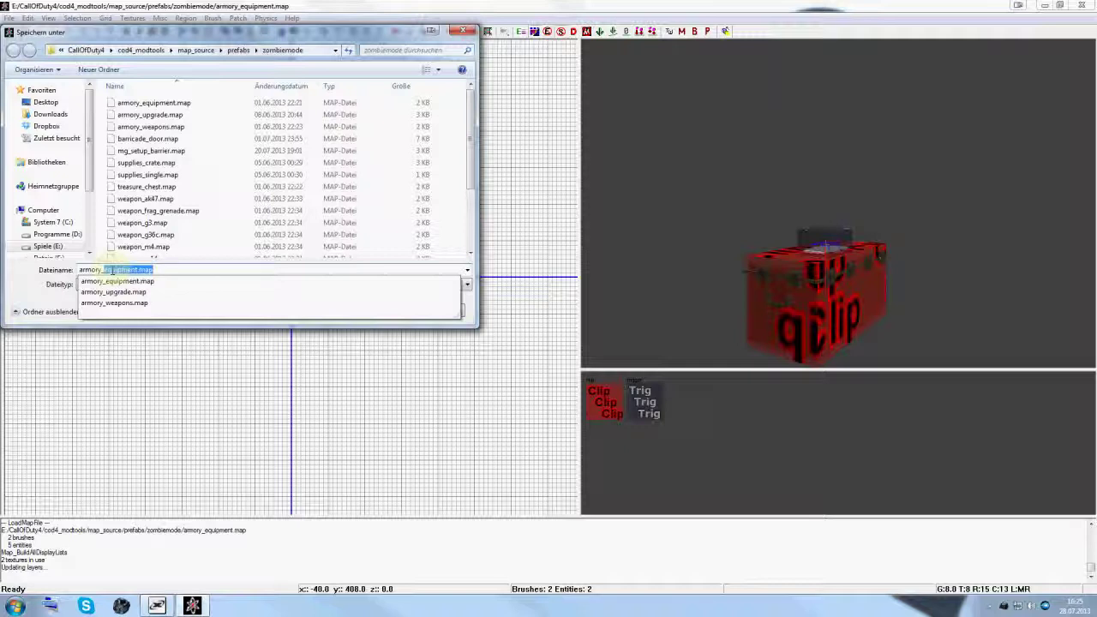
pyautogui.write('airsupport')
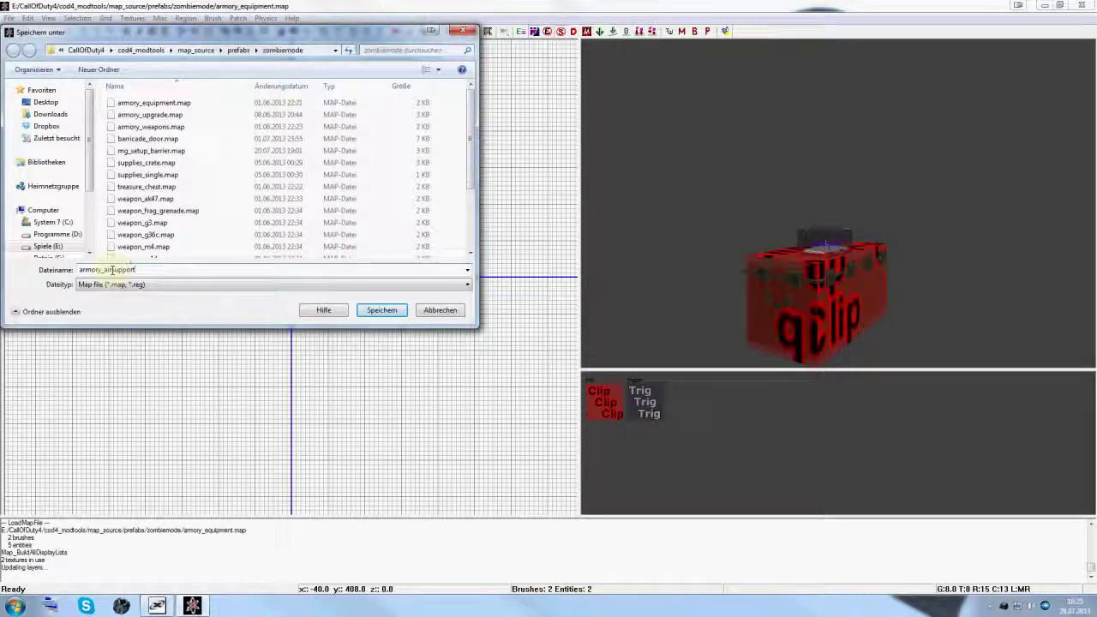
pyautogui.click(382, 310)
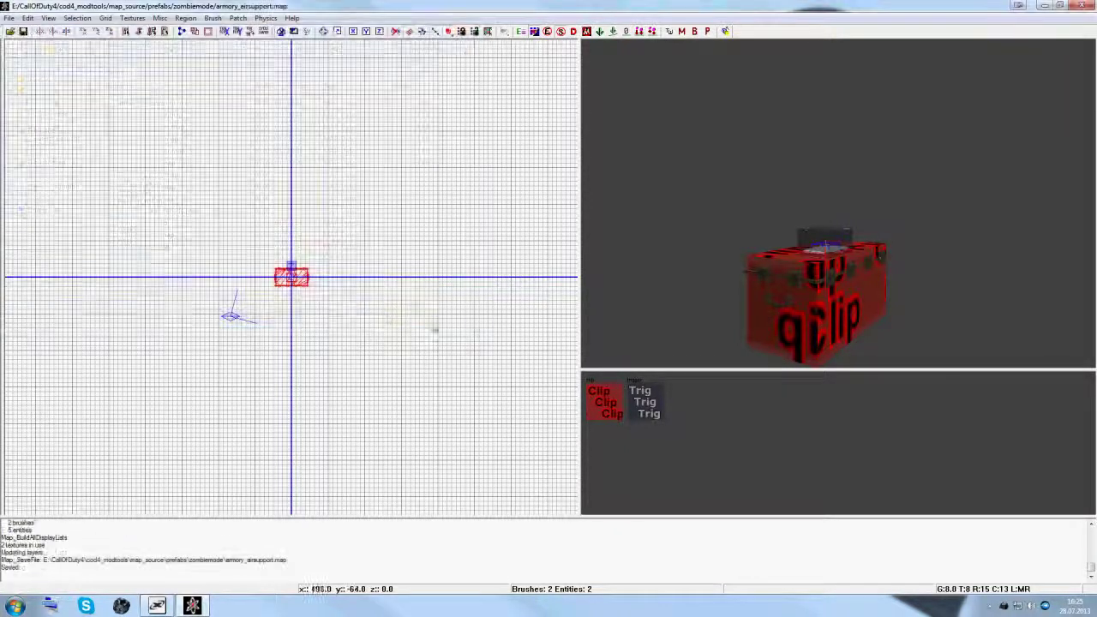
# - Move the use trigger off the case to about X -8, Y -56, and show its entity properties
pyautogui.scroll(3, 708, 272)
pyautogui.scroll(-2, 708, 272)
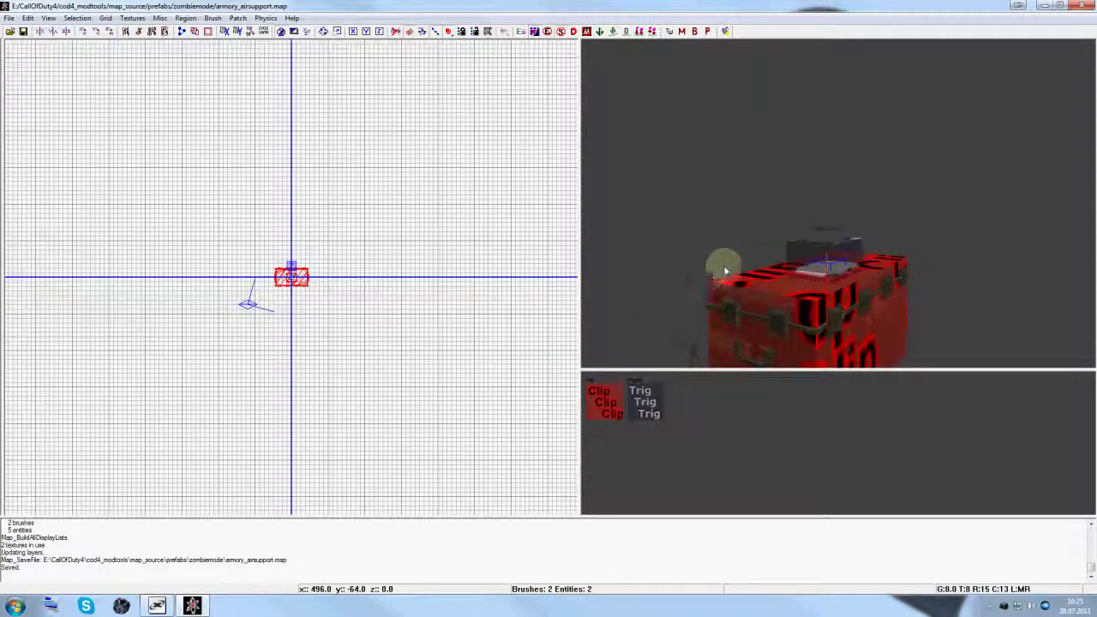
pyautogui.keyDown('shift'); pyautogui.click(803, 251); pyautogui.keyUp('shift')
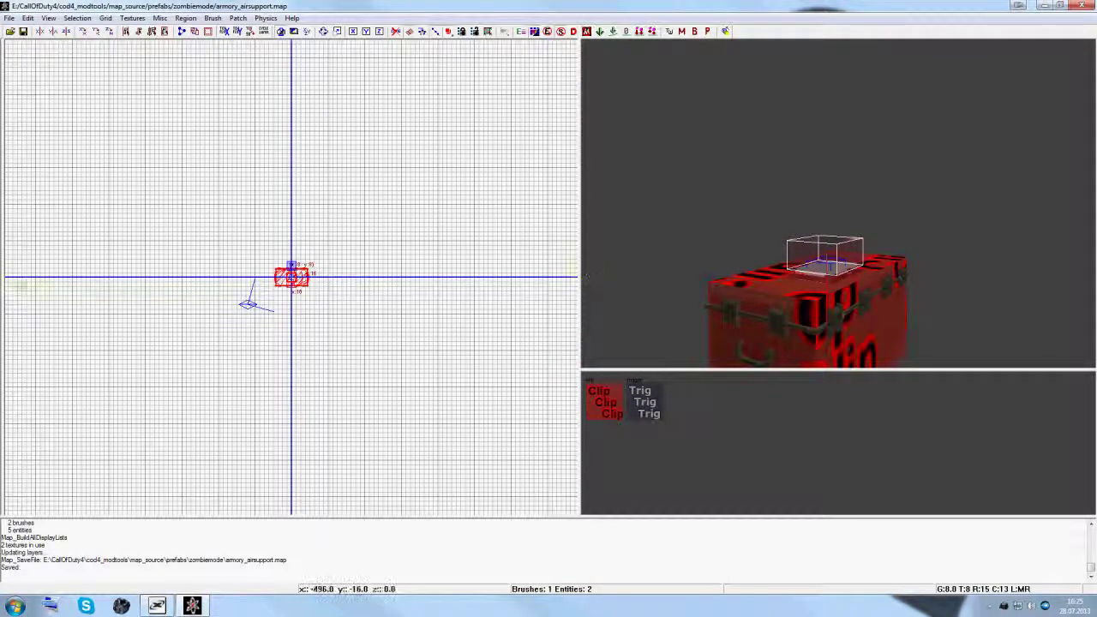
pyautogui.scroll(4, 332, 313)
pyautogui.rightClick(296, 254)
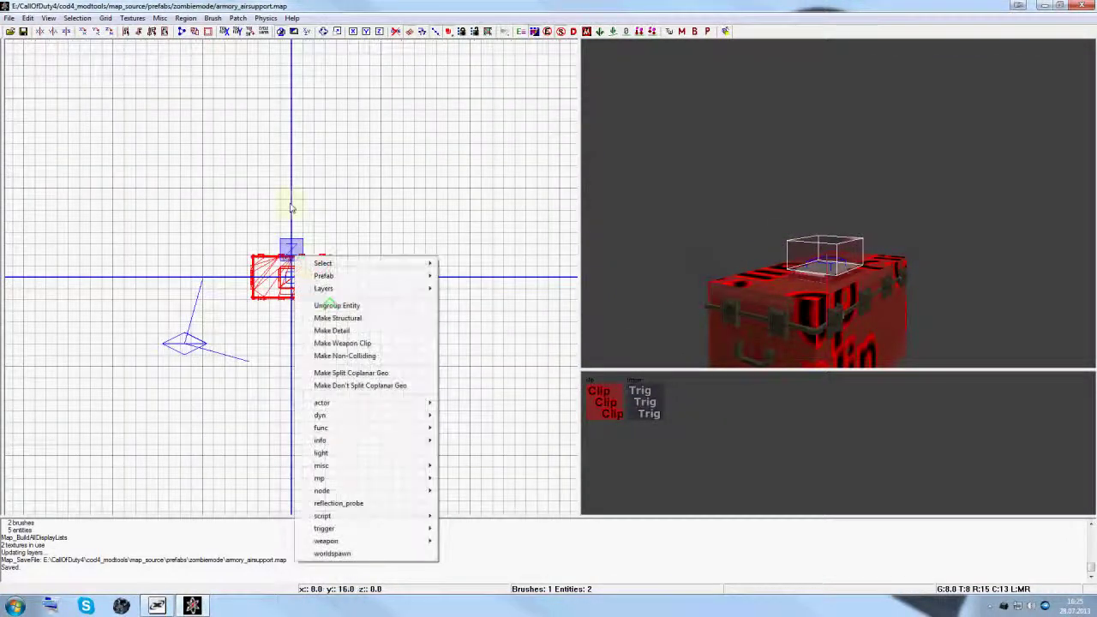
pyautogui.moveTo(294, 208); pyautogui.dragTo(281, 193, button='right')
pyautogui.scroll(3, 283, 194)
pyautogui.moveTo(257, 249); pyautogui.dragTo(325, 435)
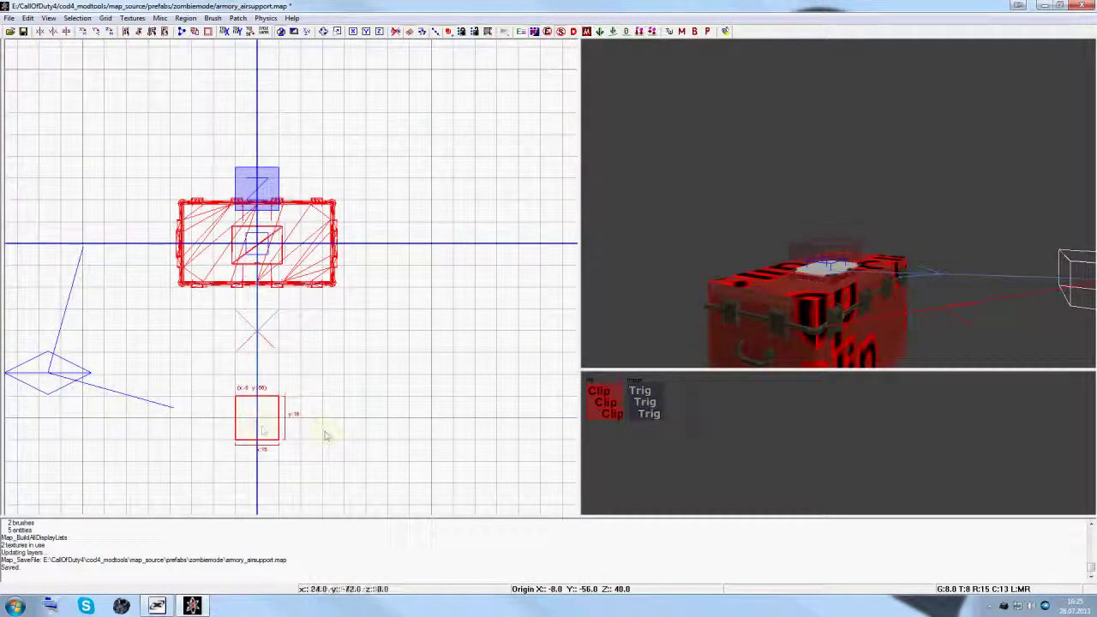
pyautogui.press('n')
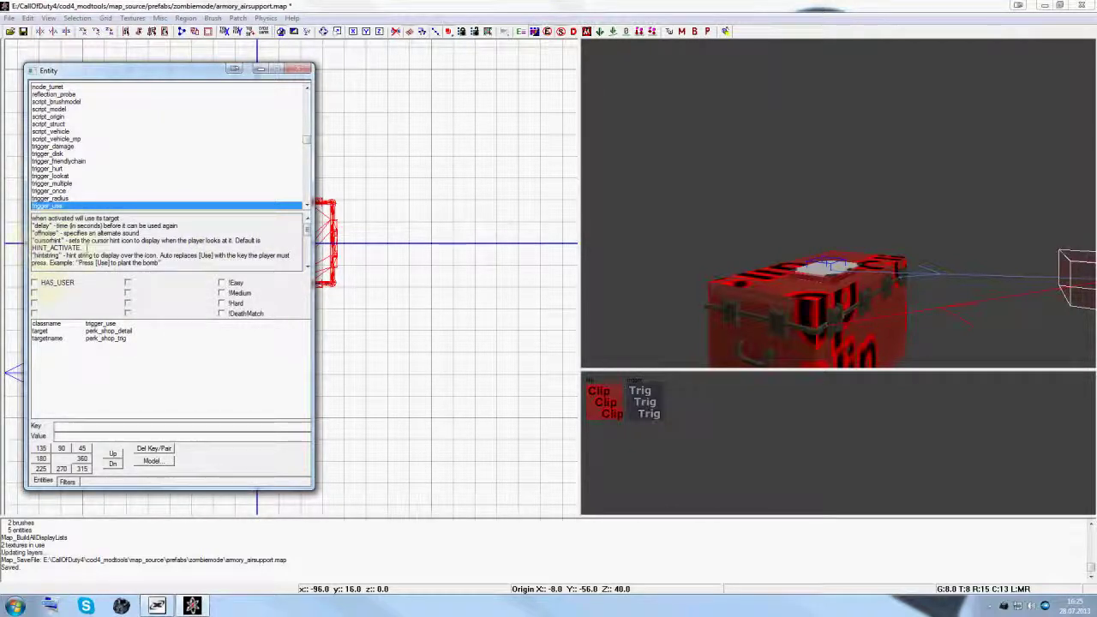
# - Move the clip brush away from the case to about X 44, Y 71
pyautogui.moveTo(913, 210); pyautogui.dragTo(834, 212, button='right')
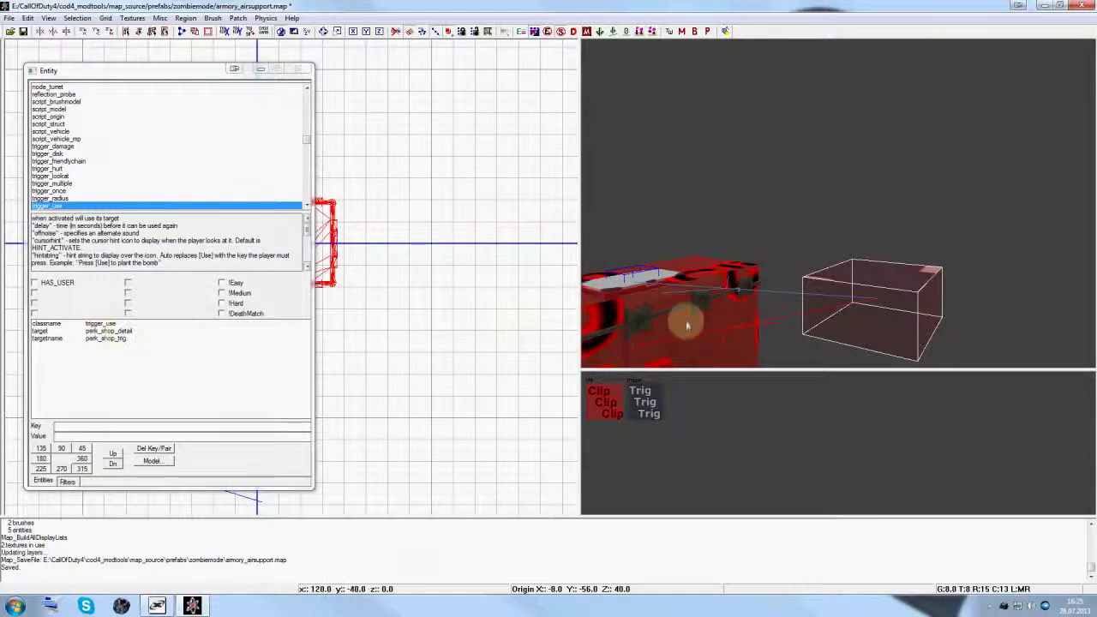
pyautogui.moveTo(686, 323); pyautogui.dragTo(679, 291, button='right')
pyautogui.press('Escape')
pyautogui.keyDown('shift'); pyautogui.click(712, 275); pyautogui.keyUp('shift')
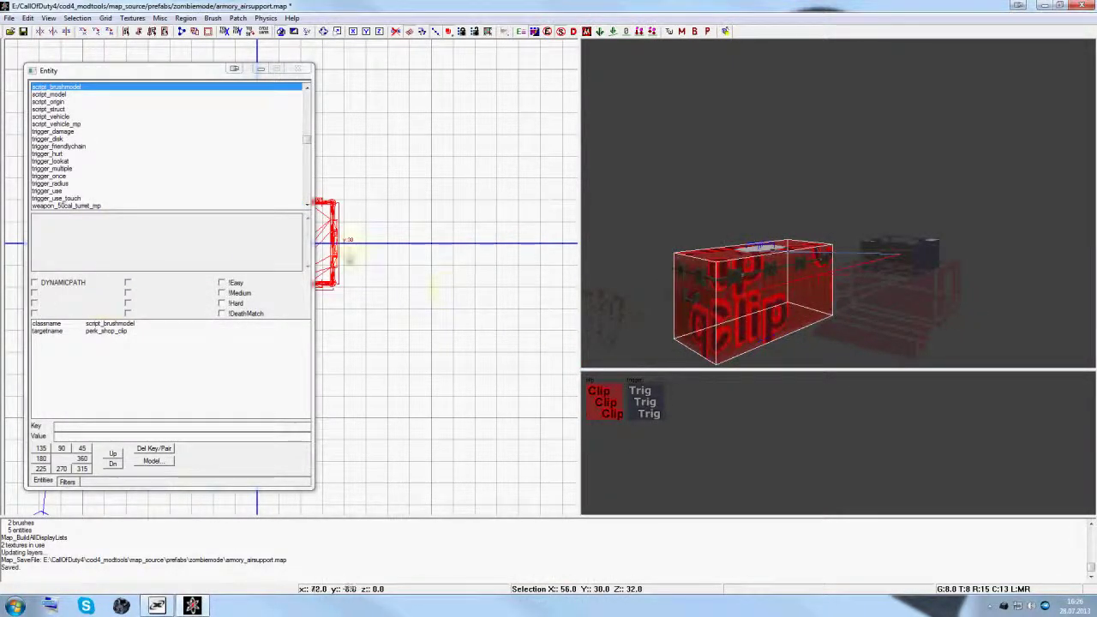
pyautogui.moveTo(349, 253); pyautogui.dragTo(365, 246, button='right')
pyautogui.scroll(-2, 398, 255)
pyautogui.moveTo(400, 258)
pyautogui.mouseDown()
pyautogui.moveTo(539, 286)
pyautogui.moveTo(520, 176)
pyautogui.moveTo(432, 158)
pyautogui.mouseUp()
pyautogui.moveTo(398, 273); pyautogui.dragTo(402, 276, button='right')
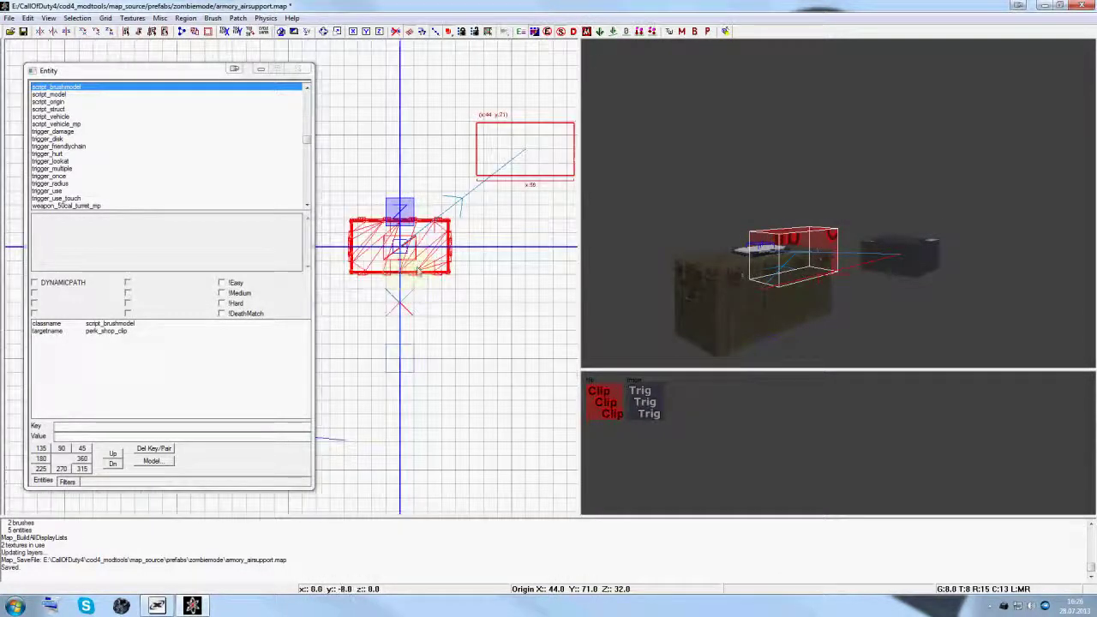
# - Move the beige plastic case model about 64 units along X, clear of the laptop, and deselect it
pyautogui.press('Escape')
pyautogui.keyDown('shift'); pyautogui.click(435, 261); pyautogui.keyUp('shift')
pyautogui.moveTo(435, 261); pyautogui.dragTo(543, 314)
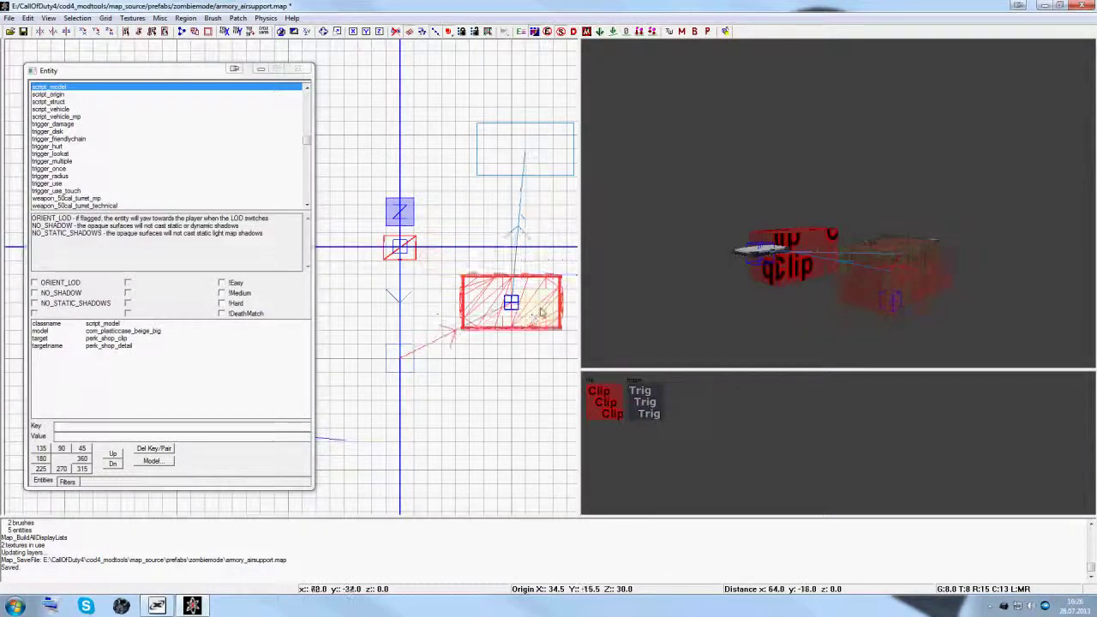
pyautogui.scroll(5, 784, 307)
pyautogui.press('Escape')
# - Select the closed laptop model to show its entity keys
pyautogui.moveTo(784, 305); pyautogui.dragTo(793, 309, button='right')
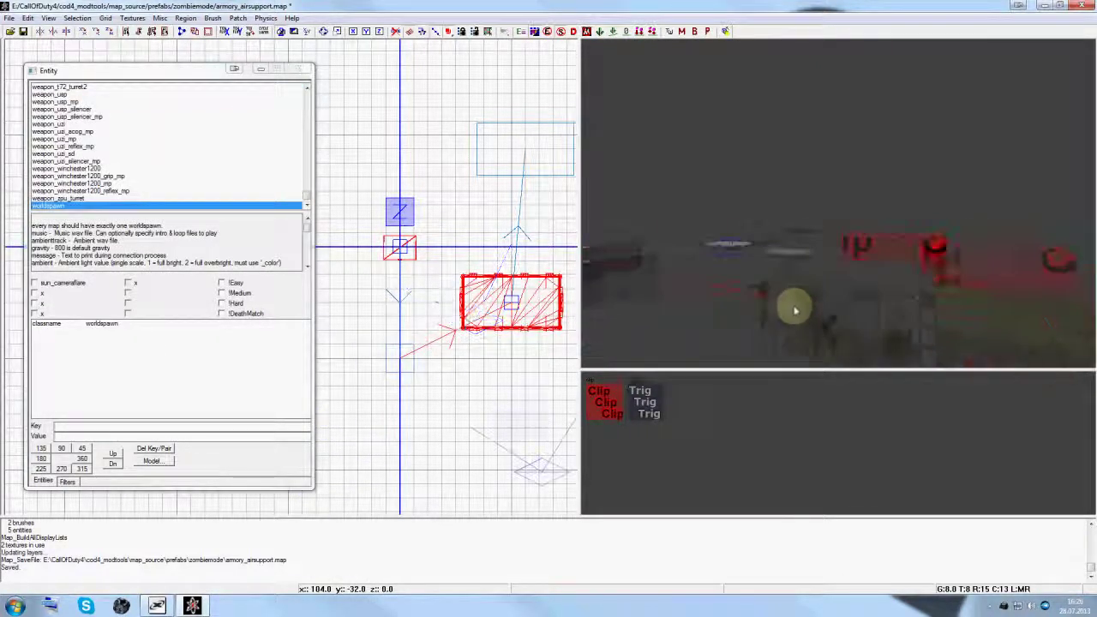
pyautogui.keyDown('shift'); pyautogui.click(858, 287); pyautogui.keyUp('shift')
pyautogui.press('Escape')
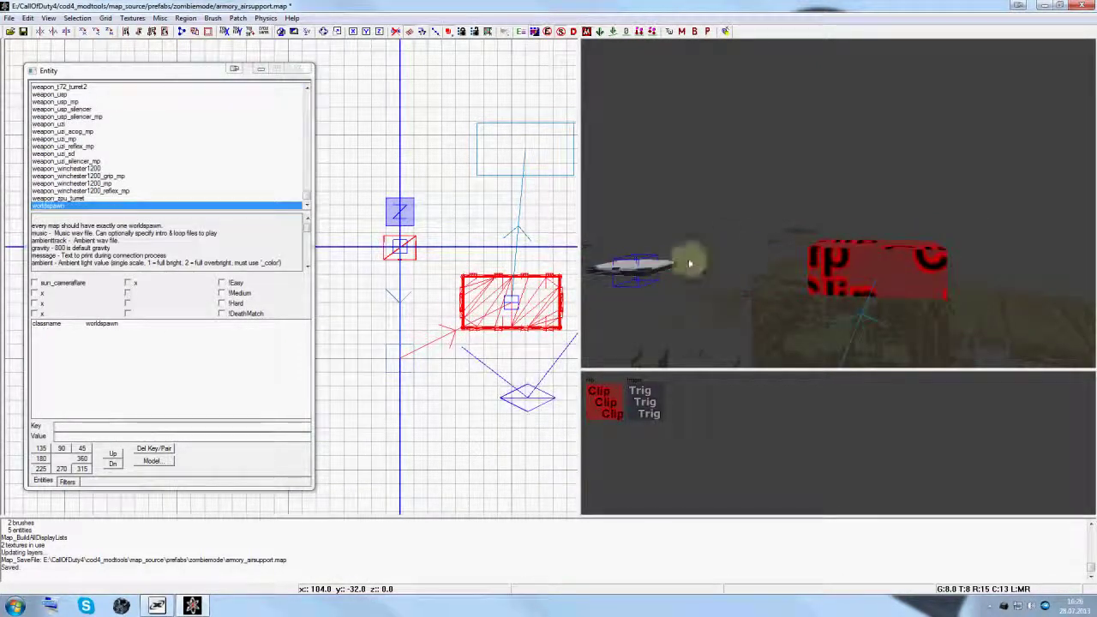
pyautogui.keyDown('shift'); pyautogui.click(664, 261); pyautogui.keyUp('shift')
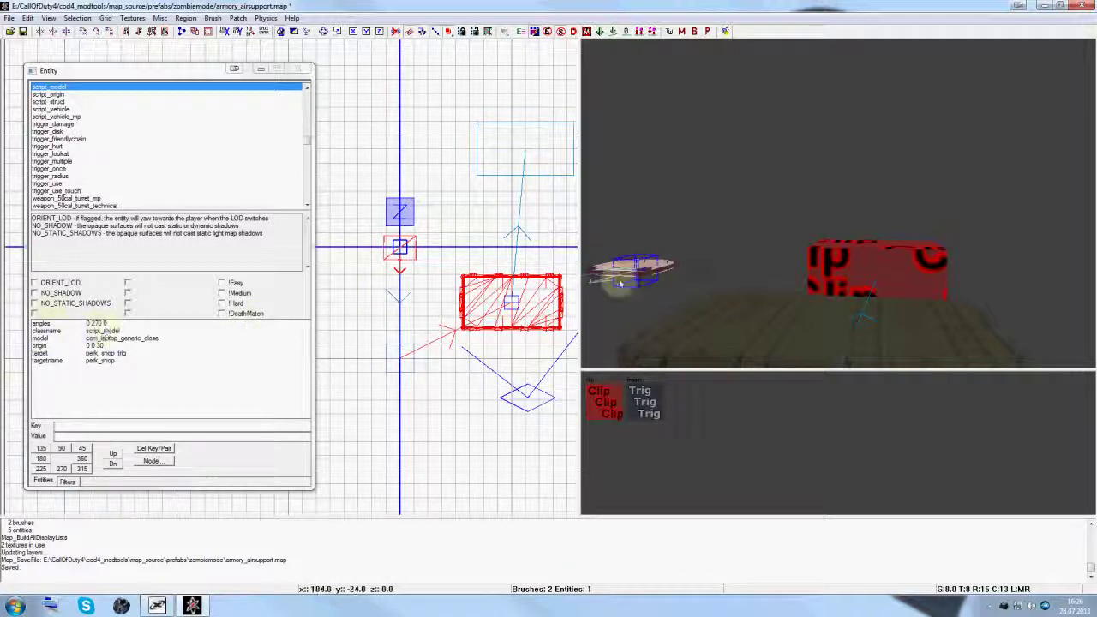
pyautogui.moveTo(623, 281); pyautogui.dragTo(626, 247, button='right')
# - Examine the laptop's model, target and targetname keys and the target links between the laptop, trigger, case and clip
pyautogui.rightClick(350, 145)
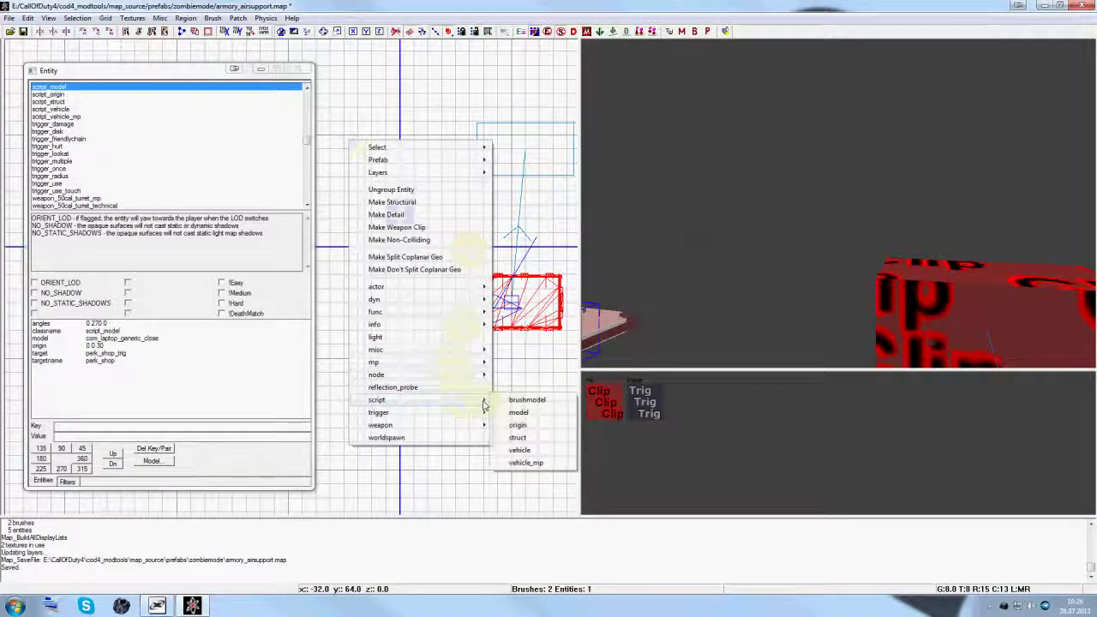
pyautogui.moveTo(655, 282); pyautogui.dragTo(796, 275, button='right')
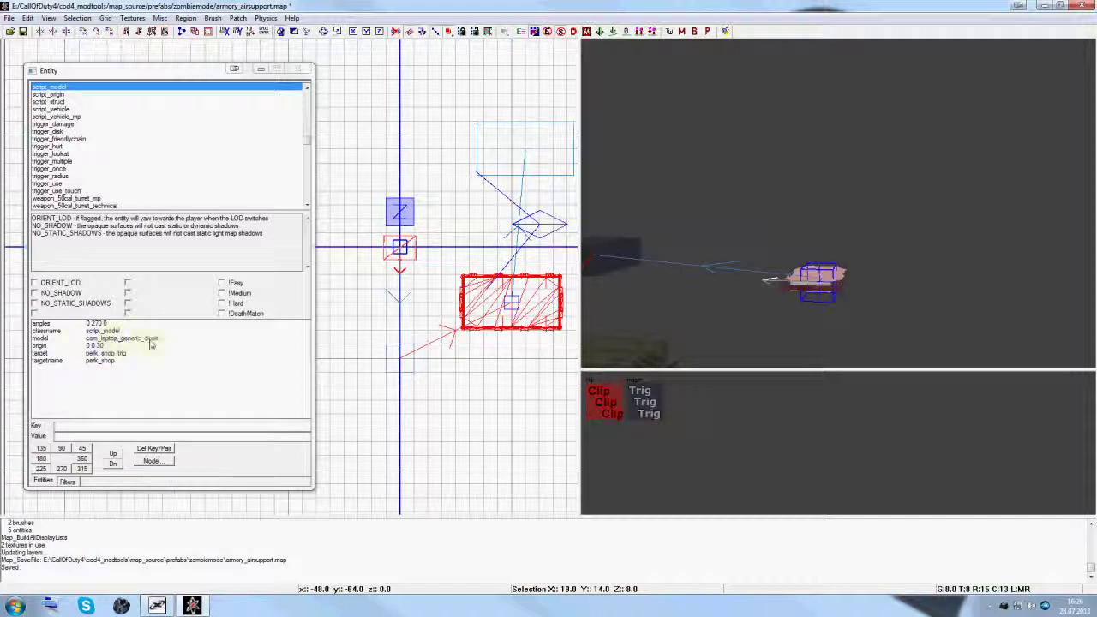
pyautogui.moveTo(719, 335); pyautogui.dragTo(719, 334, button='right')
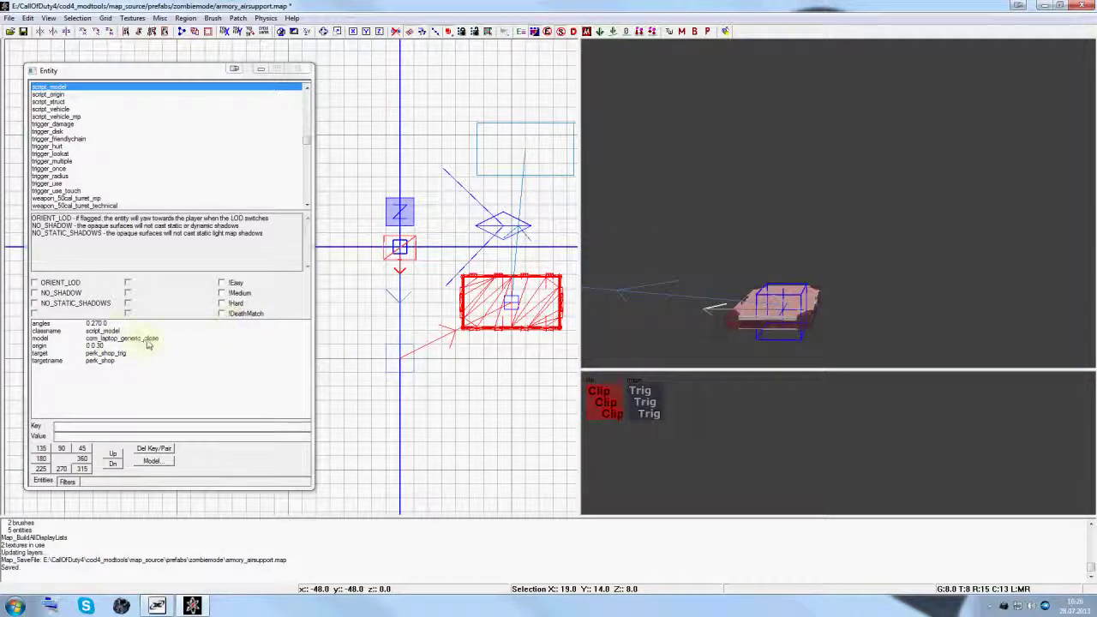
pyautogui.moveTo(734, 277); pyautogui.dragTo(751, 293, button='right')
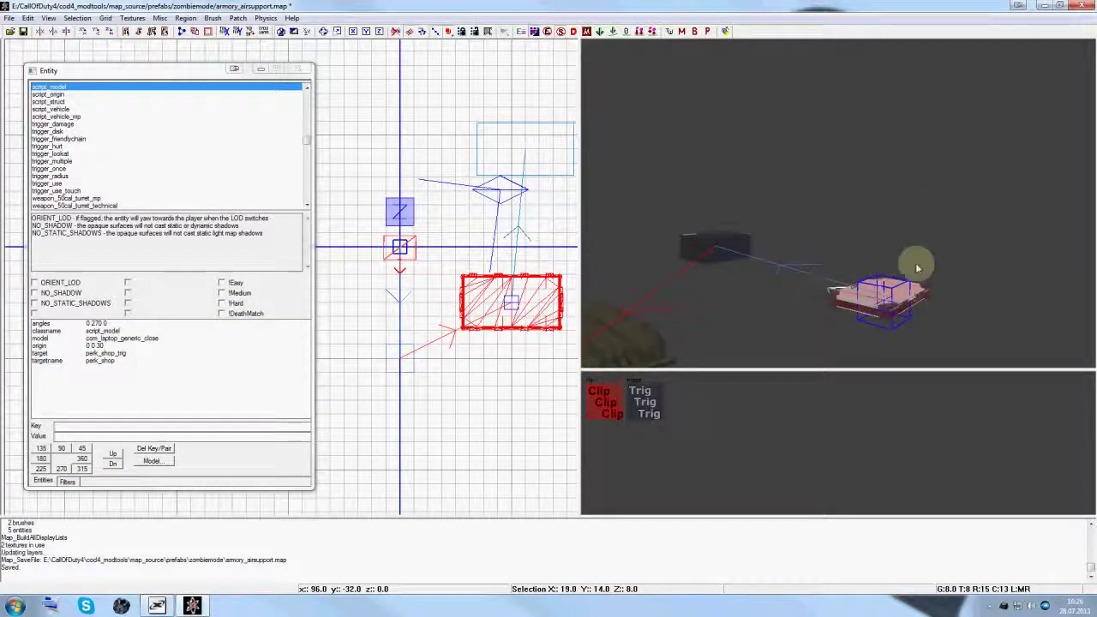
pyautogui.scroll(2, 868, 329)
pyautogui.scroll(-3, 867, 328)
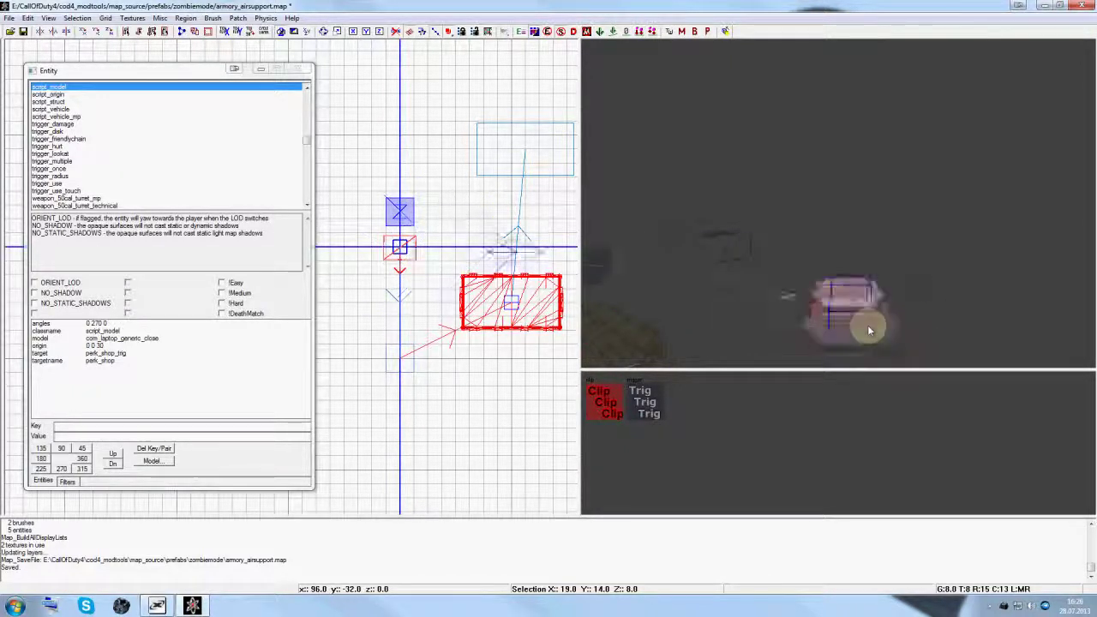
pyautogui.scroll(3, 852, 348)
pyautogui.scroll(-3, 852, 349)
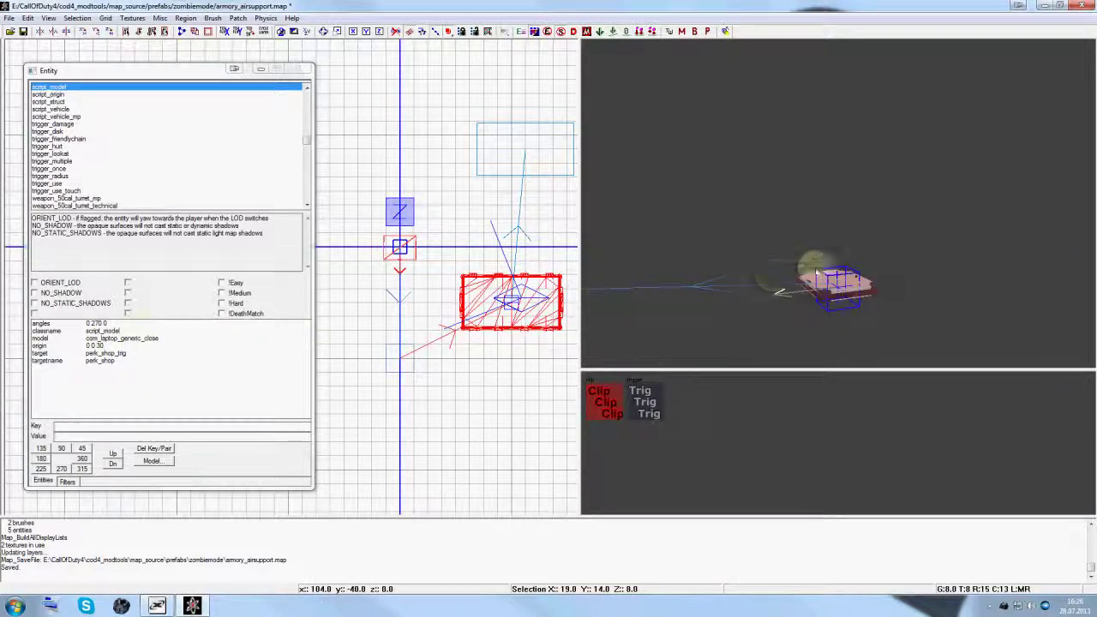
pyautogui.moveTo(813, 259)
pyautogui.mouseDown(button='right')
pyautogui.moveTo(816, 270)
pyautogui.moveTo(861, 254)
pyautogui.moveTo(780, 261)
pyautogui.moveTo(782, 328)
pyautogui.moveTo(845, 306)
pyautogui.moveTo(940, 319)
pyautogui.moveTo(945, 303)
pyautogui.mouseUp(button='right')
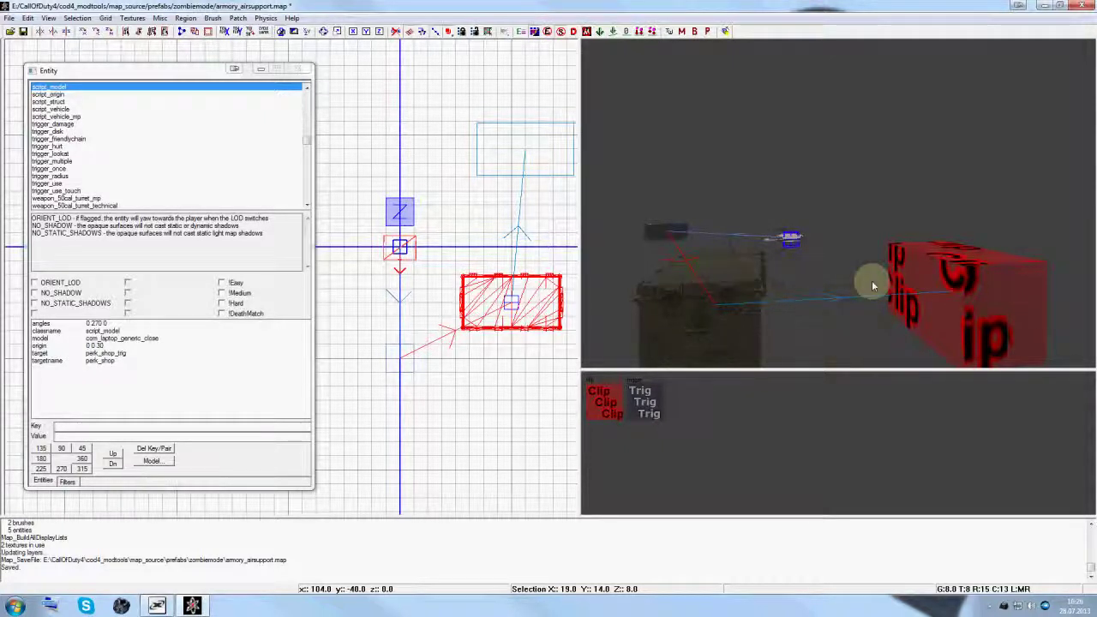
pyautogui.scroll(3, 820, 263)
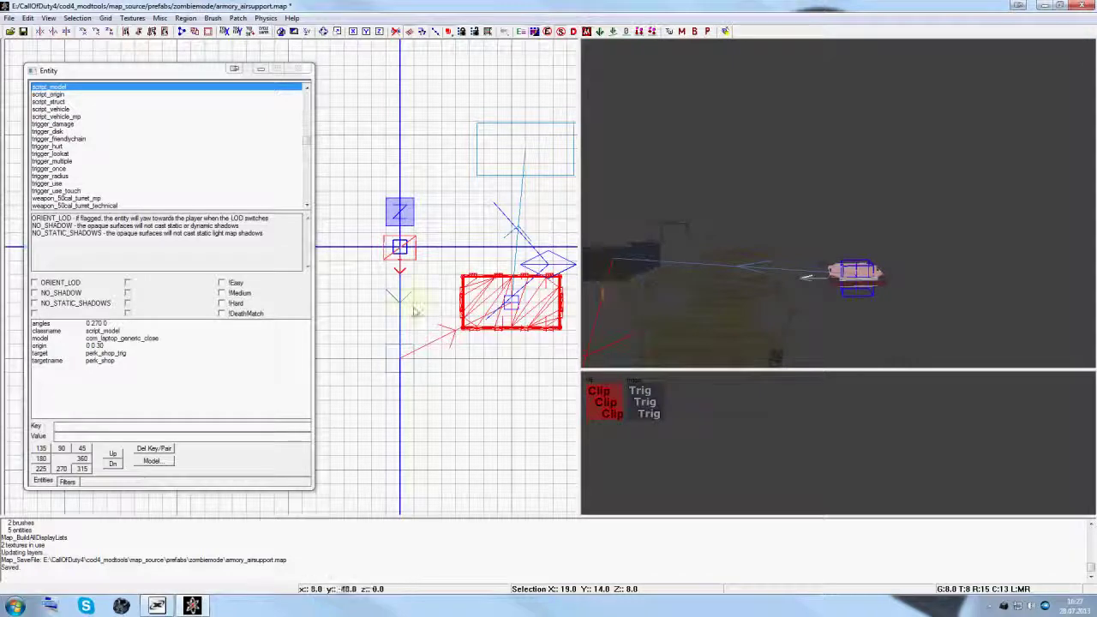
pyautogui.scroll(2, 418, 309)
pyautogui.moveTo(471, 292); pyautogui.dragTo(318, 317, button='right')
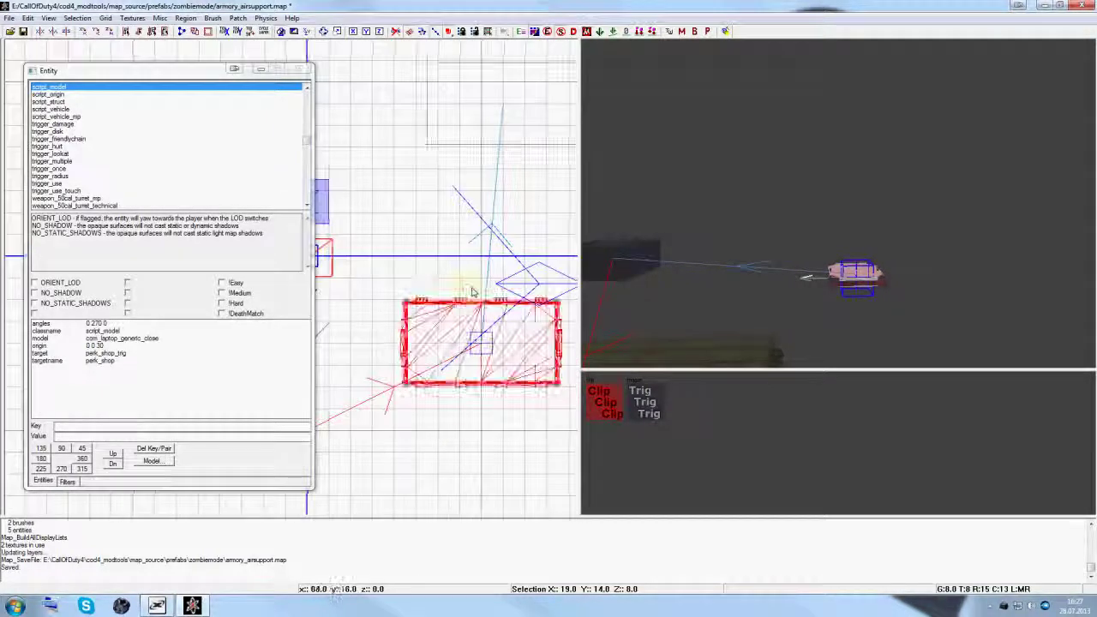
# - Set the closed laptop model's targetname to air_suport_shop and deselect the laptop
pyautogui.scroll(-1, 471, 291)
pyautogui.moveTo(434, 281); pyautogui.dragTo(466, 294, button='right')
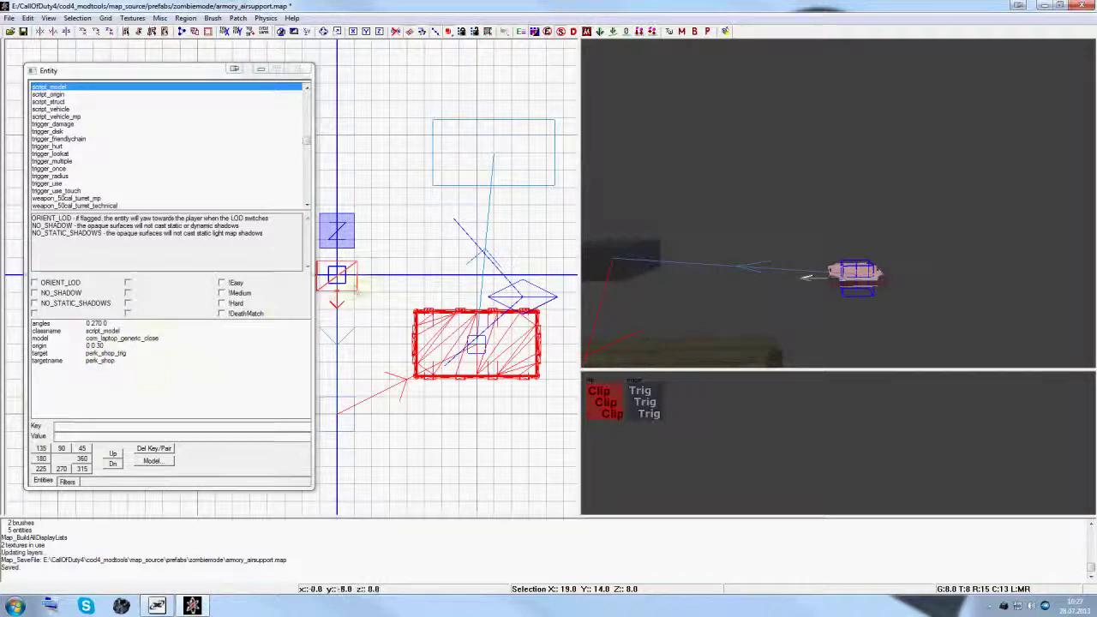
pyautogui.click(92, 366)
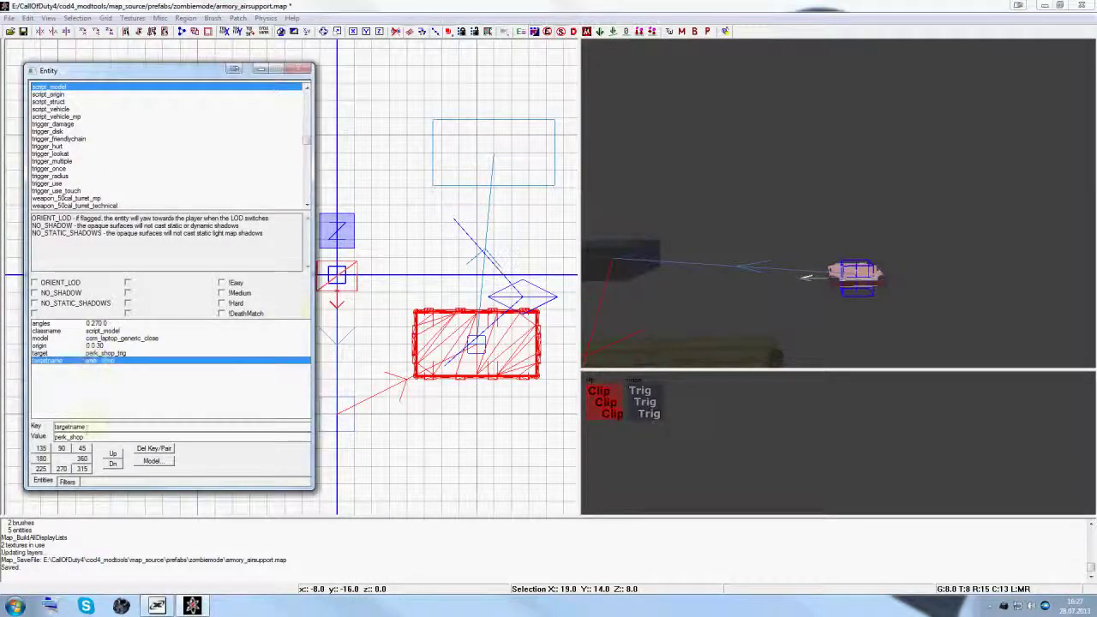
pyautogui.moveTo(67, 437); pyautogui.dragTo(54, 437)
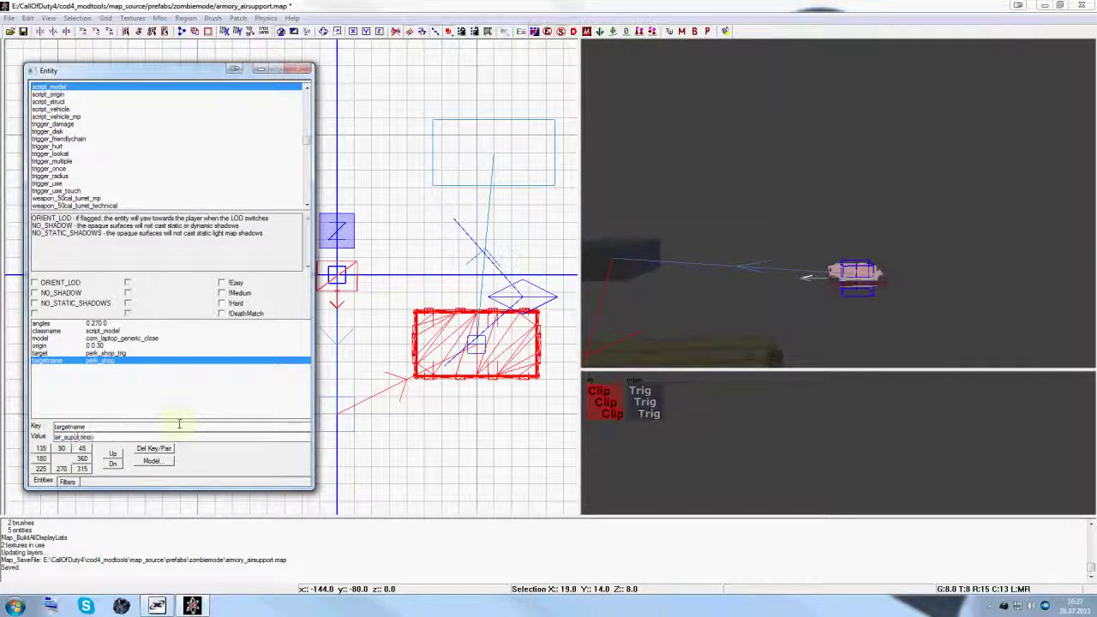
pyautogui.press('Return')
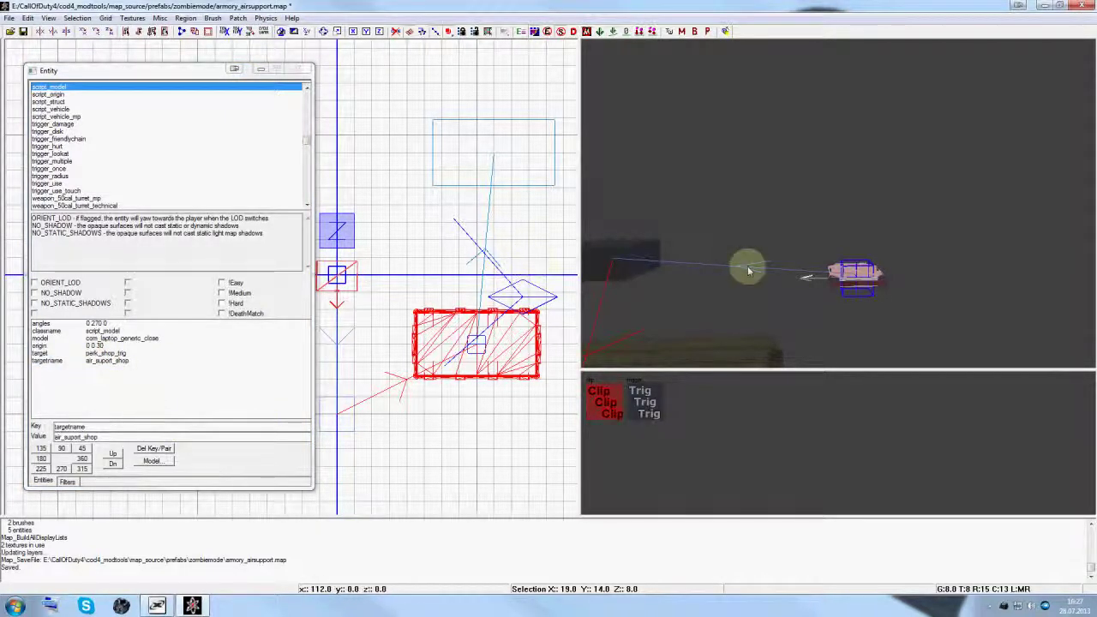
pyautogui.scroll(-2, 765, 261)
pyautogui.press('Escape')
# - Reselect the laptop and browse for a replacement model, going to the raw folder inside cod4_modtools
pyautogui.moveTo(766, 281); pyautogui.dragTo(793, 275, button='right')
pyautogui.scroll(3, 794, 274)
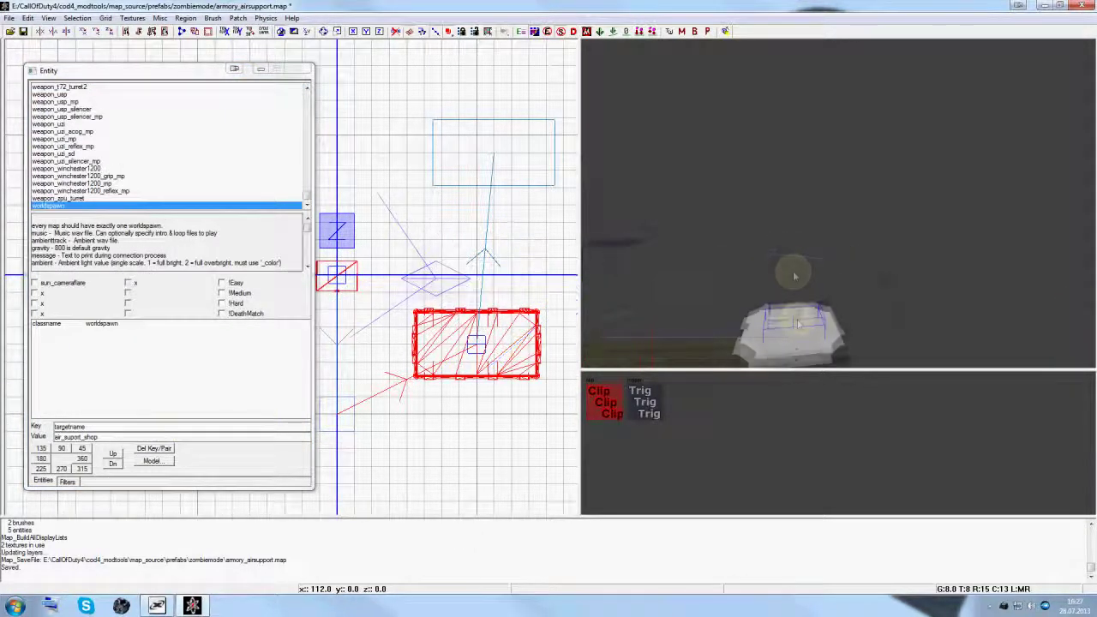
pyautogui.keyDown('shift'); pyautogui.click(787, 329); pyautogui.keyUp('shift')
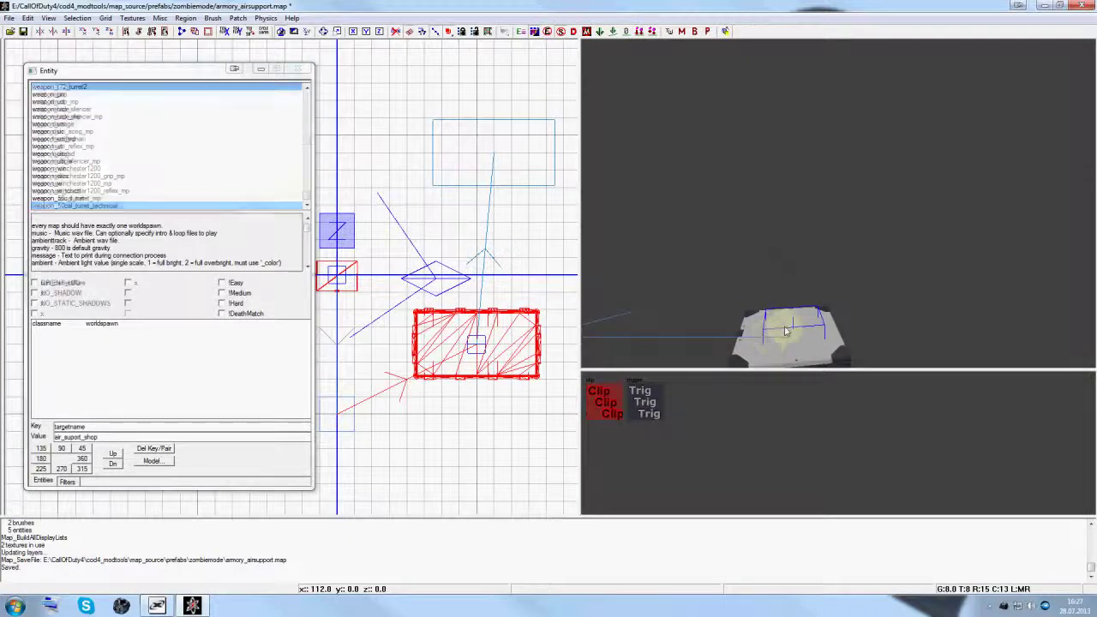
pyautogui.click(152, 461)
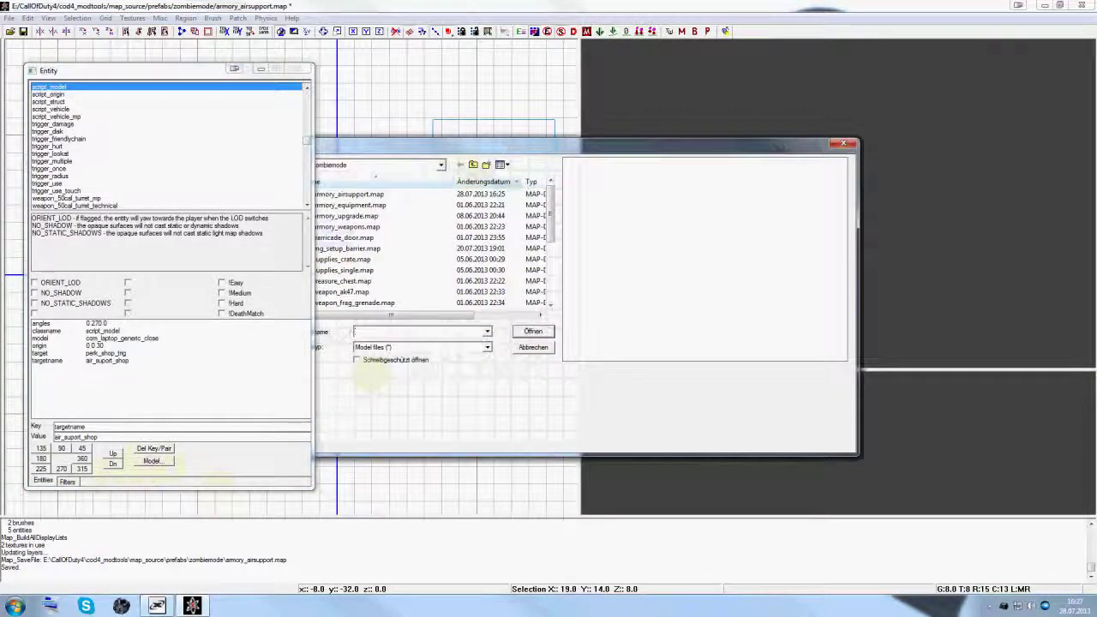
pyautogui.moveTo(420, 146); pyautogui.dragTo(564, 153)
pyautogui.click(584, 167)
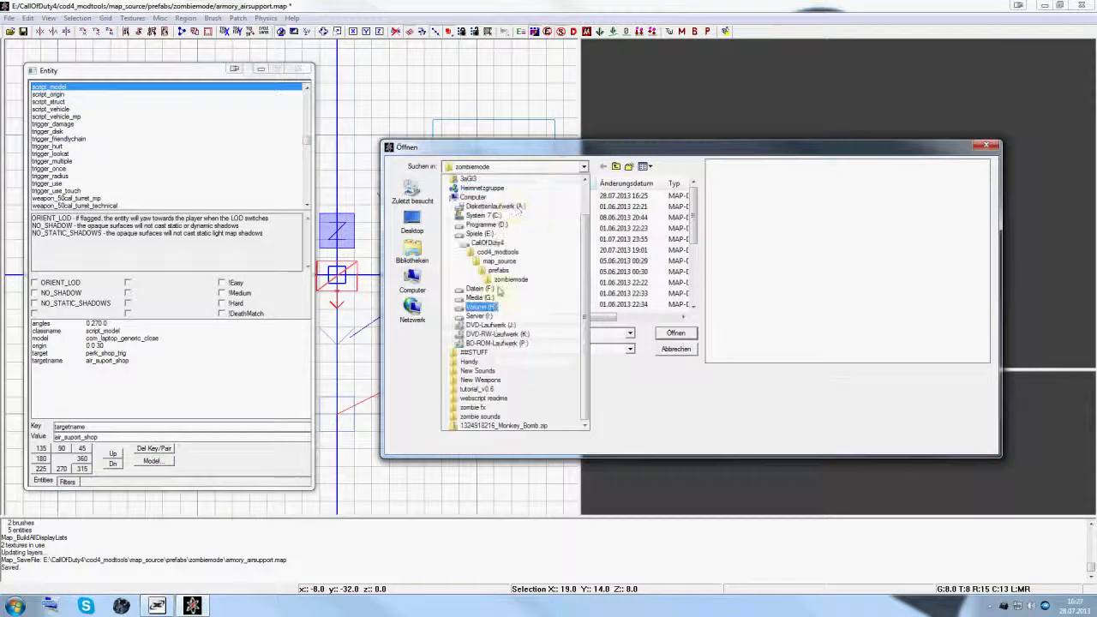
pyautogui.click(486, 254)
pyautogui.click(486, 285)
pyautogui.scroll(-6, 486, 285)
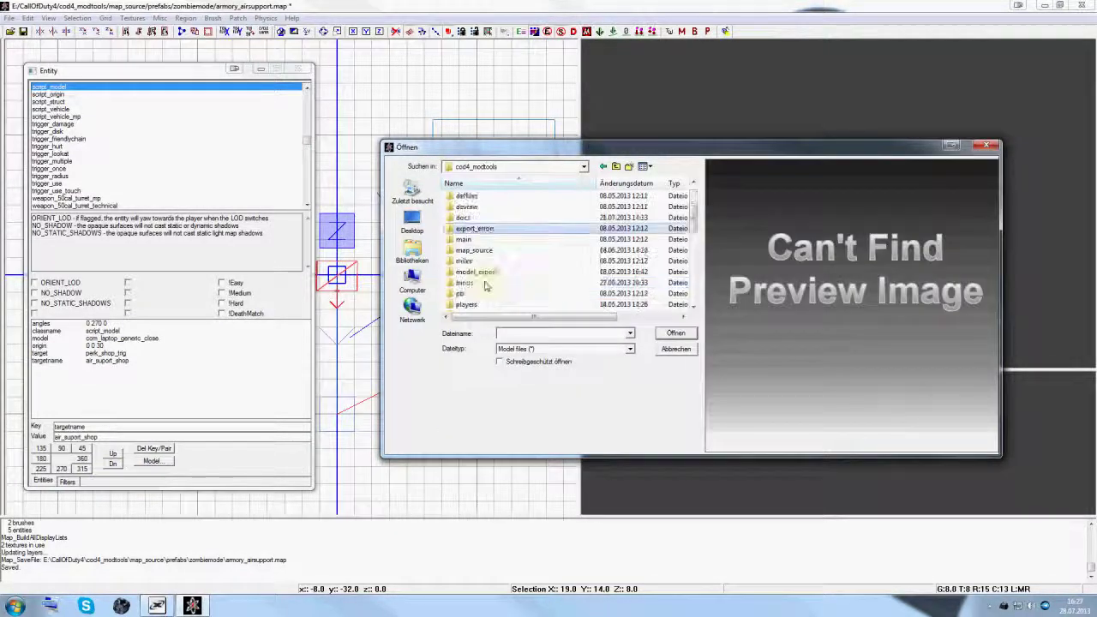
pyautogui.press('Return')
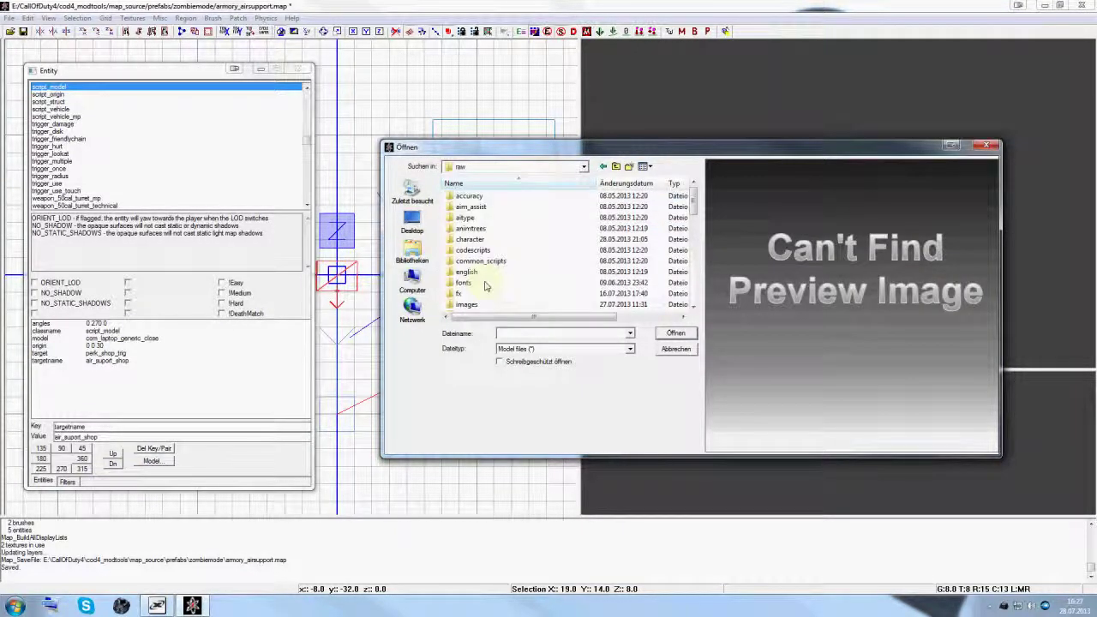
# - Assign the bc_cot model from the xmodel folder to the laptop entity
pyautogui.click(484, 283)
pyautogui.scroll(-2, 548, 283)
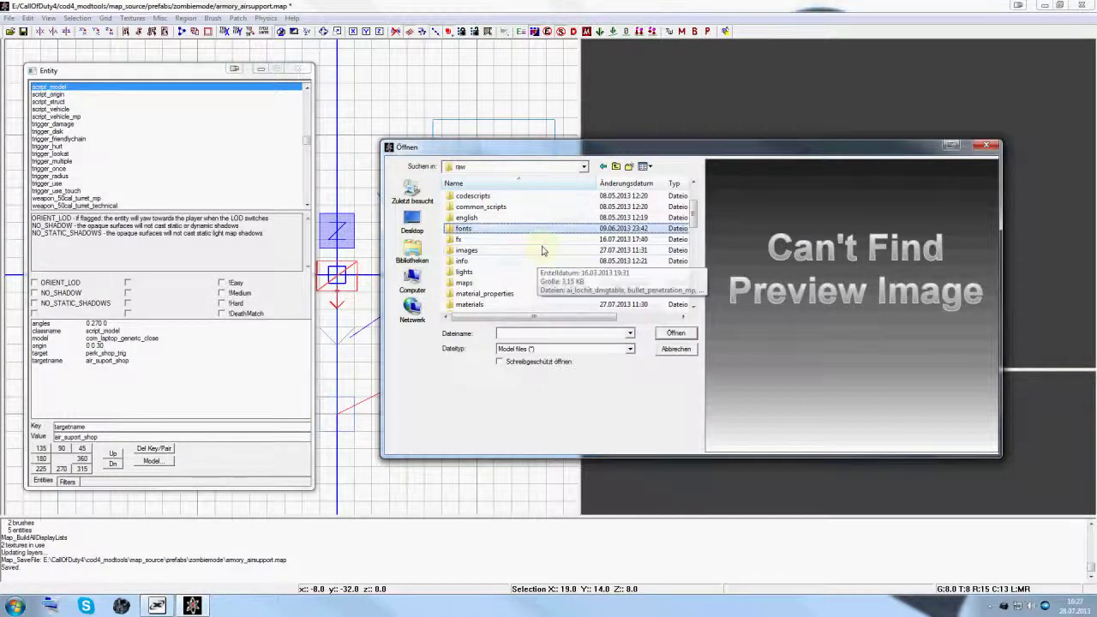
pyautogui.scroll(-3, 549, 244)
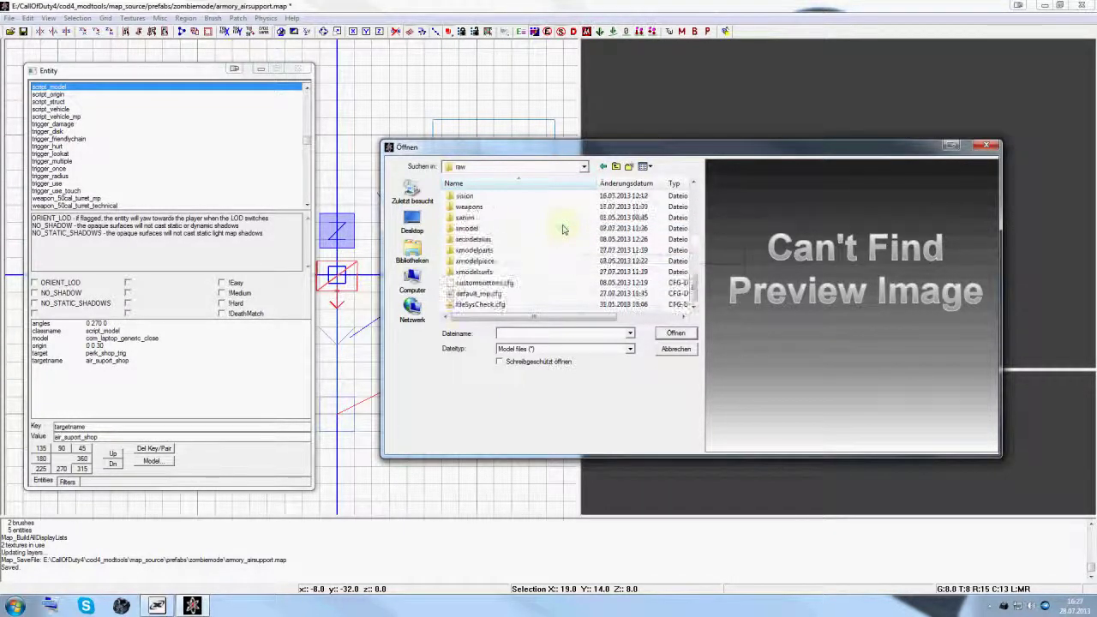
pyautogui.scroll(4, 562, 228)
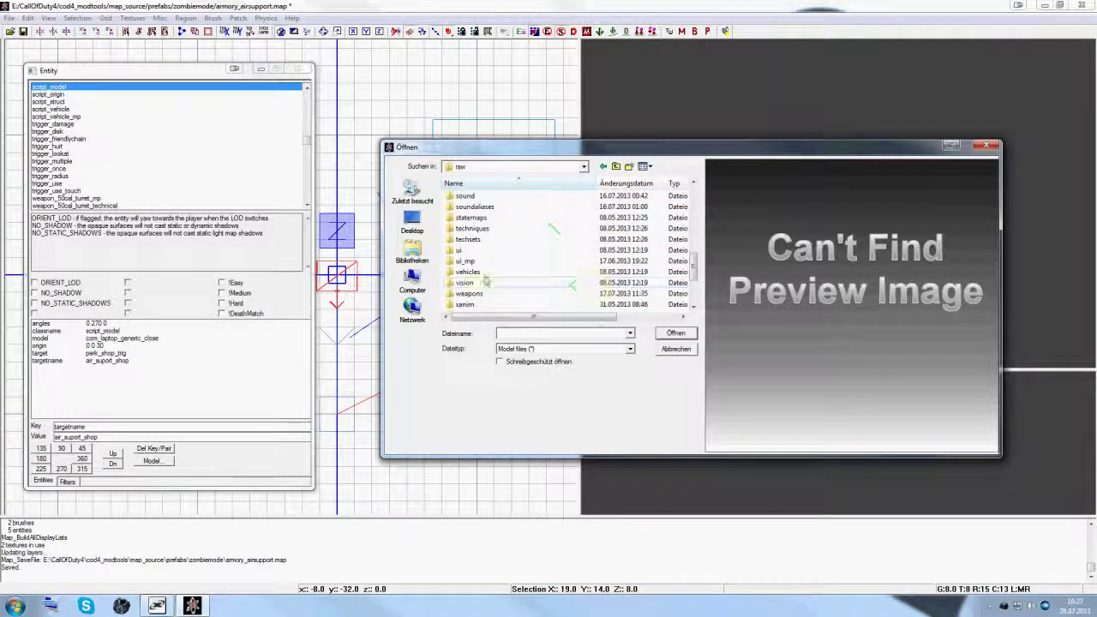
pyautogui.scroll(3, 484, 278)
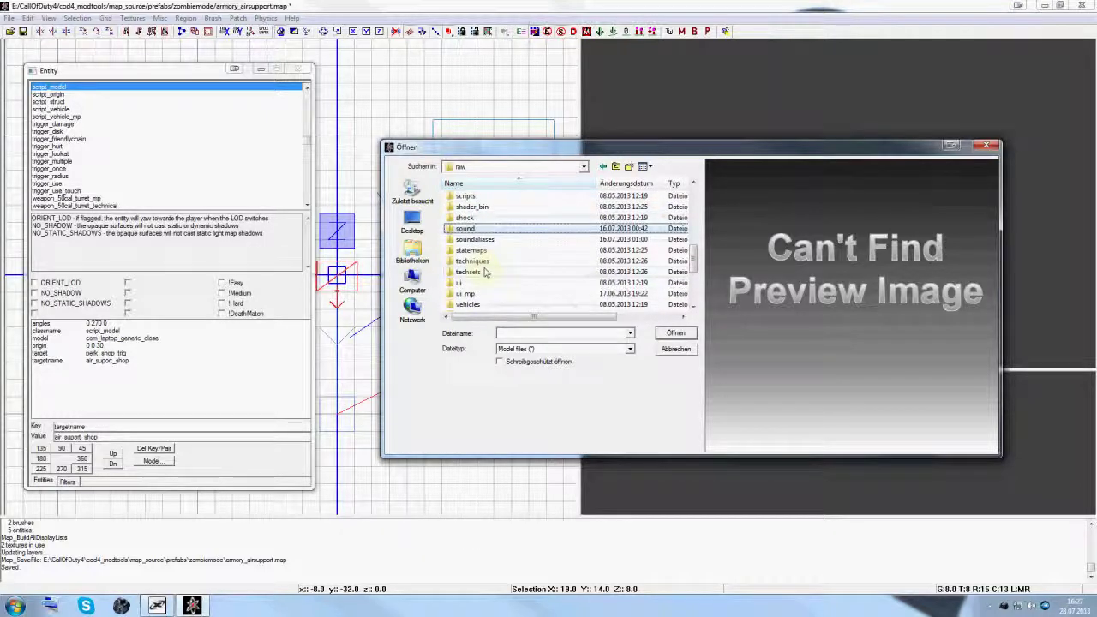
pyautogui.scroll(-4, 506, 268)
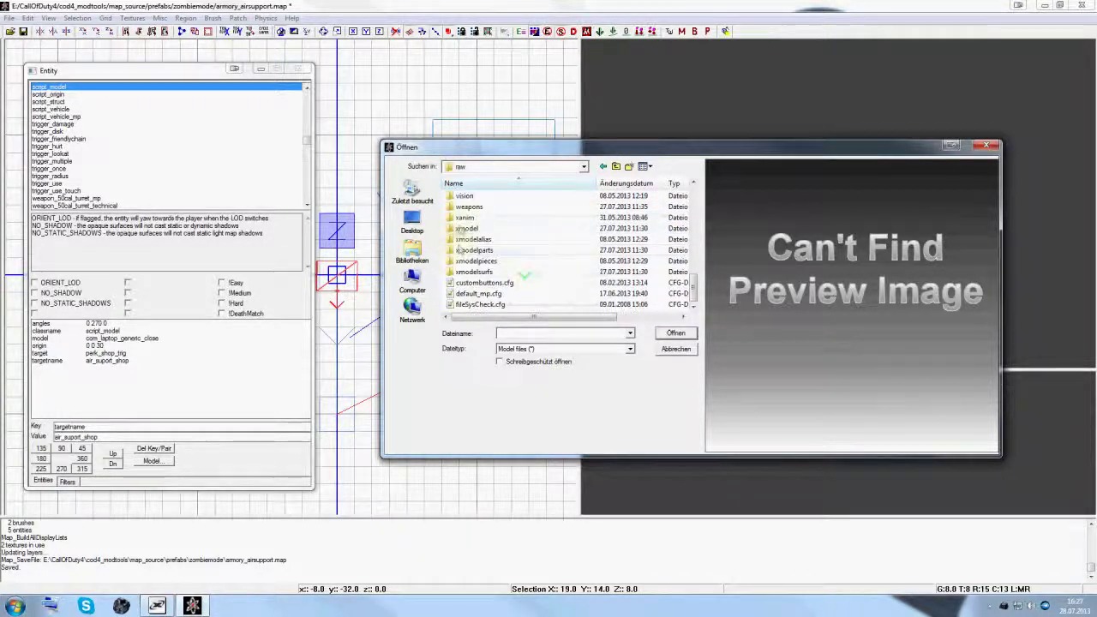
pyautogui.doubleClick(462, 228)
pyautogui.click(505, 250)
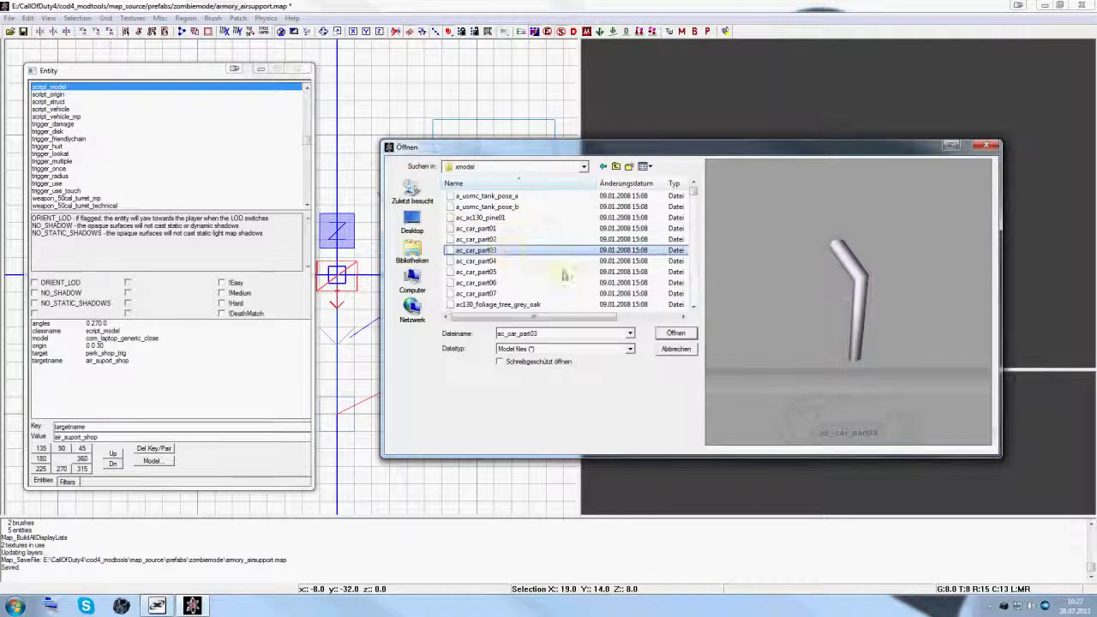
pyautogui.scroll(-3, 557, 262)
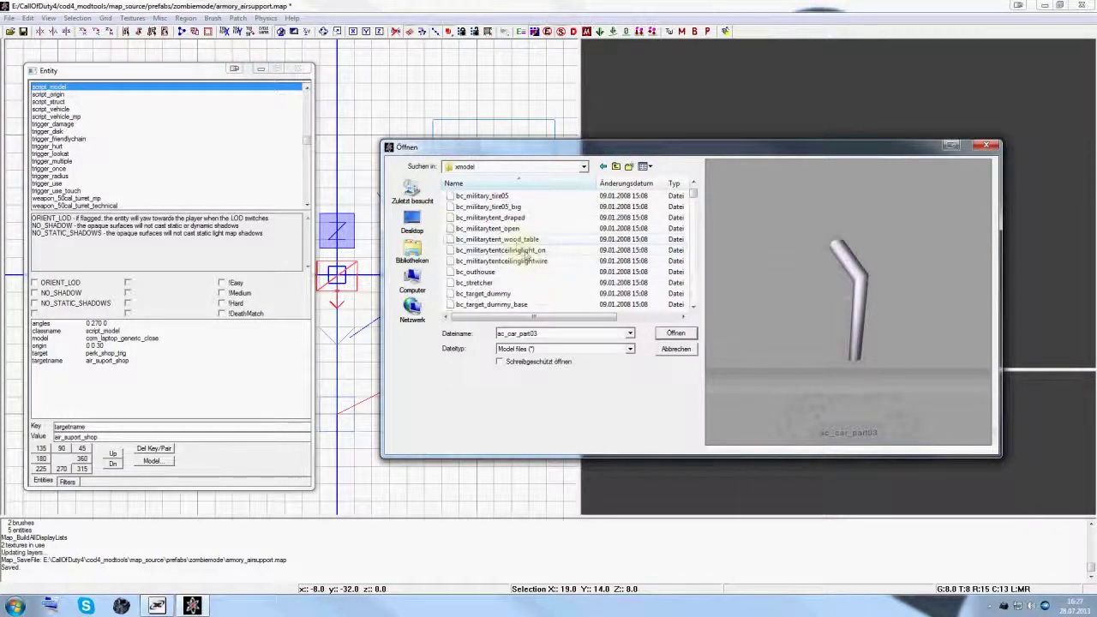
pyautogui.click(469, 262)
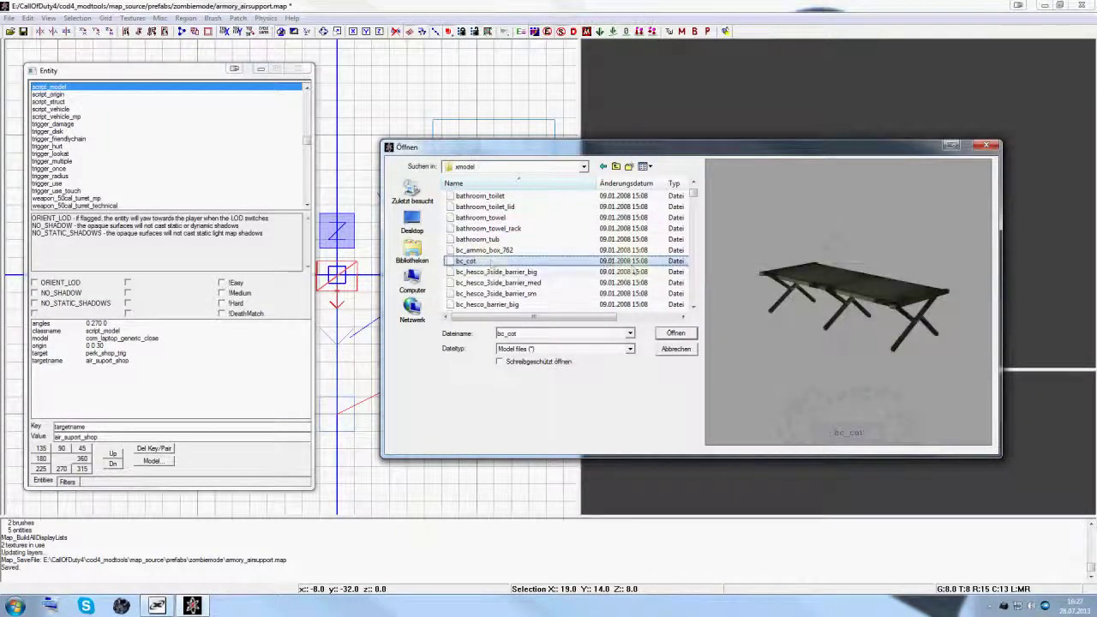
pyautogui.click(672, 334)
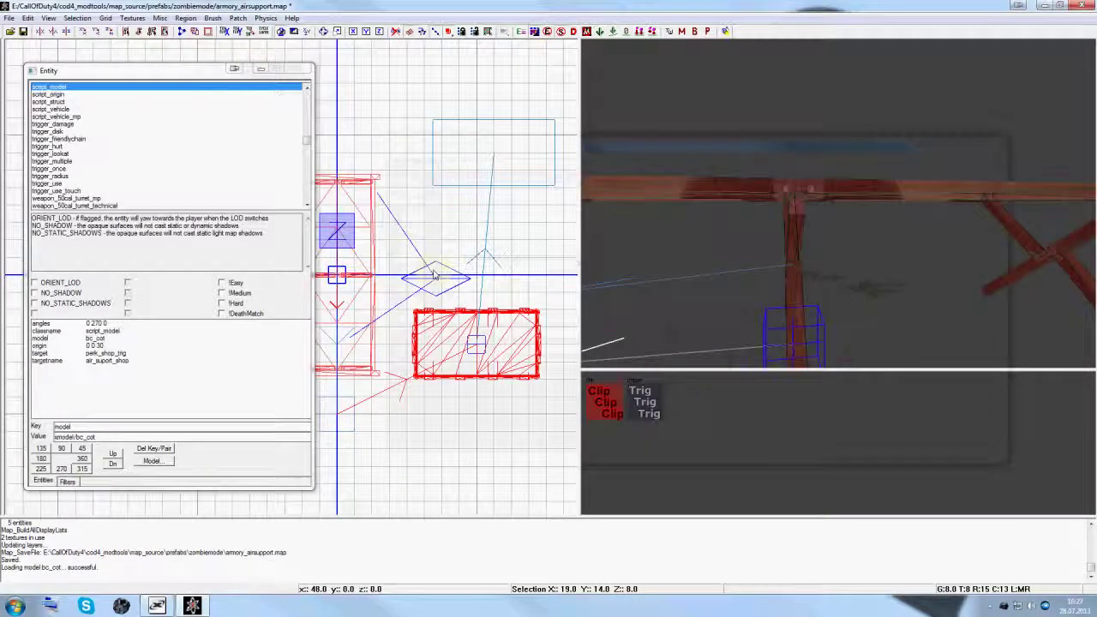
# - Undo the laptop's model change, then deselect it and close its entity properties
pyautogui.moveTo(418, 256); pyautogui.dragTo(533, 243, button='right')
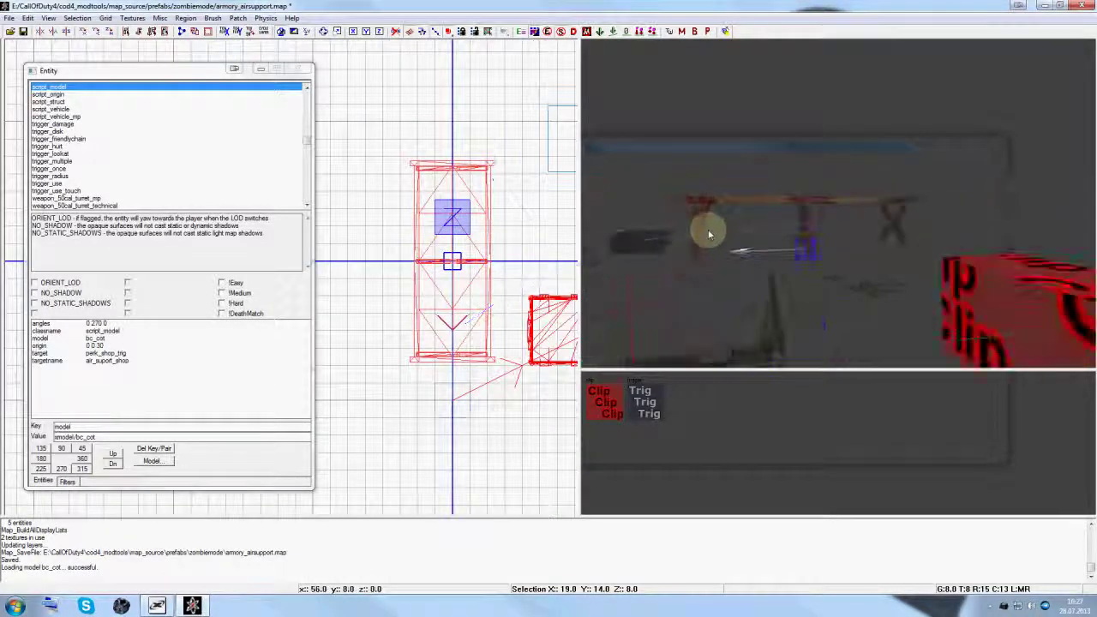
pyautogui.hotkey('ctrl', 'z')
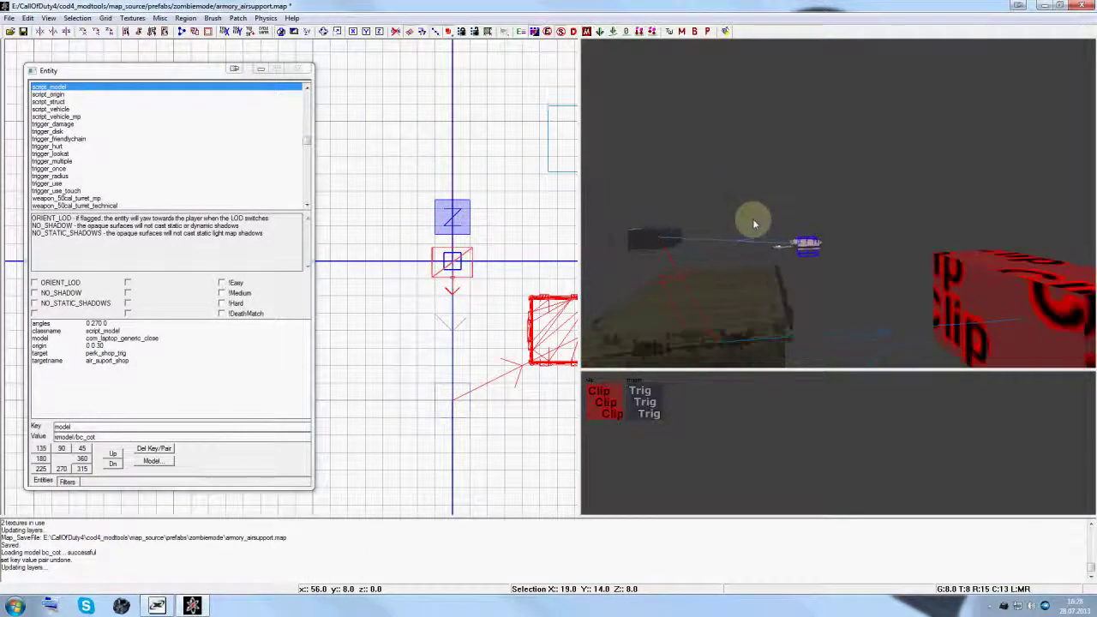
pyautogui.moveTo(822, 248); pyautogui.dragTo(810, 248, button='right')
pyautogui.press('Escape')
pyautogui.click(299, 68)
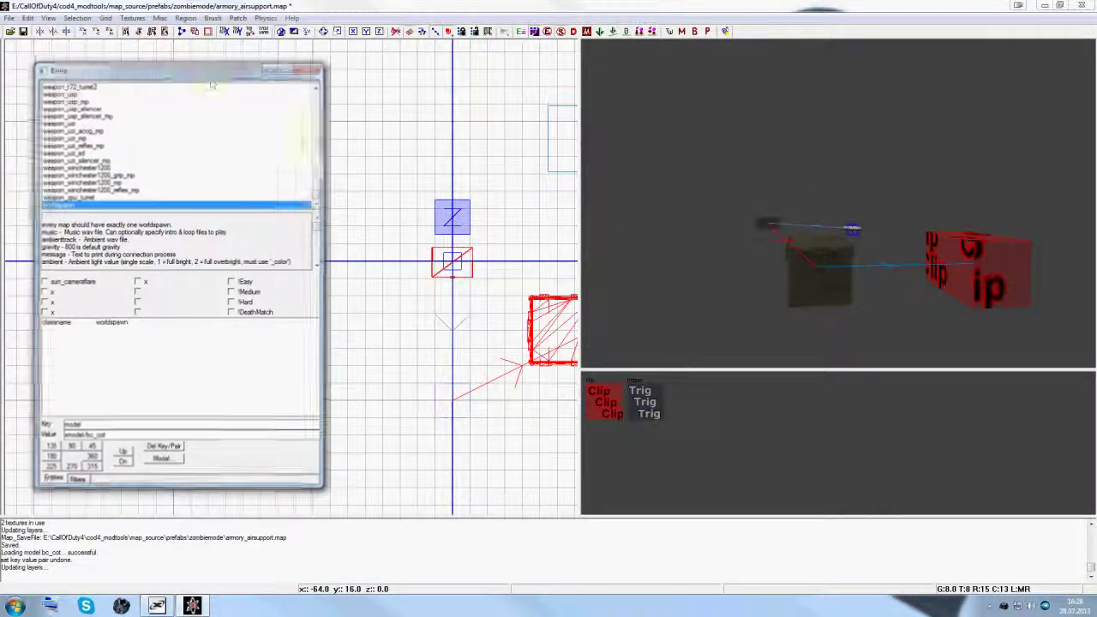
# - Select the trigger brush below the laptop in the top view and show its entity keys
pyautogui.moveTo(476, 258); pyautogui.dragTo(468, 245, button='right')
pyautogui.keyDown('shift'); pyautogui.click(338, 347); pyautogui.keyUp('shift')
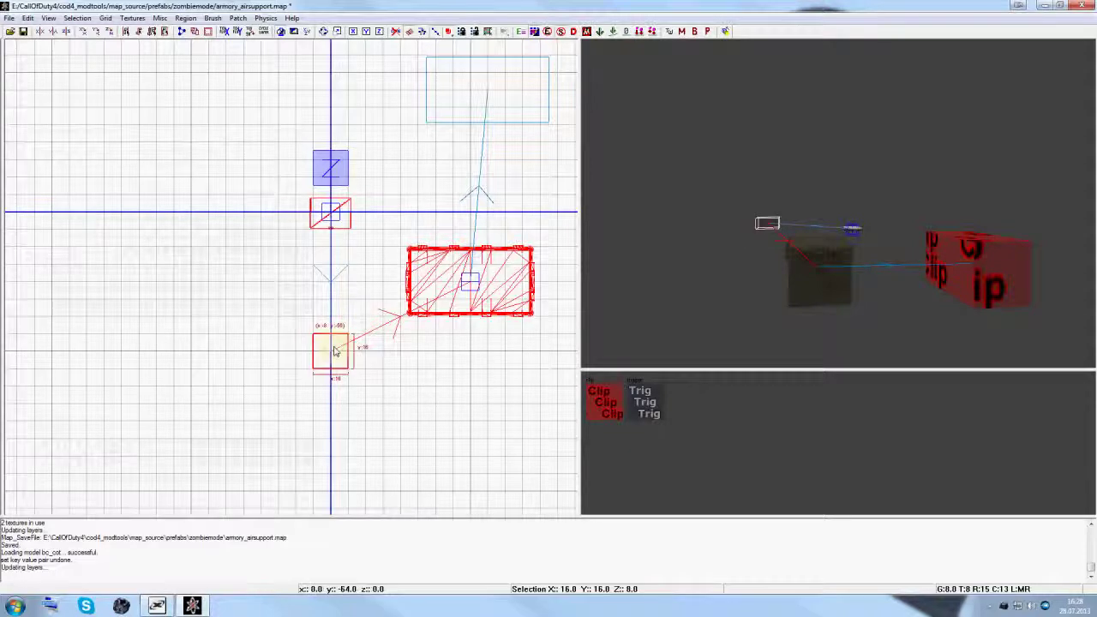
pyautogui.press('n')
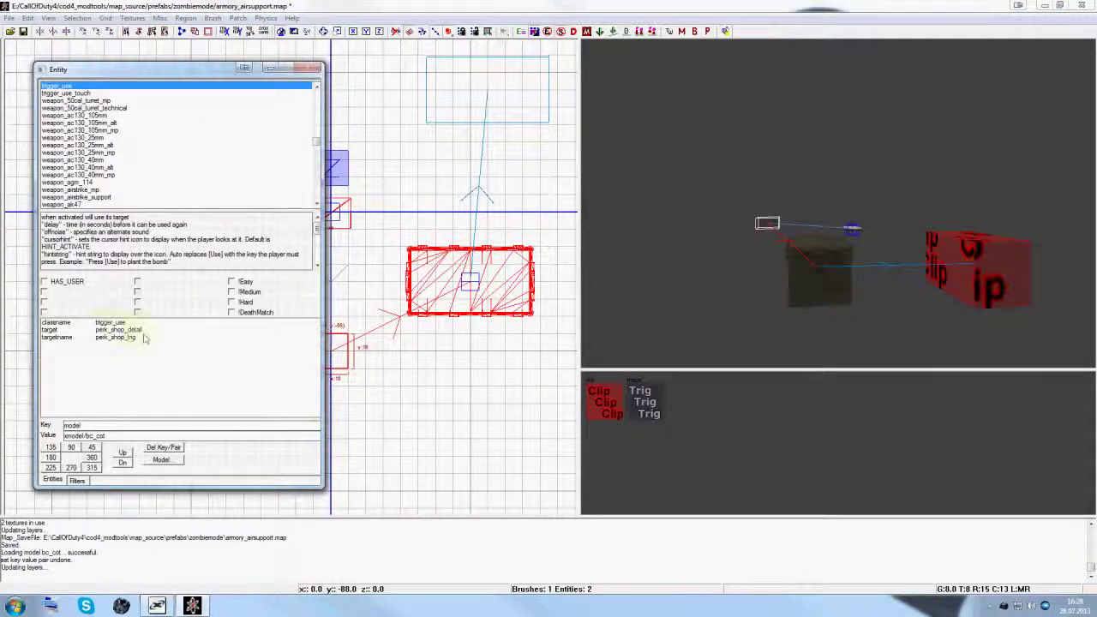
pyautogui.press('n')
pyautogui.moveTo(840, 259); pyautogui.dragTo(833, 264, button='right')
pyautogui.press('n')
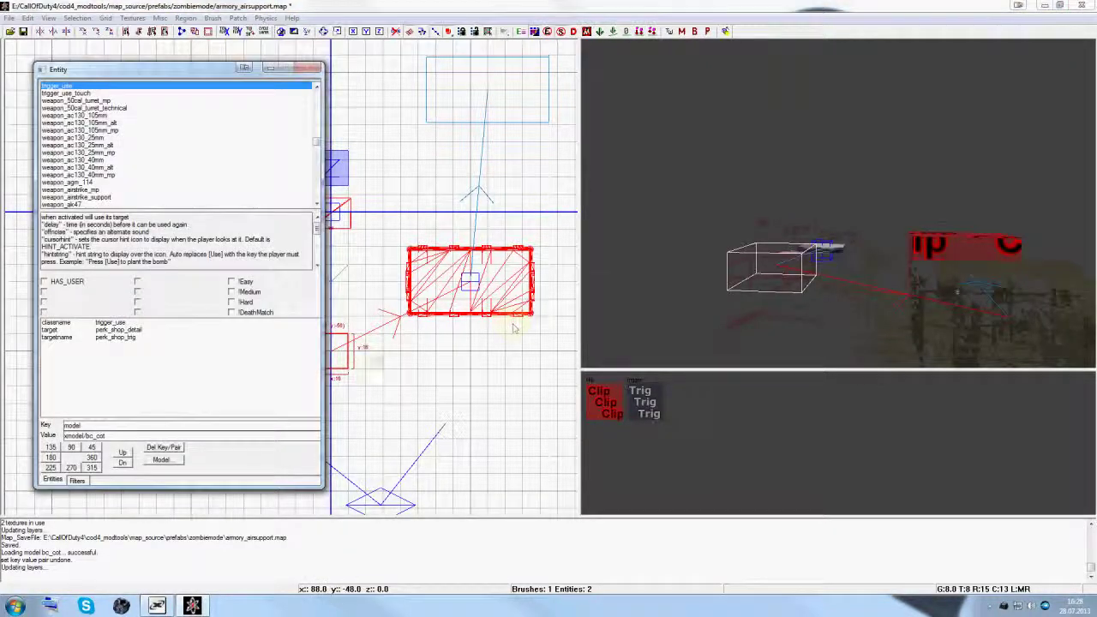
# - Set the trigger's targetname to air_support_shop_trig and deselect the trigger
pyautogui.click(111, 337)
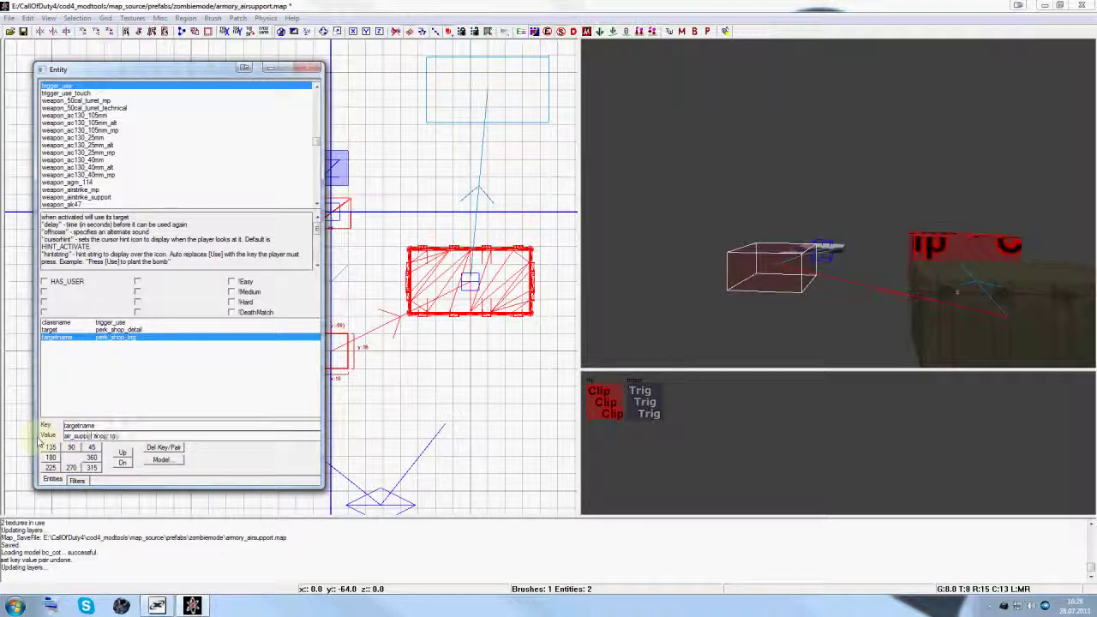
pyautogui.press('Return')
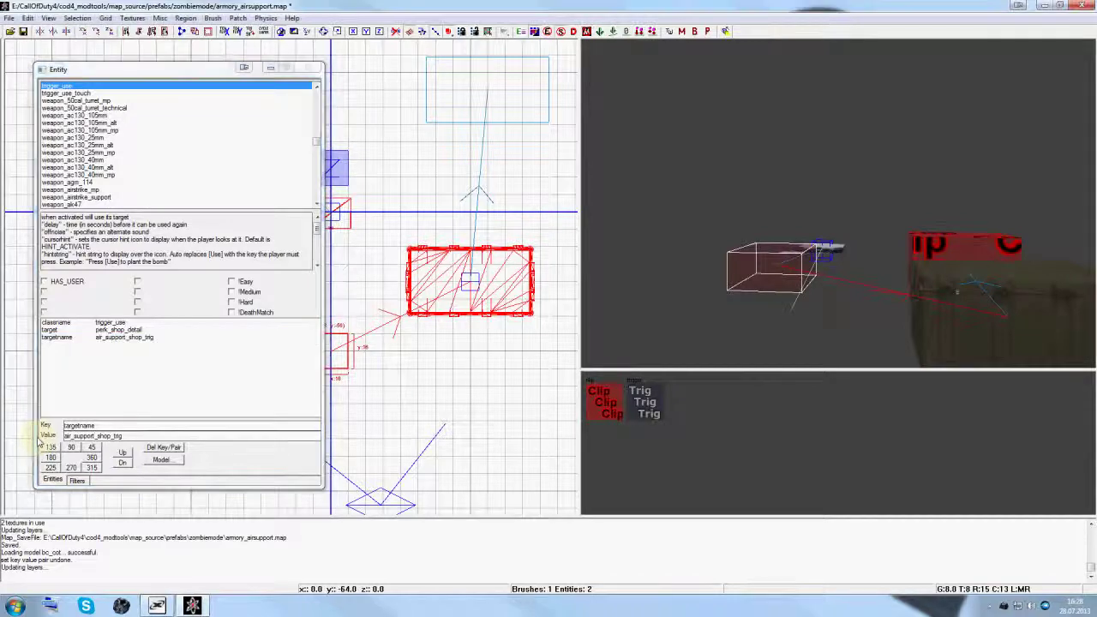
pyautogui.moveTo(825, 241); pyautogui.dragTo(825, 242, button='right')
pyautogui.press('Escape')
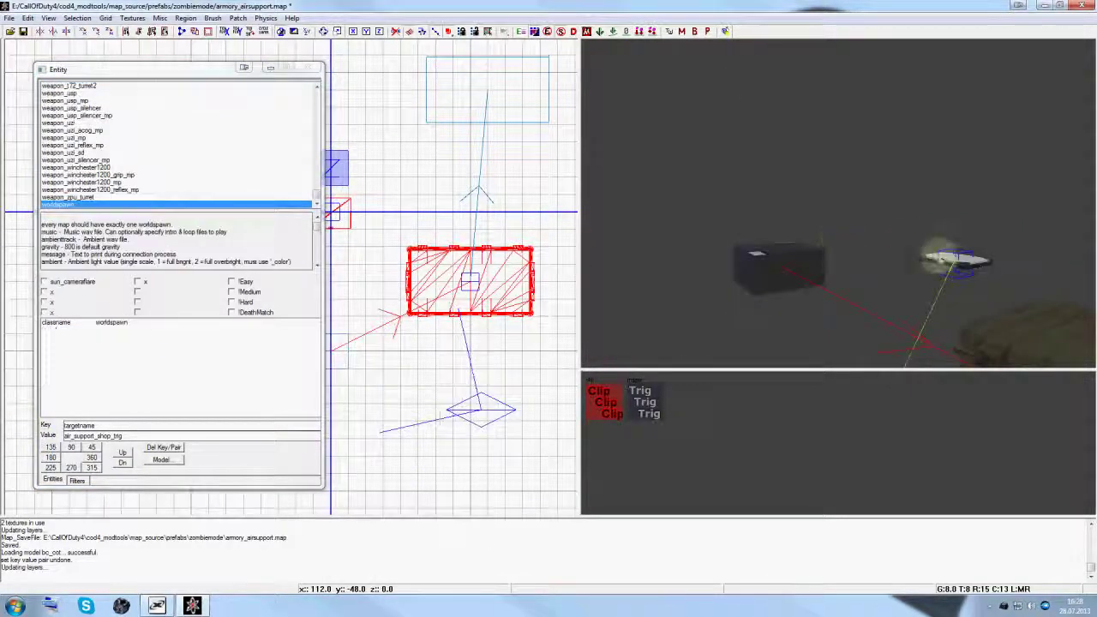
pyautogui.keyDown('shift'); pyautogui.click(946, 257); pyautogui.keyUp('shift')
pyautogui.keyDown('shift'); pyautogui.click(793, 280); pyautogui.keyUp('shift')
pyautogui.press('Escape')
pyautogui.keyDown('shift'); pyautogui.click(797, 278); pyautogui.keyUp('shift')
pyautogui.press('Escape')
pyautogui.moveTo(868, 279); pyautogui.dragTo(868, 279, button='right')
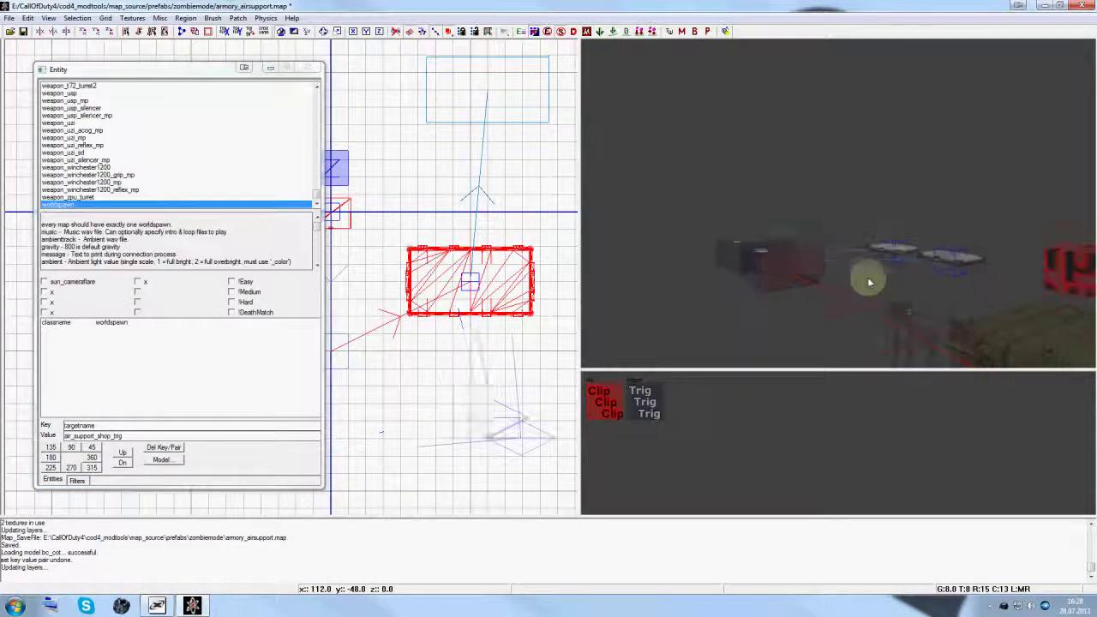
# - Move the trigger brush about 64 units along Y onto the laptop at the origin and deselect it
pyautogui.keyDown('shift'); pyautogui.click(778, 263); pyautogui.keyUp('shift')
pyautogui.moveTo(481, 264); pyautogui.dragTo(481, 264, button='right')
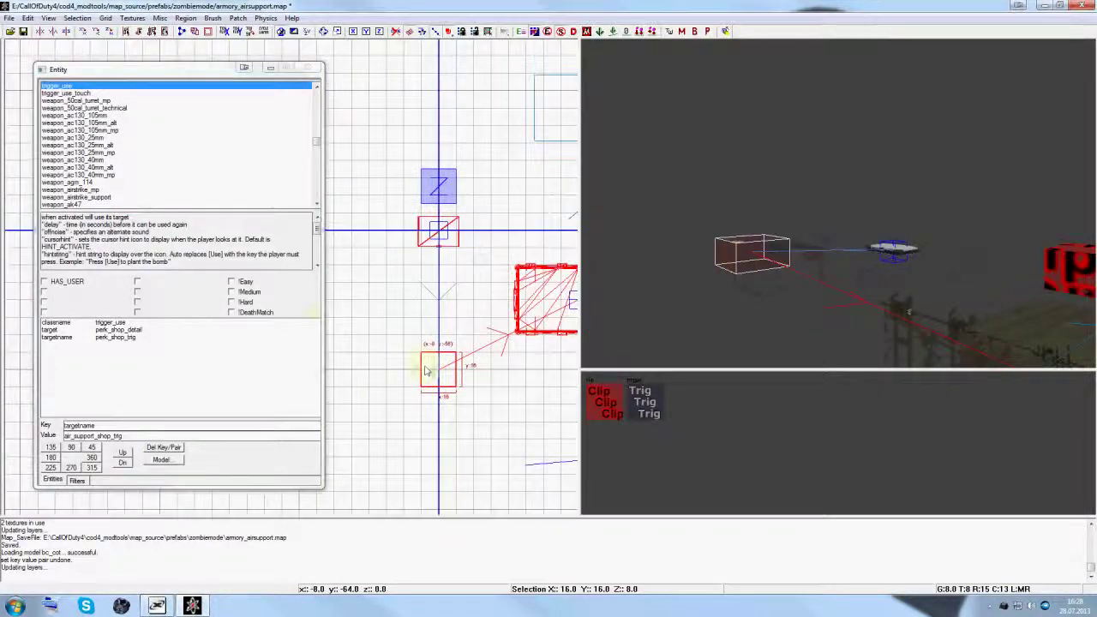
pyautogui.moveTo(424, 370); pyautogui.dragTo(425, 230)
pyautogui.press('Escape')
pyautogui.moveTo(902, 276); pyautogui.dragTo(903, 276, button='right')
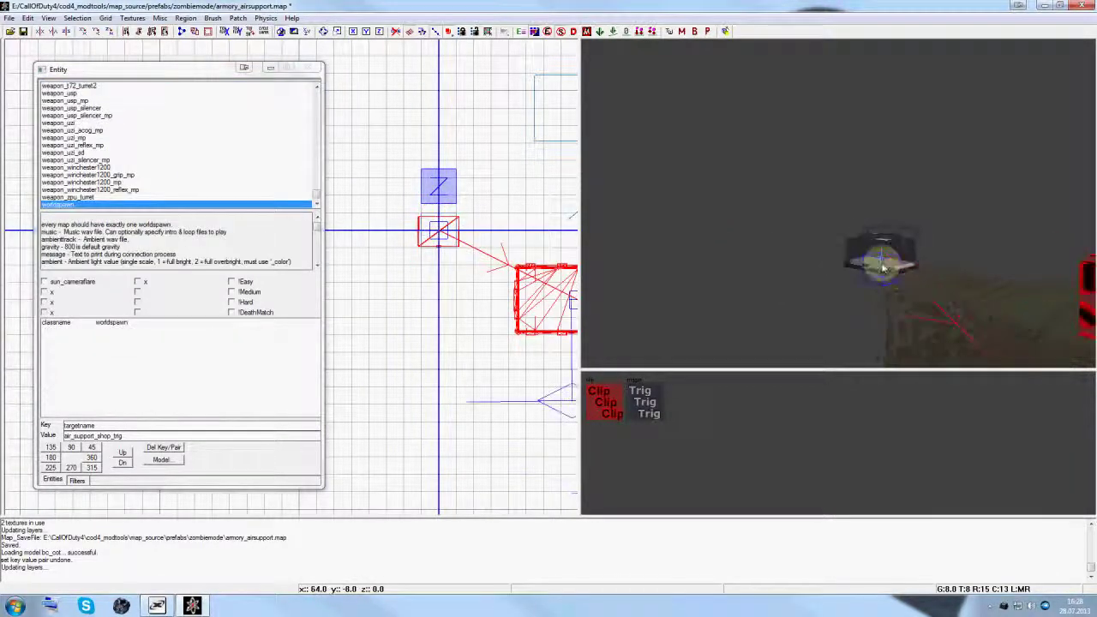
# - Select the trigger over the laptop to examine its trigger_use class and target keys, then deselect it
pyautogui.keyDown('shift'); pyautogui.click(881, 257); pyautogui.keyUp('shift')
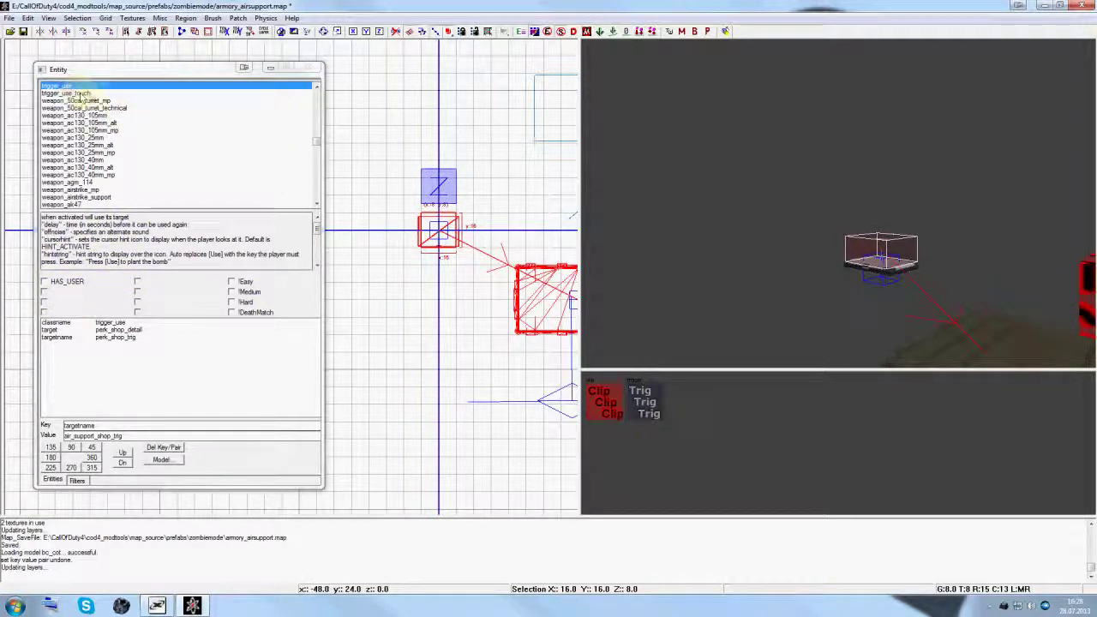
pyautogui.moveTo(815, 228); pyautogui.dragTo(824, 232, button='right')
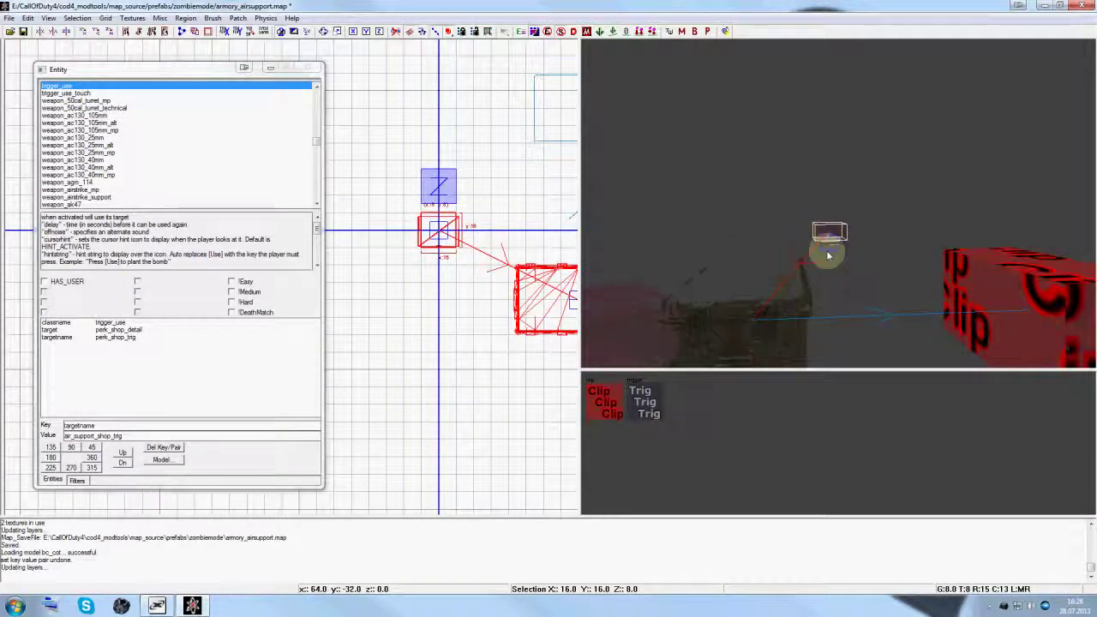
pyautogui.press('Escape')
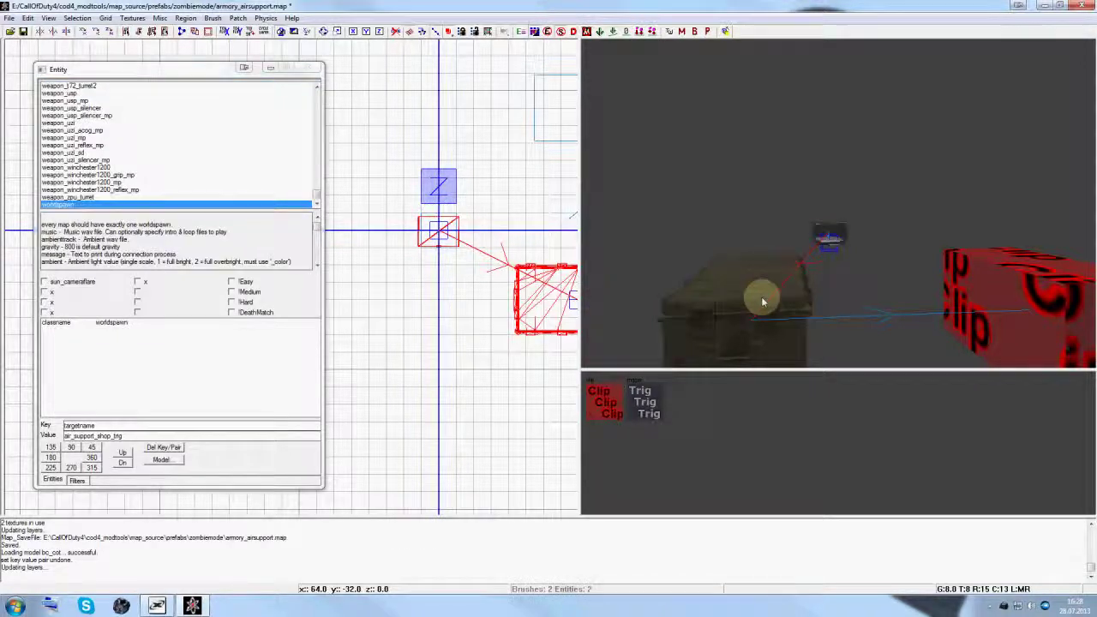
# - Move the case model about 64 units along negative X and 32 along positive Y, under the laptop, and deselect it
pyautogui.keyDown('shift'); pyautogui.click(761, 296); pyautogui.keyUp('shift')
pyautogui.moveTo(529, 276); pyautogui.dragTo(433, 291, button='right')
pyautogui.moveTo(503, 317); pyautogui.dragTo(367, 255)
pyautogui.moveTo(844, 281); pyautogui.dragTo(845, 281, button='right')
pyautogui.press('Escape')
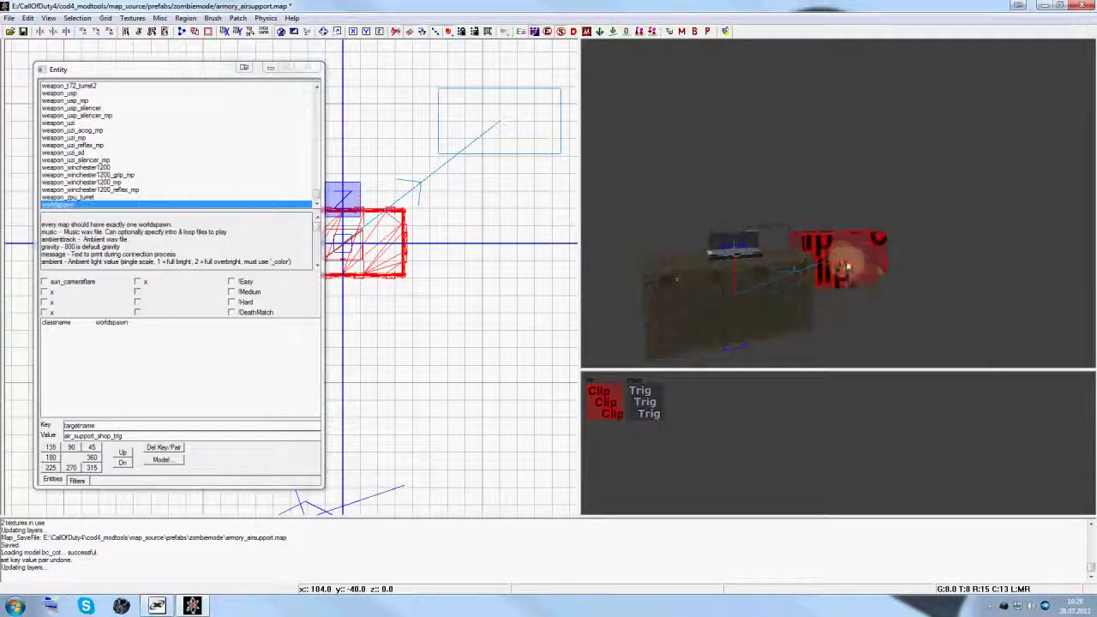
# - Move the case model 72 units along X and 32 units down, and set its targetname to air_support_shop_detail
pyautogui.keyDown('shift'); pyautogui.click(781, 306); pyautogui.keyUp('shift')
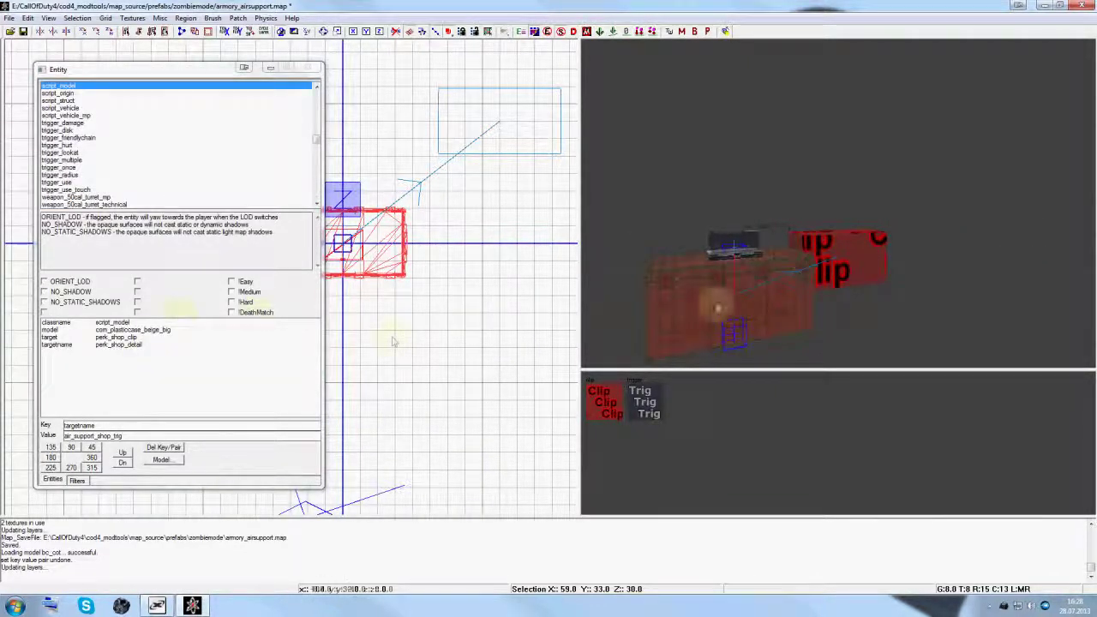
pyautogui.moveTo(710, 304); pyautogui.dragTo(767, 311)
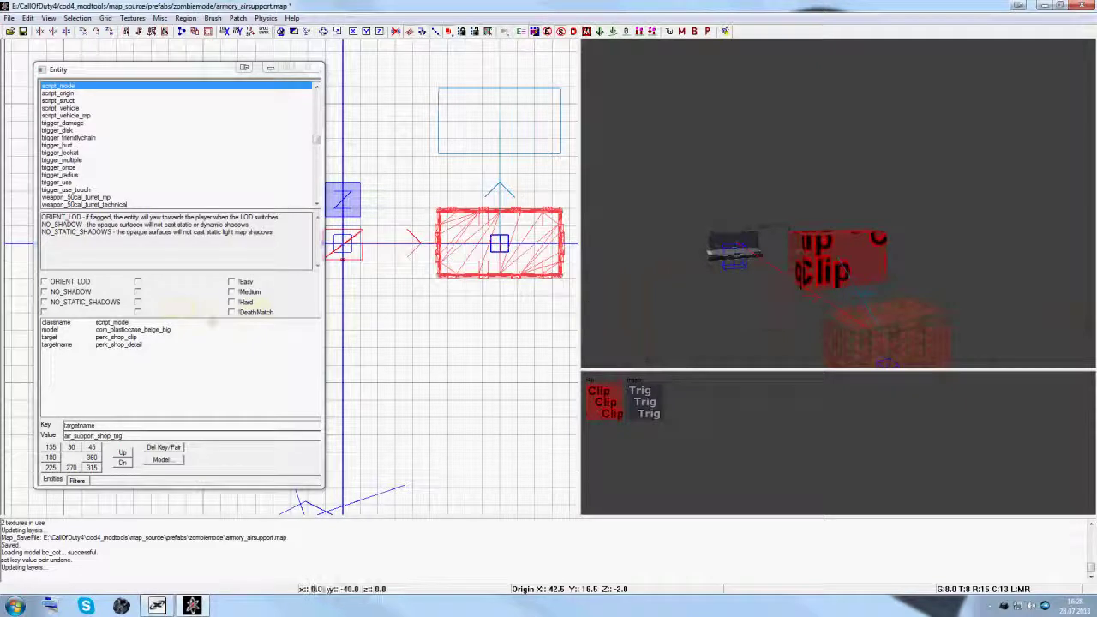
pyautogui.click(126, 344)
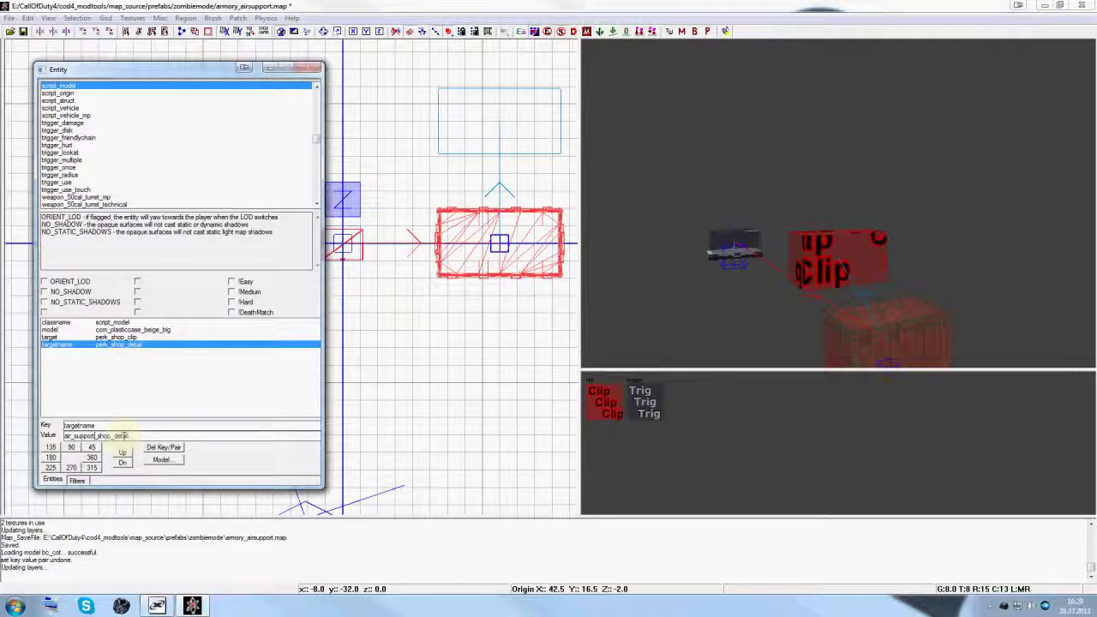
pyautogui.press('Return')
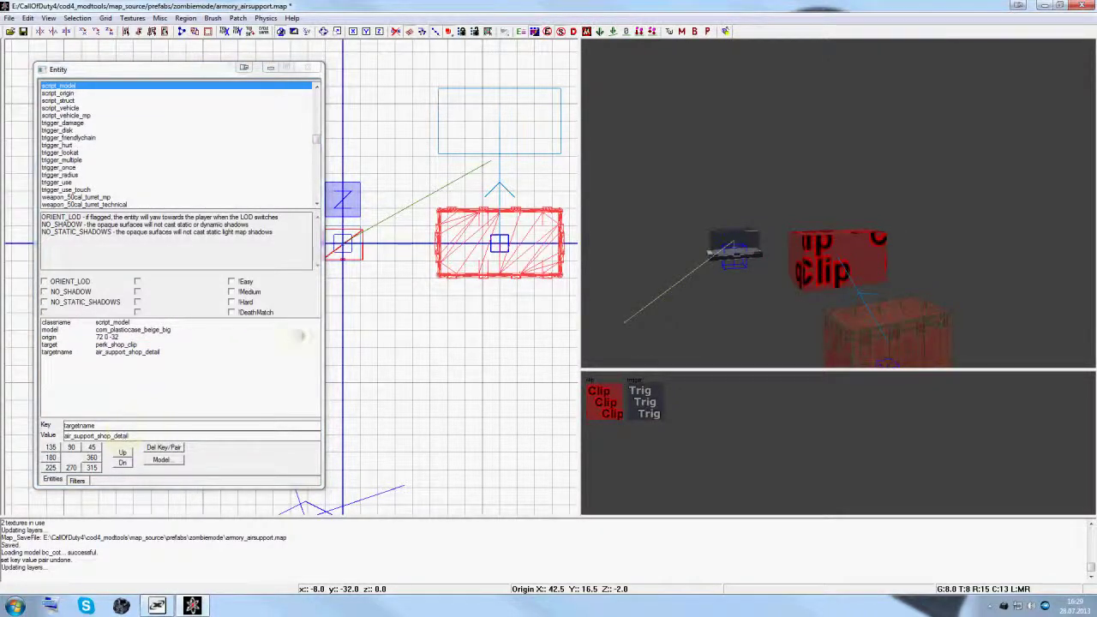
# - Connect the laptop to the case model so that the laptop targets the case
pyautogui.press('Escape')
pyautogui.keyDown('shift'); pyautogui.click(732, 242); pyautogui.keyUp('shift')
pyautogui.keyDown('shift'); pyautogui.click(923, 323); pyautogui.keyUp('shift')
pyautogui.press('w')
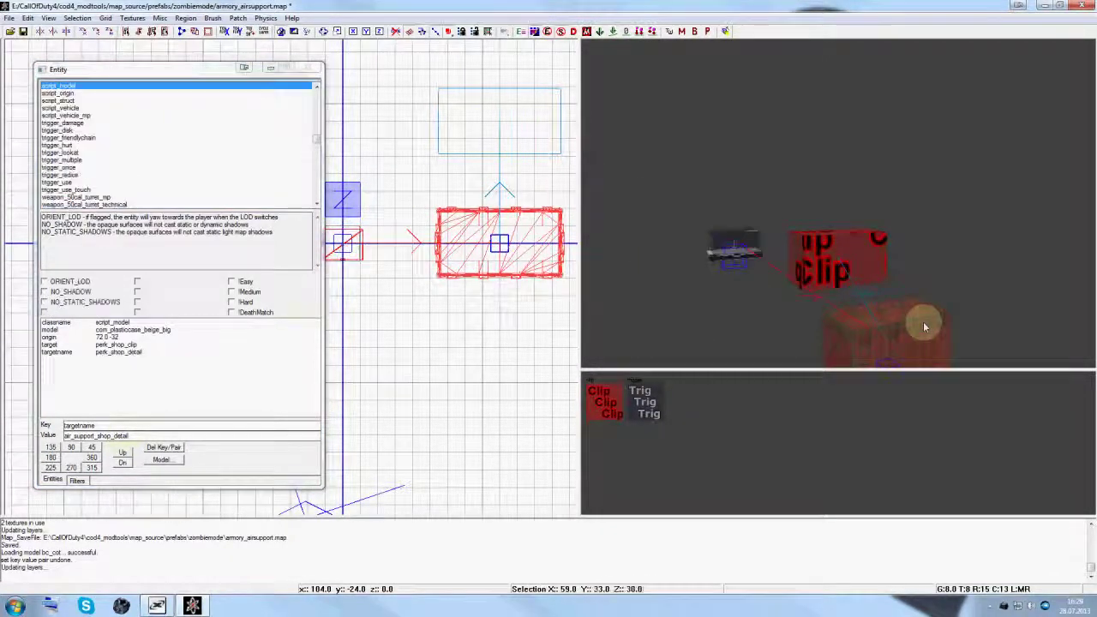
# - Move the case model 72 units along negative X and 32 units up, back under the laptop, and deselect it
pyautogui.press('Escape')
pyautogui.keyDown('shift'); pyautogui.click(903, 345); pyautogui.keyUp('shift')
pyautogui.click(308, 288)
pyautogui.moveTo(444, 266); pyautogui.dragTo(460, 267, button='right')
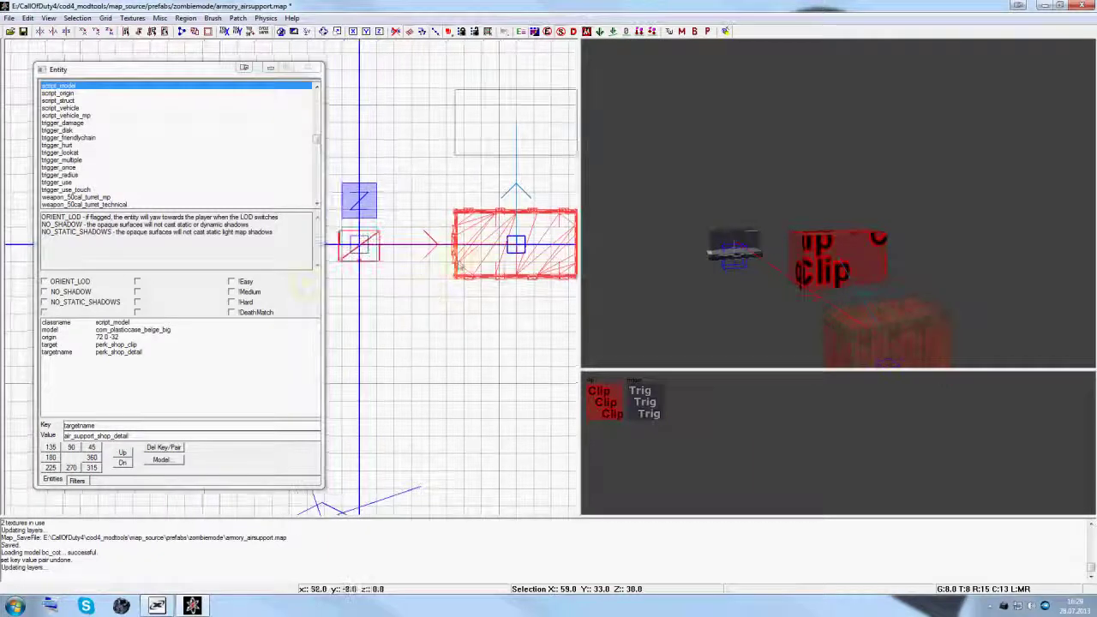
pyautogui.moveTo(460, 267); pyautogui.dragTo(303, 267)
pyautogui.hotkey('ctrl', 'Tab')
pyautogui.moveTo(386, 318); pyautogui.dragTo(586, 342, button='right')
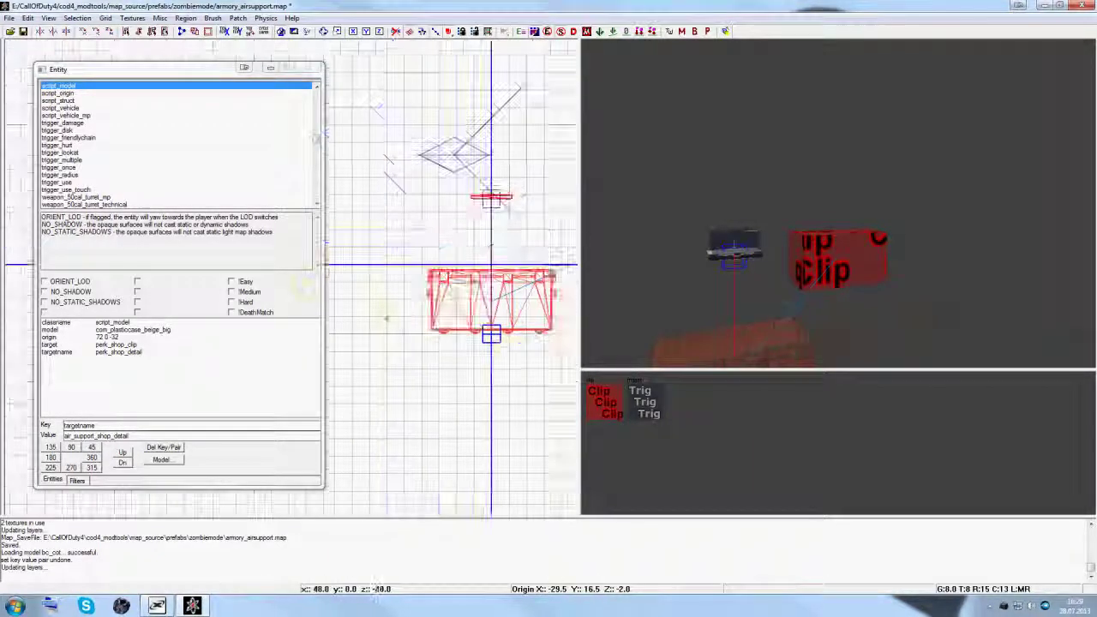
pyautogui.moveTo(487, 312); pyautogui.dragTo(487, 242)
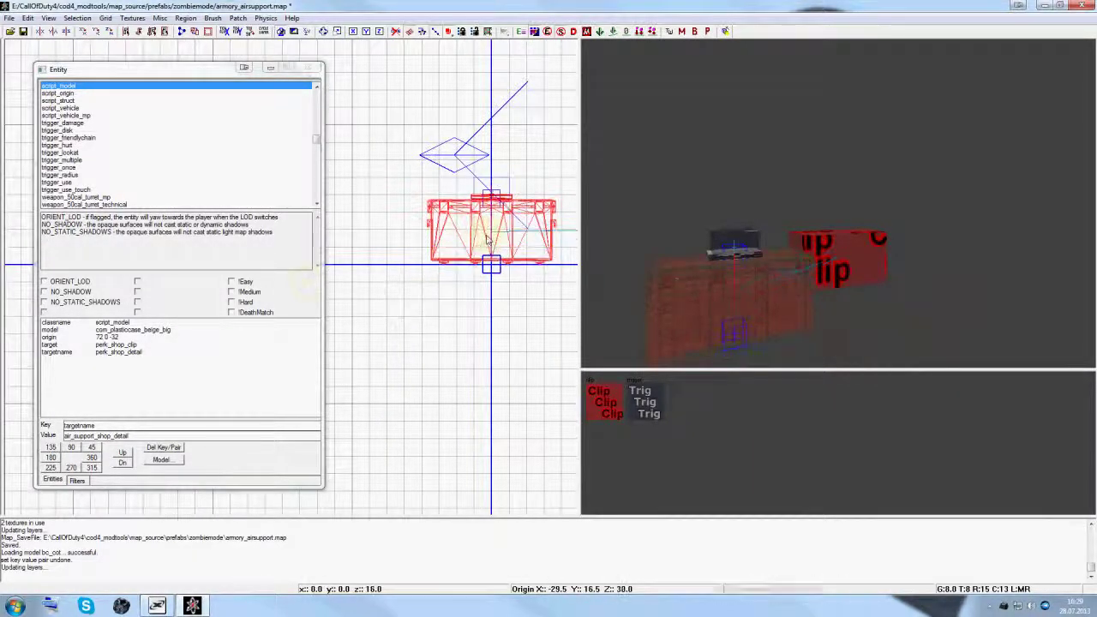
pyautogui.hotkey('ctrl', 'Tab')
pyautogui.hotkey('ctrl', 'Tab')
pyautogui.press('Escape')
pyautogui.moveTo(340, 218); pyautogui.dragTo(386, 283, button='right')
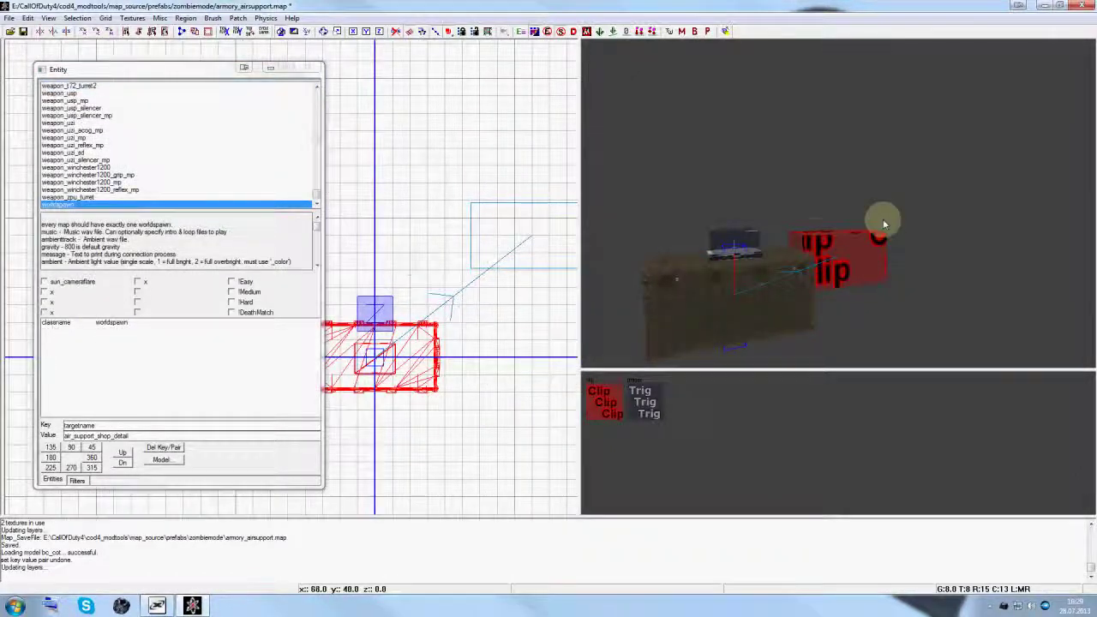
# - Set the clip brush's targetname to air_support_shop_clip
pyautogui.keyDown('shift'); pyautogui.click(884, 224); pyautogui.keyUp('shift')
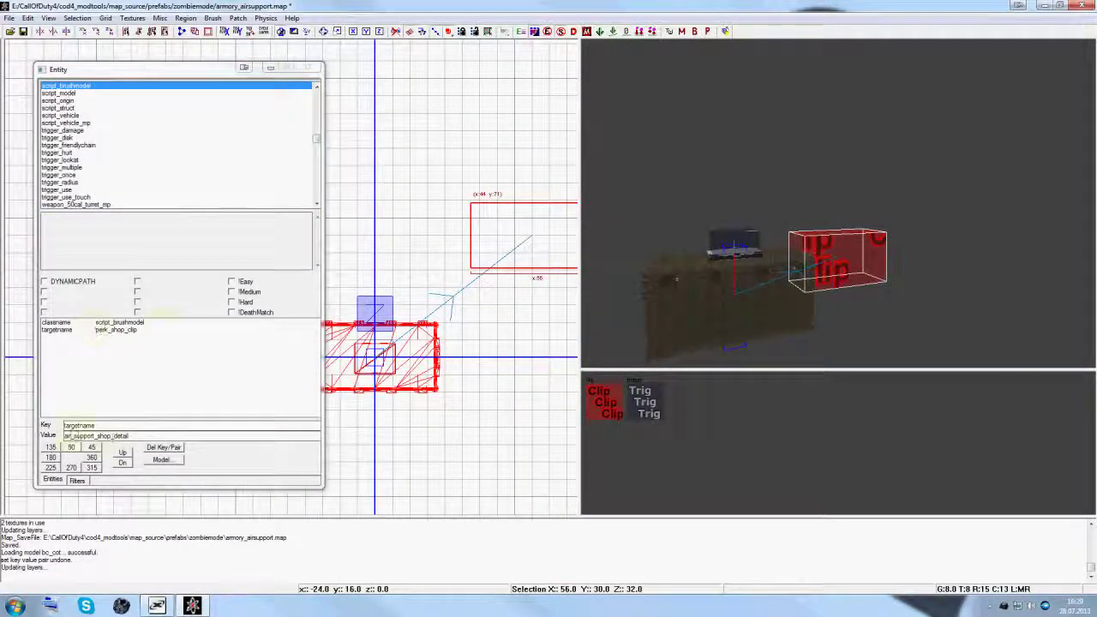
pyautogui.click(132, 331)
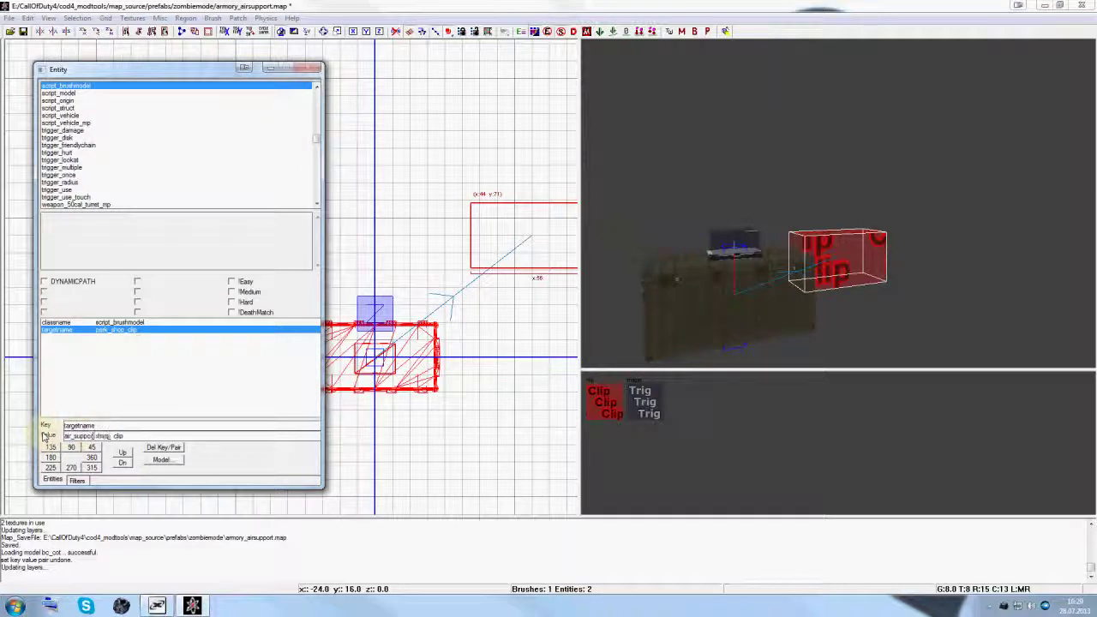
pyautogui.press('Return')
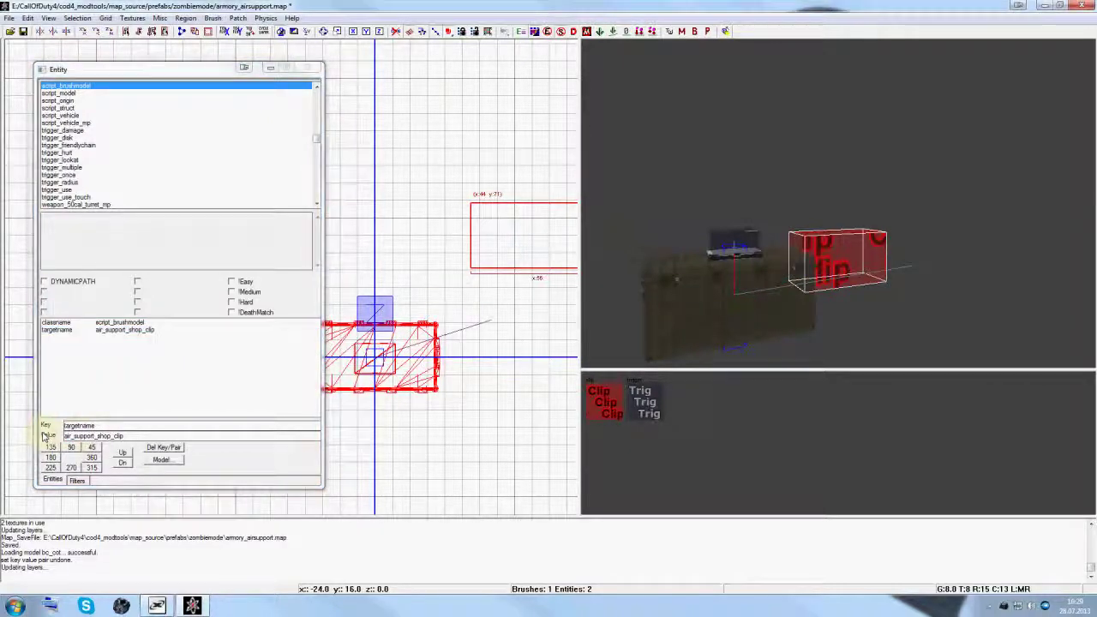
# - Connect the case model to the clip brush so that the case targets the clip
pyautogui.press('Escape')
pyautogui.keyDown('shift'); pyautogui.click(767, 309); pyautogui.keyUp('shift')
pyautogui.keyDown('shift'); pyautogui.click(882, 263); pyautogui.keyUp('shift')
pyautogui.press('w')
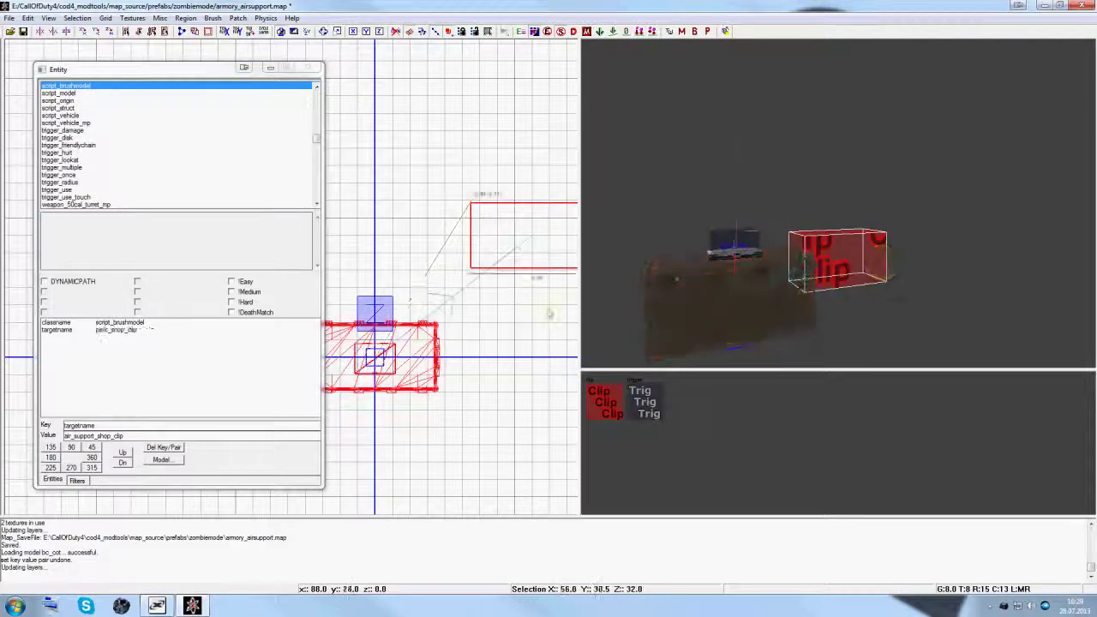
# - Move the clip brush 72 units along negative X and 56 along negative Y onto the case, and deselect it
pyautogui.press('Escape')
pyautogui.keyDown('shift'); pyautogui.click(503, 269); pyautogui.keyUp('shift')
pyautogui.moveTo(503, 269)
pyautogui.mouseDown()
pyautogui.moveTo(384, 353)
pyautogui.moveTo(382, 371)
pyautogui.mouseUp()
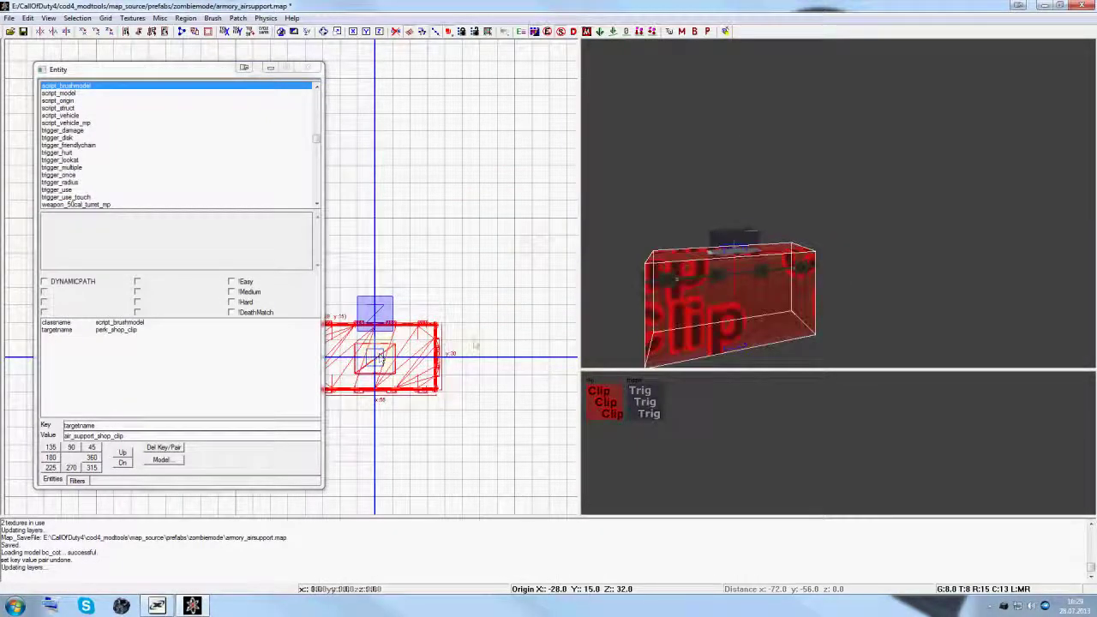
pyautogui.press('Escape')
# - Select the clip around the case to examine its class and targetname keys, then deselect it
pyautogui.moveTo(814, 327); pyautogui.dragTo(816, 330, button='right')
pyautogui.keyDown('shift'); pyautogui.click(815, 265); pyautogui.keyUp('shift')
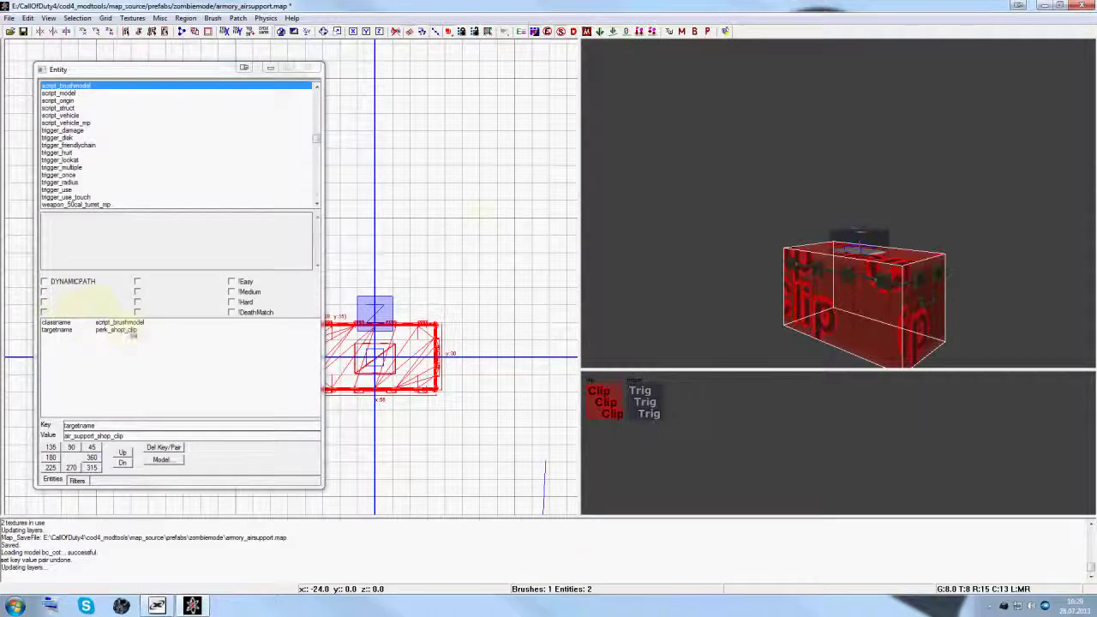
pyautogui.rightClick(484, 221)
pyautogui.click(525, 267)
# - Close the entity properties and save the armory_airsupport prefab
pyautogui.moveTo(162, 76); pyautogui.dragTo(191, 78)
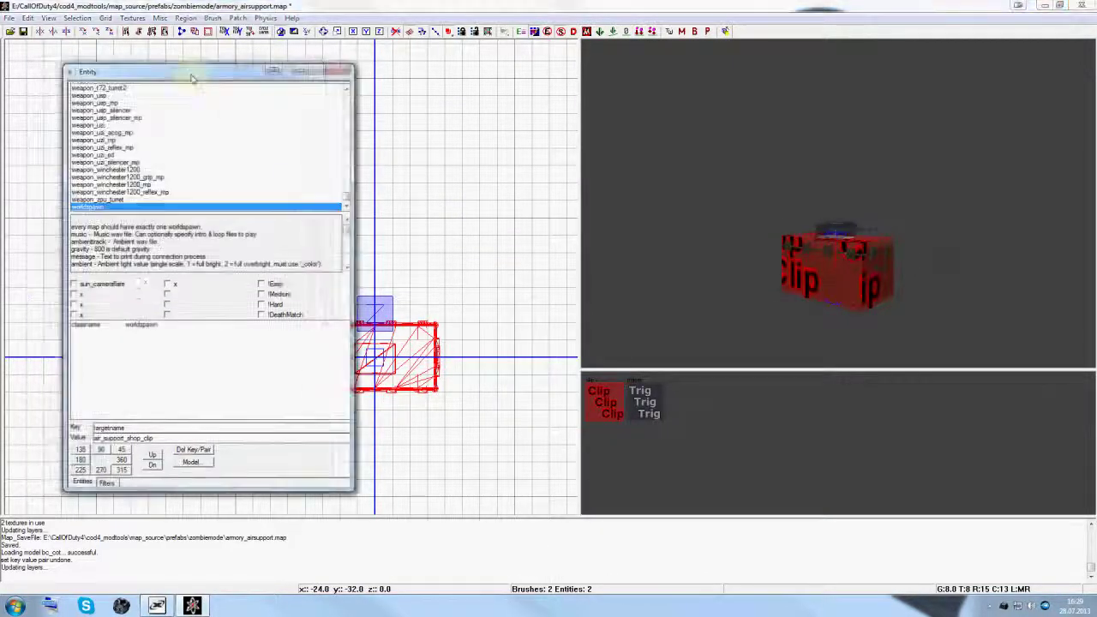
pyautogui.press('Escape')
pyautogui.moveTo(340, 178); pyautogui.dragTo(272, 188, button='right')
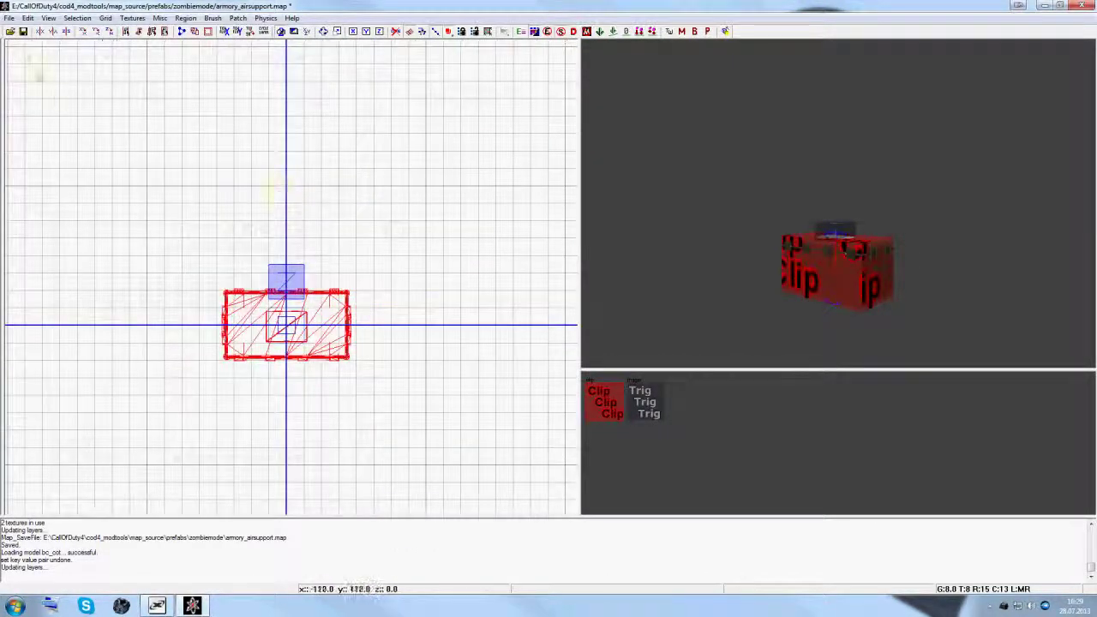
pyautogui.click(23, 31)
# - Discard the unnamed map's changes and open vehicle_blackhawk_static.map from the prefabs/misc_models folder
pyautogui.click(9, 18)
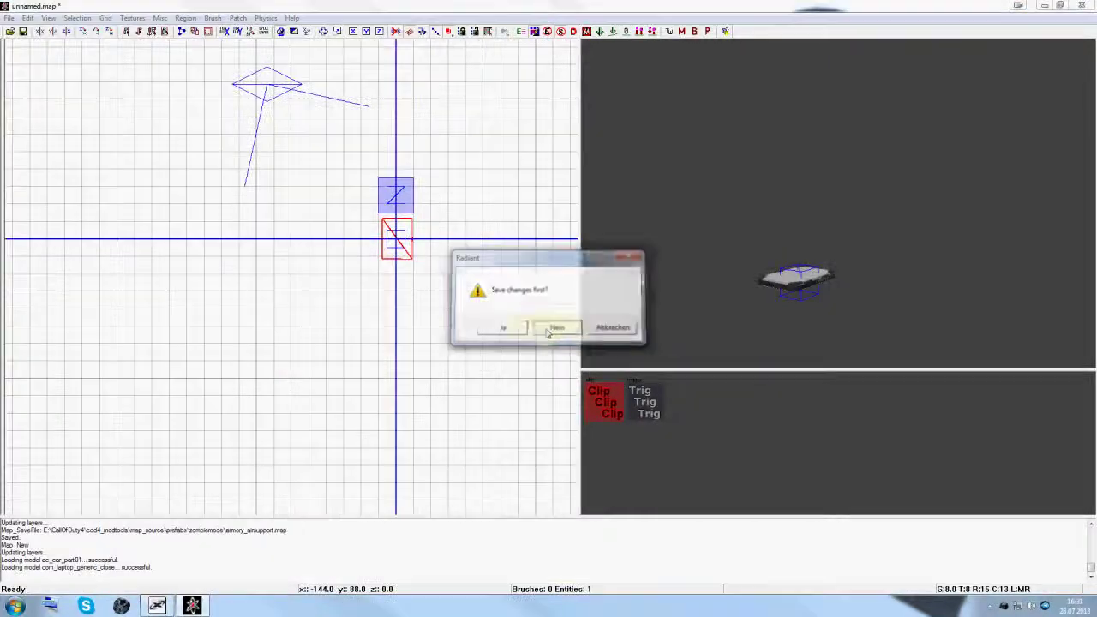
pyautogui.click(553, 326)
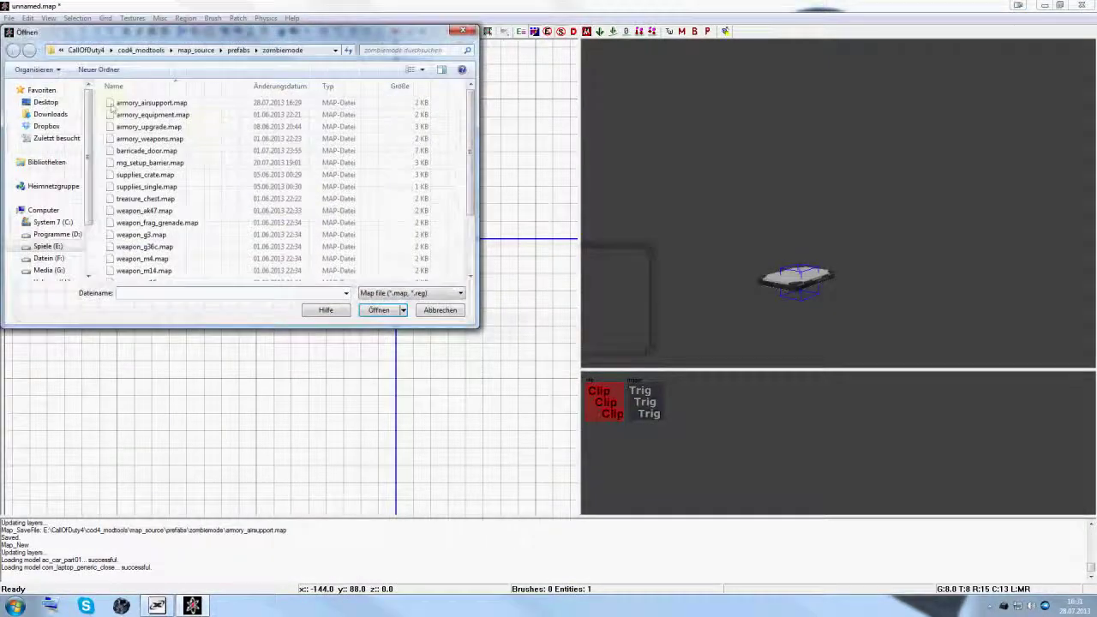
pyautogui.click(239, 51)
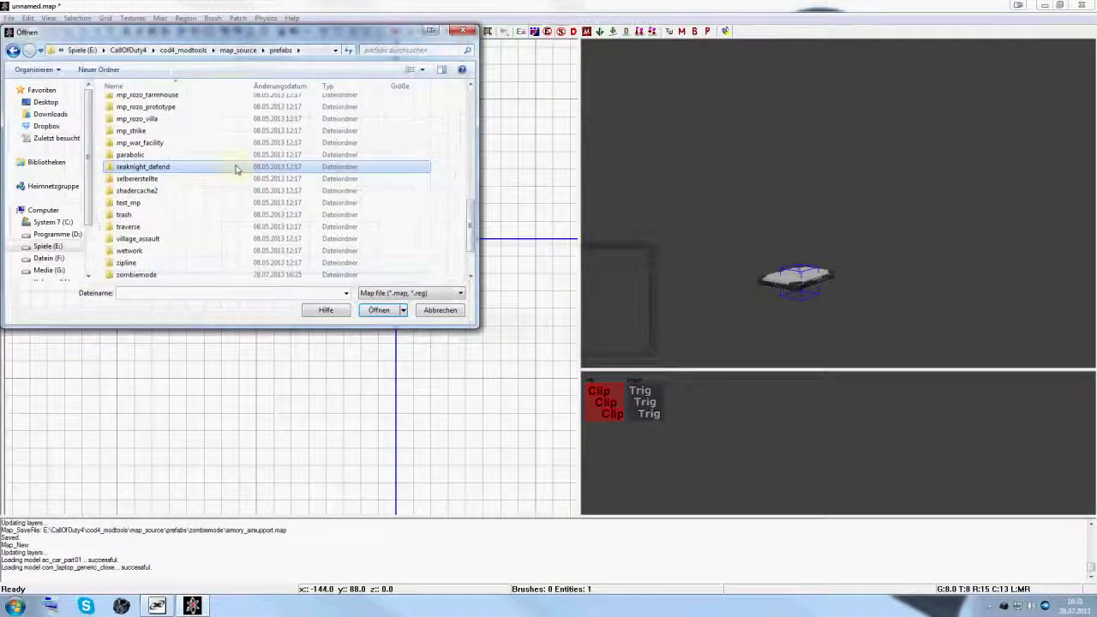
pyautogui.press('m')
pyautogui.press('m')
pyautogui.press('Return')
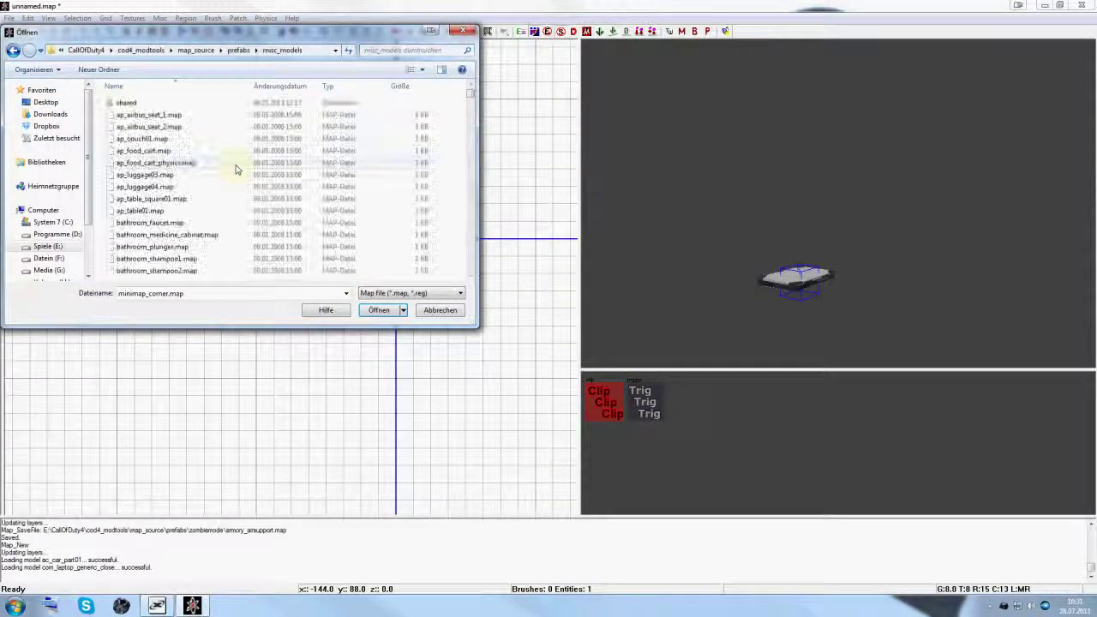
pyautogui.press('v')
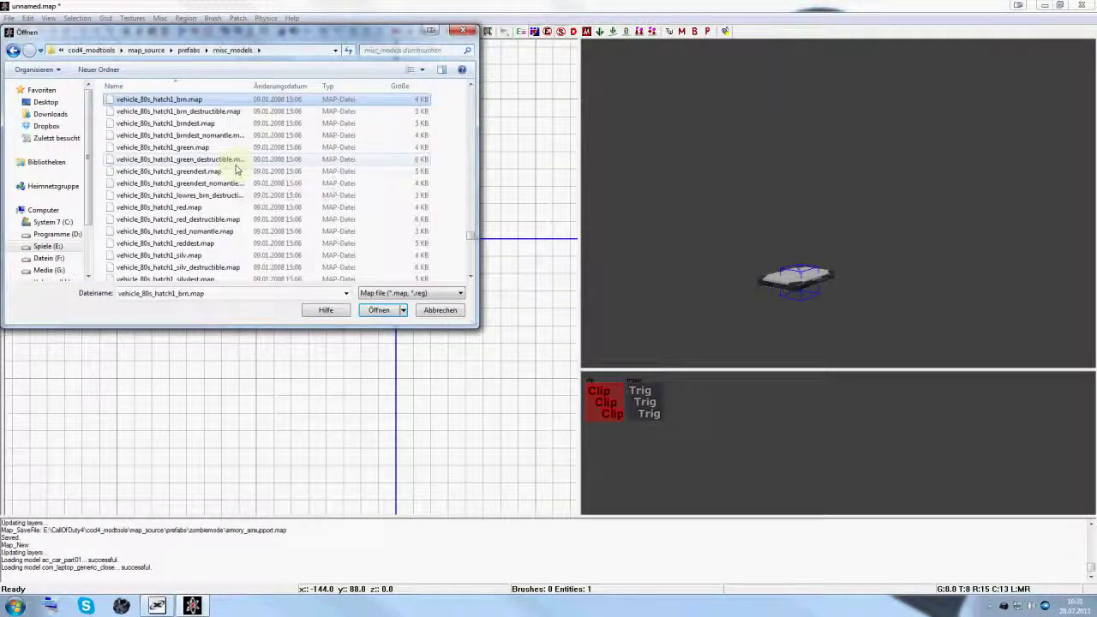
pyautogui.press('b')
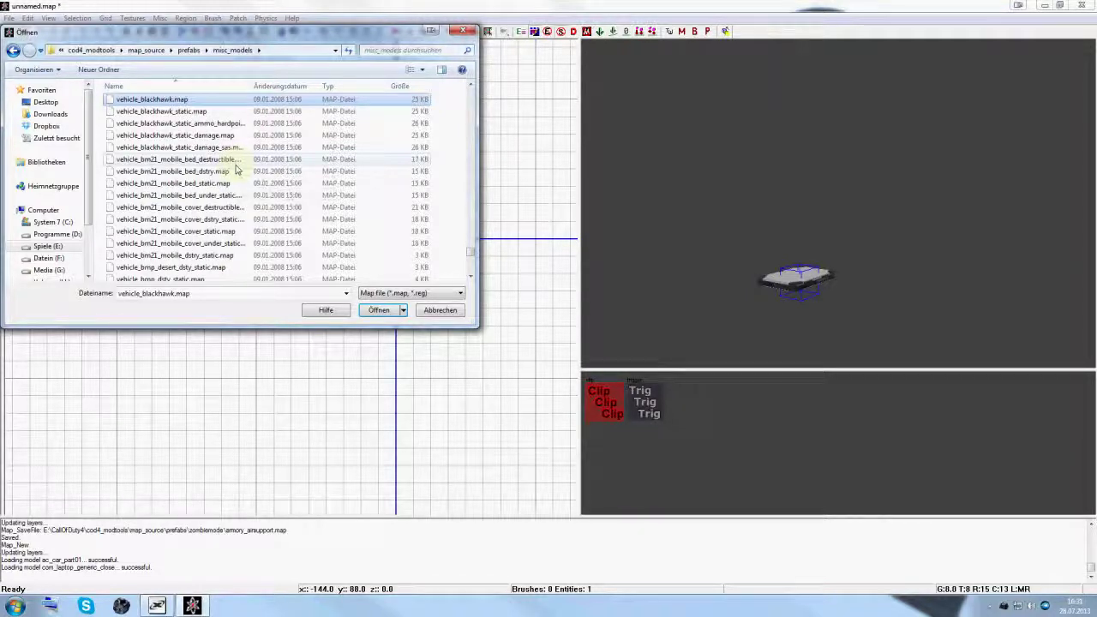
pyautogui.click(206, 113)
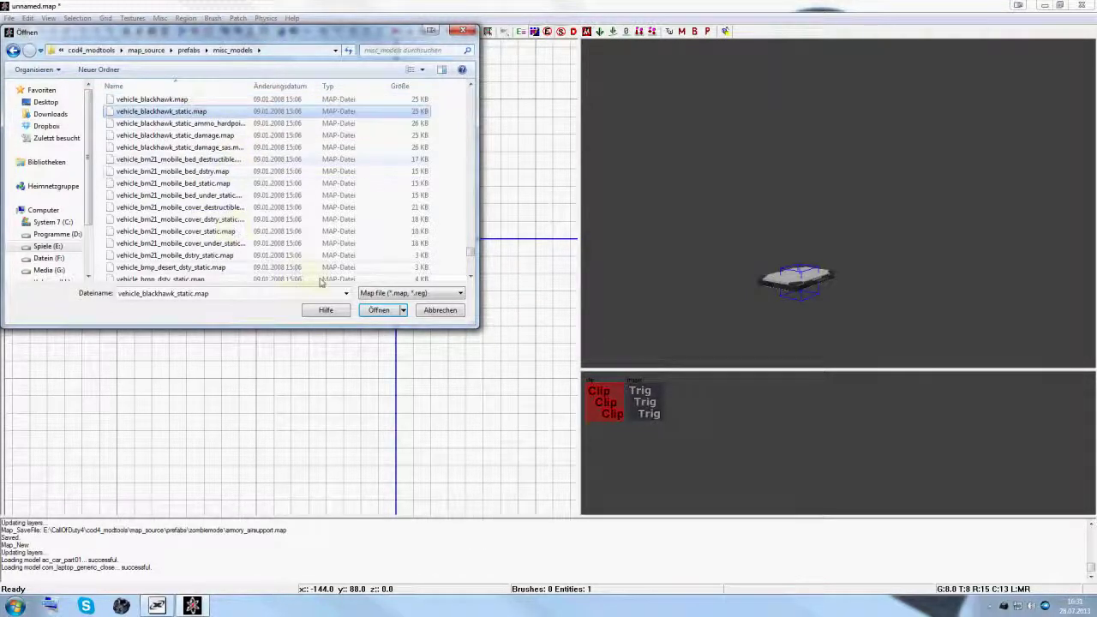
pyautogui.press('Return')
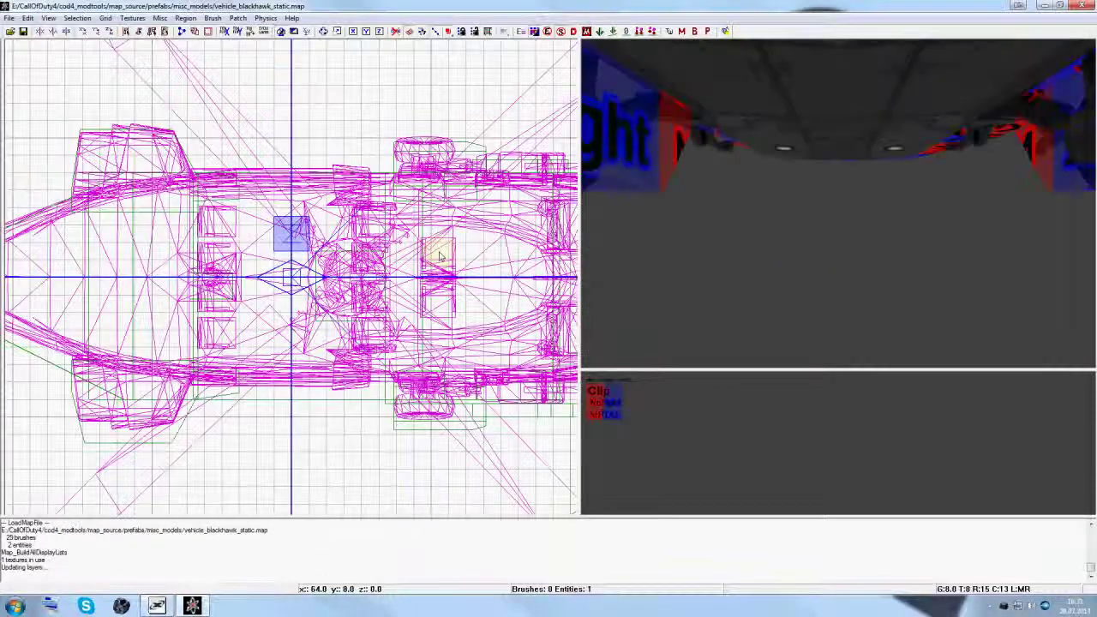
# - Examine the Blackhawk helicopter from several sides, selecting and deselecting the clip brush over its cockpit
pyautogui.moveTo(694, 218); pyautogui.dragTo(696, 210, button='right')
pyautogui.keyDown('shift'); pyautogui.click(736, 155); pyautogui.keyUp('shift')
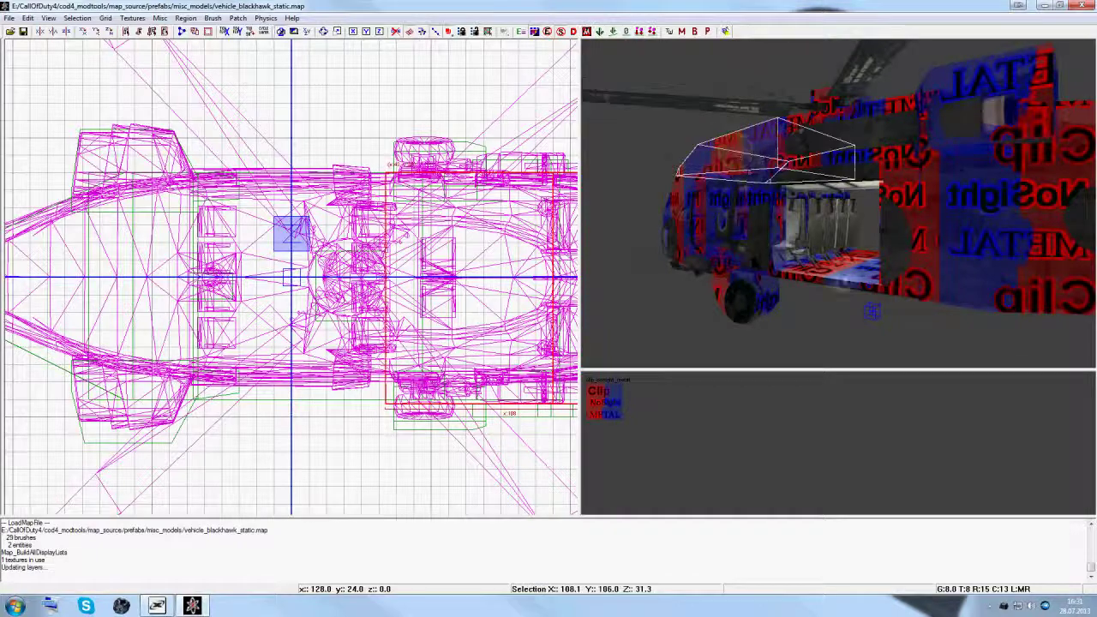
pyautogui.press('Escape')
pyautogui.moveTo(871, 254); pyautogui.dragTo(887, 233, button='right')
# - Save a copy of the helicopter map in the prefabs/zombiemode folder as vehicle_blackhawk_air_support_armory
pyautogui.click(11, 19)
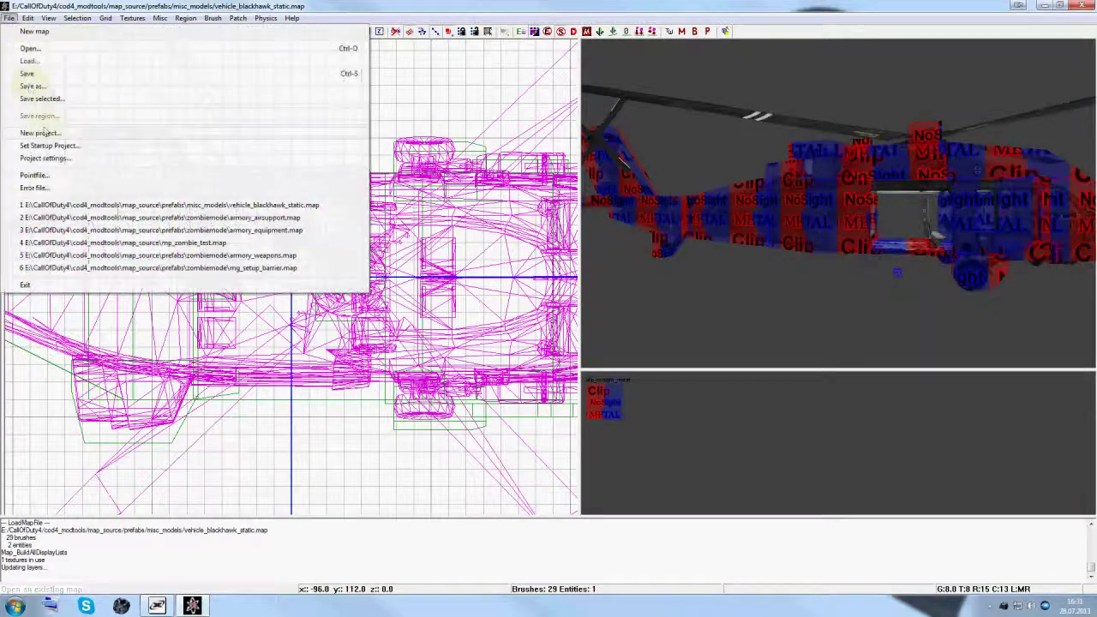
pyautogui.click(45, 86)
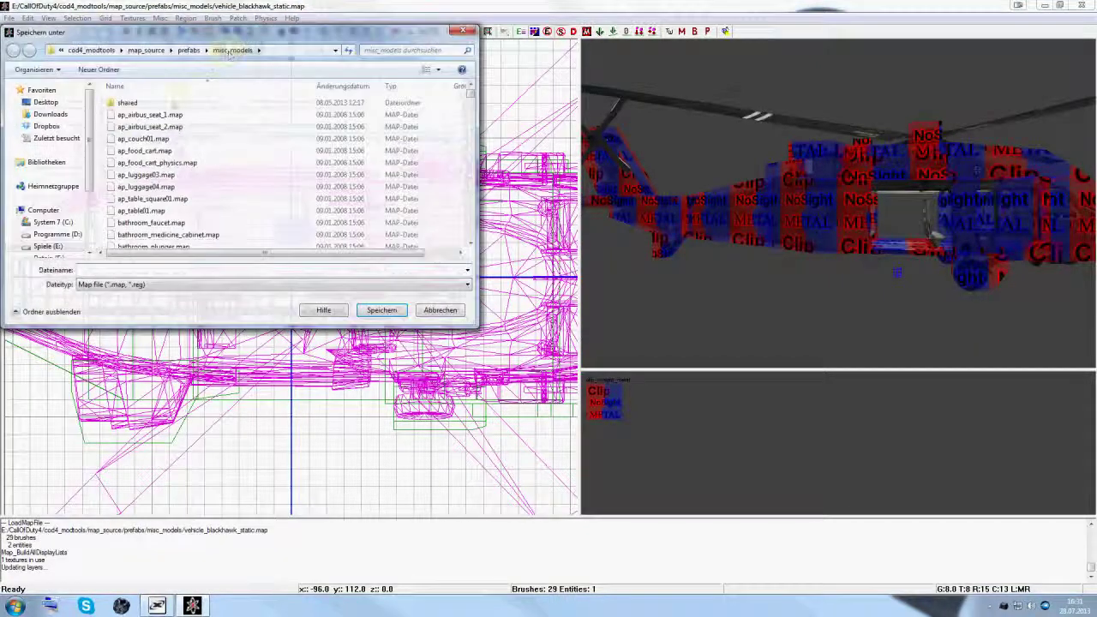
pyautogui.click(189, 50)
pyautogui.scroll(-5, 152, 221)
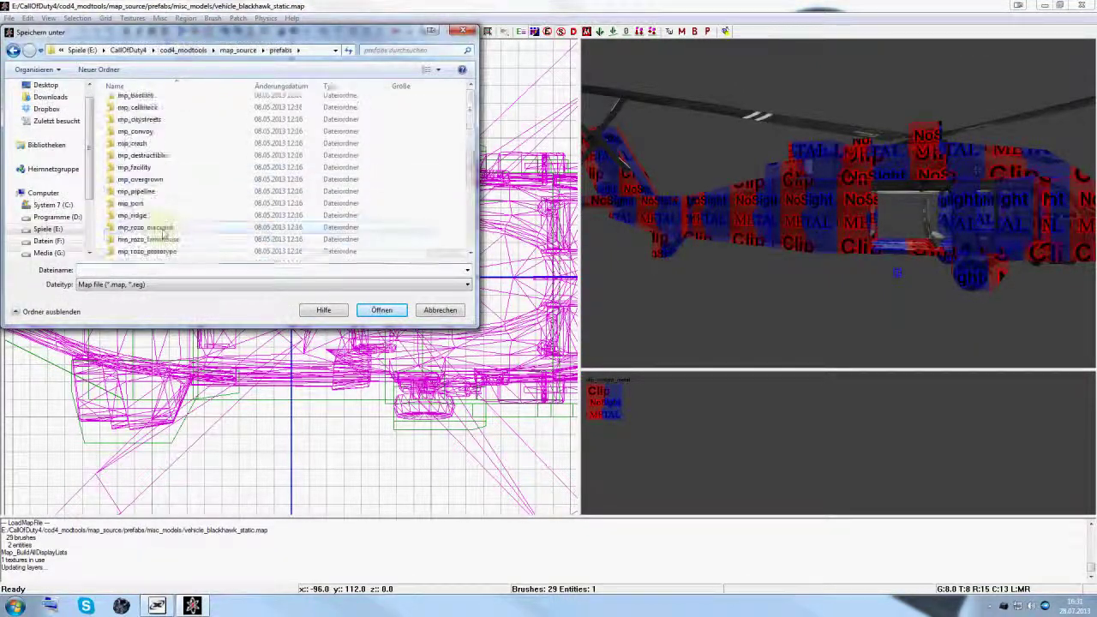
pyautogui.doubleClick(139, 191)
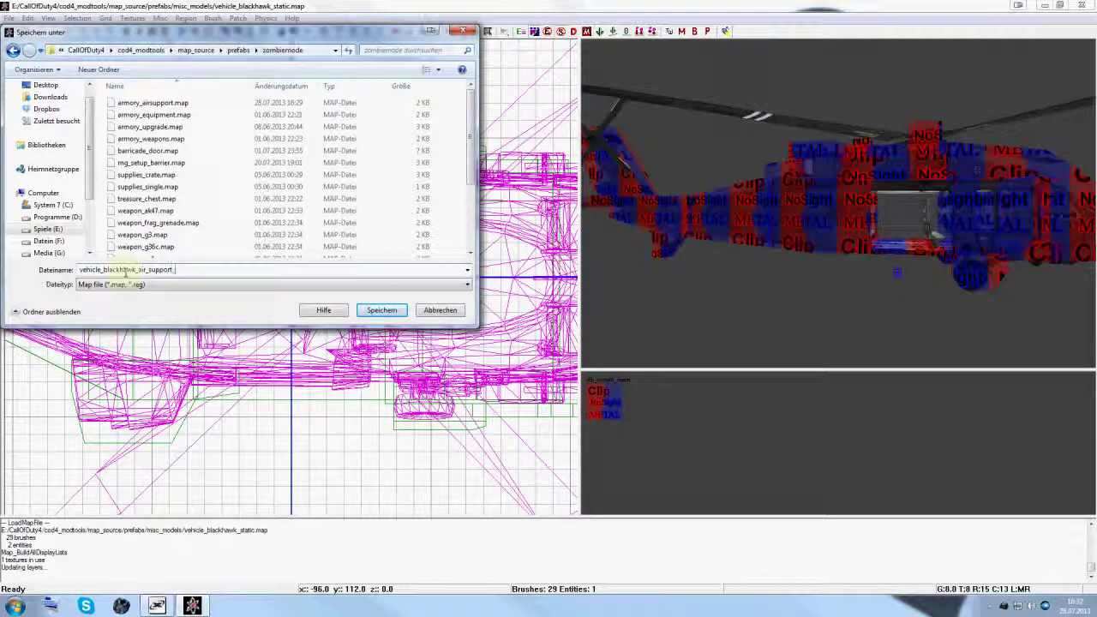
pyautogui.press('Return')
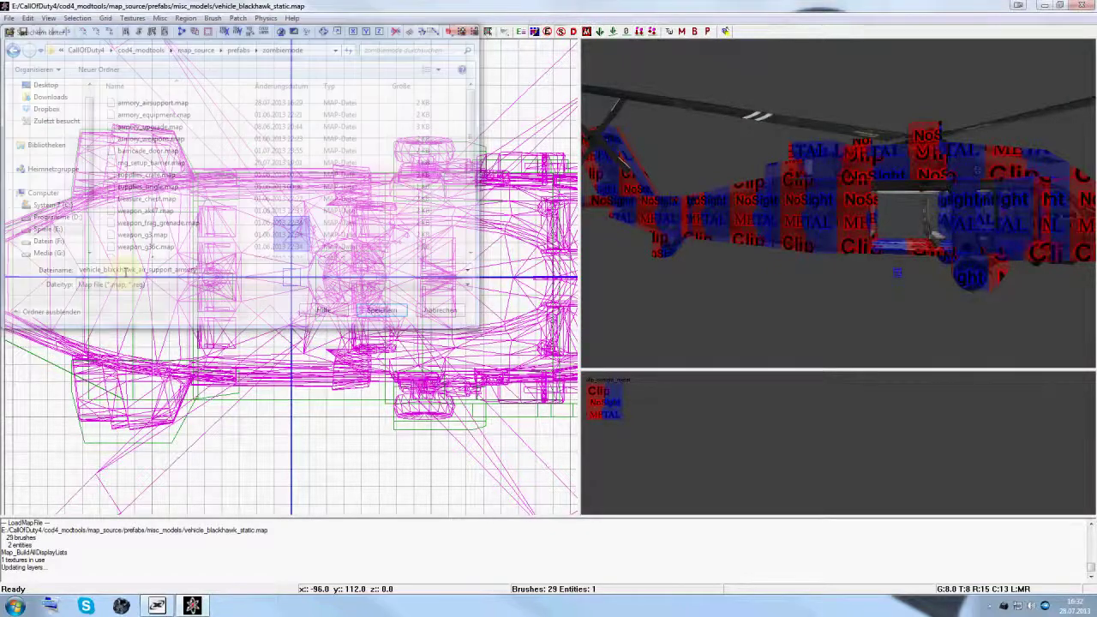
# - Select the Blackhawk model and examine its class and model keys in the entity properties
pyautogui.moveTo(797, 212); pyautogui.dragTo(797, 212, button='right')
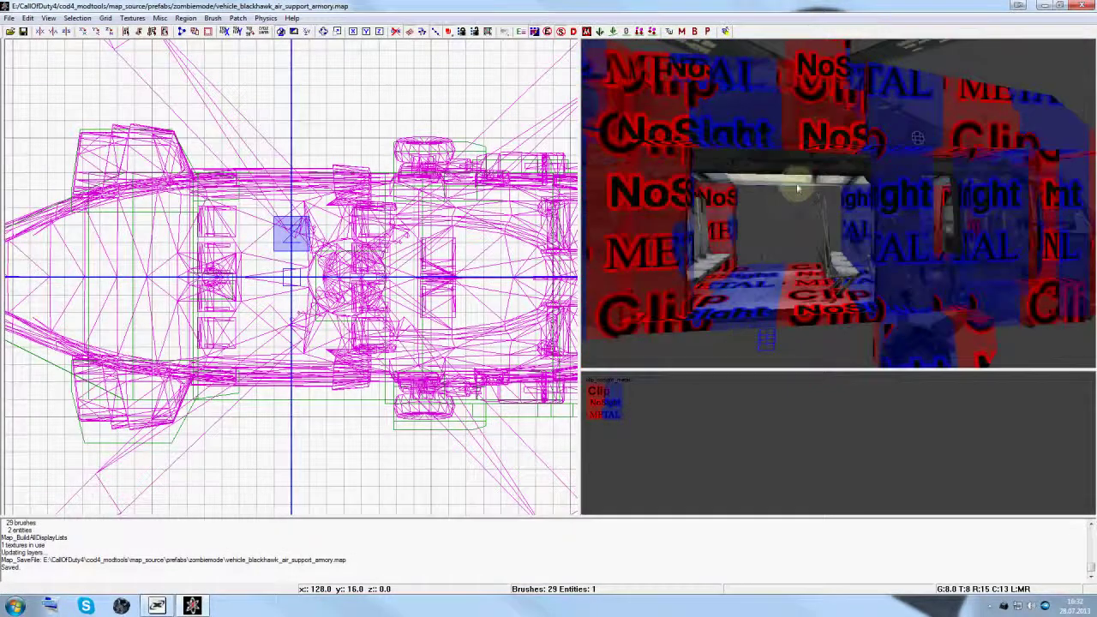
pyautogui.keyDown('shift'); pyautogui.click(778, 166); pyautogui.keyUp('shift')
pyautogui.moveTo(342, 240); pyautogui.dragTo(342, 240, button='right')
pyautogui.scroll(-4, 317, 257)
pyautogui.moveTo(296, 271); pyautogui.dragTo(296, 272, button='right')
pyautogui.press('n')
pyautogui.moveTo(443, 348); pyautogui.dragTo(443, 348, button='right')
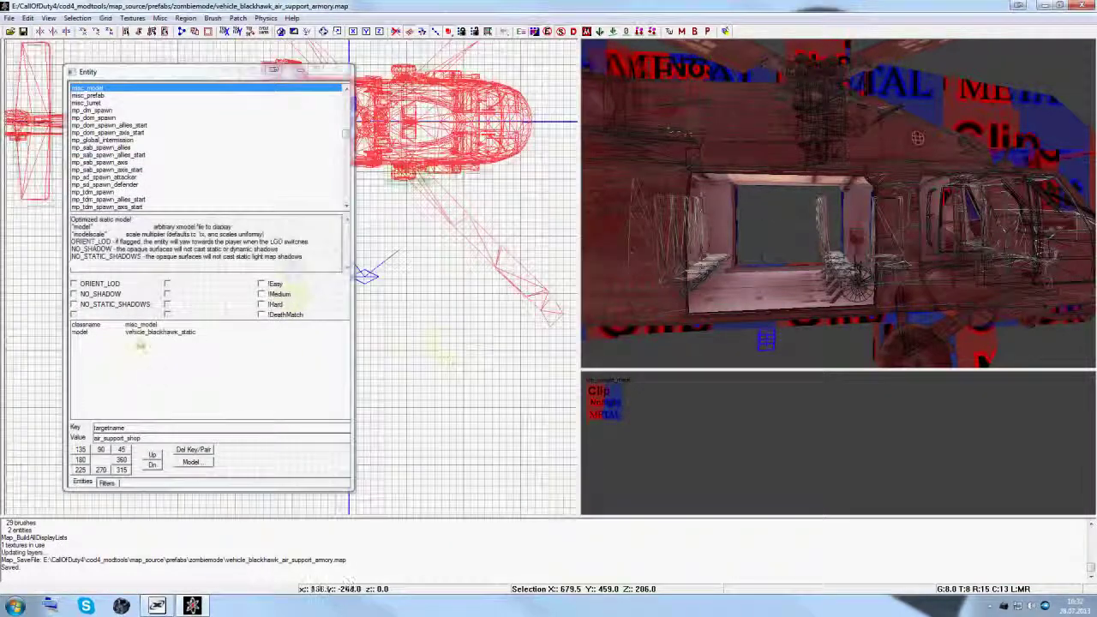
pyautogui.press('n')
# - Move the selected Blackhawk model about 230 units along positive Y, away from its clip brushes
pyautogui.moveTo(441, 256); pyautogui.dragTo(441, 255, button='right')
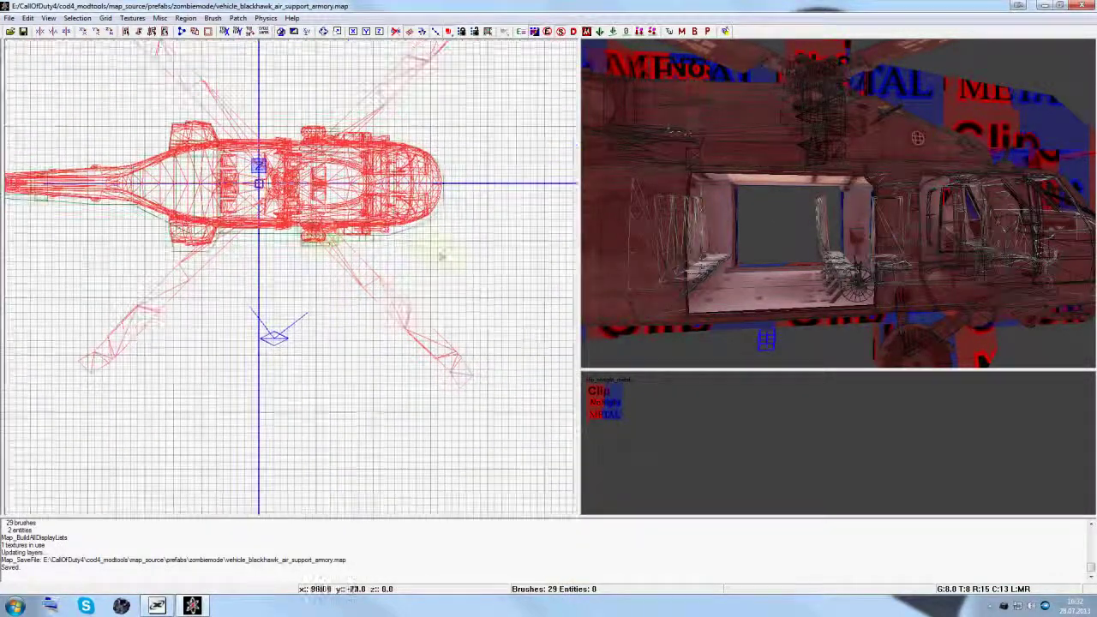
pyautogui.moveTo(233, 239); pyautogui.dragTo(232, 240, button='right')
pyautogui.moveTo(346, 186); pyautogui.dragTo(344, 47)
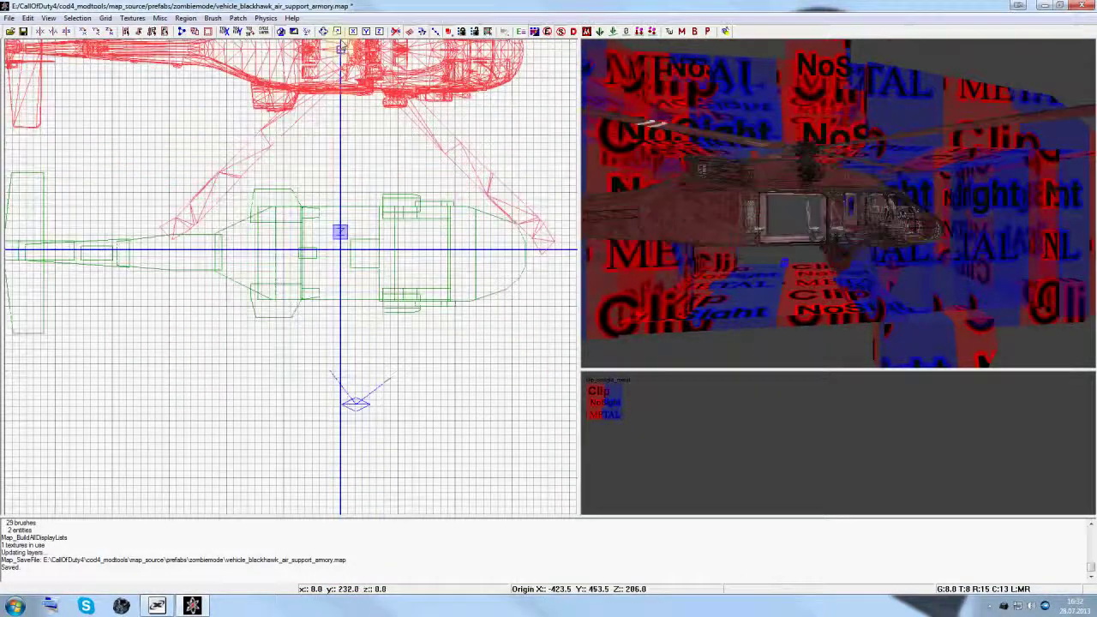
# - Try to make a script_model entity from the selected Blackhawk model
pyautogui.scroll(-4, 353, 205)
pyautogui.scroll(4, 339, 295)
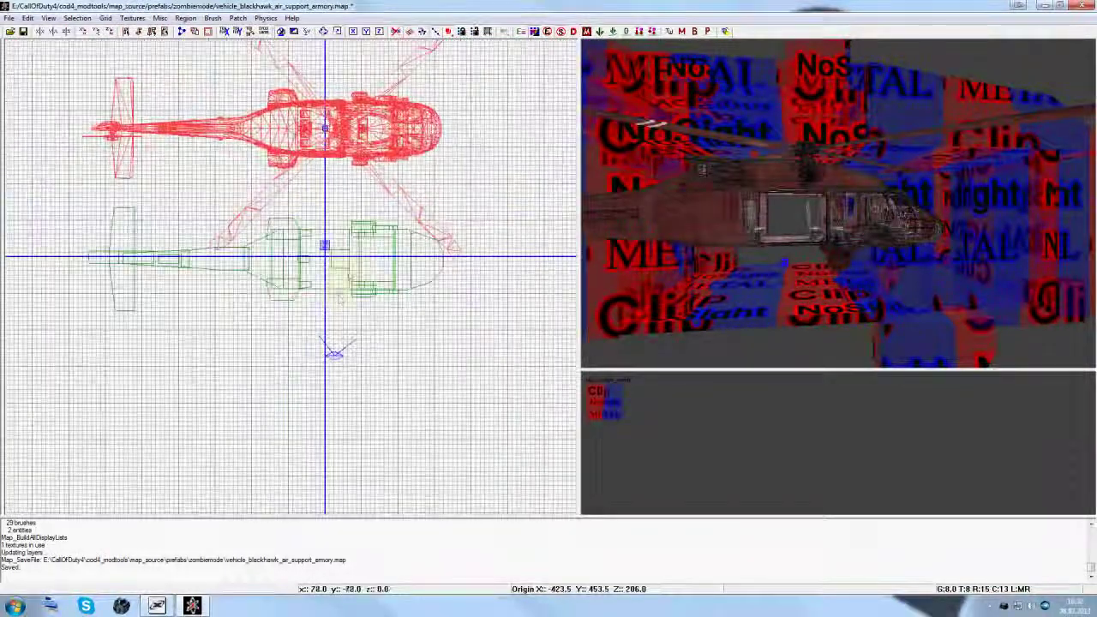
pyautogui.rightClick(290, 174)
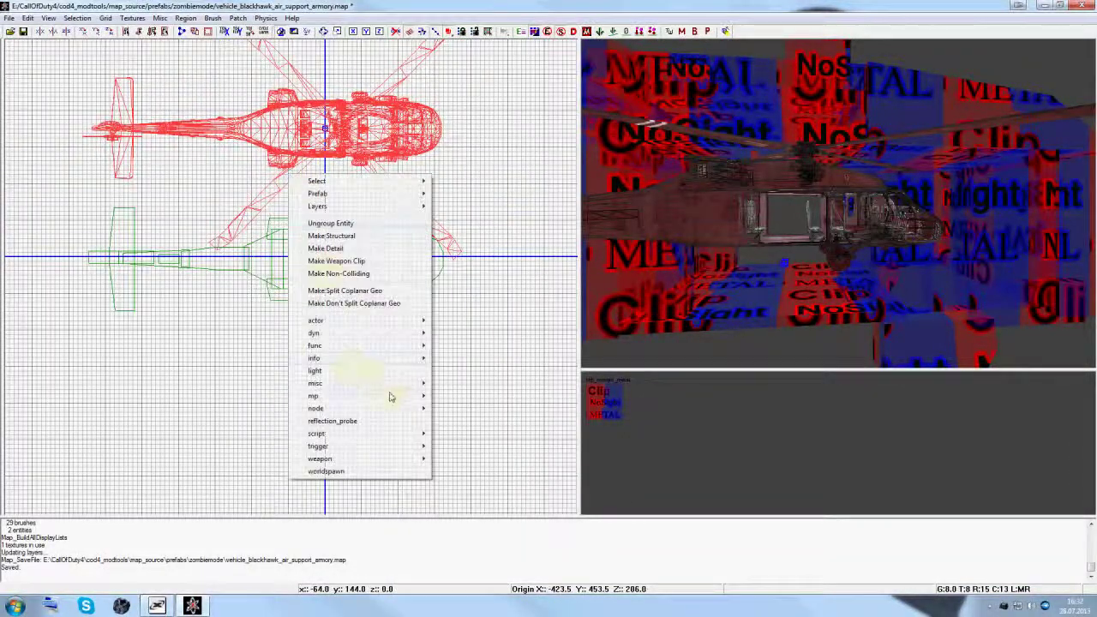
pyautogui.moveTo(411, 433)
pyautogui.click(471, 446)
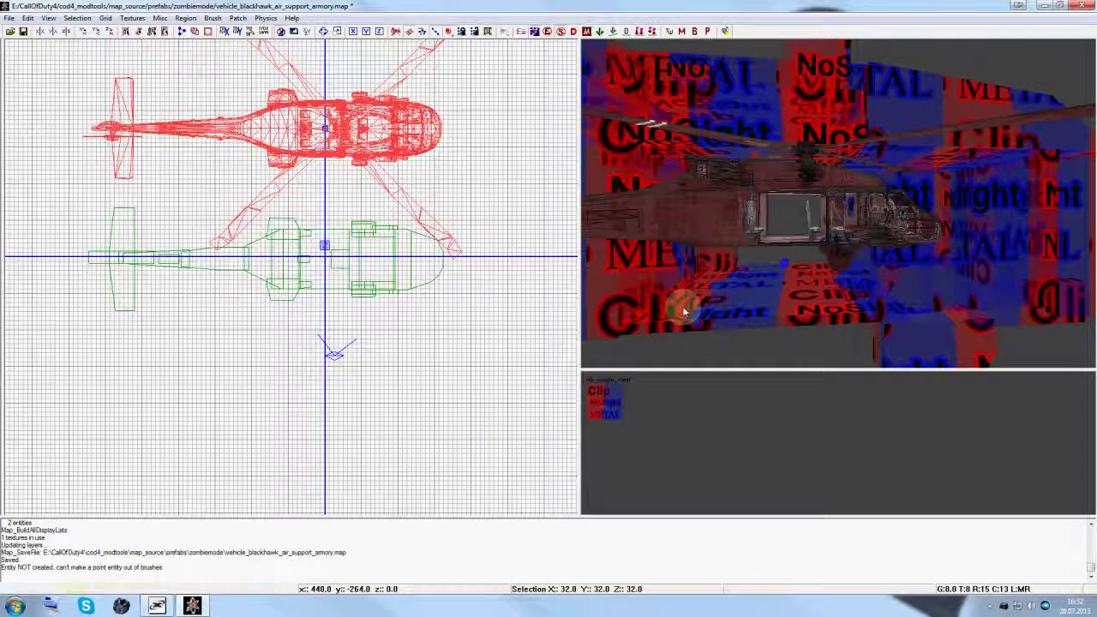
pyautogui.rightClick(271, 377)
pyautogui.click(504, 254)
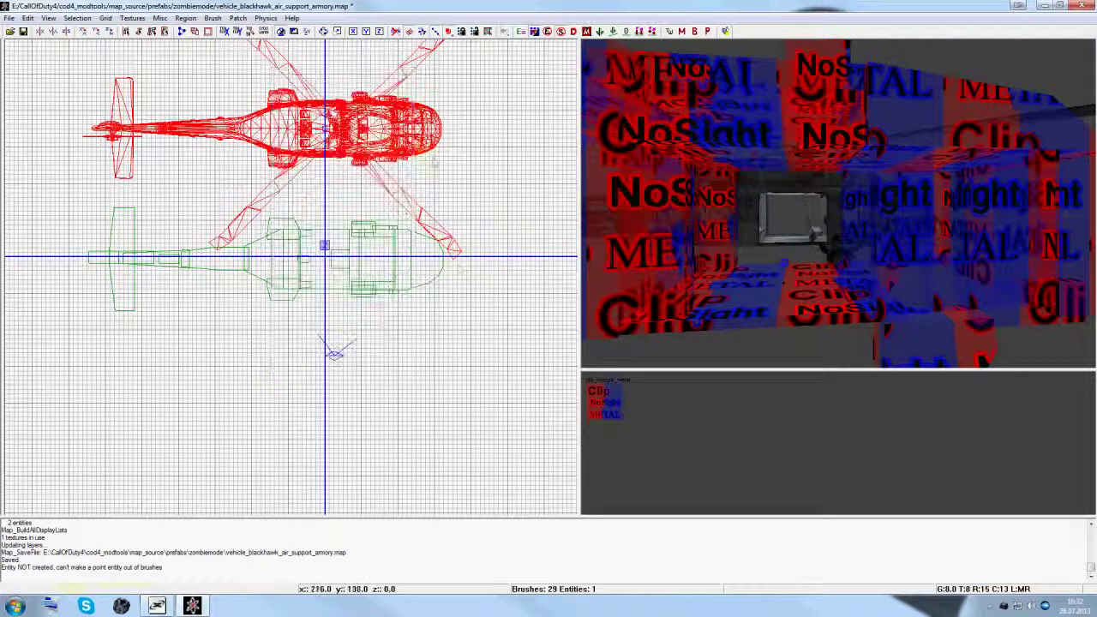
# - Reselect the Blackhawk model and examine its classname, model and origin keys
pyautogui.keyDown('shift'); pyautogui.click(375, 148); pyautogui.keyUp('shift')
pyautogui.press('n')
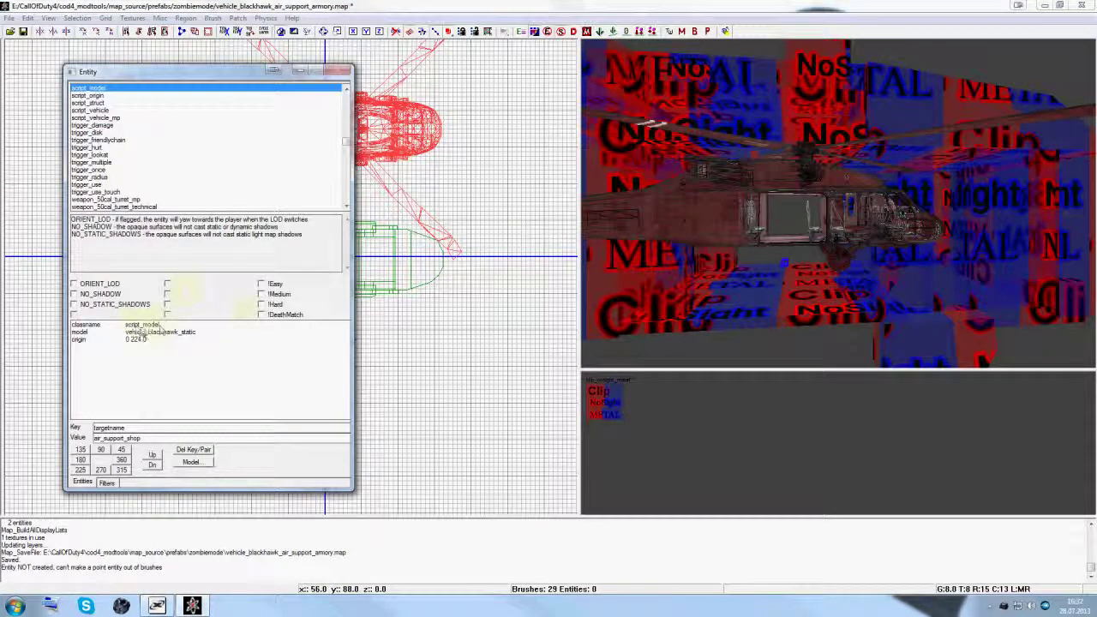
pyautogui.press('n')
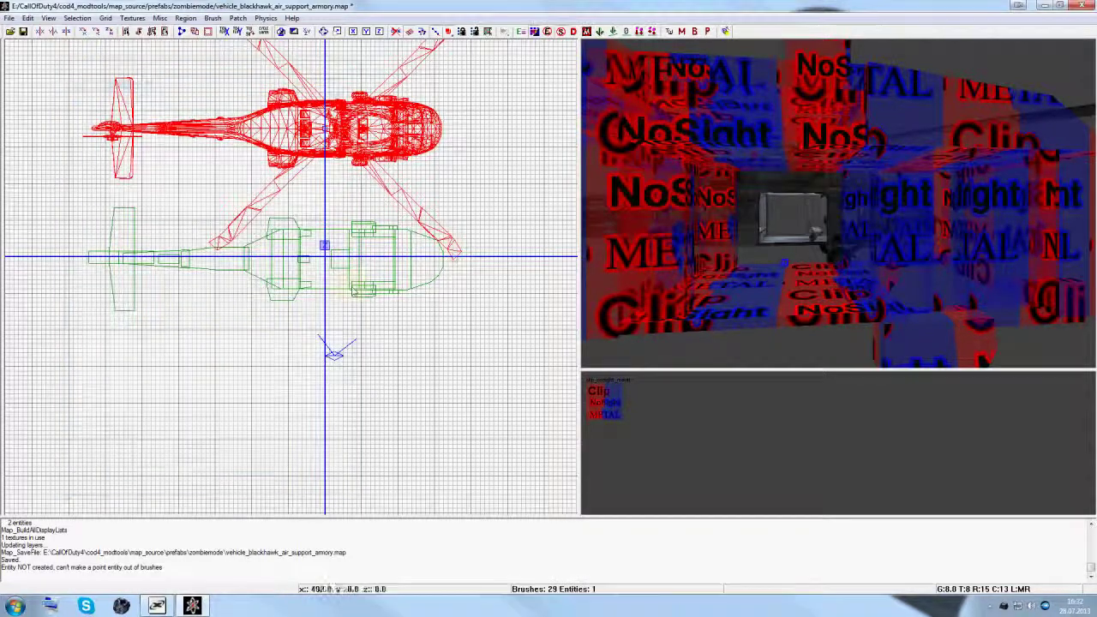
pyautogui.moveTo(324, 147); pyautogui.dragTo(324, 121)
pyautogui.press('BackSpace')
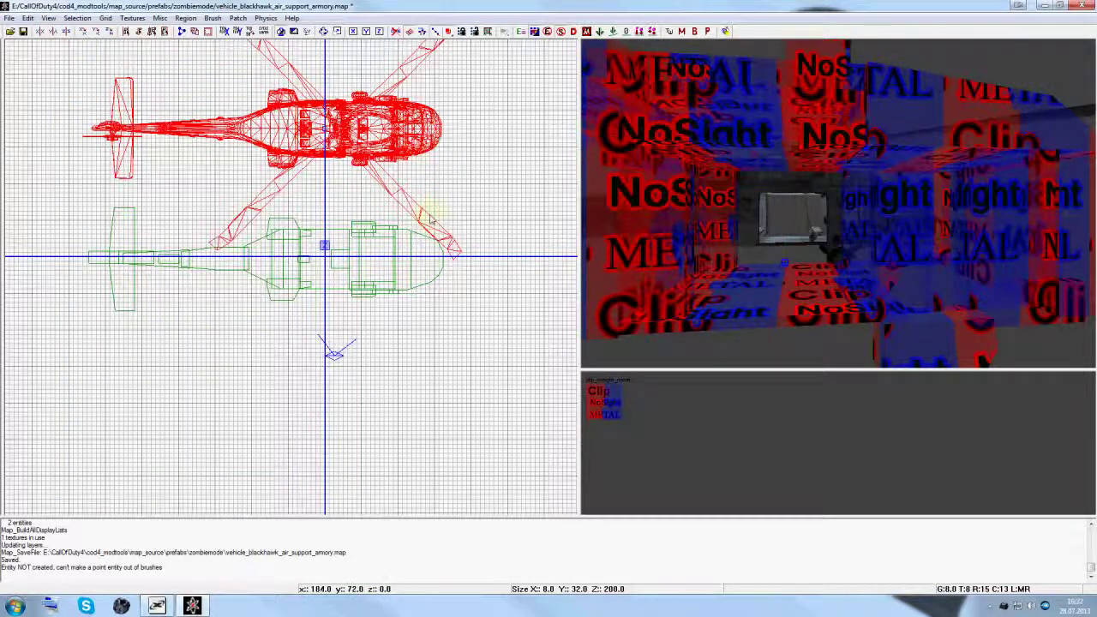
# - Invert the selection from the Blackhawk model to all its clip brushes and convert them into a script_brushmodel
pyautogui.keyDown('shift'); pyautogui.click(296, 143); pyautogui.keyUp('shift')
pyautogui.hotkey('ctrl', 'i')
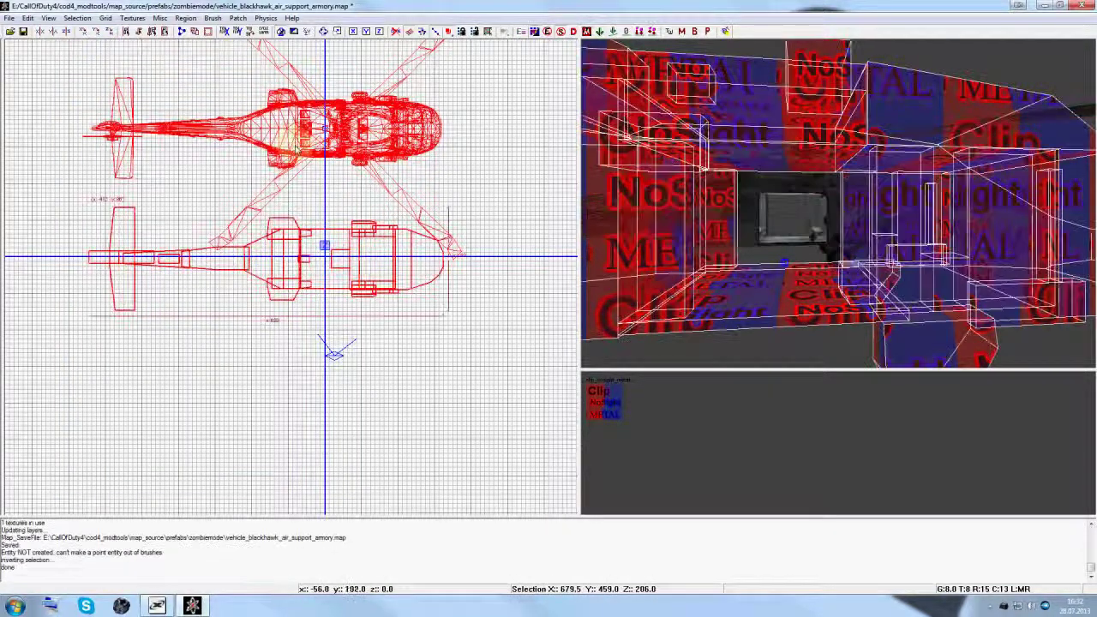
pyautogui.moveTo(759, 186); pyautogui.dragTo(757, 182, button='right')
pyautogui.click(713, 317)
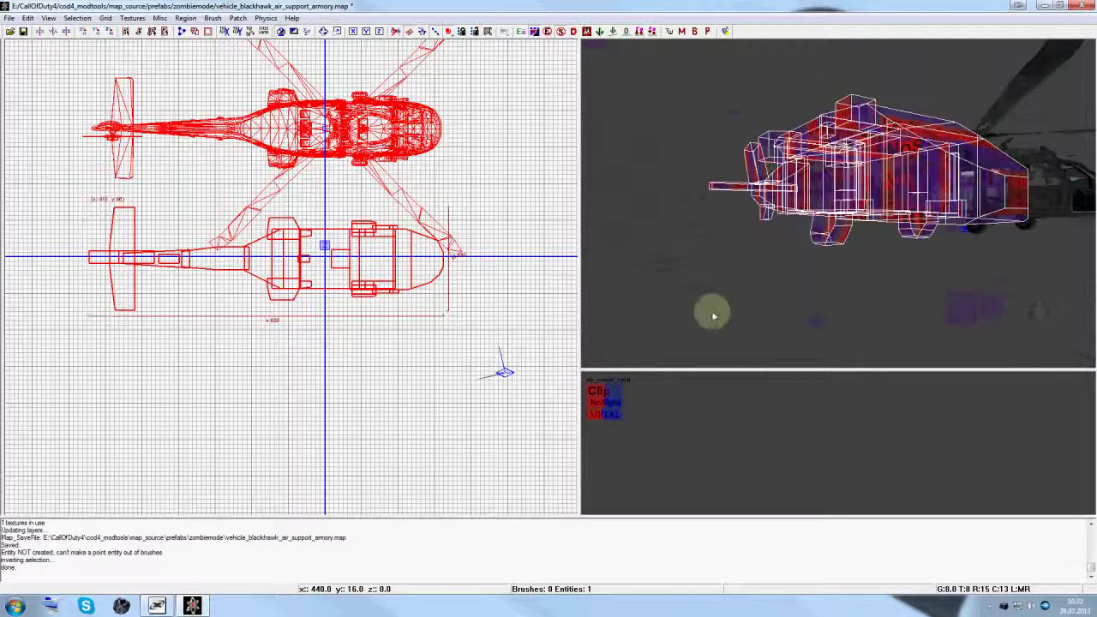
pyautogui.rightClick(293, 267)
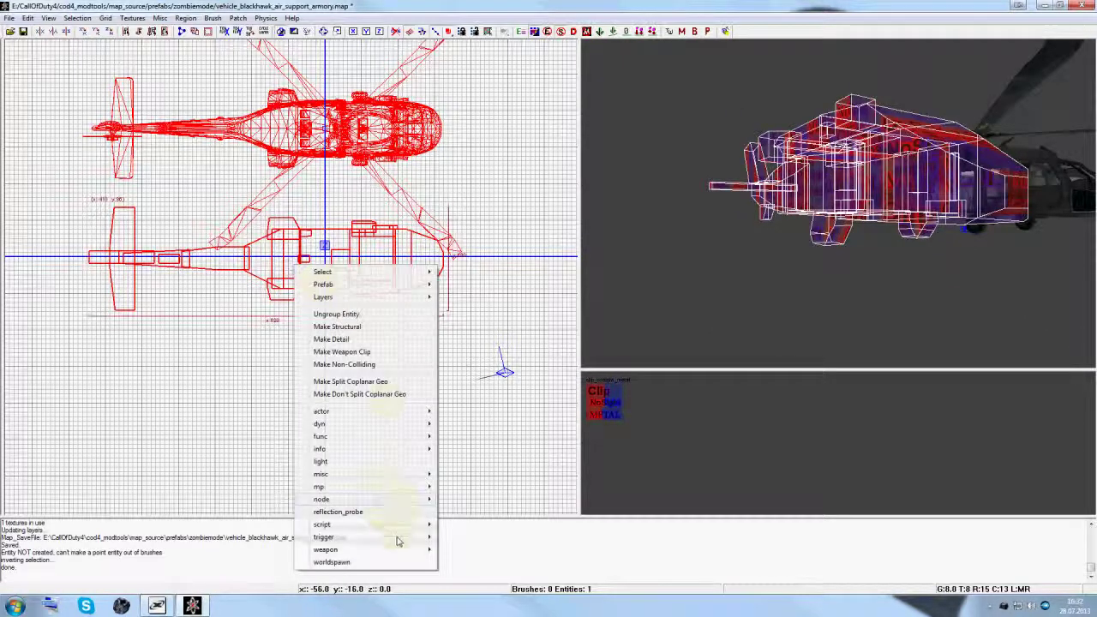
pyautogui.moveTo(414, 530)
pyautogui.click(478, 526)
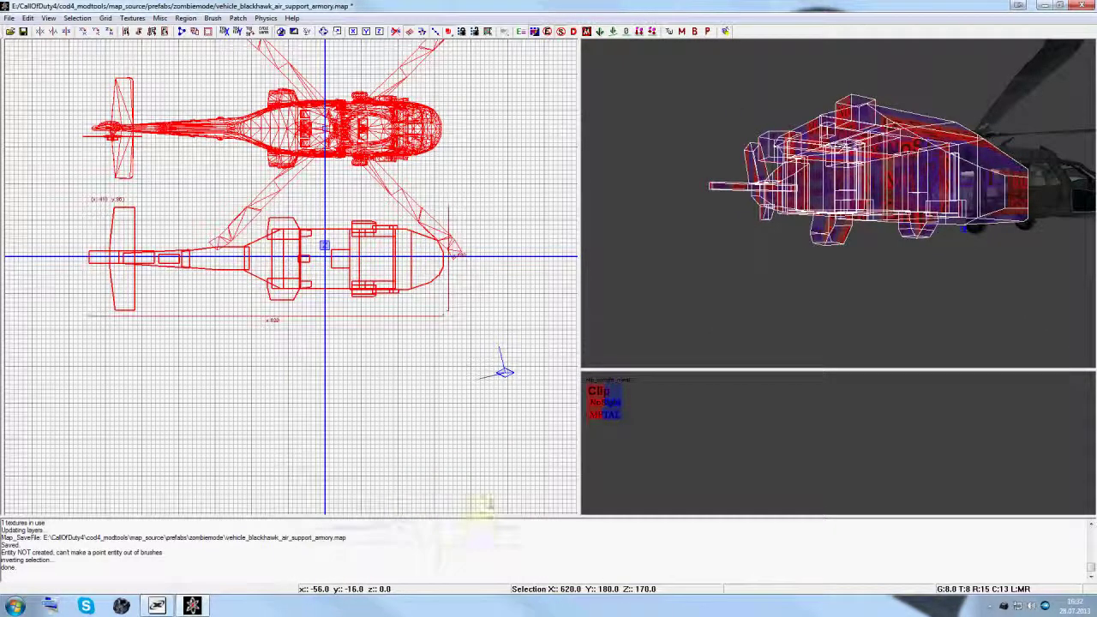
# - Give the clip brushmodel the targetname air_support_shop_clip and deselect it
pyautogui.moveTo(745, 295); pyautogui.dragTo(745, 295, button='right')
pyautogui.press('n')
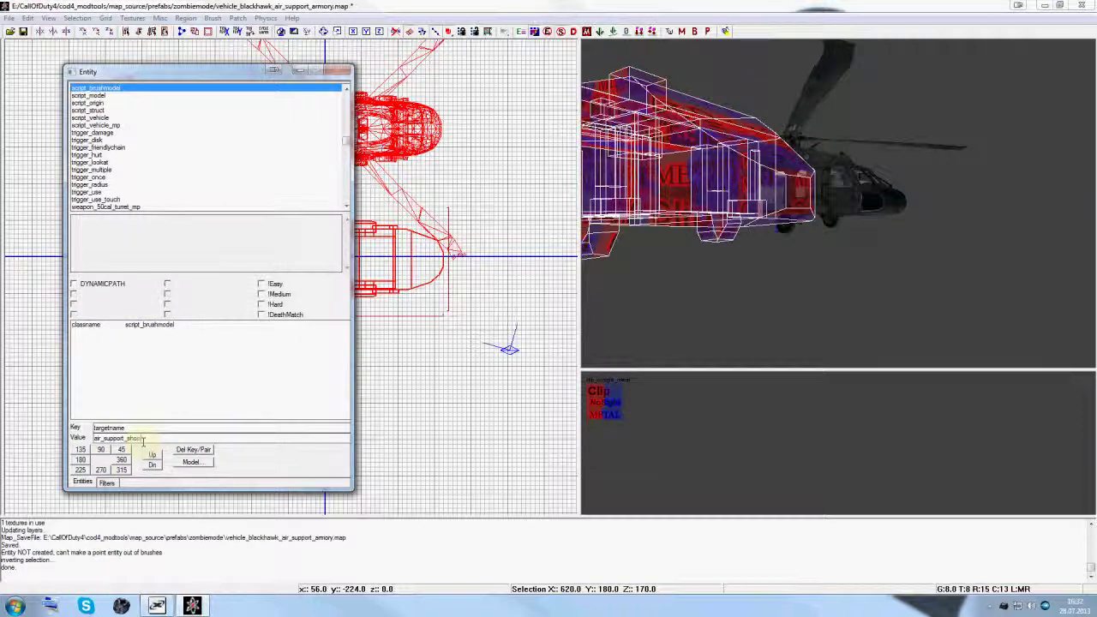
pyautogui.write('pil')
pyautogui.press('Return')
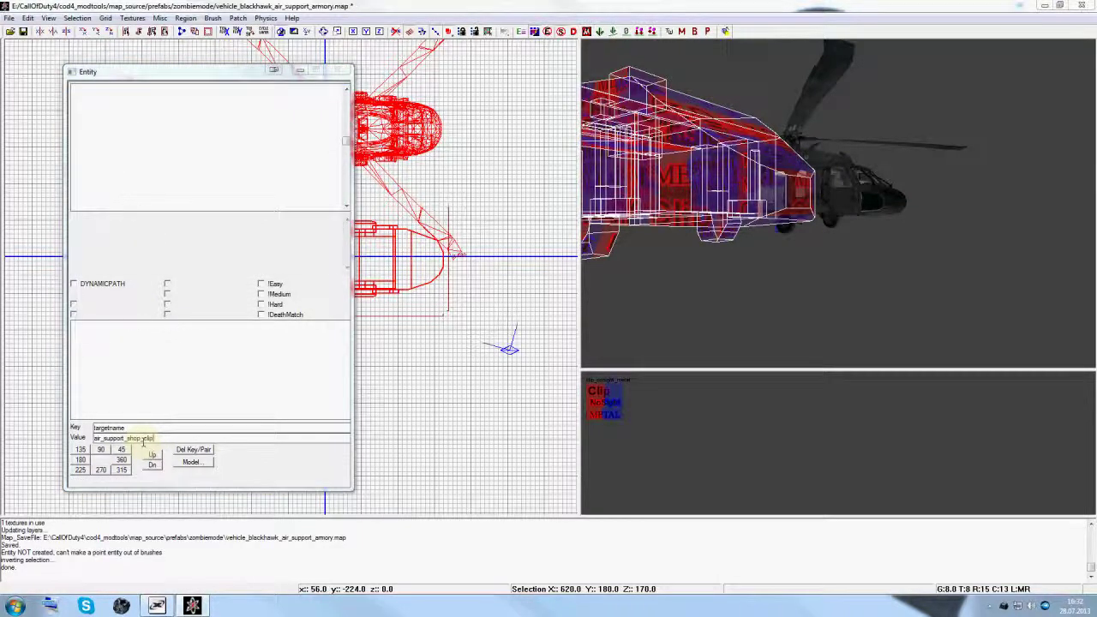
pyautogui.moveTo(730, 331); pyautogui.dragTo(733, 288, button='right')
pyautogui.press('Escape')
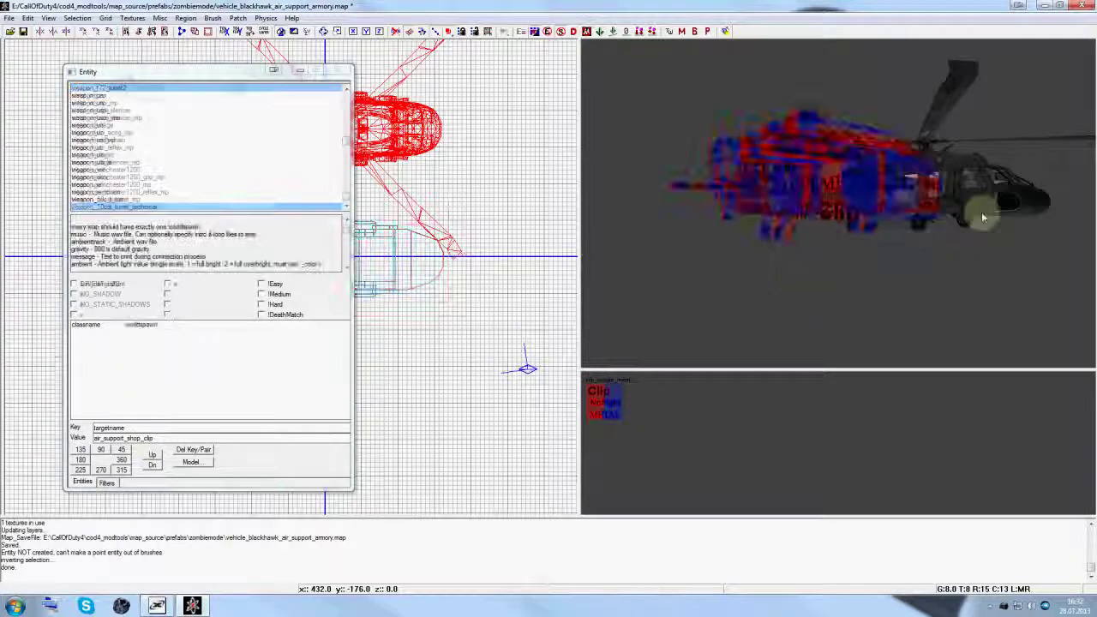
# - Select the Blackhawk model and set its origin key to 0 0 0, moving it back onto the clip brushes
pyautogui.keyDown('shift'); pyautogui.click(981, 217); pyautogui.keyUp('shift')
pyautogui.moveTo(387, 160); pyautogui.dragTo(485, 161, button='right')
pyautogui.click(141, 339)
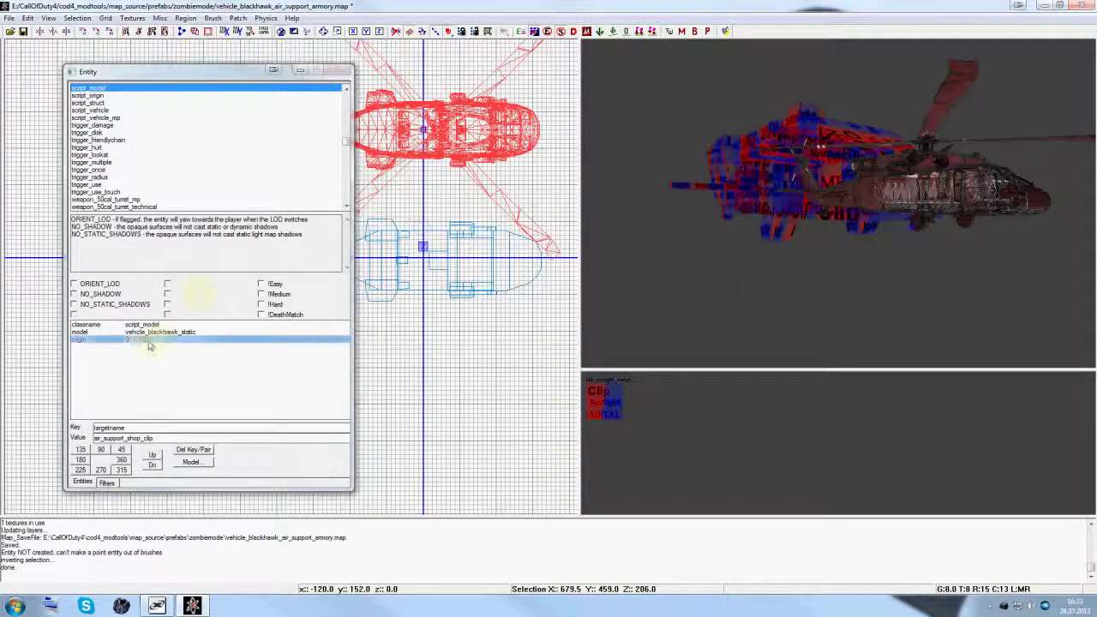
pyautogui.write('0 0 ')
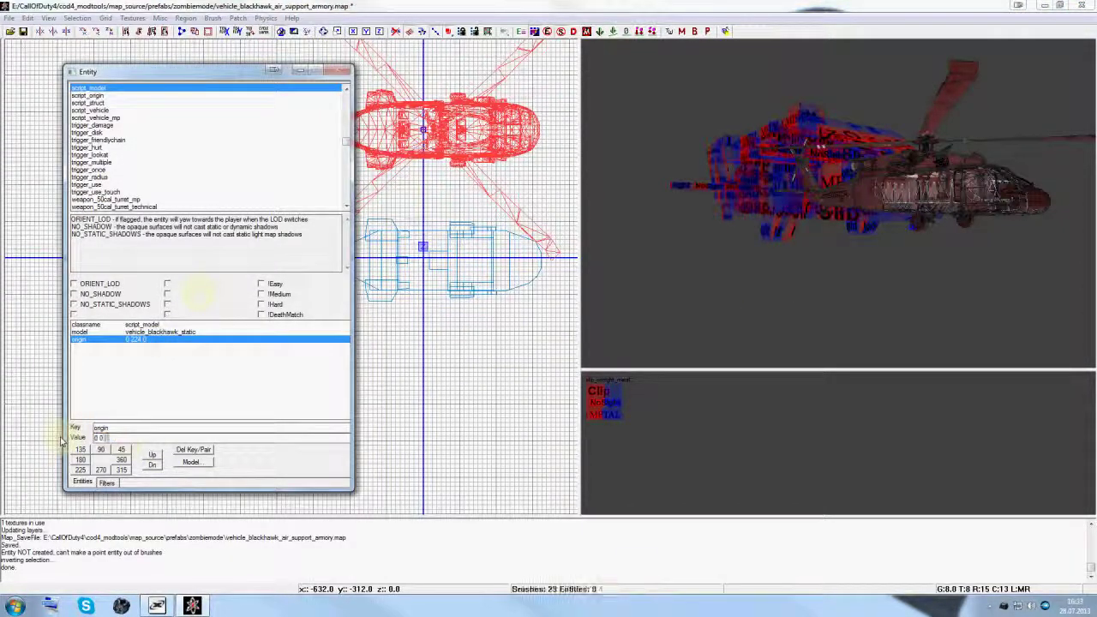
pyautogui.write('0')
pyautogui.press('Return')
pyautogui.moveTo(444, 371); pyautogui.dragTo(441, 333, button='right')
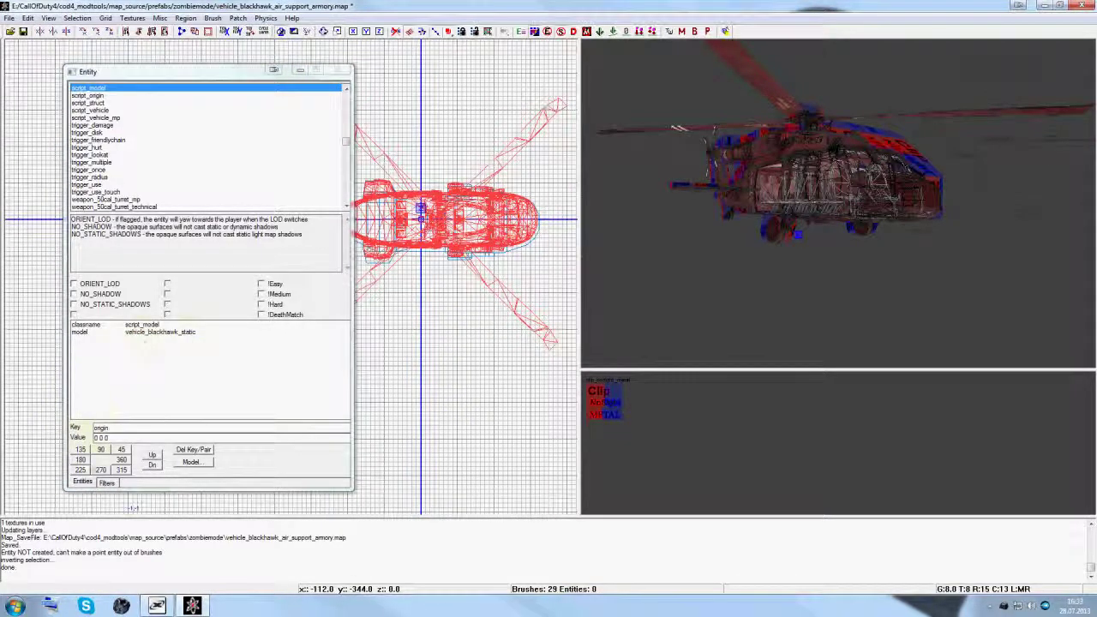
# - Give the Blackhawk model the targetname air_support_shop_detail and deselect it
pyautogui.moveTo(110, 428); pyautogui.dragTo(77, 429)
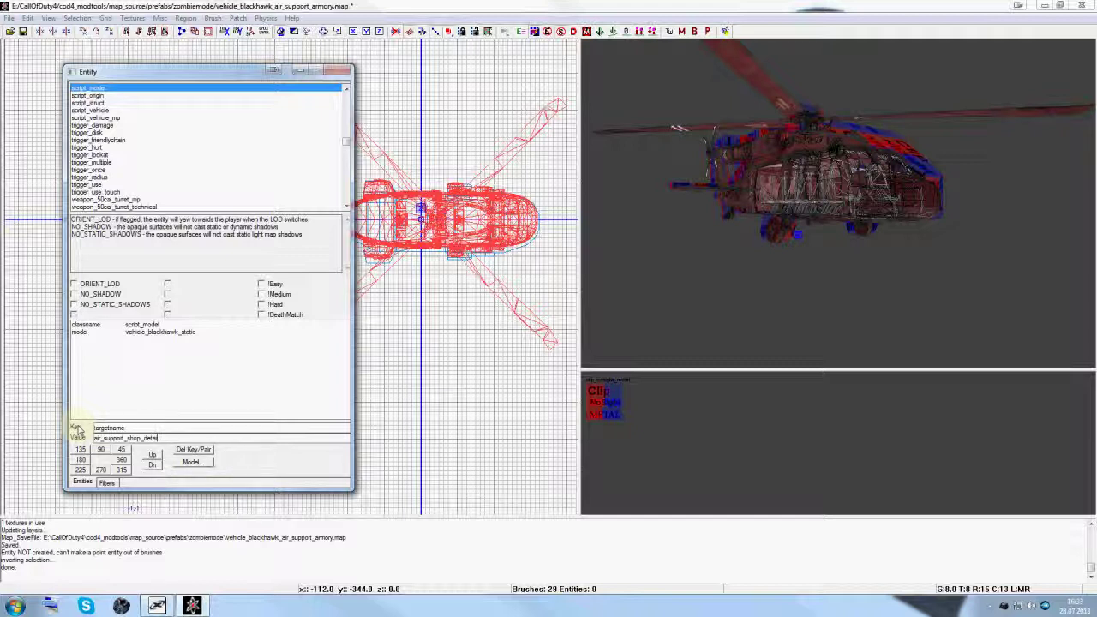
pyautogui.write('l')
pyautogui.press('Return')
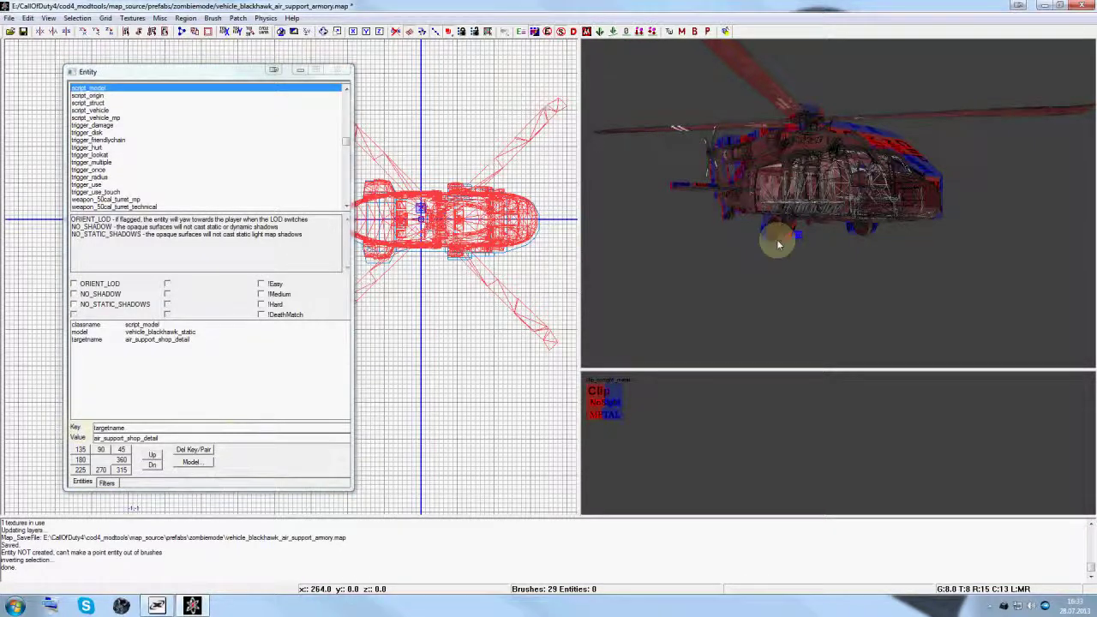
pyautogui.moveTo(778, 243); pyautogui.dragTo(797, 257, button='right')
pyautogui.press('Escape')
# - Create a trigger_use brush of 32 by 32 by 200 units beside the helicopter's front wheel
pyautogui.moveTo(450, 266); pyautogui.dragTo(441, 281, button='right')
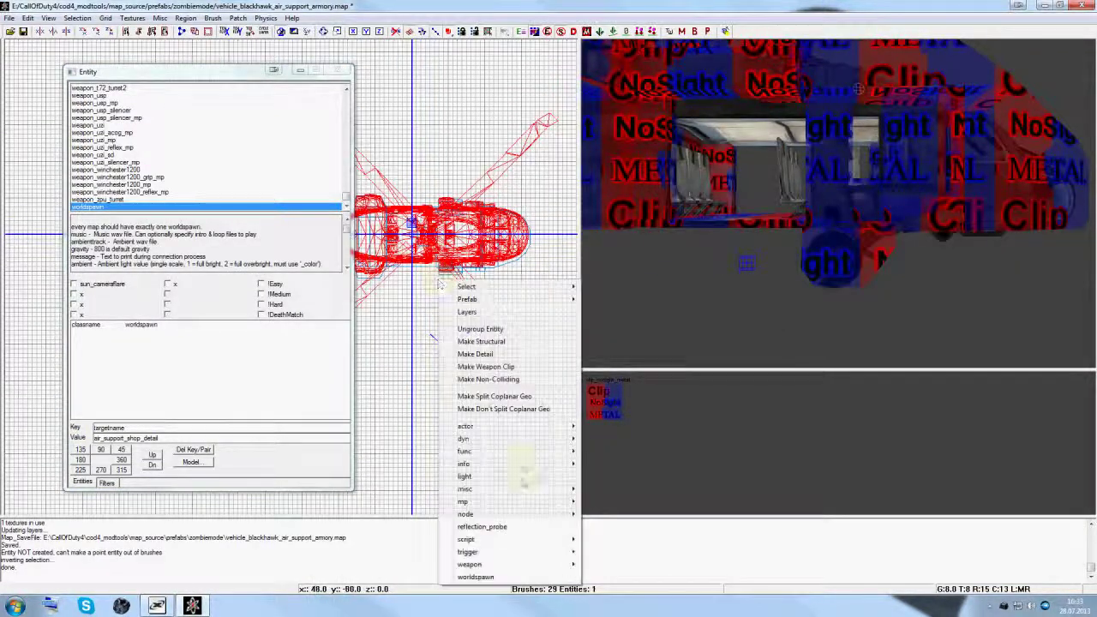
pyautogui.moveTo(519, 557)
pyautogui.click(612, 551)
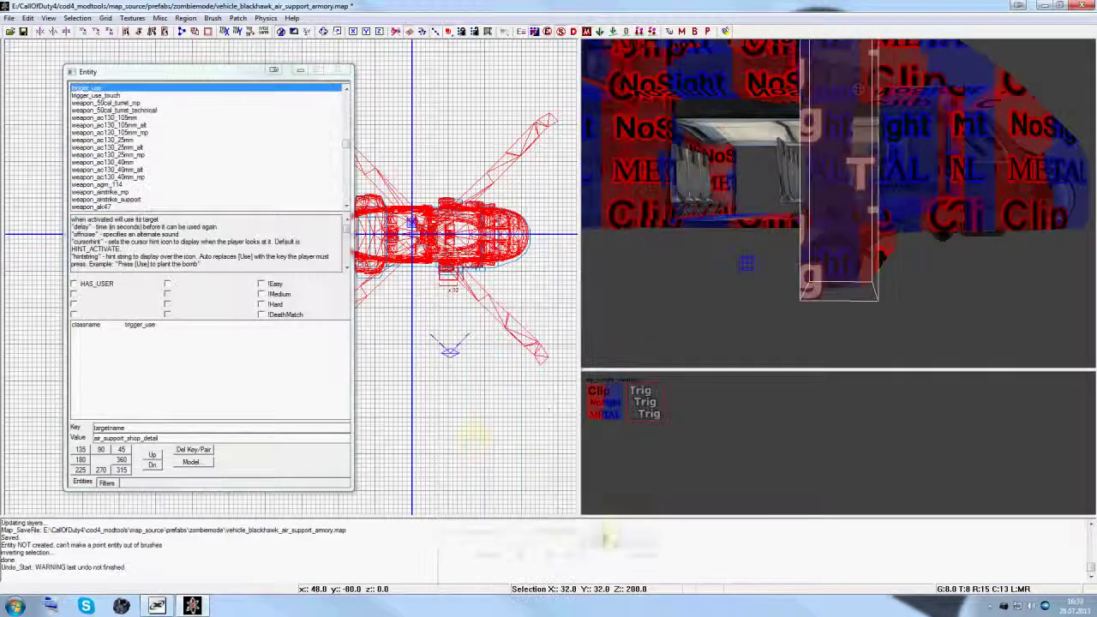
pyautogui.press('n')
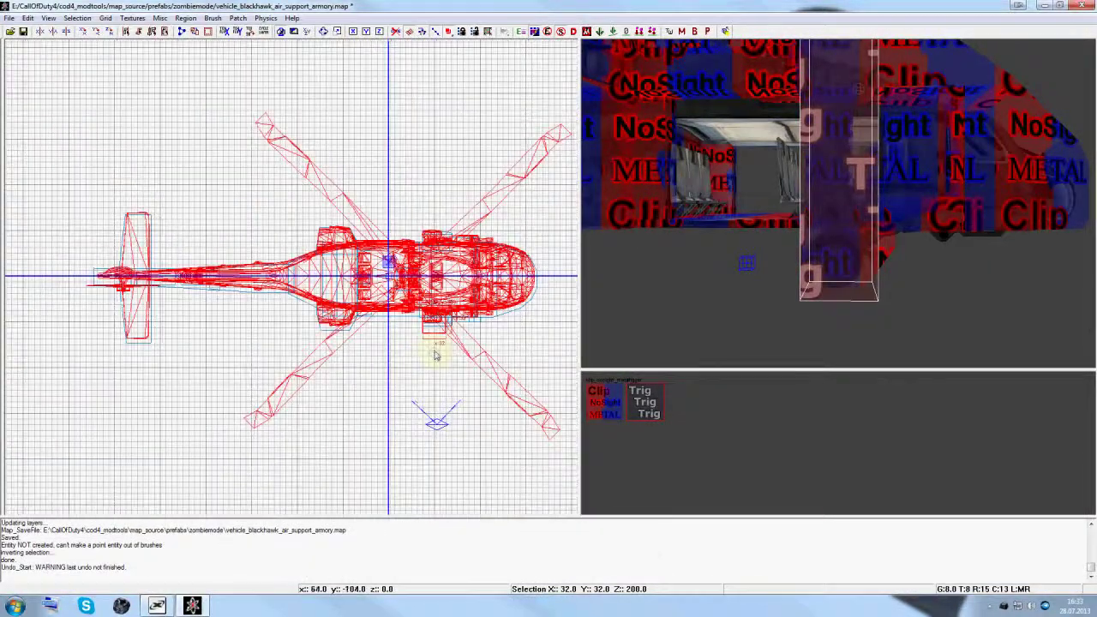
# - Reduce the trigger's height and move it through the side doorway into the helicopter's cabin
pyautogui.hotkey('ctrl', 'Tab')
pyautogui.moveTo(289, 208); pyautogui.dragTo(292, 280)
pyautogui.moveTo(287, 320); pyautogui.dragTo(255, 302)
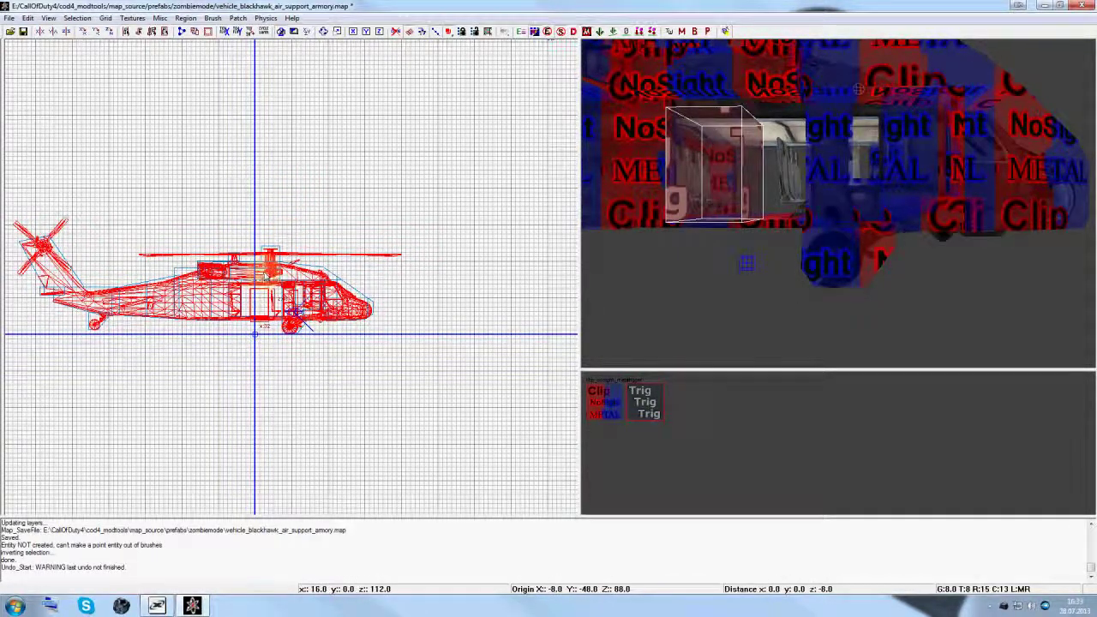
pyautogui.scroll(2, 283, 291)
pyautogui.hotkey('ctrl', 'Tab')
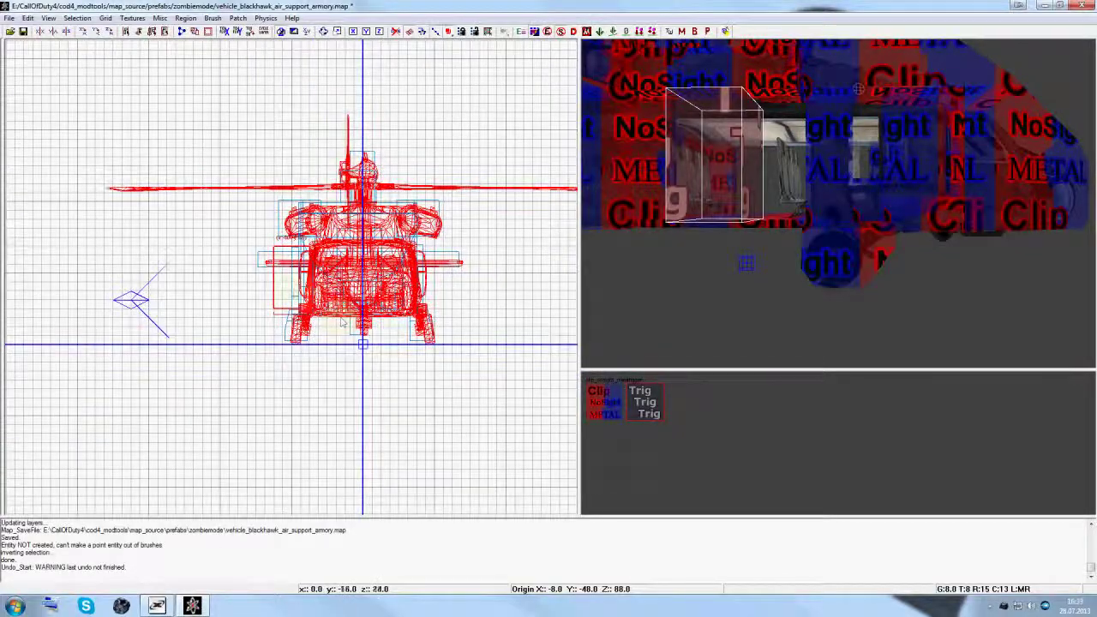
pyautogui.moveTo(342, 322); pyautogui.dragTo(360, 292)
pyautogui.hotkey('ctrl', 'Tab')
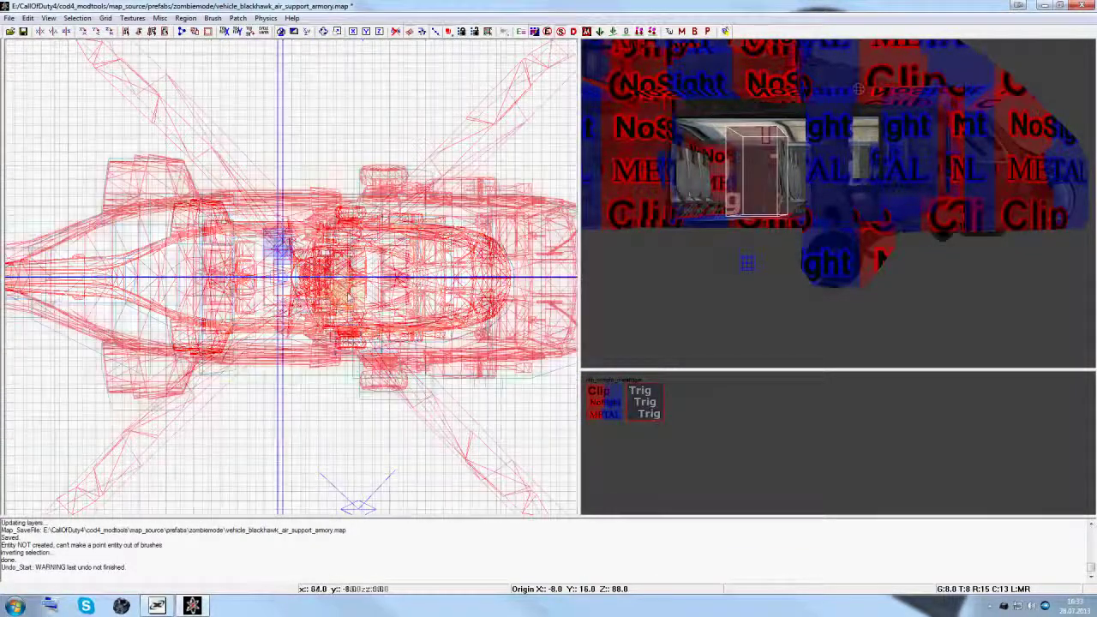
# - Lower the trigger's upper face by 32 units and extend the trigger across the width of the cabin floor
pyautogui.scroll(2, 326, 283)
pyautogui.hotkey('ctrl', 'Tab')
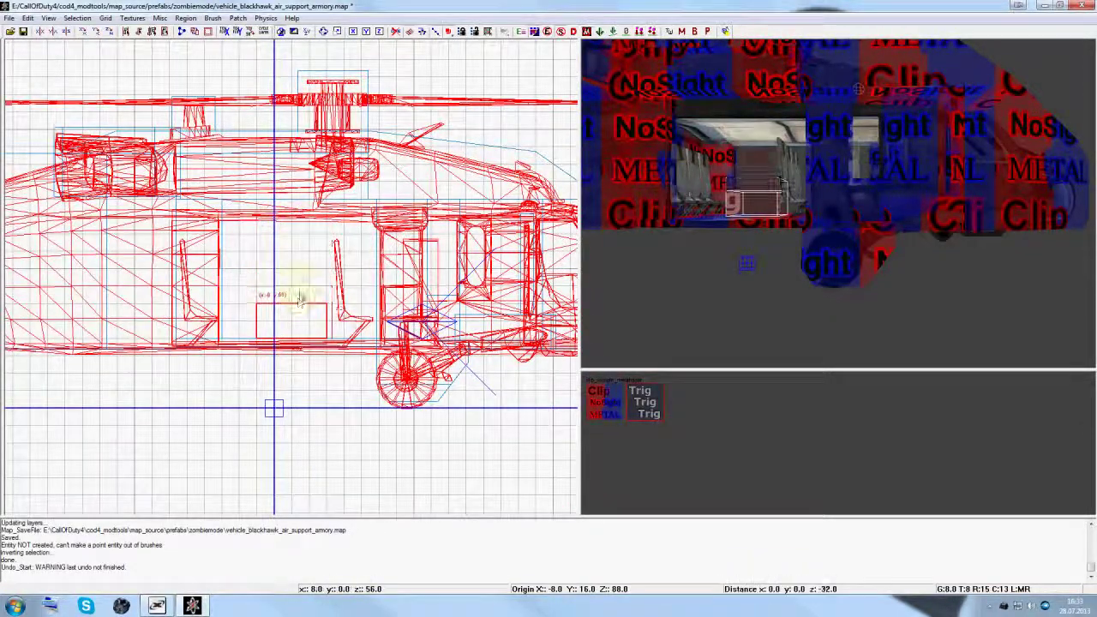
pyautogui.moveTo(678, 296); pyautogui.dragTo(678, 291, button='right')
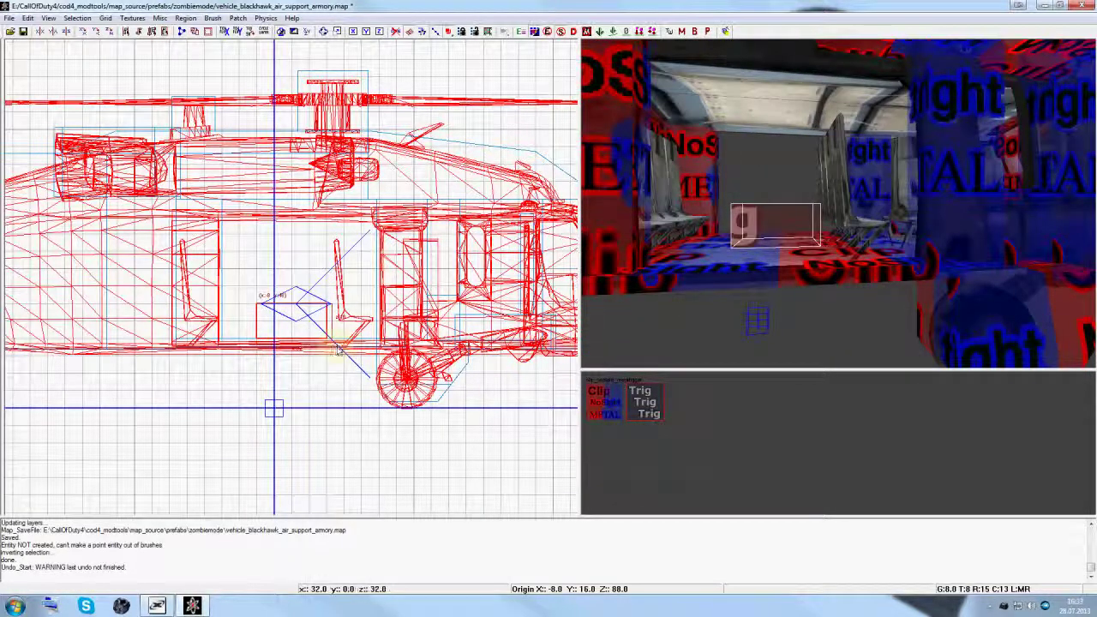
pyautogui.scroll(-6, 586, 260)
pyautogui.scroll(4, 678, 272)
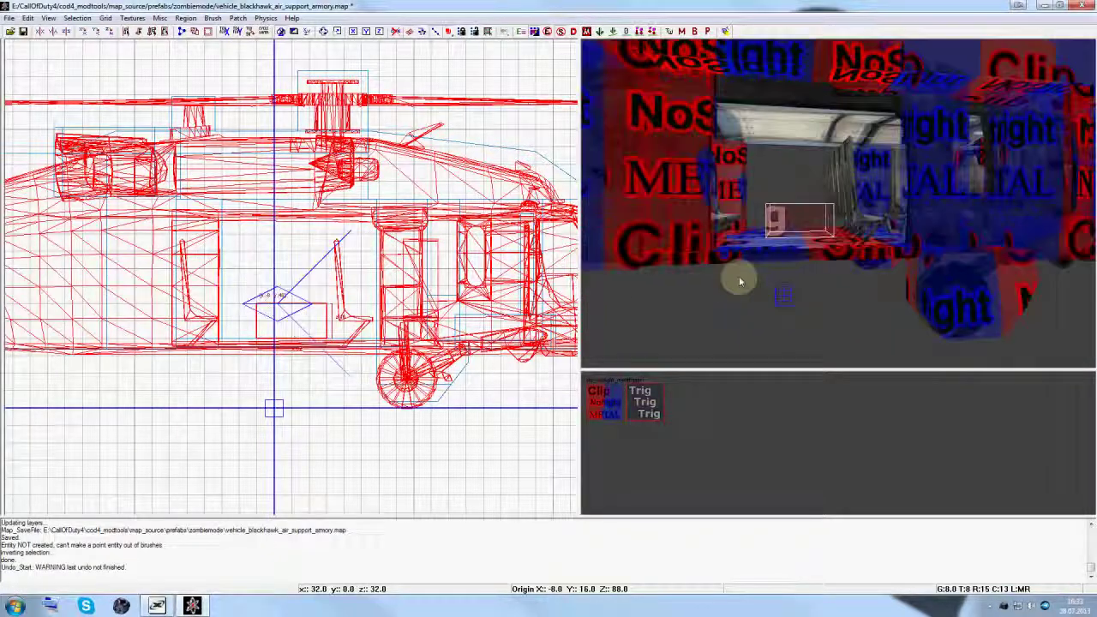
pyautogui.moveTo(792, 267); pyautogui.dragTo(793, 268, button='right')
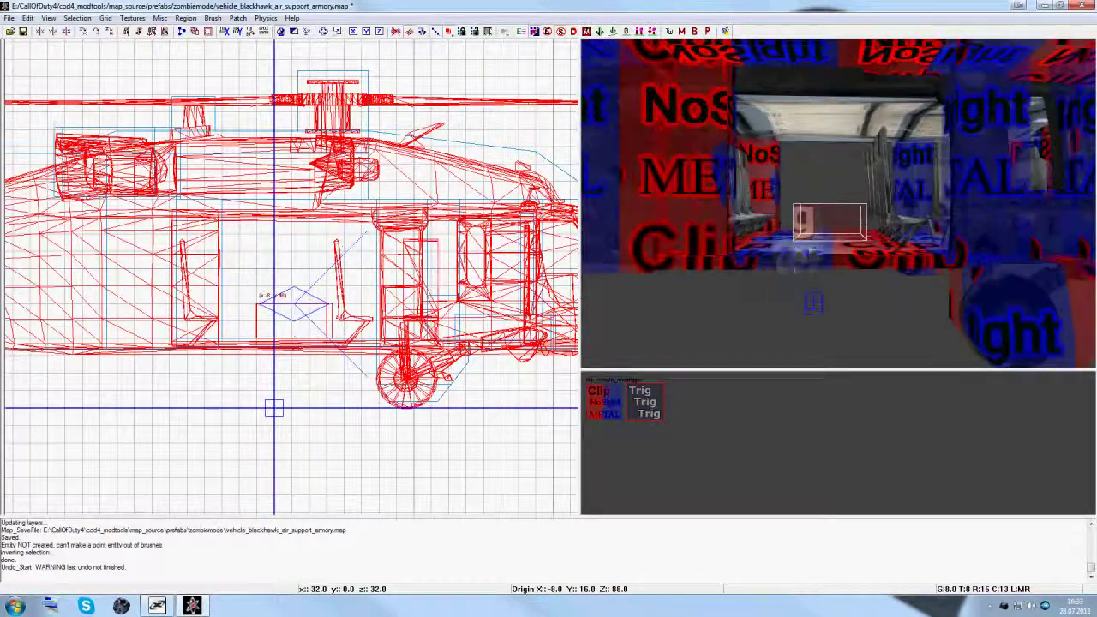
pyautogui.hotkey('ctrl', 'Tab')
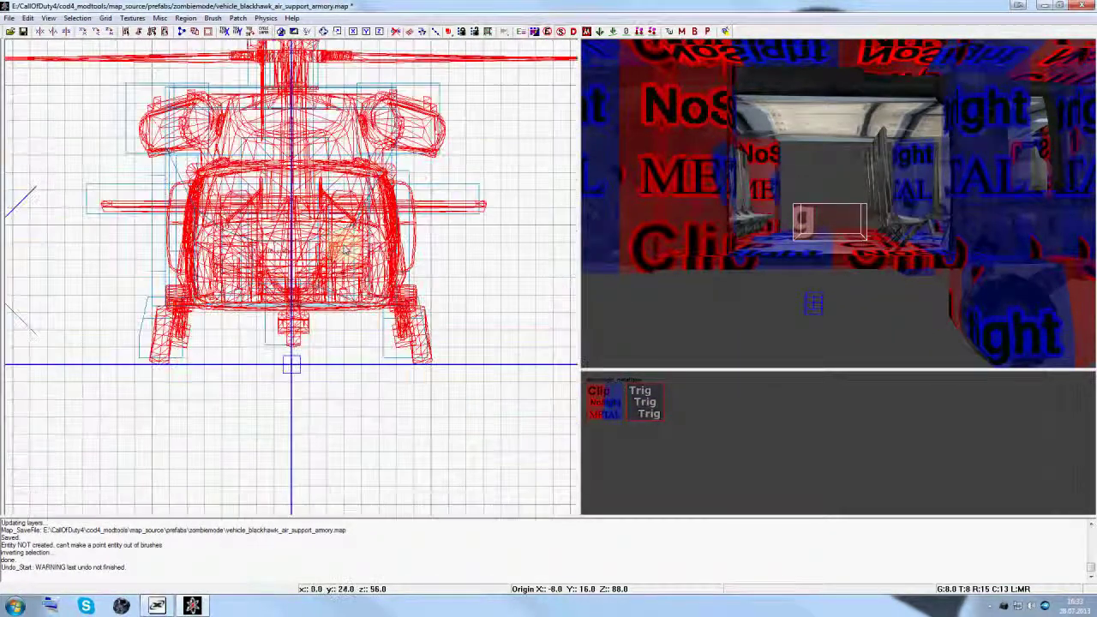
pyautogui.hotkey('ctrl', 'Tab')
pyautogui.moveTo(281, 278); pyautogui.dragTo(297, 217)
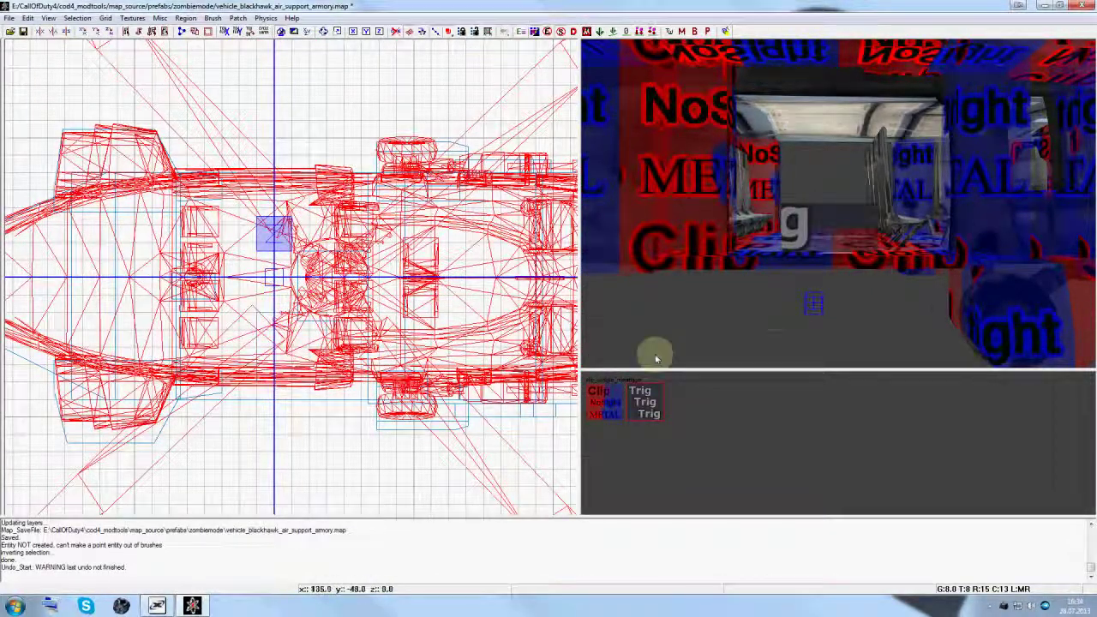
# - Widen the clip brush behind the side doorway forward across part of the opening
pyautogui.moveTo(657, 355)
pyautogui.mouseDown(button='right')
pyautogui.moveTo(776, 317)
pyautogui.moveTo(754, 289)
pyautogui.mouseUp(button='right')
pyautogui.keyDown('shift'); pyautogui.click(755, 230); pyautogui.keyUp('shift')
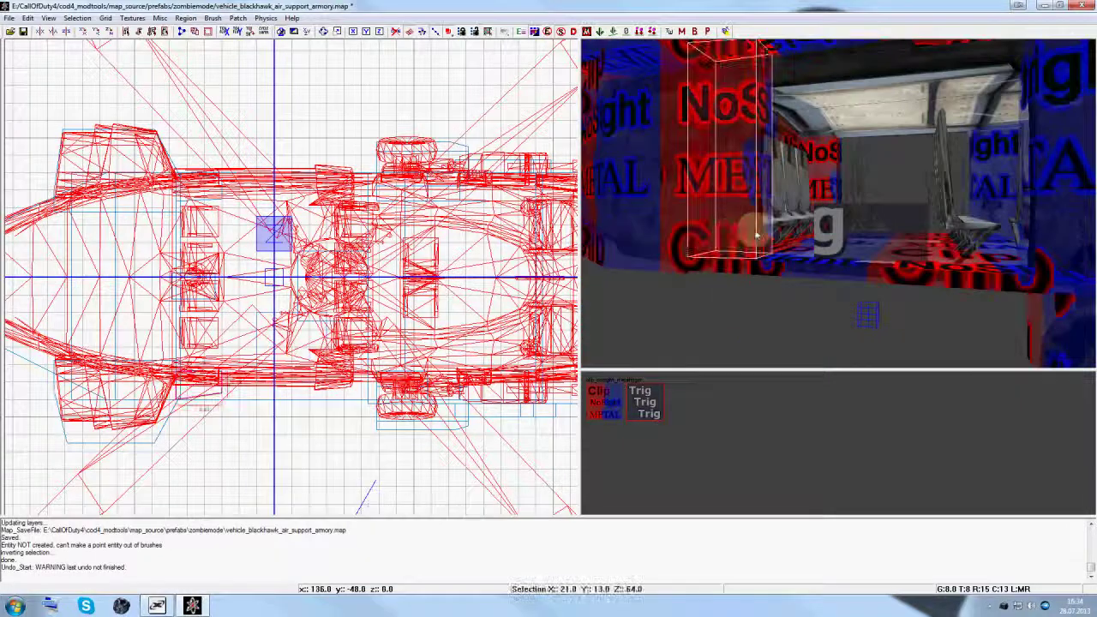
pyautogui.moveTo(254, 387)
pyautogui.mouseDown()
pyautogui.moveTo(417, 380)
pyautogui.moveTo(317, 380)
pyautogui.mouseUp()
pyautogui.press('Escape')
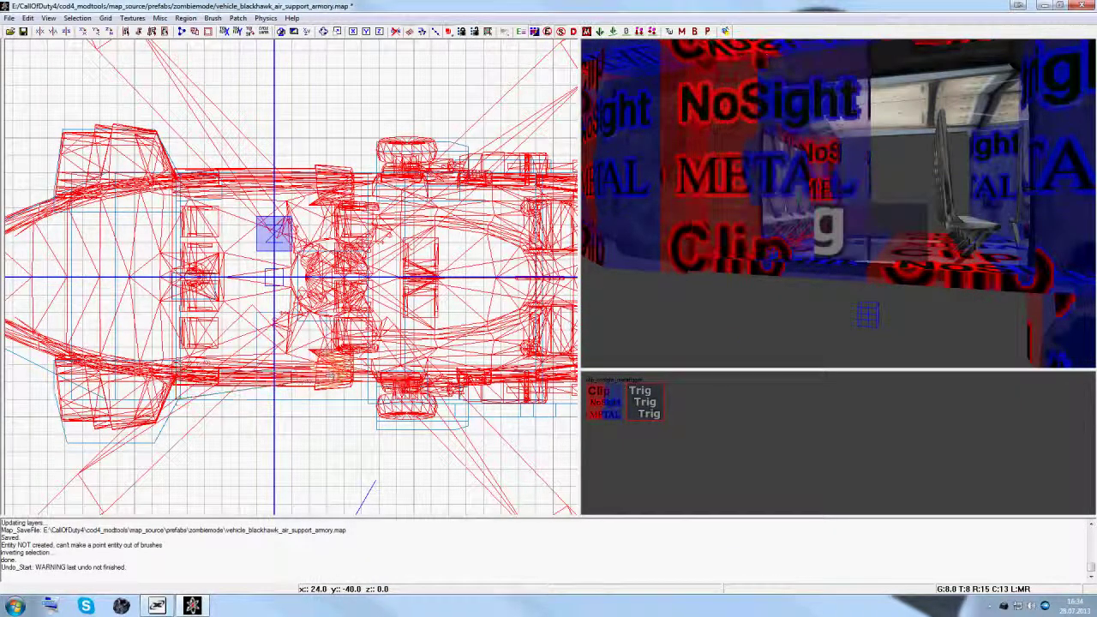
# - Widen the clip brush in front of the same doorway across the rest of the opening and adjust the neighbouring brush's edge
pyautogui.keyDown('shift'); pyautogui.click(1041, 247); pyautogui.keyUp('shift')
pyautogui.moveTo(408, 394)
pyautogui.mouseDown()
pyautogui.moveTo(160, 381)
pyautogui.moveTo(206, 381)
pyautogui.mouseUp()
pyautogui.press('Escape')
pyautogui.keyDown('shift'); pyautogui.click(362, 391); pyautogui.keyUp('shift')
pyautogui.press('Escape')
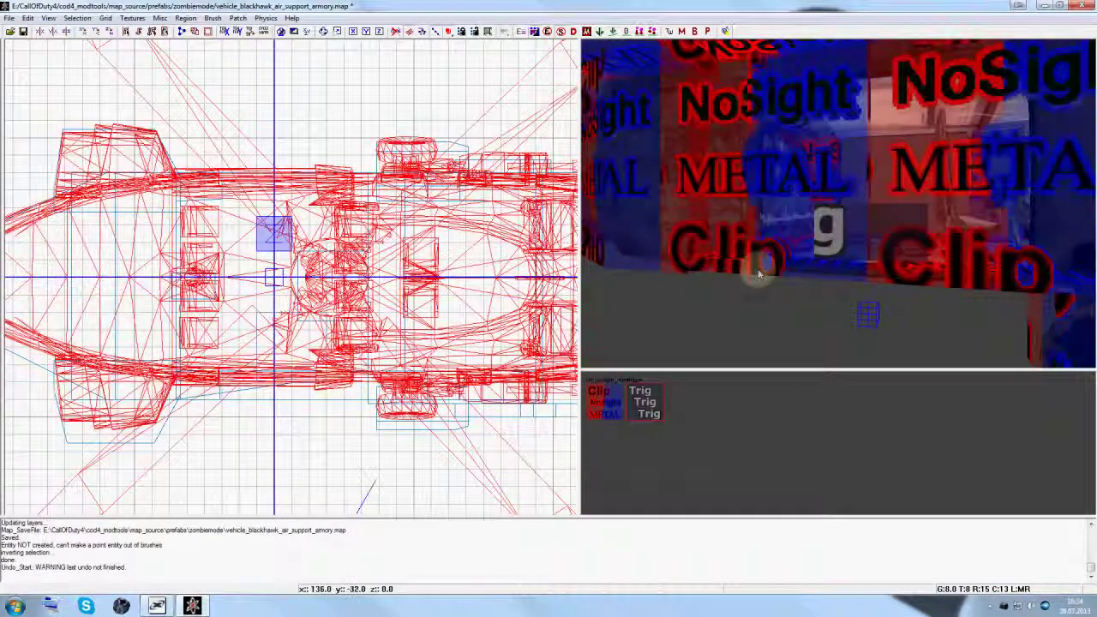
pyautogui.keyDown('shift'); pyautogui.click(742, 208); pyautogui.keyUp('shift')
pyautogui.moveTo(322, 386); pyautogui.dragTo(246, 377)
pyautogui.press('Escape')
# - Stretch the clip brush at one edge of the remaining open side doorway across the whole opening
pyautogui.moveTo(734, 265); pyautogui.dragTo(735, 266, button='right')
pyautogui.keyDown('shift'); pyautogui.click(899, 124); pyautogui.keyUp('shift')
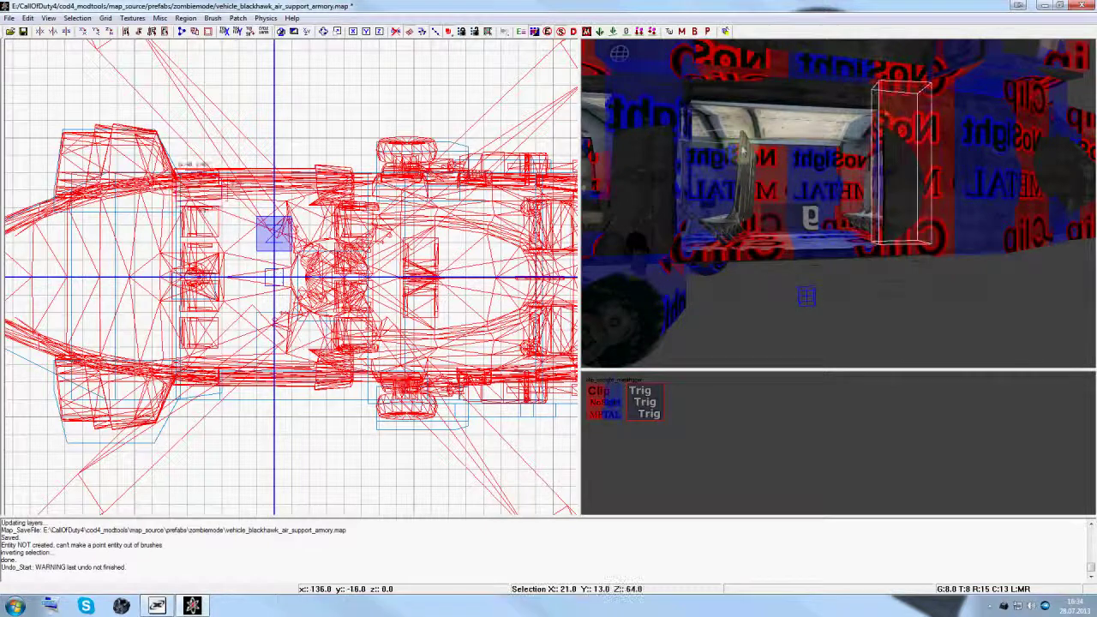
pyautogui.press('Escape')
pyautogui.keyDown('shift'); pyautogui.click(666, 112); pyautogui.keyUp('shift')
pyautogui.moveTo(344, 199); pyautogui.dragTo(178, 190)
pyautogui.press('Escape')
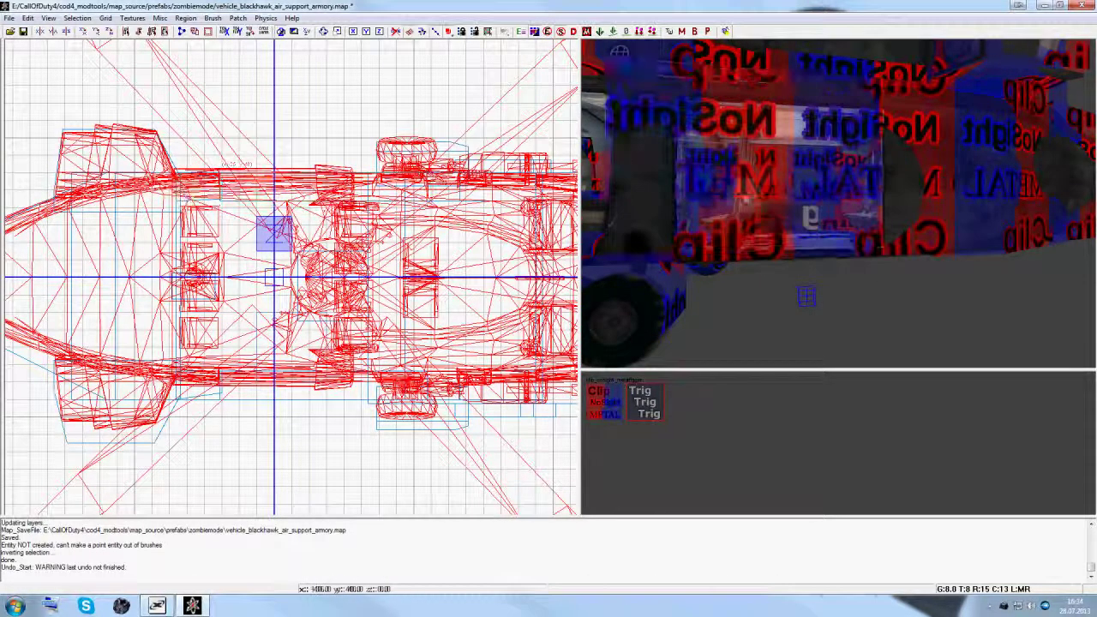
pyautogui.moveTo(743, 199); pyautogui.dragTo(743, 199, button='right')
pyautogui.keyDown('shift'); pyautogui.click(771, 242); pyautogui.keyUp('shift')
pyautogui.press('Escape')
pyautogui.moveTo(768, 272); pyautogui.dragTo(771, 279, button='right')
pyautogui.keyDown('shift'); pyautogui.click(811, 279); pyautogui.keyUp('shift')
pyautogui.press('Escape')
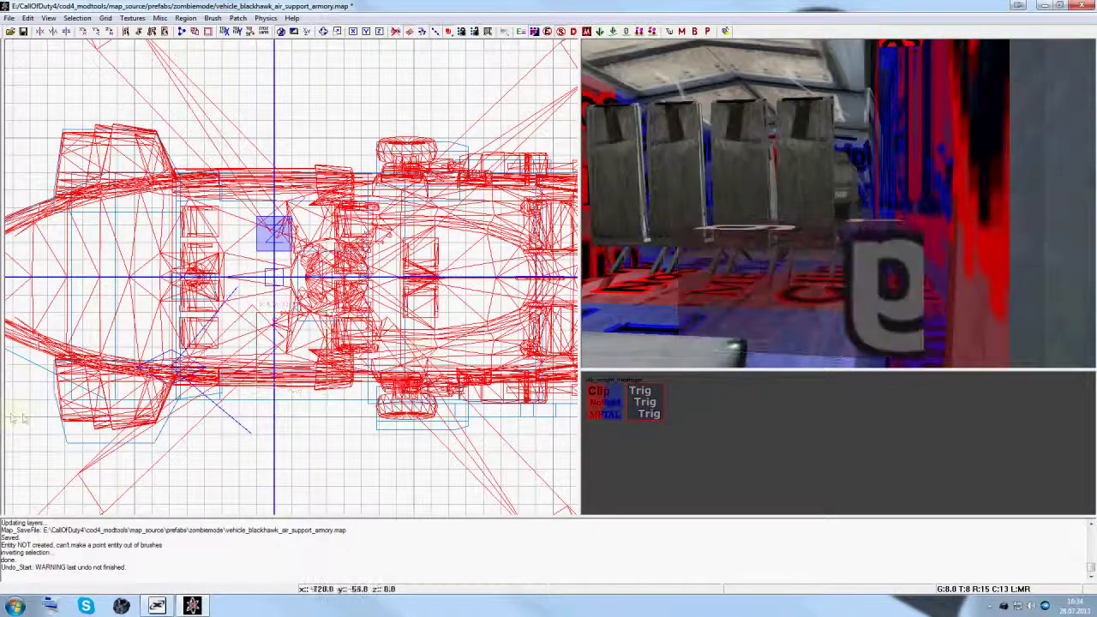
# - Create a script_model entity inside the helicopter cabin using the com_laptop_generic_close model
pyautogui.moveTo(251, 345); pyautogui.dragTo(248, 345, button='right')
pyautogui.rightClick(248, 345)
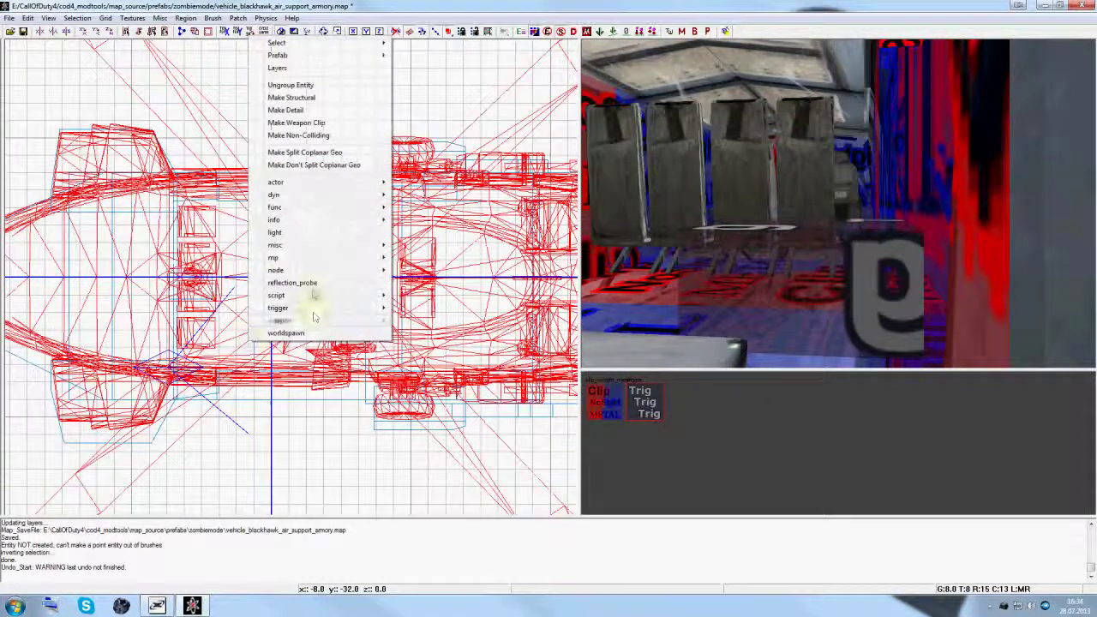
pyautogui.moveTo(364, 294)
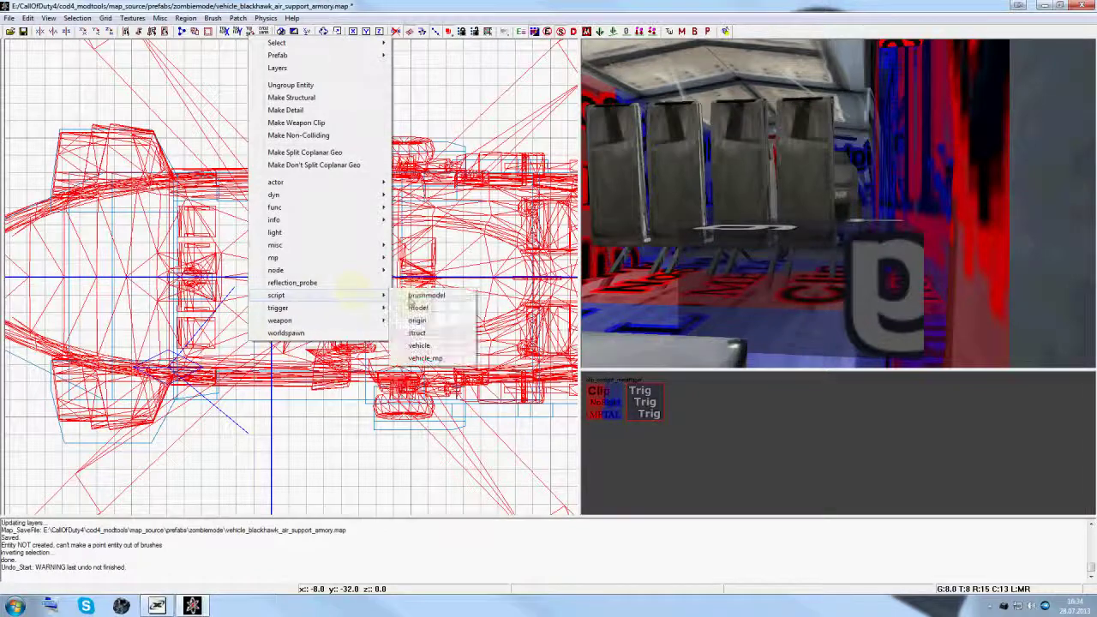
pyautogui.click(413, 307)
pyautogui.click(402, 239)
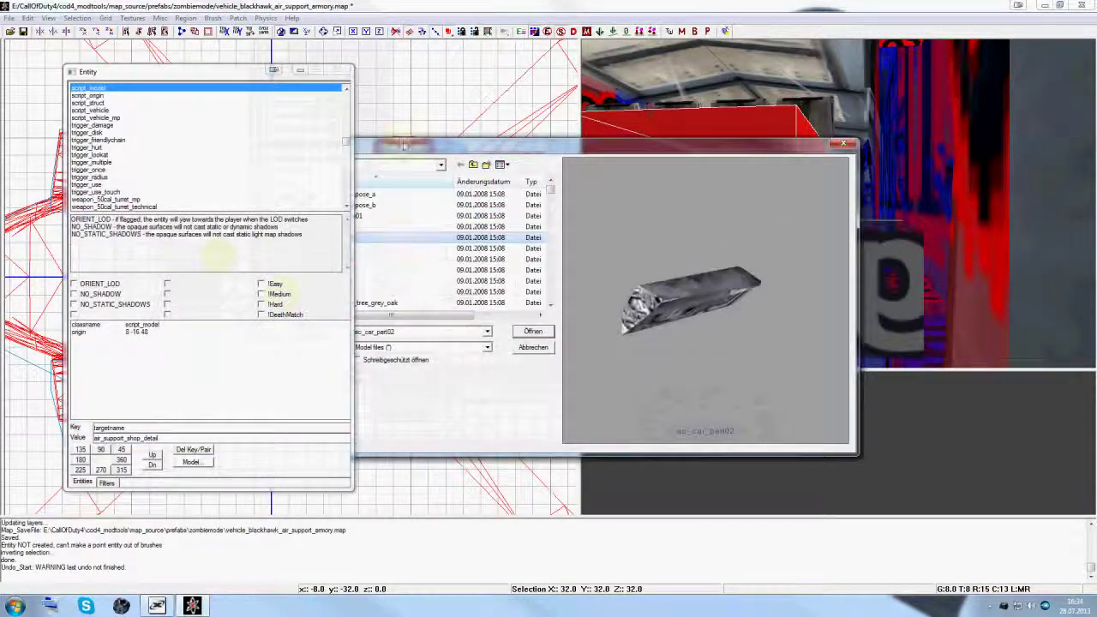
pyautogui.moveTo(406, 147); pyautogui.dragTo(524, 147)
pyautogui.write('com_lap')
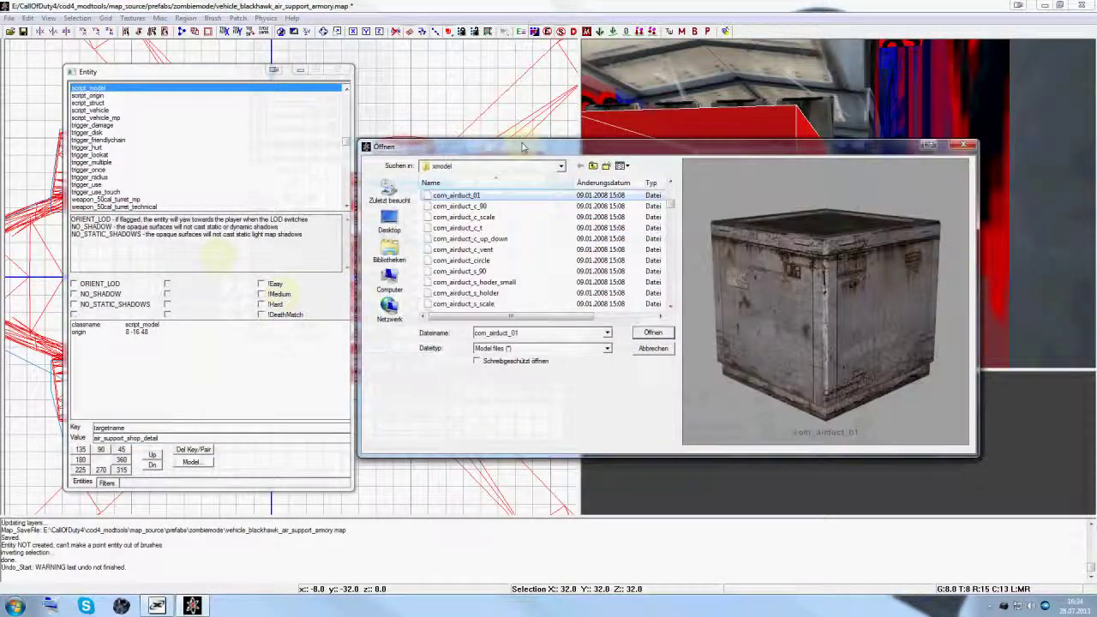
pyautogui.press('Down')
pyautogui.press('Down')
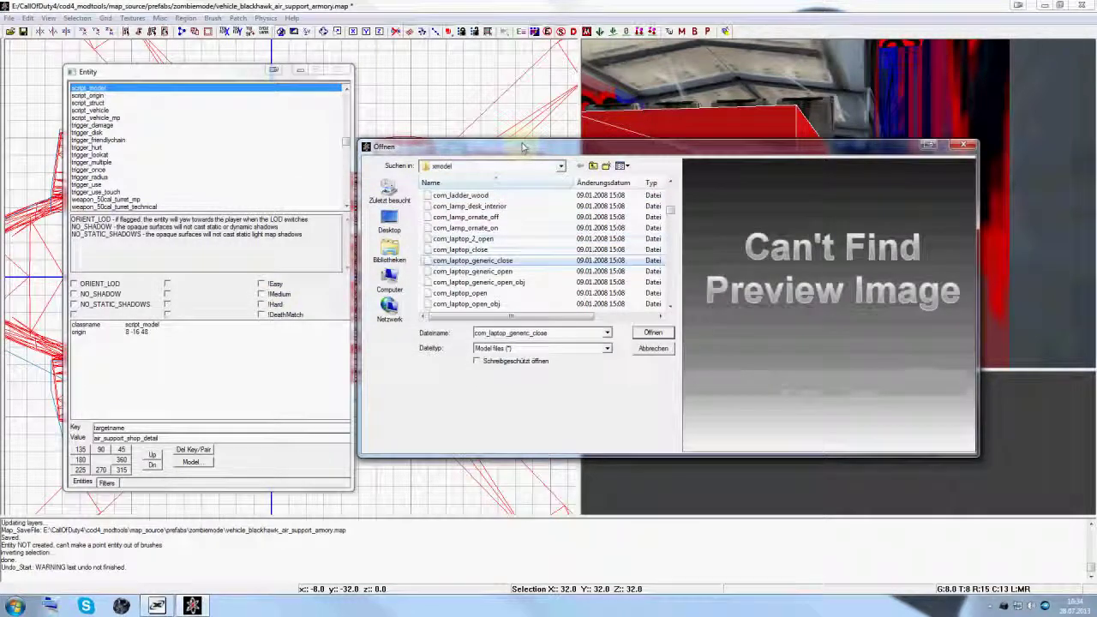
pyautogui.press('Return')
pyautogui.press('Escape')
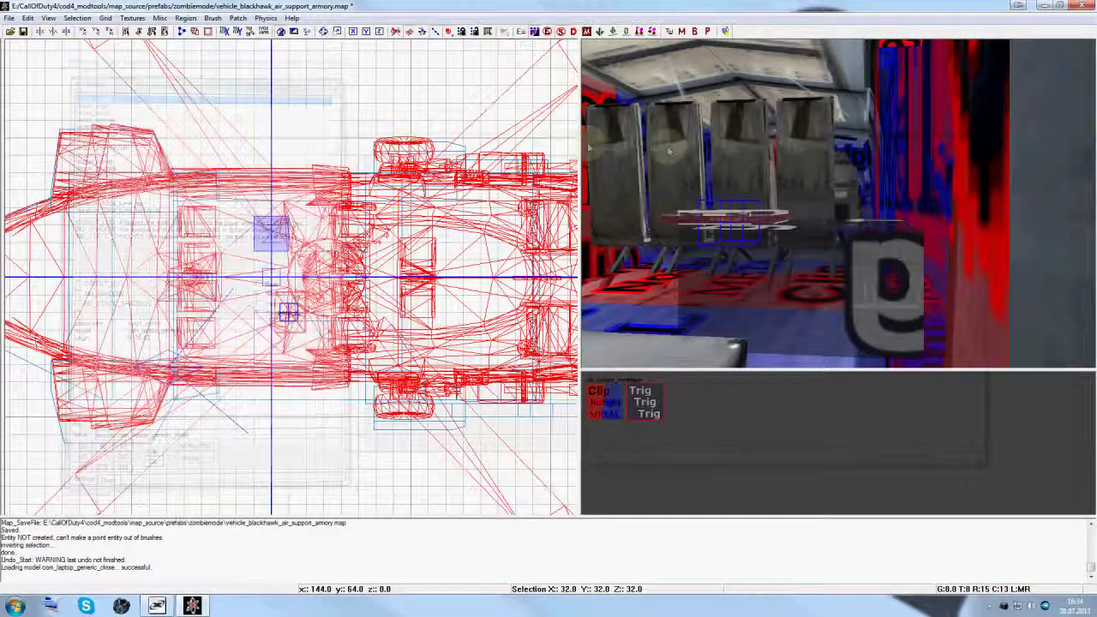
# - Change the laptop entity's model value to xmodel/com_laptop_generic_open
pyautogui.moveTo(694, 198); pyautogui.dragTo(695, 200, button='right')
pyautogui.press('n')
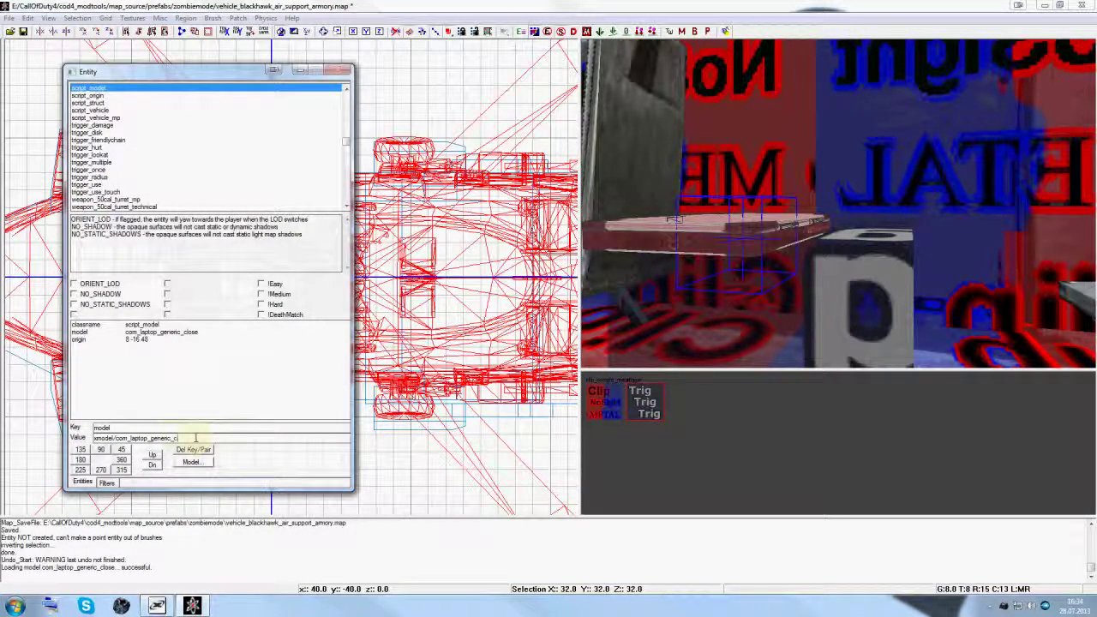
pyautogui.write('en')
pyautogui.press('Return')
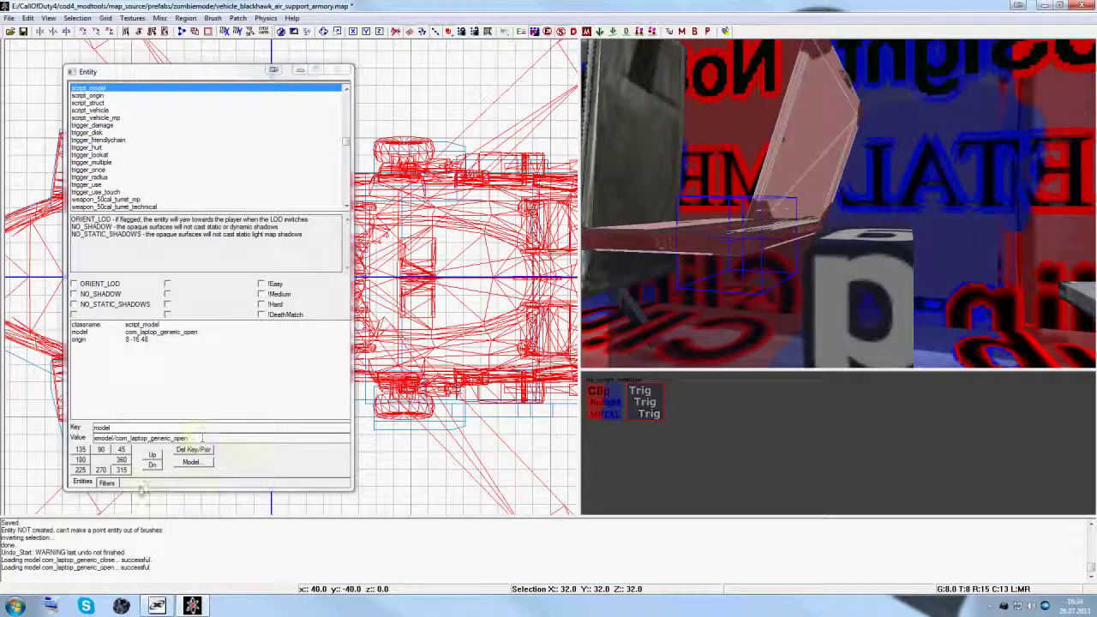
pyautogui.press('Escape')
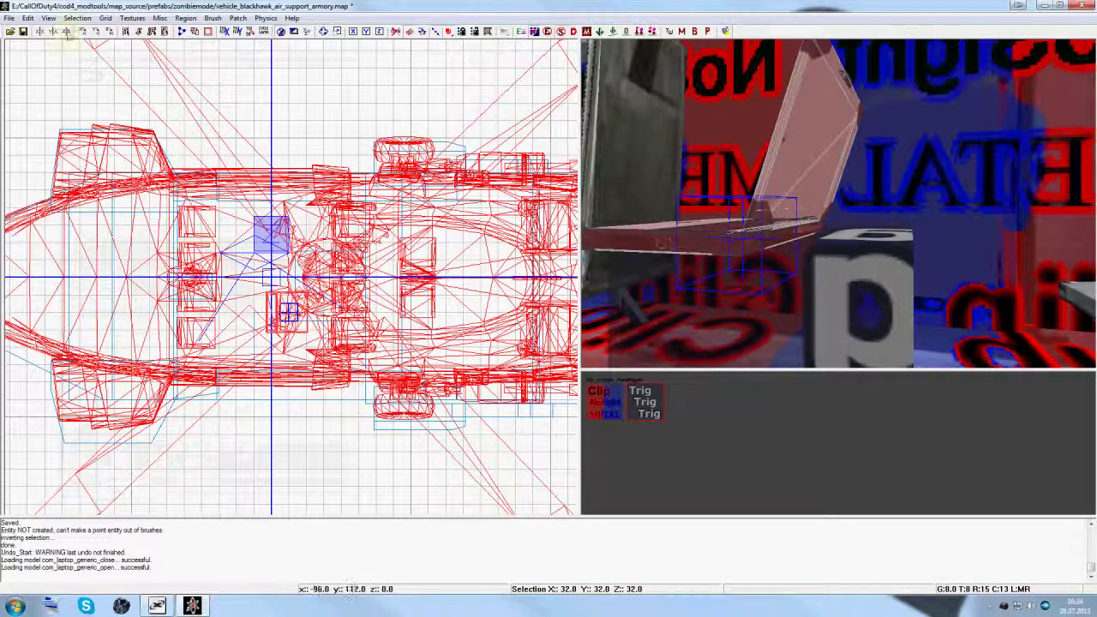
# - Rotate the laptop to 270 degrees about the vertical axis and move it to the edge of the cabin's side doorway
pyautogui.click(112, 34)
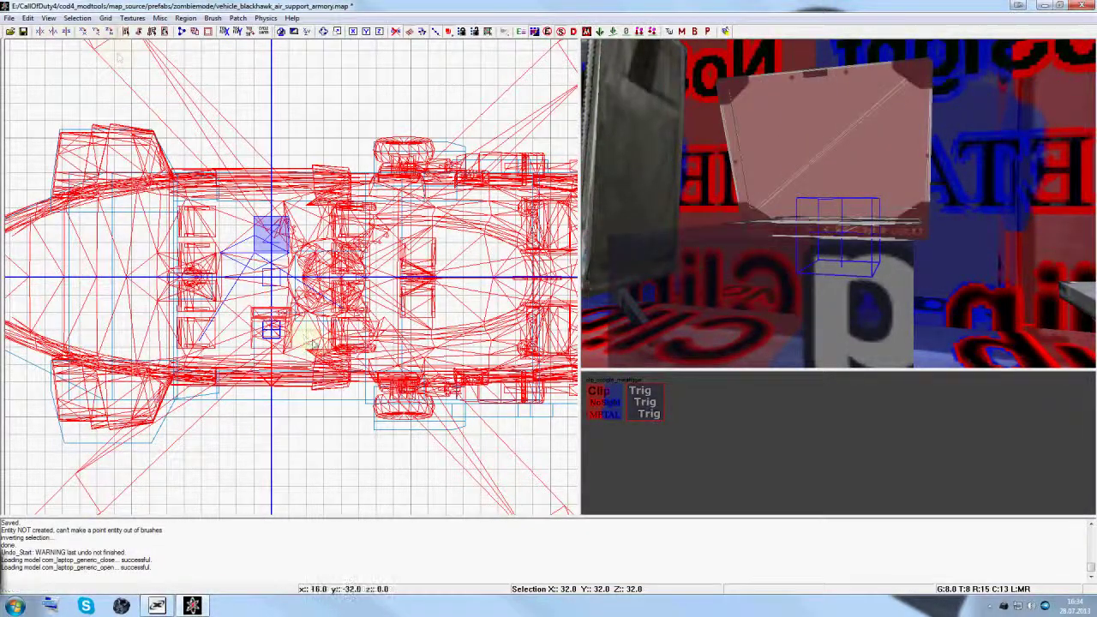
pyautogui.scroll(3, 311, 345)
pyautogui.moveTo(313, 344); pyautogui.dragTo(341, 294, button='right')
pyautogui.moveTo(297, 307); pyautogui.dragTo(264, 377)
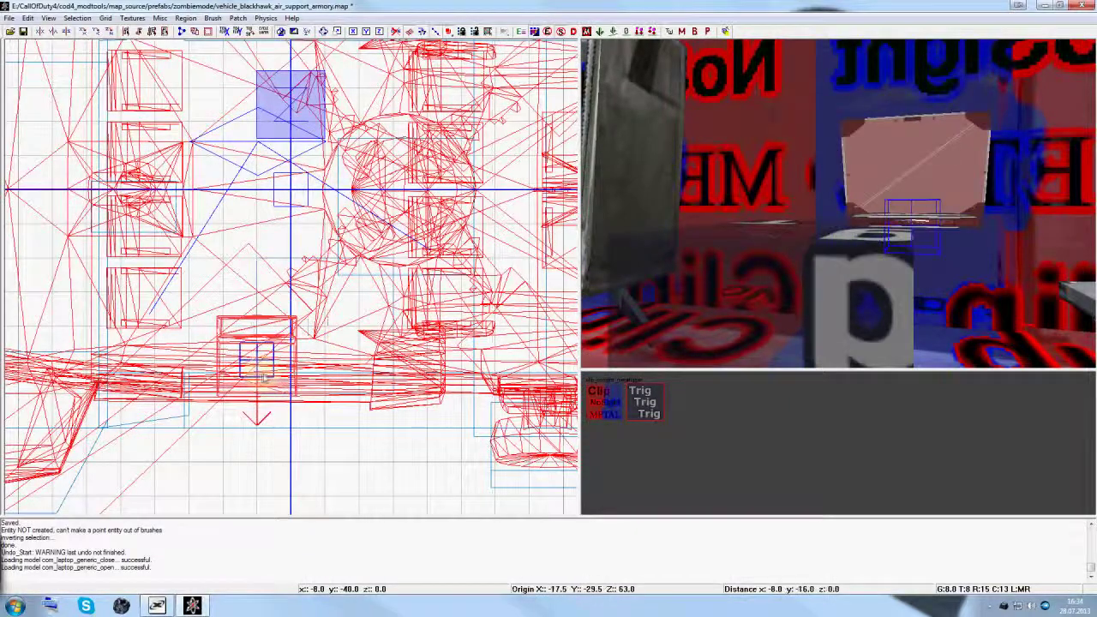
# - Lower the laptop 18 units onto the cabin floor and shift it 2 units along X, refining the grid to 2
pyautogui.hotkey('ctrl', 'Tab')
pyautogui.moveTo(285, 330); pyautogui.dragTo(297, 392)
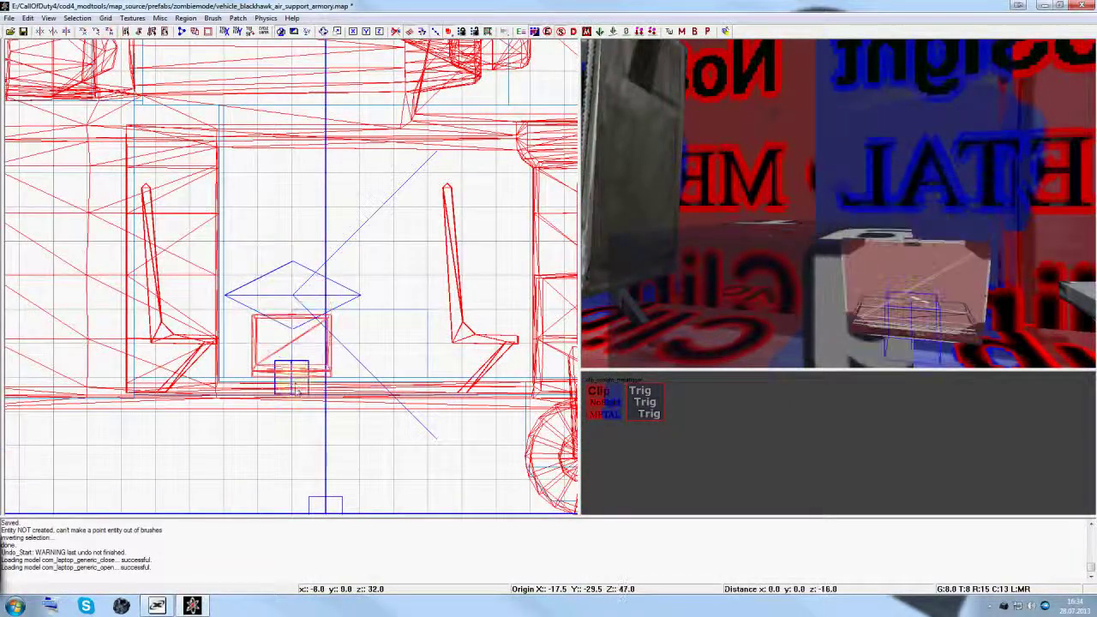
pyautogui.scroll(3, 307, 414)
pyautogui.moveTo(312, 424); pyautogui.dragTo(318, 415, button='right')
pyautogui.press('2')
pyautogui.moveTo(379, 197); pyautogui.dragTo(369, 214)
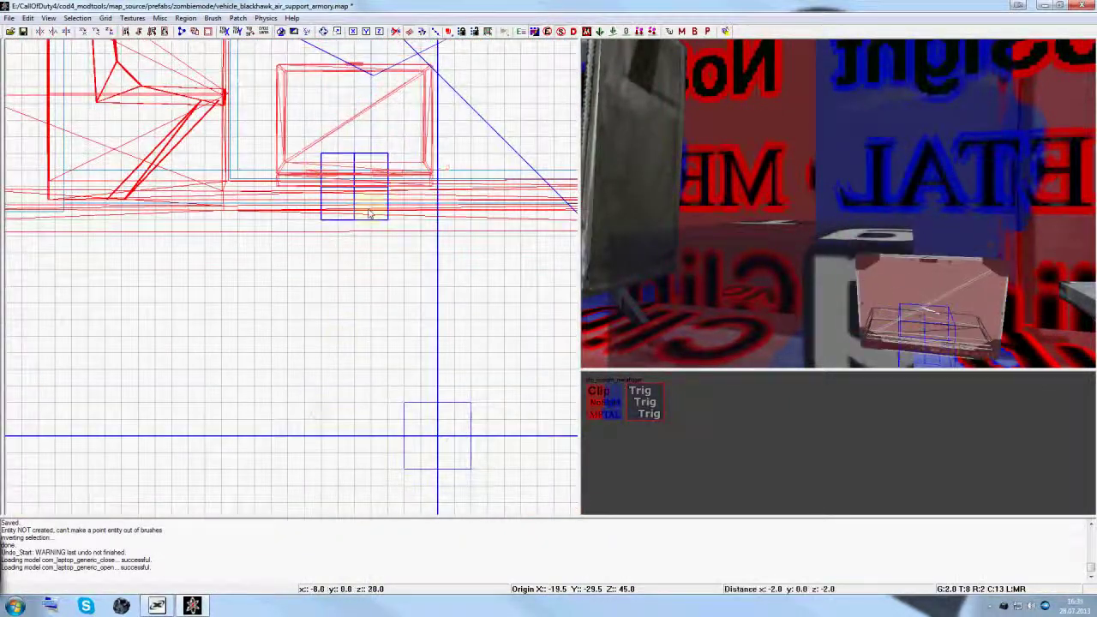
# - Filter out the Clip brushes so the laptop and cabin are unobstructed, and deselect the laptop
pyautogui.moveTo(946, 242); pyautogui.dragTo(946, 241, button='right')
pyautogui.press('f')
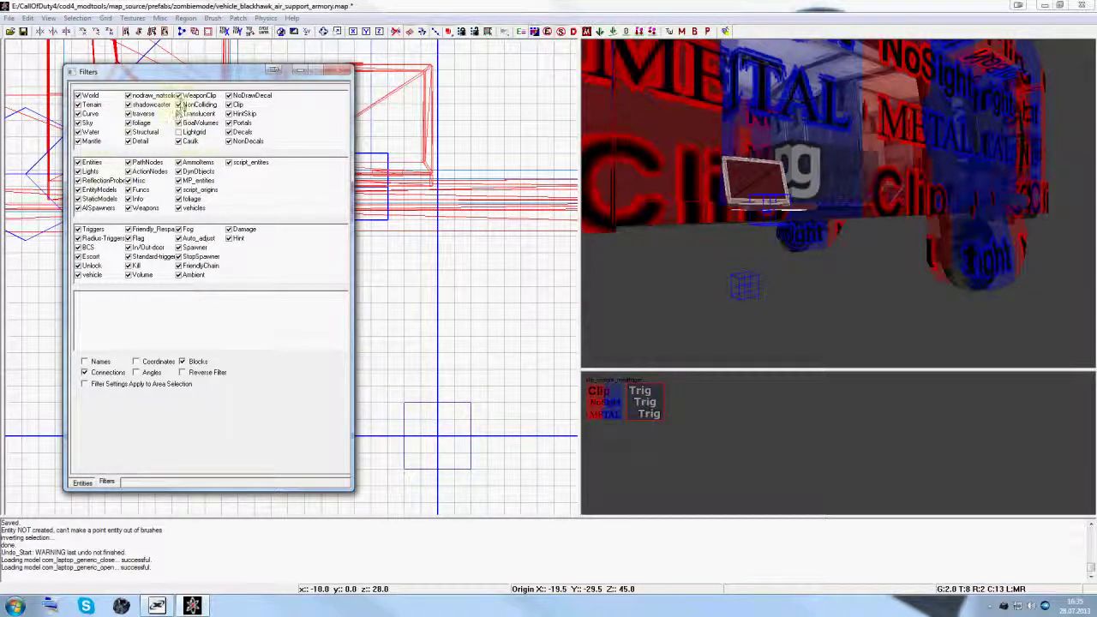
pyautogui.click(197, 95)
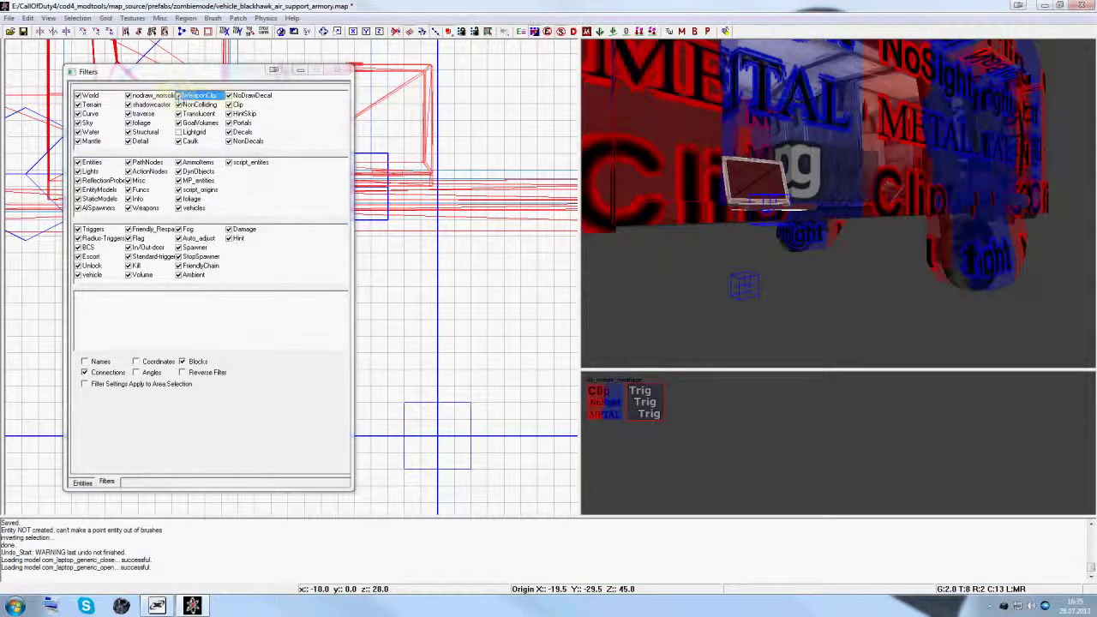
pyautogui.click(234, 105)
pyautogui.press('f')
pyautogui.scroll(3, 765, 219)
pyautogui.moveTo(767, 222); pyautogui.dragTo(767, 221, button='right')
pyautogui.press('Escape')
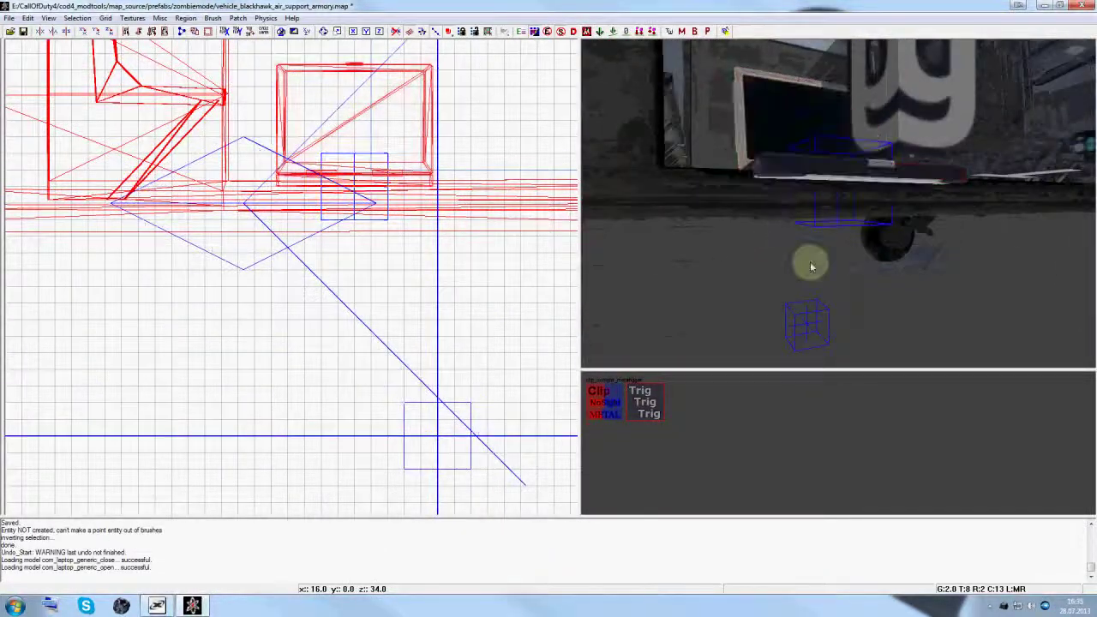
# - Shift the laptop about 4 units inward from the side doorway toward the cabin's centre
pyautogui.moveTo(809, 261); pyautogui.dragTo(808, 261, button='right')
pyautogui.keyDown('shift'); pyautogui.click(765, 162); pyautogui.keyUp('shift')
pyautogui.moveTo(375, 168); pyautogui.dragTo(340, 179, button='right')
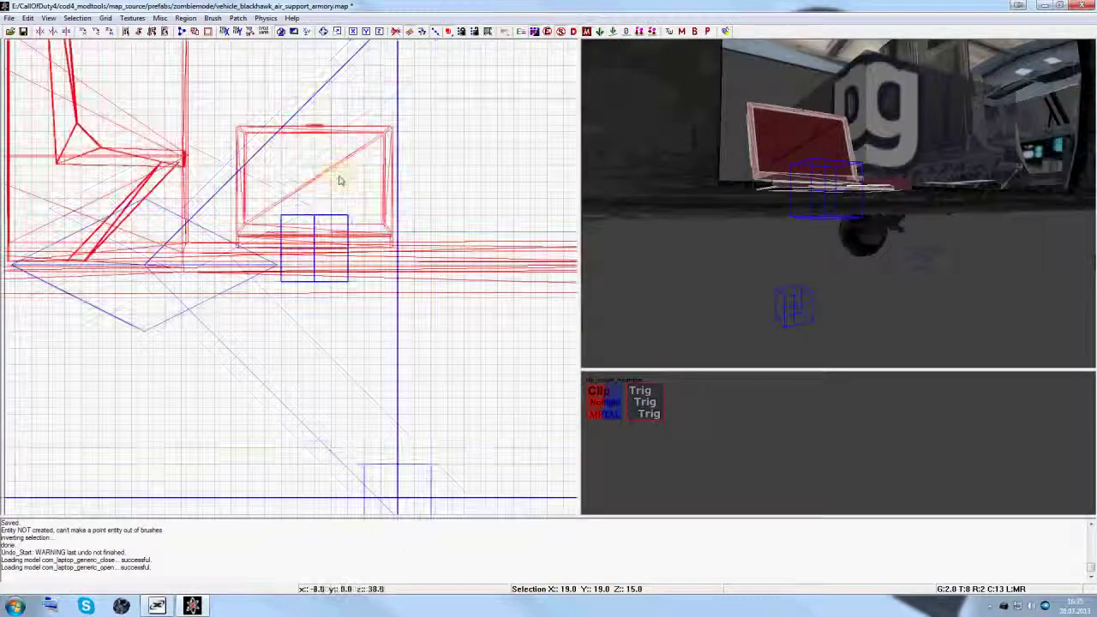
pyautogui.hotkey('ctrl', 'Tab')
pyautogui.moveTo(275, 349); pyautogui.dragTo(309, 351)
pyautogui.press('Escape')
# - Move the use trigger over the laptop and shrink it to 20 units wide and 16 units deep
pyautogui.moveTo(757, 262); pyautogui.dragTo(758, 262, button='right')
pyautogui.keyDown('shift'); pyautogui.click(820, 255); pyautogui.keyUp('shift')
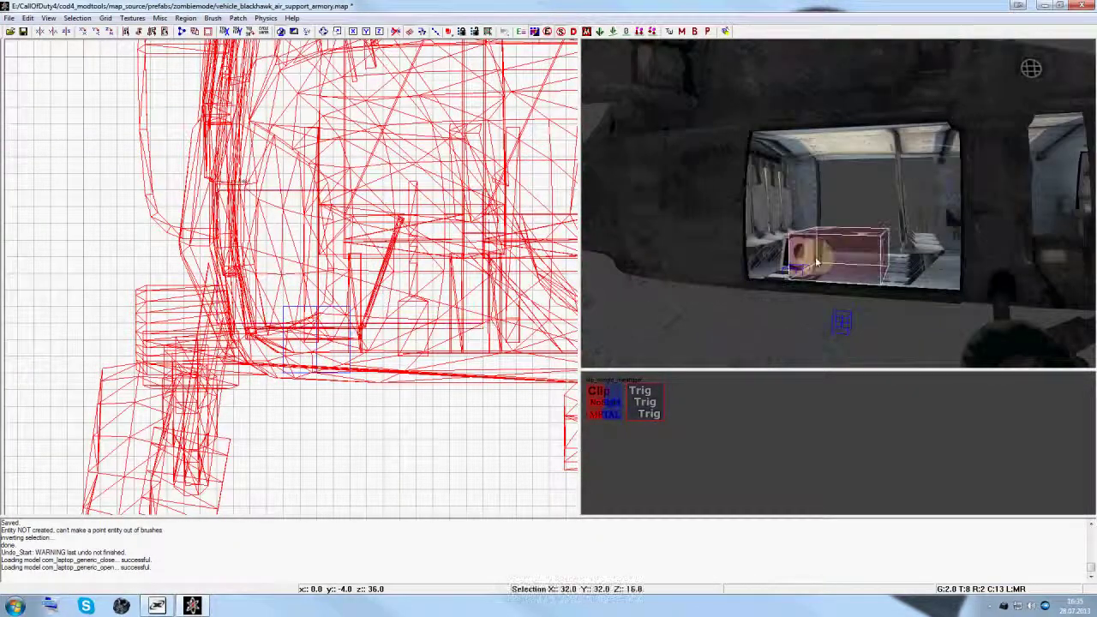
pyautogui.hotkey('ctrl', 'Tab')
pyautogui.moveTo(211, 314)
pyautogui.mouseDown()
pyautogui.moveTo(101, 279)
pyautogui.moveTo(106, 268)
pyautogui.mouseUp()
pyautogui.moveTo(136, 90); pyautogui.dragTo(145, 221)
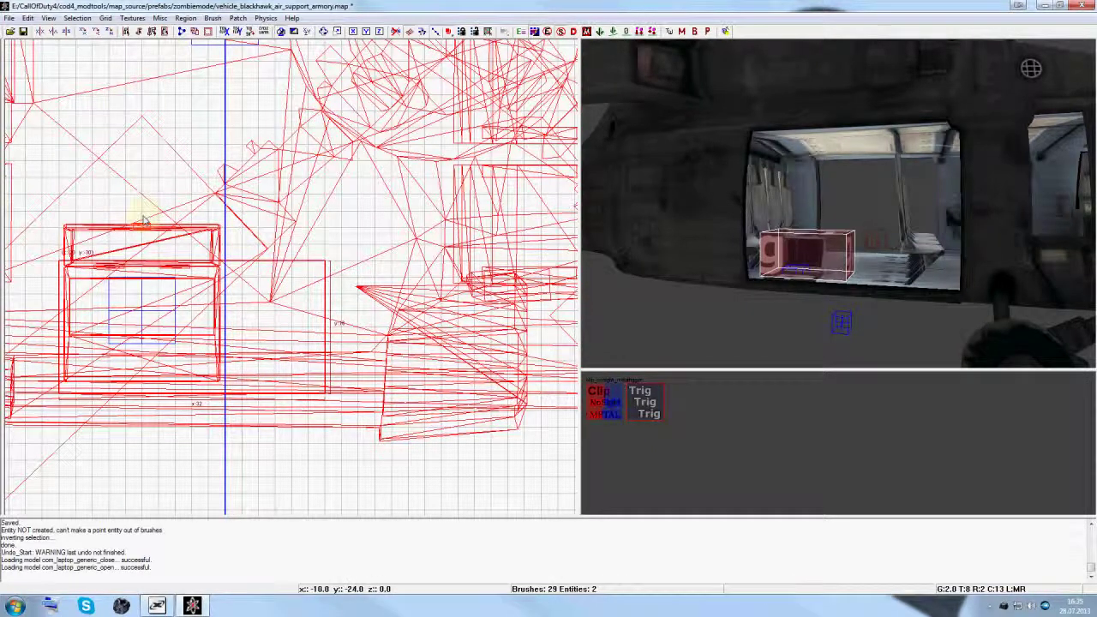
pyautogui.moveTo(353, 329); pyautogui.dragTo(239, 323)
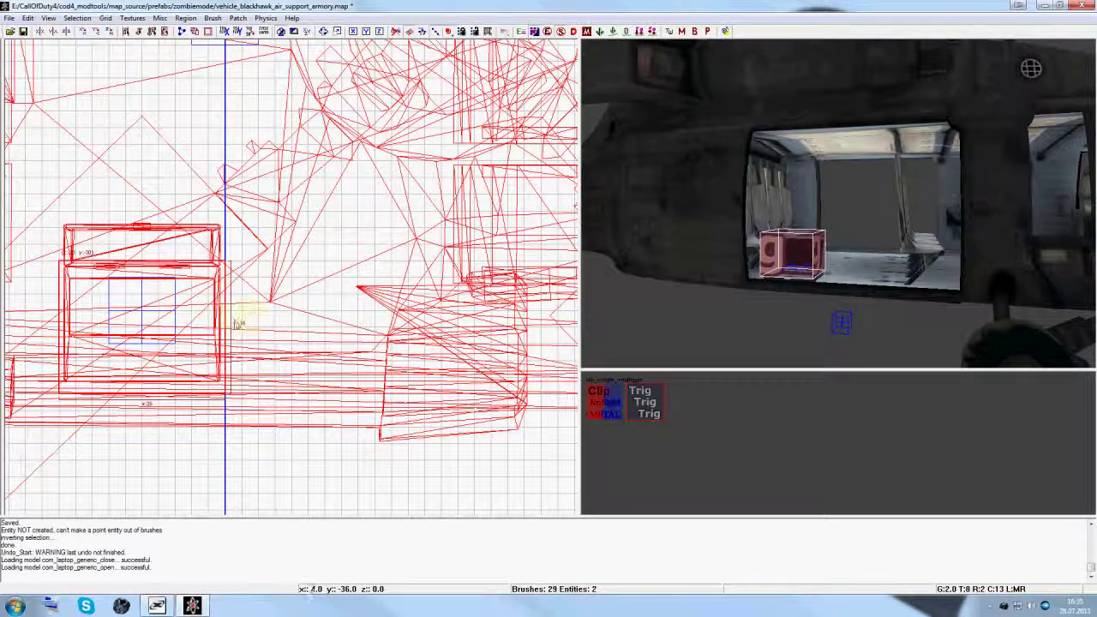
pyautogui.press('Escape')
# - Give the laptop model the targetname air_support_shop
pyautogui.moveTo(835, 307); pyautogui.dragTo(835, 307, button='right')
pyautogui.keyDown('shift'); pyautogui.click(816, 283); pyautogui.keyUp('shift')
pyautogui.press('n')
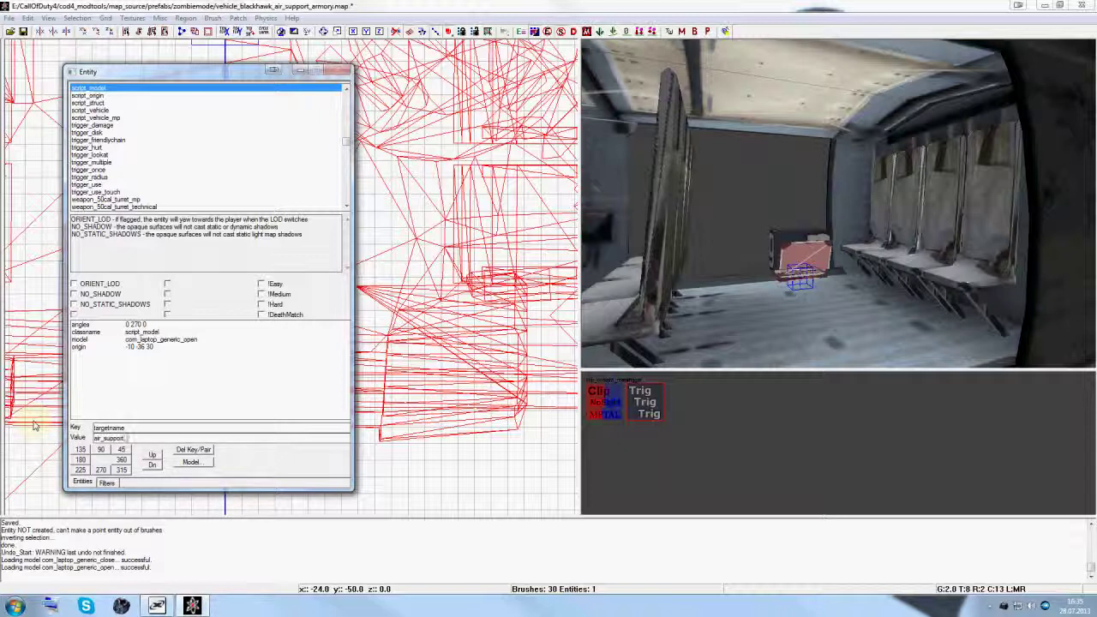
pyautogui.write('op')
pyautogui.press('Return')
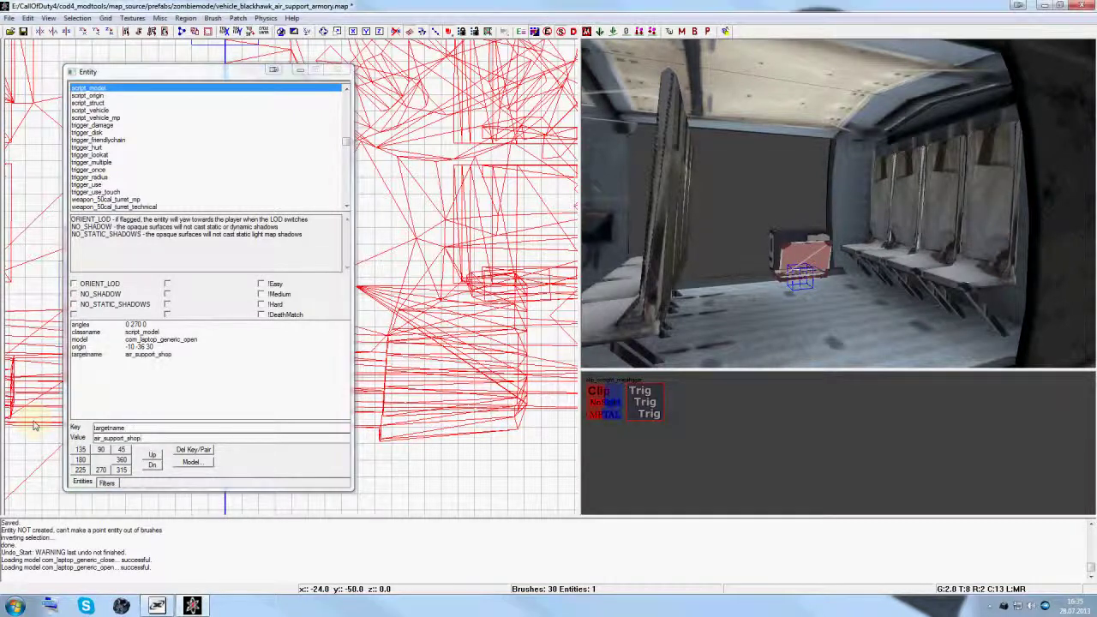
pyautogui.press('Escape')
# - Move the use trigger off the laptop to a spot just outside the side doorway
pyautogui.moveTo(685, 299); pyautogui.dragTo(735, 275, button='right')
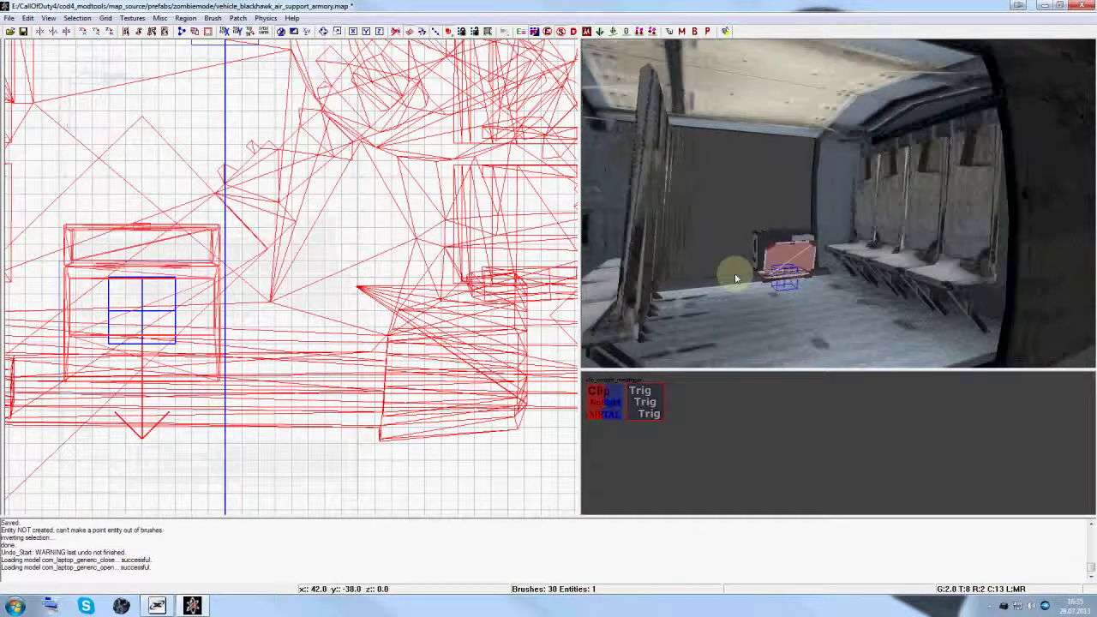
pyautogui.keyDown('shift'); pyautogui.click(777, 245); pyautogui.keyUp('shift')
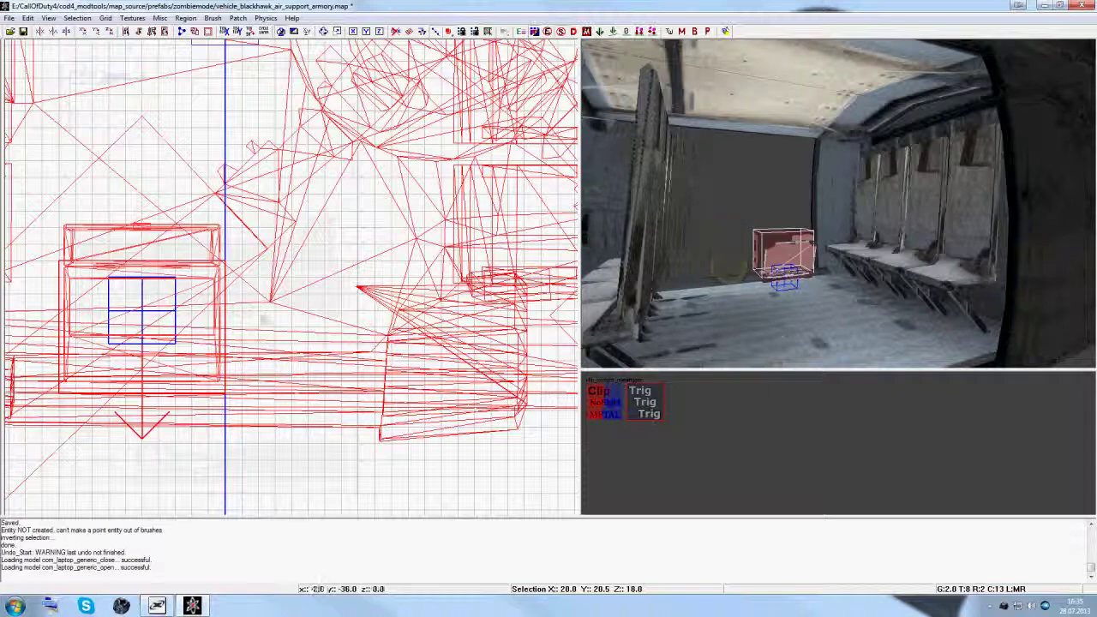
pyautogui.moveTo(173, 354); pyautogui.dragTo(281, 274, button='right')
pyautogui.press('Escape')
pyautogui.keyDown('shift'); pyautogui.click(267, 233); pyautogui.keyUp('shift')
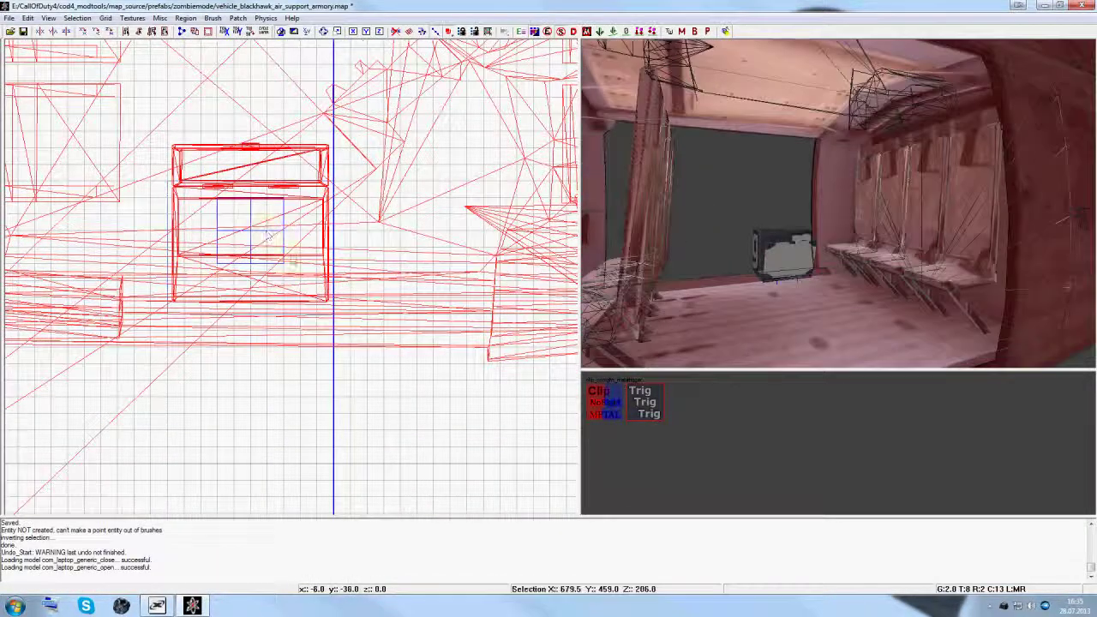
pyautogui.press('Escape')
pyautogui.keyDown('shift'); pyautogui.click(795, 234); pyautogui.keyUp('shift')
pyautogui.moveTo(279, 251); pyautogui.dragTo(277, 115)
pyautogui.scroll(-4, 276, 111)
pyautogui.moveTo(267, 69); pyautogui.dragTo(318, 396, button='right')
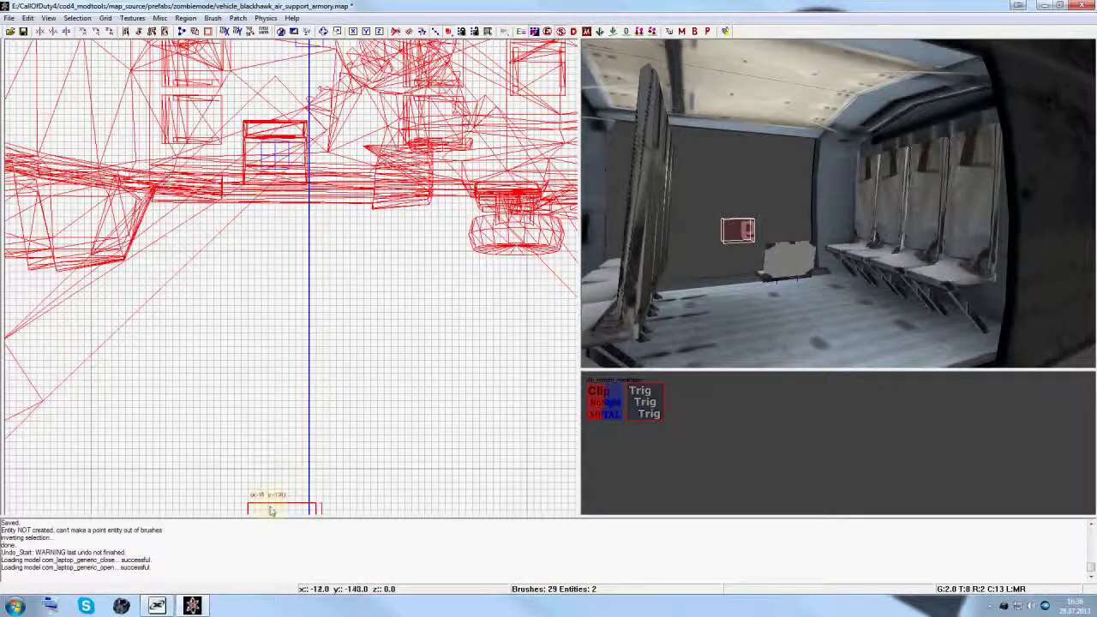
pyautogui.moveTo(270, 511); pyautogui.dragTo(266, 224)
pyautogui.press('Escape')
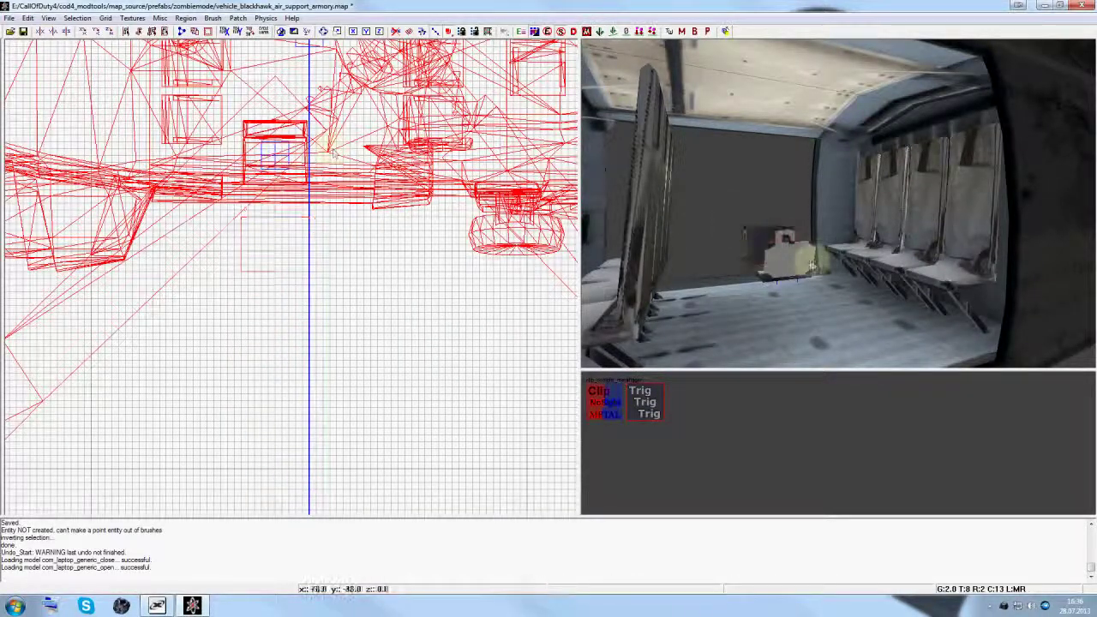
# - Connect the laptop model to the use trigger as its target and check the trigger's entity keys
pyautogui.keyDown('shift'); pyautogui.click(816, 254); pyautogui.keyUp('shift')
pyautogui.keyDown('shift'); pyautogui.click(759, 237); pyautogui.keyUp('shift')
pyautogui.press('w')
pyautogui.press('Escape')
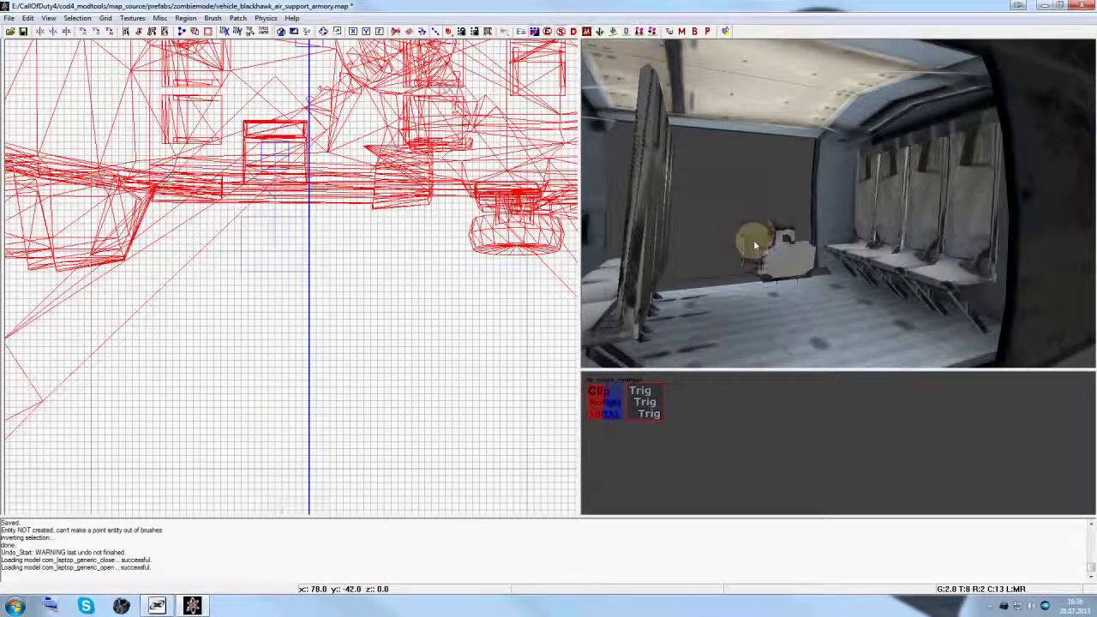
pyautogui.keyDown('shift'); pyautogui.click(754, 241); pyautogui.keyUp('shift')
pyautogui.press('n')
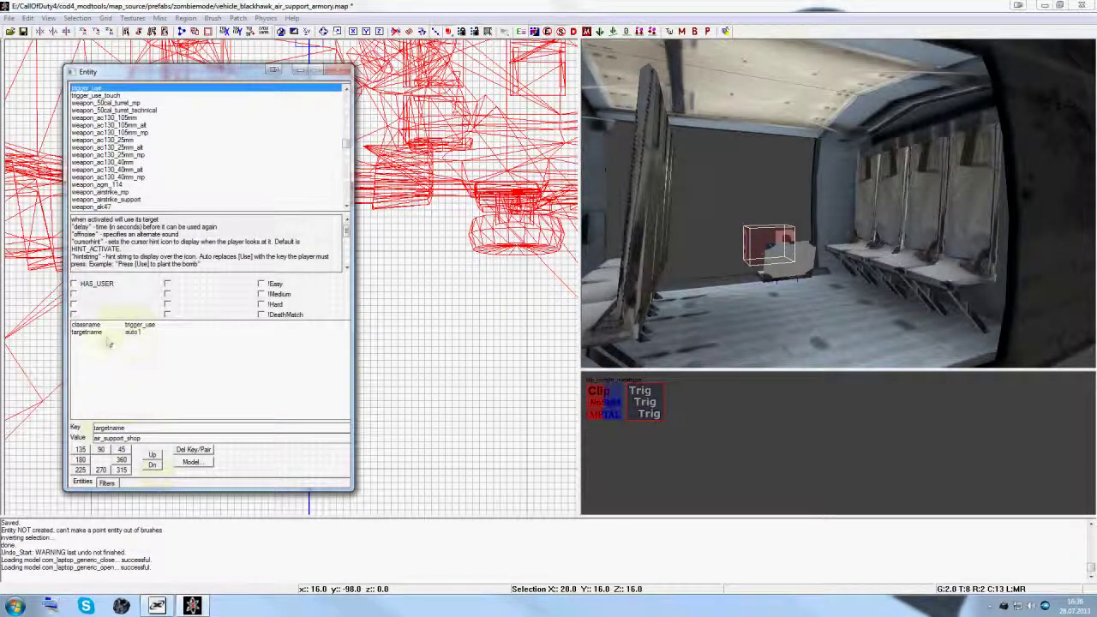
pyautogui.press('Escape')
pyautogui.press('Escape')
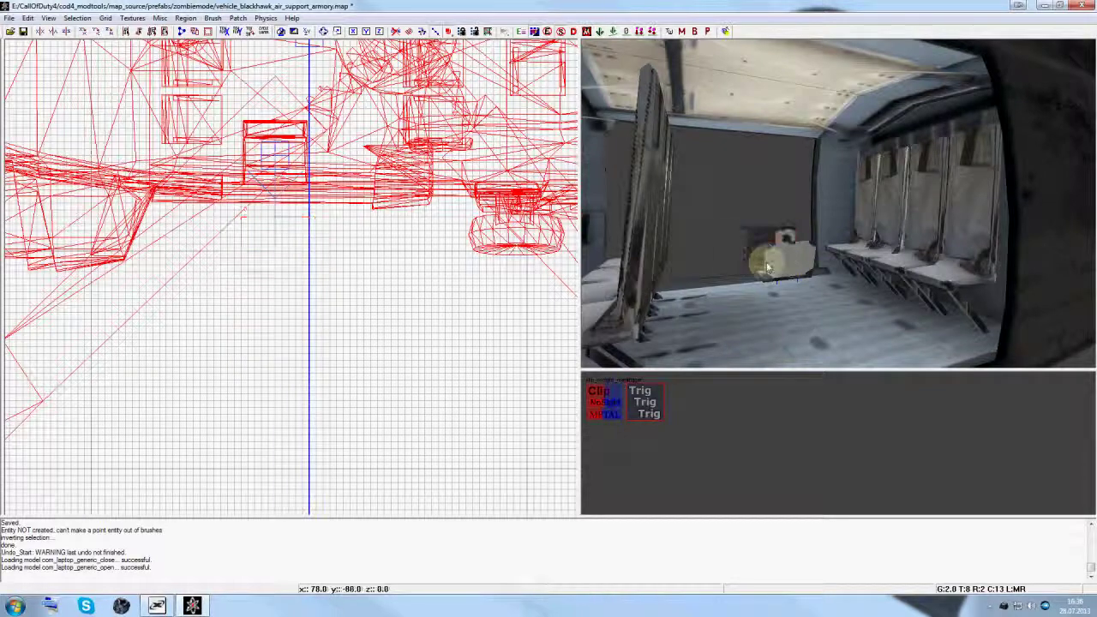
# - Inspect the helicopter's interior through the side doorway and turn on the display of clip brushes
pyautogui.moveTo(775, 262); pyautogui.dragTo(767, 267, button='right')
pyautogui.press('Up')
pyautogui.keyDown('shift'); pyautogui.click(728, 247); pyautogui.keyUp('shift')
pyautogui.keyDown('shift'); pyautogui.click(674, 338); pyautogui.keyUp('shift')
pyautogui.keyDown('shift'); pyautogui.click(715, 265); pyautogui.keyUp('shift')
pyautogui.press('Down')
pyautogui.press('Down')
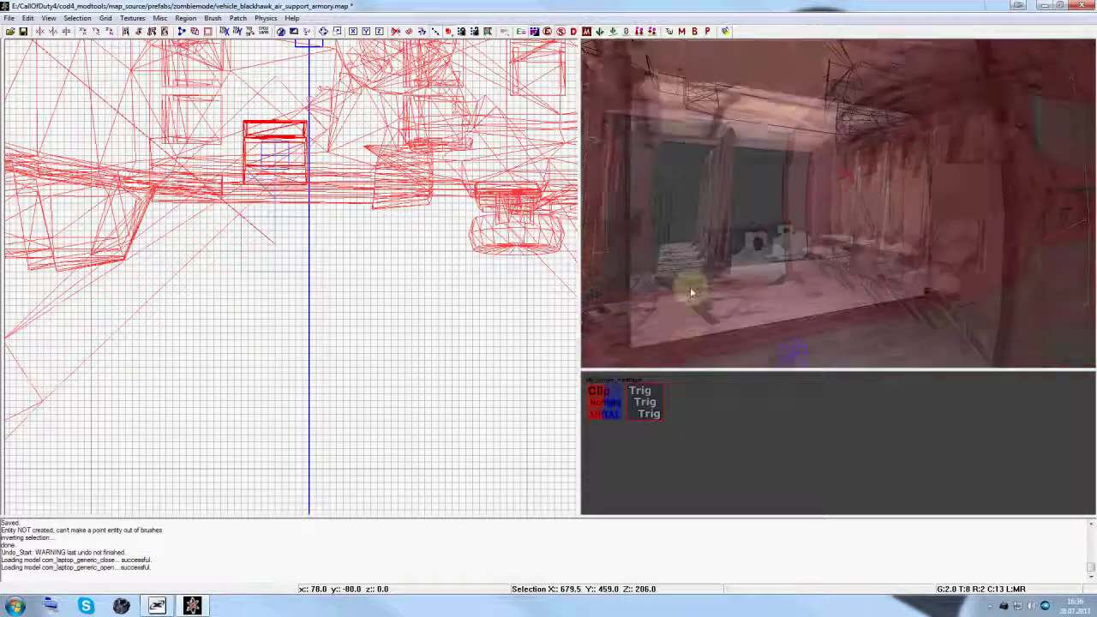
pyautogui.keyDown('shift'); pyautogui.click(742, 293); pyautogui.keyUp('shift')
pyautogui.press('f')
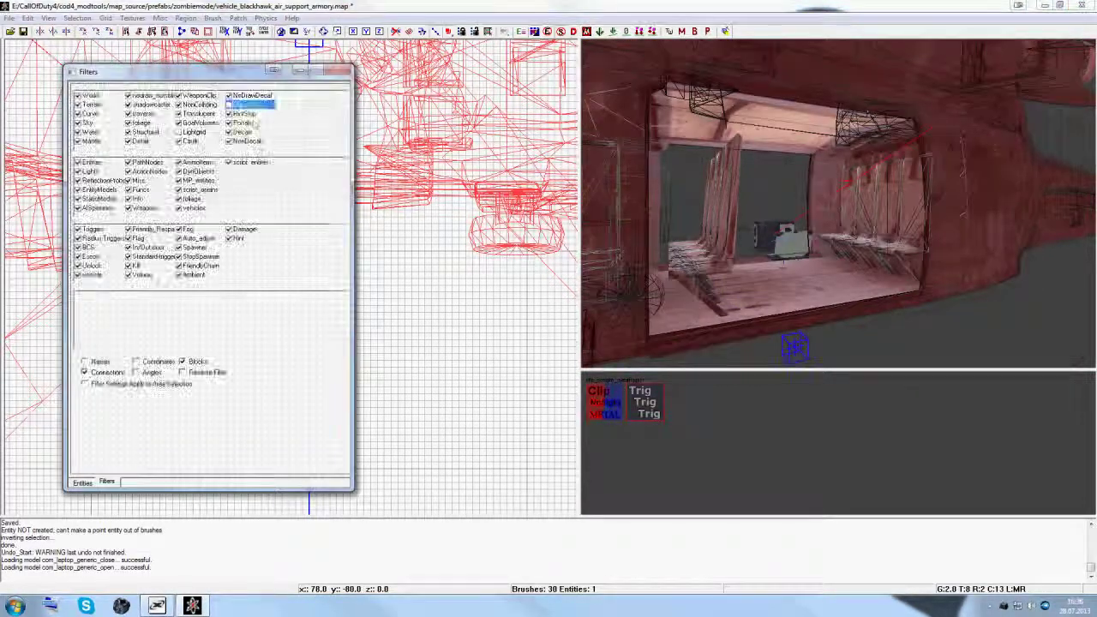
pyautogui.click(229, 104)
pyautogui.press('Escape')
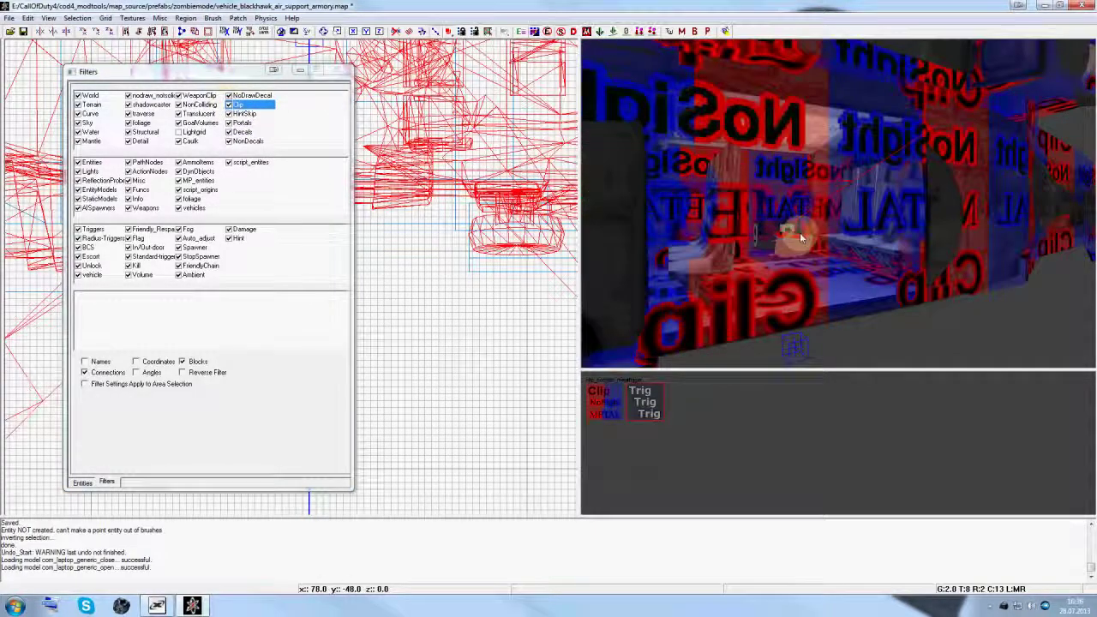
# - Select the helicopter model and its surrounding clip brushes in turn to examine how they cover the aircraft
pyautogui.press('Up')
pyautogui.press('Up')
pyautogui.press('Up')
pyautogui.press('Up')
pyautogui.press('Up')
pyautogui.moveTo(805, 238); pyautogui.dragTo(804, 238, button='right')
pyautogui.keyDown('shift'); pyautogui.click(832, 221); pyautogui.keyUp('shift')
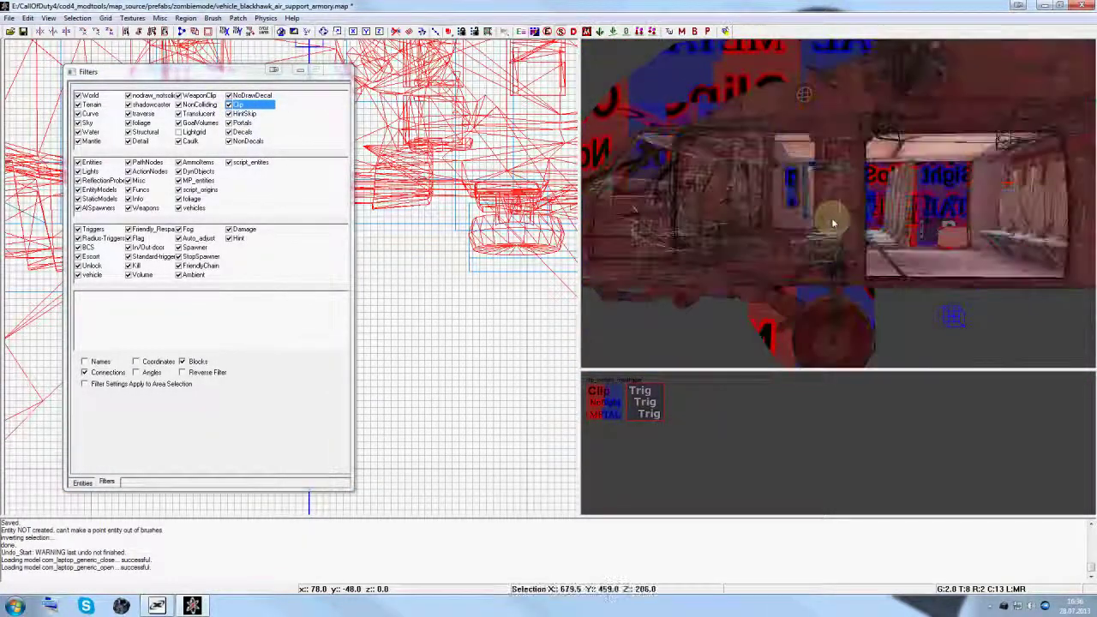
pyautogui.keyDown('shift'); pyautogui.click(794, 153); pyautogui.keyUp('shift')
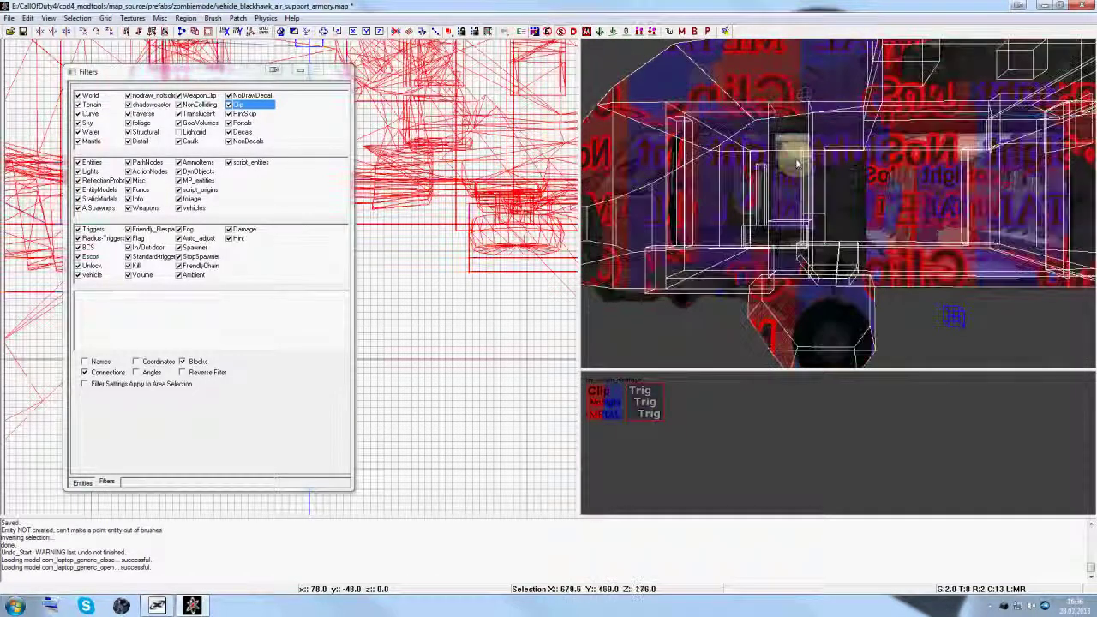
pyautogui.keyDown('shift'); pyautogui.click(893, 235); pyautogui.keyUp('shift')
pyautogui.press('Escape')
pyautogui.moveTo(893, 235); pyautogui.dragTo(890, 236, button='right')
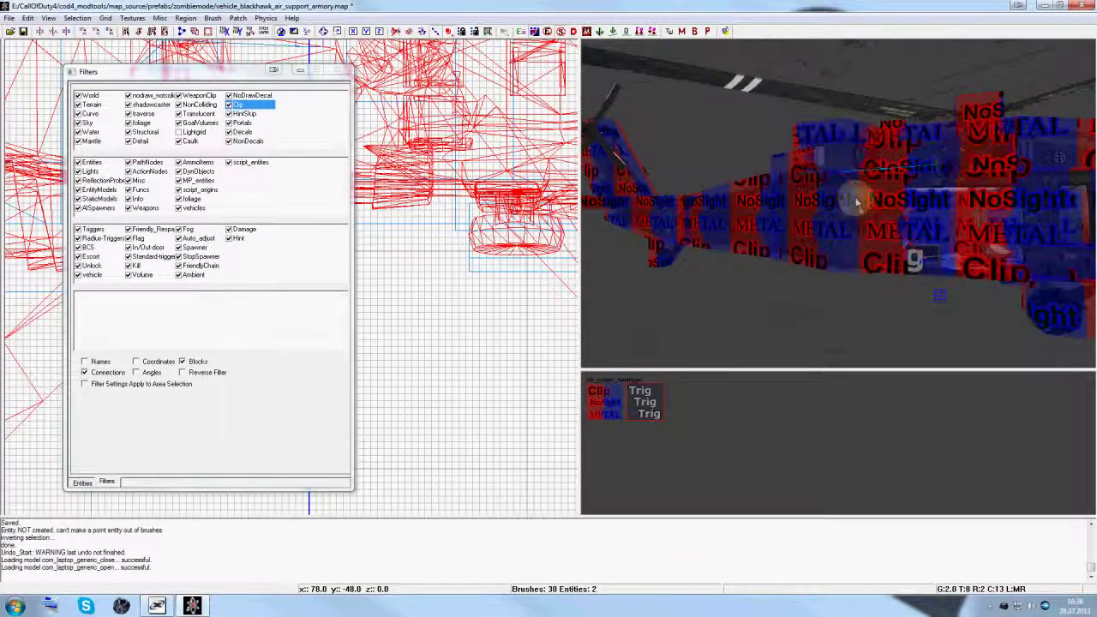
# - Hide the clip brushes and check the entity keys of the use trigger beside the doorway
pyautogui.moveTo(860, 207); pyautogui.dragTo(860, 209, button='right')
pyautogui.keyDown('shift'); pyautogui.click(786, 220); pyautogui.keyUp('shift')
pyautogui.moveTo(408, 239); pyautogui.dragTo(408, 238, button='right')
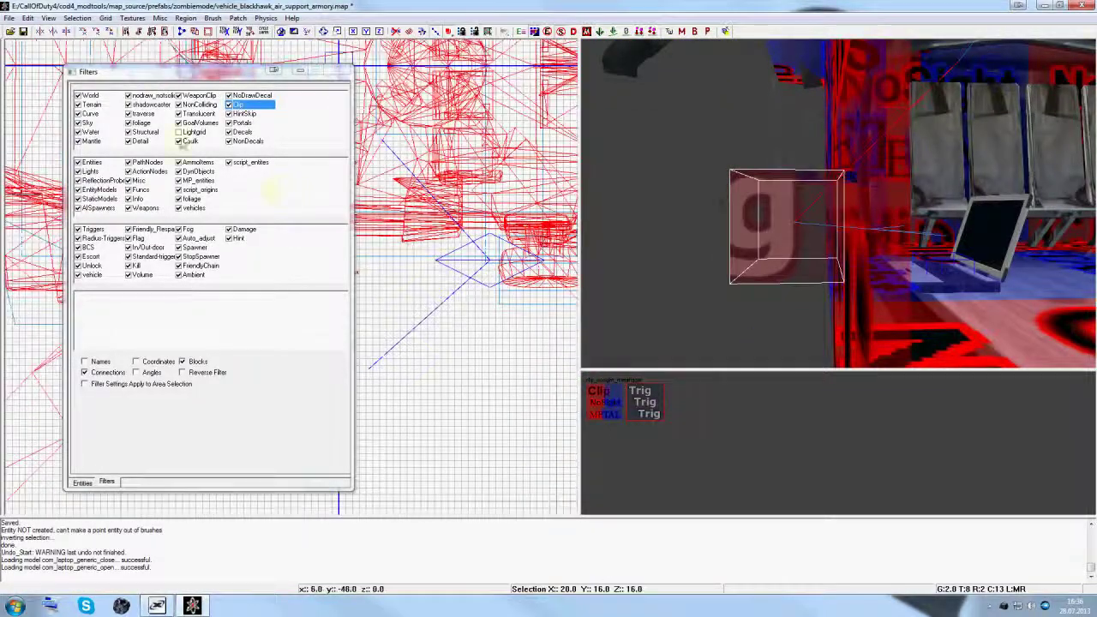
pyautogui.click(228, 104)
pyautogui.press('n')
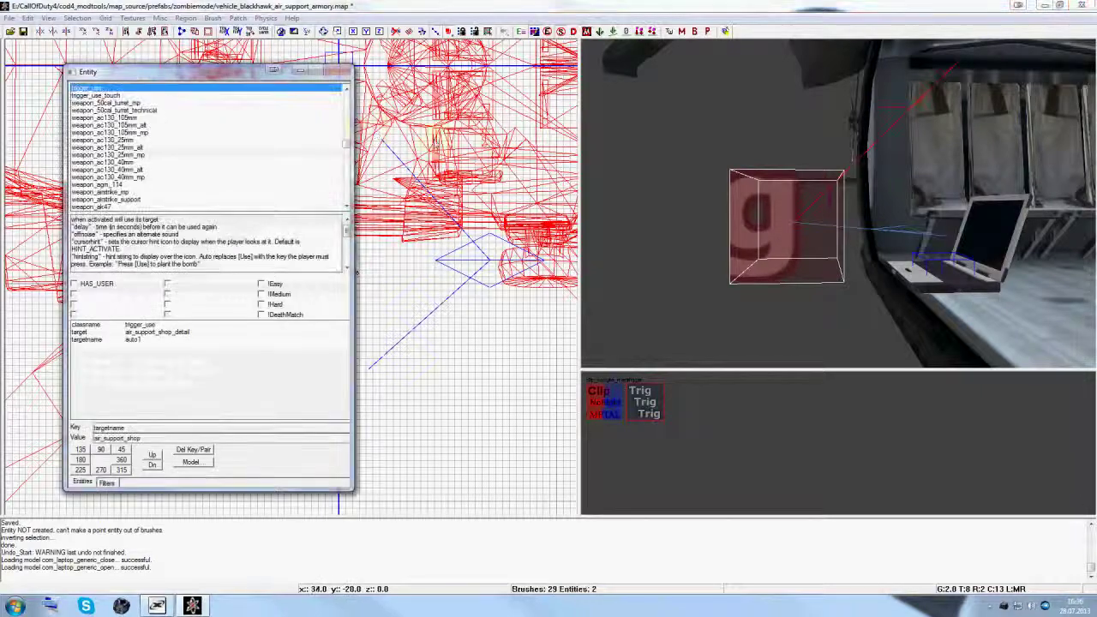
pyautogui.press('n')
# - Move the use trigger back over the laptop and lower it slightly so it encloses the model
pyautogui.moveTo(369, 210); pyautogui.dragTo(369, 210, button='right')
pyautogui.scroll(3, 370, 210)
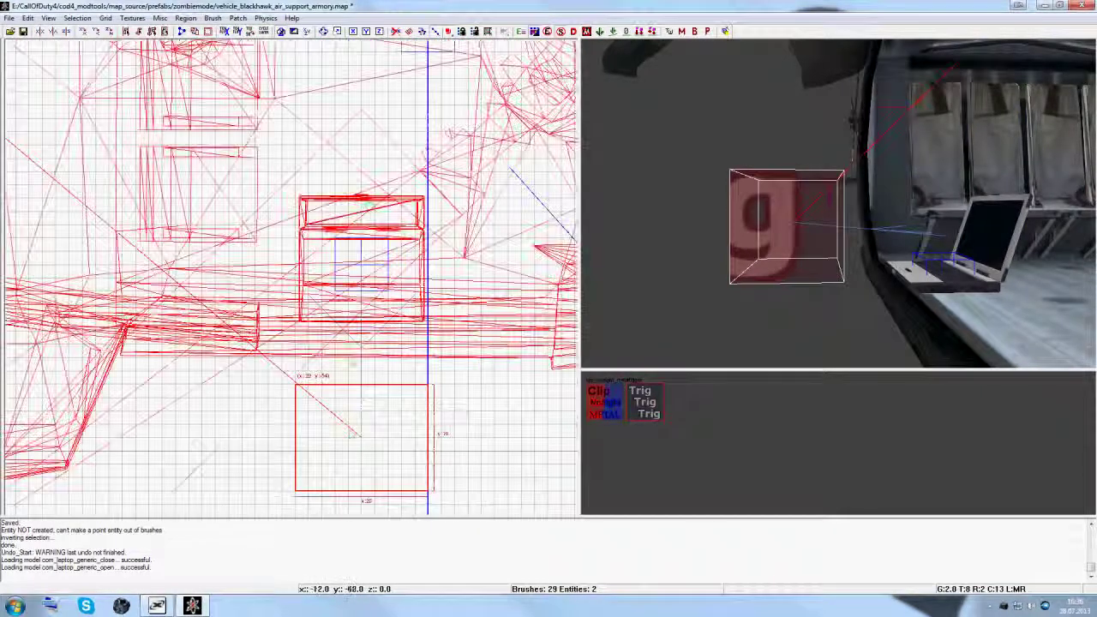
pyautogui.moveTo(350, 437); pyautogui.dragTo(350, 263)
pyautogui.press('Escape')
pyautogui.moveTo(908, 277); pyautogui.dragTo(907, 277, button='right')
pyautogui.keyDown('shift'); pyautogui.click(820, 272); pyautogui.keyUp('shift')
pyautogui.hotkey('ctrl', 'Tab')
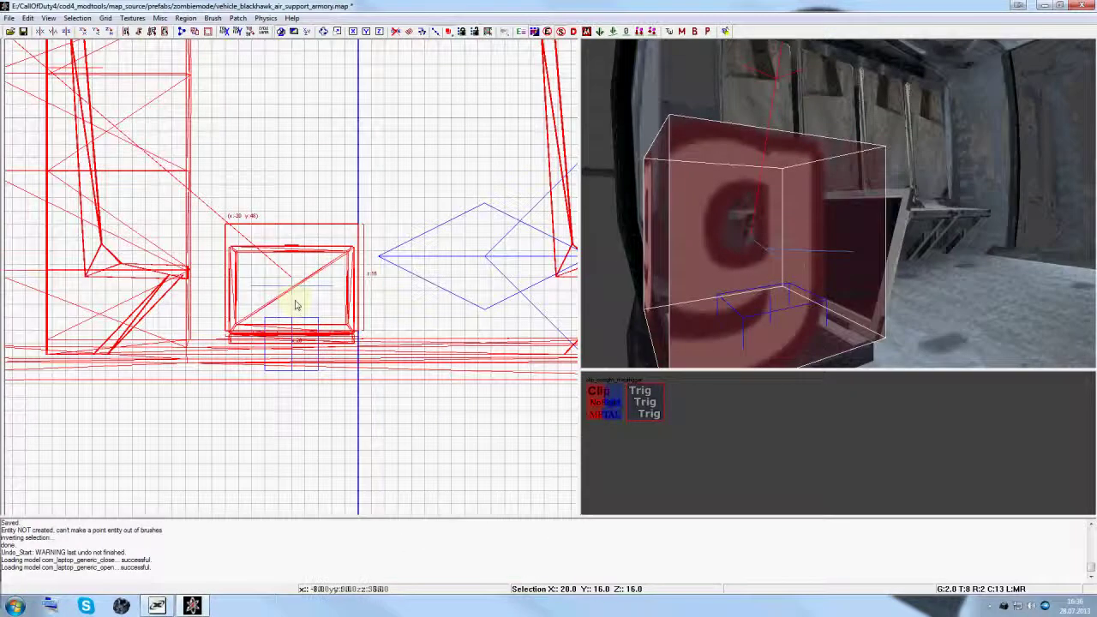
pyautogui.moveTo(297, 304); pyautogui.dragTo(298, 311)
pyautogui.press('Escape')
# - Change the laptop entity's model to com_laptop_generic_close
pyautogui.keyDown('shift'); pyautogui.click(898, 223); pyautogui.keyUp('shift')
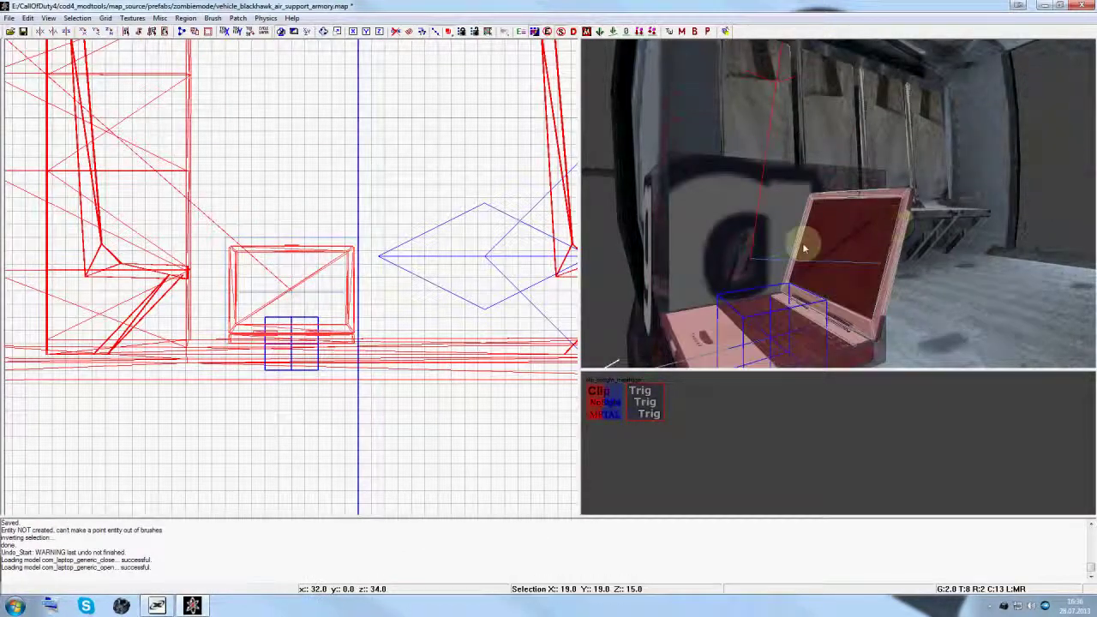
pyautogui.press('n')
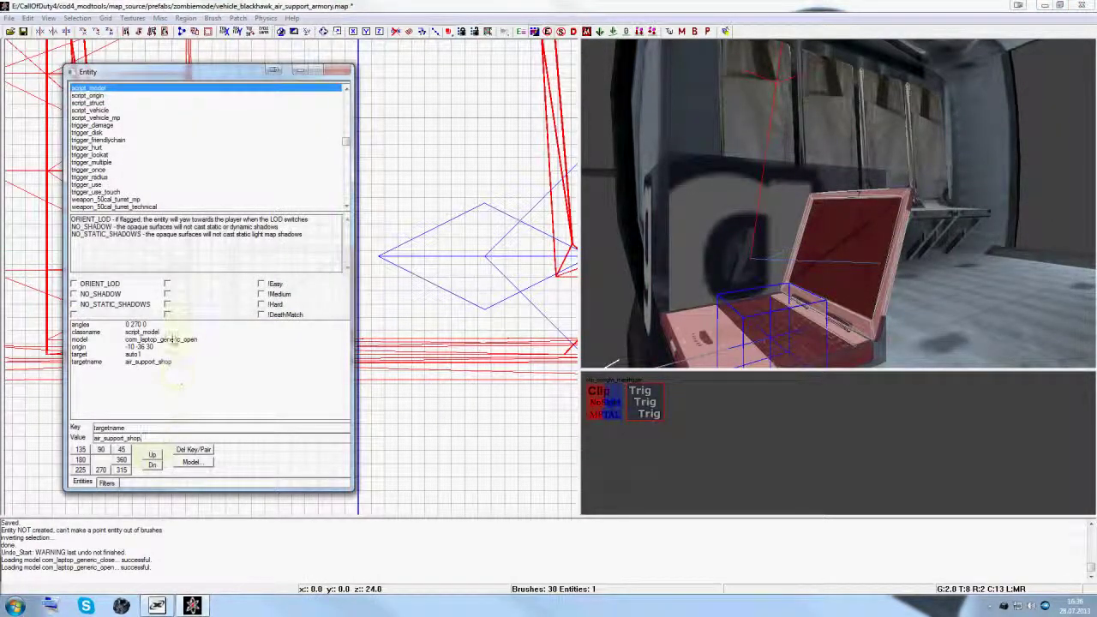
pyautogui.click(172, 340)
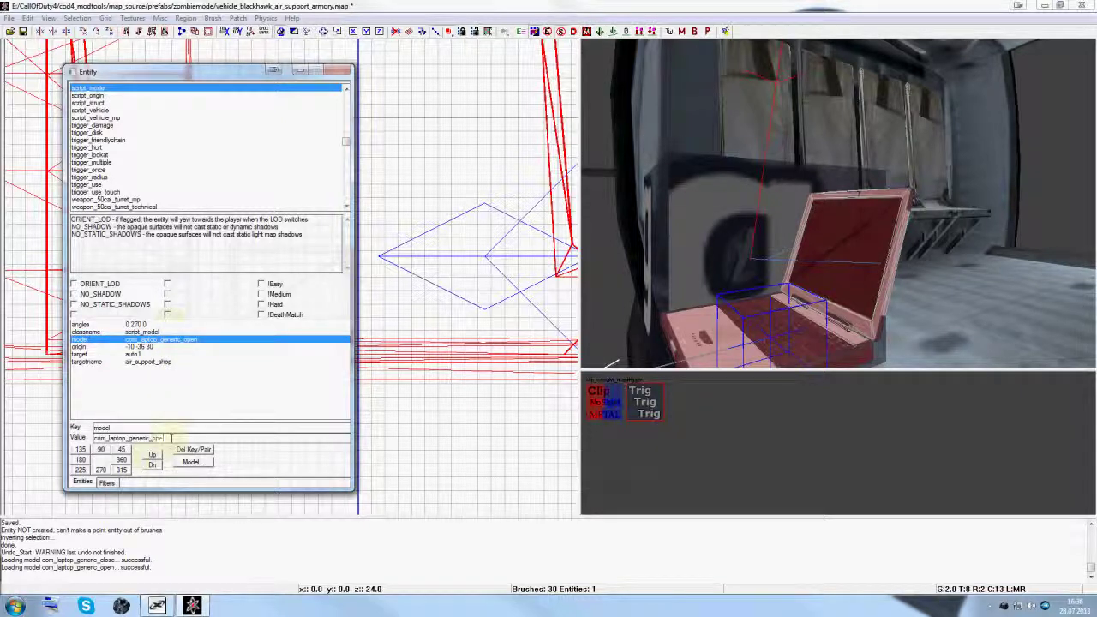
pyautogui.write('se')
pyautogui.press('Return')
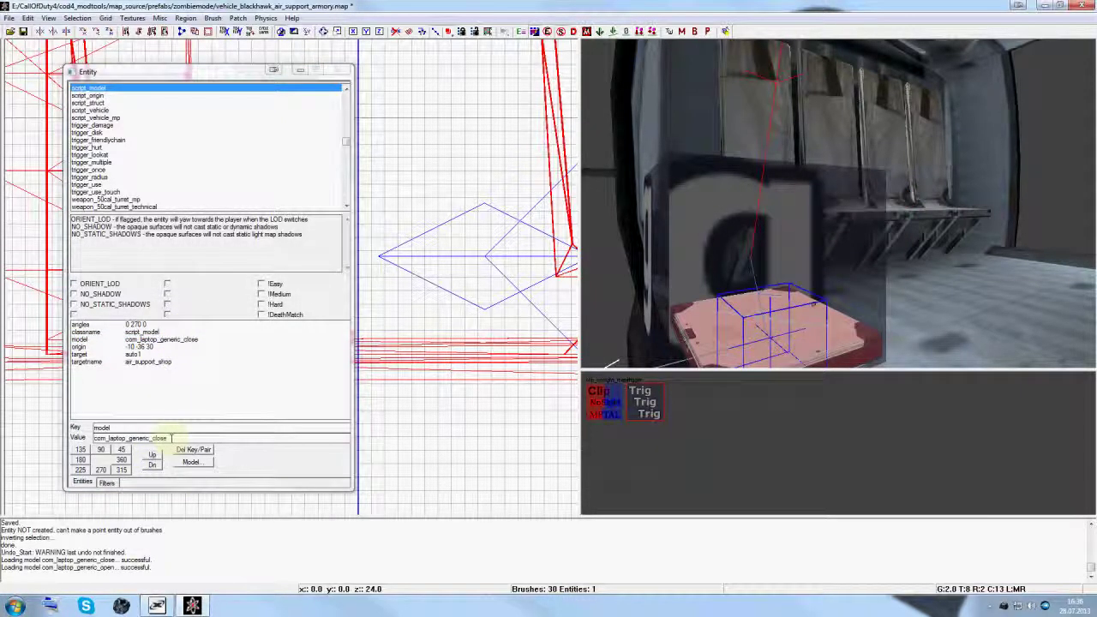
pyautogui.press('n')
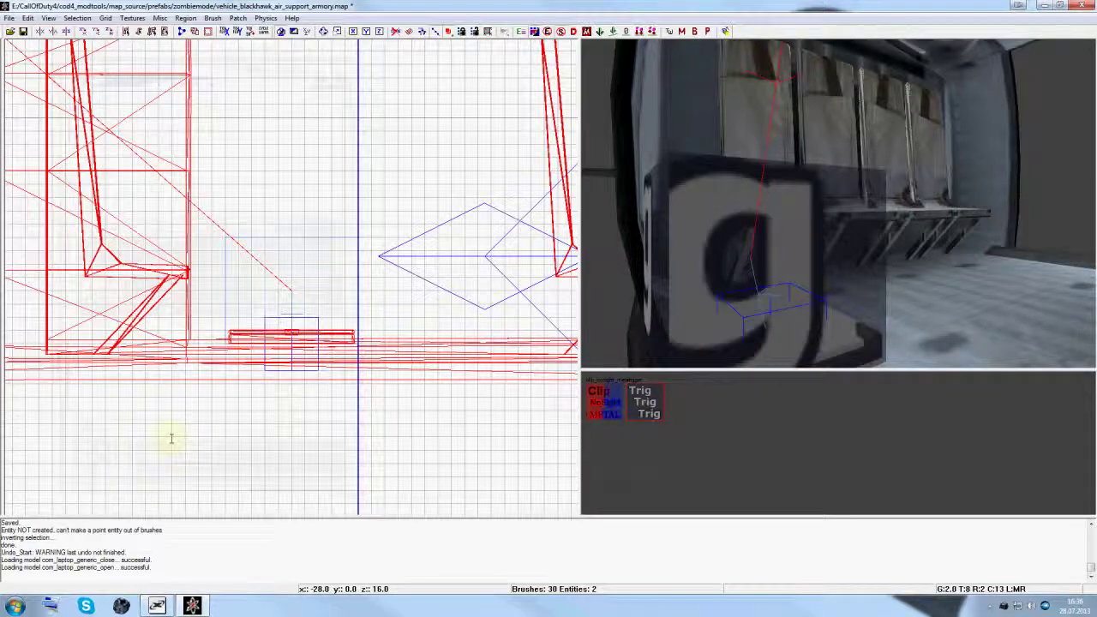
# - Show the clip brushes again, look over the finished helicopter and save the armory prefab map
pyautogui.moveTo(397, 204); pyautogui.dragTo(384, 204, button='right')
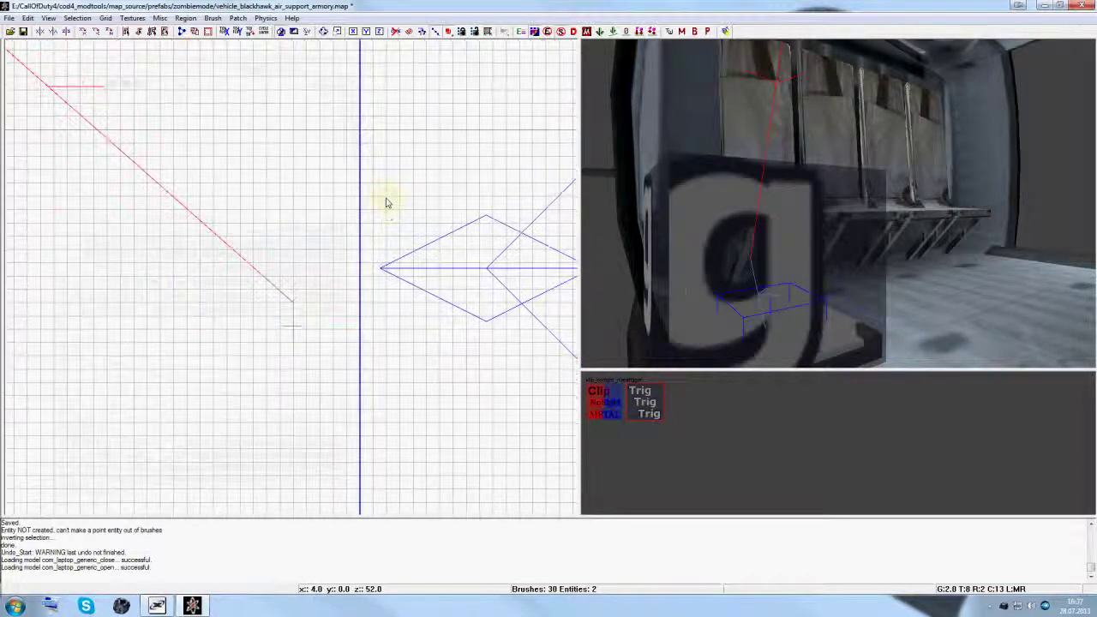
pyautogui.press('f')
pyautogui.click(228, 104)
pyautogui.moveTo(838, 214)
pyautogui.mouseDown(button='right')
pyautogui.moveTo(844, 207)
pyautogui.moveTo(829, 206)
pyautogui.moveTo(910, 194)
pyautogui.moveTo(843, 193)
pyautogui.moveTo(838, 204)
pyautogui.mouseUp(button='right')
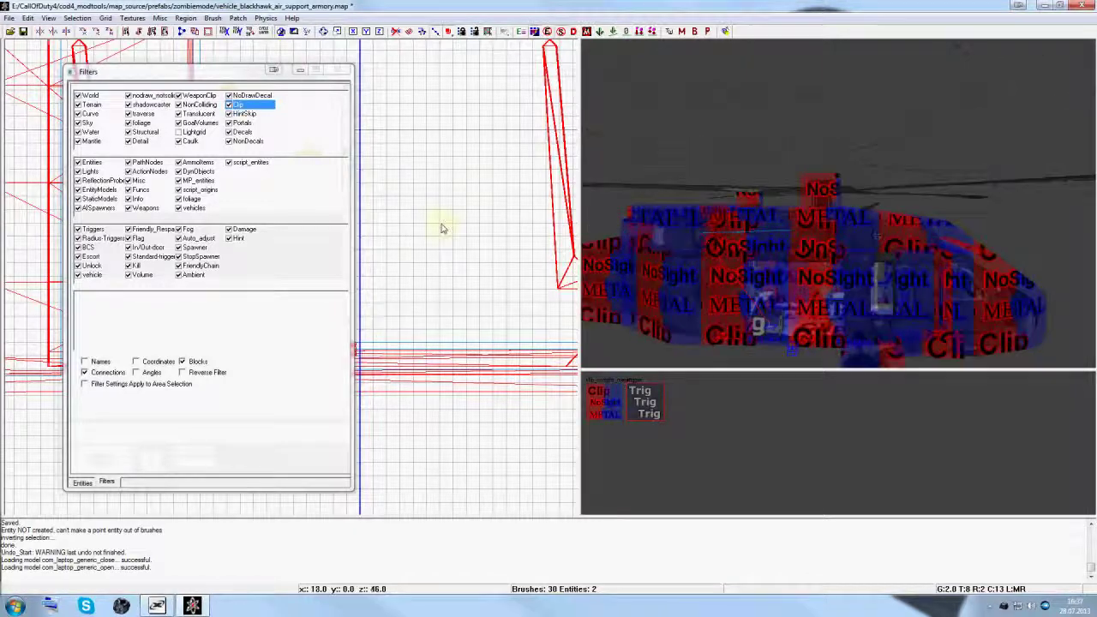
pyautogui.click(211, 72)
pyautogui.press('n')
pyautogui.moveTo(990, 204); pyautogui.dragTo(922, 204, button='right')
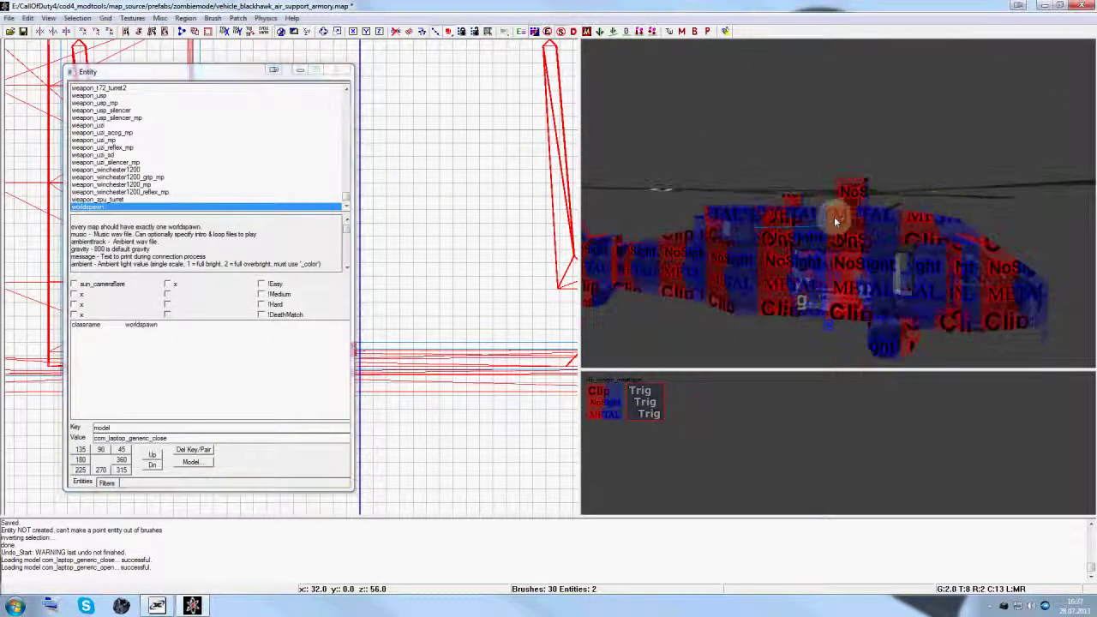
pyautogui.press('n')
pyautogui.moveTo(874, 252); pyautogui.dragTo(882, 327, button='right')
pyautogui.hotkey('ctrl', 's')
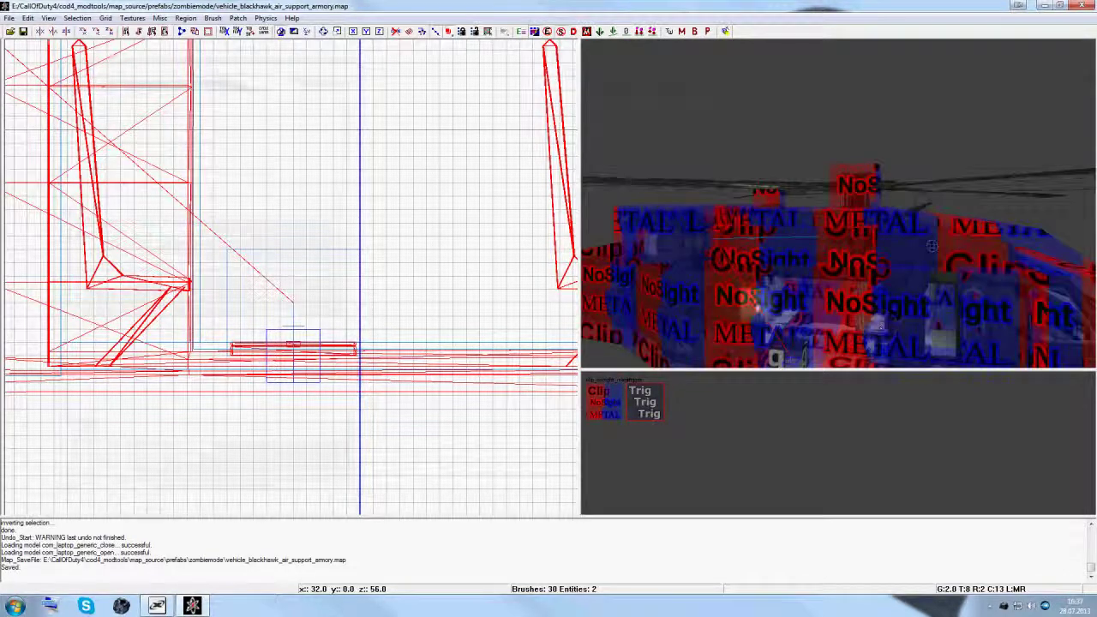
pyautogui.moveTo(793, 278)
pyautogui.mouseDown(button='right')
pyautogui.moveTo(796, 267)
pyautogui.moveTo(733, 338)
pyautogui.moveTo(806, 227)
pyautogui.moveTo(842, 282)
pyautogui.moveTo(827, 219)
pyautogui.mouseUp(button='right')
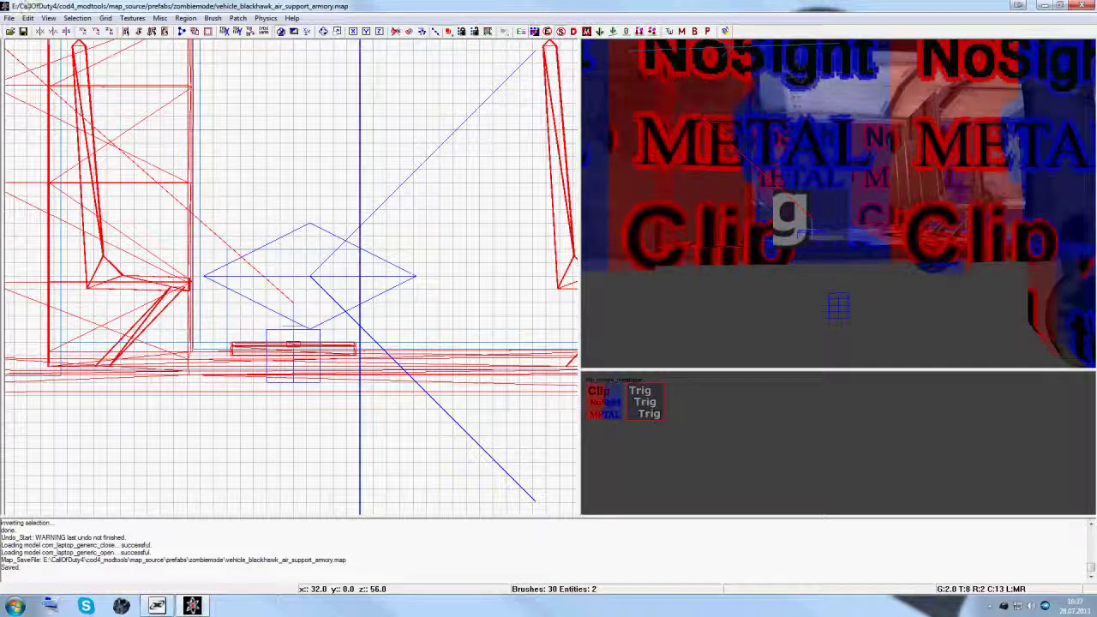
pyautogui.click(23, 33)
# - Open the prefab barricade_door.map from the zombiemode folder
pyautogui.click(9, 18)
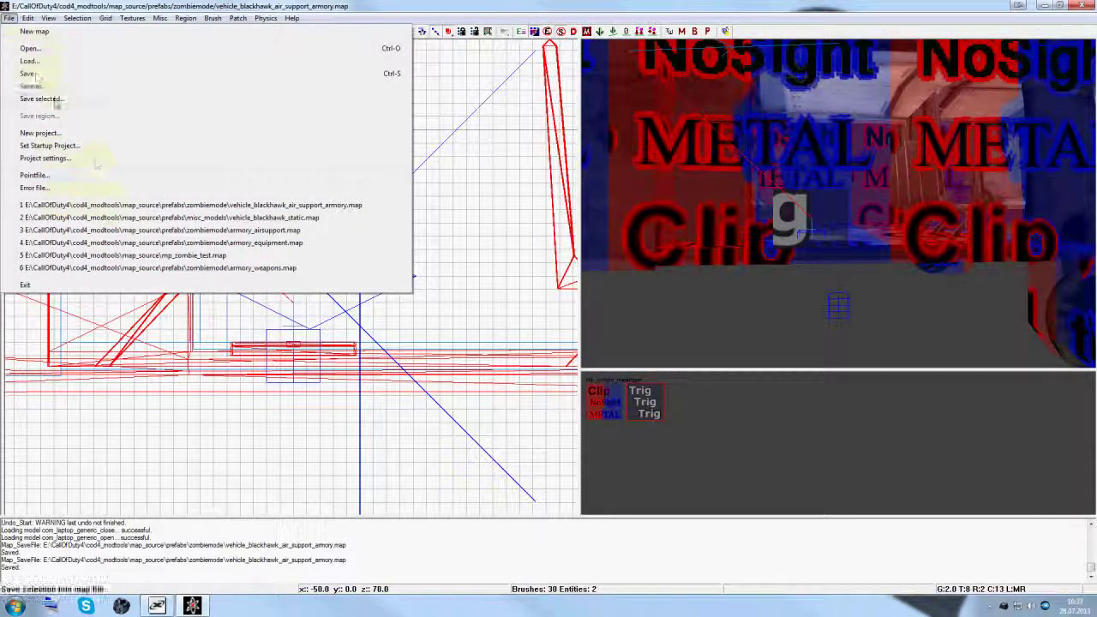
pyautogui.click(39, 48)
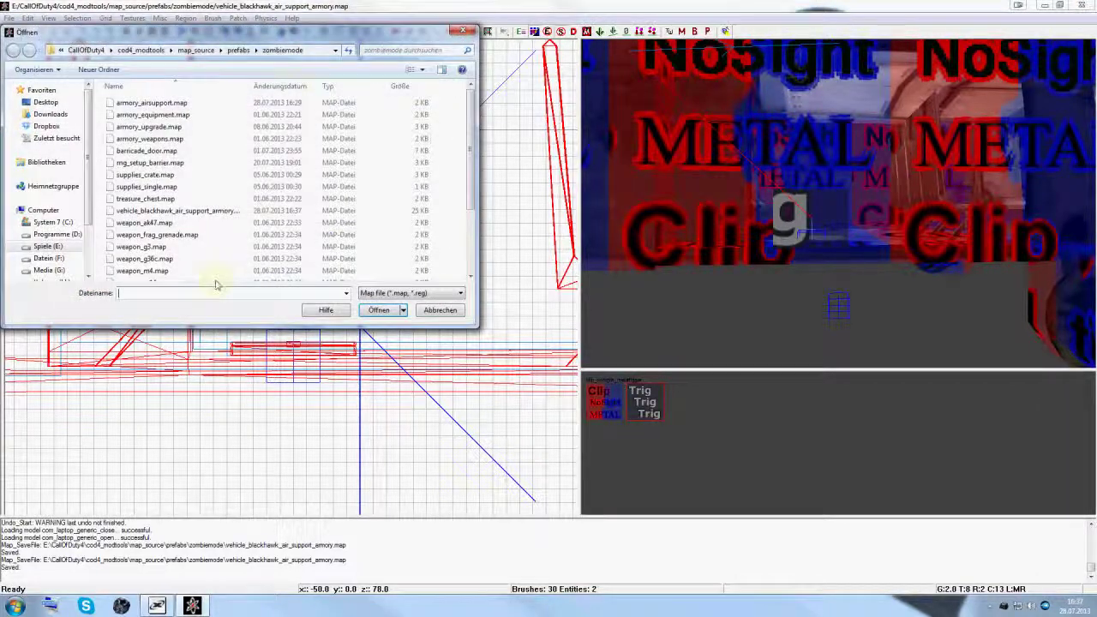
pyautogui.click(148, 150)
pyautogui.click(378, 311)
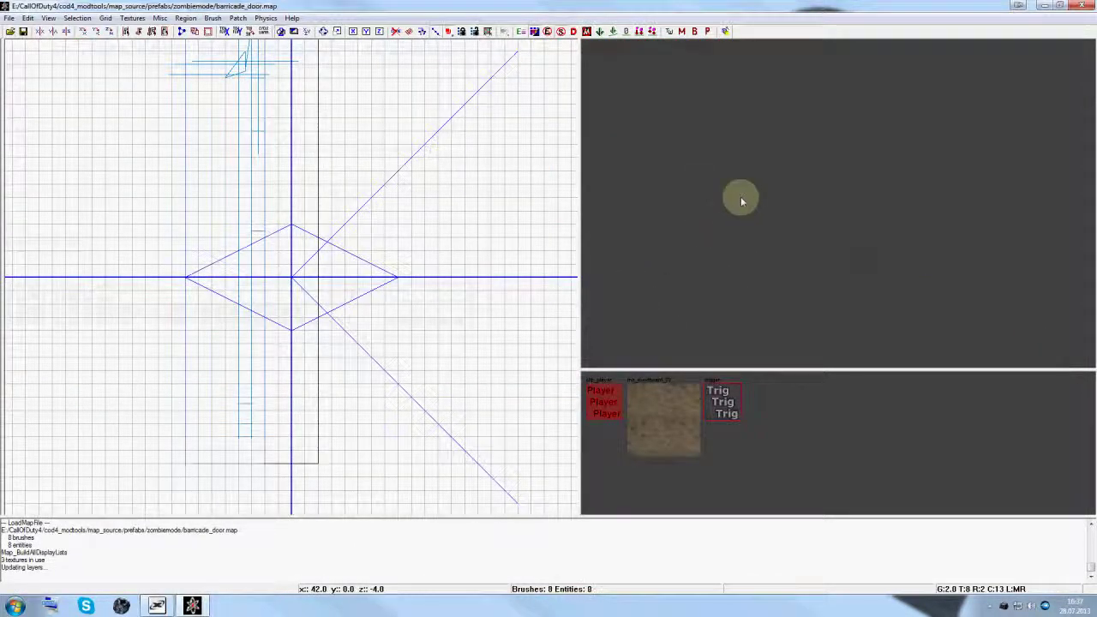
# - Move the barricade's trigger well clear of the boards and check its entity keys
pyautogui.moveTo(741, 198); pyautogui.dragTo(740, 199, button='right')
pyautogui.keyDown('shift'); pyautogui.click(728, 198); pyautogui.keyUp('shift')
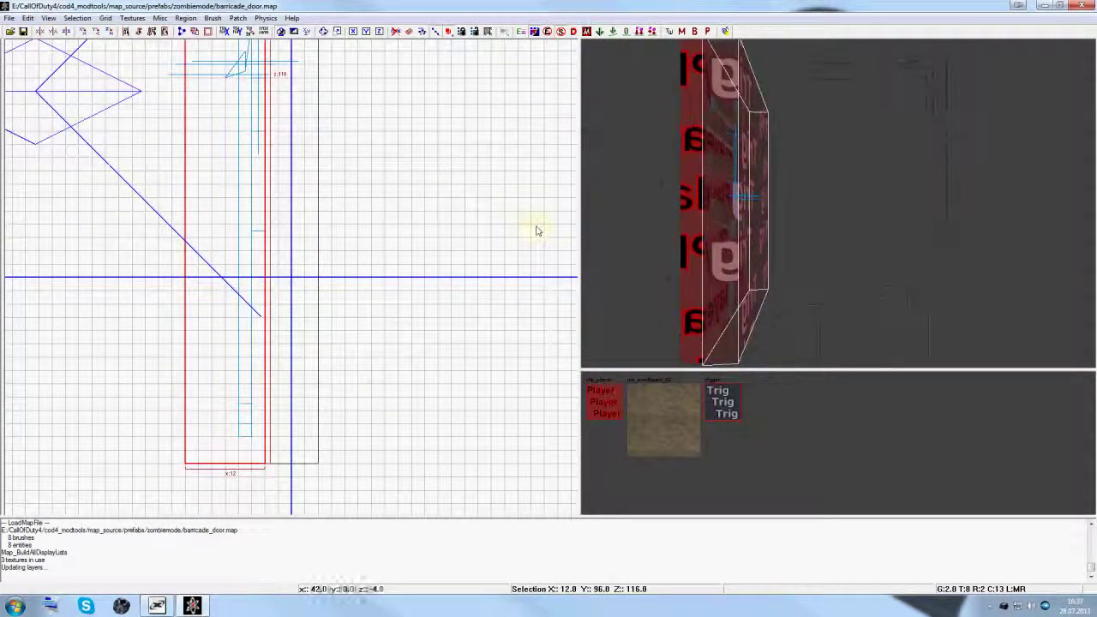
pyautogui.scroll(-5, 294, 236)
pyautogui.moveTo(271, 221); pyautogui.dragTo(72, 216)
pyautogui.moveTo(803, 152); pyautogui.dragTo(861, 197, button='right')
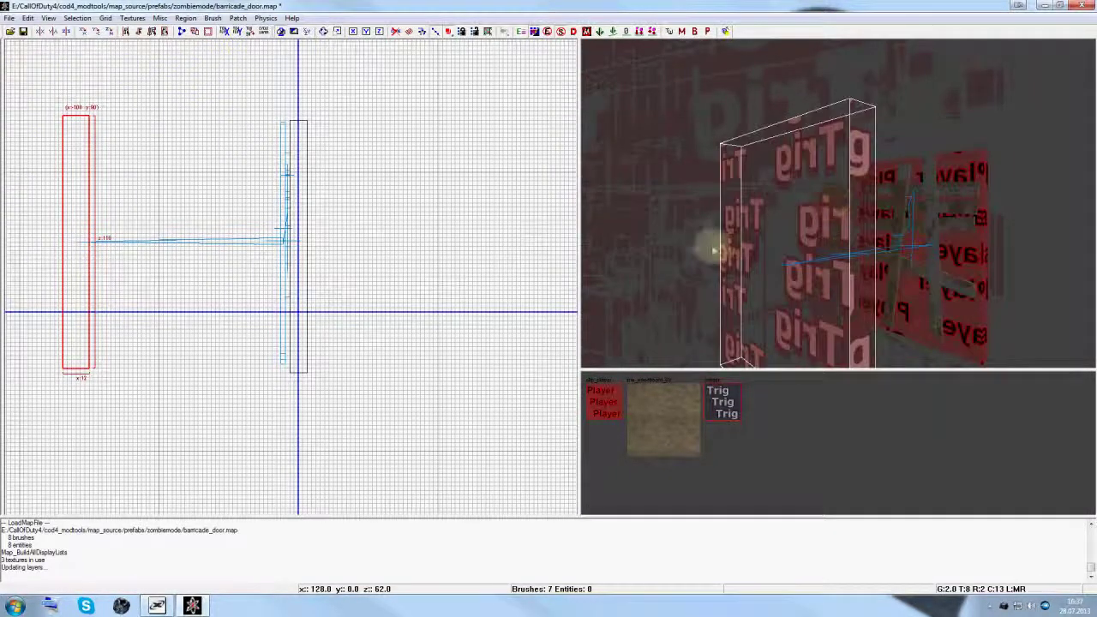
pyautogui.press('n')
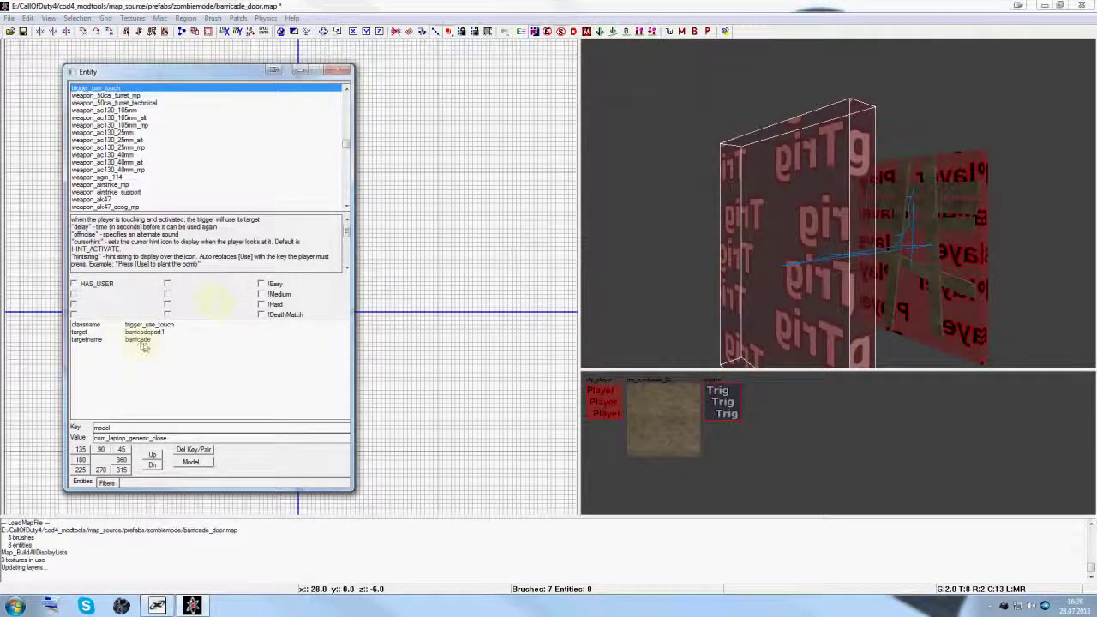
pyautogui.press('n')
# - Examine the entity keys of an upright barricade board and select its neighbouring board
pyautogui.moveTo(753, 277); pyautogui.dragTo(759, 271, button='right')
pyautogui.press('Escape')
pyautogui.keyDown('shift'); pyautogui.click(805, 283); pyautogui.keyUp('shift')
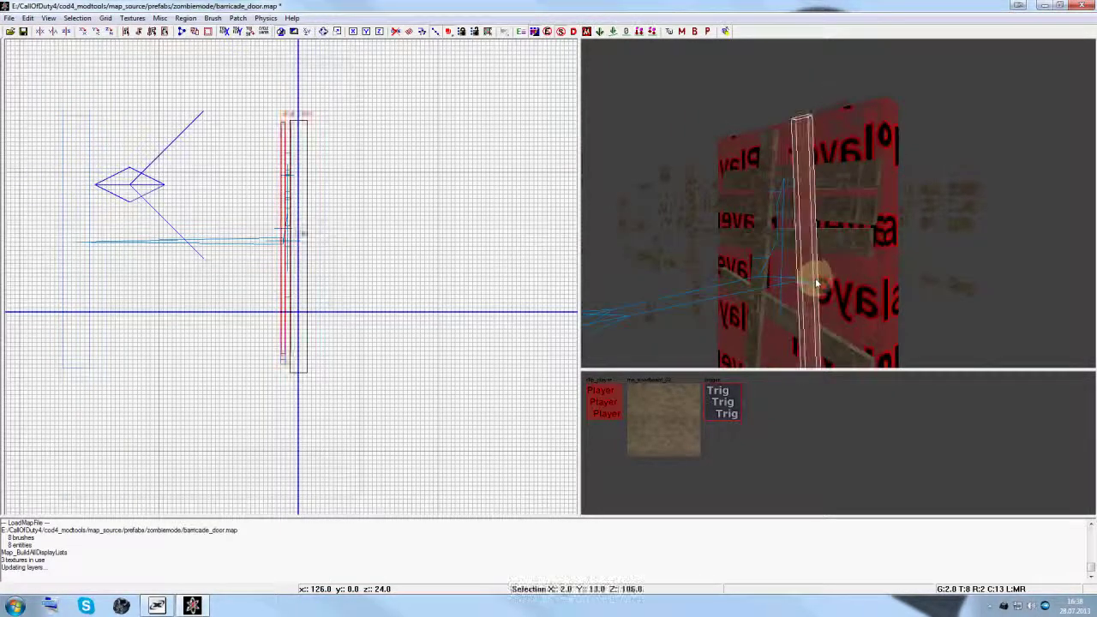
pyautogui.press('n')
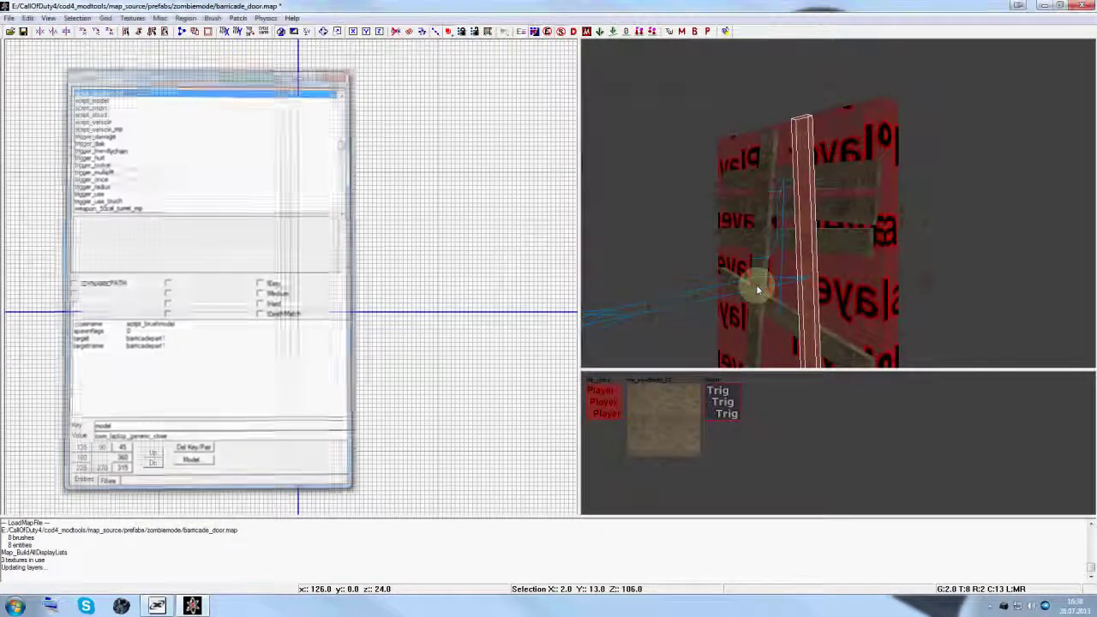
pyautogui.press('Escape')
pyautogui.keyDown('shift'); pyautogui.click(756, 276); pyautogui.keyUp('shift')
pyautogui.press('Escape')
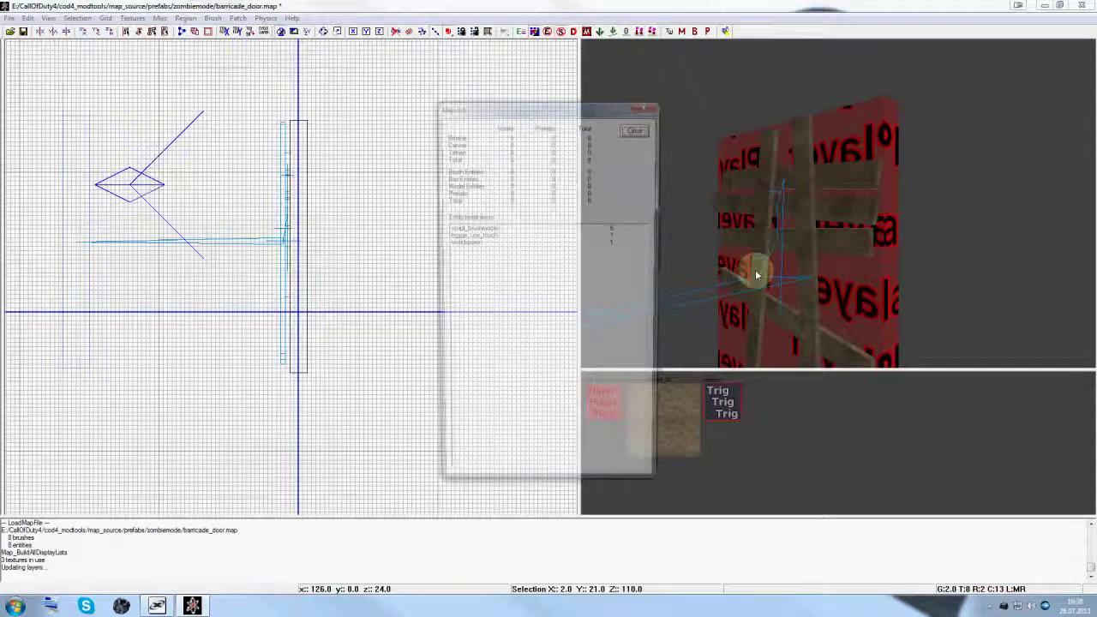
# - Review the barricade prefab's map info and its worldspawn entity keys
pyautogui.press('m')
pyautogui.click(638, 129)
pyautogui.press('n')
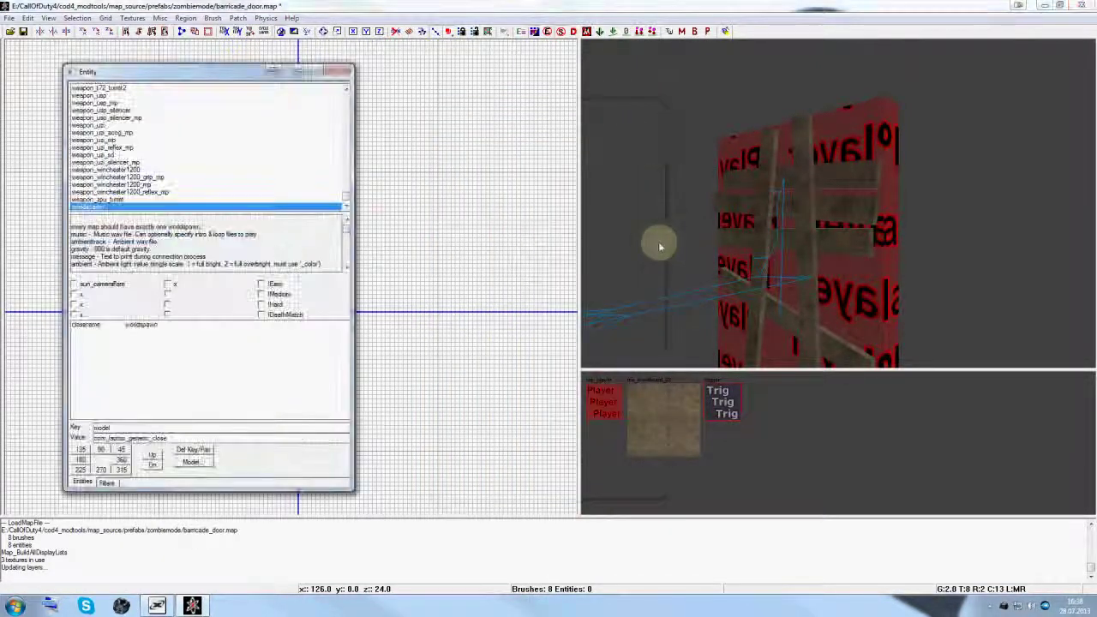
pyautogui.moveTo(666, 226); pyautogui.dragTo(667, 228, button='right')
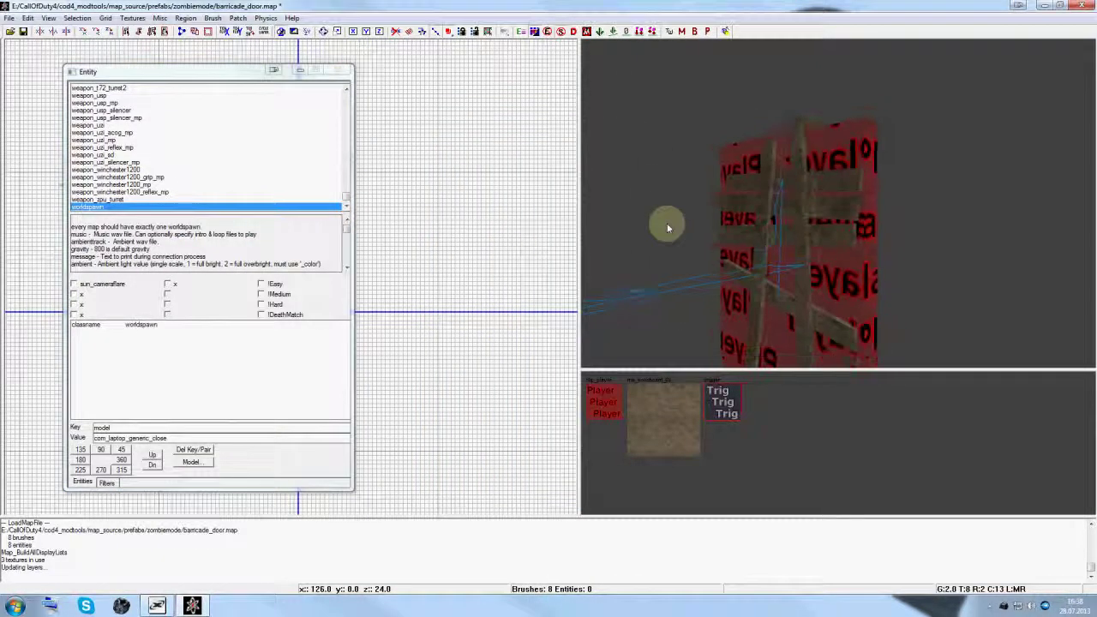
pyautogui.press('n')
pyautogui.click(201, 74)
pyautogui.press('Escape')
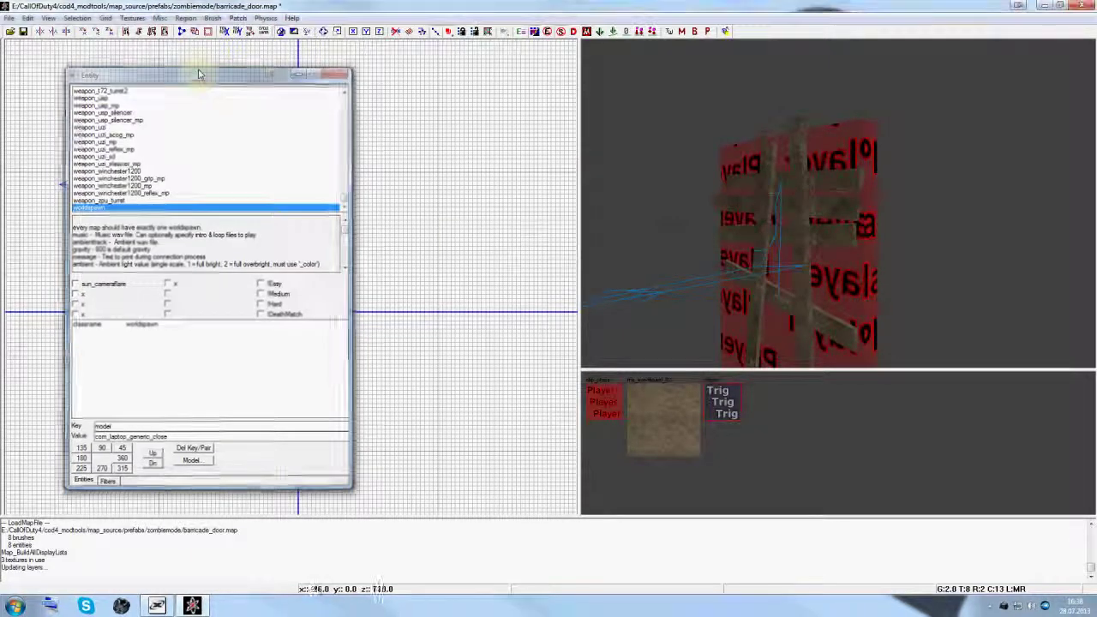
# - Select the barricade's trigger again to review its class, target and targetname, and view the boards up close
pyautogui.moveTo(629, 161); pyautogui.dragTo(664, 188, button='right')
pyautogui.moveTo(711, 218); pyautogui.dragTo(714, 220, button='right')
pyautogui.keyDown('shift'); pyautogui.click(641, 245); pyautogui.keyUp('shift')
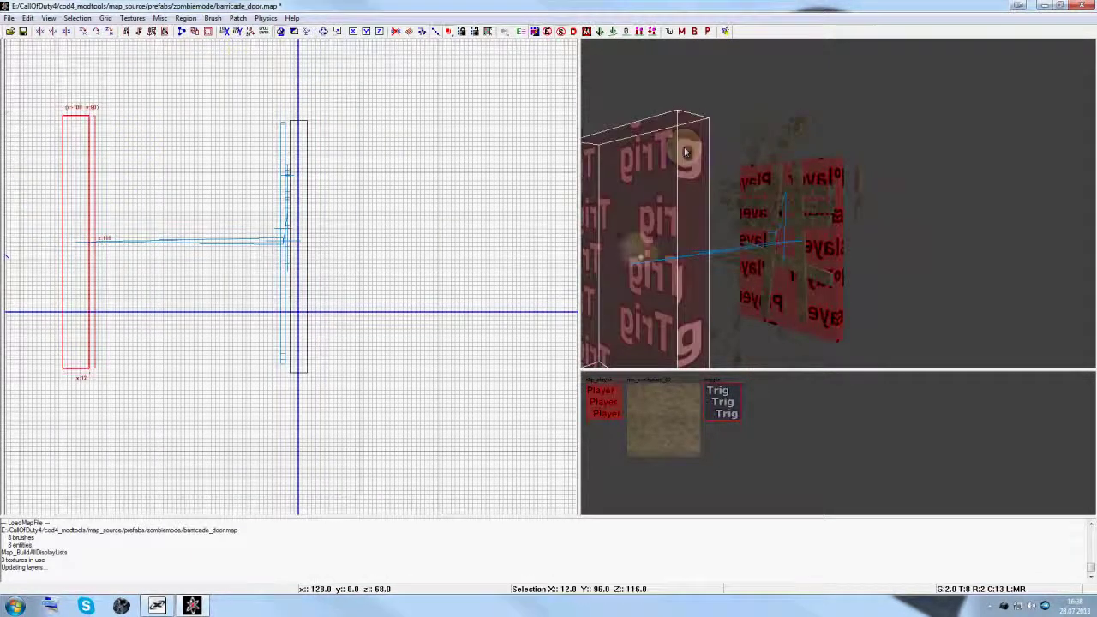
pyautogui.press('n')
pyautogui.press('Escape')
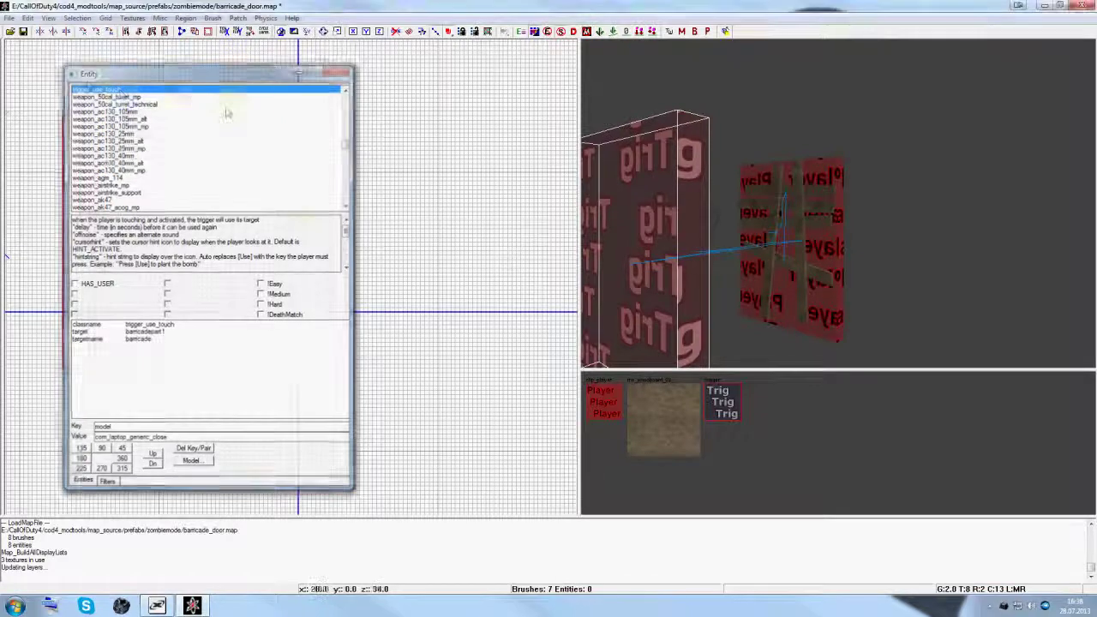
pyautogui.moveTo(621, 151); pyautogui.dragTo(710, 221, button='right')
pyautogui.press('h')
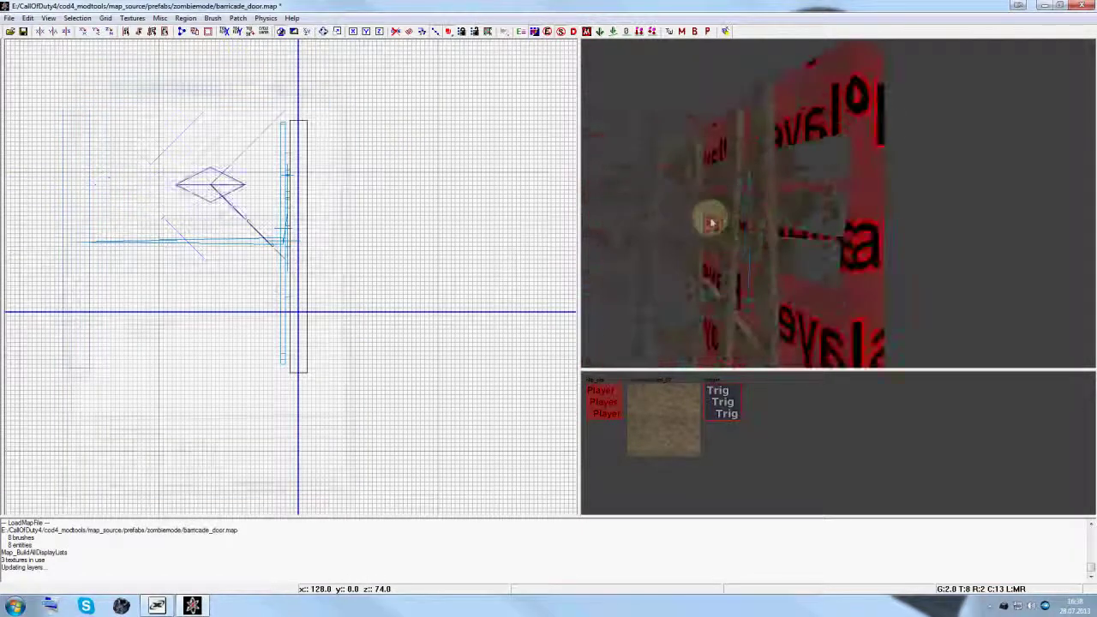
# - Select the barricade's upright boards and crossboards one after another to see how they are arranged, and clear the selection
pyautogui.keyDown('shift'); pyautogui.click(765, 248); pyautogui.keyUp('shift')
pyautogui.keyDown('shift'); pyautogui.click(735, 249); pyautogui.keyUp('shift')
pyautogui.keyDown('shift'); pyautogui.click(737, 255); pyautogui.keyUp('shift')
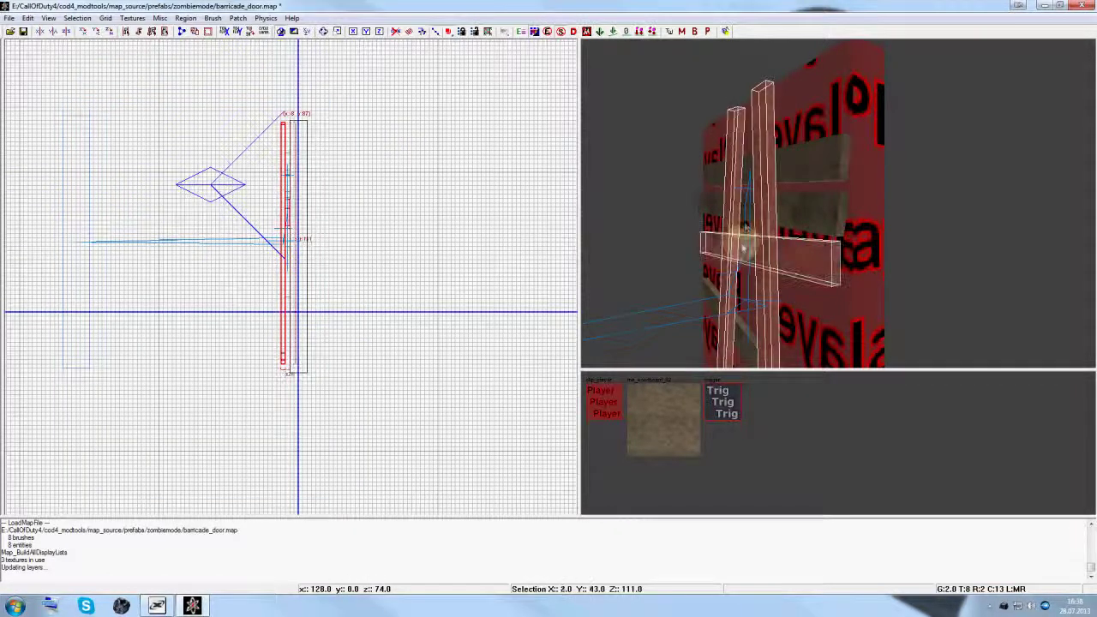
pyautogui.keyDown('shift'); pyautogui.click(742, 214); pyautogui.keyUp('shift')
pyautogui.keyDown('shift'); pyautogui.click(742, 163); pyautogui.keyUp('shift')
pyautogui.keyDown('shift'); pyautogui.click(741, 337); pyautogui.keyUp('shift')
pyautogui.moveTo(775, 309); pyautogui.dragTo(775, 319, button='right')
pyautogui.press('Escape')
# - Select the player-clip brush behind the boards and check its entity keys
pyautogui.keyDown('shift'); pyautogui.click(822, 252); pyautogui.keyUp('shift')
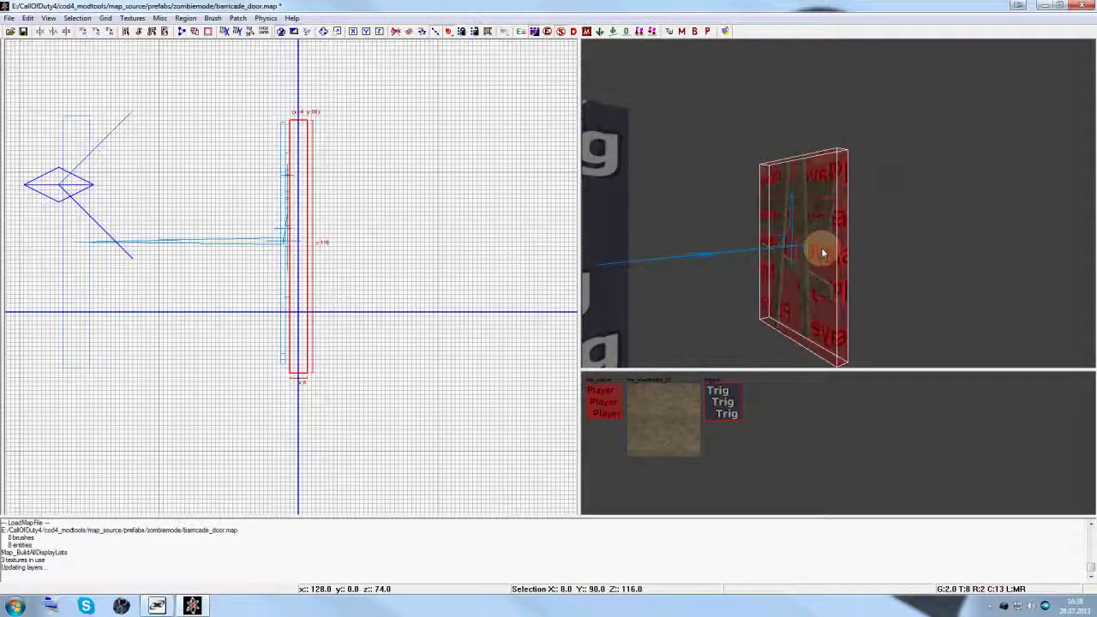
pyautogui.press('n')
pyautogui.press('Escape')
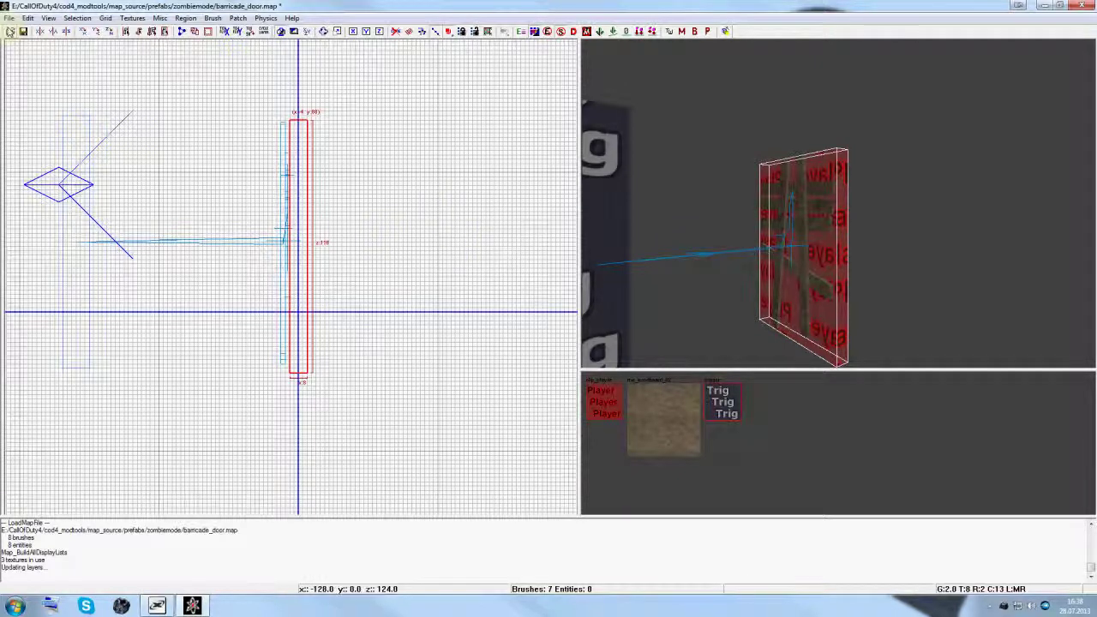
# - Start a new map, discarding the changes to the barricade door prefab and without copying the selection
pyautogui.click(8, 17)
pyautogui.click(26, 34)
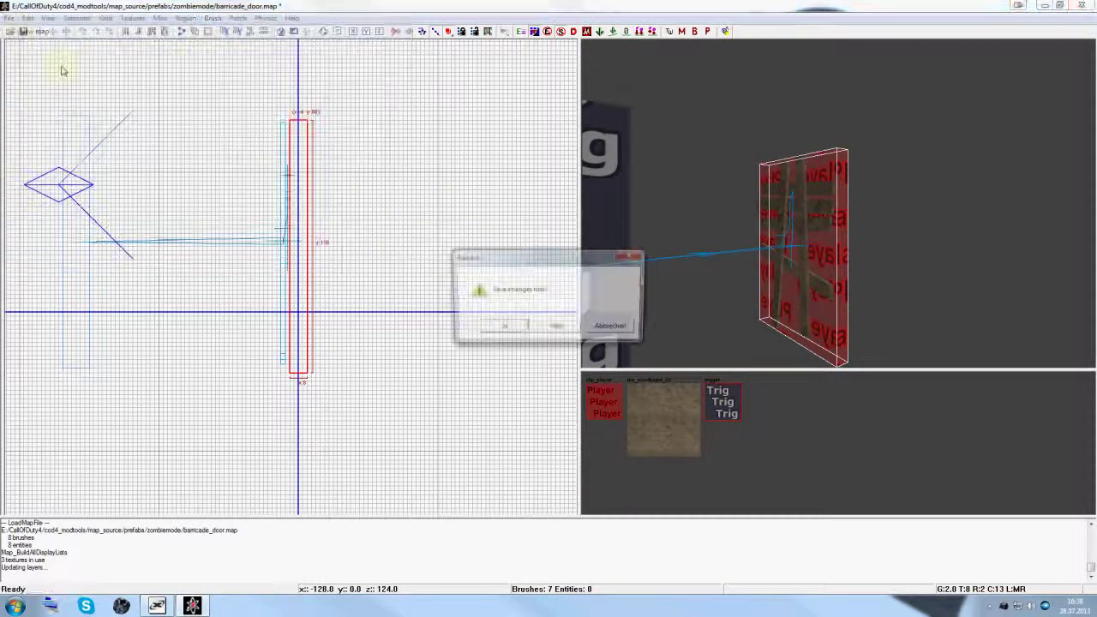
pyautogui.click(556, 328)
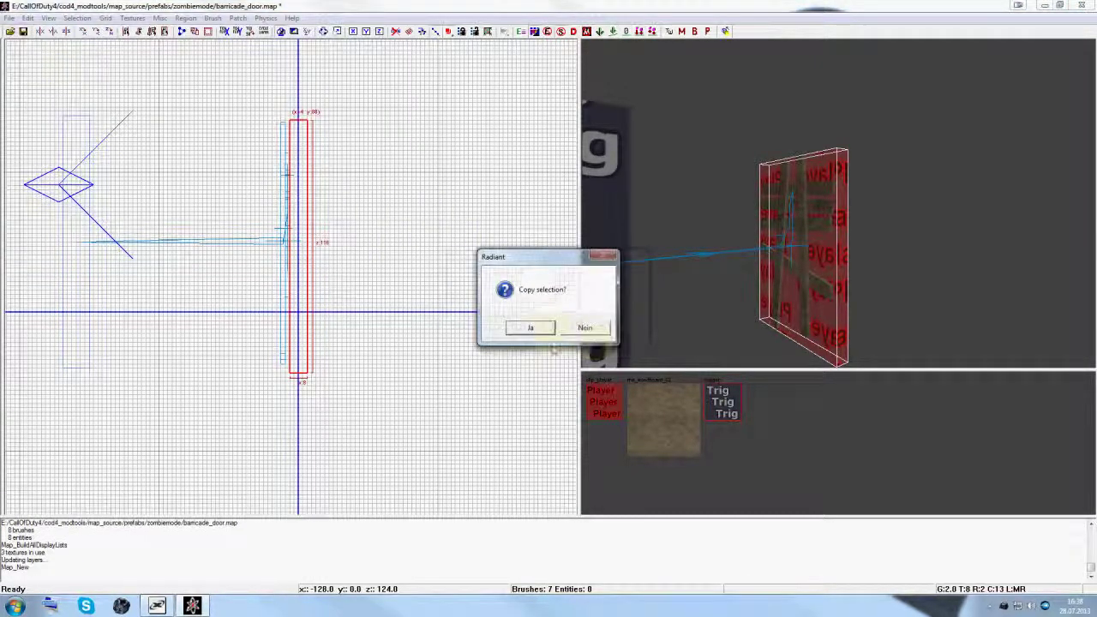
pyautogui.click(578, 327)
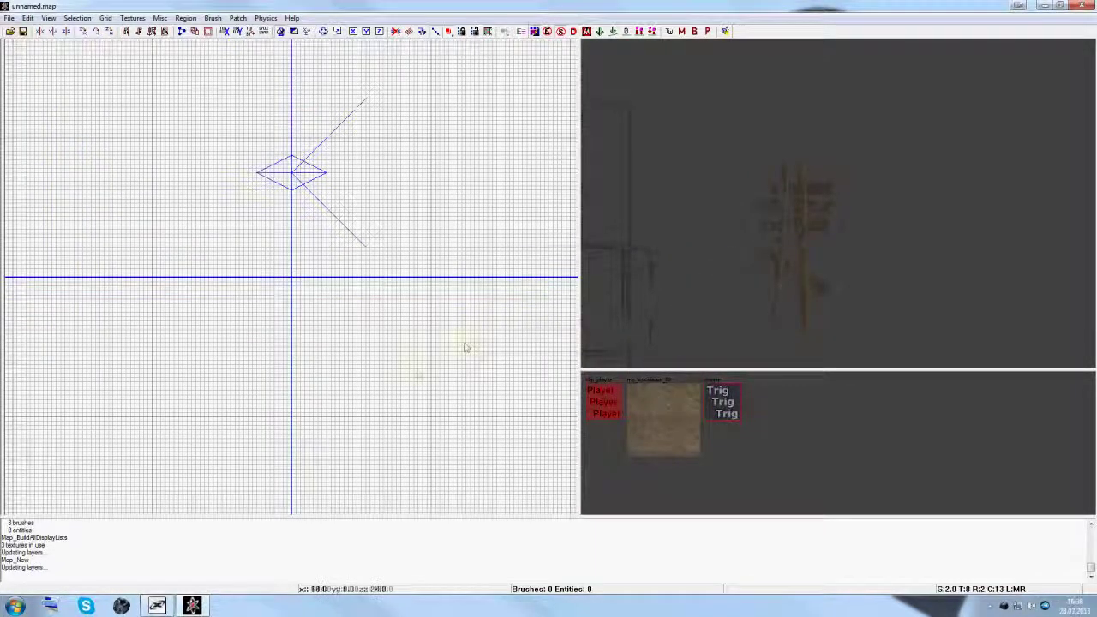
# - Draw a player-clip brush 8 units wide and 128 units high at the origin in the front view
pyautogui.scroll(-5, 318, 225)
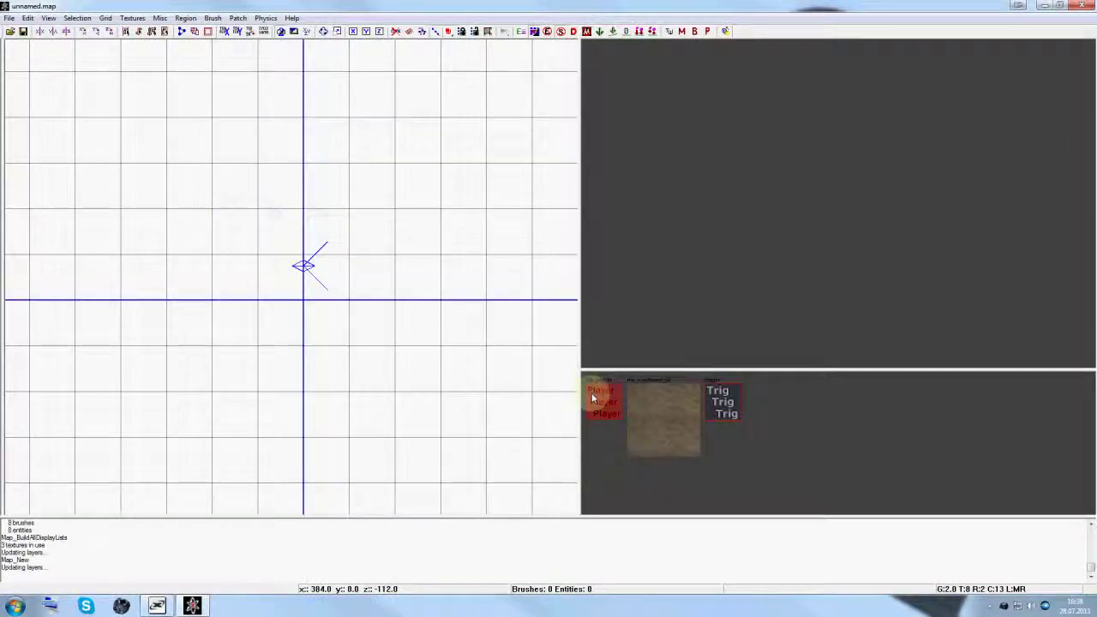
pyautogui.scroll(4, 379, 350)
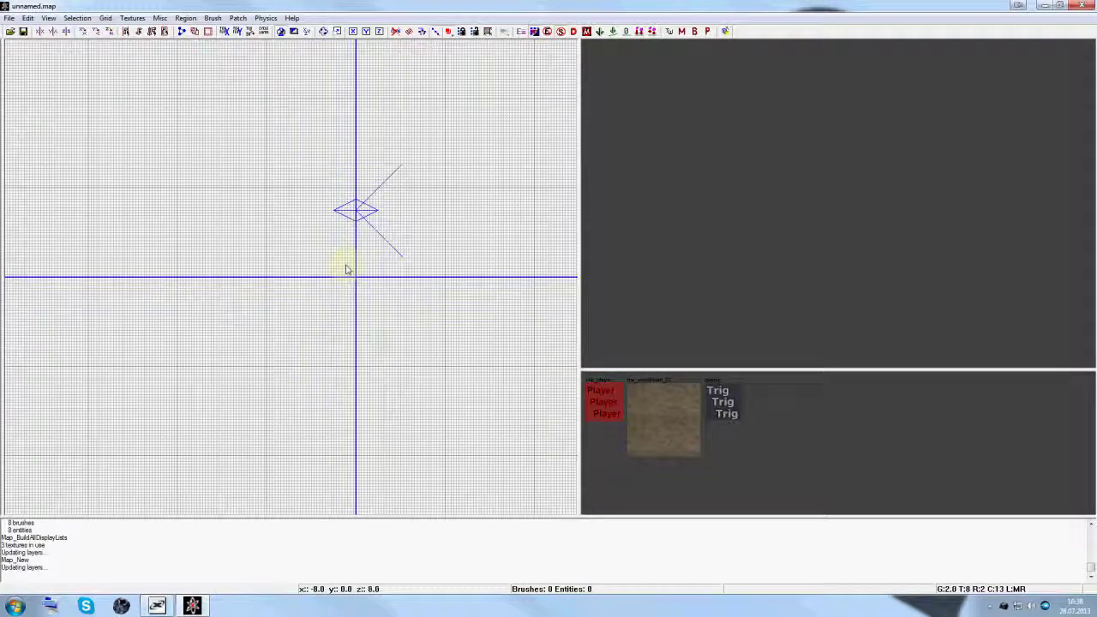
pyautogui.scroll(2, 404, 265)
pyautogui.moveTo(318, 168)
pyautogui.mouseDown()
pyautogui.moveTo(345, 289)
pyautogui.moveTo(322, 400)
pyautogui.mouseUp()
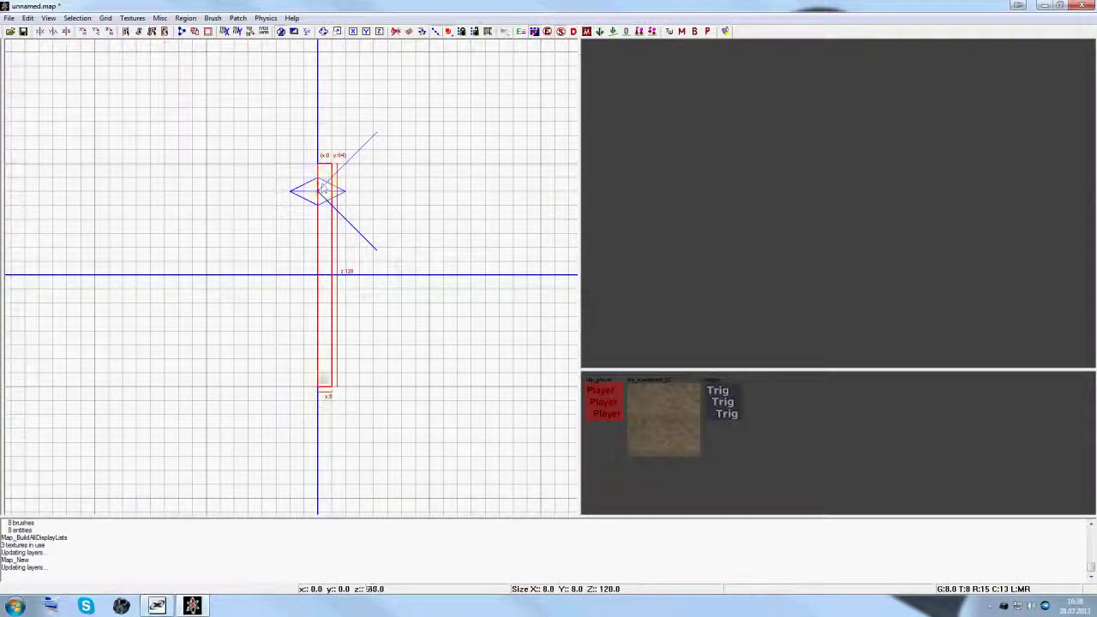
pyautogui.moveTo(683, 273)
pyautogui.mouseDown(button='right')
pyautogui.moveTo(691, 292)
pyautogui.moveTo(683, 275)
pyautogui.mouseUp(button='right')
# - Stretch the clip brush in the side view into a wall 128 units wide along Y, starting at the origin
pyautogui.hotkey('ctrl', 'Tab')
pyautogui.scroll(-2, 356, 281)
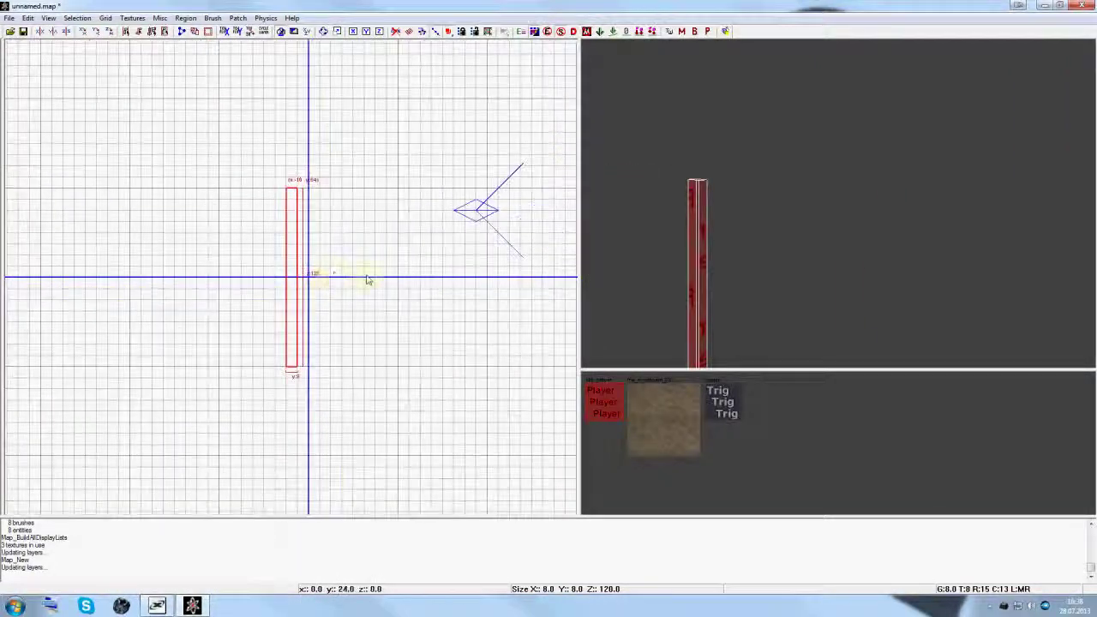
pyautogui.moveTo(341, 277); pyautogui.dragTo(480, 279)
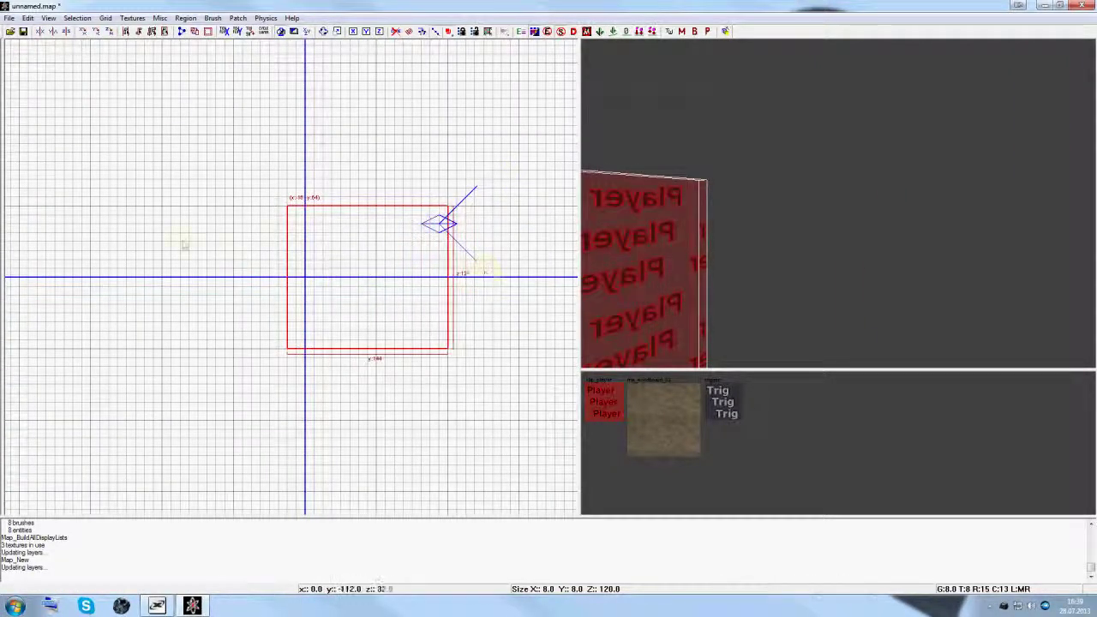
pyautogui.moveTo(182, 243); pyautogui.dragTo(204, 244)
pyautogui.hotkey('ctrl', 'Tab')
pyautogui.moveTo(353, 265); pyautogui.dragTo(365, 279, button='right')
pyautogui.press('Escape')
pyautogui.moveTo(695, 298)
pyautogui.mouseDown(button='right')
pyautogui.moveTo(704, 312)
pyautogui.moveTo(695, 301)
pyautogui.moveTo(718, 279)
pyautogui.moveTo(787, 269)
pyautogui.mouseUp(button='right')
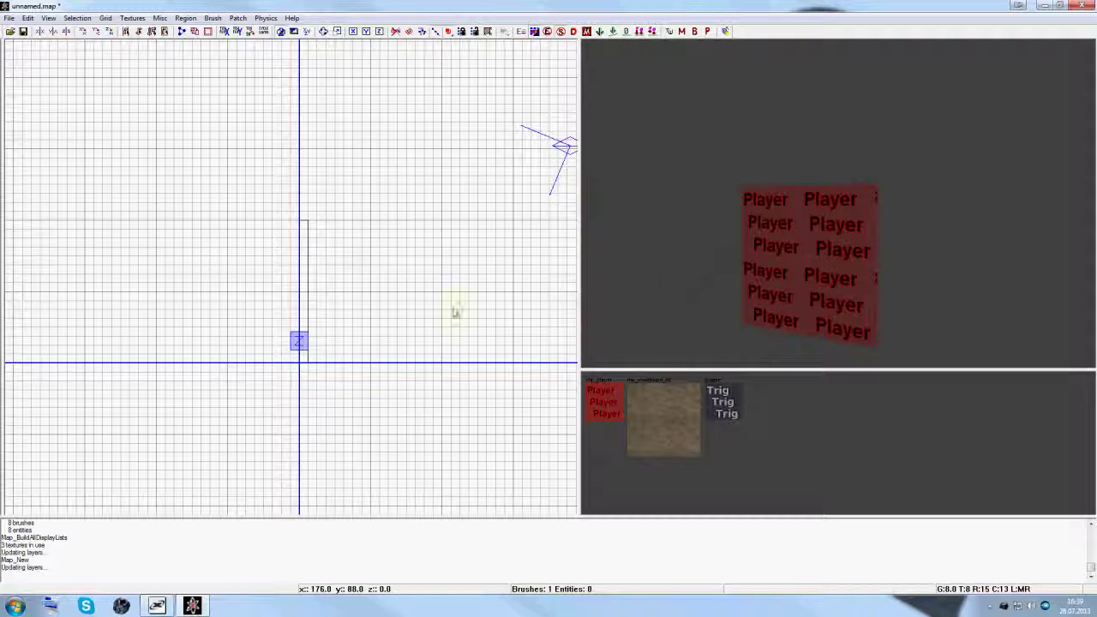
# - Lengthen the player-clip wall to 256 units along Y in the top view, with a thickness of 8 units
pyautogui.keyDown('shift'); pyautogui.click(802, 323); pyautogui.keyUp('shift')
pyautogui.moveTo(263, 396); pyautogui.dragTo(282, 345, button='right')
pyautogui.moveTo(322, 212); pyautogui.dragTo(293, 310, button='right')
pyautogui.moveTo(304, 157); pyautogui.dragTo(304, 100)
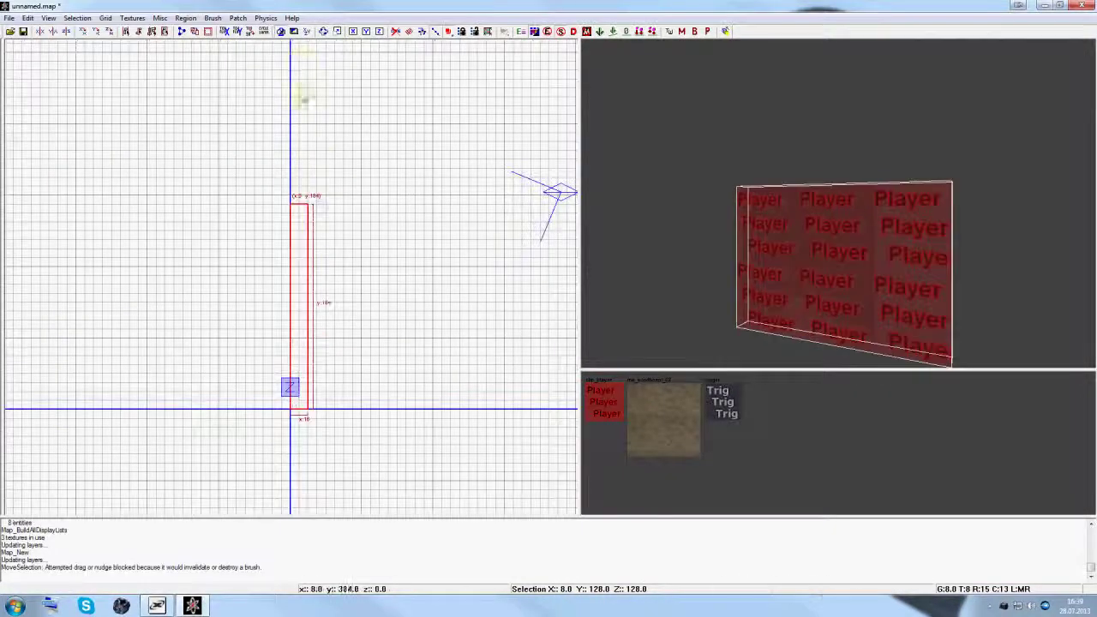
pyautogui.moveTo(294, 177)
pyautogui.mouseDown()
pyautogui.moveTo(274, 97)
pyautogui.moveTo(342, 179)
pyautogui.mouseUp()
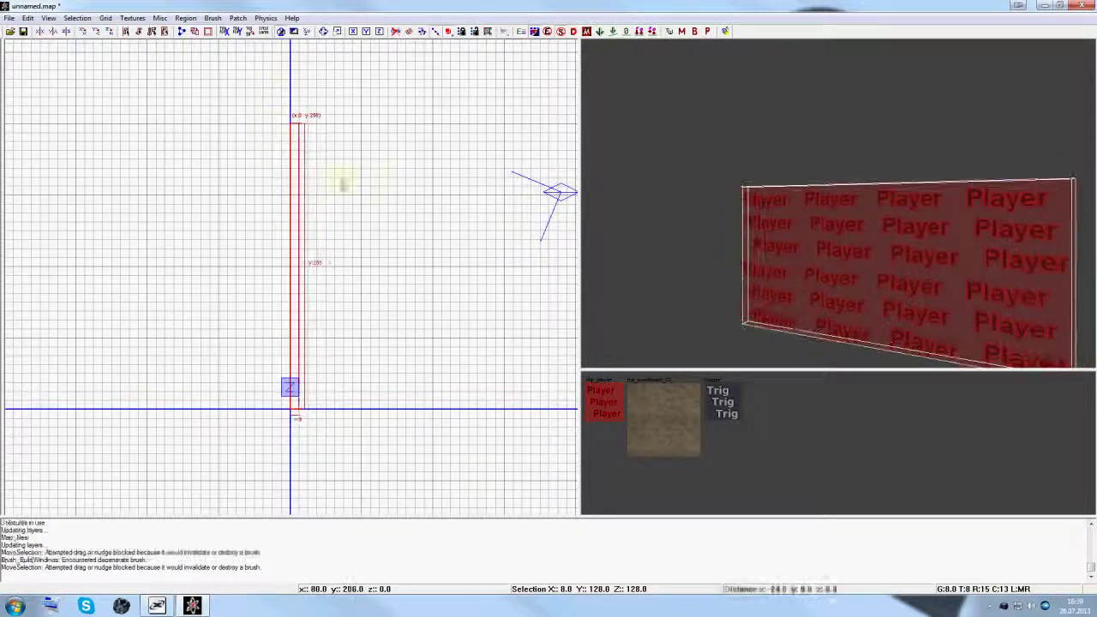
pyautogui.moveTo(883, 244); pyautogui.dragTo(883, 245, button='right')
pyautogui.press('Escape')
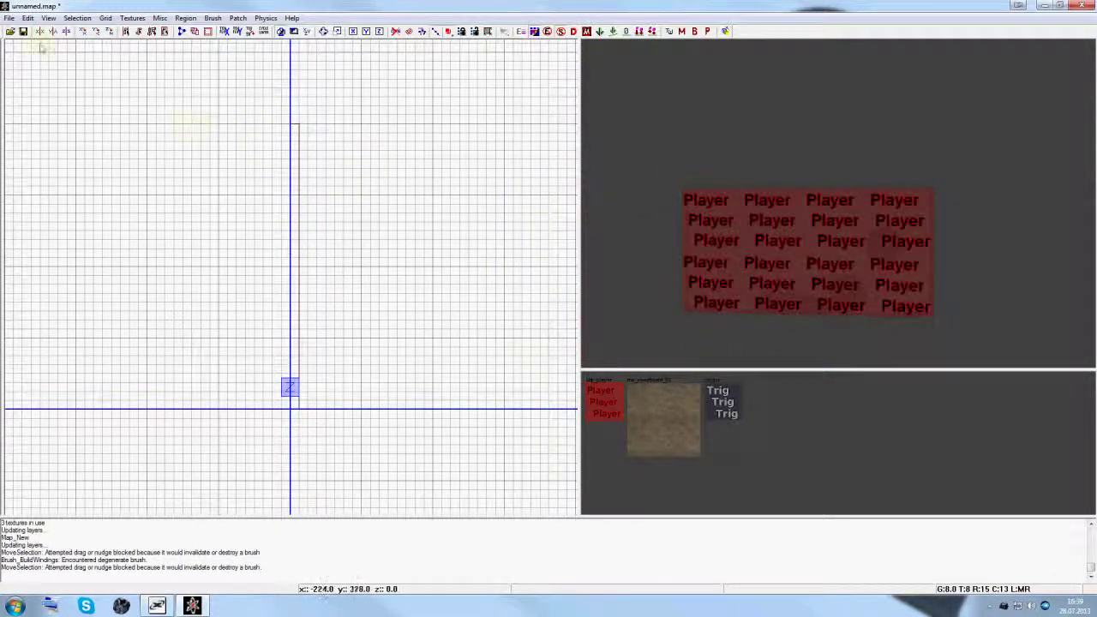
# - Draw a trigger-textured brush 16 units thick, 256 long and 128 high directly against the player-clip wall
pyautogui.moveTo(371, 255); pyautogui.dragTo(339, 296, button='right')
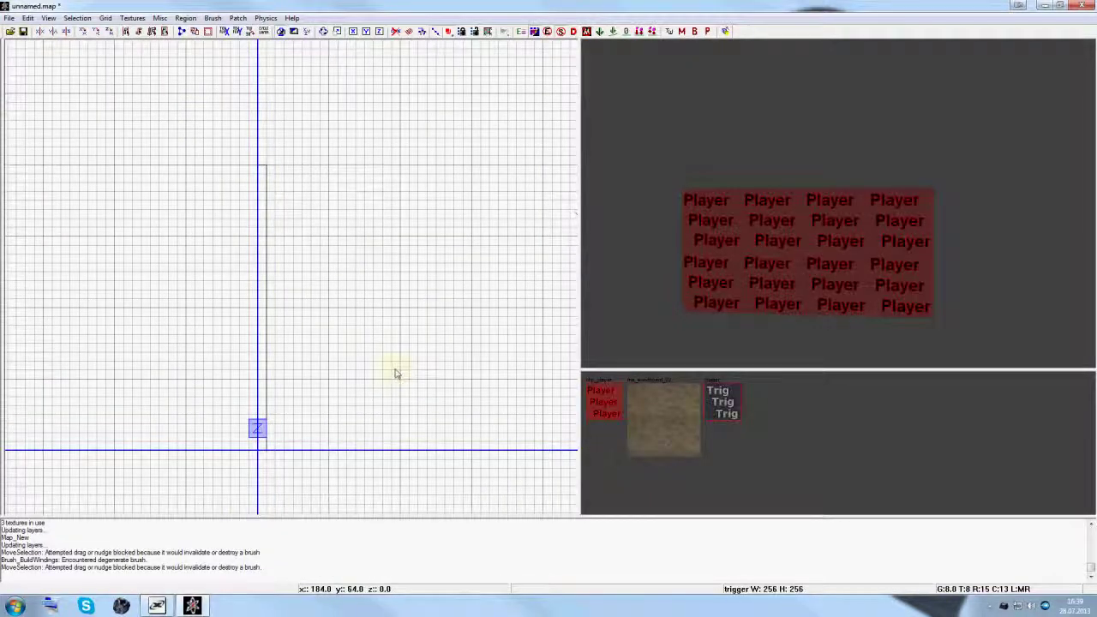
pyautogui.moveTo(262, 170)
pyautogui.mouseDown()
pyautogui.moveTo(245, 172)
pyautogui.moveTo(233, 473)
pyautogui.mouseUp()
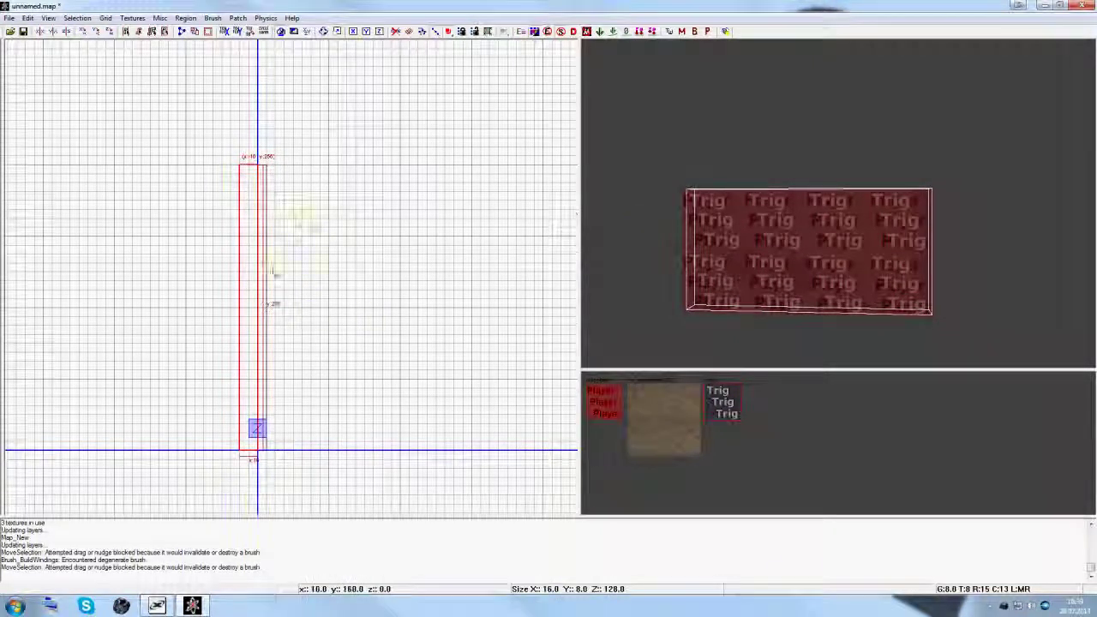
pyautogui.moveTo(273, 271); pyautogui.dragTo(276, 293, button='right')
pyautogui.moveTo(248, 256); pyautogui.dragTo(186, 245)
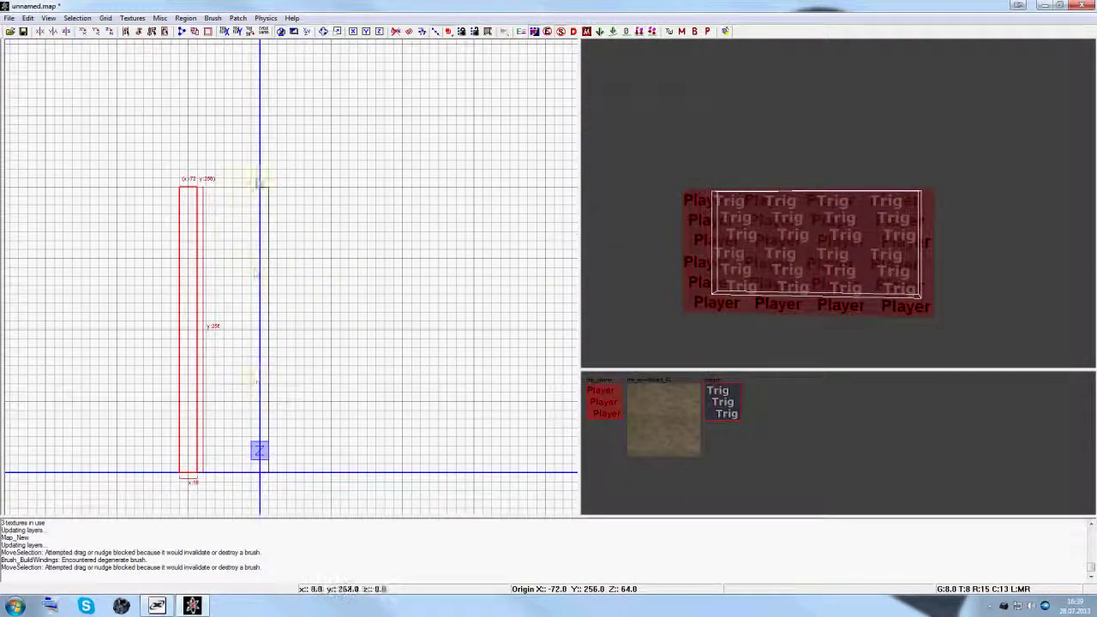
pyautogui.moveTo(189, 410); pyautogui.dragTo(255, 400)
pyautogui.press('Escape')
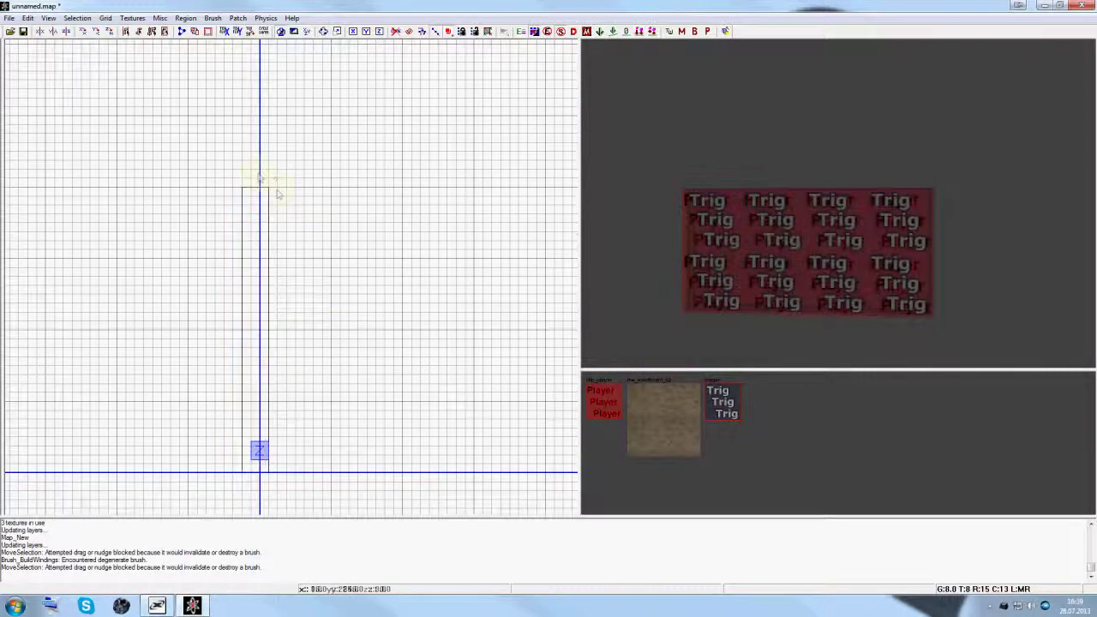
# - Draw a wood-textured block at each end of the clip wall and inspect them beside the trigger
pyautogui.click(668, 409)
pyautogui.moveTo(250, 96)
pyautogui.mouseDown()
pyautogui.moveTo(280, 144)
pyautogui.moveTo(279, 189)
pyautogui.mouseUp()
pyautogui.press('Escape')
pyautogui.moveTo(254, 467)
pyautogui.mouseDown()
pyautogui.moveTo(295, 552)
pyautogui.moveTo(280, 349)
pyautogui.moveTo(279, 369)
pyautogui.moveTo(282, 357)
pyautogui.mouseUp()
pyautogui.press('Escape')
pyautogui.moveTo(783, 259)
pyautogui.mouseDown(button='right')
pyautogui.moveTo(774, 274)
pyautogui.moveTo(783, 269)
pyautogui.moveTo(797, 291)
pyautogui.mouseUp(button='right')
pyautogui.keyDown('shift'); pyautogui.click(729, 322); pyautogui.keyUp('shift')
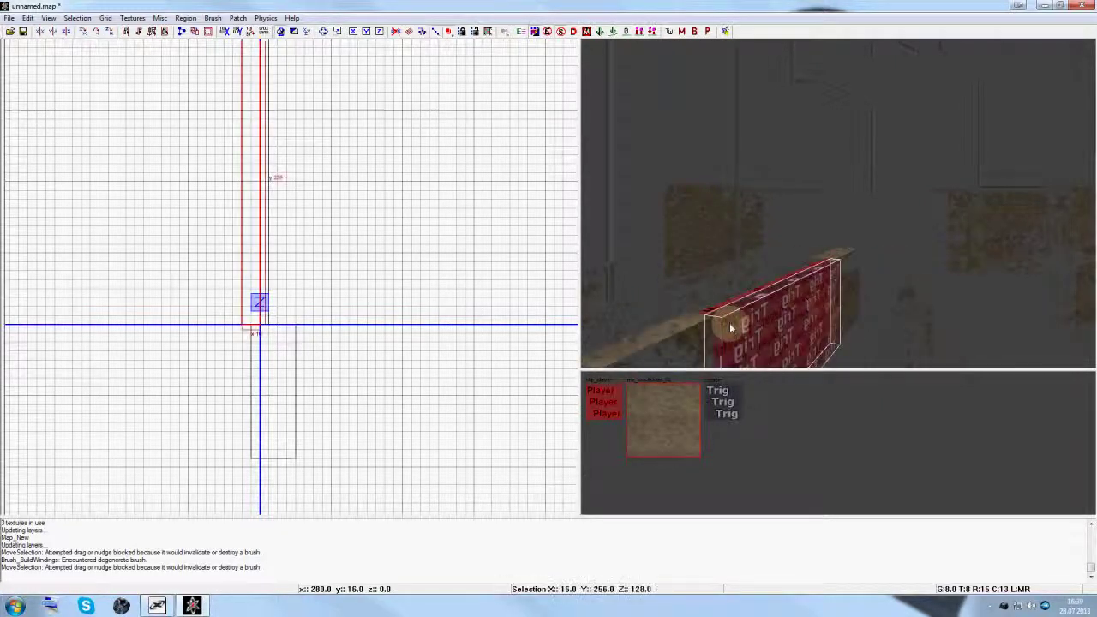
pyautogui.keyDown('shift'); pyautogui.click(680, 341); pyautogui.keyUp('shift')
pyautogui.press('Escape')
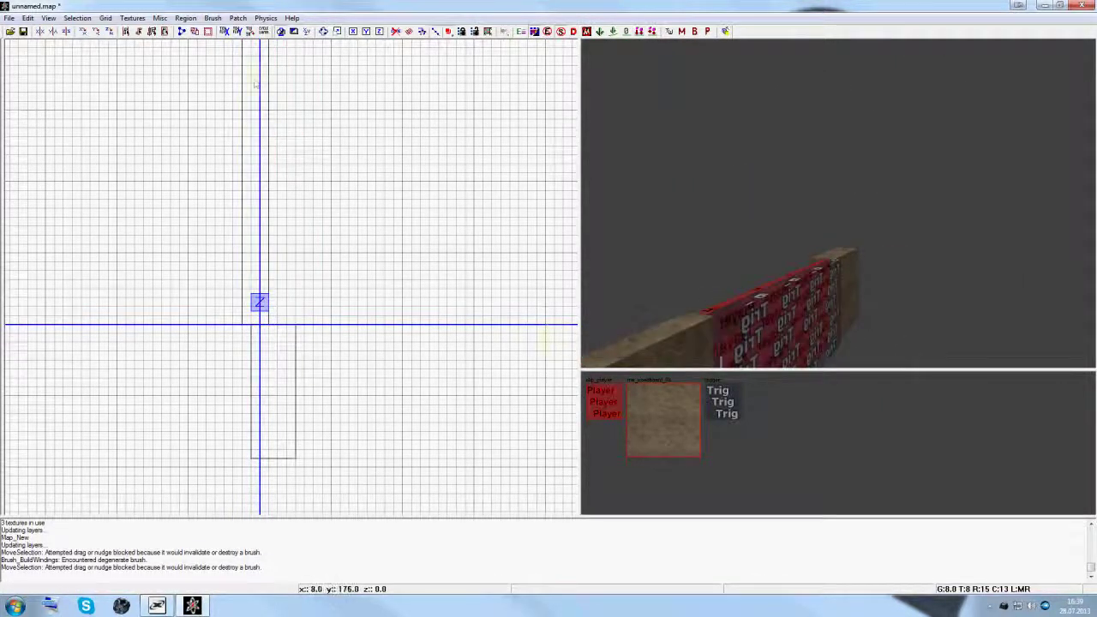
# - Select both wood-textured end blocks and delete them
pyautogui.keyDown('shift'); pyautogui.click(269, 371); pyautogui.keyUp('shift')
pyautogui.moveTo(344, 248); pyautogui.dragTo(359, 446, button='right')
pyautogui.keyDown('shift'); pyautogui.click(280, 167); pyautogui.keyUp('shift')
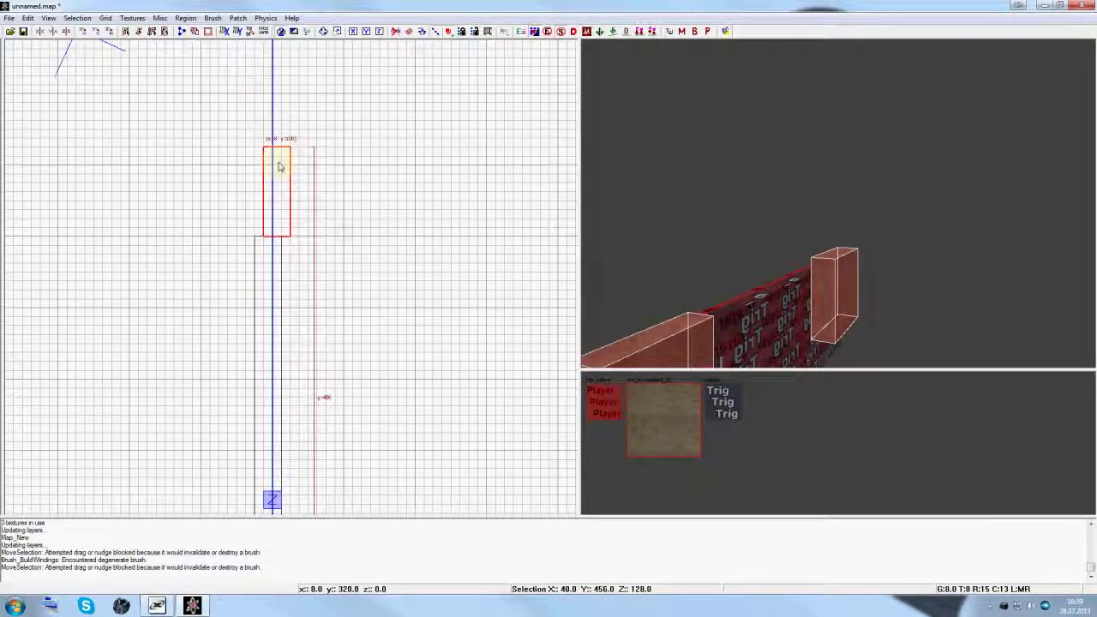
pyautogui.press('BackSpace')
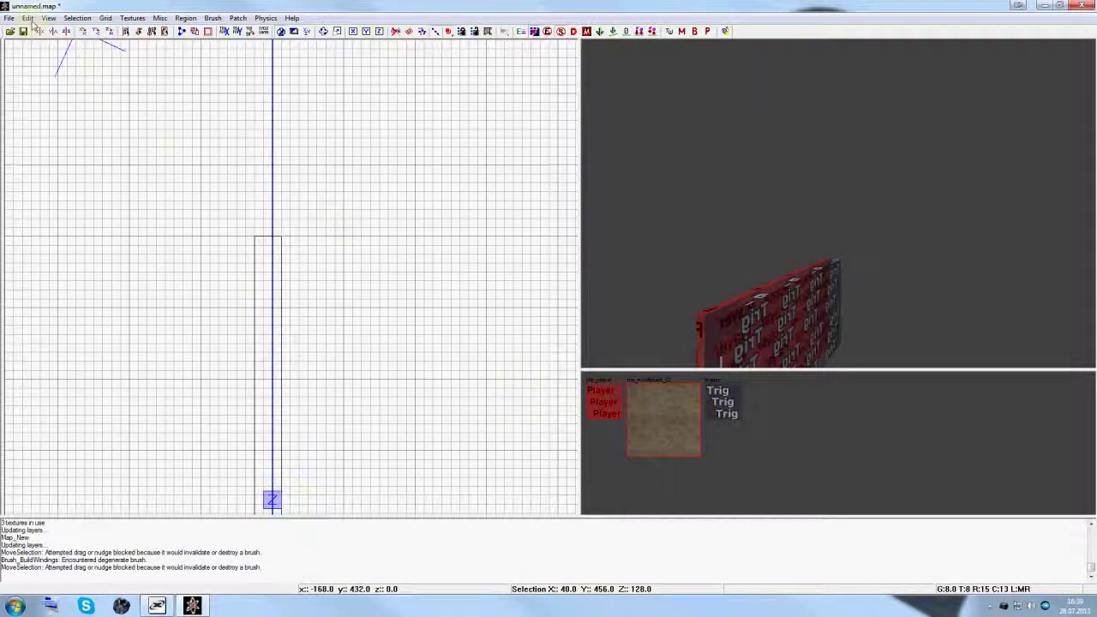
# - Create a script_model entity near the wall's far end and assign it the model bc_hesco_barrier_med
pyautogui.rightClick(199, 203)
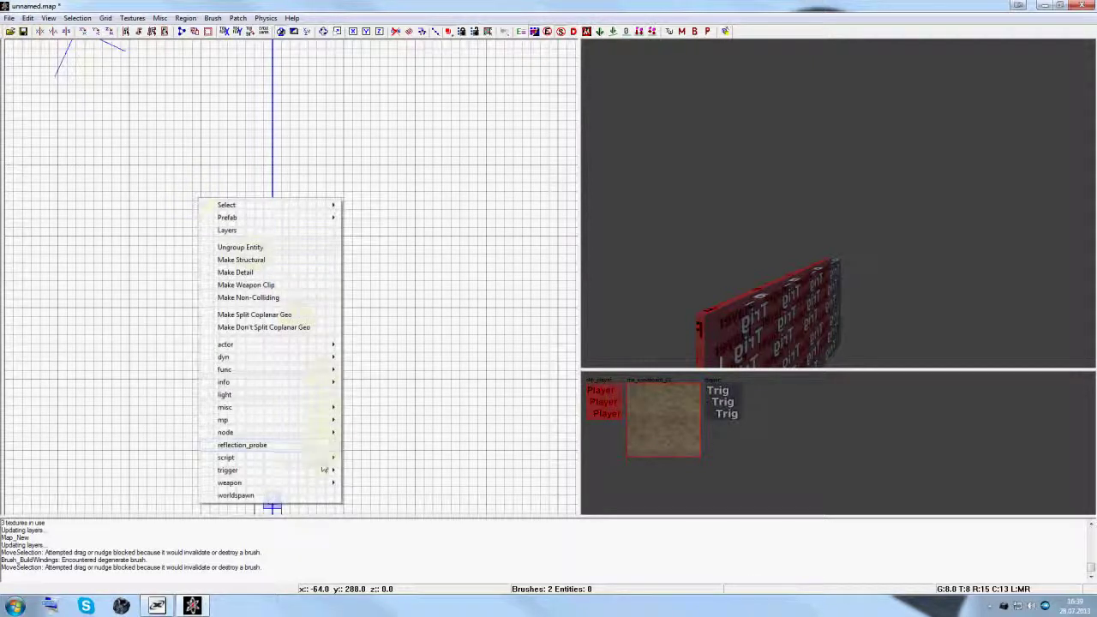
pyautogui.moveTo(323, 464)
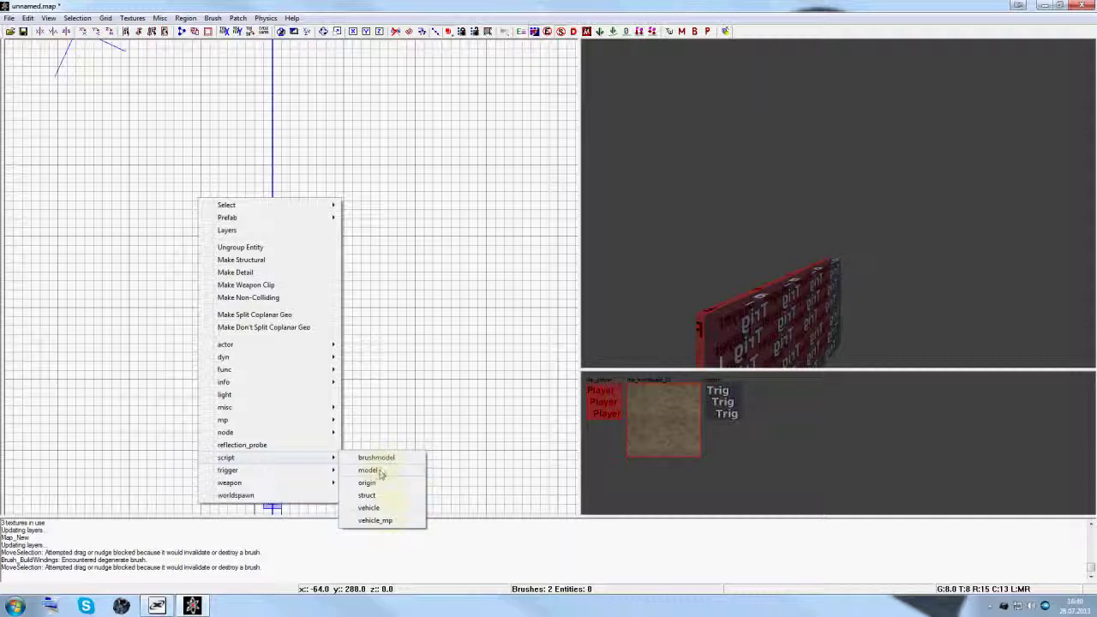
pyautogui.click(377, 474)
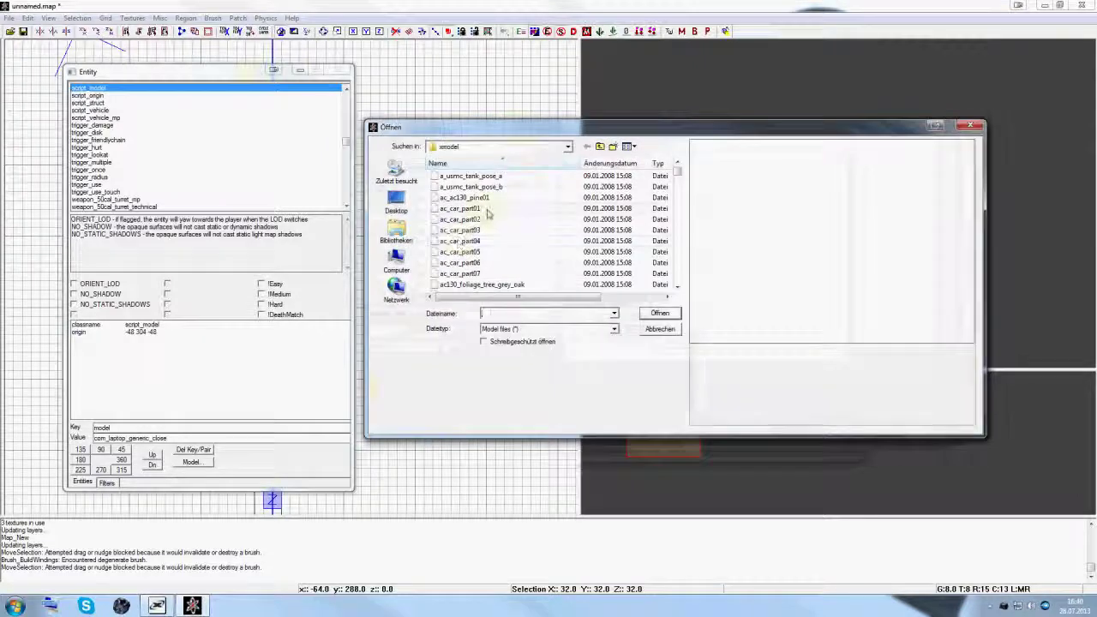
pyautogui.click(483, 209)
pyautogui.scroll(-10, 485, 214)
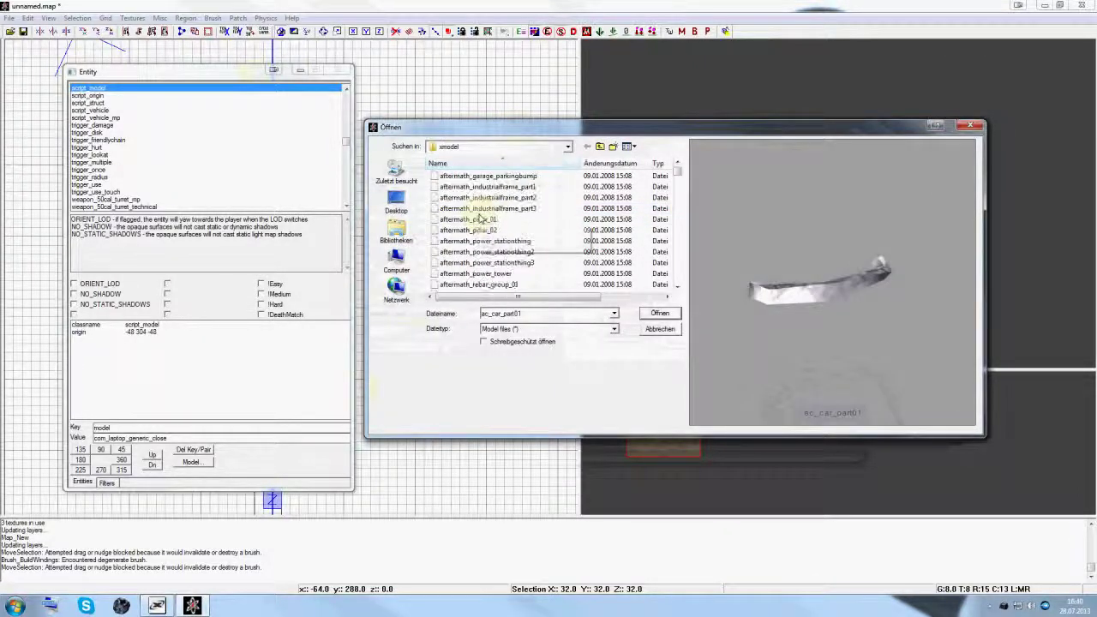
pyautogui.press('b')
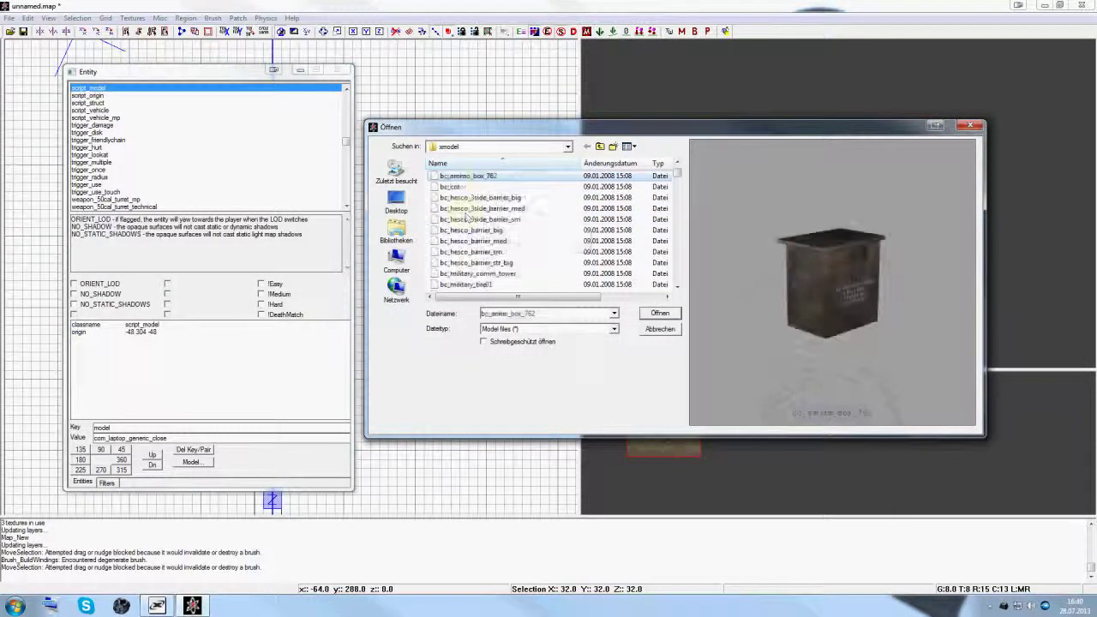
pyautogui.click(463, 198)
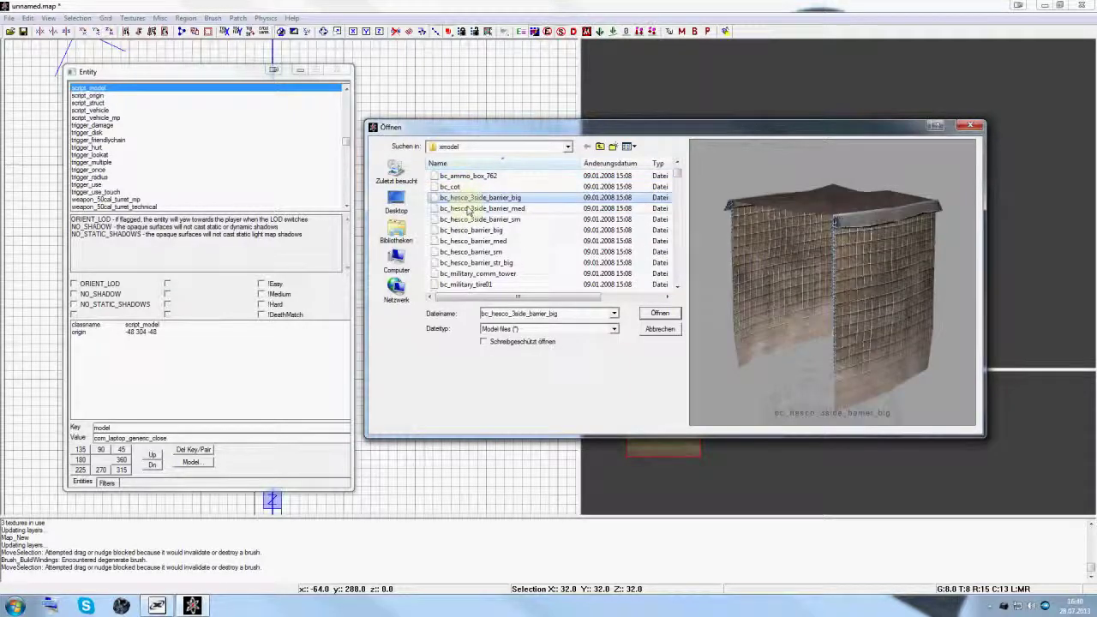
pyautogui.click(562, 231)
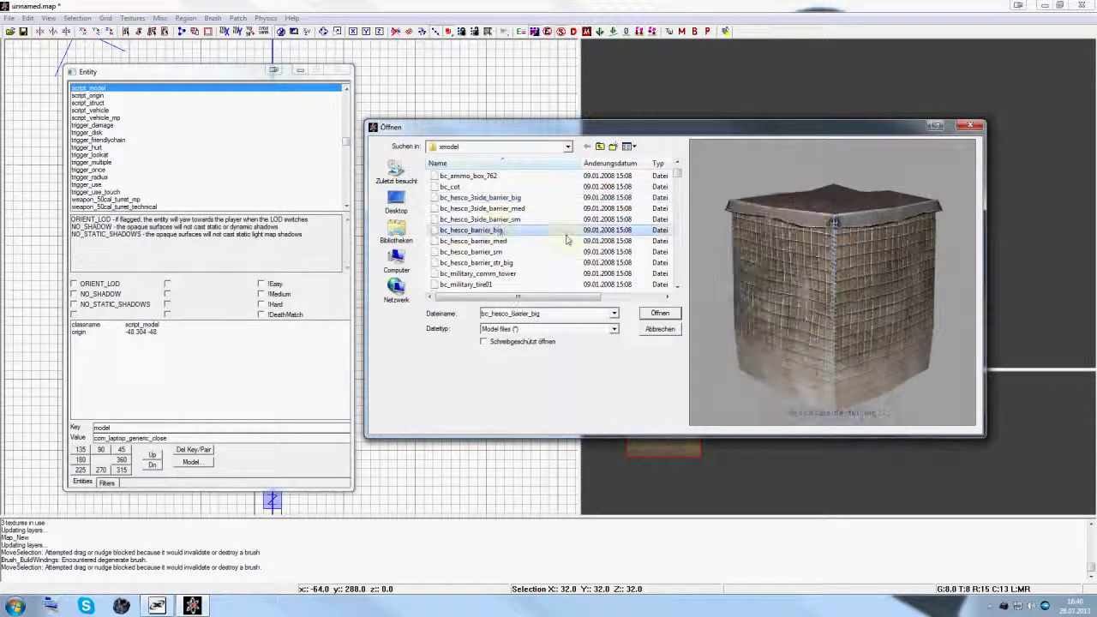
pyautogui.click(514, 242)
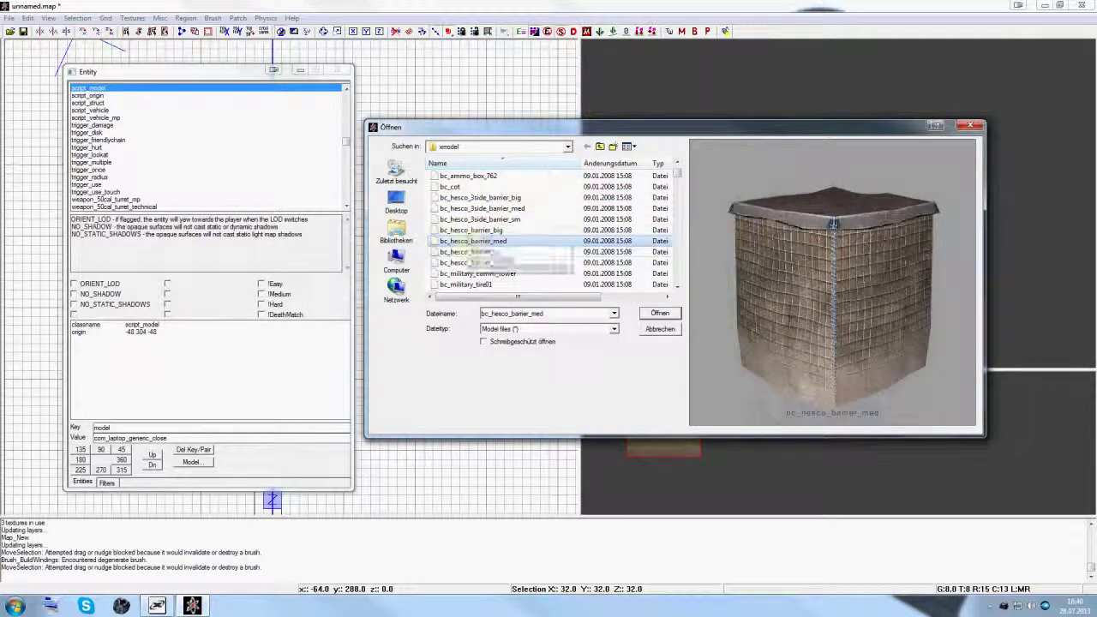
pyautogui.click(658, 313)
# - Close the entity window and move the hesco barrier onto the far end of the clip wall, flush with its end
pyautogui.scroll(-2, 467, 330)
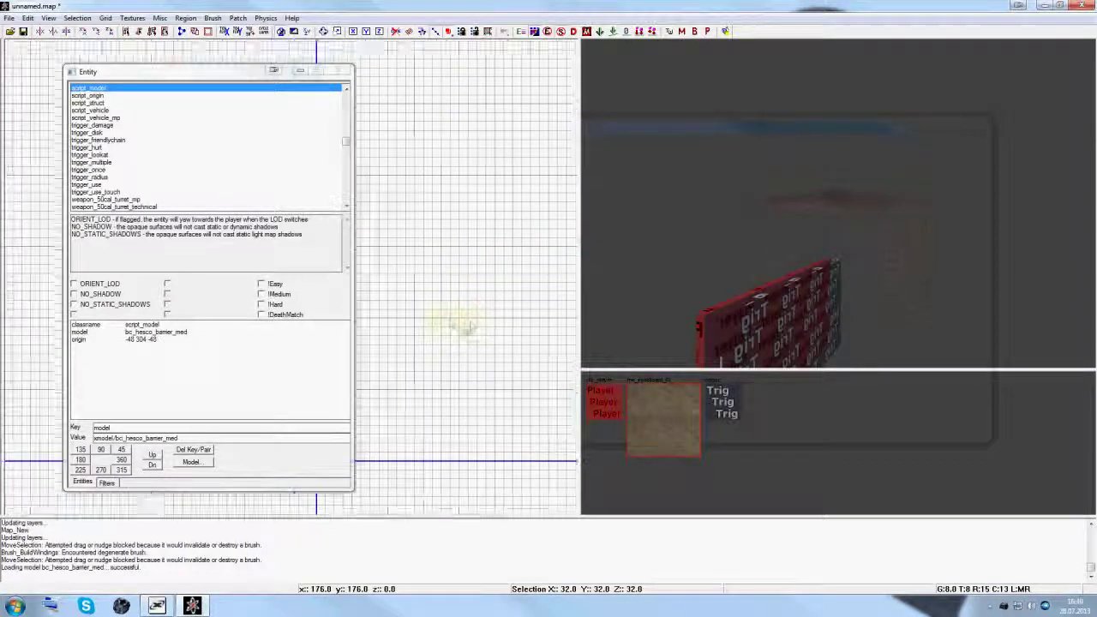
pyautogui.press('n')
pyautogui.scroll(2, 377, 330)
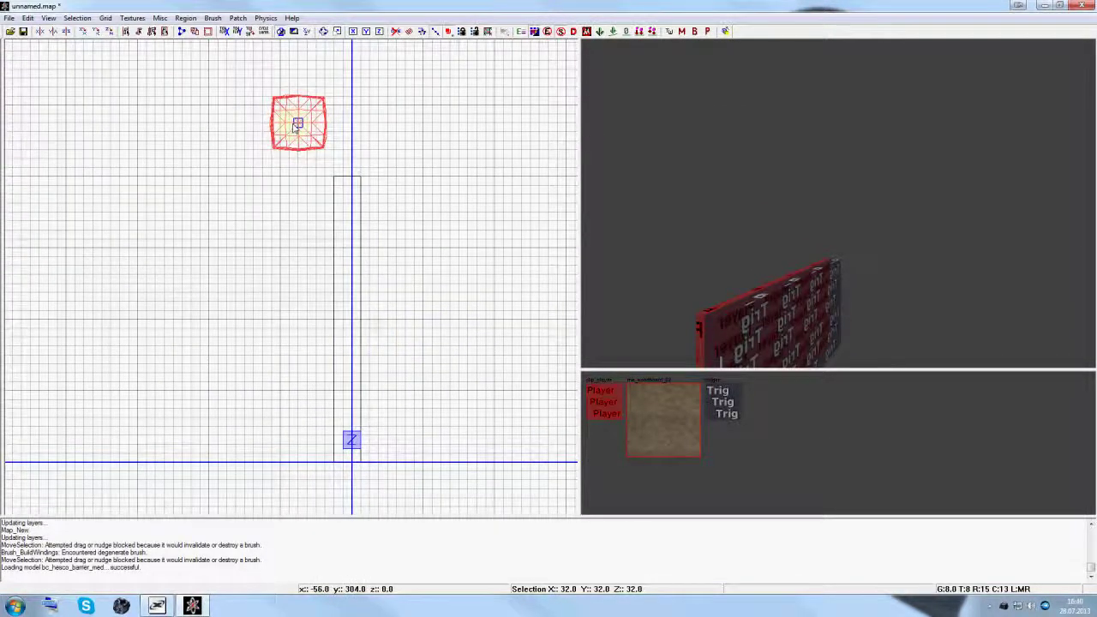
pyautogui.moveTo(294, 120); pyautogui.dragTo(377, 204)
pyautogui.scroll(2, 377, 206)
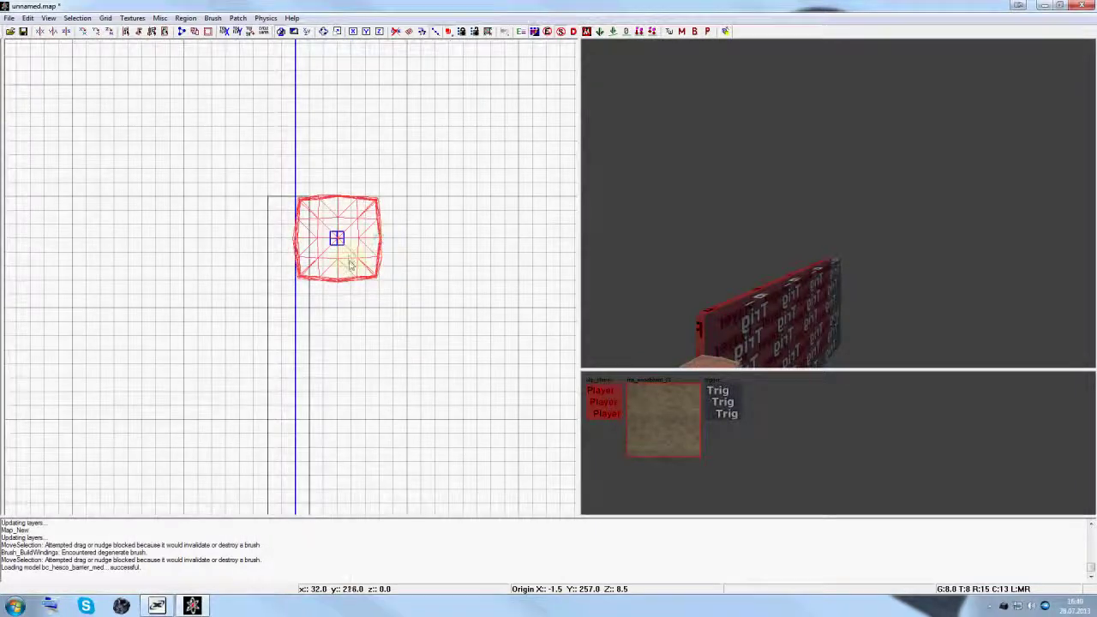
# - Duplicate the hesco barrier, place the copy directly beside the first along the wall, and open its entity keys
pyautogui.press('space')
pyautogui.moveTo(350, 266)
pyautogui.mouseDown()
pyautogui.moveTo(347, 337)
pyautogui.moveTo(334, 311)
pyautogui.mouseUp()
pyautogui.press('n')
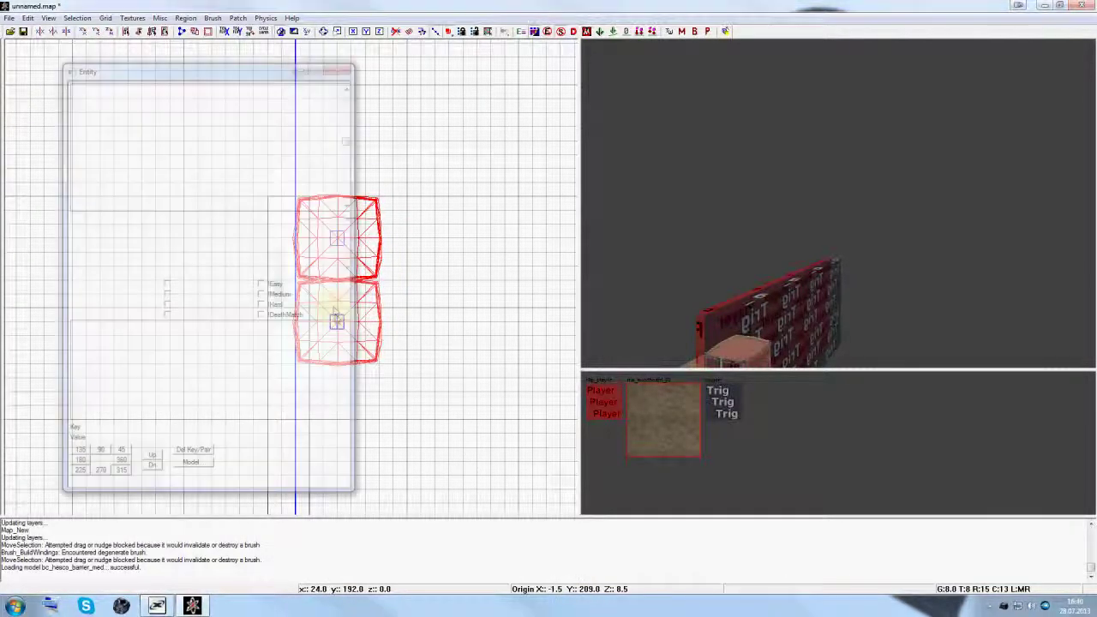
# - Close the entity window and duplicate the hesco barrier until five stand side by side along the wall
pyautogui.press('n')
pyautogui.hotkey('ctrl', 'Tab')
pyautogui.hotkey('ctrl', 'Tab')
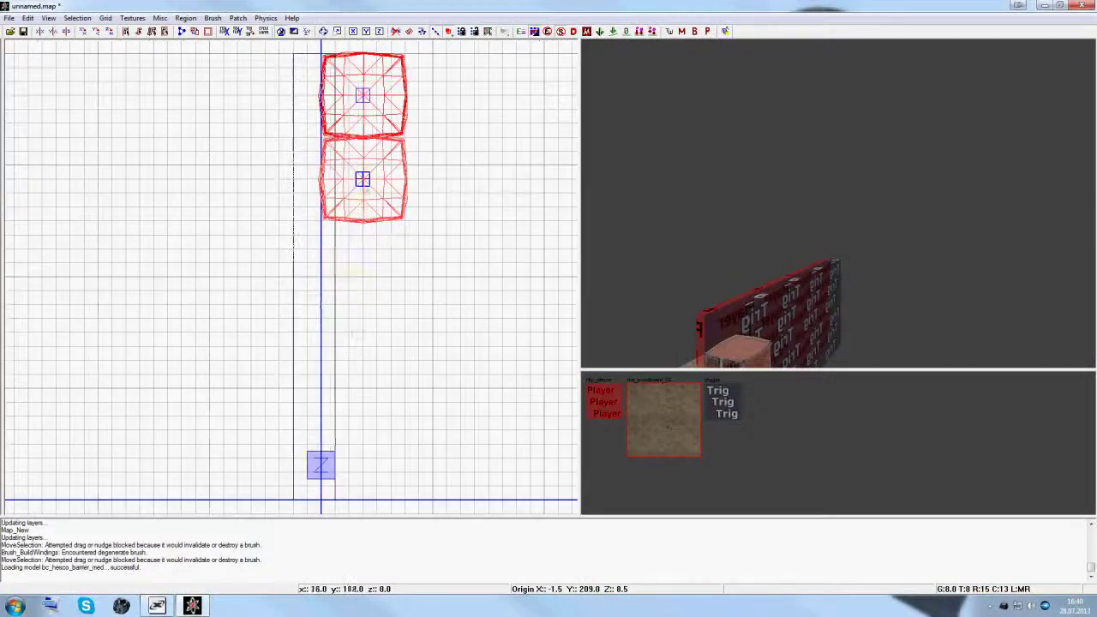
pyautogui.press('space')
pyautogui.moveTo(355, 168)
pyautogui.mouseDown()
pyautogui.moveTo(368, 425)
pyautogui.moveTo(352, 424)
pyautogui.mouseUp()
pyautogui.press('space')
pyautogui.press('space')
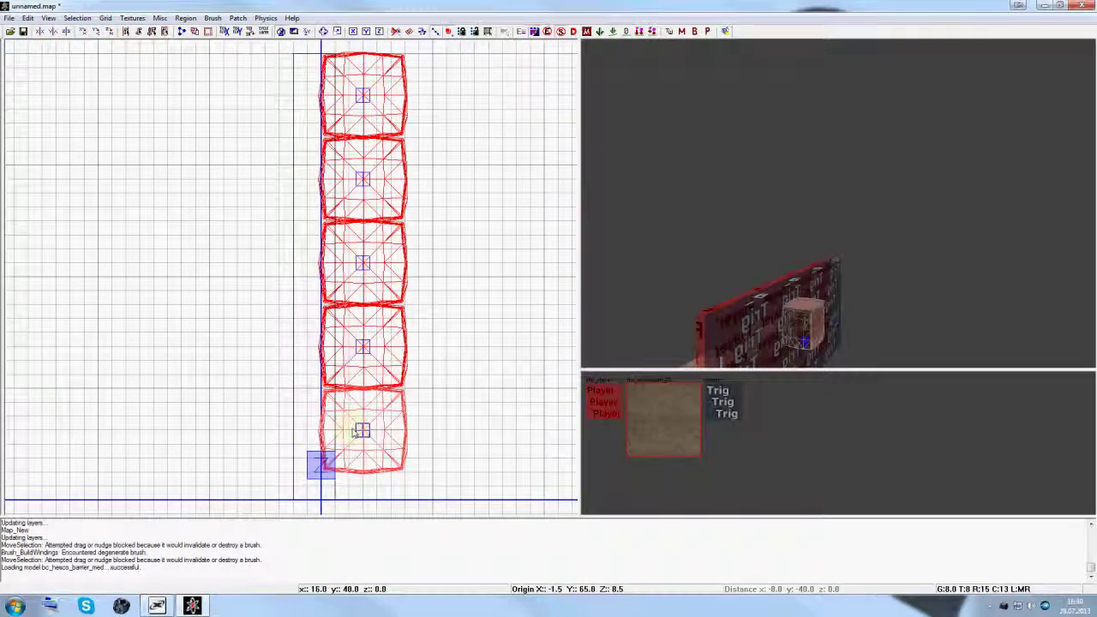
pyautogui.moveTo(385, 429); pyautogui.dragTo(381, 299, button='right')
pyautogui.press('space')
pyautogui.moveTo(364, 317)
pyautogui.mouseDown()
pyautogui.moveTo(377, 329)
pyautogui.moveTo(376, 367)
pyautogui.moveTo(343, 377)
pyautogui.mouseUp()
pyautogui.press('BackSpace')
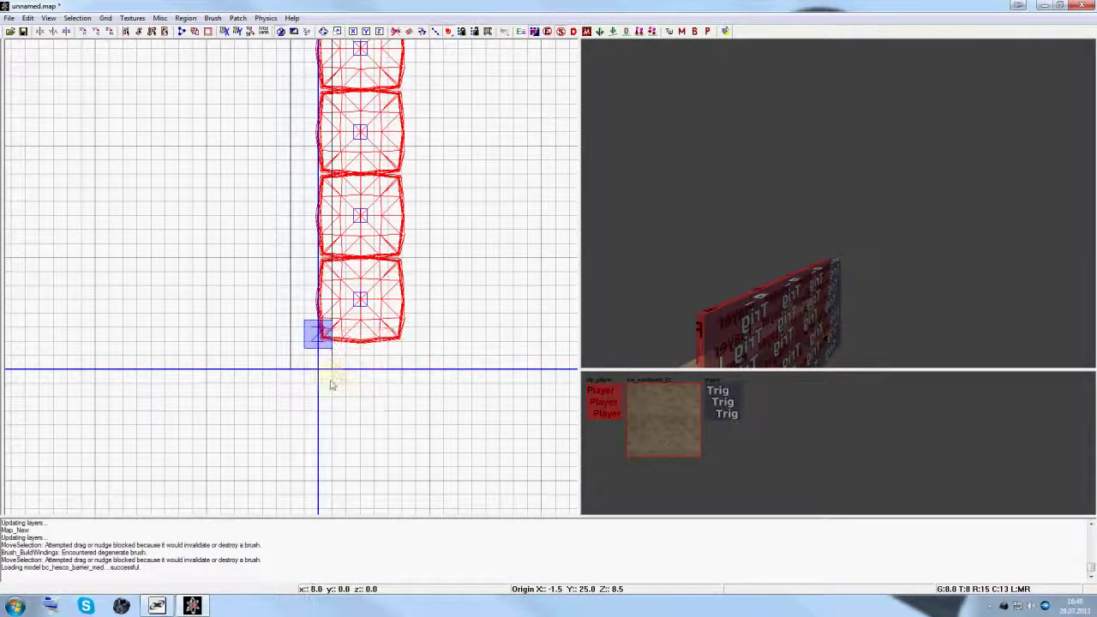
# - Shorten the player clip and trigger brushes so their near ends are flush with the last hesco barrier
pyautogui.keyDown('shift'); pyautogui.click(323, 362); pyautogui.keyUp('shift')
pyautogui.press('Escape')
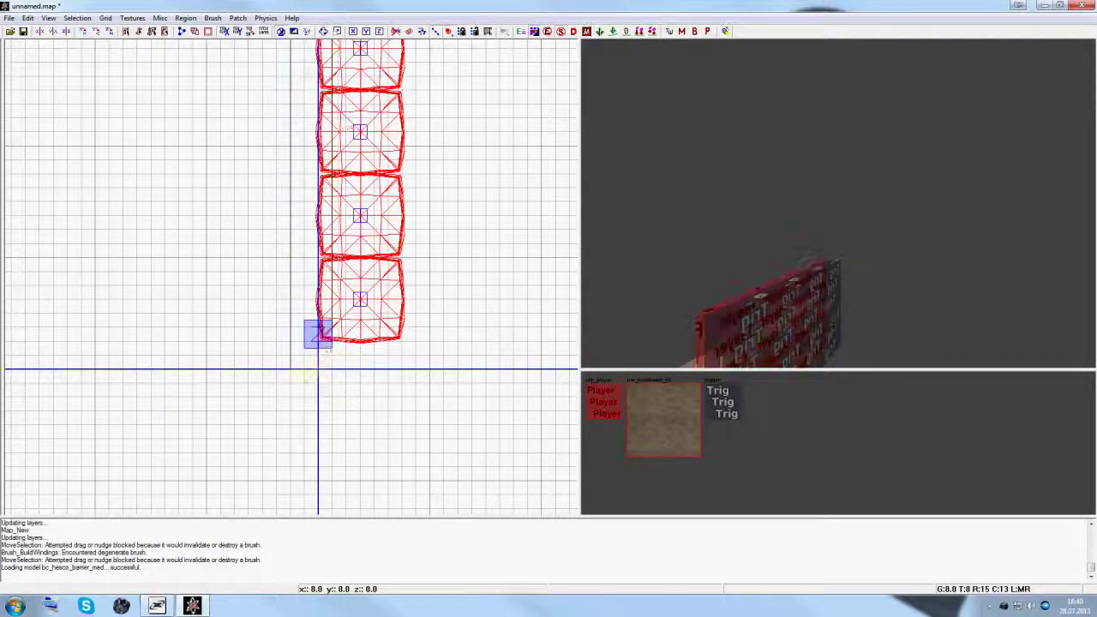
pyautogui.keyDown('shift'); pyautogui.click(304, 366); pyautogui.keyUp('shift')
pyautogui.moveTo(304, 398); pyautogui.dragTo(306, 373)
pyautogui.press('Escape')
# - Select all five hesco barriers and lower them so their bases are level with the bottom of the wall
pyautogui.moveTo(763, 303); pyautogui.dragTo(764, 301, button='right')
pyautogui.keyDown('shift'); pyautogui.click(780, 152); pyautogui.keyUp('shift')
pyautogui.press('Escape')
pyautogui.keyDown('shift'); pyautogui.click(632, 142); pyautogui.keyUp('shift')
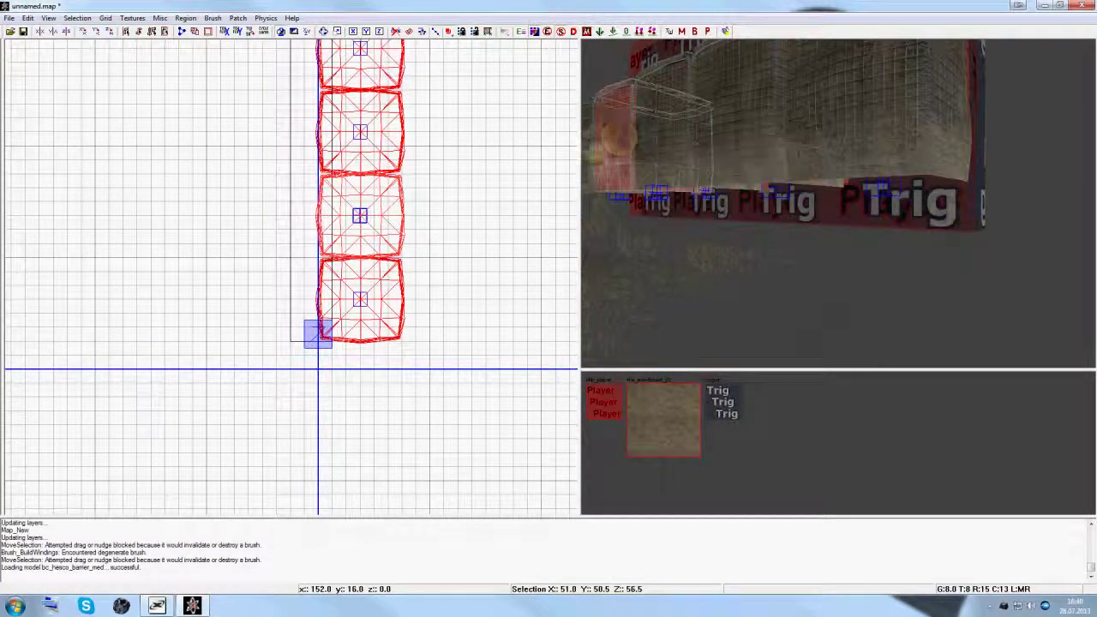
pyautogui.moveTo(649, 174); pyautogui.dragTo(650, 175, button='right')
pyautogui.keyDown('shift'); pyautogui.click(689, 164); pyautogui.keyUp('shift')
pyautogui.keyDown('shift'); pyautogui.click(818, 151); pyautogui.keyUp('shift')
pyautogui.keyDown('shift'); pyautogui.click(754, 147); pyautogui.keyUp('shift')
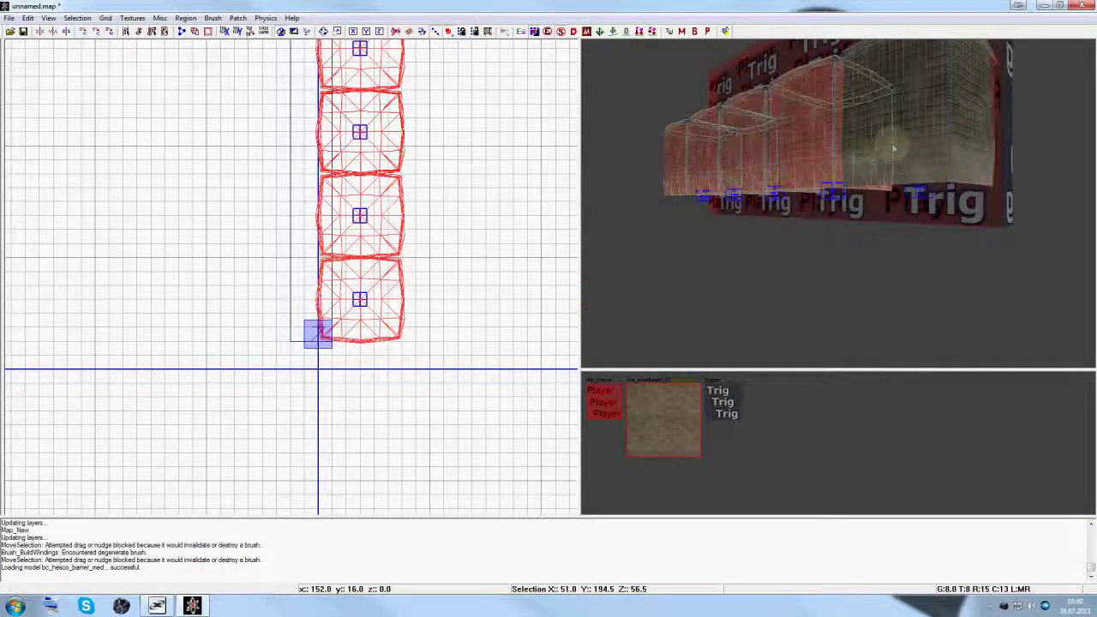
pyautogui.keyDown('shift'); pyautogui.click(891, 141); pyautogui.keyUp('shift')
pyautogui.press('n')
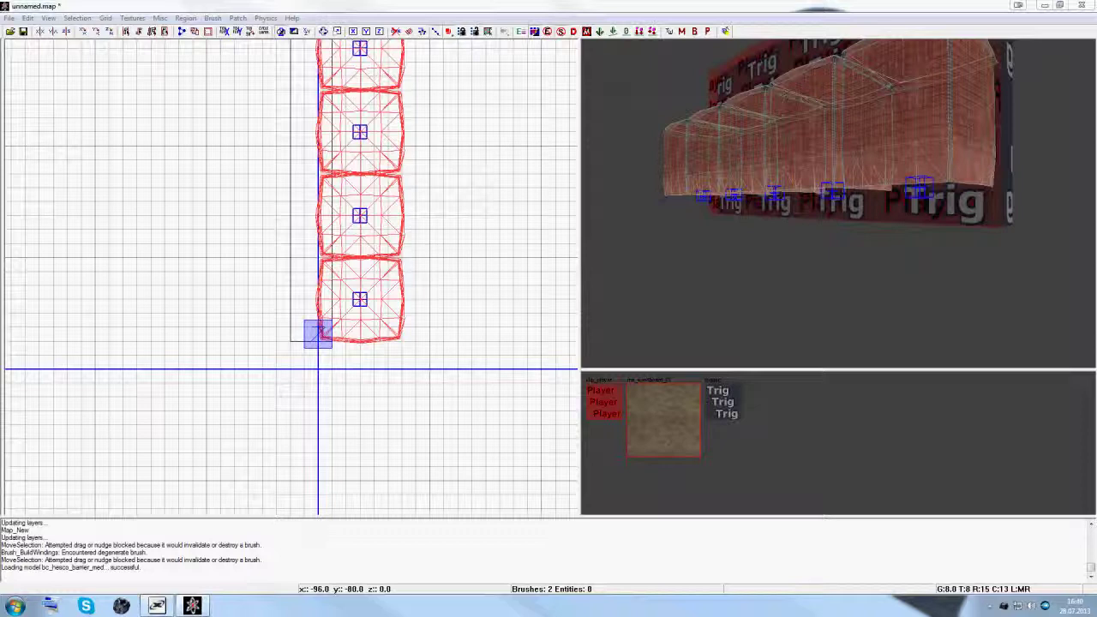
pyautogui.moveTo(394, 293); pyautogui.dragTo(362, 287, button='right')
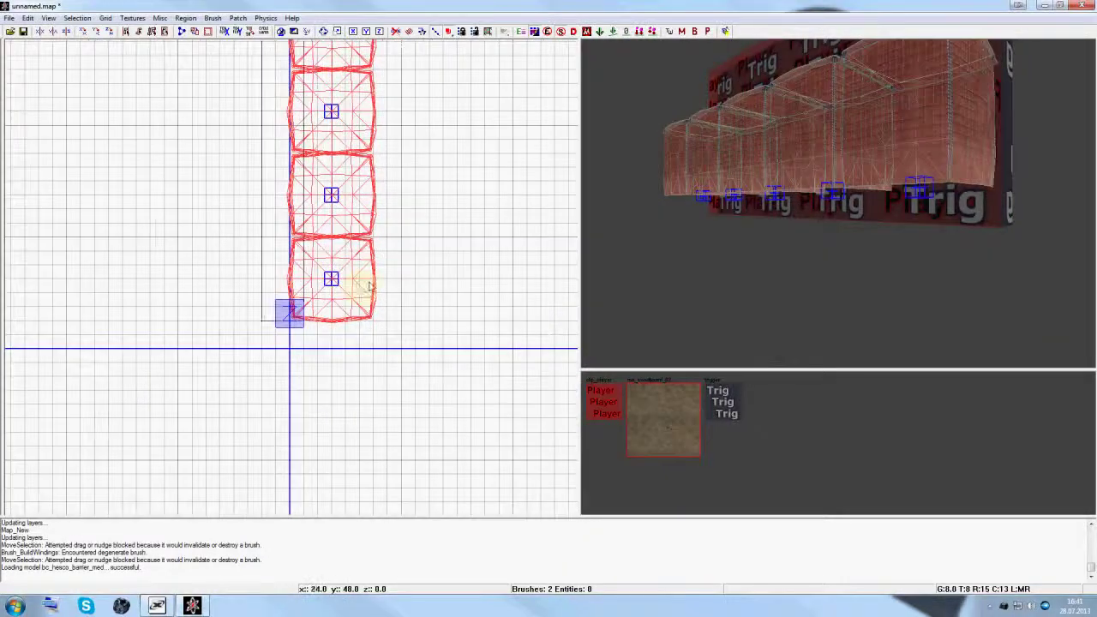
pyautogui.hotkey('ctrl', 'Tab')
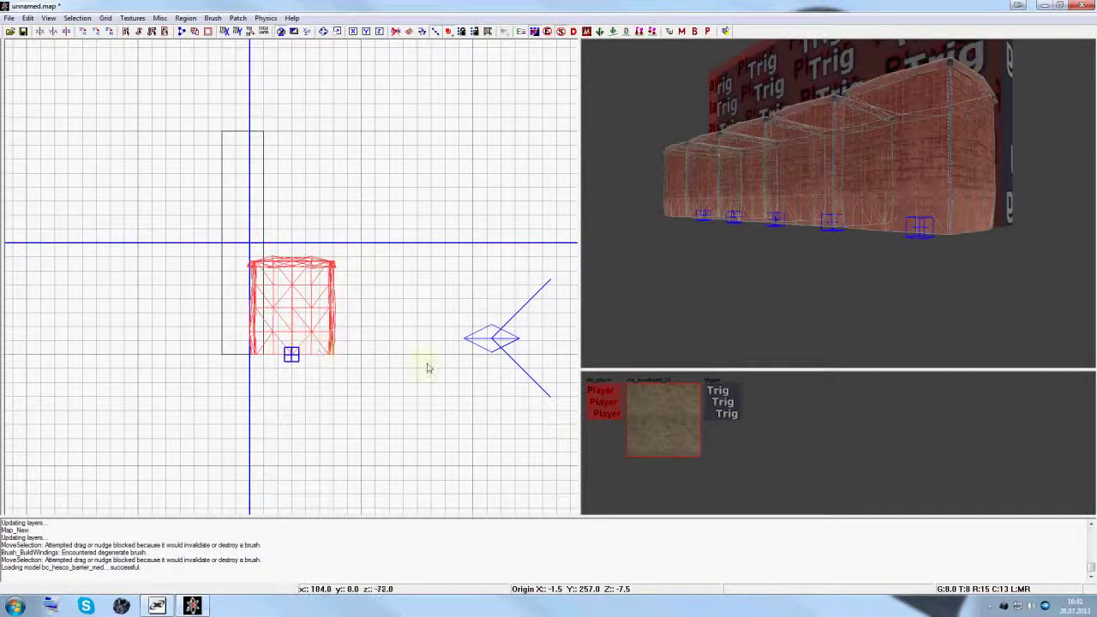
pyautogui.hotkey('ctrl', 'Tab')
pyautogui.hotkey('ctrl', 'Tab')
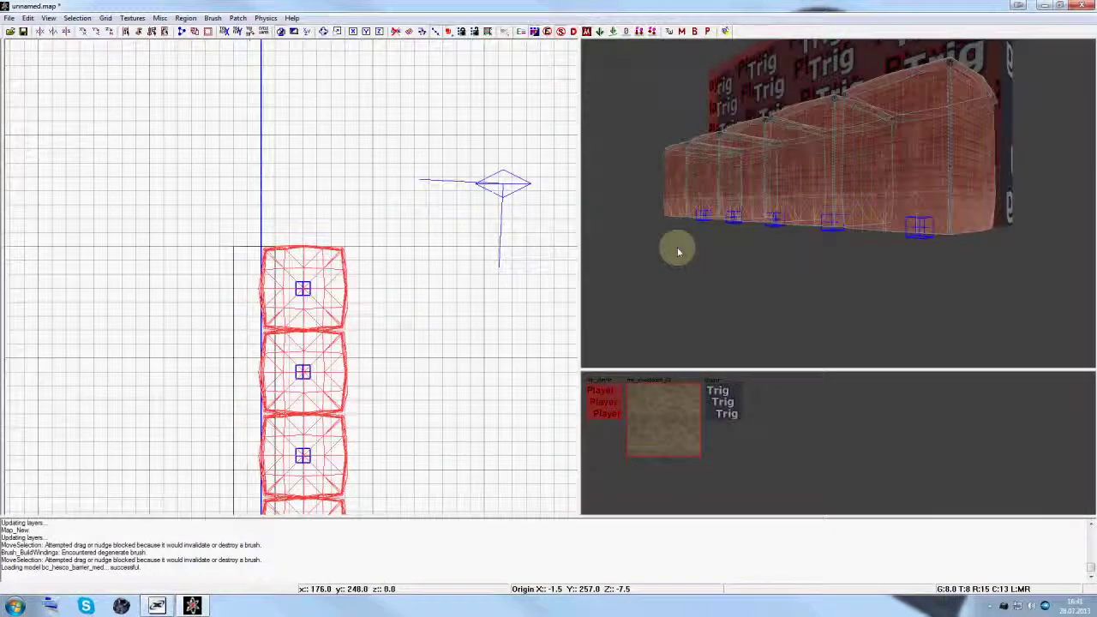
pyautogui.moveTo(677, 246); pyautogui.dragTo(727, 259, button='right')
pyautogui.keyDown('shift'); pyautogui.click(815, 352); pyautogui.keyUp('shift')
pyautogui.keyDown('shift'); pyautogui.click(758, 337); pyautogui.keyUp('shift')
pyautogui.keyDown('shift'); pyautogui.click(691, 324); pyautogui.keyUp('shift')
pyautogui.keyDown('shift'); pyautogui.click(650, 315); pyautogui.keyUp('shift')
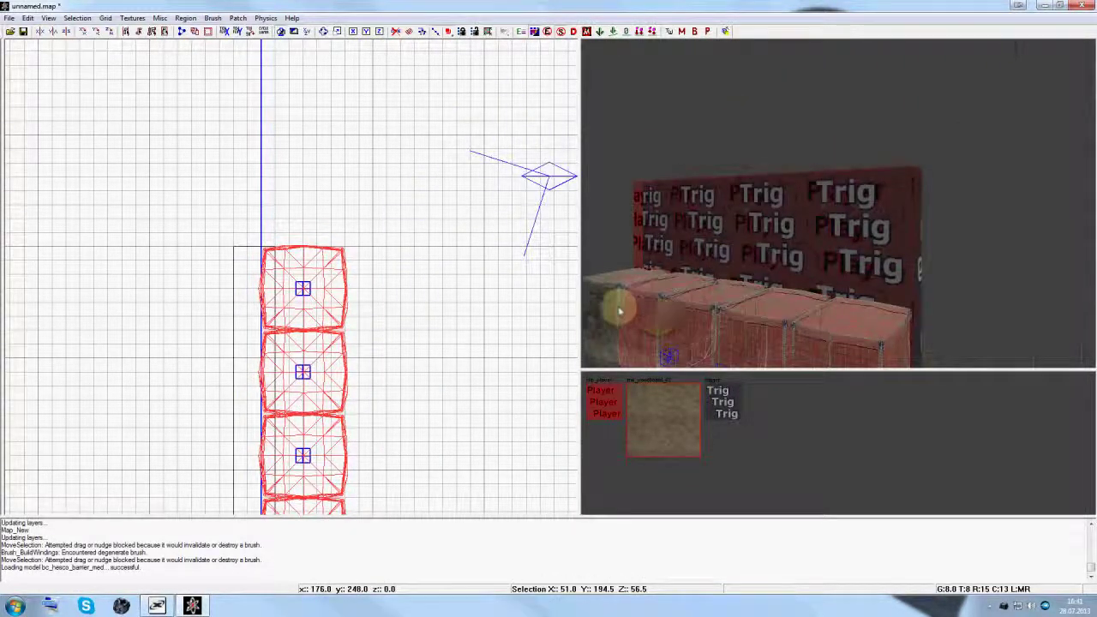
pyautogui.keyDown('shift'); pyautogui.click(619, 311); pyautogui.keyUp('shift')
pyautogui.press('Escape')
# - Select the trigger brush and add the key targetname with the value barricade_hesco, then clear the selection
pyautogui.moveTo(750, 346)
pyautogui.mouseDown(button='right')
pyautogui.moveTo(815, 320)
pyautogui.moveTo(831, 335)
pyautogui.moveTo(826, 309)
pyautogui.moveTo(788, 269)
pyautogui.mouseUp(button='right')
pyautogui.keyDown('shift'); pyautogui.click(854, 288); pyautogui.keyUp('shift')
pyautogui.keyDown('shift'); pyautogui.click(796, 331); pyautogui.keyUp('shift')
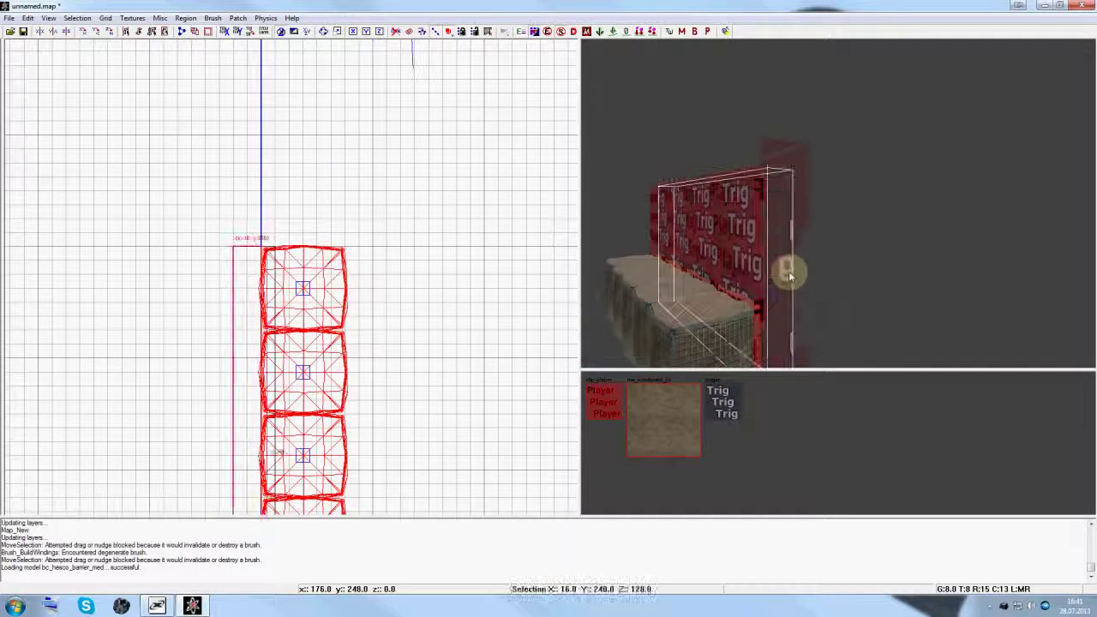
pyautogui.press('n')
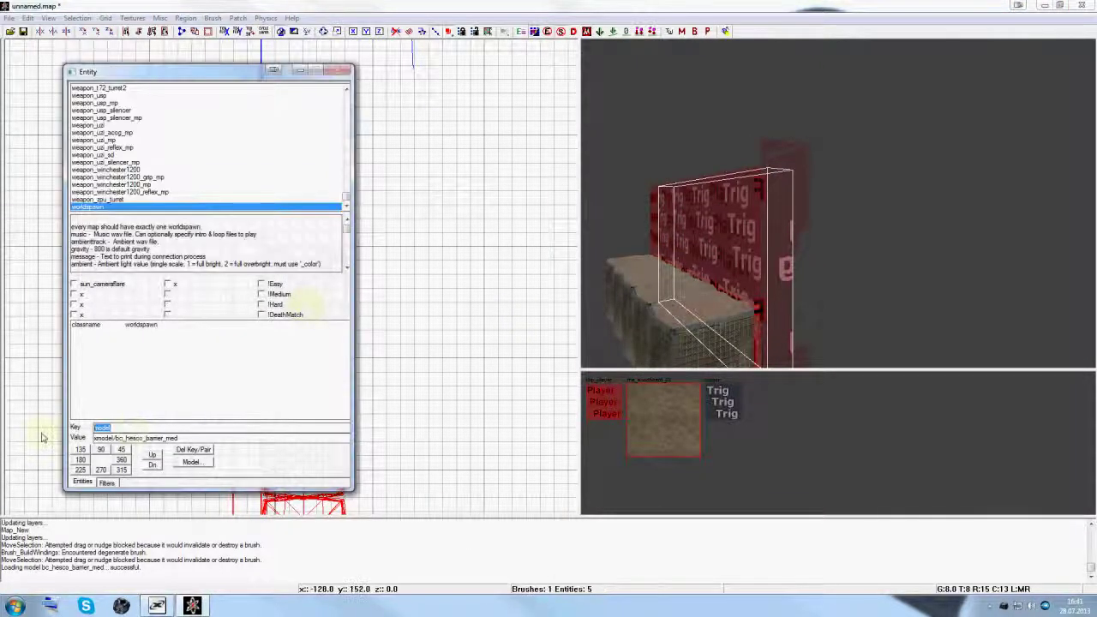
pyautogui.write('targetname')
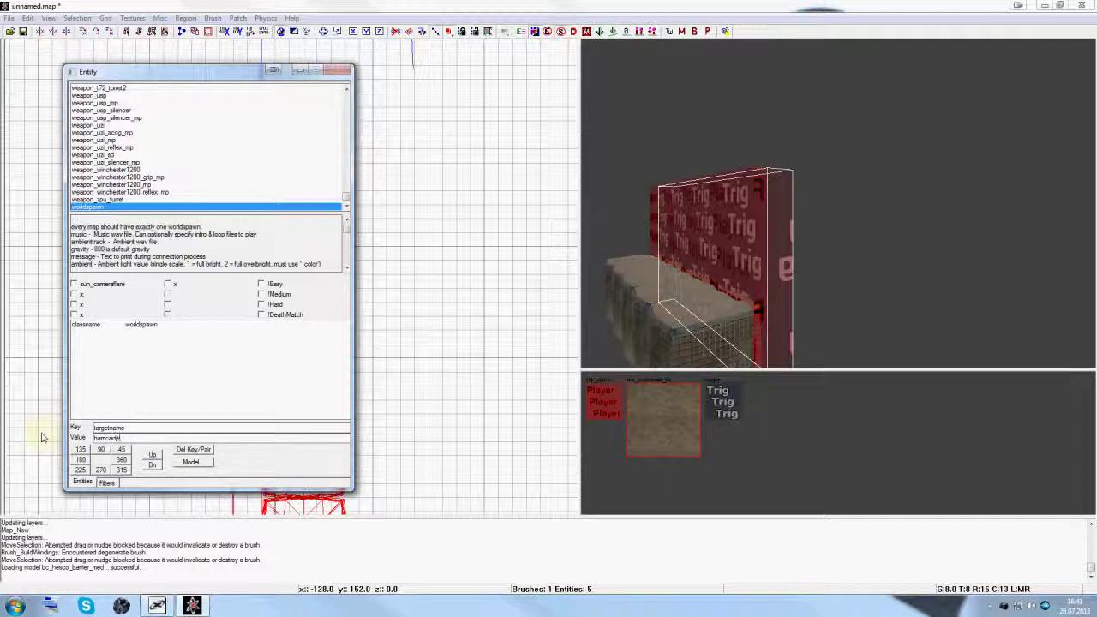
pyautogui.press('Return')
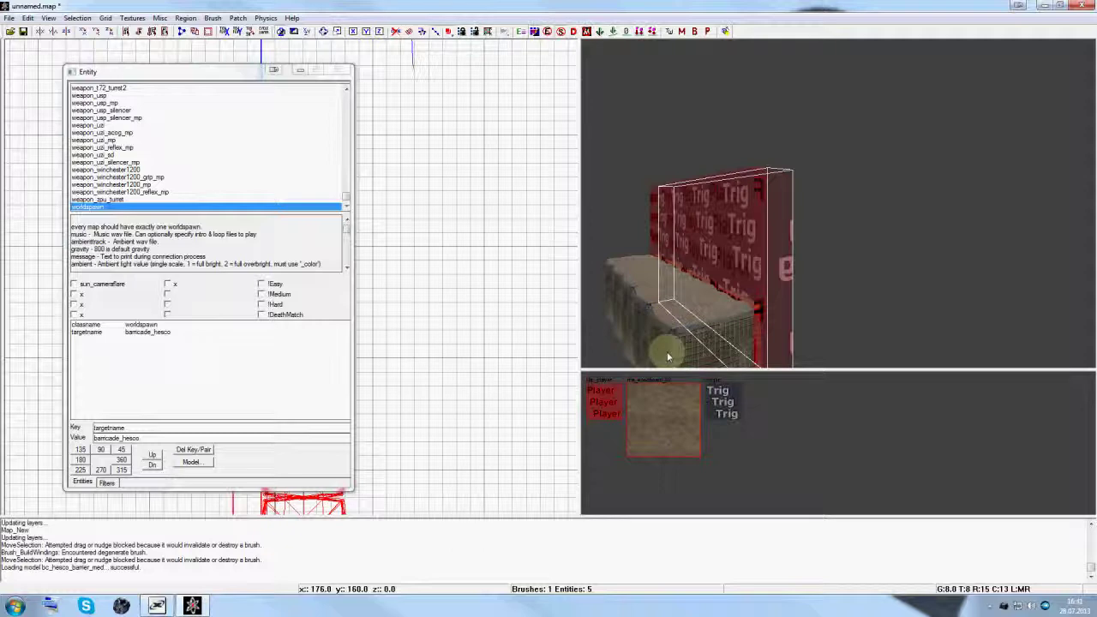
pyautogui.press('n')
pyautogui.press('Escape')
# - Create a script_model entity at the wall near the middle of the hesco row
pyautogui.moveTo(776, 329)
pyautogui.mouseDown(button='right')
pyautogui.moveTo(773, 338)
pyautogui.moveTo(803, 304)
pyautogui.moveTo(721, 326)
pyautogui.mouseUp(button='right')
pyautogui.moveTo(388, 342); pyautogui.dragTo(376, 318, button='right')
pyautogui.scroll(-1, 379, 317)
pyautogui.rightClick(317, 264)
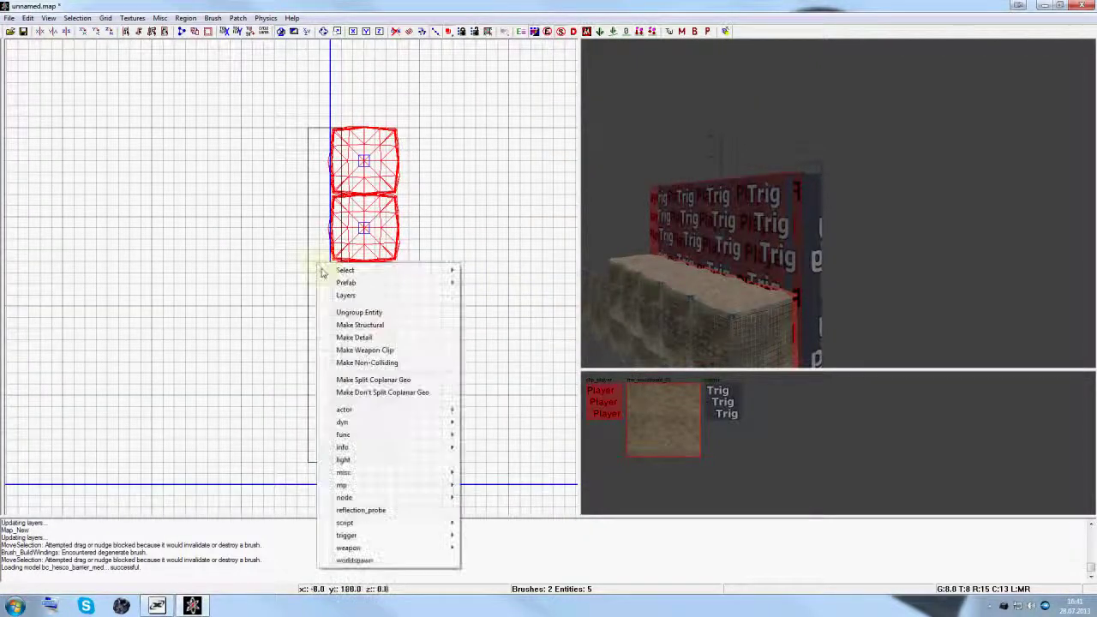
pyautogui.moveTo(423, 481)
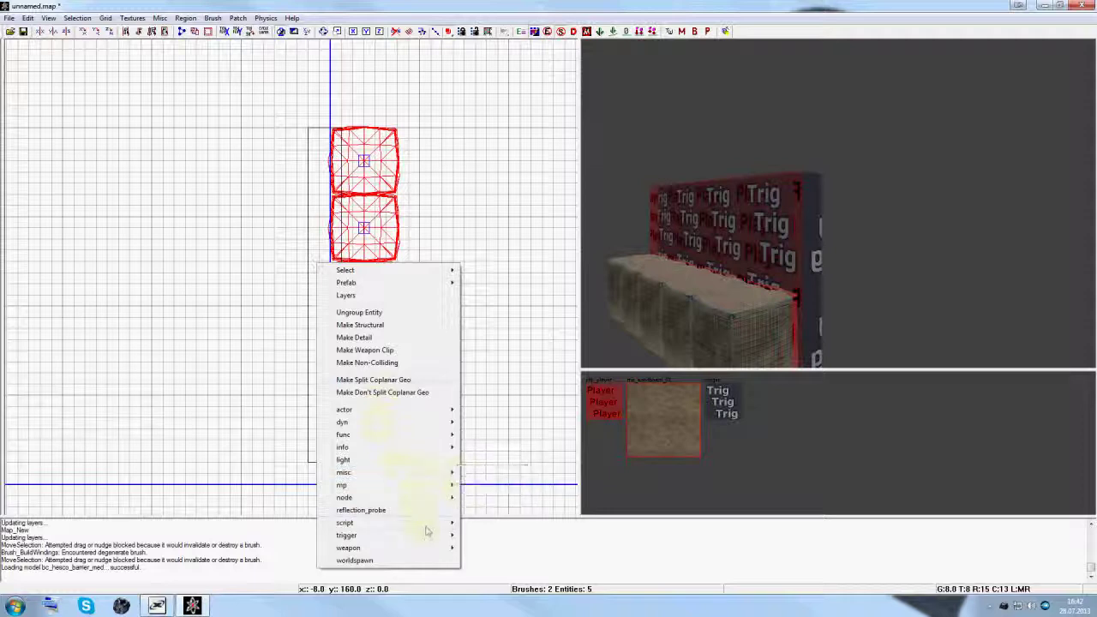
pyautogui.click(473, 537)
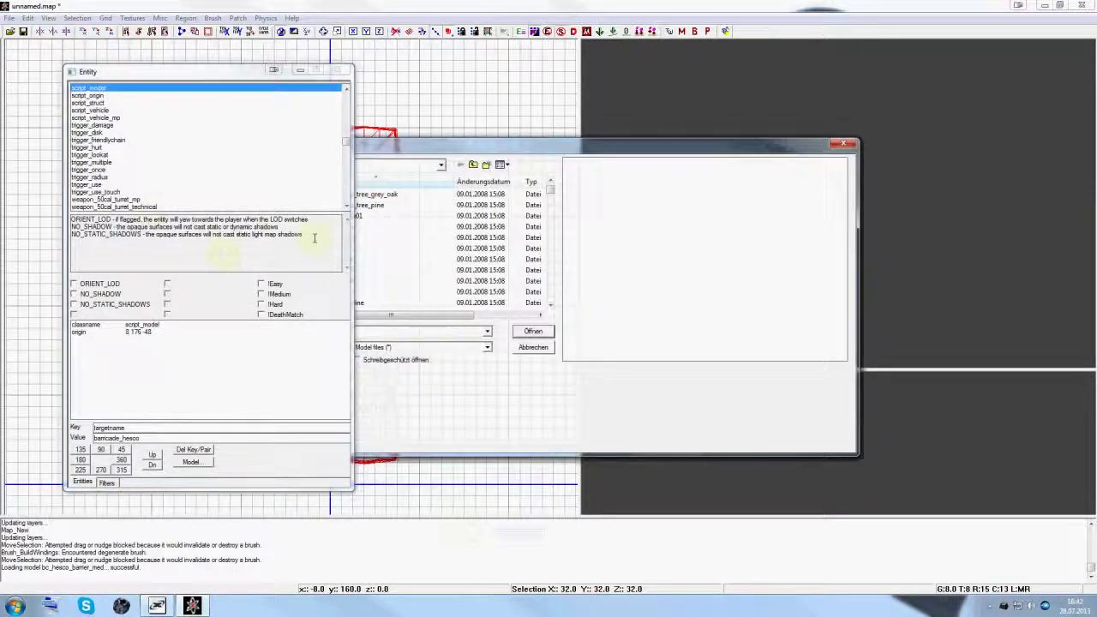
# - Look through the xmodel previews starting with b for a model to assign to the new script_model
pyautogui.click(494, 239)
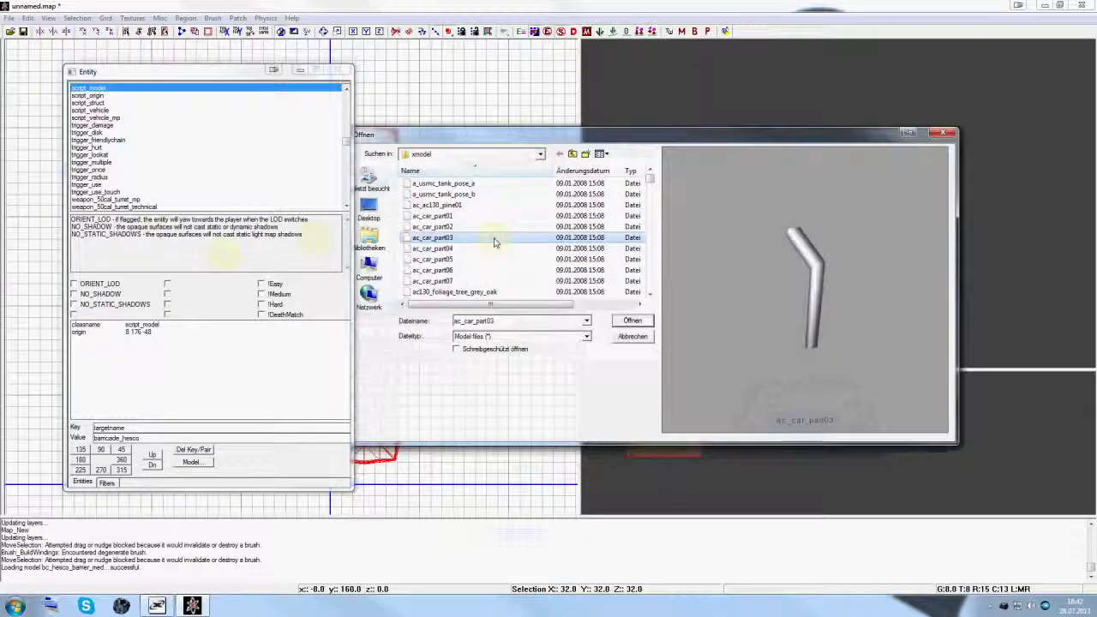
pyautogui.press('b')
pyautogui.press('Down')
pyautogui.press('Down')
pyautogui.press('Down')
pyautogui.press('Down')
pyautogui.press('Down')
pyautogui.press('Down')
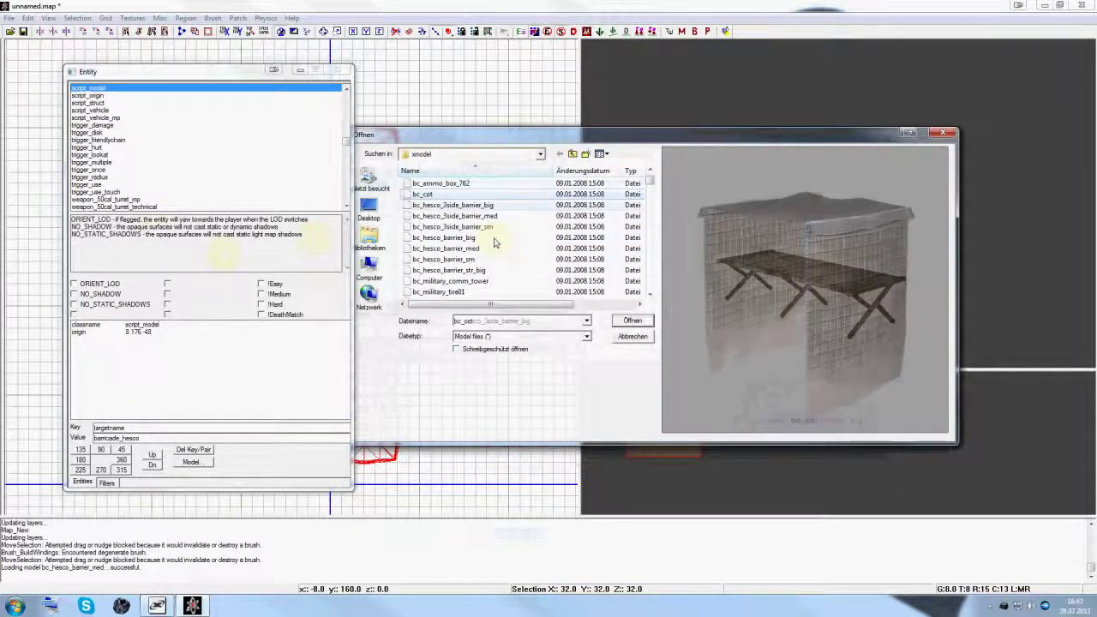
pyautogui.press('Down')
pyautogui.press('Down')
pyautogui.press('Down')
pyautogui.press('Down')
pyautogui.press('Down')
pyautogui.press('Down')
pyautogui.press('Down')
pyautogui.press('Down')
pyautogui.press('Down')
pyautogui.press('Down')
pyautogui.press('Down')
pyautogui.press('Down')
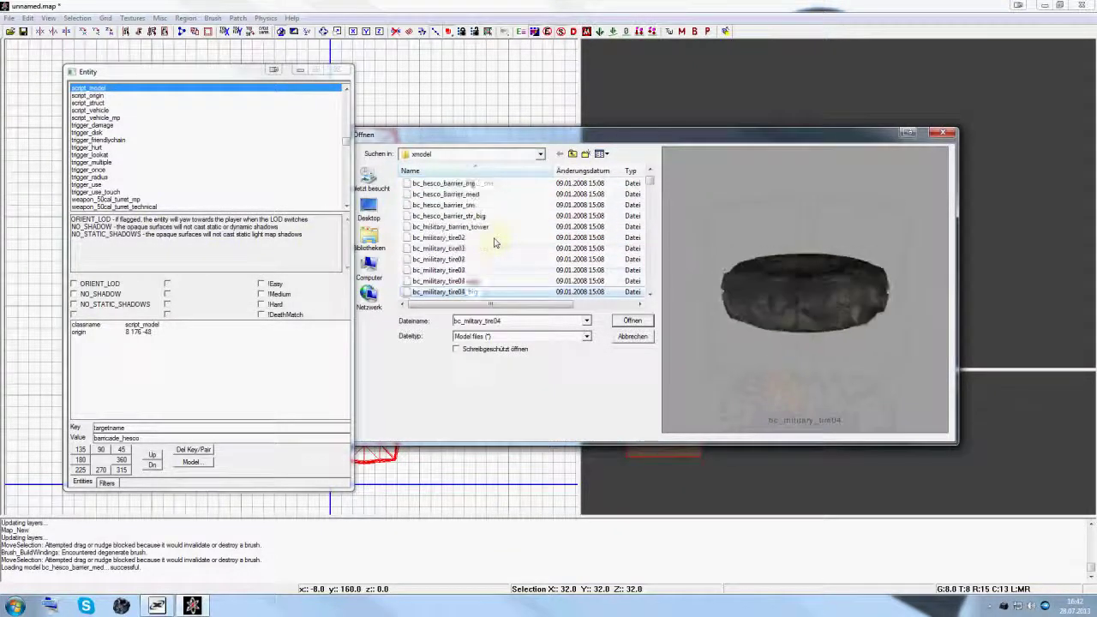
pyautogui.press('Down')
pyautogui.press('Down')
pyautogui.press('Down')
pyautogui.press('Down')
pyautogui.press('Down')
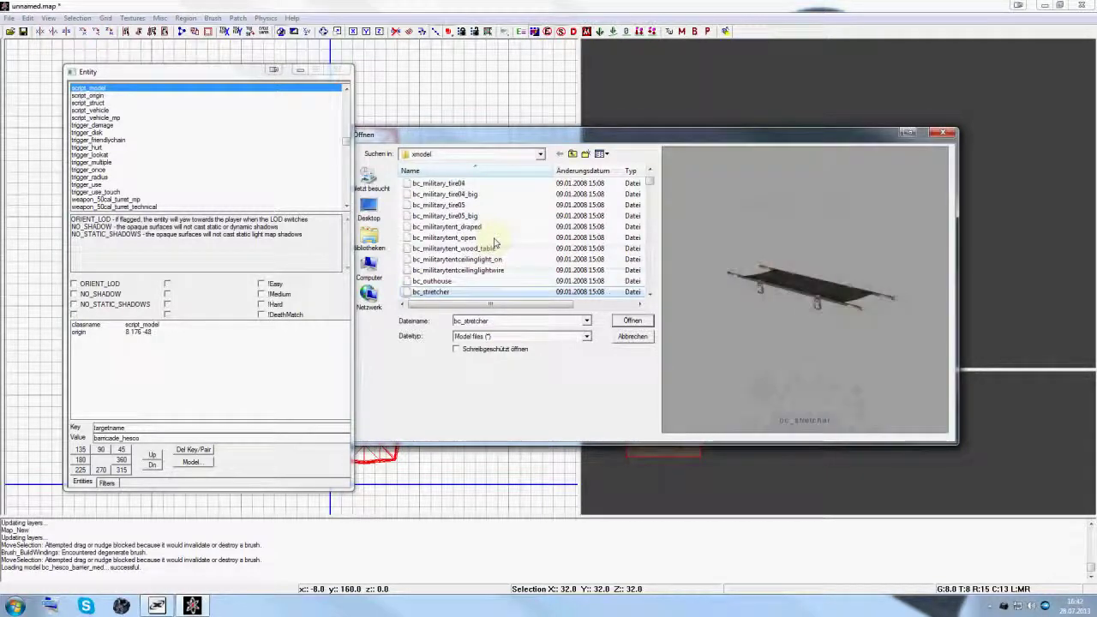
pyautogui.press('Down')
pyautogui.press('Down')
pyautogui.press('Down')
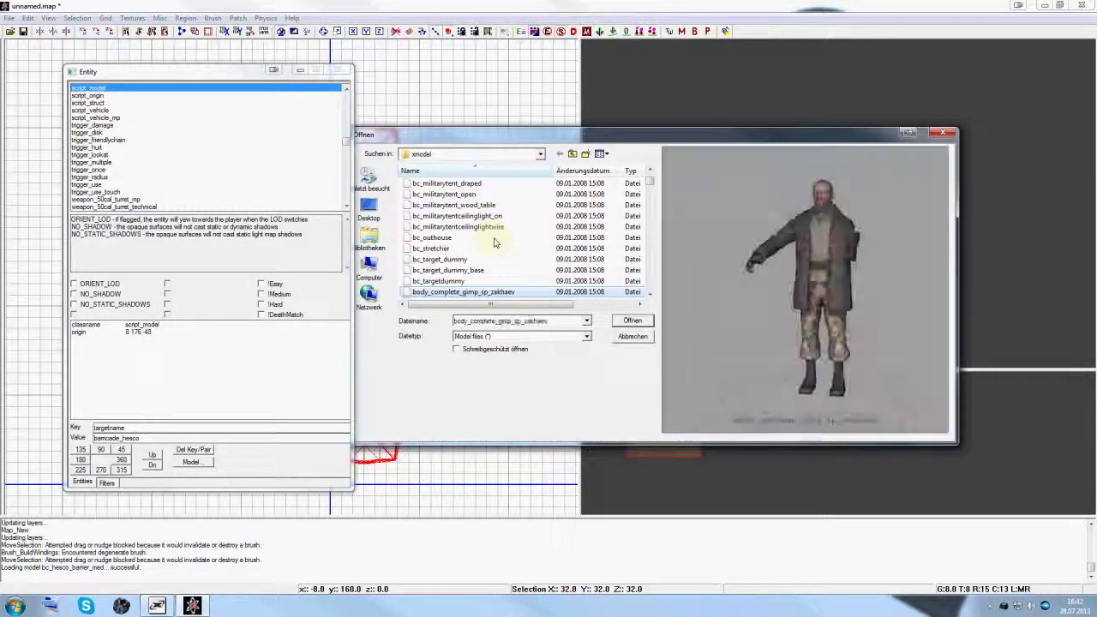
pyautogui.press('Down')
pyautogui.press('Down')
pyautogui.press('Down')
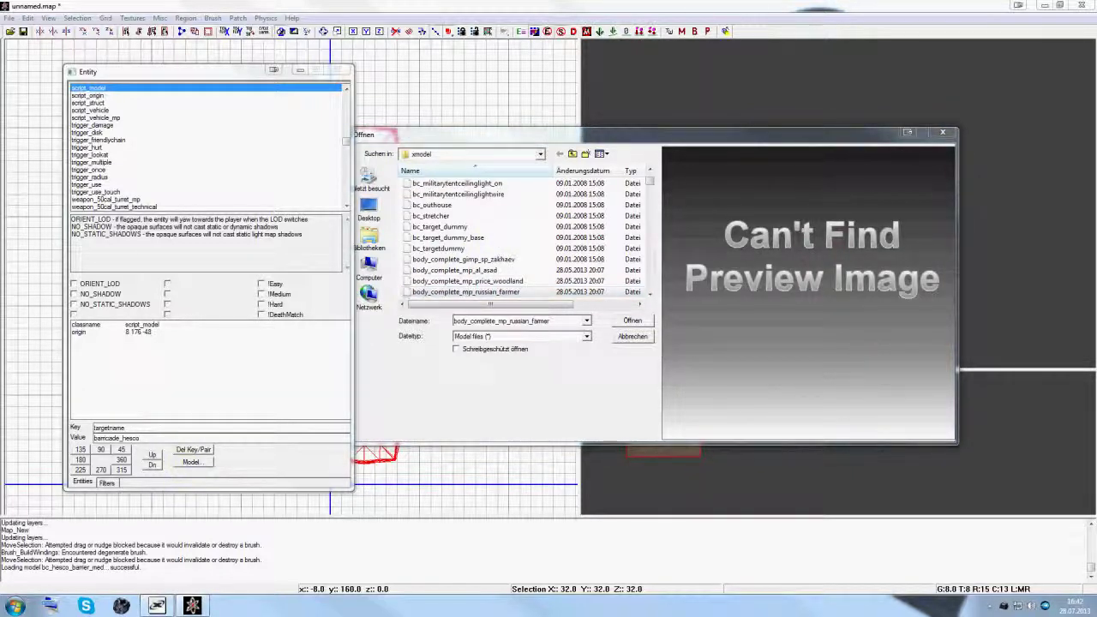
# - Switch to Windows Explorer, open CallOfDuty4\cod4_modtools\raw\xmodel on drive E and start a search in that folder
pyautogui.moveTo(561, 615); pyautogui.dragTo(781, 85)
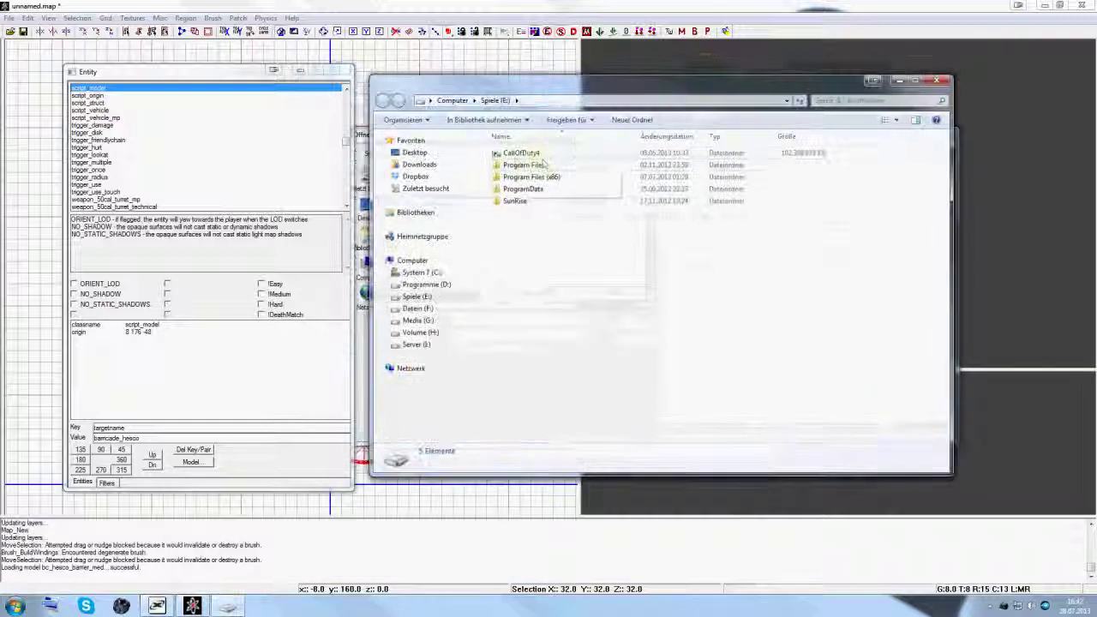
pyautogui.doubleClick(514, 154)
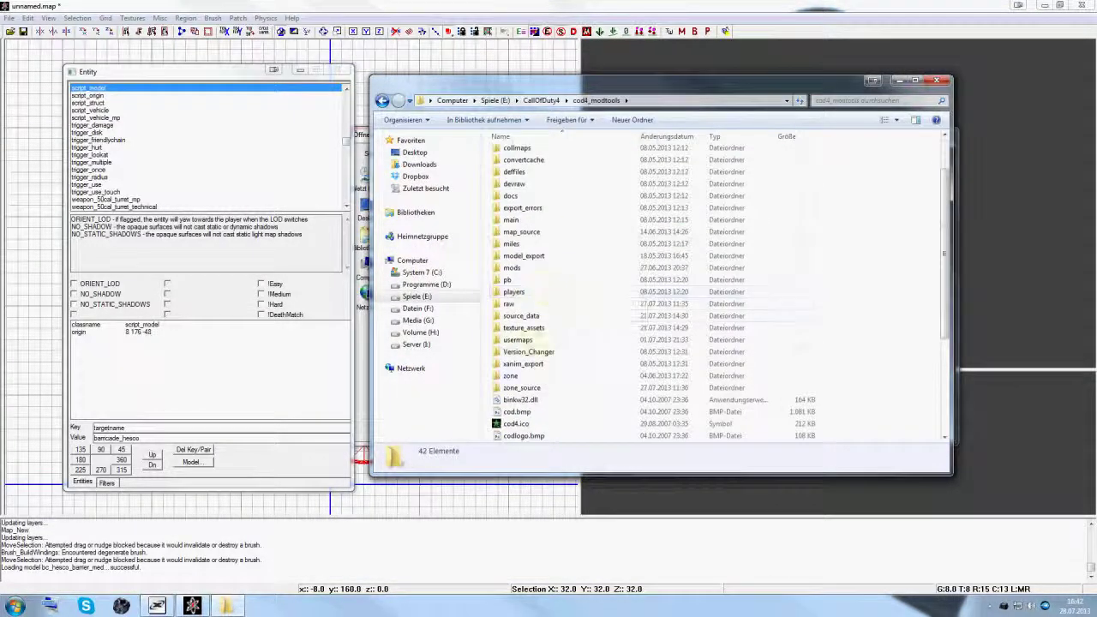
pyautogui.doubleClick(514, 305)
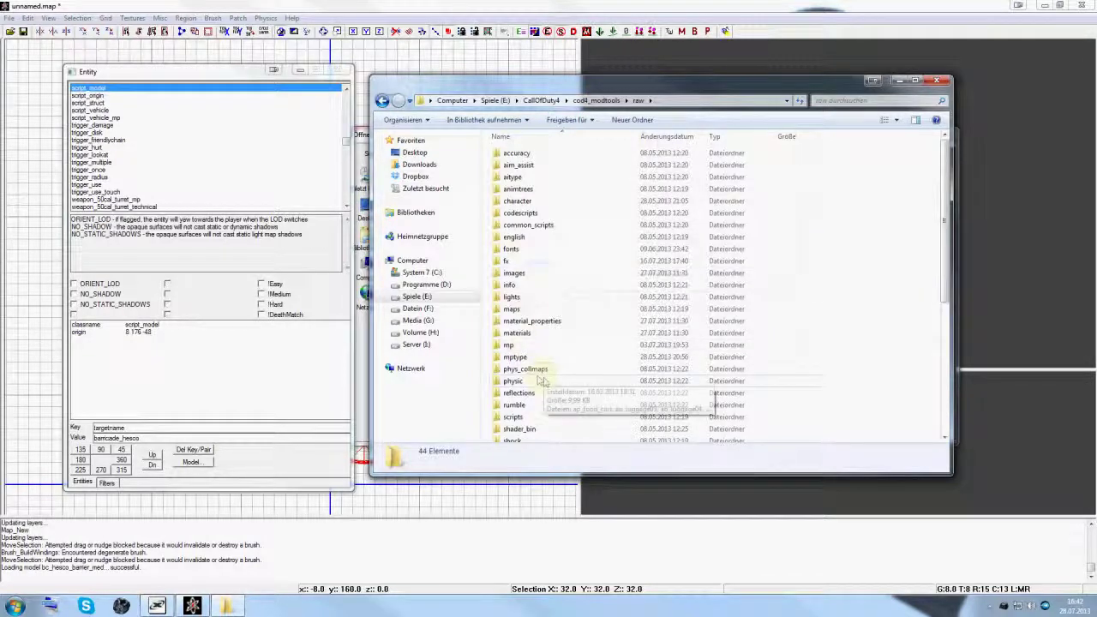
pyautogui.scroll(-5, 553, 391)
pyautogui.doubleClick(520, 436)
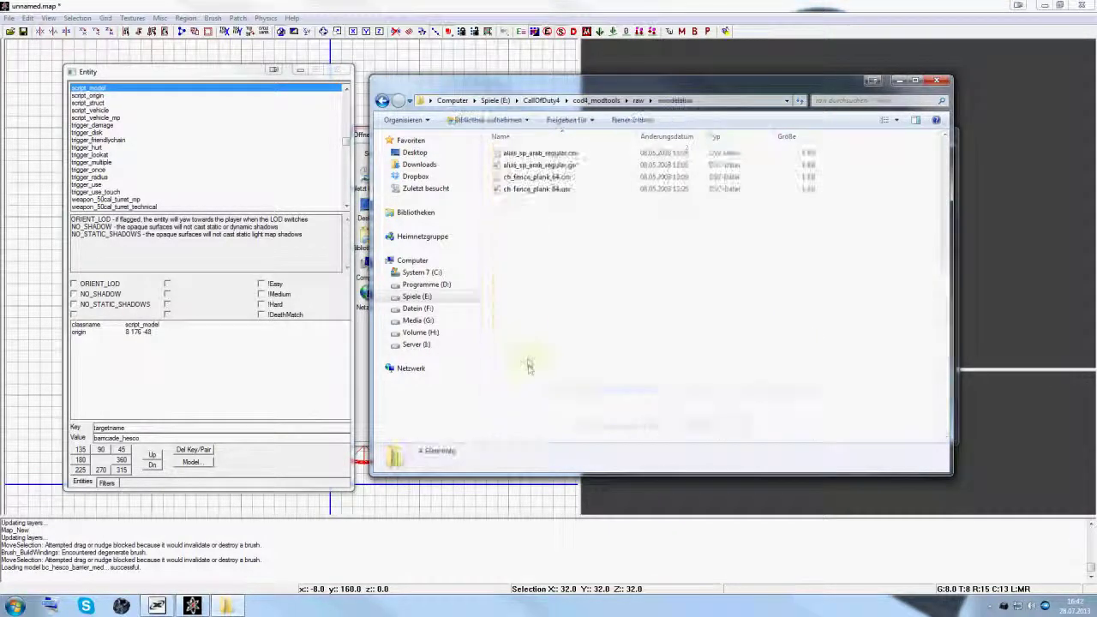
pyautogui.doubleClick(514, 423)
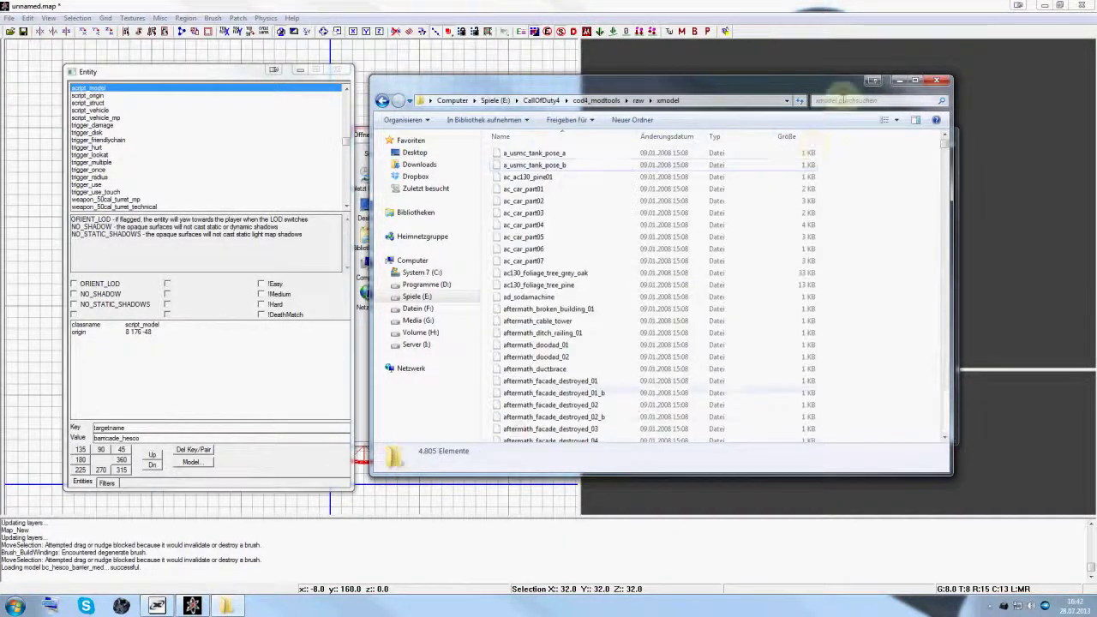
pyautogui.click(838, 101)
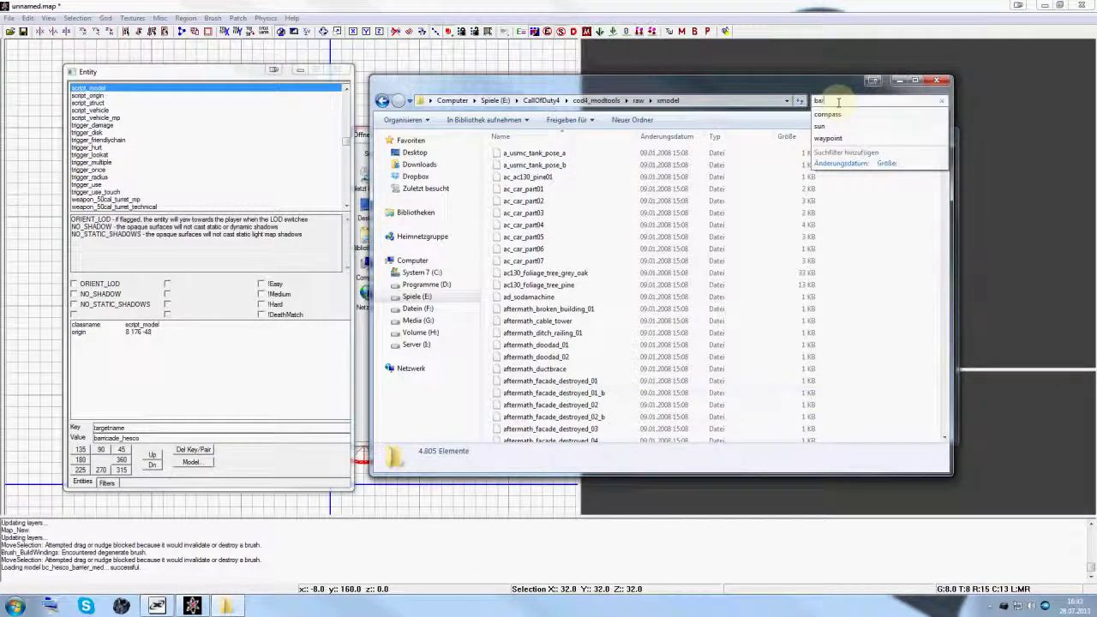
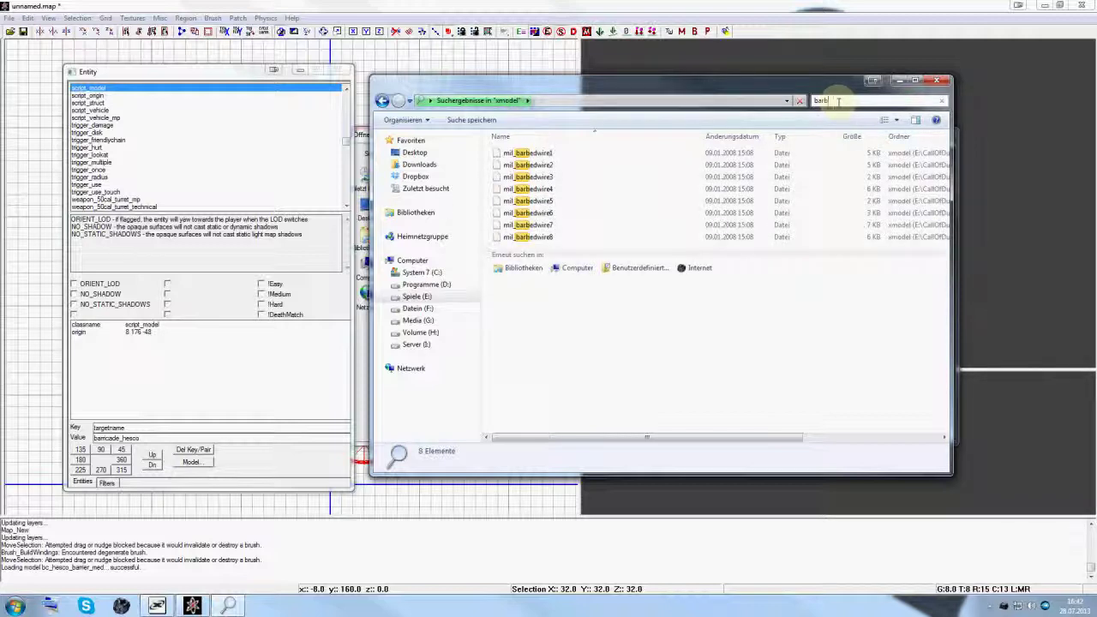
# - Assign the mil_barbedwire1 model to the script_model entity and move it clear of the barrier row
pyautogui.click(365, 137)
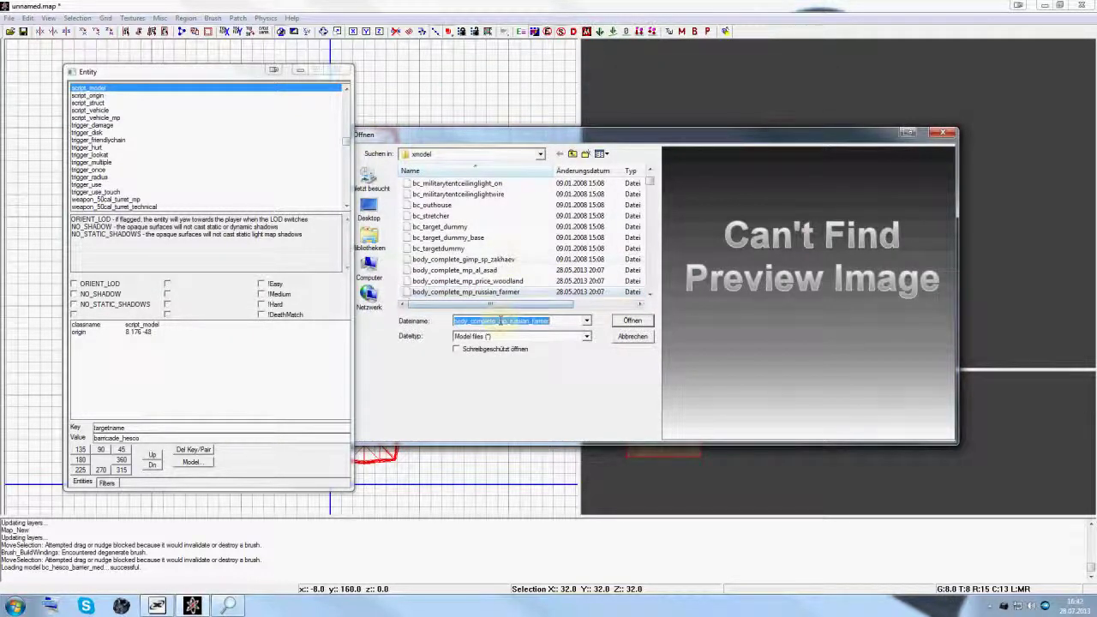
pyautogui.write('mil_barbedwire1')
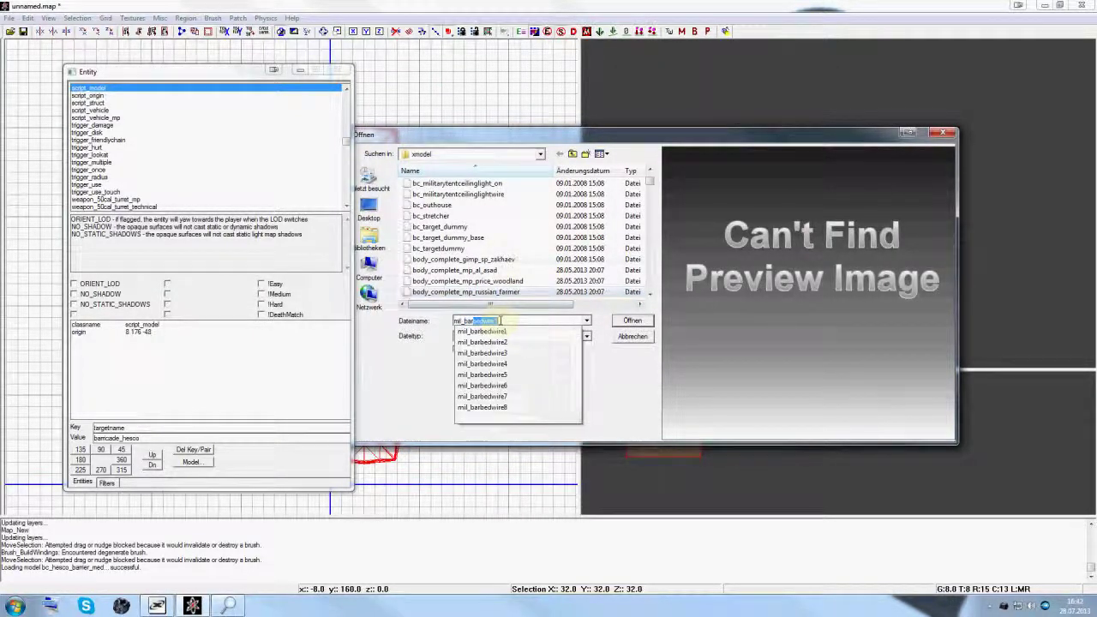
pyautogui.press('Return')
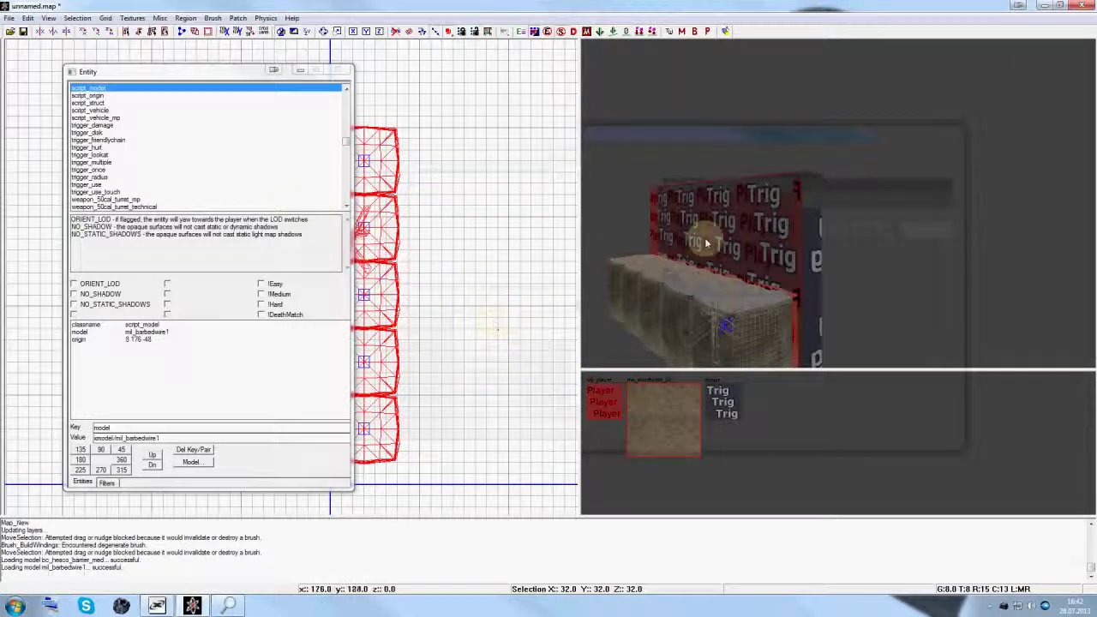
pyautogui.moveTo(214, 75); pyautogui.dragTo(133, 62)
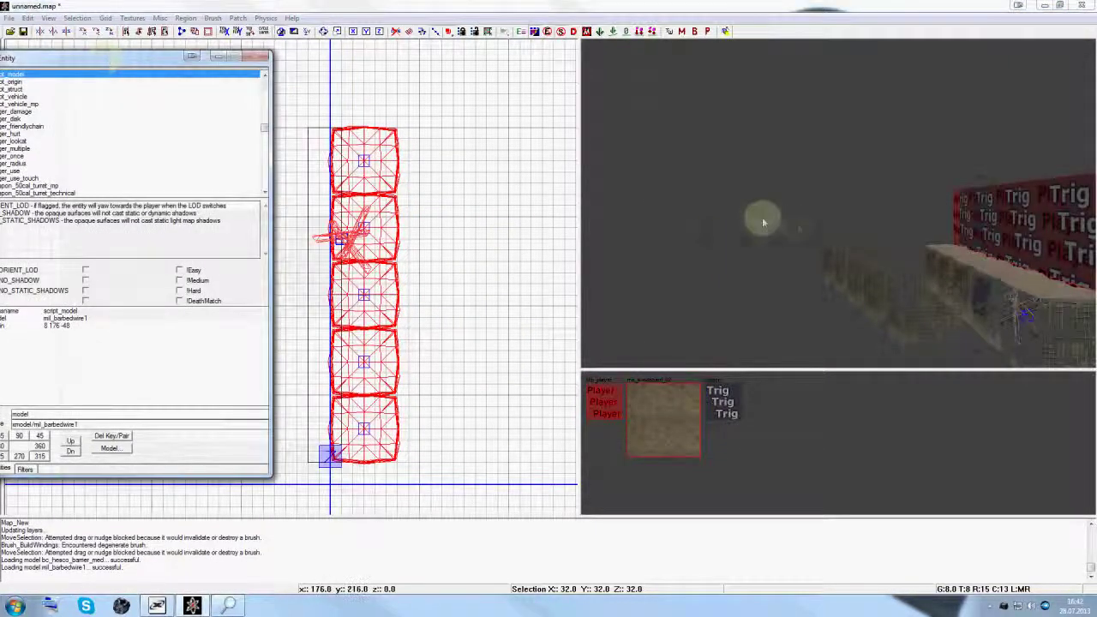
pyautogui.moveTo(762, 218)
pyautogui.mouseDown(button='right')
pyautogui.moveTo(791, 218)
pyautogui.moveTo(778, 224)
pyautogui.mouseUp(button='right')
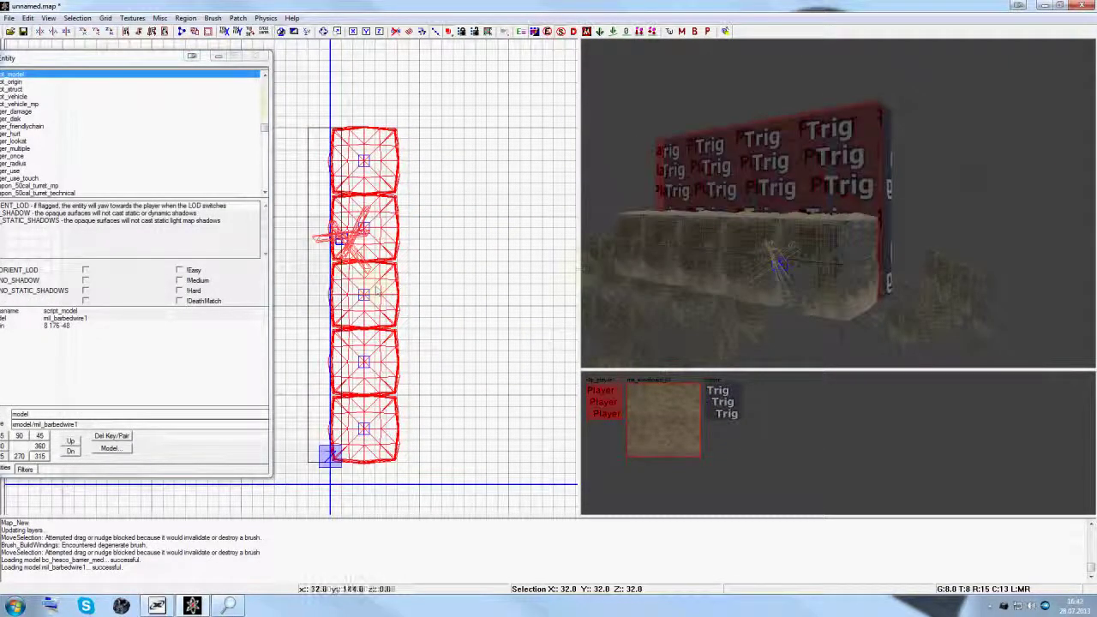
pyautogui.moveTo(344, 245); pyautogui.dragTo(481, 276)
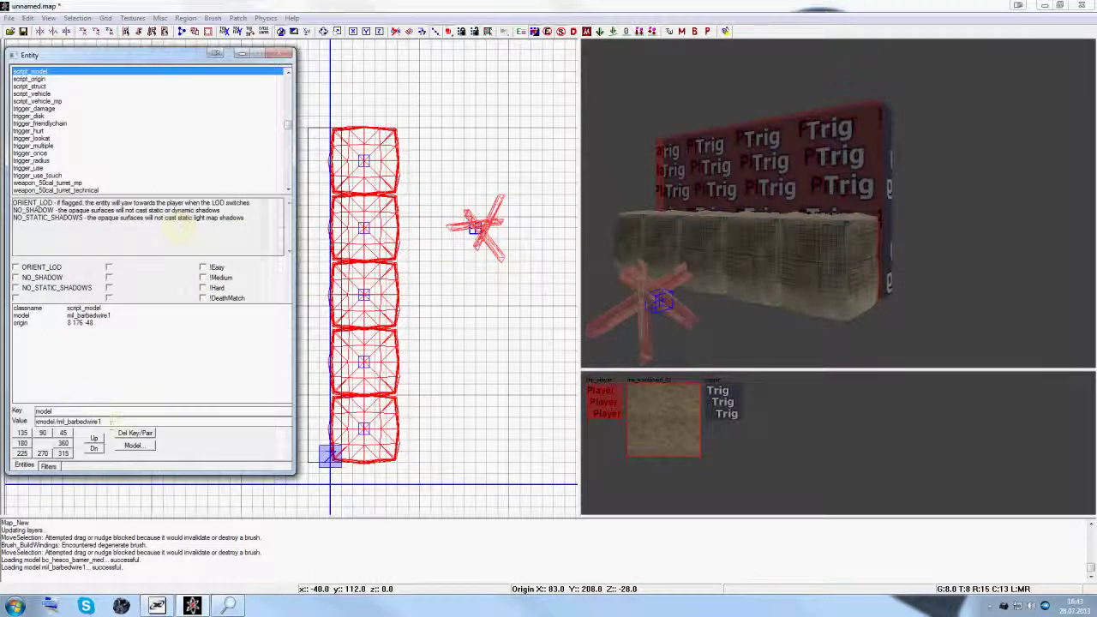
# - Change the entity's model to mil_barbedwire2 and rotate it to a 270-degree angle so it runs along the barriers
pyautogui.press('BackSpace')
pyautogui.write('2')
pyautogui.press('Return')
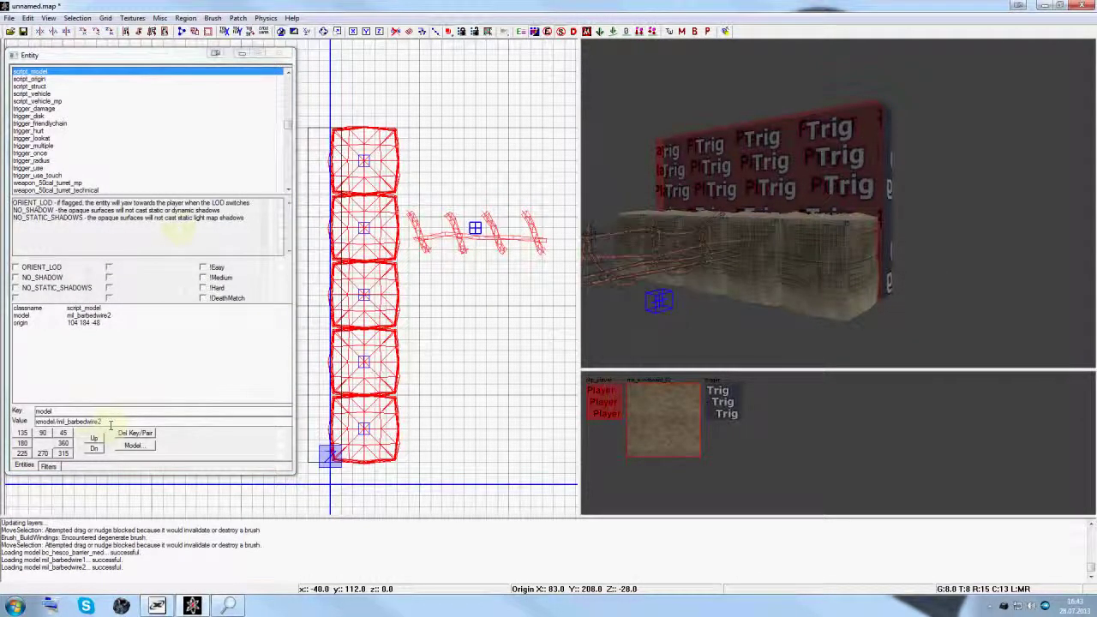
pyautogui.click(108, 31)
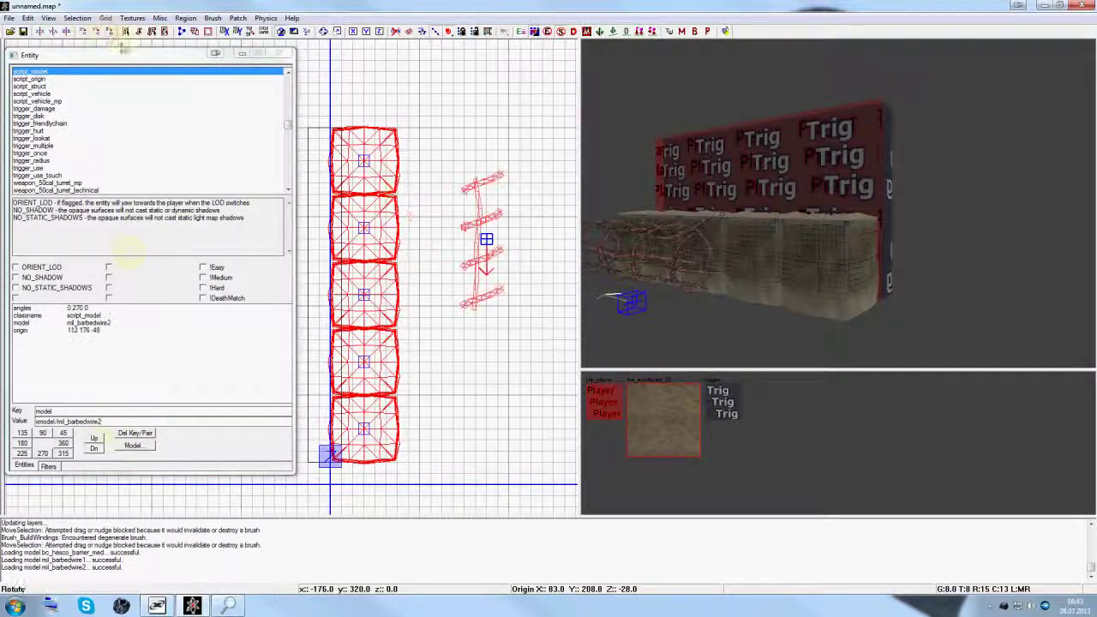
# - Move the barbed wire over the far end of the barrier row and raise it onto the tops, at origin 16 208 -32
pyautogui.moveTo(415, 208); pyautogui.dragTo(352, 179)
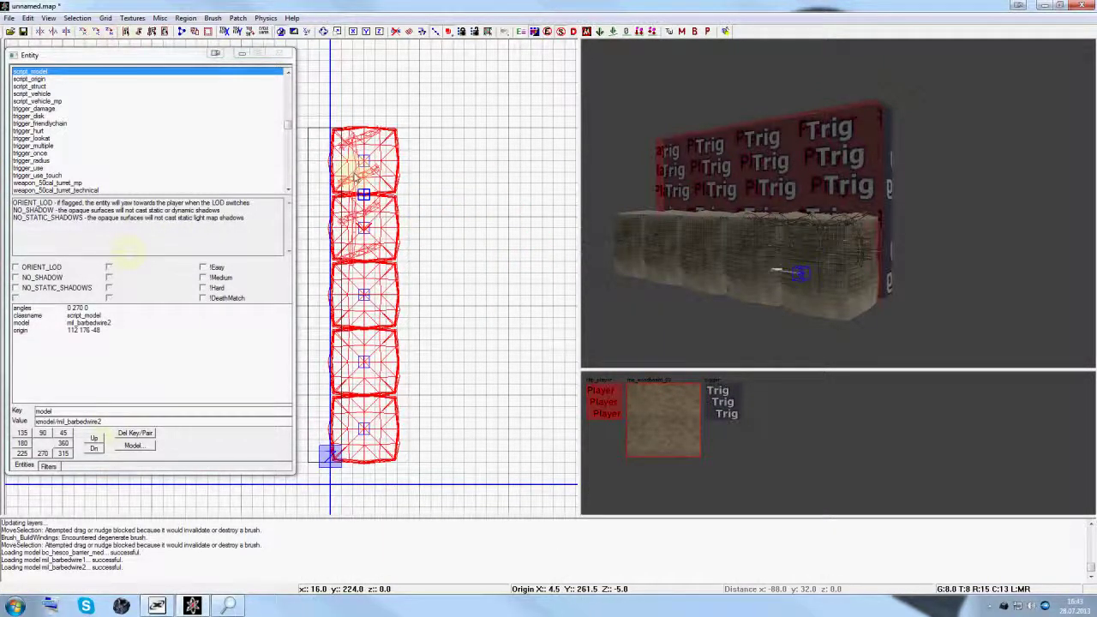
pyautogui.hotkey('ctrl', 'Tab')
pyautogui.moveTo(374, 254); pyautogui.dragTo(403, 265, button='right')
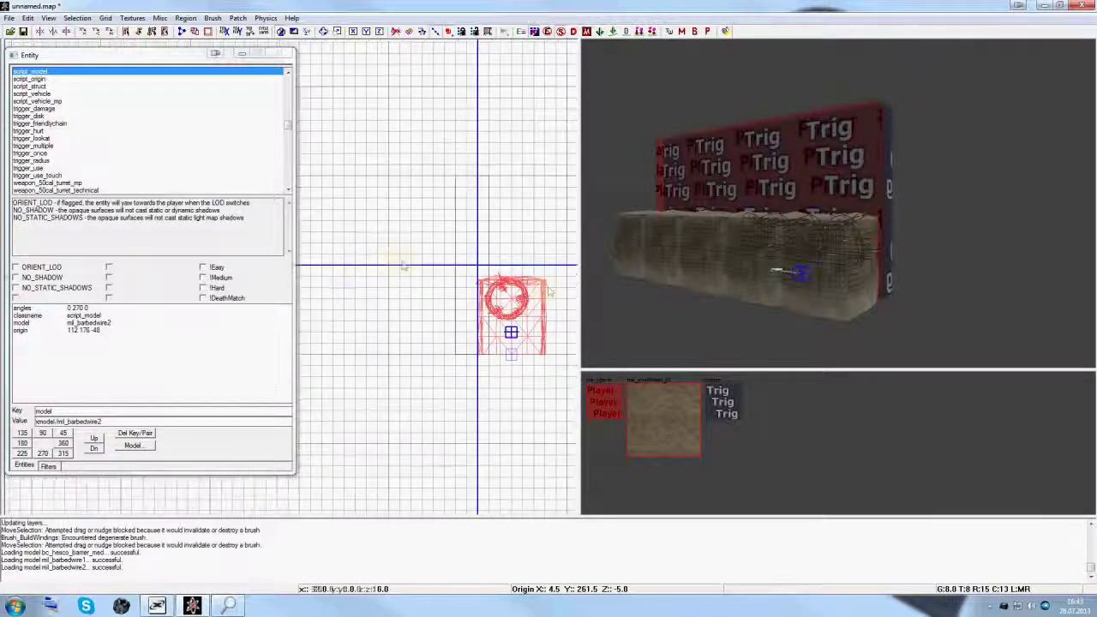
pyautogui.moveTo(521, 287); pyautogui.dragTo(502, 312, button='right')
pyautogui.scroll(2, 530, 290)
pyautogui.moveTo(456, 323); pyautogui.dragTo(434, 290)
pyautogui.hotkey('ctrl', 'Tab')
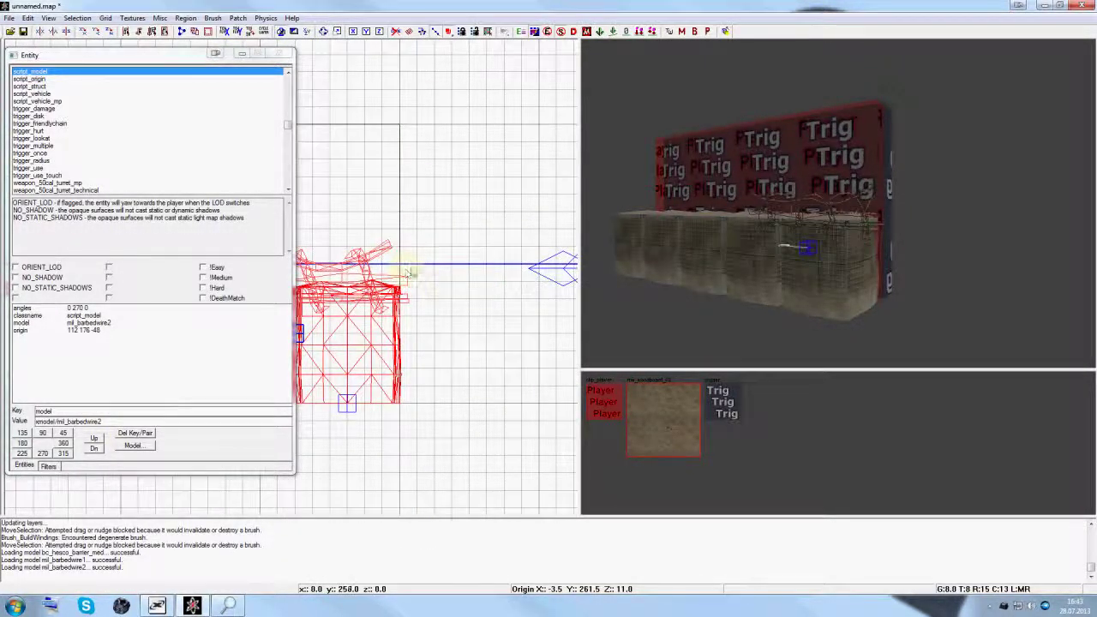
pyautogui.hotkey('ctrl', 'Tab')
pyautogui.moveTo(414, 259); pyautogui.dragTo(417, 250, button='right')
# - Duplicate the barbed wire twice and place the copies along the rest of the barrier row
pyautogui.press('space')
pyautogui.moveTo(483, 180)
pyautogui.mouseDown()
pyautogui.moveTo(469, 393)
pyautogui.moveTo(469, 377)
pyautogui.mouseUp()
pyautogui.moveTo(478, 383); pyautogui.dragTo(458, 161, button='right')
pyautogui.press('space')
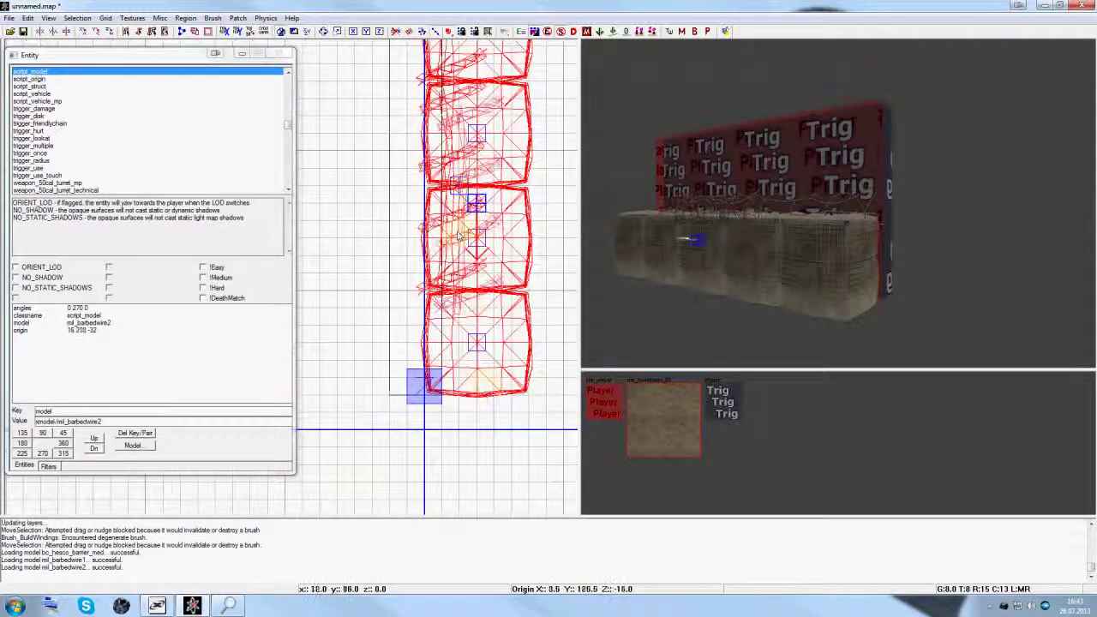
pyautogui.moveTo(457, 236); pyautogui.dragTo(440, 312)
pyautogui.press('Escape')
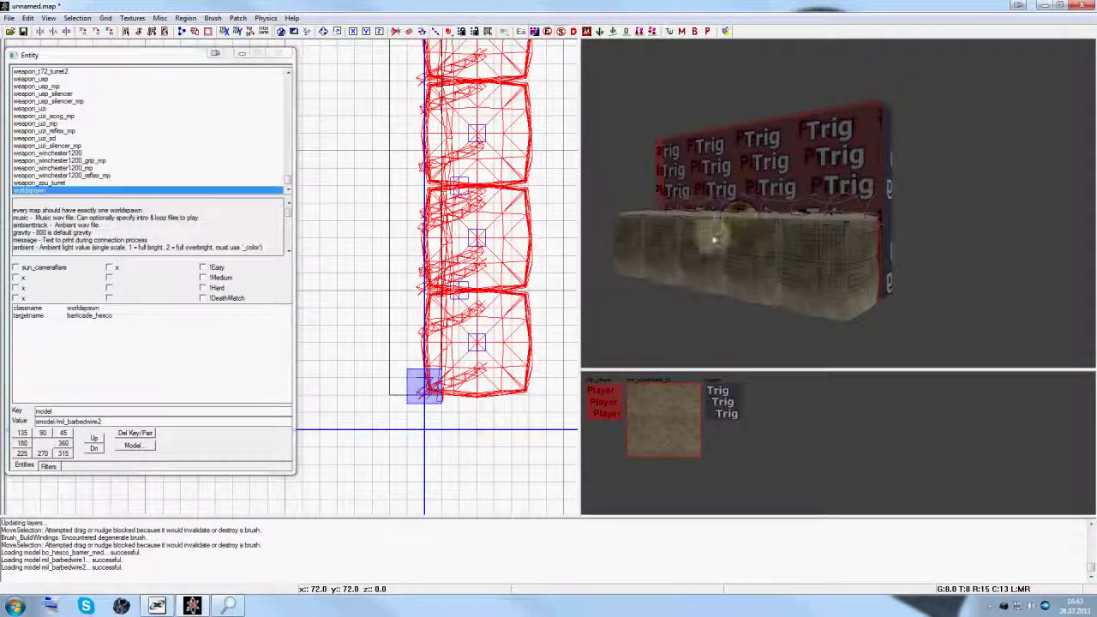
# - Shift the middle barbed wire piece along the barrier row, nearer to the first piece
pyautogui.keyDown('shift'); pyautogui.click(712, 240); pyautogui.keyUp('shift')
pyautogui.moveTo(469, 230); pyautogui.dragTo(459, 175)
pyautogui.moveTo(500, 170); pyautogui.dragTo(480, 217, button='right')
pyautogui.moveTo(433, 171); pyautogui.dragTo(437, 160)
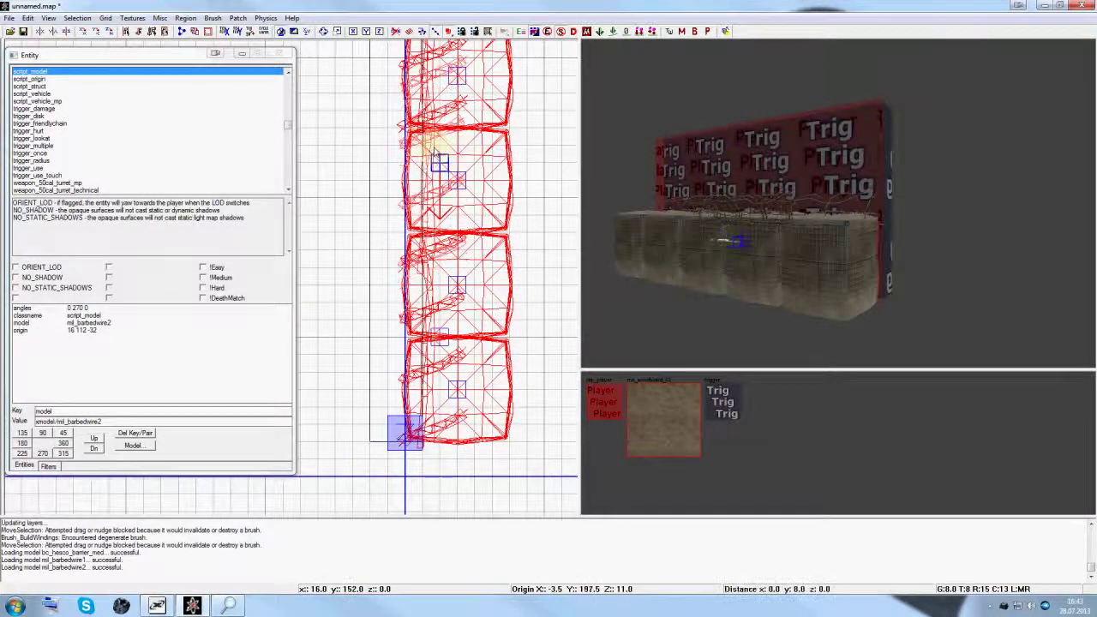
pyautogui.press('Escape')
# - Try to connect the trigger-textured wall brush to the barbed wire at the end of the row
pyautogui.scroll(8, 811, 334)
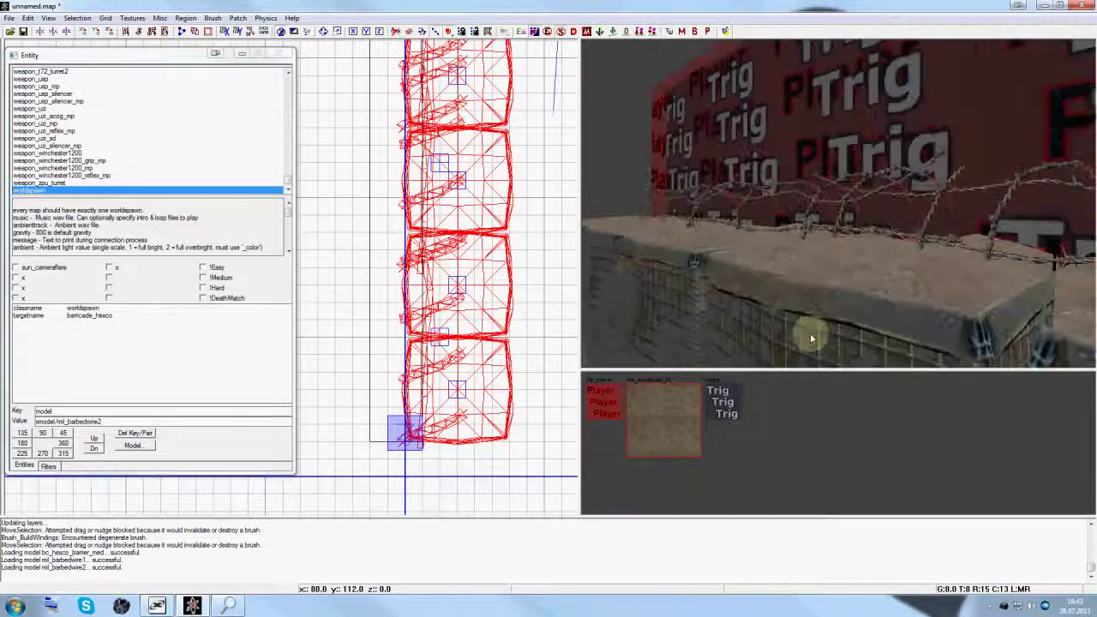
pyautogui.scroll(-10, 809, 333)
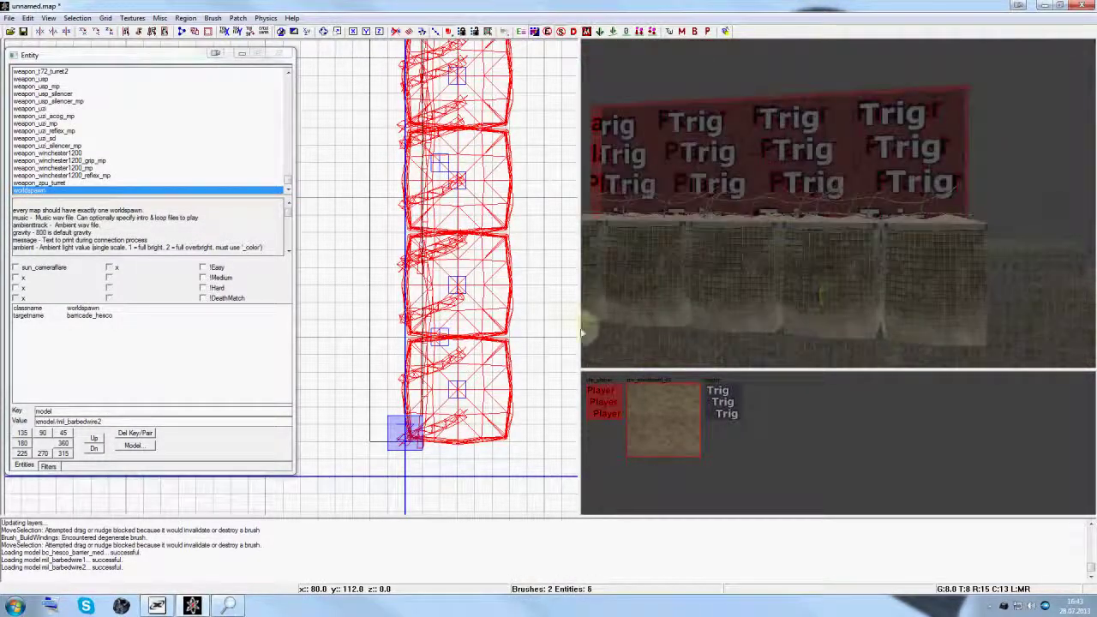
pyautogui.moveTo(894, 300); pyautogui.dragTo(902, 299, button='right')
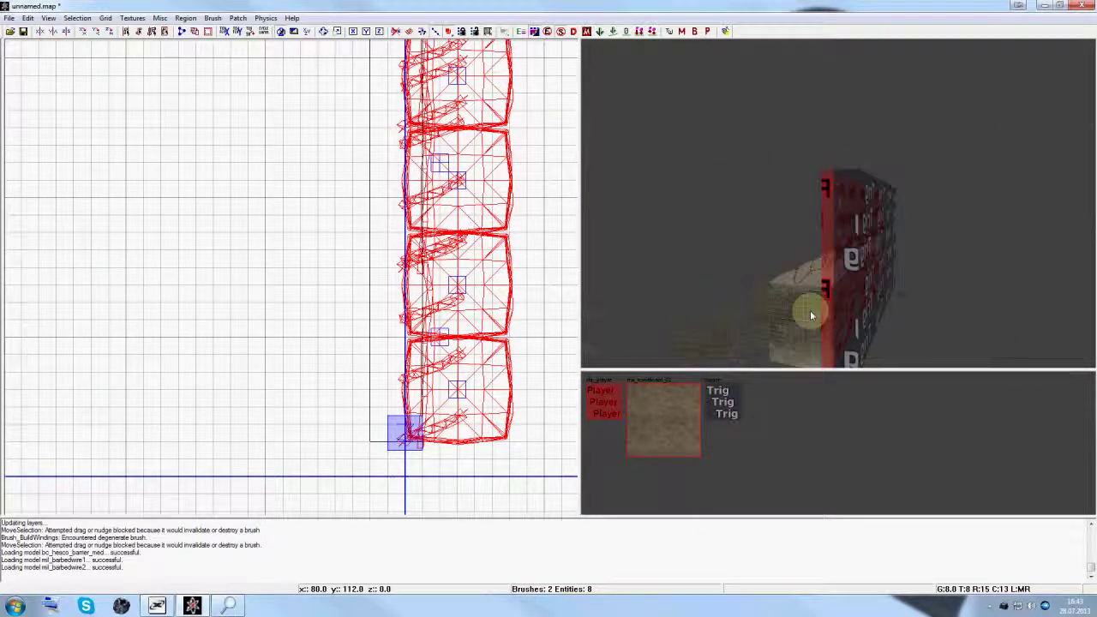
pyautogui.moveTo(810, 315)
pyautogui.mouseDown(button='right')
pyautogui.moveTo(796, 295)
pyautogui.moveTo(801, 310)
pyautogui.mouseUp(button='right')
pyautogui.keyDown('shift'); pyautogui.click(867, 279); pyautogui.keyUp('shift')
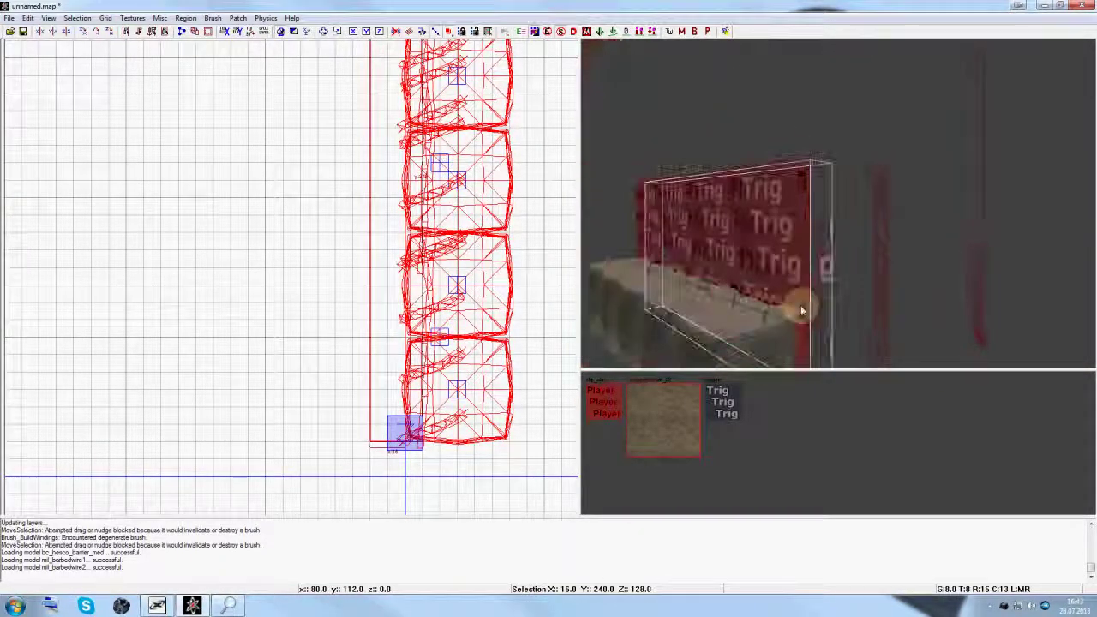
pyautogui.keyDown('shift'); pyautogui.click(741, 286); pyautogui.keyUp('shift')
pyautogui.press('w')
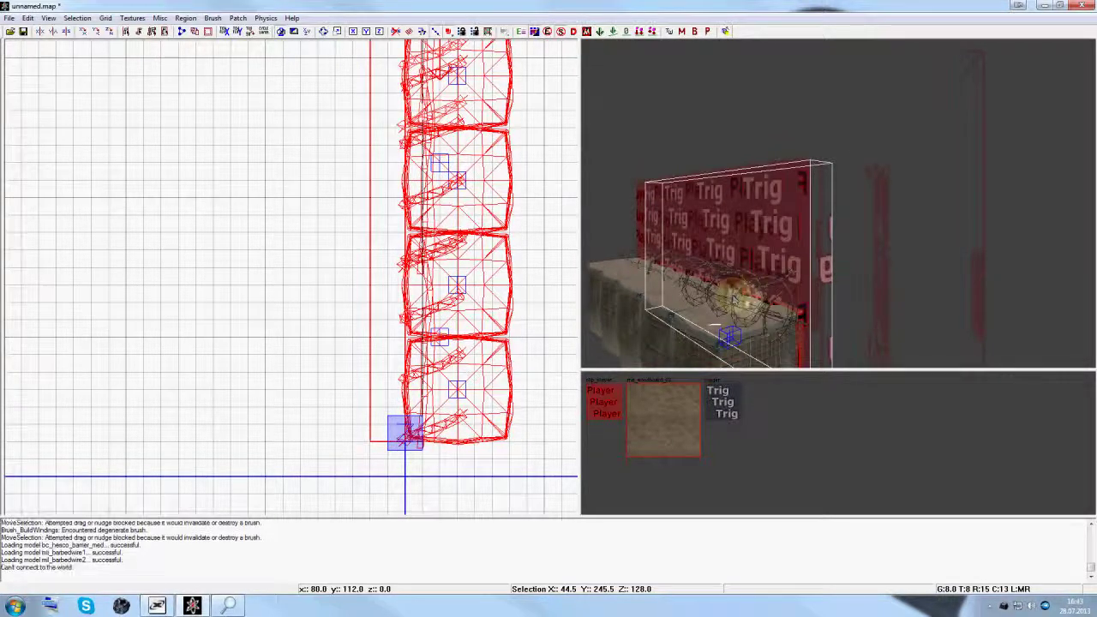
# - Check the entity properties of the barbed wire piece at the end of the row
pyautogui.moveTo(734, 298); pyautogui.dragTo(698, 314, button='right')
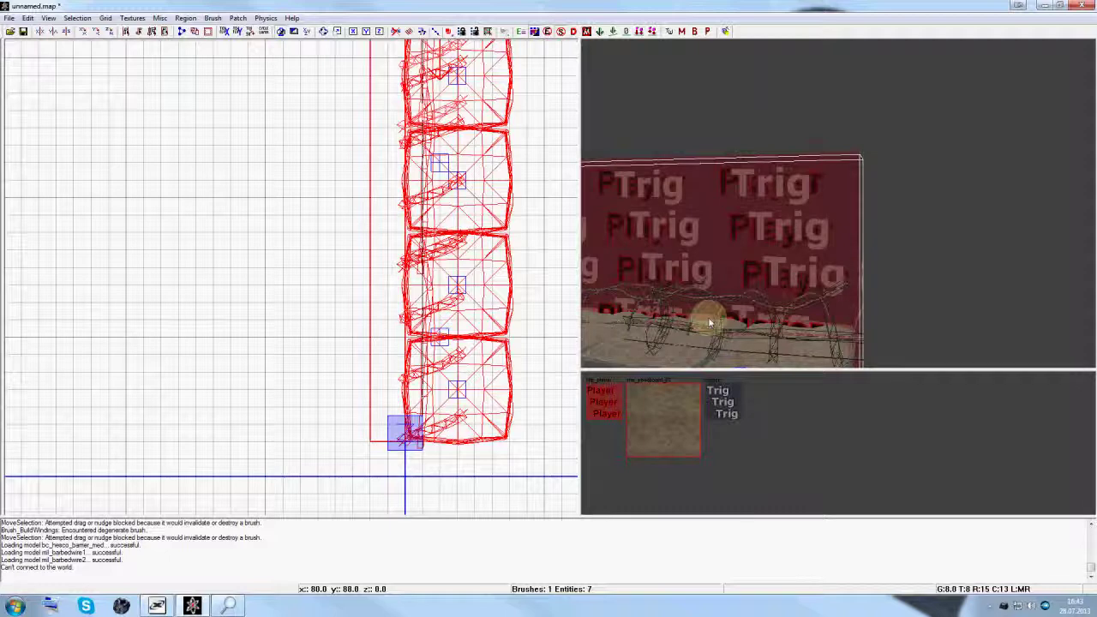
pyautogui.keyDown('shift'); pyautogui.click(718, 319); pyautogui.keyUp('shift')
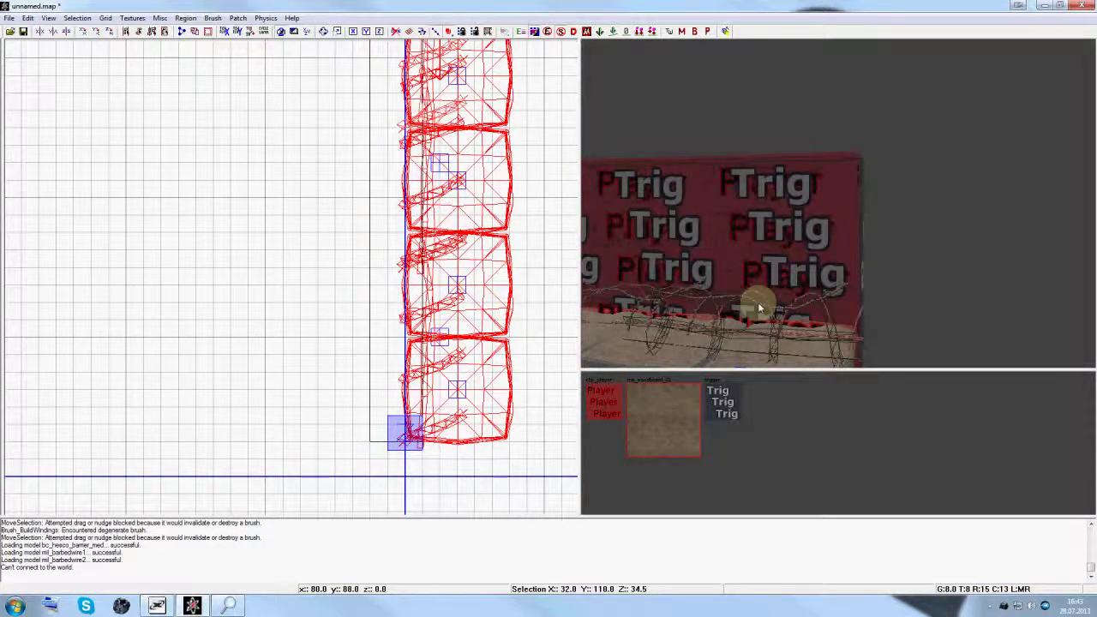
pyautogui.press('n')
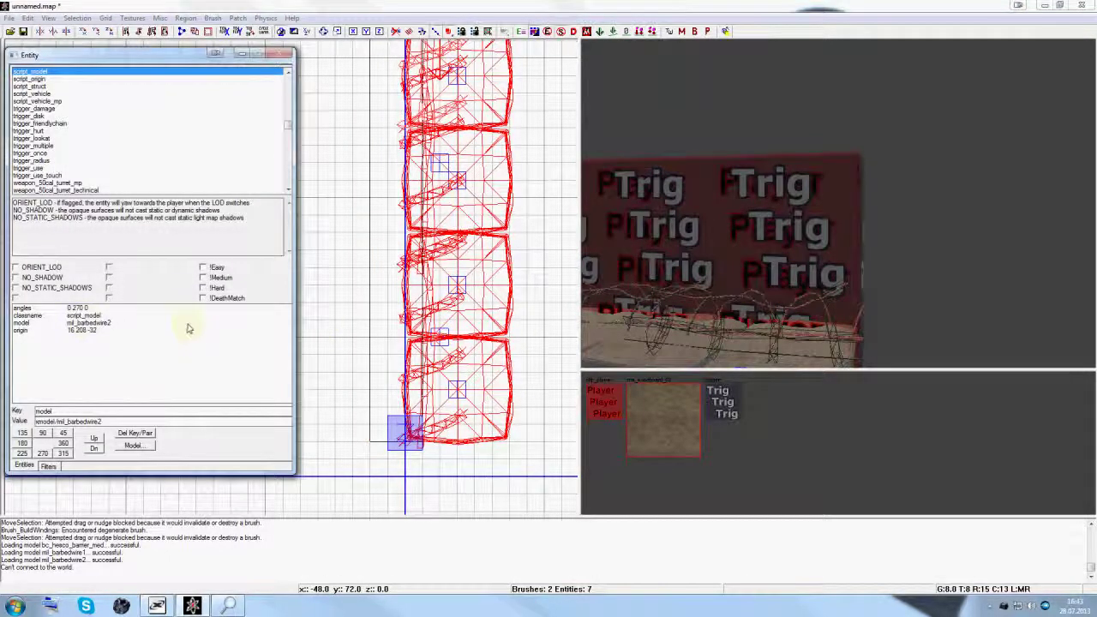
pyautogui.press('n')
# - Hide the clip brushes with the Clip view filter
pyautogui.moveTo(821, 304); pyautogui.dragTo(896, 297, button='right')
pyautogui.press('f')
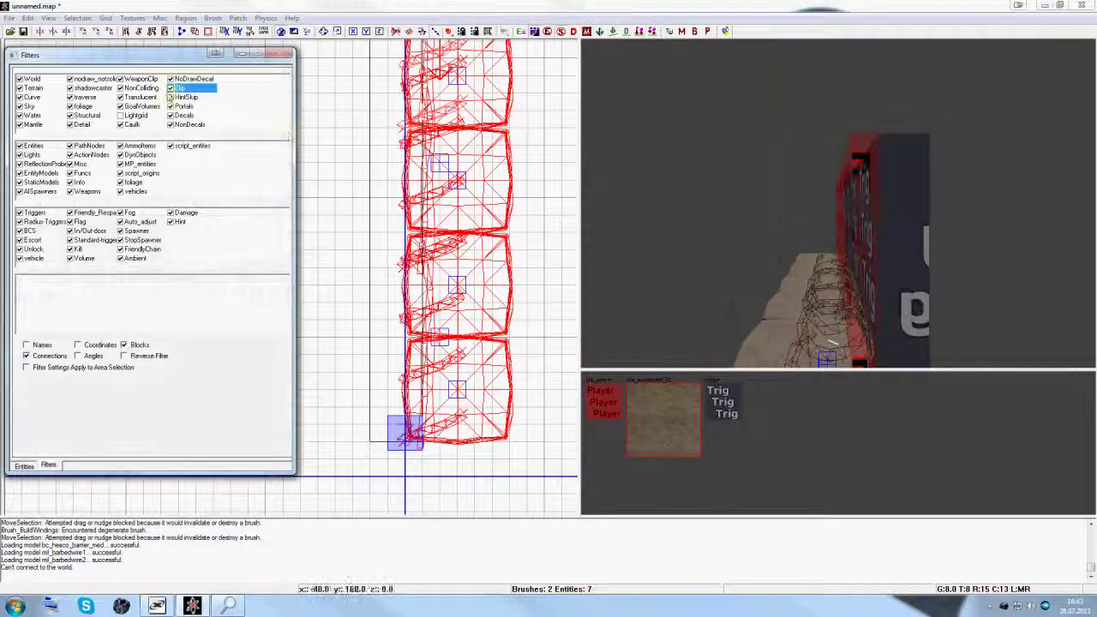
pyautogui.press('f')
# - Try again to connect the trigger brush to the barbed wire with the clip brush hidden
pyautogui.press('Escape')
pyautogui.moveTo(828, 228); pyautogui.dragTo(828, 228, button='right')
pyautogui.keyDown('shift'); pyautogui.click(829, 229); pyautogui.keyUp('shift')
pyautogui.keyDown('shift'); pyautogui.click(768, 309); pyautogui.keyUp('shift')
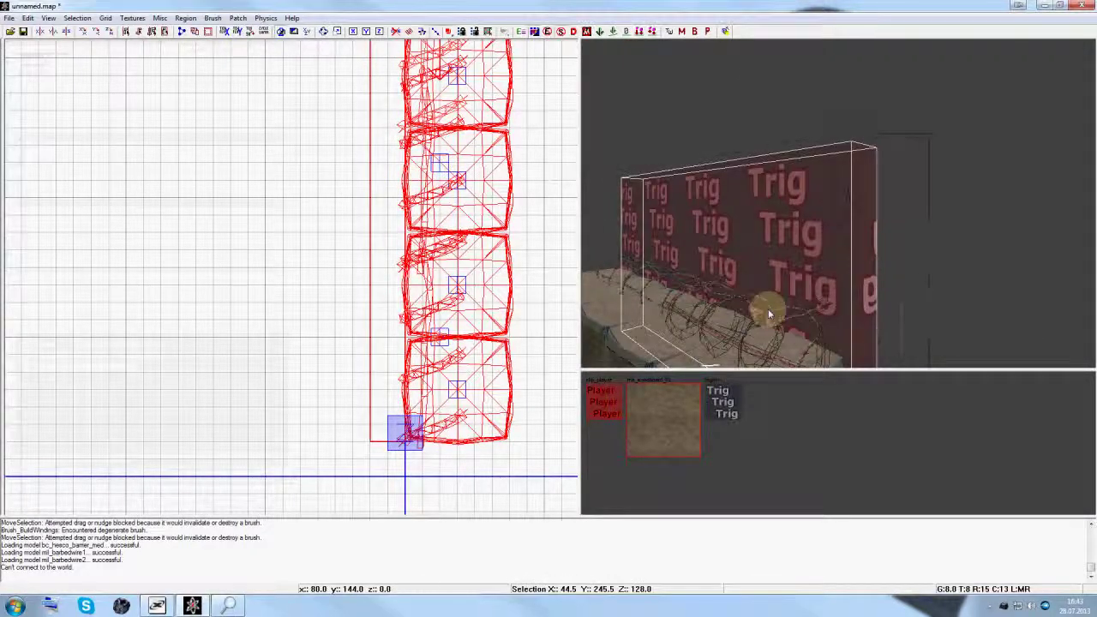
pyautogui.press('w')
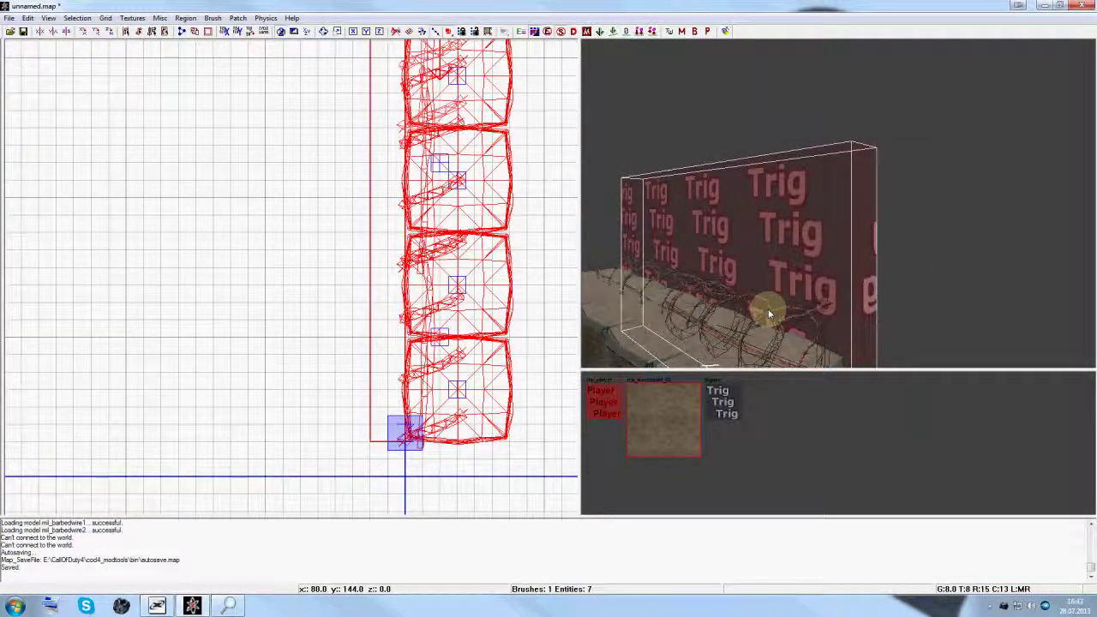
pyautogui.scroll(-2, 922, 240)
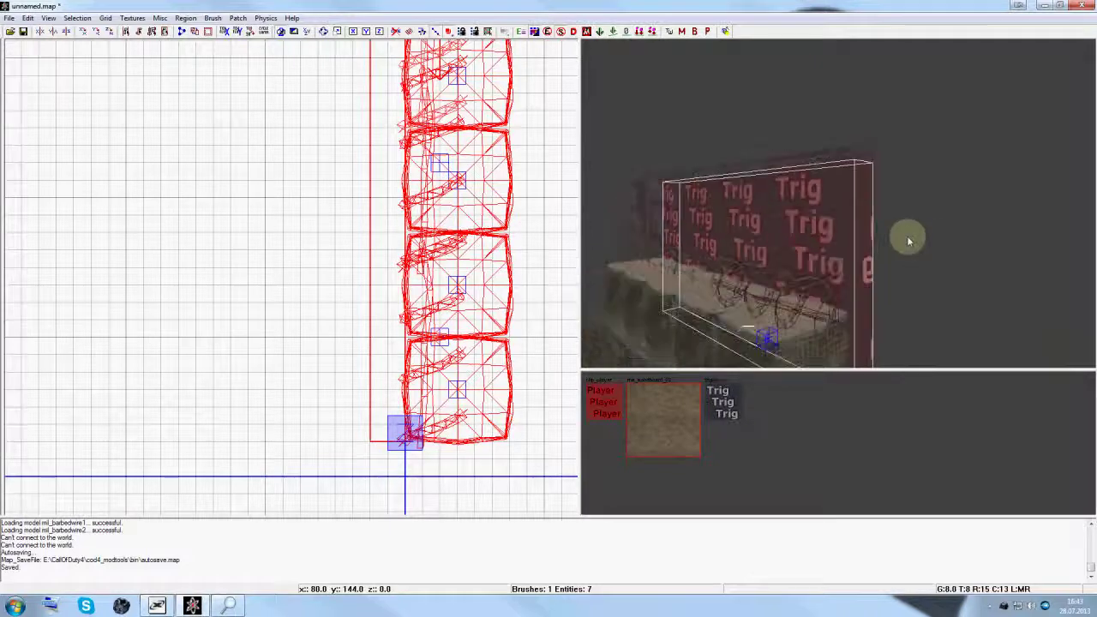
# - Compare the entity properties of the barbed wire piece with those of the trigger-textured wall brush
pyautogui.press('Escape')
pyautogui.keyDown('shift'); pyautogui.click(779, 277); pyautogui.keyUp('shift')
pyautogui.press('n')
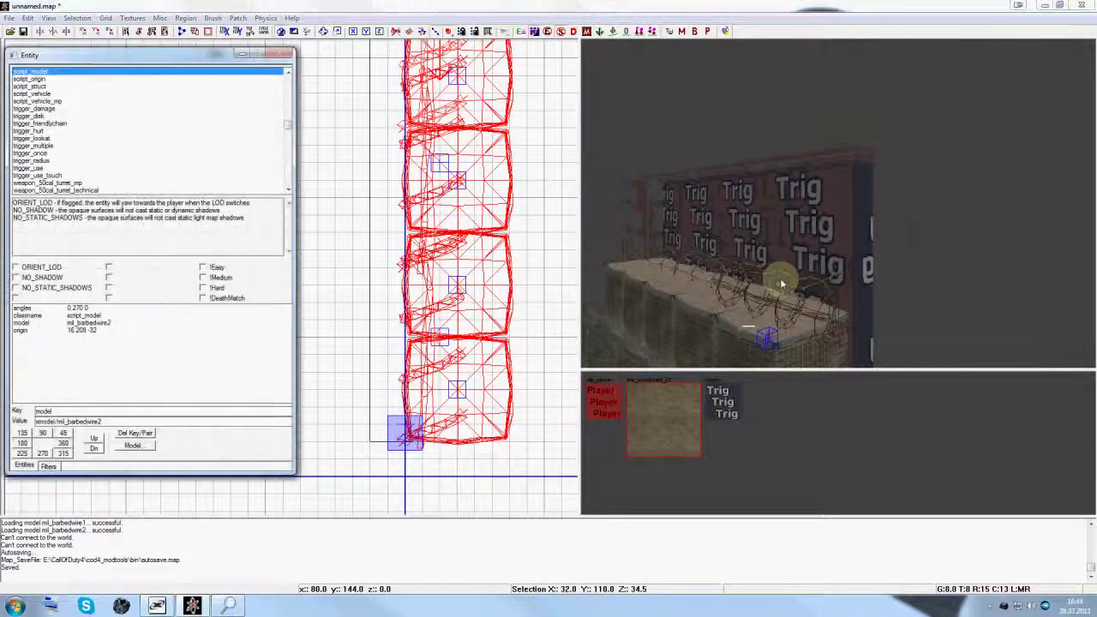
pyautogui.press('n')
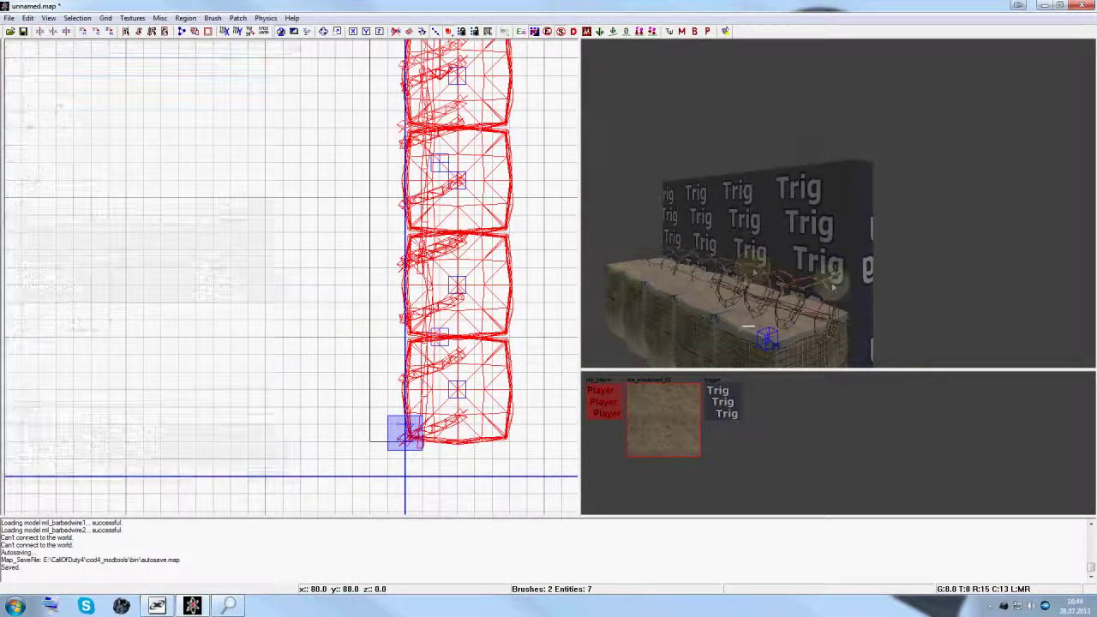
pyautogui.keyDown('shift'); pyautogui.click(839, 258); pyautogui.keyUp('shift')
pyautogui.press('n')
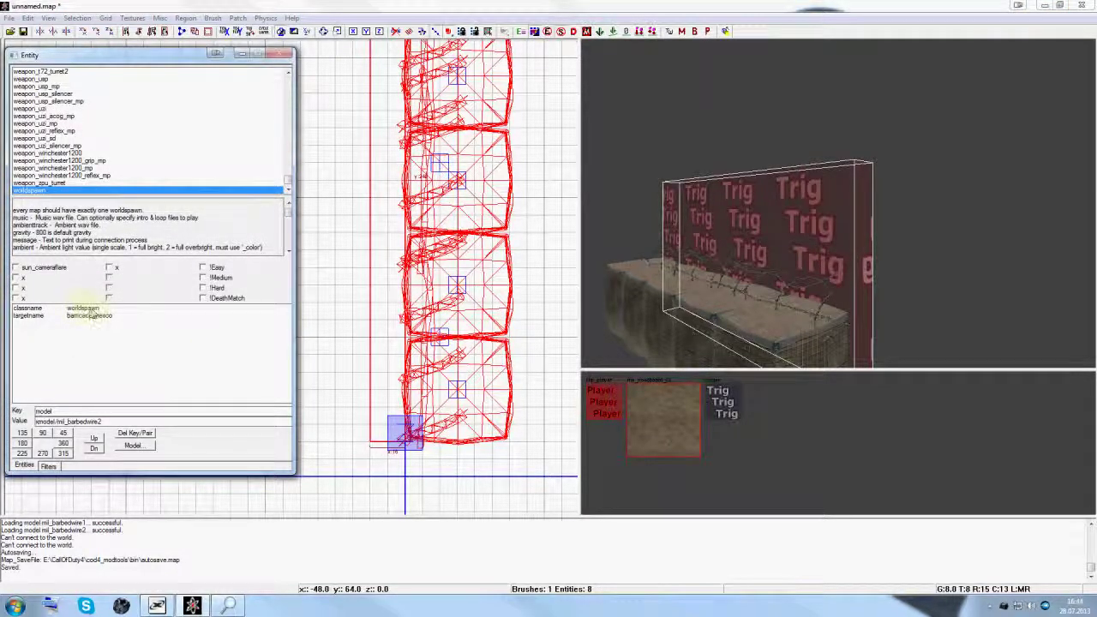
pyautogui.press('Escape')
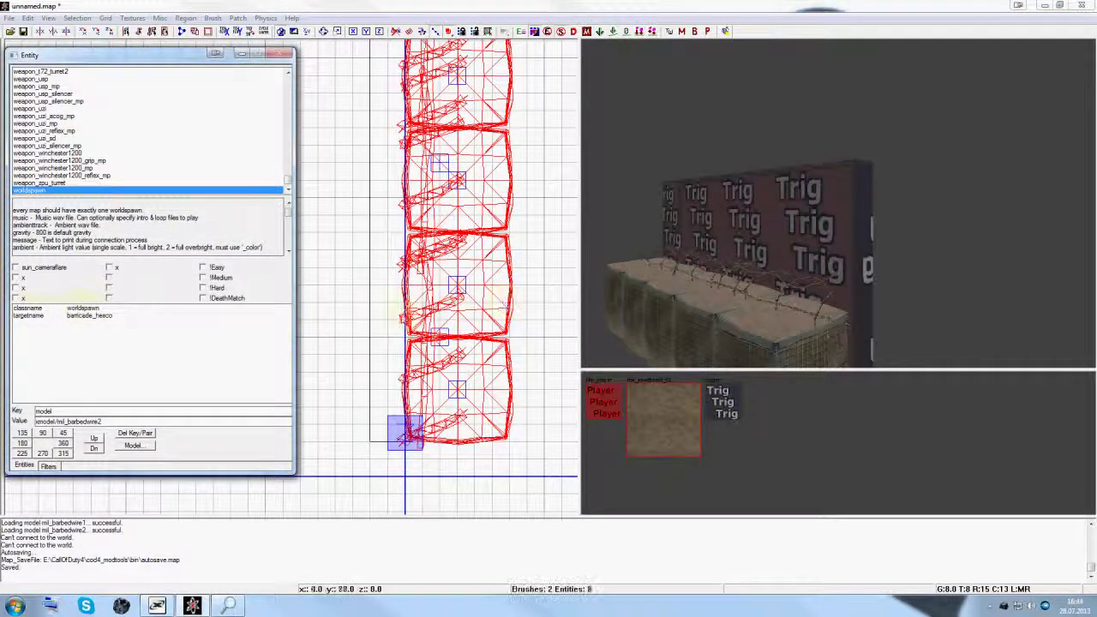
pyautogui.moveTo(320, 329); pyautogui.dragTo(318, 289, button='right')
pyautogui.rightClick(317, 290)
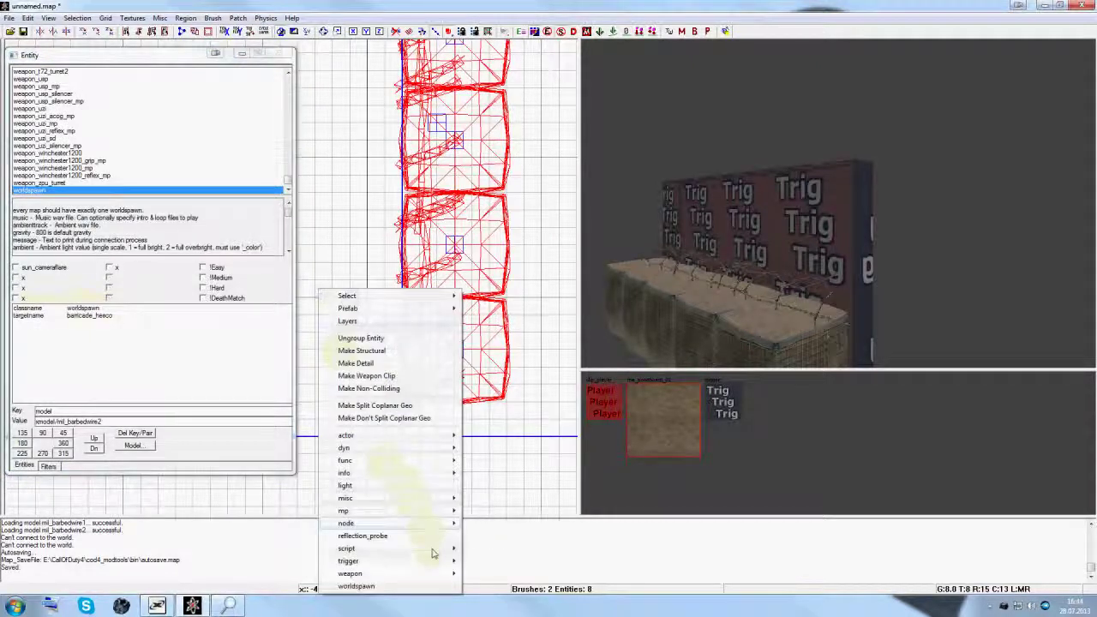
pyautogui.moveTo(436, 560)
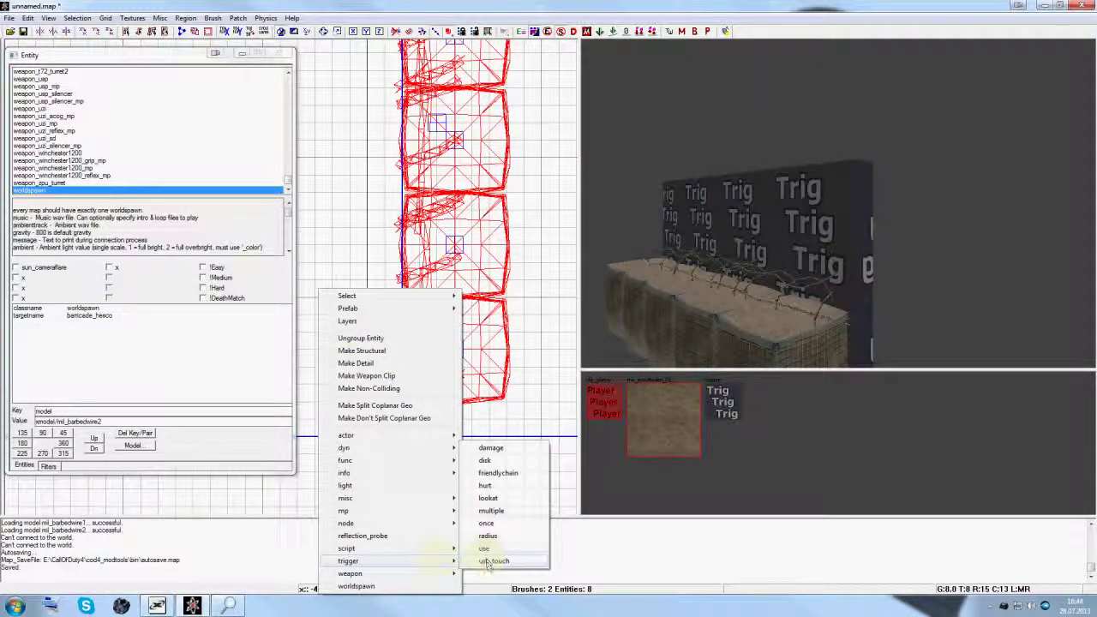
pyautogui.click(494, 561)
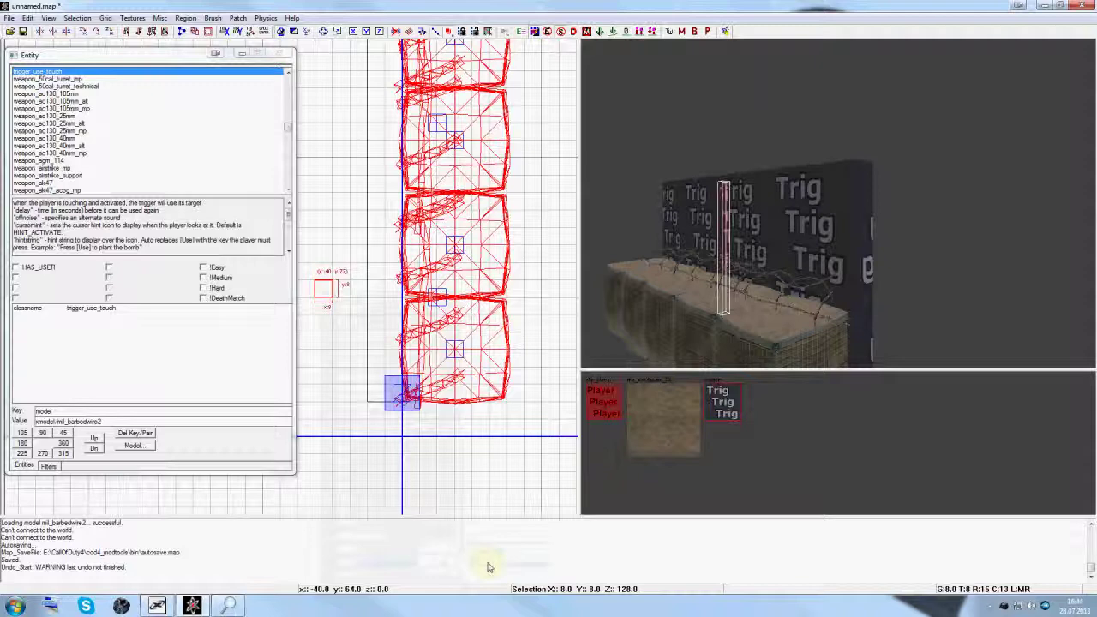
pyautogui.press('BackSpace')
# - Convert the trigger-textured wall brush into a trigger_use_touch entity
pyautogui.keyDown('shift'); pyautogui.click(794, 223); pyautogui.keyUp('shift')
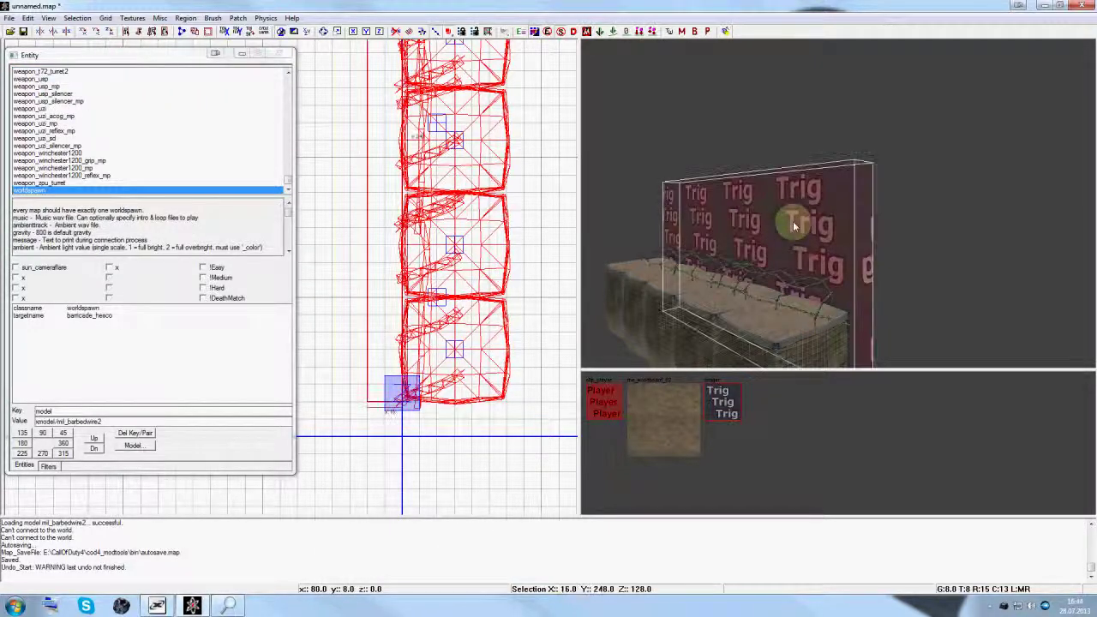
pyautogui.rightClick(336, 410)
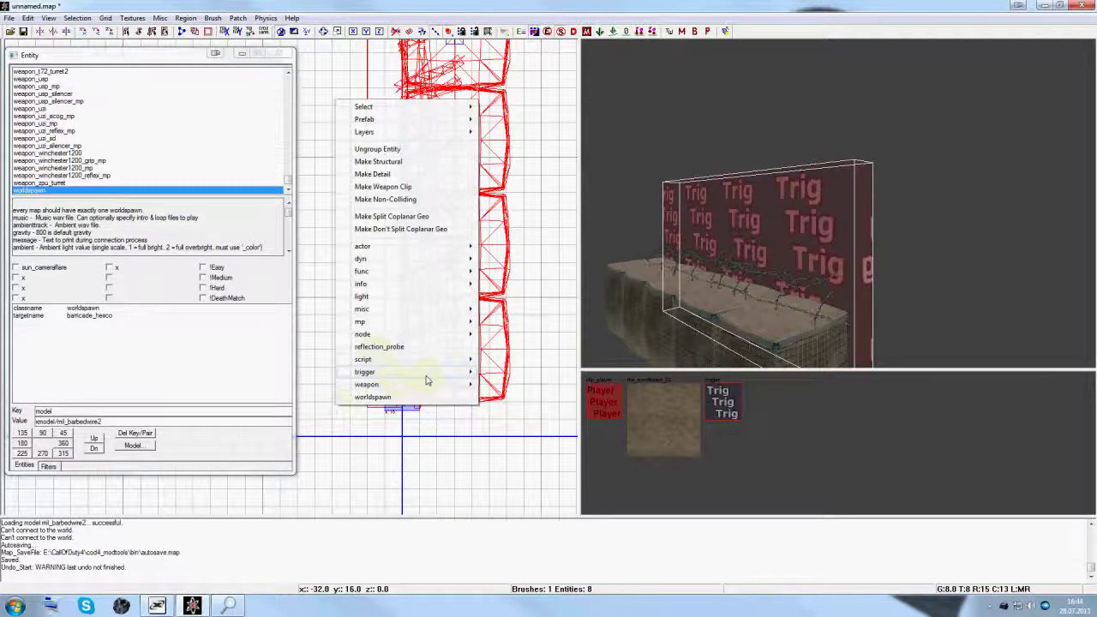
pyautogui.moveTo(428, 374)
pyautogui.click(510, 485)
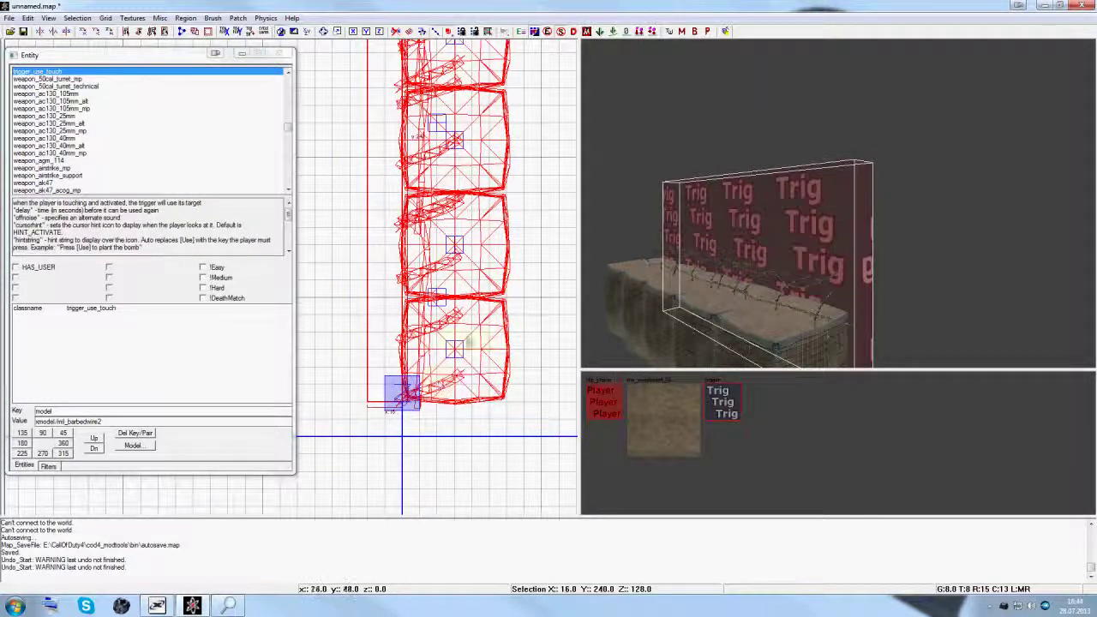
# - Give the trigger_use_touch wall the targetname barricades_hesco
pyautogui.moveTo(67, 413); pyautogui.dragTo(10, 417)
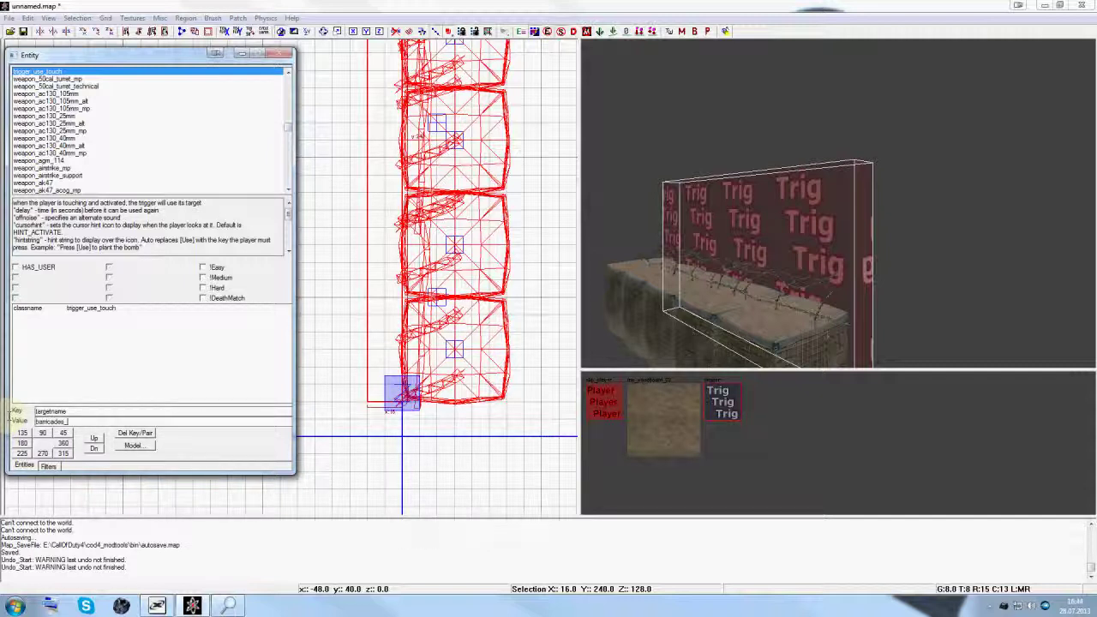
pyautogui.write('co')
pyautogui.press('Return')
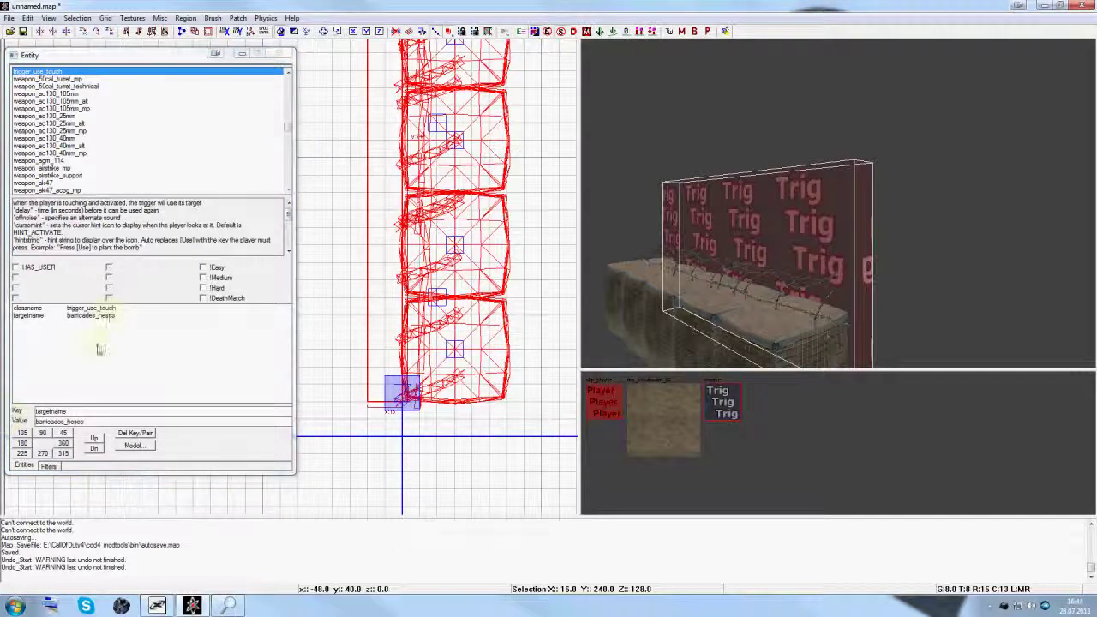
# - Delete the targetname key from the worldspawn entity
pyautogui.press('Escape')
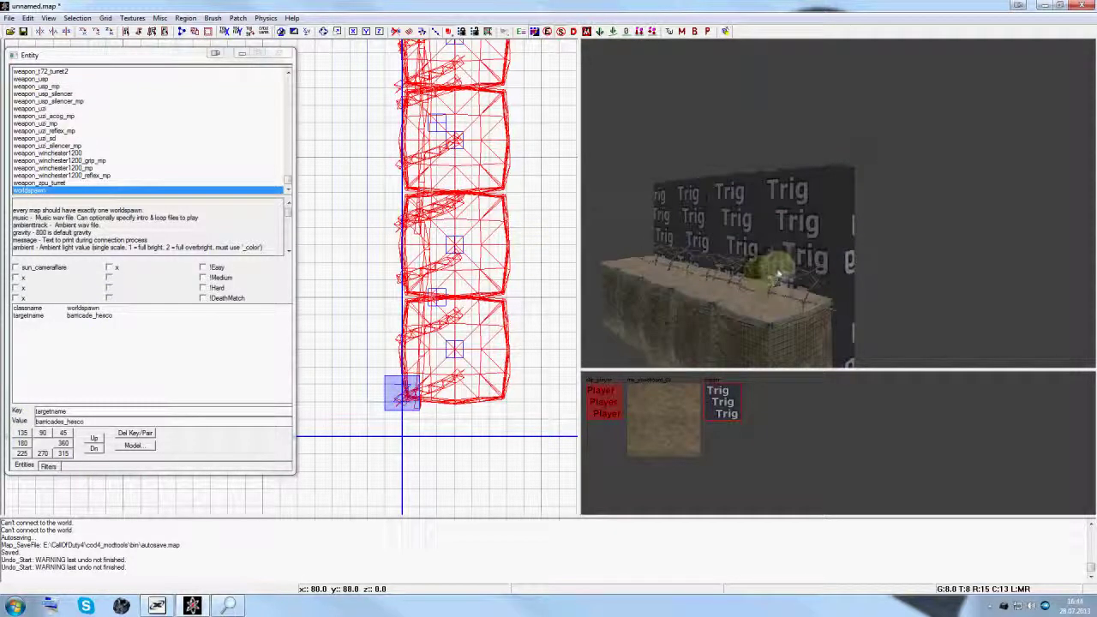
pyautogui.click(45, 315)
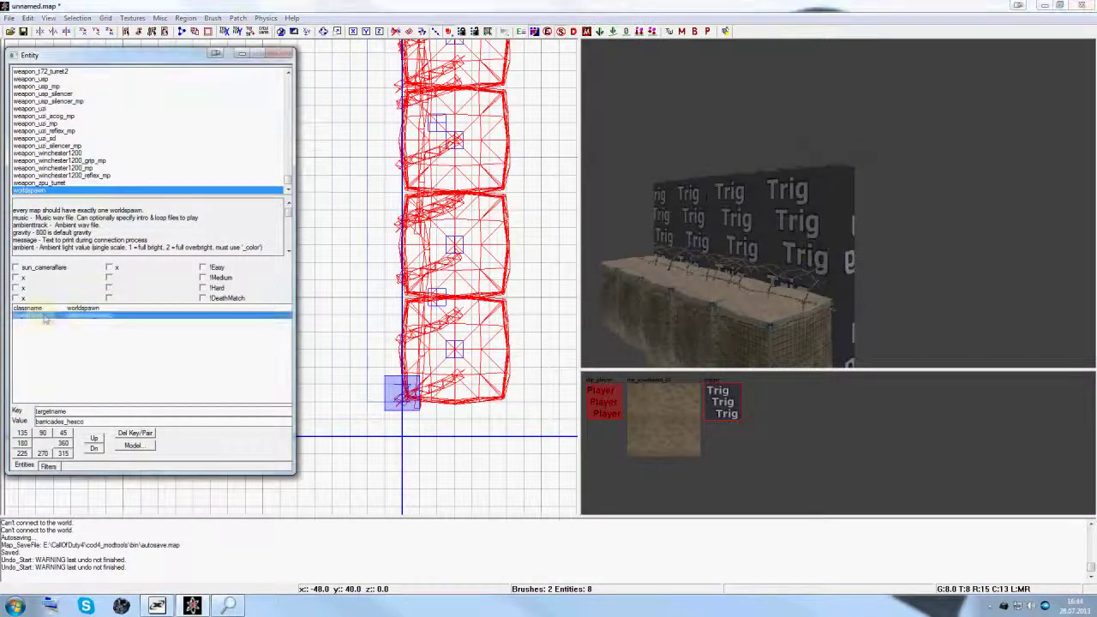
pyautogui.click(133, 434)
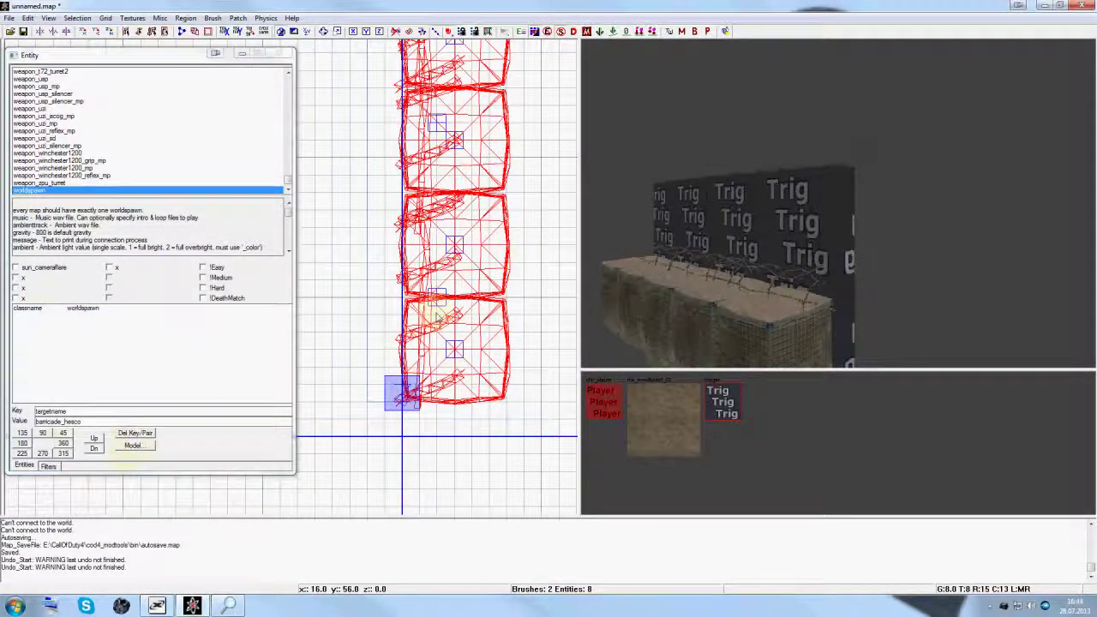
# - Connect the trigger_use_touch wall to the barbed wire piece at the near end of the row
pyautogui.keyDown('shift'); pyautogui.click(818, 248); pyautogui.keyUp('shift')
pyautogui.keyDown('shift'); pyautogui.click(776, 281); pyautogui.keyUp('shift')
pyautogui.moveTo(760, 318); pyautogui.dragTo(762, 319, button='right')
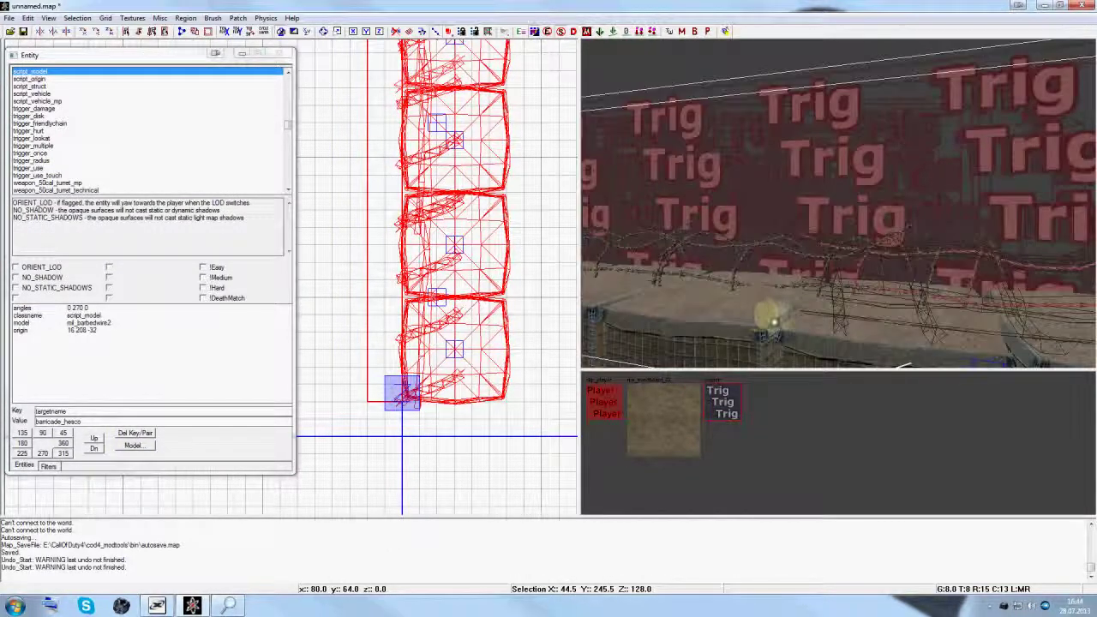
pyautogui.press('w')
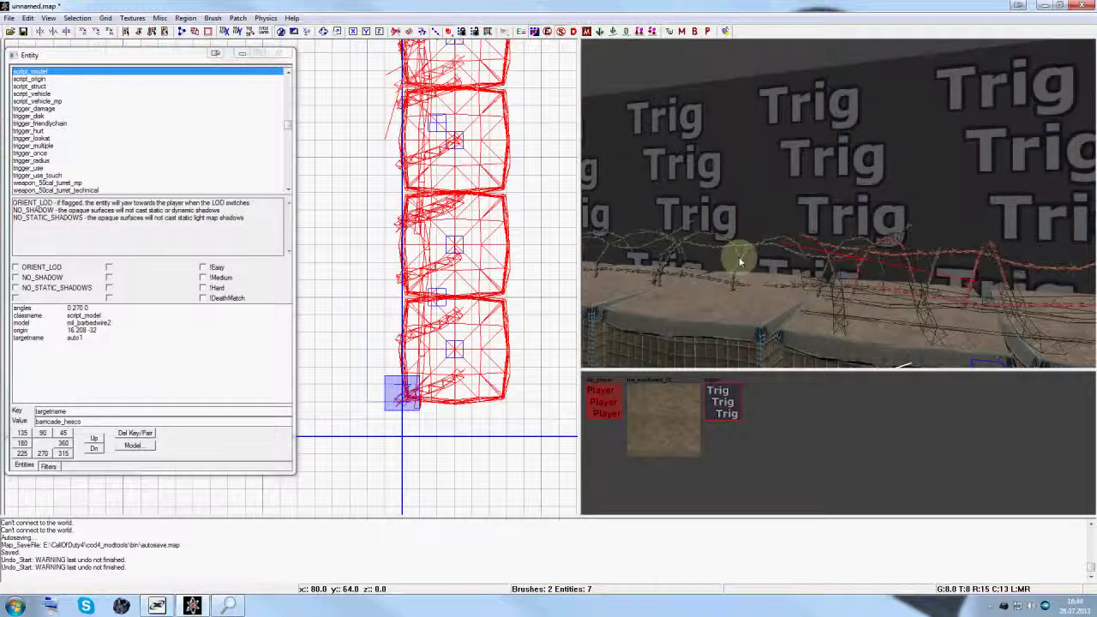
# - Connect the middle and far barbed wire pieces onto the trigger's target chain, one after the other
pyautogui.keyDown('shift'); pyautogui.click(740, 257); pyautogui.keyUp('shift')
pyautogui.moveTo(759, 266); pyautogui.dragTo(759, 268, button='right')
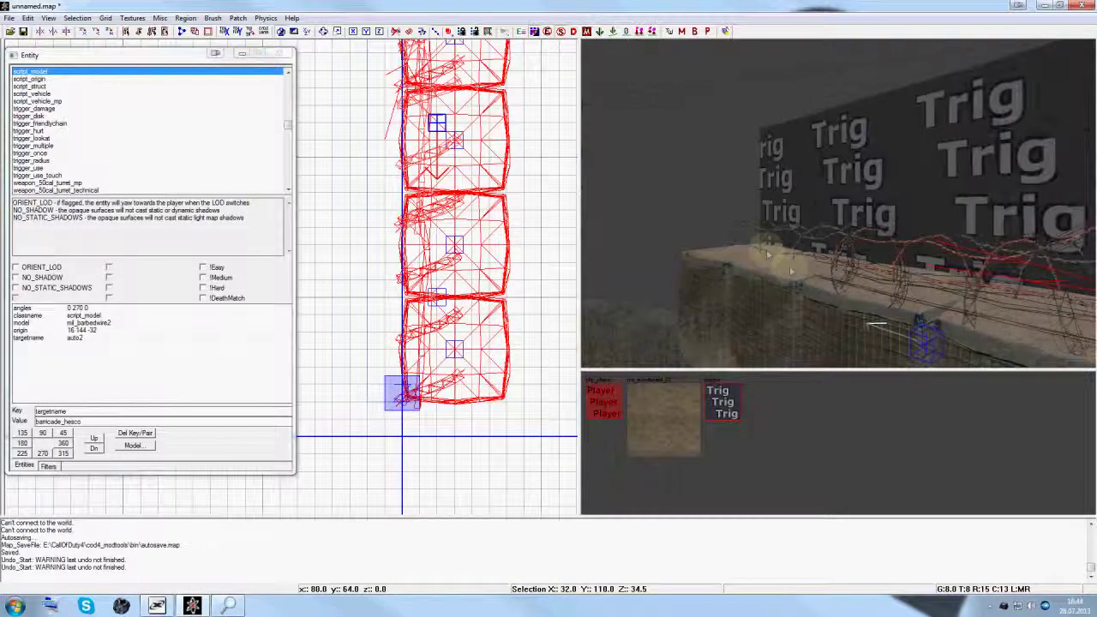
pyautogui.keyDown('shift'); pyautogui.click(769, 242); pyautogui.keyUp('shift')
pyautogui.press('w')
pyautogui.moveTo(886, 301); pyautogui.dragTo(886, 302, button='right')
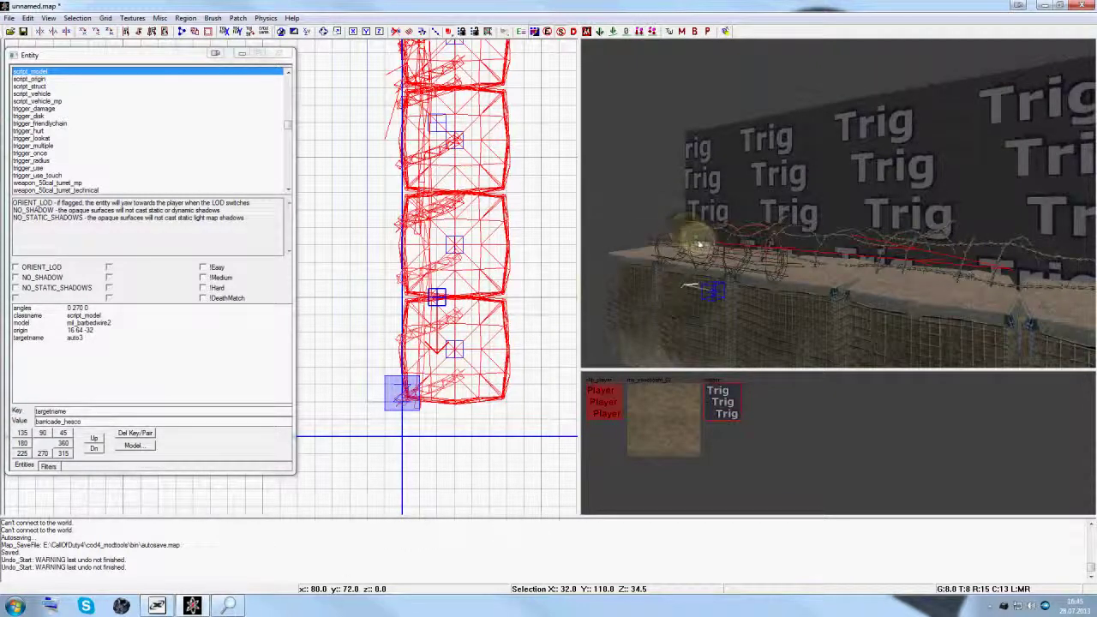
# - Connect the five hesco barriers one after another, continuing the chain from the last barbed wire piece
pyautogui.keyDown('shift'); pyautogui.click(643, 277); pyautogui.keyUp('shift')
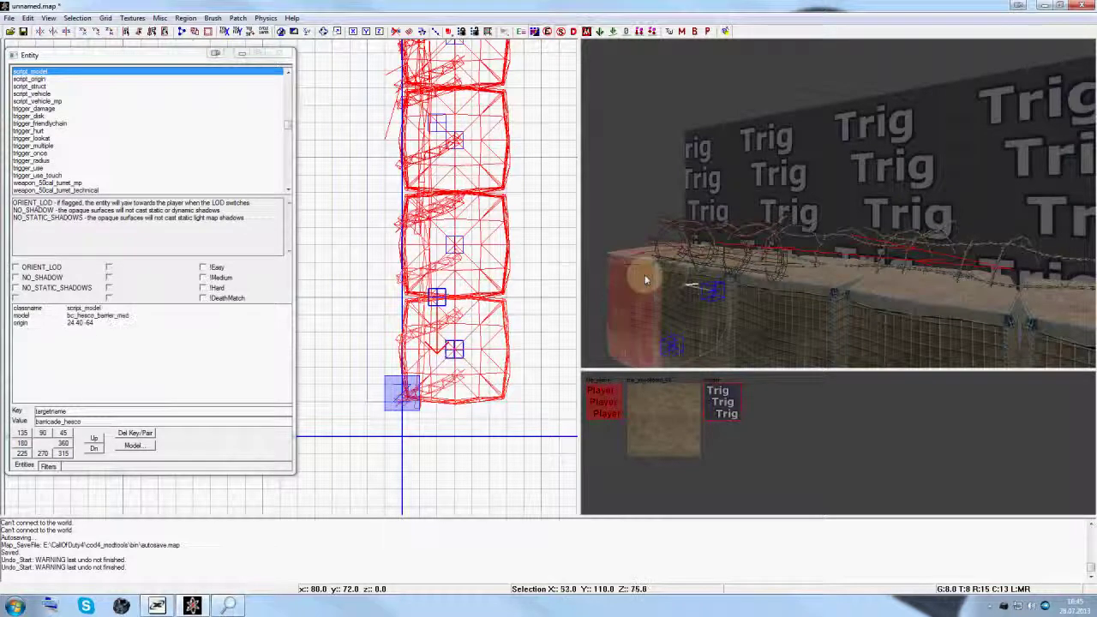
pyautogui.keyDown('shift'); pyautogui.click(703, 313); pyautogui.keyUp('shift')
pyautogui.hotkey('ctrl', 'k')
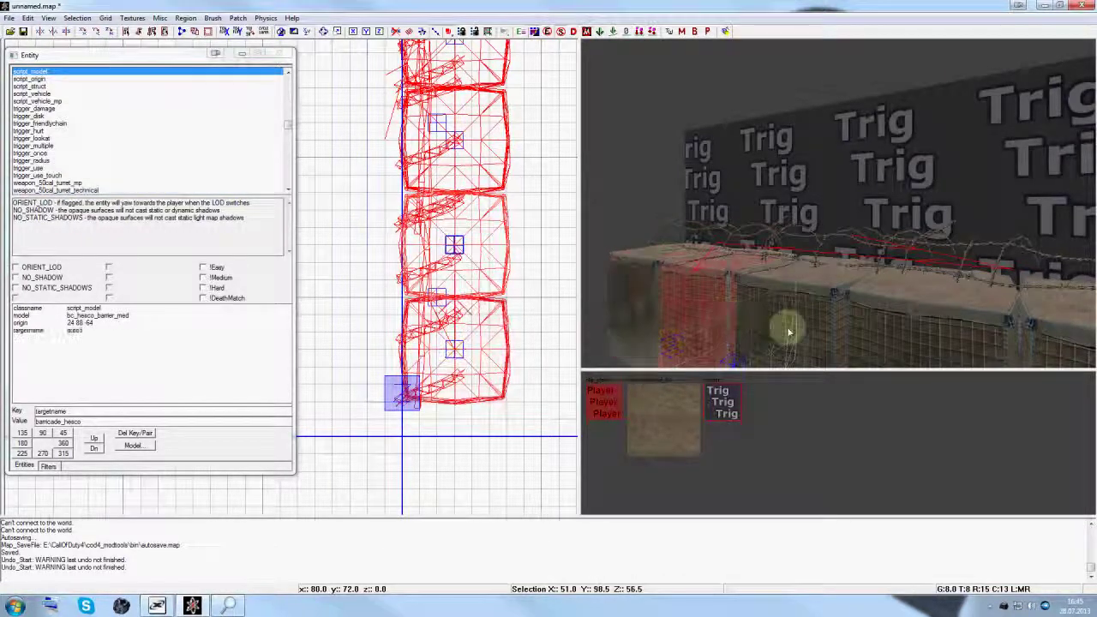
pyautogui.keyDown('shift'); pyautogui.click(818, 344); pyautogui.keyUp('shift')
pyautogui.hotkey('ctrl', 'k')
pyautogui.moveTo(898, 341); pyautogui.dragTo(1036, 320, button='right')
pyautogui.keyDown('shift'); pyautogui.click(860, 299); pyautogui.keyUp('shift')
pyautogui.hotkey('ctrl', 'k')
pyautogui.keyDown('shift'); pyautogui.click(928, 310); pyautogui.keyUp('shift')
pyautogui.hotkey('ctrl', 'k')
pyautogui.press('Escape')
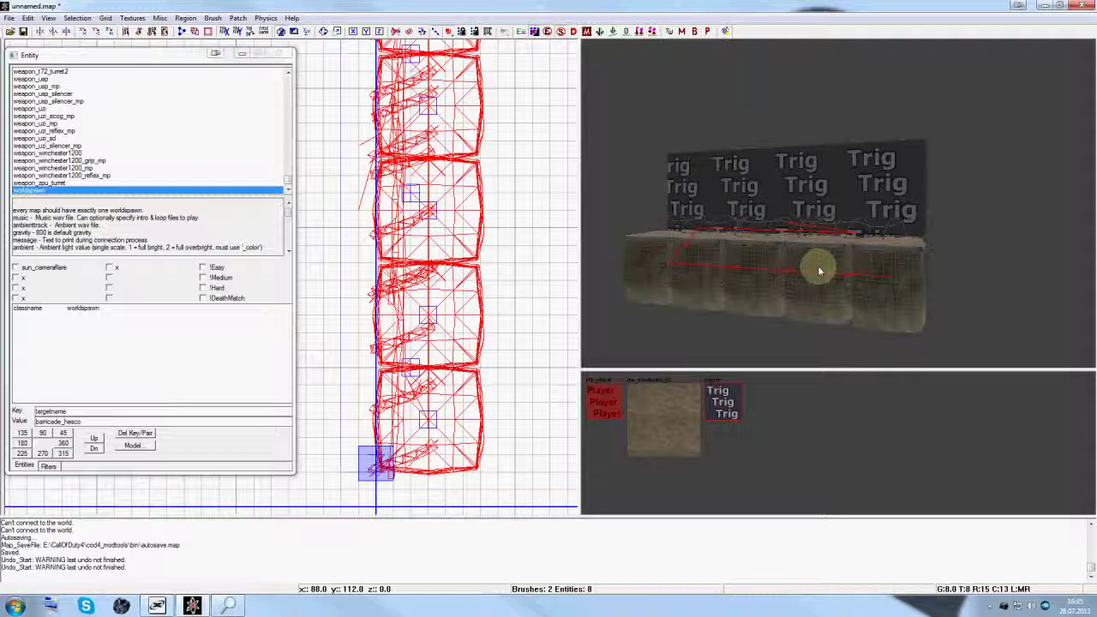
# - Show the clip brushes again by enabling the Clip view filter
pyautogui.moveTo(801, 269); pyautogui.dragTo(752, 232, button='right')
pyautogui.press('f')
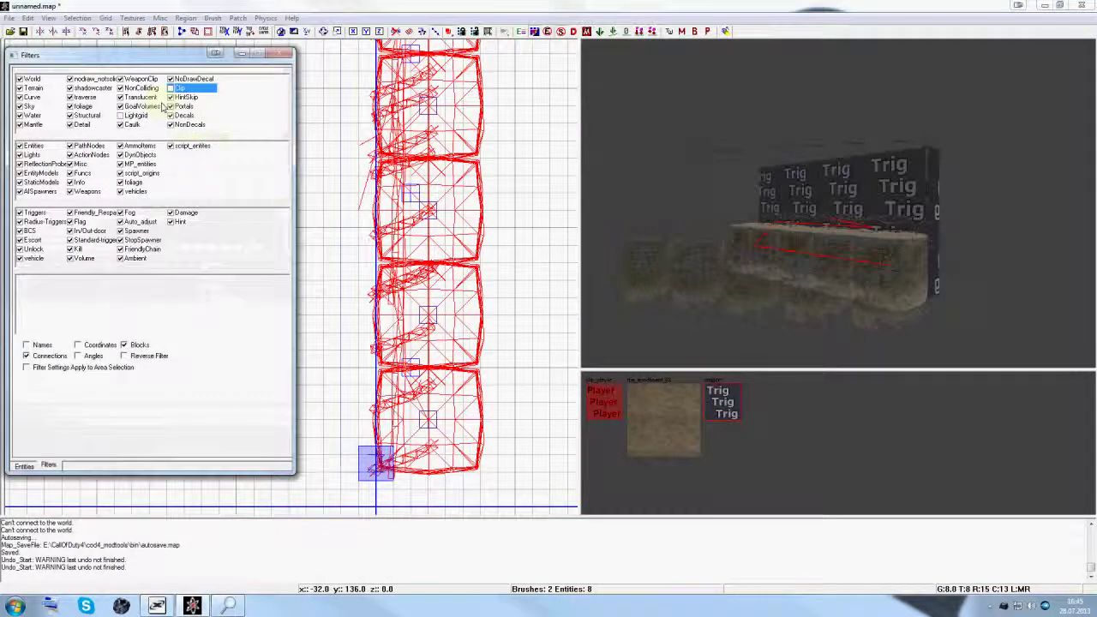
pyautogui.click(171, 89)
pyautogui.press('f')
pyautogui.moveTo(803, 173)
pyautogui.mouseDown(button='right')
pyautogui.moveTo(800, 165)
pyautogui.moveTo(804, 203)
pyautogui.moveTo(771, 233)
pyautogui.moveTo(877, 318)
pyautogui.moveTo(869, 341)
pyautogui.moveTo(857, 318)
pyautogui.mouseUp(button='right')
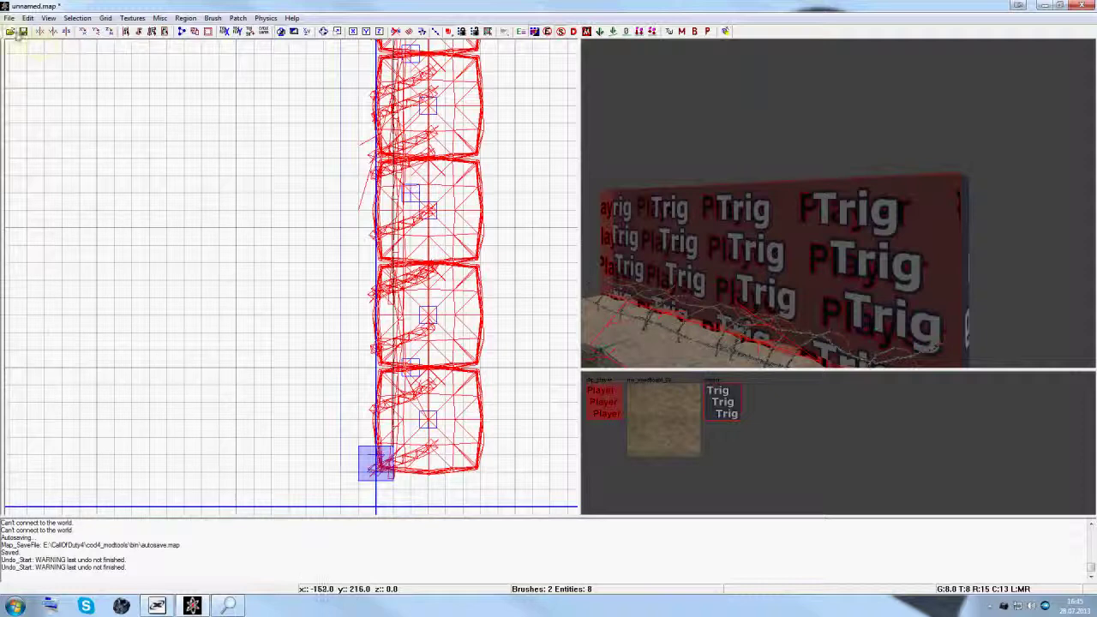
# - Save the map as barricade_hesco in the zombiemode prefabs folder
pyautogui.hotkey('ctrl', 's')
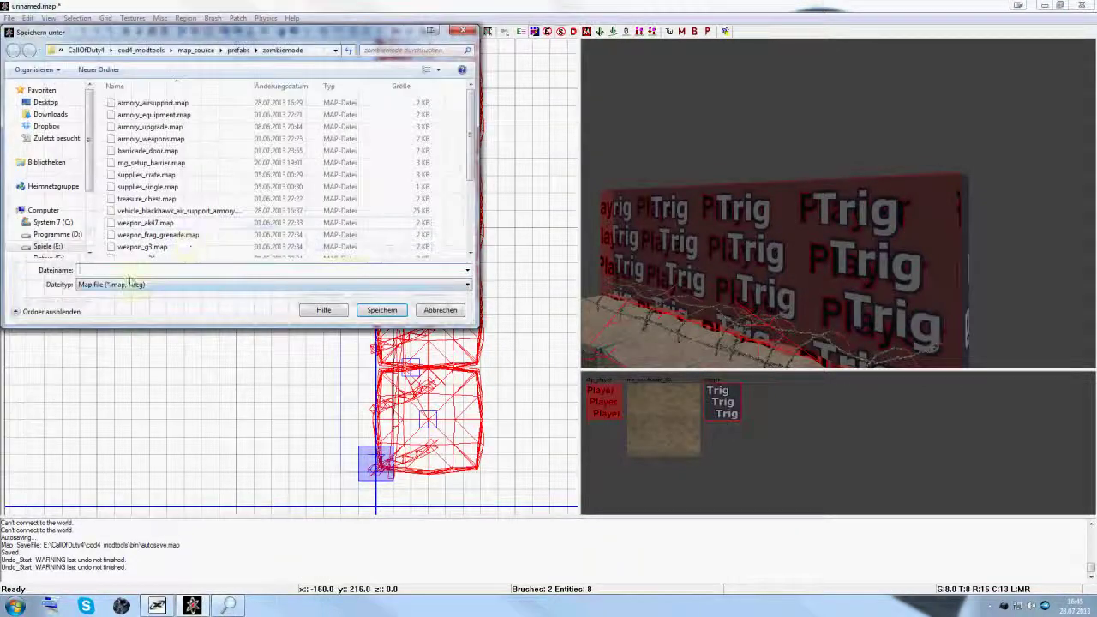
pyautogui.write('b')
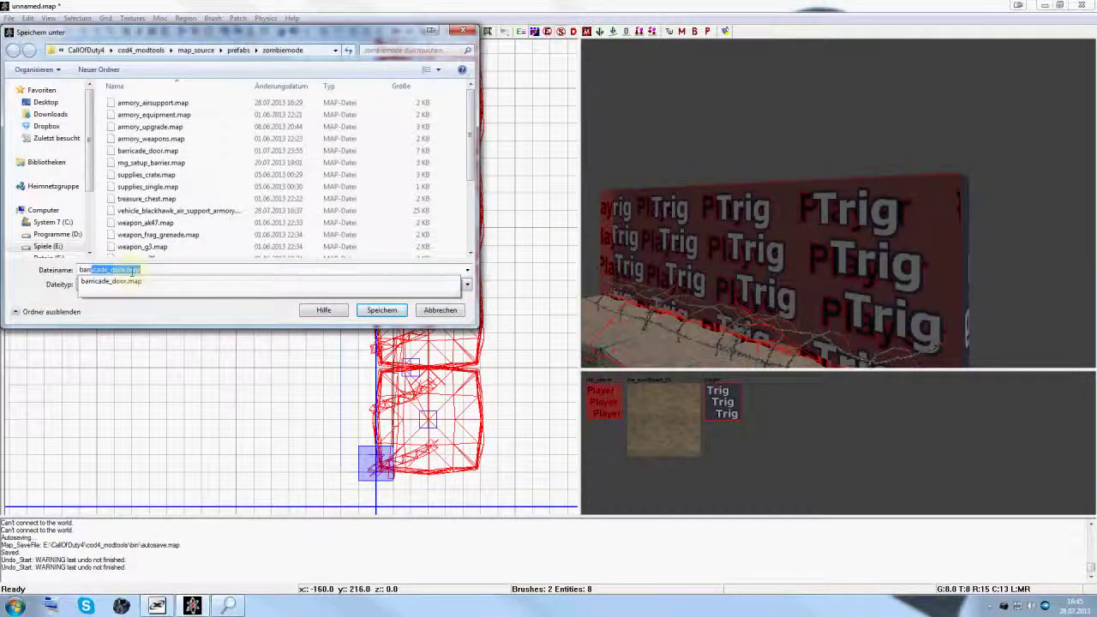
pyautogui.write('arricade_')
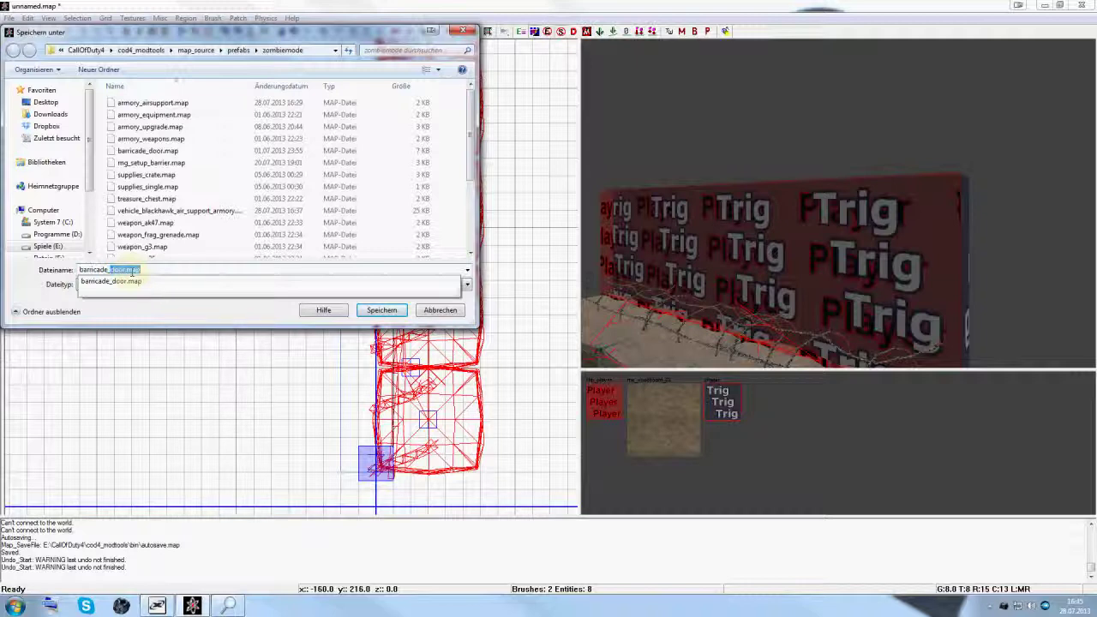
pyautogui.write('hesco')
pyautogui.press('Return')
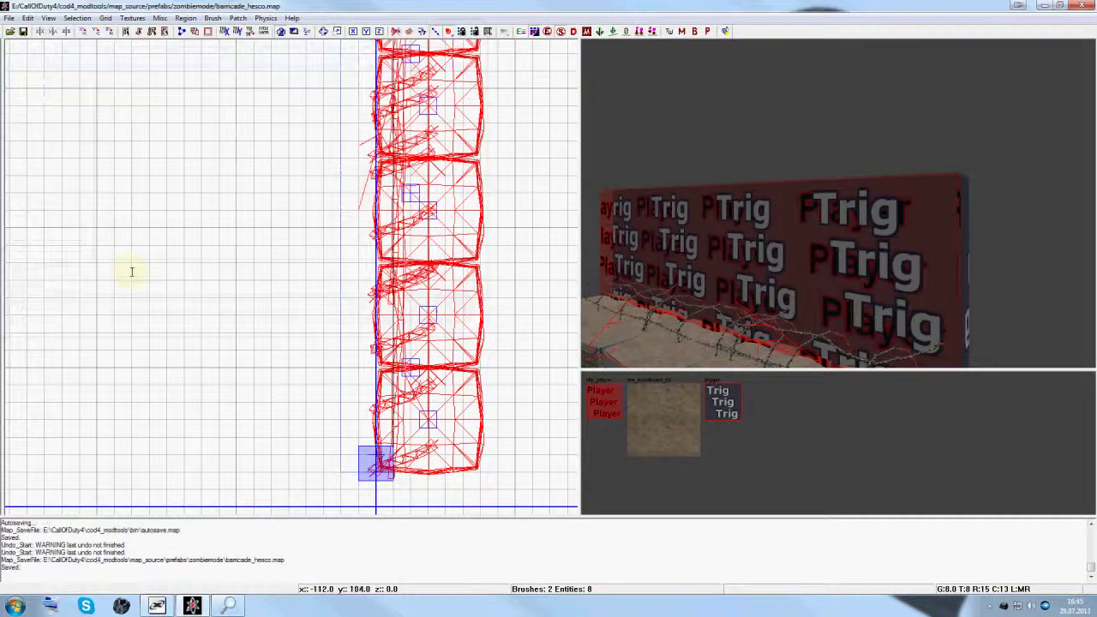
pyautogui.hotkey('ctrl', 's')
# - Stretch the trigger brush's width across the hesco barriers in the top view
pyautogui.moveTo(703, 209); pyautogui.dragTo(771, 294, button='right')
pyautogui.moveTo(845, 311); pyautogui.dragTo(839, 306, button='right')
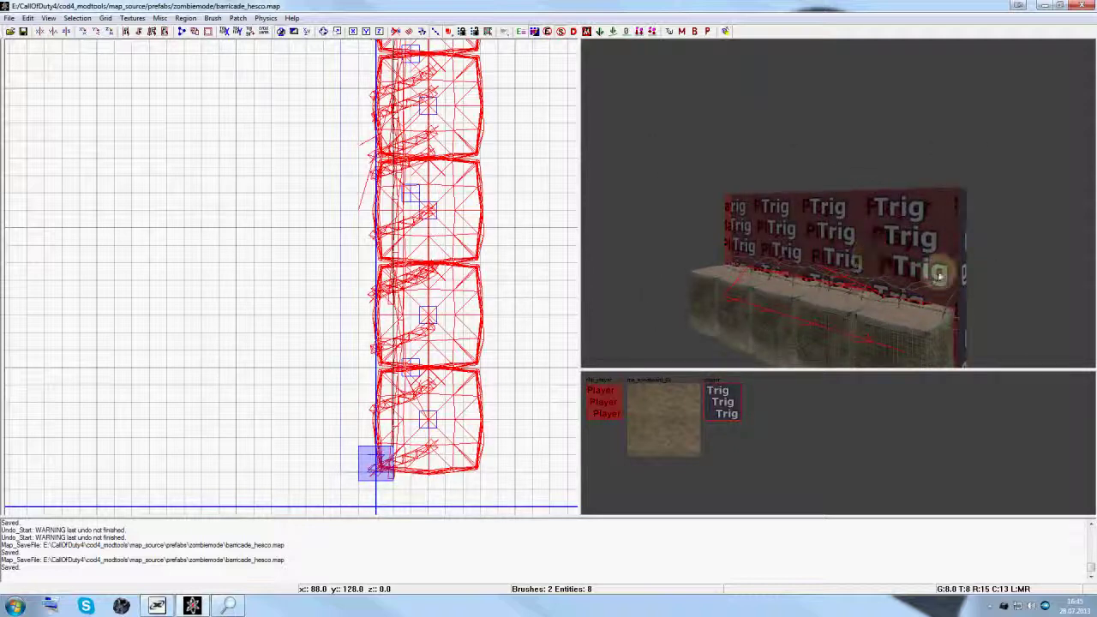
pyautogui.moveTo(907, 318)
pyautogui.mouseDown(button='right')
pyautogui.moveTo(917, 323)
pyautogui.moveTo(920, 291)
pyautogui.mouseUp(button='right')
pyautogui.keyDown('shift'); pyautogui.click(909, 292); pyautogui.keyUp('shift')
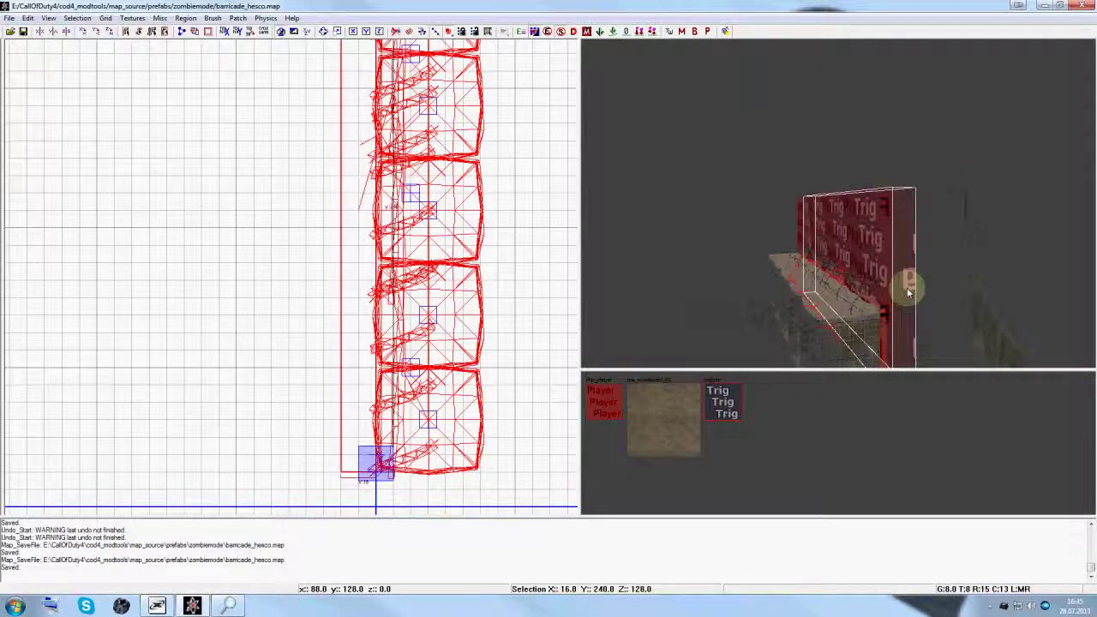
pyautogui.moveTo(403, 295); pyautogui.dragTo(536, 281)
pyautogui.press('Escape')
# - Pull the widened side of the trigger brush partway back toward the wall and save the map
pyautogui.moveTo(775, 256); pyautogui.dragTo(774, 256, button='right')
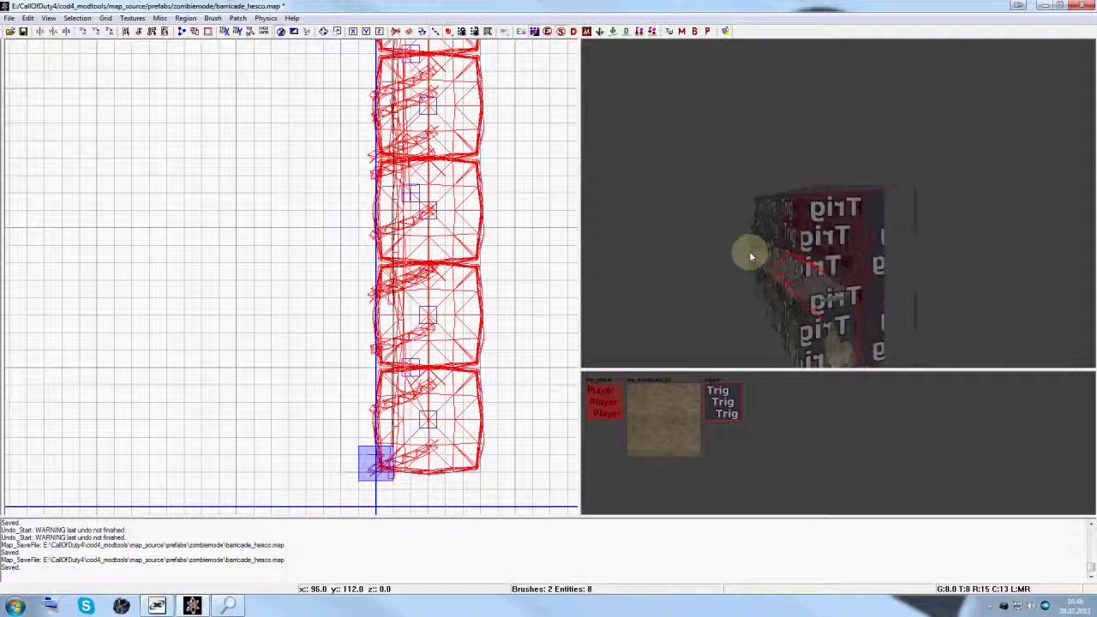
pyautogui.keyDown('shift'); pyautogui.click(832, 242); pyautogui.keyUp('shift')
pyautogui.moveTo(507, 259)
pyautogui.mouseDown()
pyautogui.moveTo(541, 257)
pyautogui.moveTo(450, 249)
pyautogui.mouseUp()
pyautogui.press('Escape')
pyautogui.moveTo(864, 182); pyautogui.dragTo(862, 175, button='right')
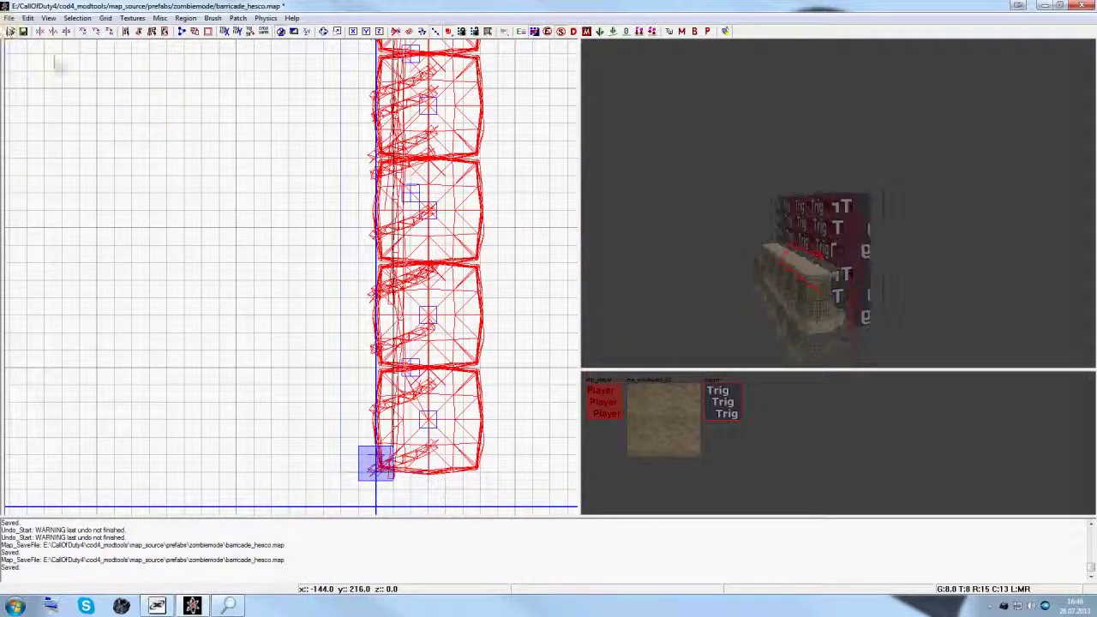
pyautogui.hotkey('ctrl', 's')
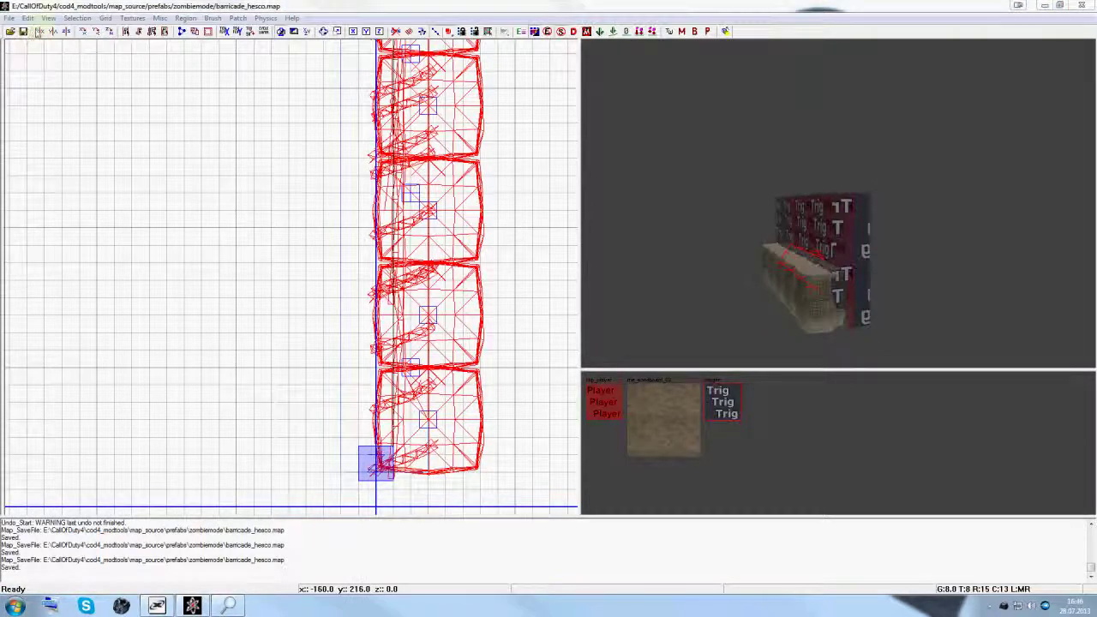
# - Look through the map files in the zombiemode prefabs folder without opening one
pyautogui.click(8, 18)
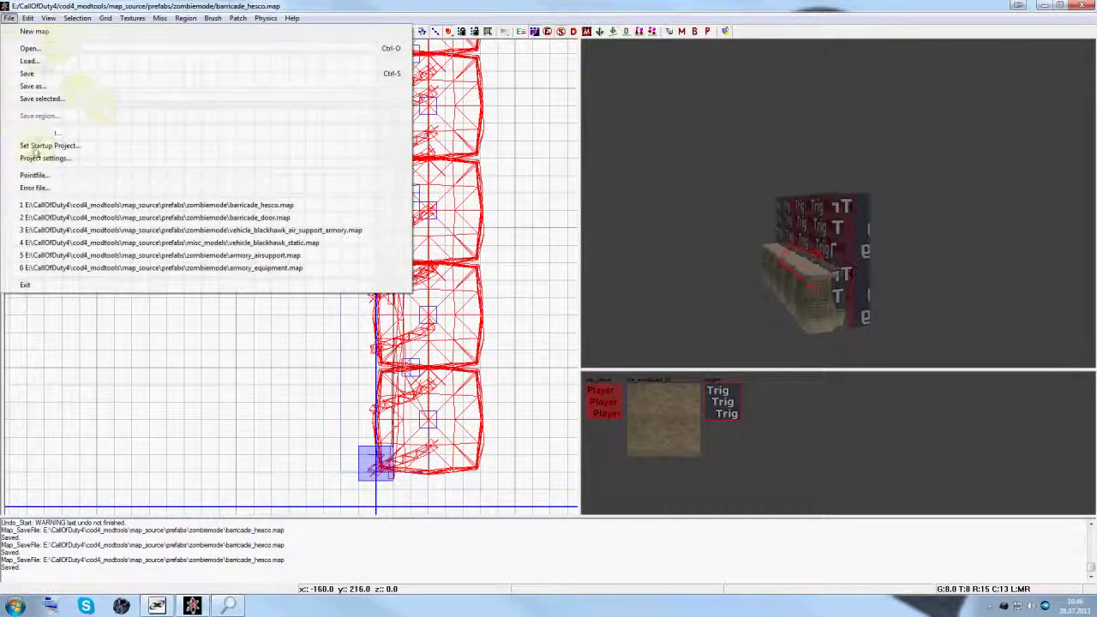
pyautogui.click(45, 54)
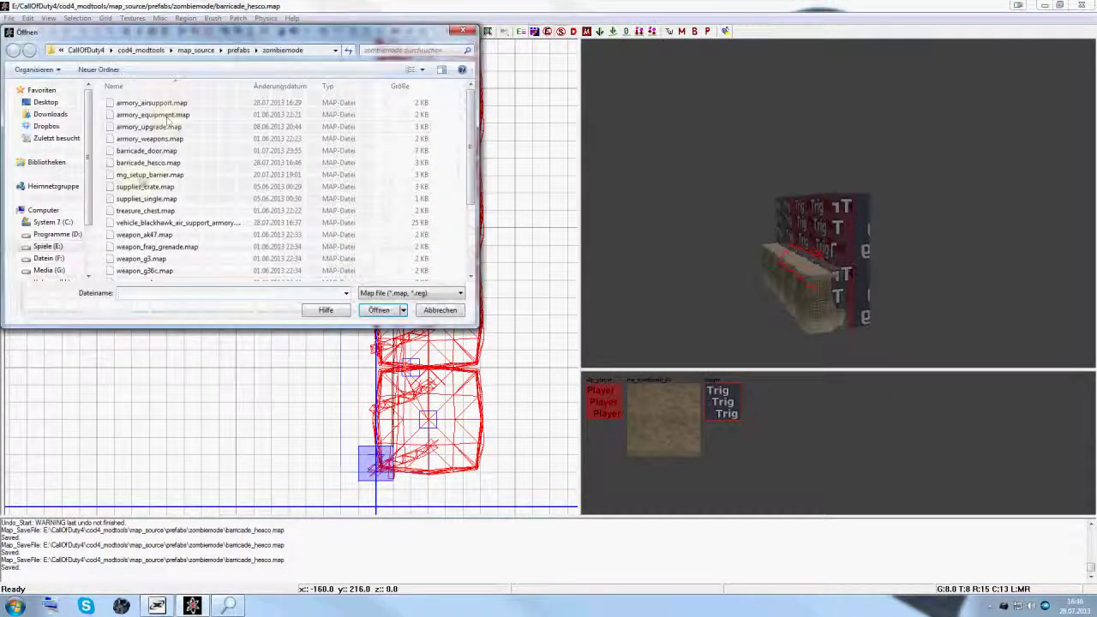
pyautogui.scroll(-4, 145, 174)
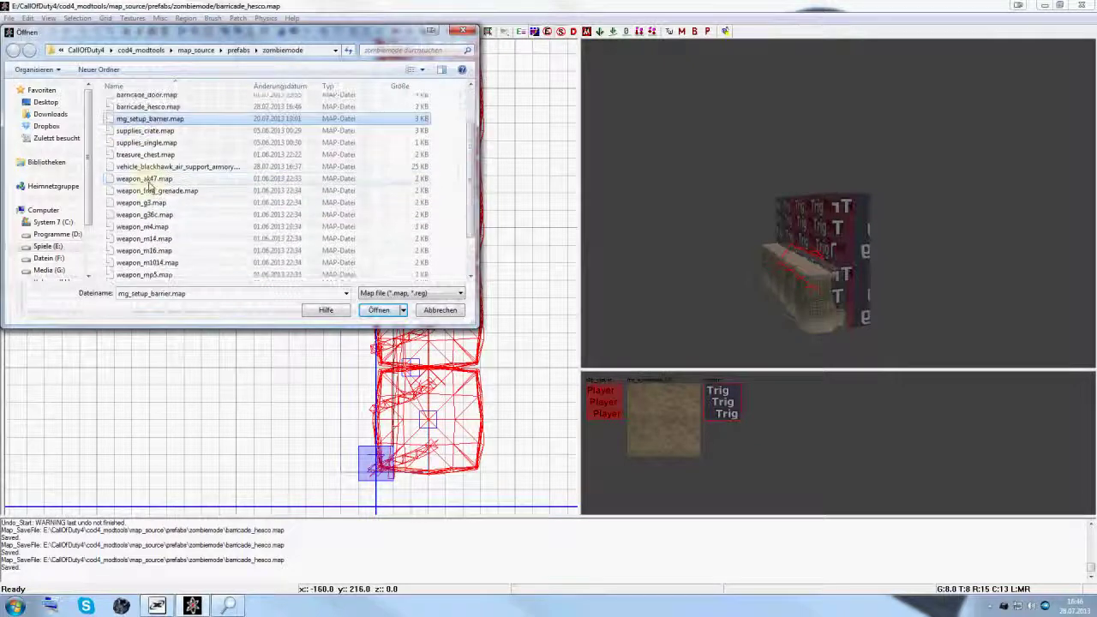
pyautogui.scroll(3, 145, 137)
pyautogui.scroll(-3, 147, 135)
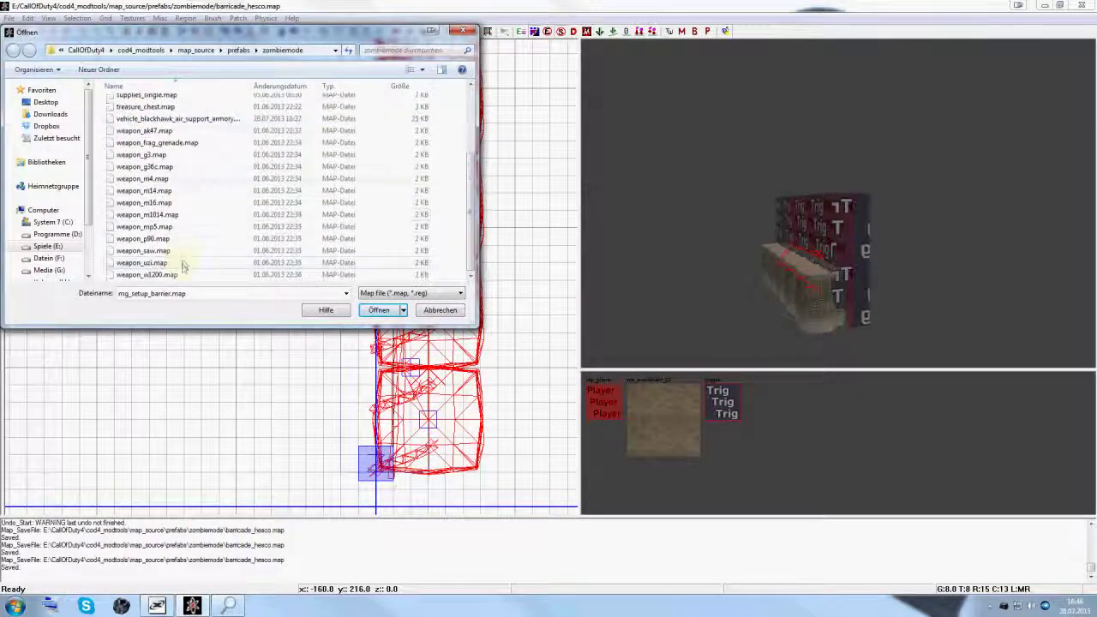
pyautogui.scroll(5, 182, 269)
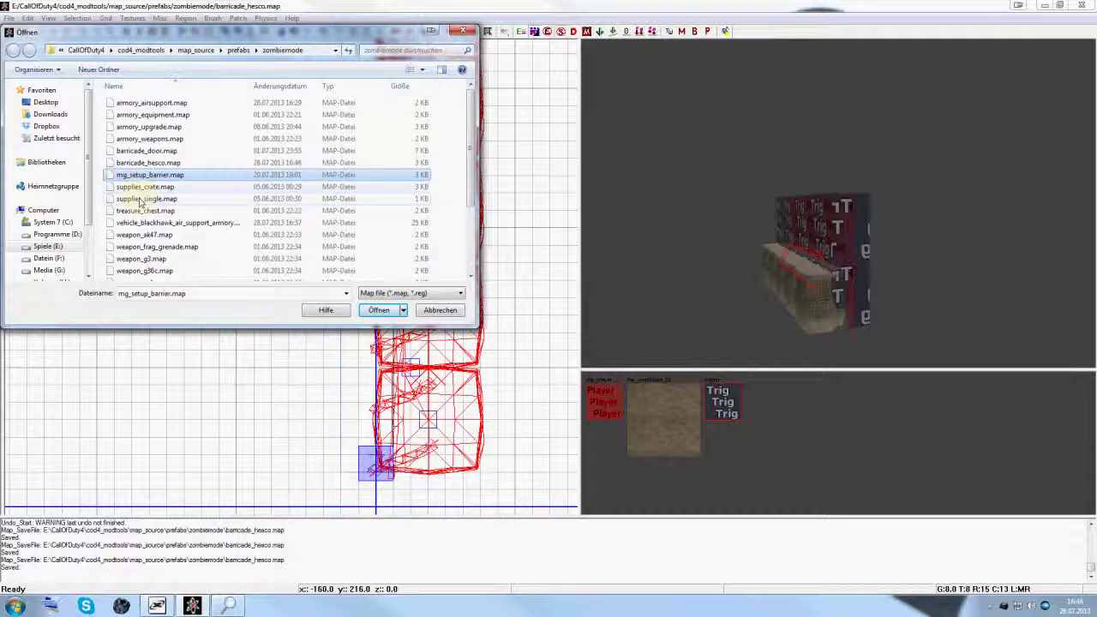
pyautogui.click(396, 313)
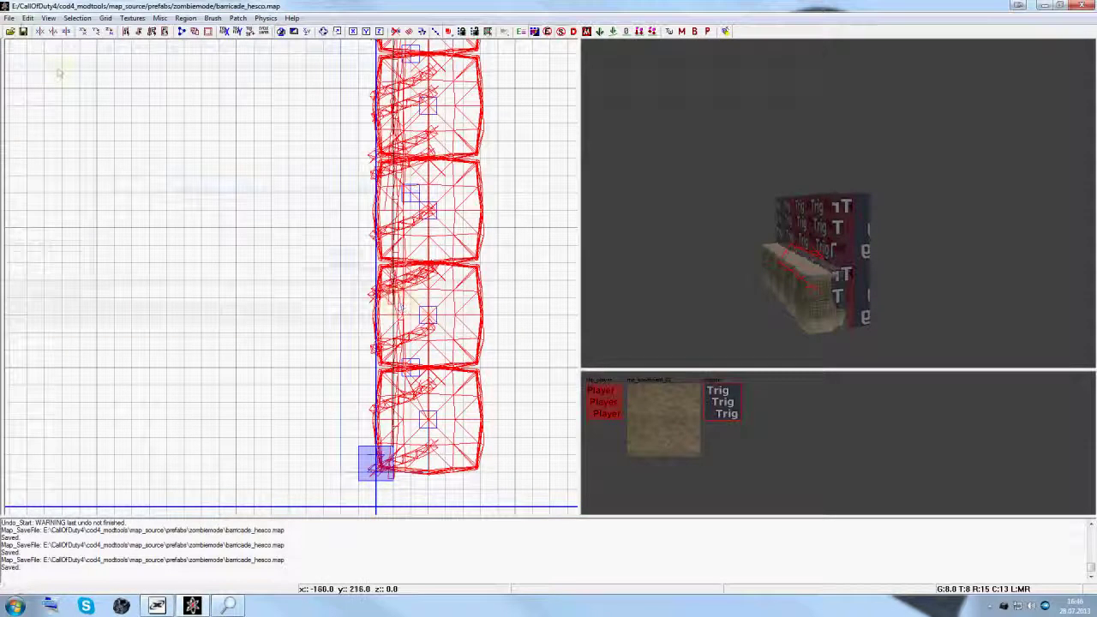
# - Open mp_zombie_test.map from the map_source folder
pyautogui.click(7, 18)
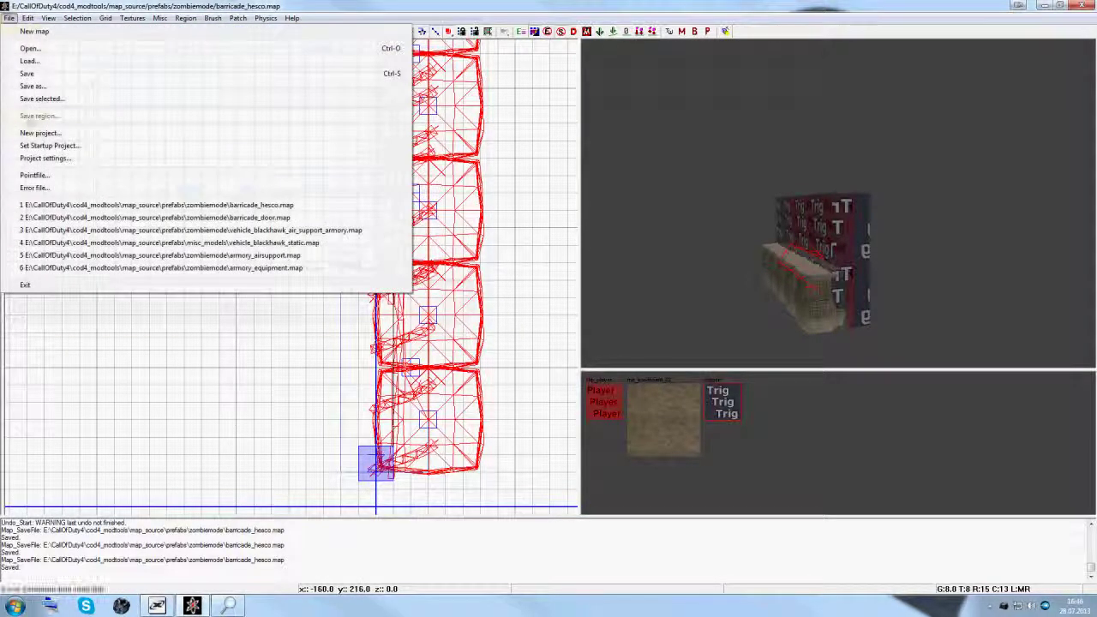
pyautogui.click(48, 52)
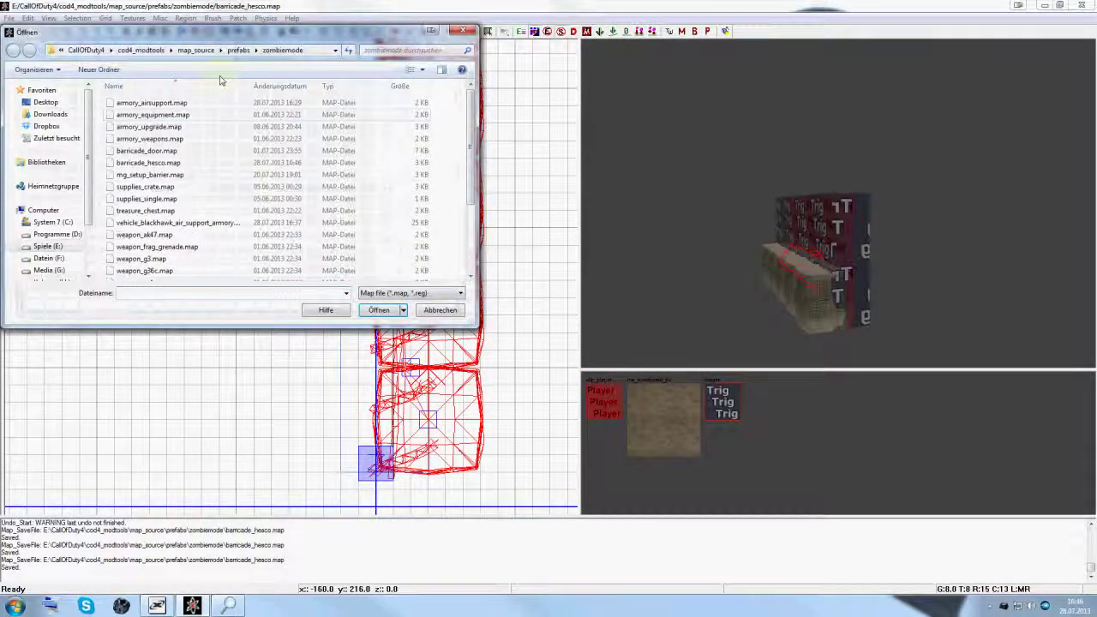
pyautogui.click(192, 51)
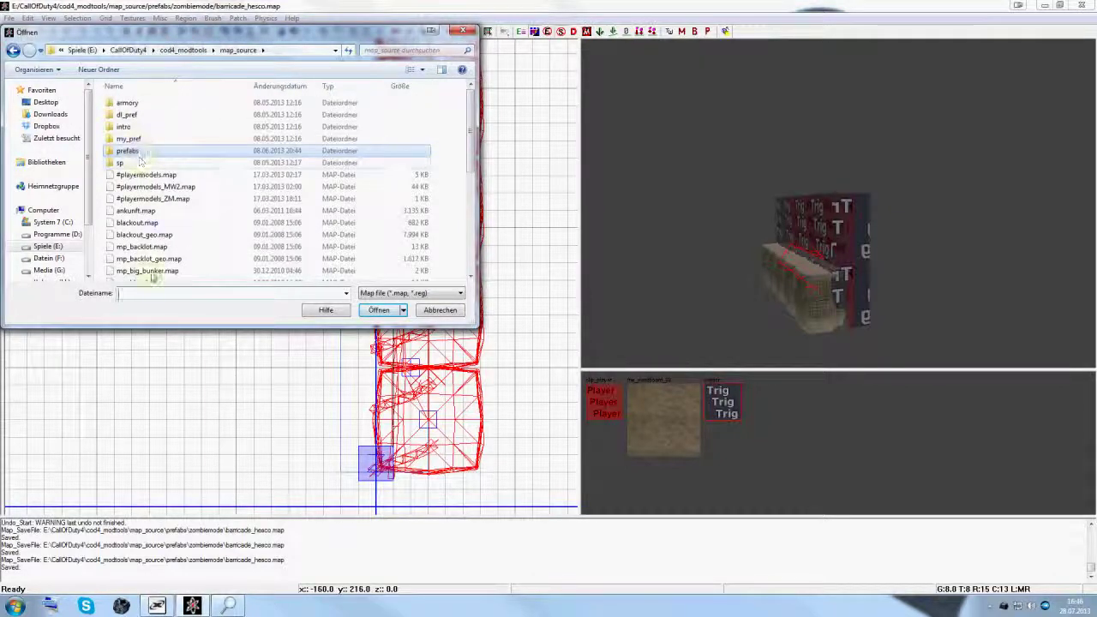
pyautogui.click(137, 247)
pyautogui.scroll(-5, 153, 232)
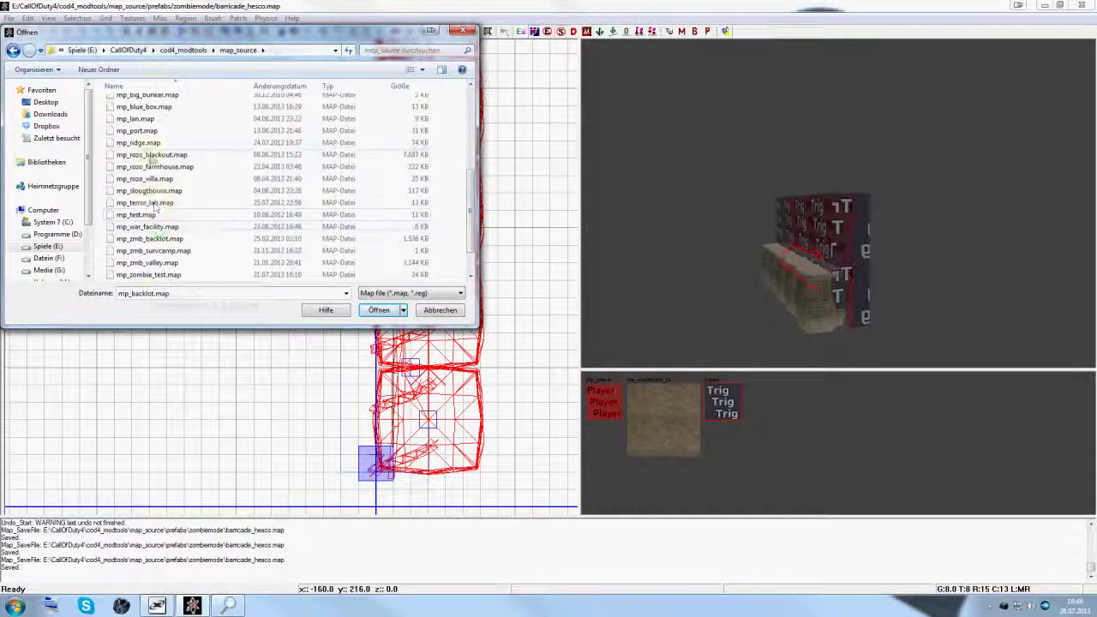
pyautogui.scroll(-1, 142, 171)
pyautogui.click(151, 240)
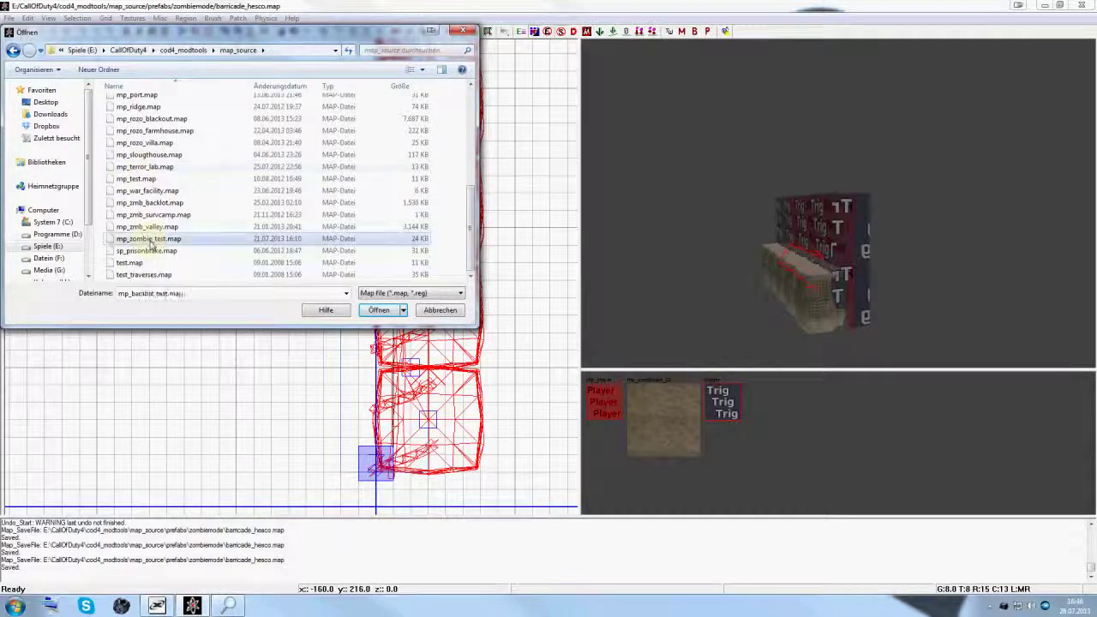
pyautogui.click(377, 309)
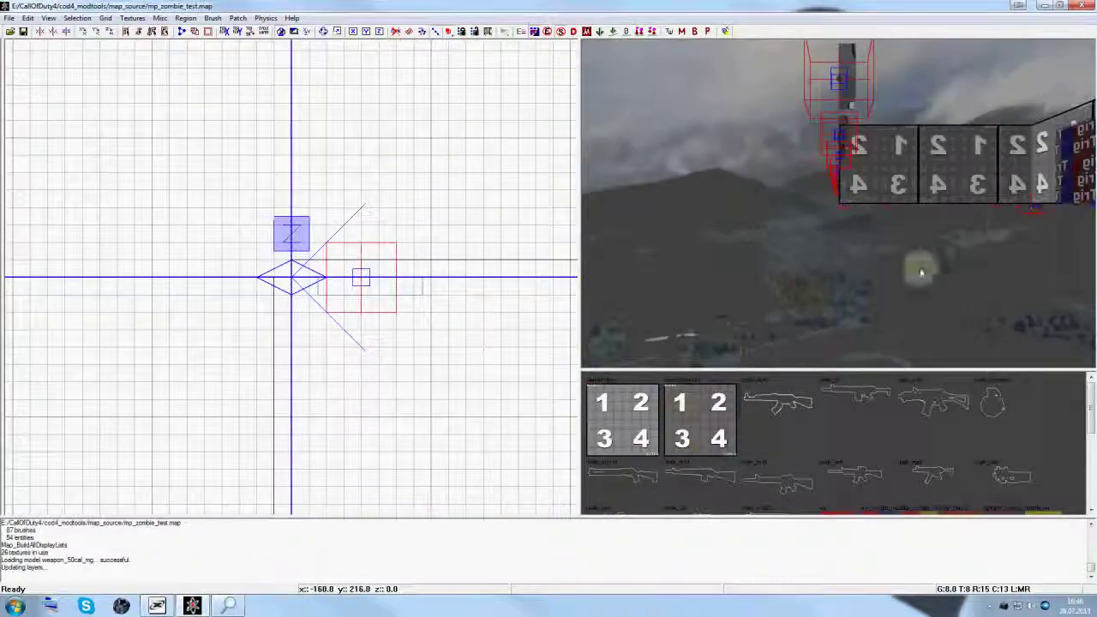
# - Look around the test map in the 3D view to find the trigger brushes standing along the wall
pyautogui.moveTo(958, 247); pyautogui.dragTo(953, 246, button='right')
pyautogui.keyDown('shift'); pyautogui.click(873, 290); pyautogui.keyUp('shift')
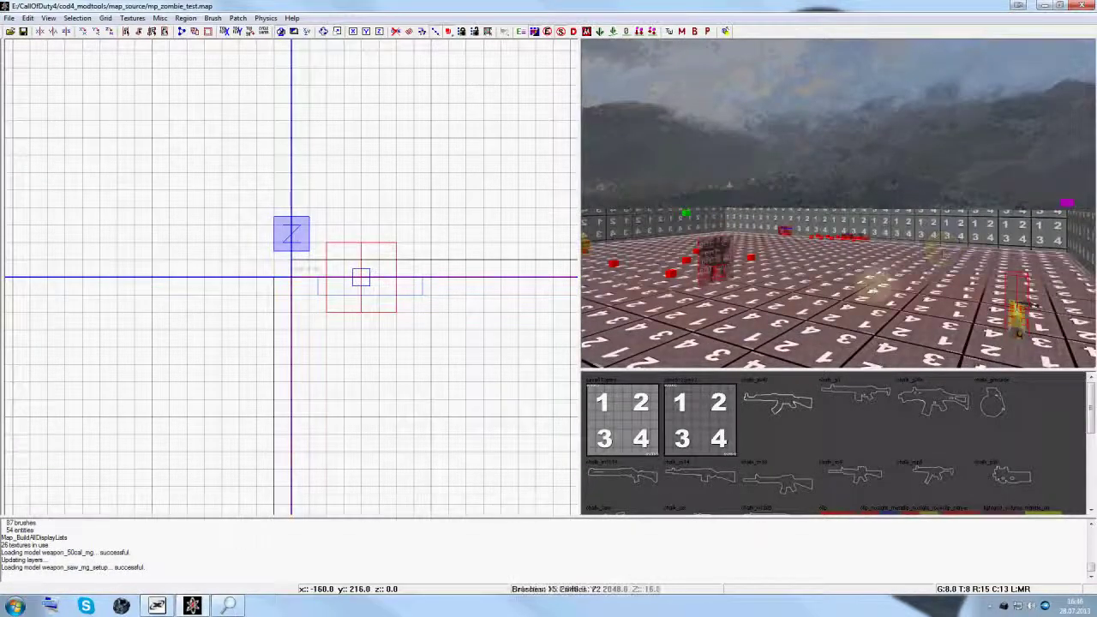
pyautogui.press('Escape')
pyautogui.keyDown('shift'); pyautogui.click(942, 231); pyautogui.keyUp('shift')
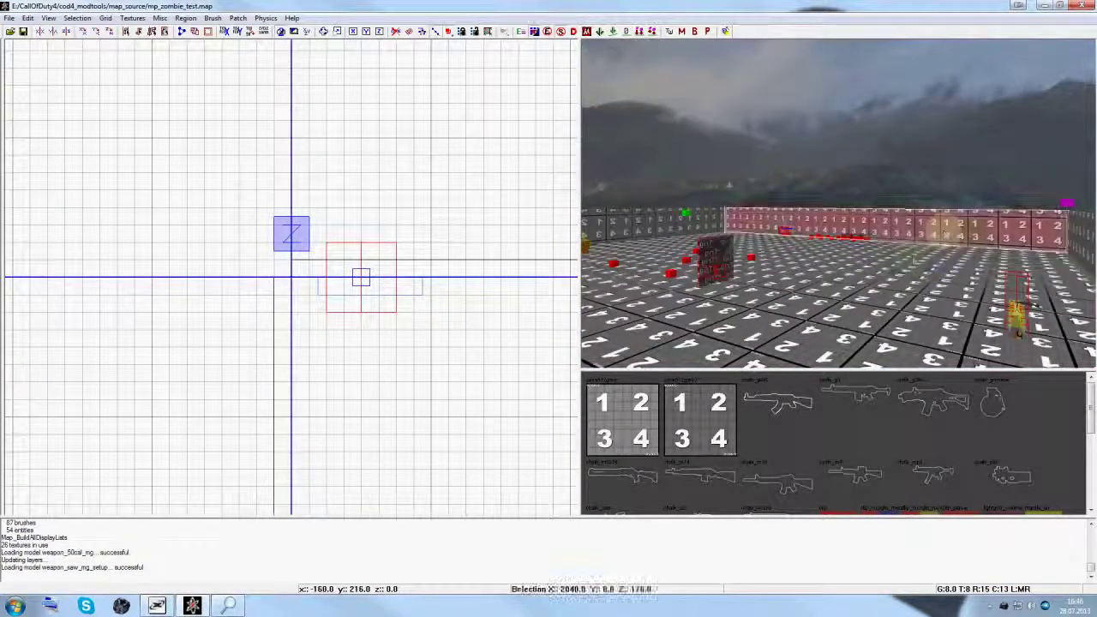
pyautogui.press('Escape')
pyautogui.moveTo(859, 284)
pyautogui.mouseDown(button='right')
pyautogui.moveTo(872, 287)
pyautogui.moveTo(852, 277)
pyautogui.moveTo(862, 286)
pyautogui.moveTo(886, 275)
pyautogui.mouseUp(button='right')
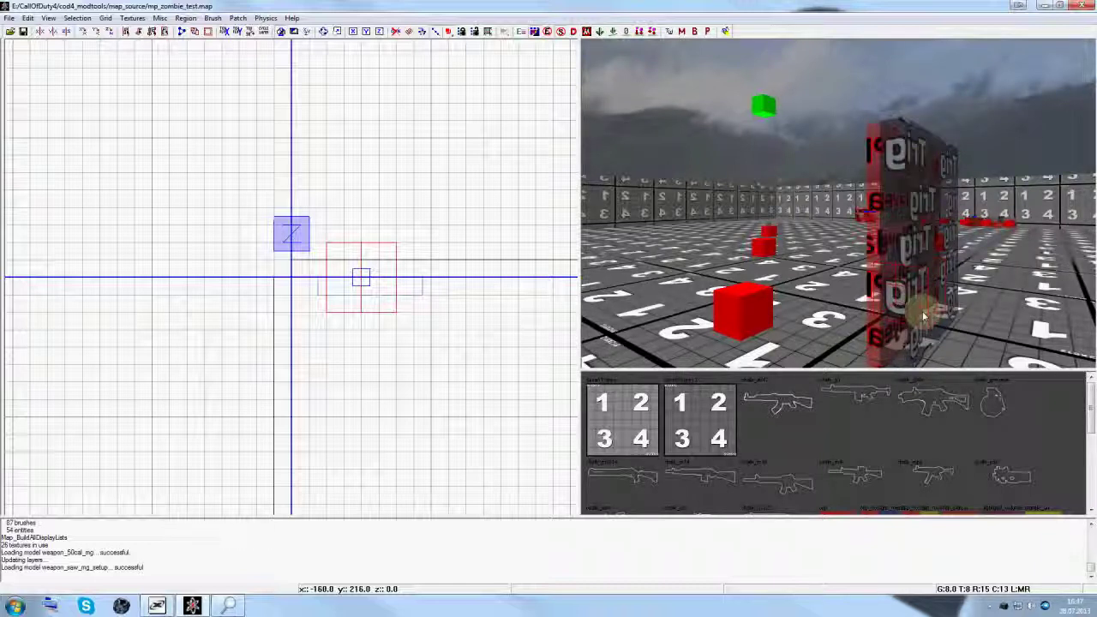
pyautogui.moveTo(896, 289); pyautogui.dragTo(885, 300, button='right')
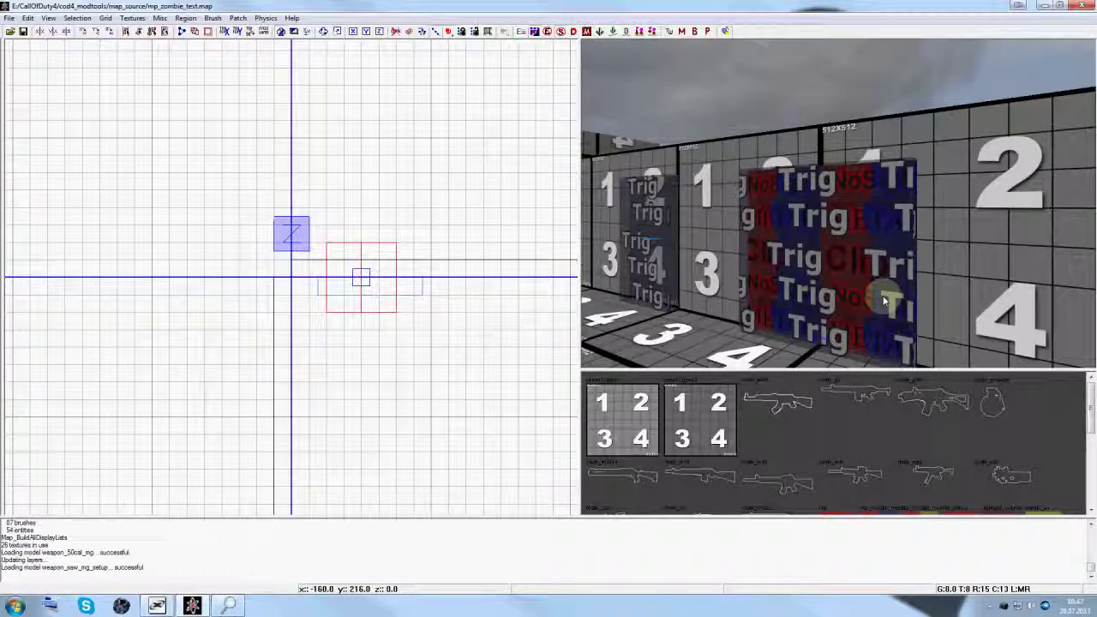
pyautogui.moveTo(827, 248)
pyautogui.mouseDown(button='right')
pyautogui.moveTo(852, 237)
pyautogui.moveTo(827, 255)
pyautogui.mouseUp(button='right')
# - Select the smaller trigger brush embedded in the wall and move it about 88 units away from the wall in the top view
pyautogui.keyDown('shift'); pyautogui.click(752, 276); pyautogui.keyUp('shift')
pyautogui.scroll(-6, 397, 264)
pyautogui.moveTo(396, 264); pyautogui.dragTo(328, 245, button='right')
pyautogui.moveTo(442, 411); pyautogui.dragTo(300, 247, button='right')
pyautogui.scroll(7, 442, 410)
pyautogui.moveTo(799, 255)
pyautogui.mouseDown(button='right')
pyautogui.moveTo(792, 296)
pyautogui.moveTo(767, 312)
pyautogui.moveTo(851, 265)
pyautogui.moveTo(823, 272)
pyautogui.mouseUp(button='right')
pyautogui.press('Escape')
pyautogui.keyDown('shift'); pyautogui.click(752, 268); pyautogui.keyUp('shift')
pyautogui.scroll(-3, 168, 264)
pyautogui.moveTo(167, 265)
pyautogui.mouseDown(button='right')
pyautogui.moveTo(201, 264)
pyautogui.moveTo(166, 265)
pyautogui.mouseUp(button='right')
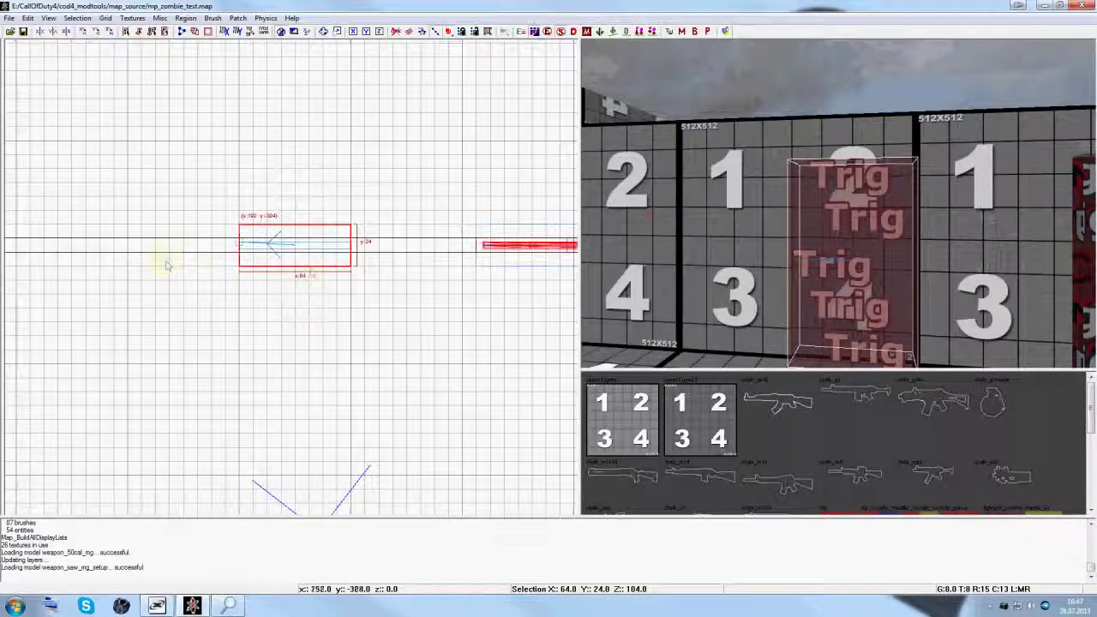
pyautogui.moveTo(295, 254); pyautogui.dragTo(296, 405)
# - Examine the moved trigger's entity keys script_noteworthy, script_threshold, target and targetname beside its link to the door, and close the entity properties
pyautogui.press('n')
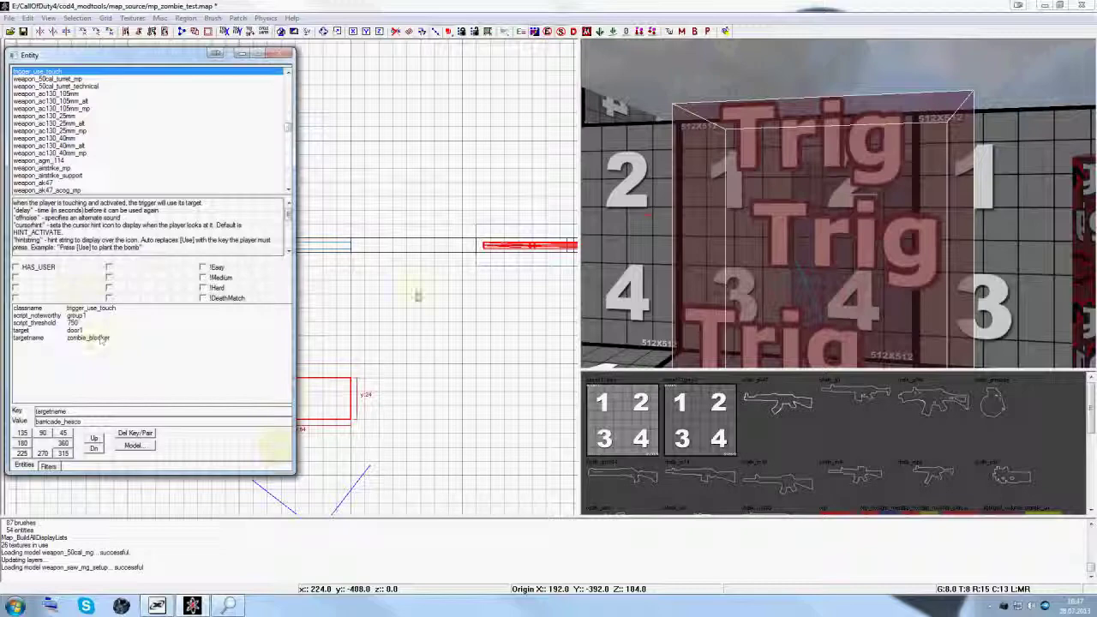
pyautogui.moveTo(739, 254); pyautogui.dragTo(736, 258, button='right')
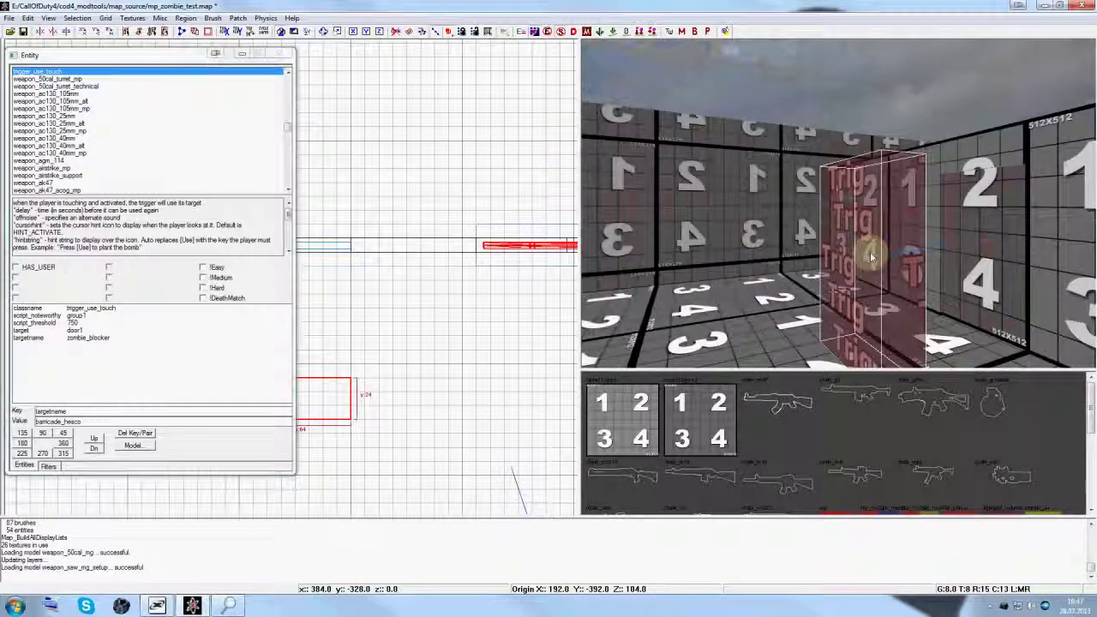
pyautogui.moveTo(194, 56); pyautogui.dragTo(725, 69)
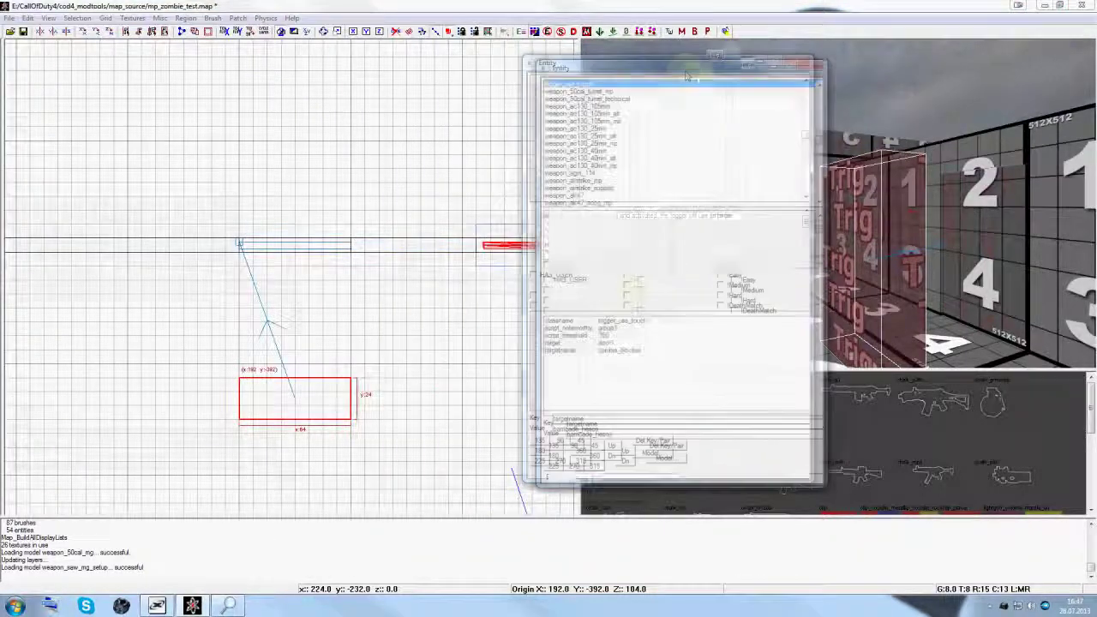
pyautogui.click(610, 329)
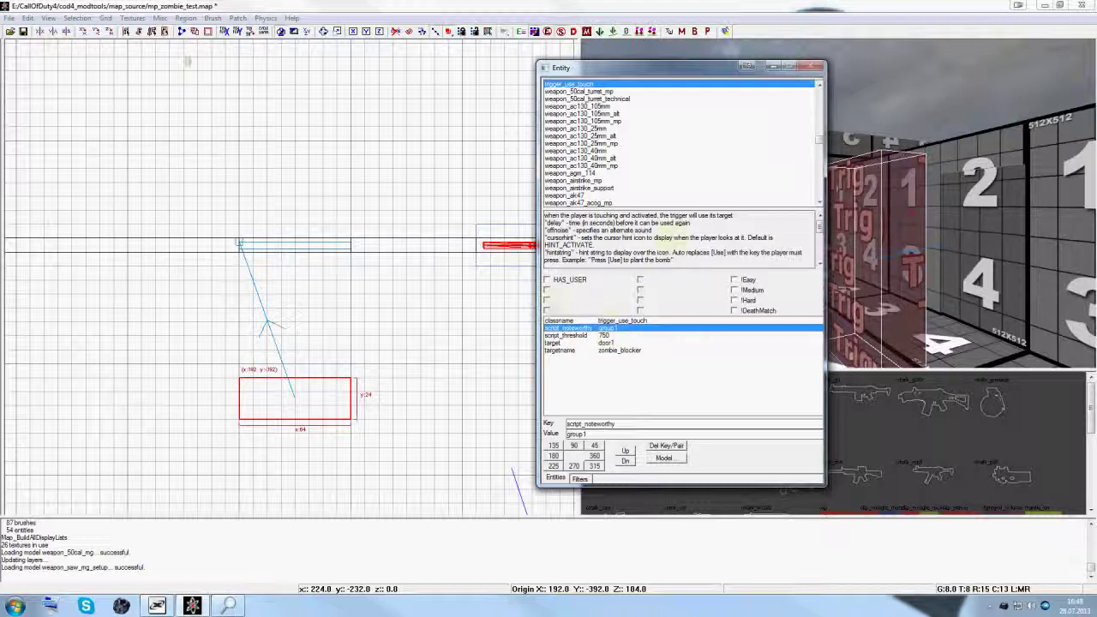
pyautogui.moveTo(685, 67); pyautogui.dragTo(599, 74)
pyautogui.press('n')
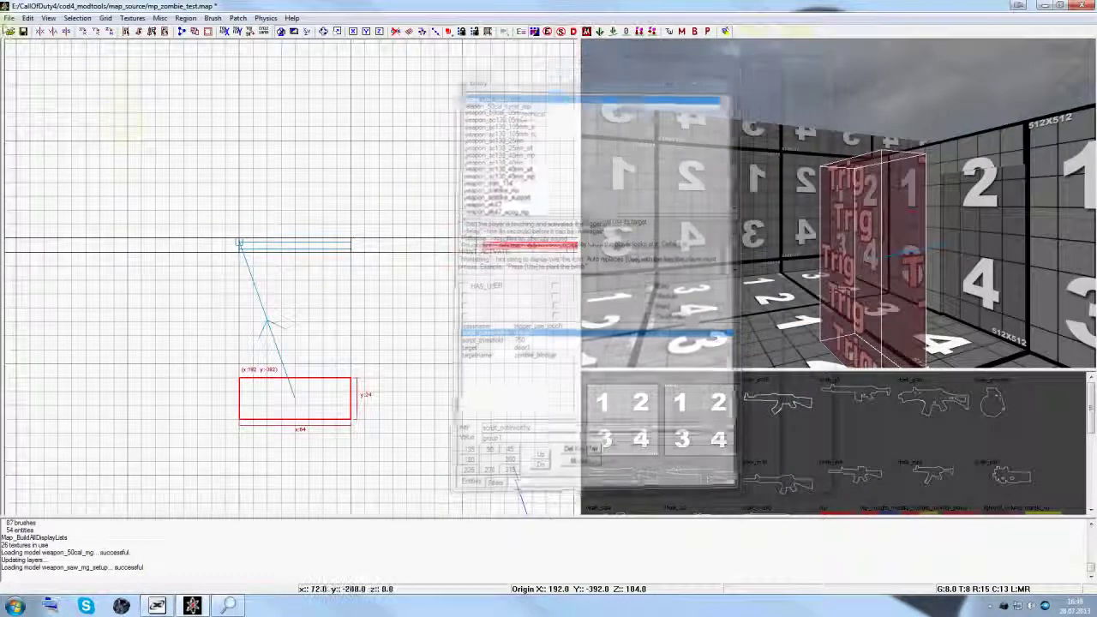
pyautogui.click(8, 17)
pyautogui.click(40, 59)
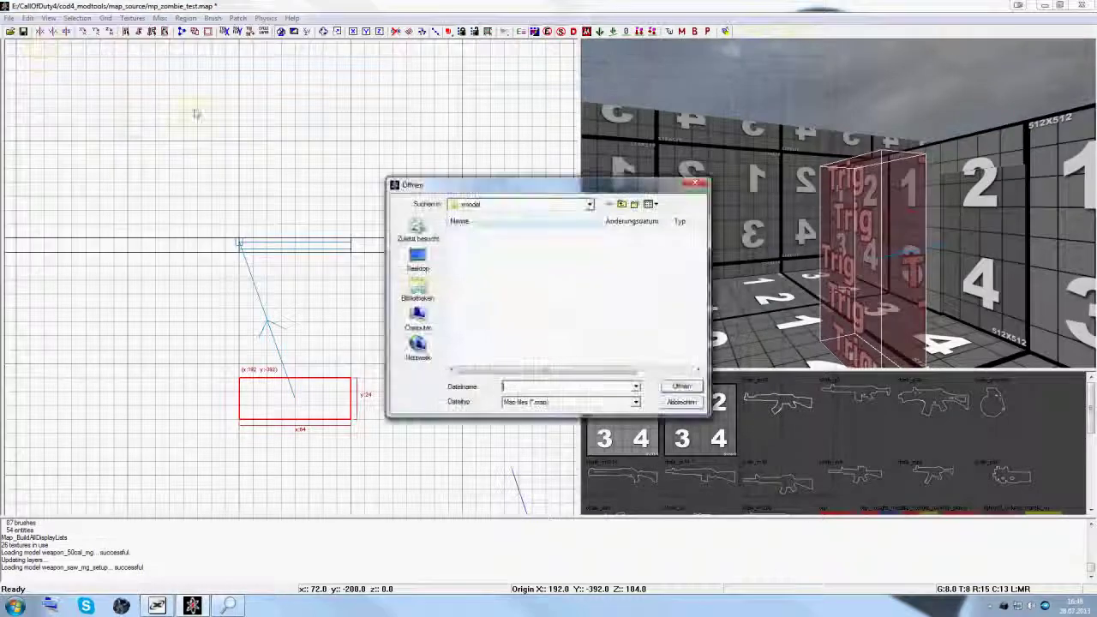
pyautogui.click(698, 404)
# - Open mp_rozo_farmhouse.map from the map_source folder without copying the current selection
pyautogui.click(8, 17)
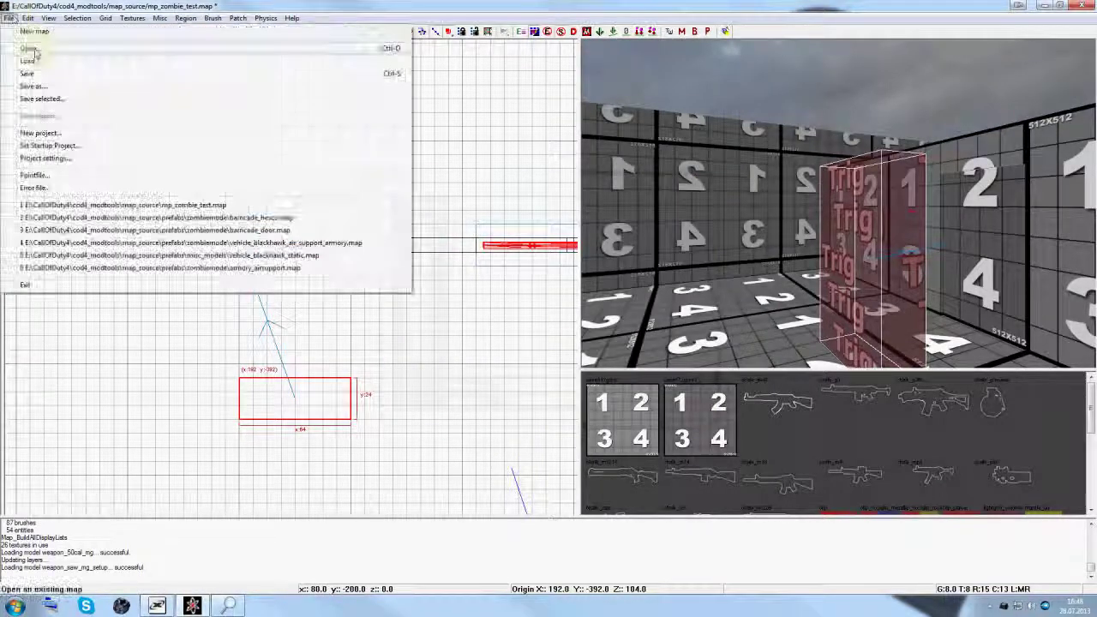
pyautogui.click(30, 46)
pyautogui.click(557, 327)
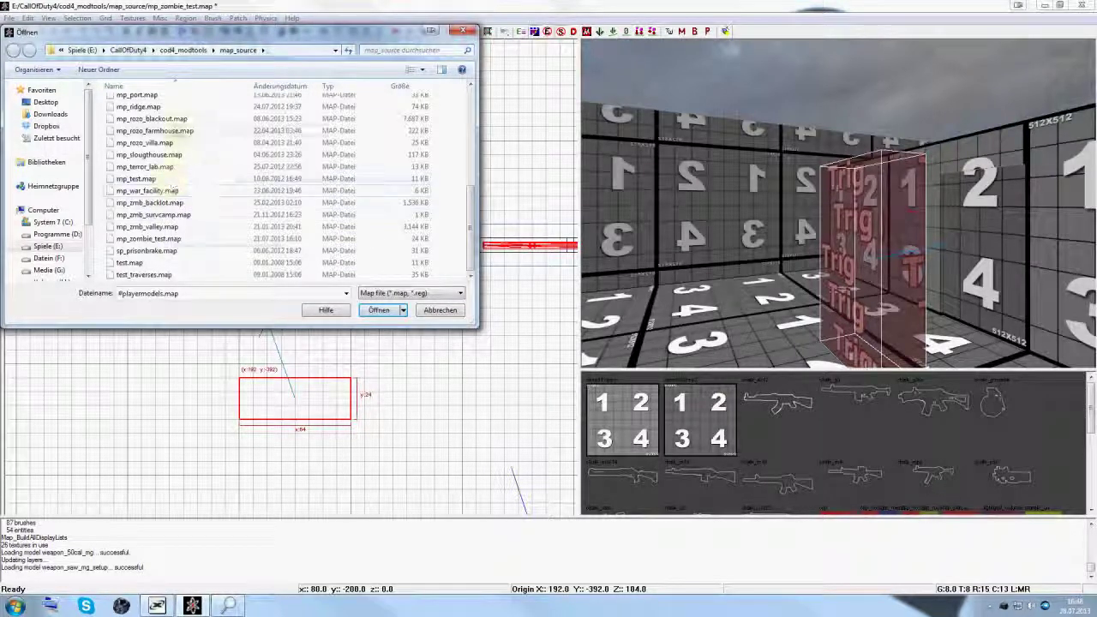
pyautogui.click(154, 130)
pyautogui.click(379, 310)
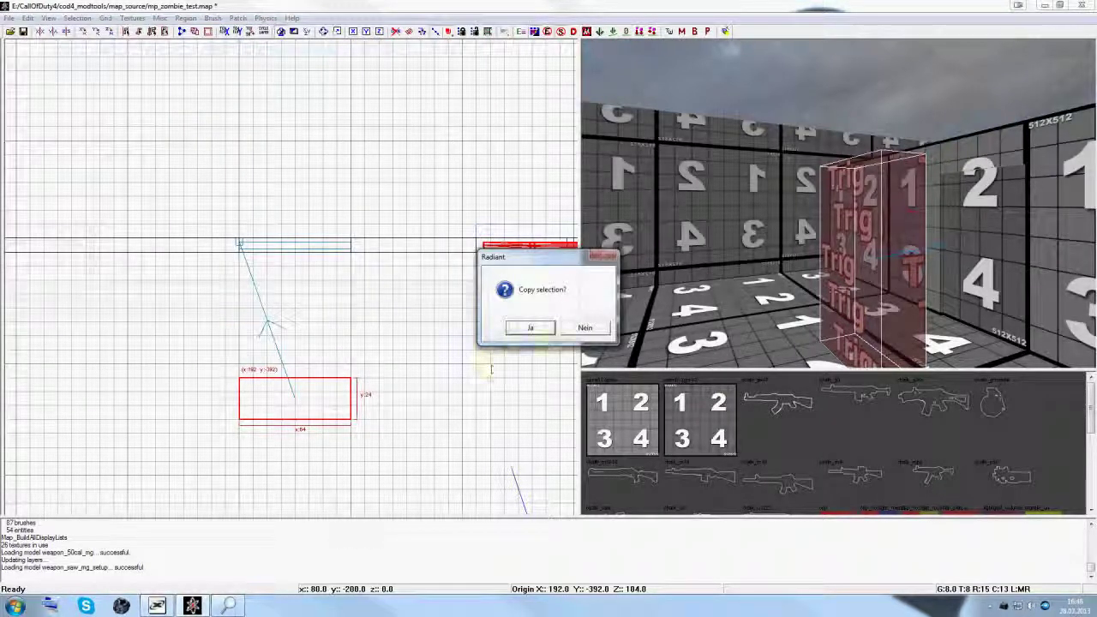
pyautogui.click(584, 327)
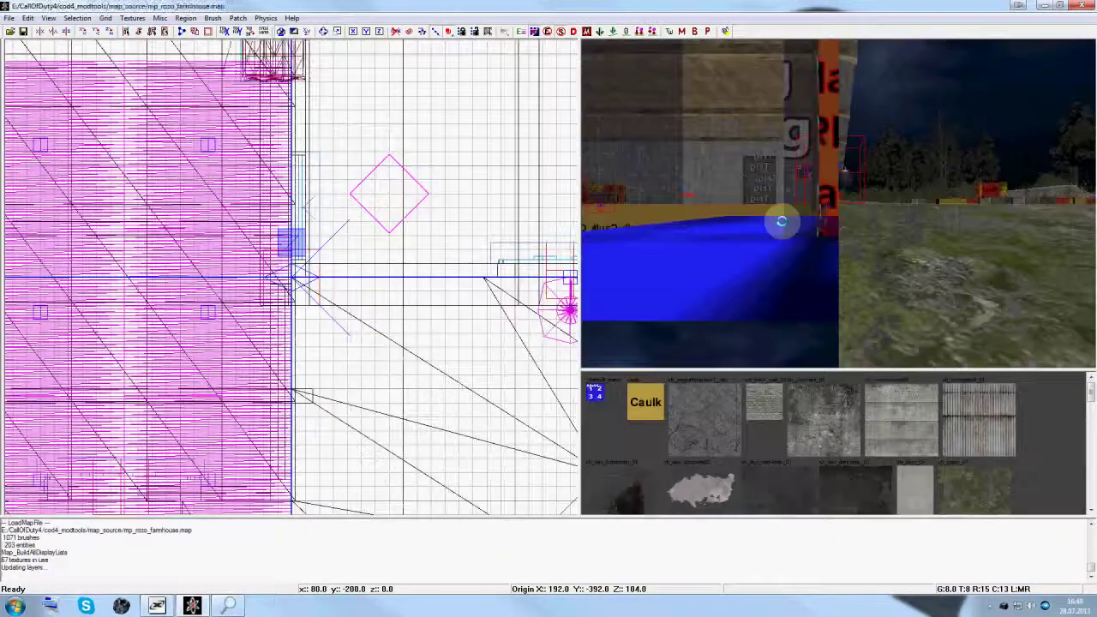
# - Select the trigger brush in front of the wooden wall's door and locate it in the top view
pyautogui.moveTo(722, 238)
pyautogui.mouseDown(button='right')
pyautogui.moveTo(746, 216)
pyautogui.moveTo(754, 223)
pyautogui.moveTo(748, 208)
pyautogui.moveTo(734, 215)
pyautogui.moveTo(766, 236)
pyautogui.moveTo(808, 240)
pyautogui.mouseUp(button='right')
pyautogui.keyDown('shift'); pyautogui.click(808, 240); pyautogui.keyUp('shift')
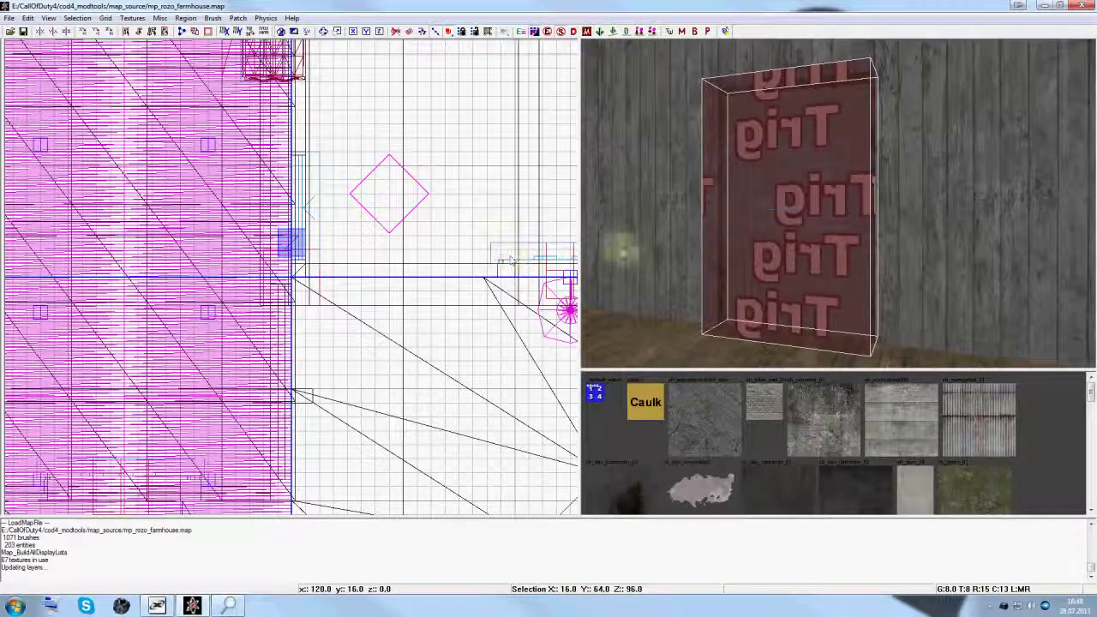
pyautogui.moveTo(511, 261); pyautogui.dragTo(416, 249, button='right')
pyautogui.scroll(-3, 423, 244)
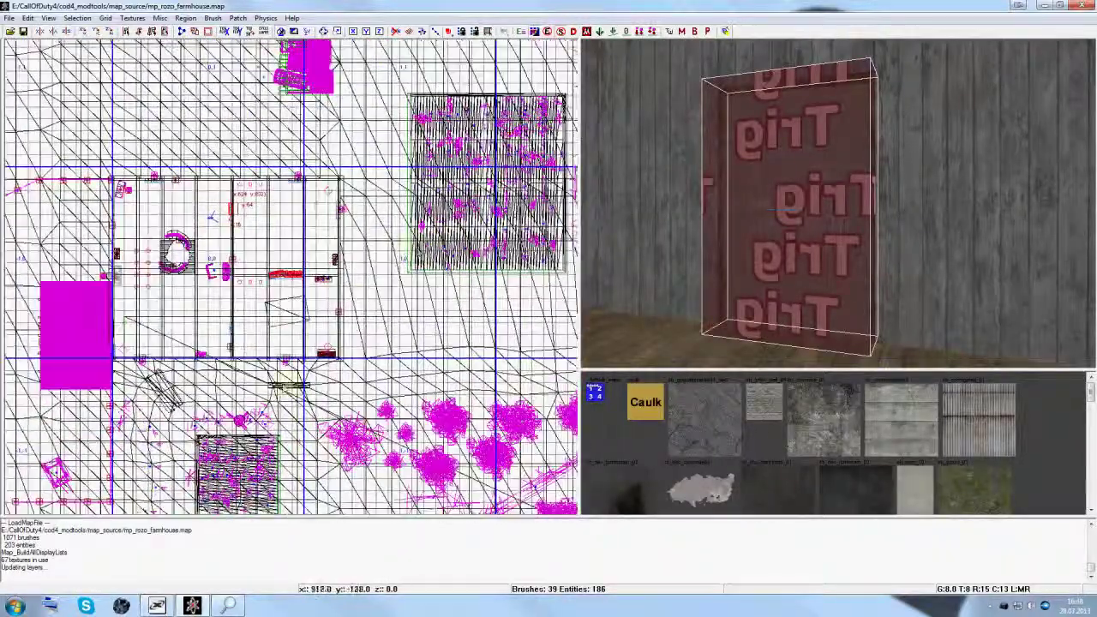
pyautogui.moveTo(288, 380); pyautogui.dragTo(348, 258, button='right')
pyautogui.scroll(-2, 375, 225)
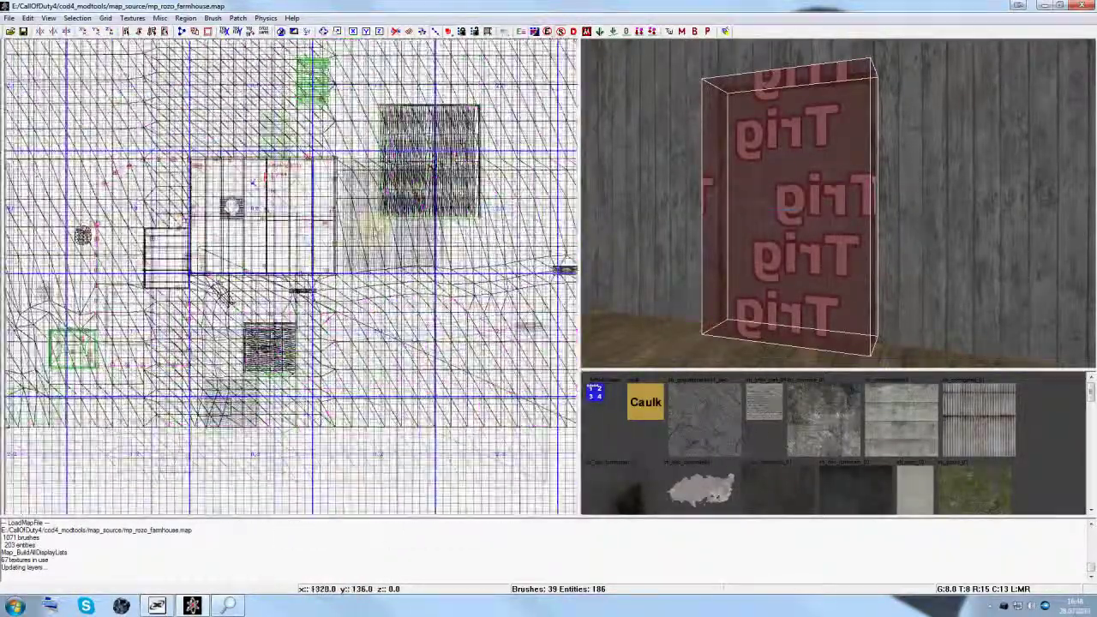
pyautogui.scroll(6, 212, 243)
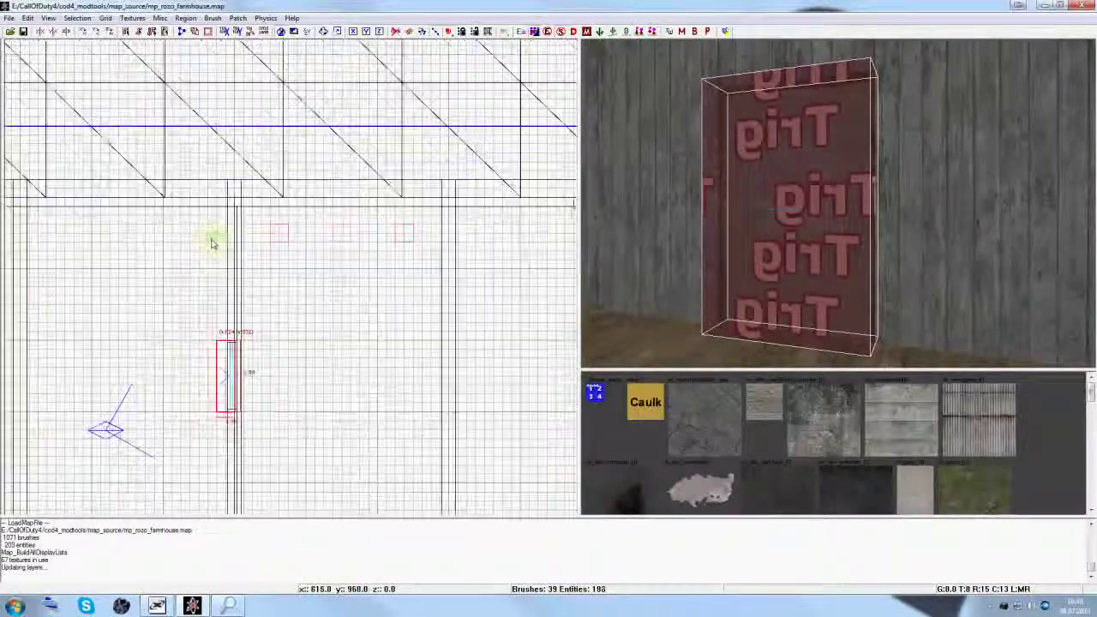
pyautogui.moveTo(209, 245); pyautogui.dragTo(204, 250, button='right')
# - Examine the selected door trigger's class, script_noteworthy, script_threshold, target and targetname keys in its entity properties
pyautogui.press('n')
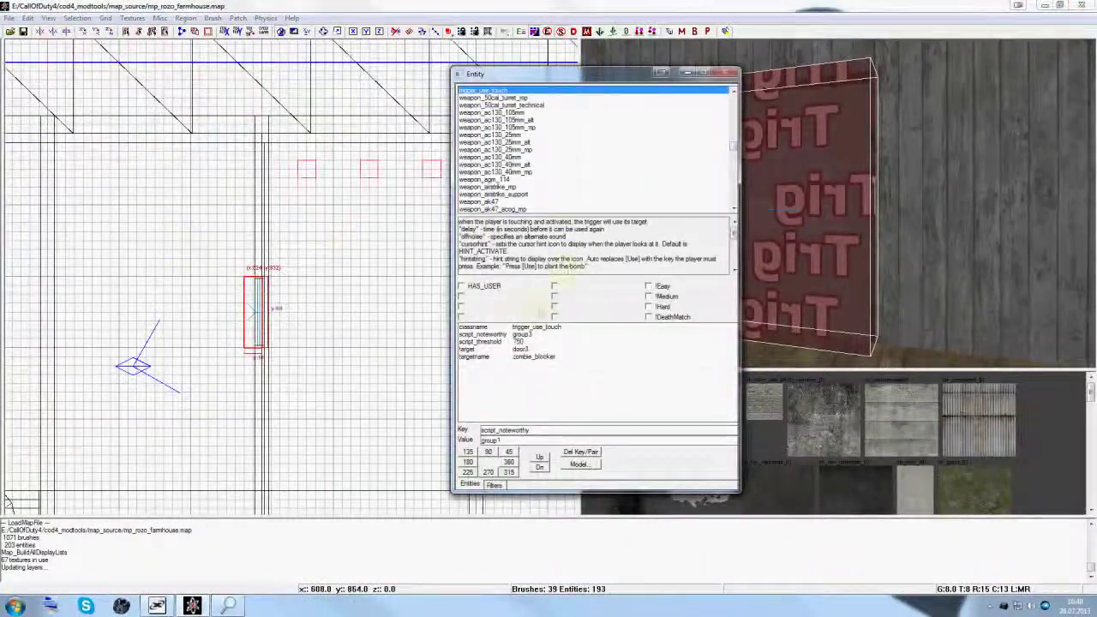
pyautogui.moveTo(324, 224); pyautogui.dragTo(287, 266, button='right')
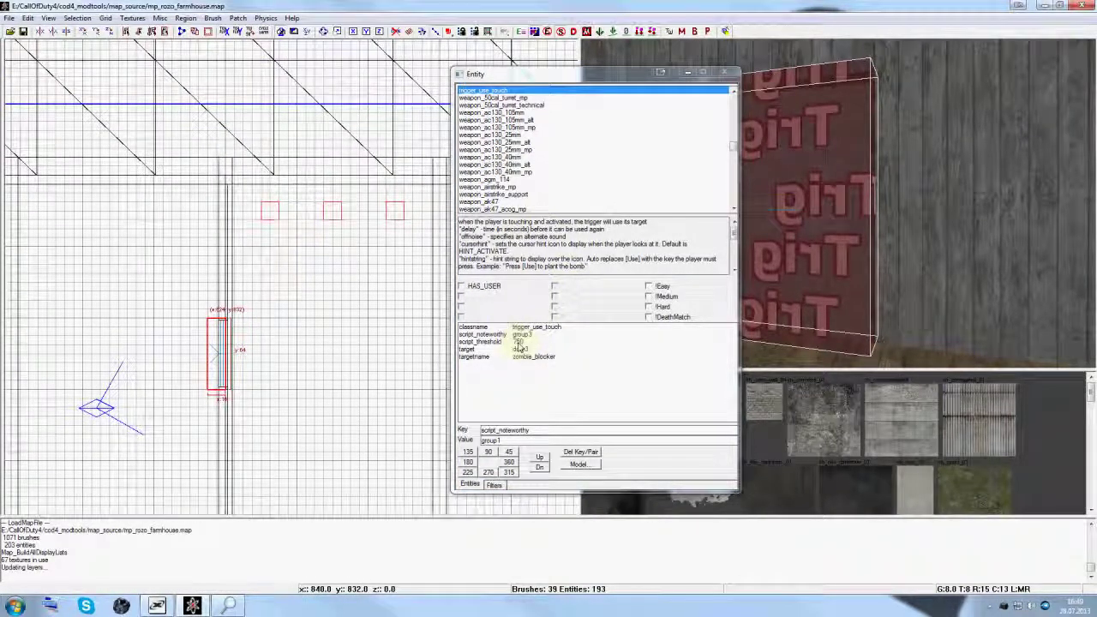
pyautogui.moveTo(799, 248); pyautogui.dragTo(806, 248, button='right')
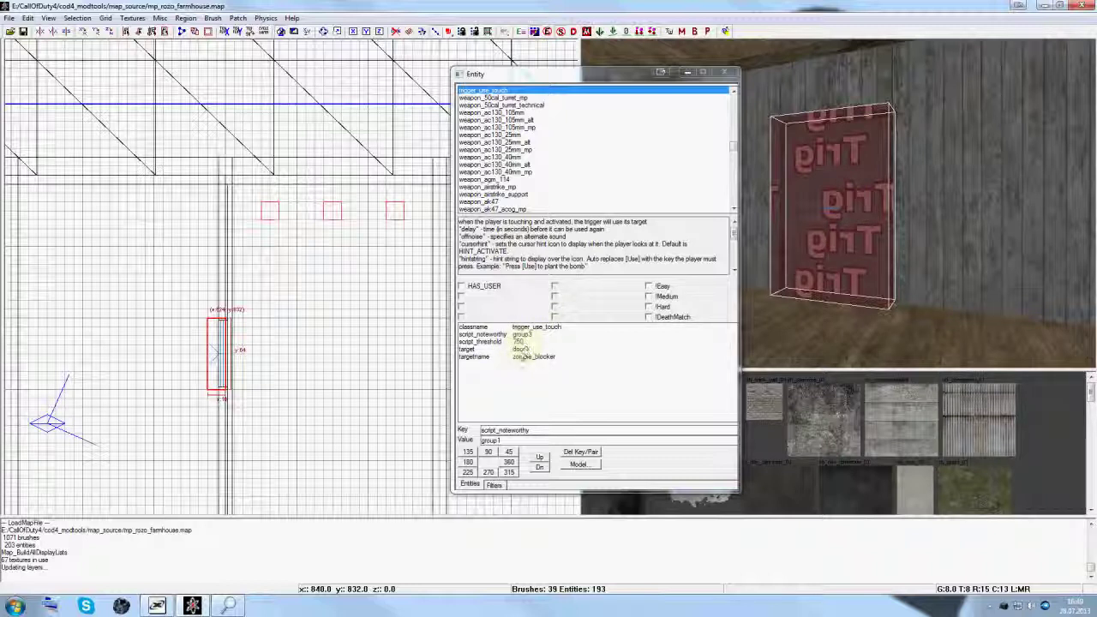
# - Move the door trigger about 48 units away from the door in the top view and deselect it
pyautogui.moveTo(224, 366); pyautogui.dragTo(171, 367)
pyautogui.press('Escape')
# - Select the door brush behind the trigger and examine its class and targetname keys
pyautogui.moveTo(934, 240)
pyautogui.mouseDown(button='right')
pyautogui.moveTo(872, 239)
pyautogui.moveTo(859, 229)
pyautogui.moveTo(870, 234)
pyautogui.moveTo(874, 220)
pyautogui.mouseUp(button='right')
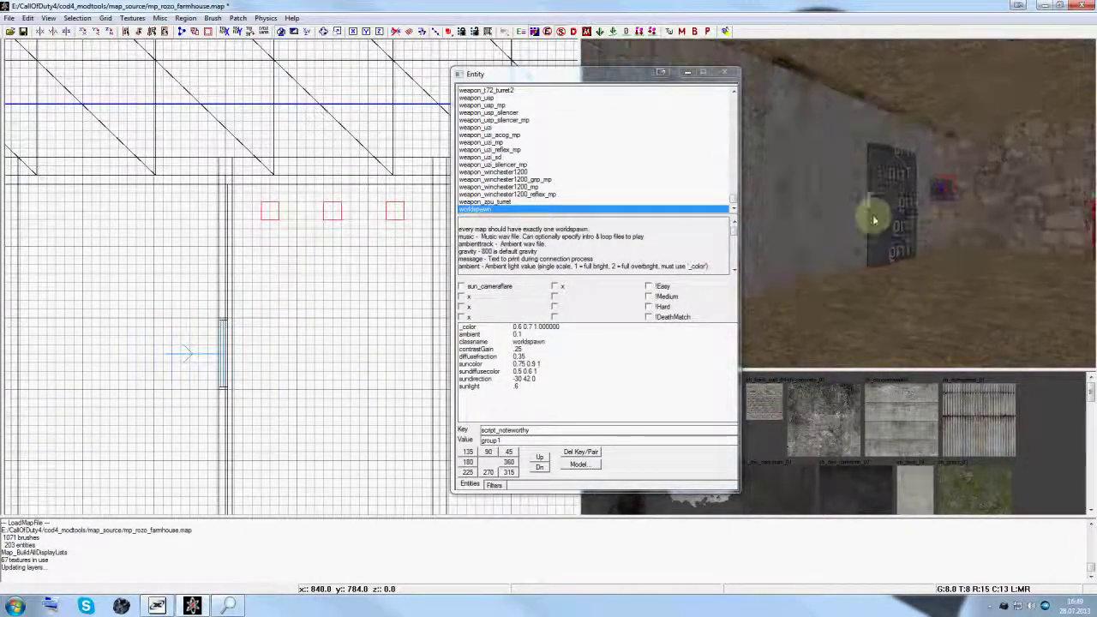
pyautogui.keyDown('shift'); pyautogui.click(875, 211); pyautogui.keyUp('shift')
pyautogui.press('Escape')
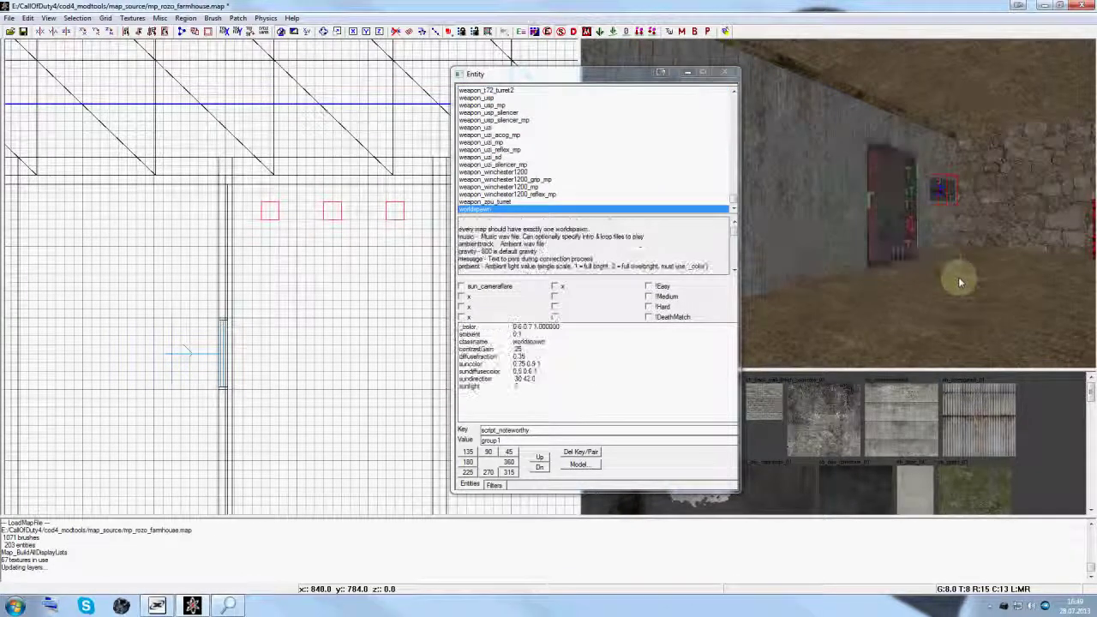
pyautogui.moveTo(958, 277); pyautogui.dragTo(934, 251, button='right')
pyautogui.keyDown('shift'); pyautogui.click(863, 221); pyautogui.keyUp('shift')
pyautogui.press('Escape')
pyautogui.keyDown('shift'); pyautogui.click(854, 215); pyautogui.keyUp('shift')
pyautogui.scroll(2, 246, 326)
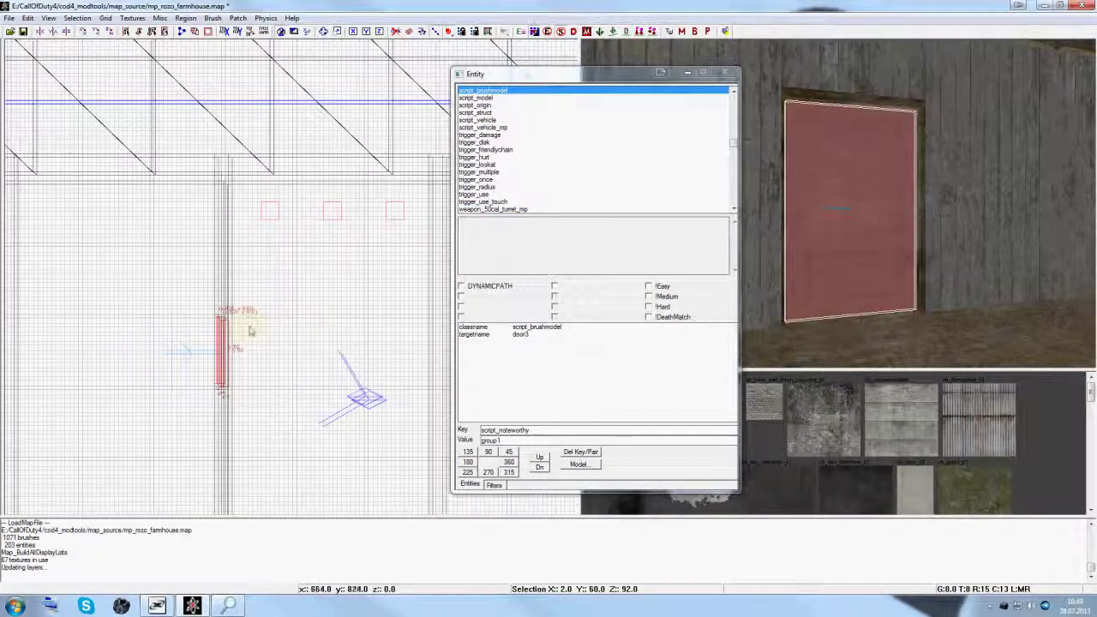
pyautogui.scroll(2, 247, 328)
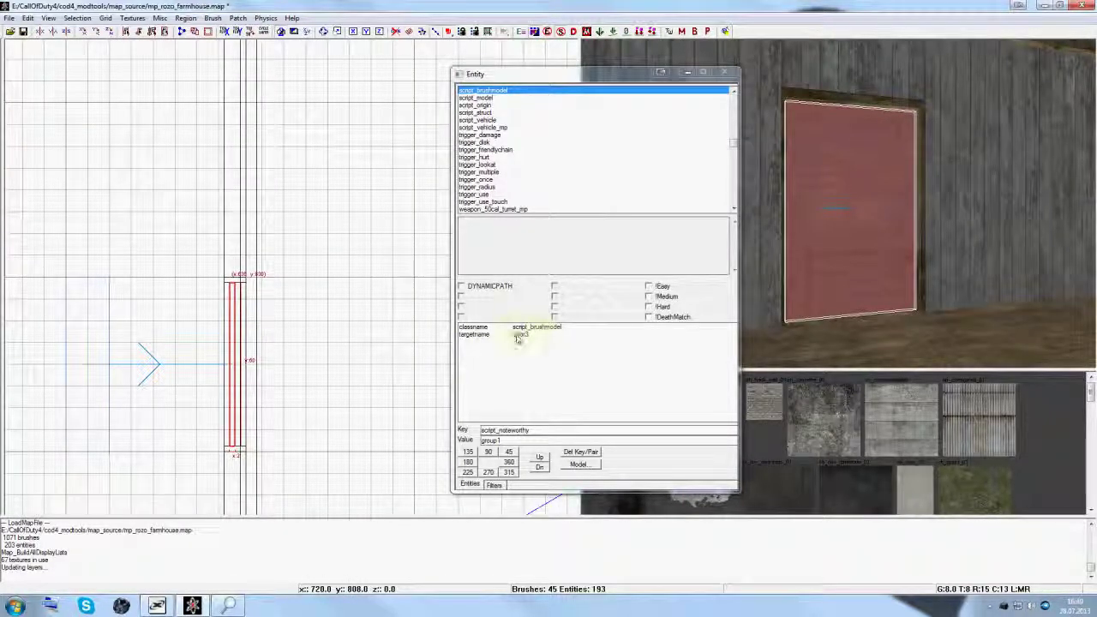
pyautogui.press('Escape')
# - Select the trigger brush again and move it back against the door in the top view
pyautogui.moveTo(903, 314)
pyautogui.mouseDown(button='right')
pyautogui.moveTo(915, 321)
pyautogui.moveTo(874, 293)
pyautogui.mouseUp(button='right')
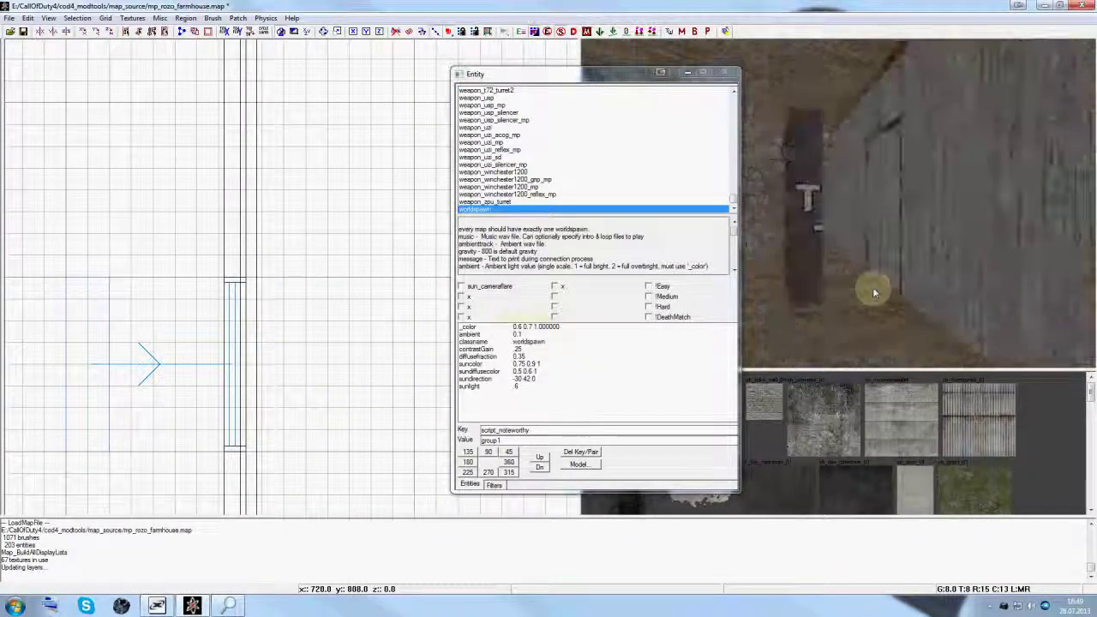
pyautogui.keyDown('shift'); pyautogui.click(816, 266); pyautogui.keyUp('shift')
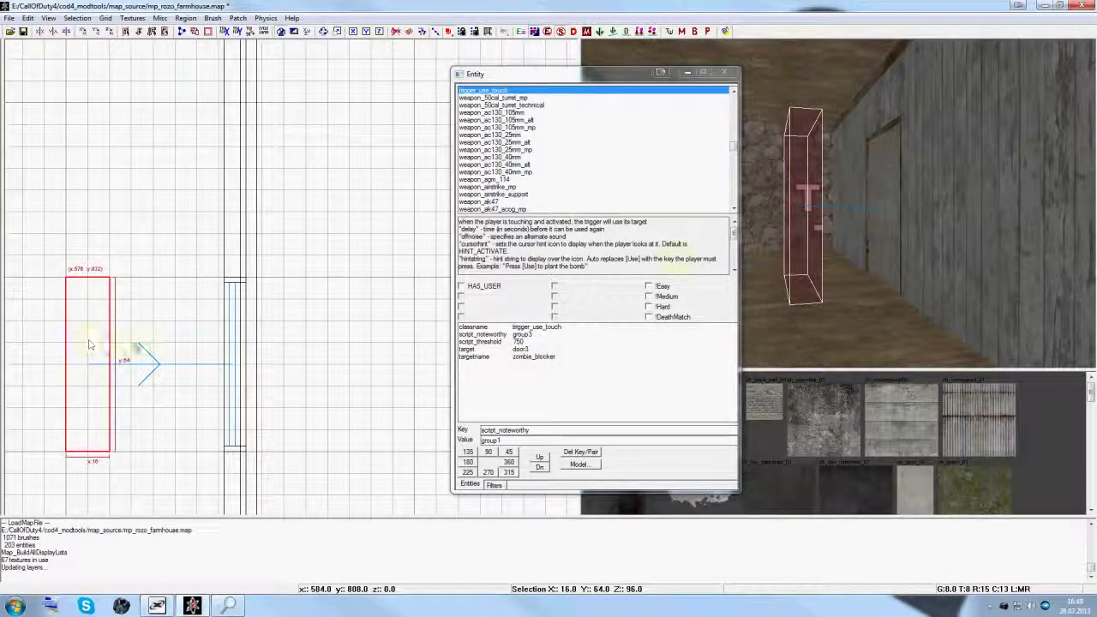
pyautogui.moveTo(89, 344); pyautogui.dragTo(215, 346)
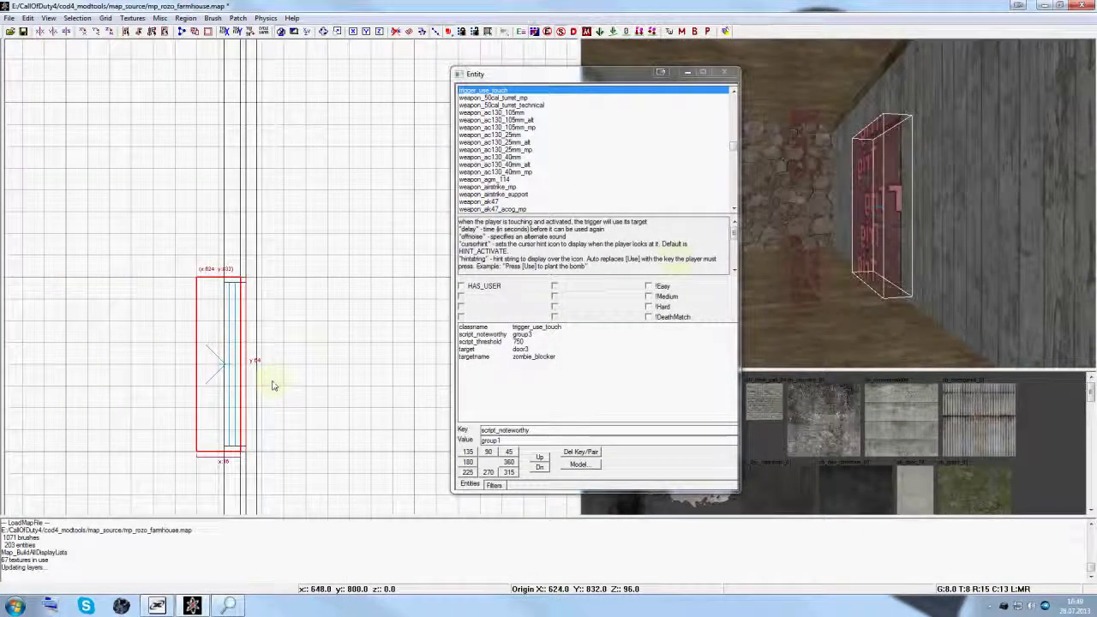
# - Reselect the door trigger in the 3D view and examine its script_noteworthy and script_threshold keys
pyautogui.press('Escape')
pyautogui.moveTo(852, 261)
pyautogui.mouseDown(button='right')
pyautogui.moveTo(854, 273)
pyautogui.moveTo(857, 245)
pyautogui.mouseUp(button='right')
pyautogui.keyDown('shift'); pyautogui.click(856, 248); pyautogui.keyUp('shift')
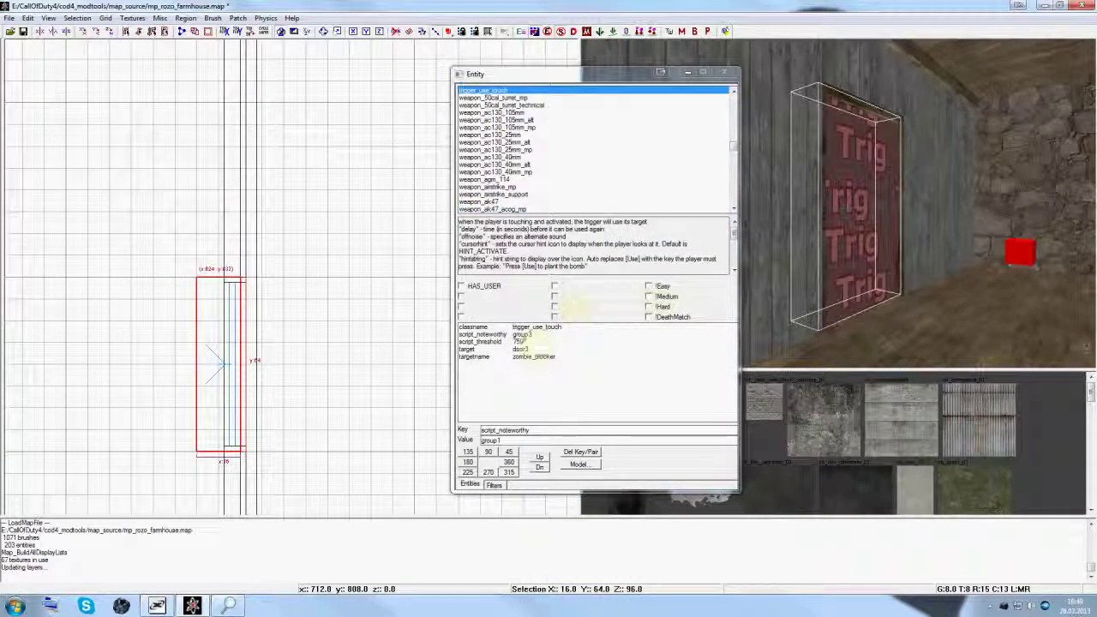
# - Select the first player spawn origin beside the stone wall and examine its class, origin and targetname keys
pyautogui.moveTo(943, 256); pyautogui.dragTo(932, 254, button='right')
pyautogui.press('Escape')
pyautogui.keyDown('shift'); pyautogui.click(828, 251); pyautogui.keyUp('shift')
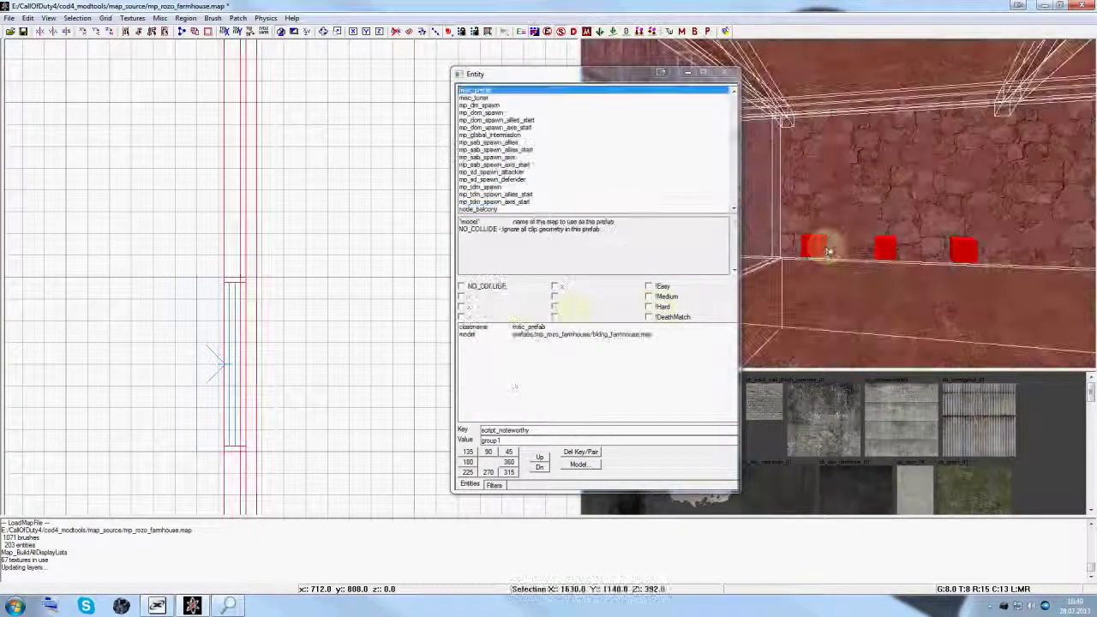
pyautogui.press('Escape')
pyautogui.keyDown('shift'); pyautogui.click(814, 248); pyautogui.keyUp('shift')
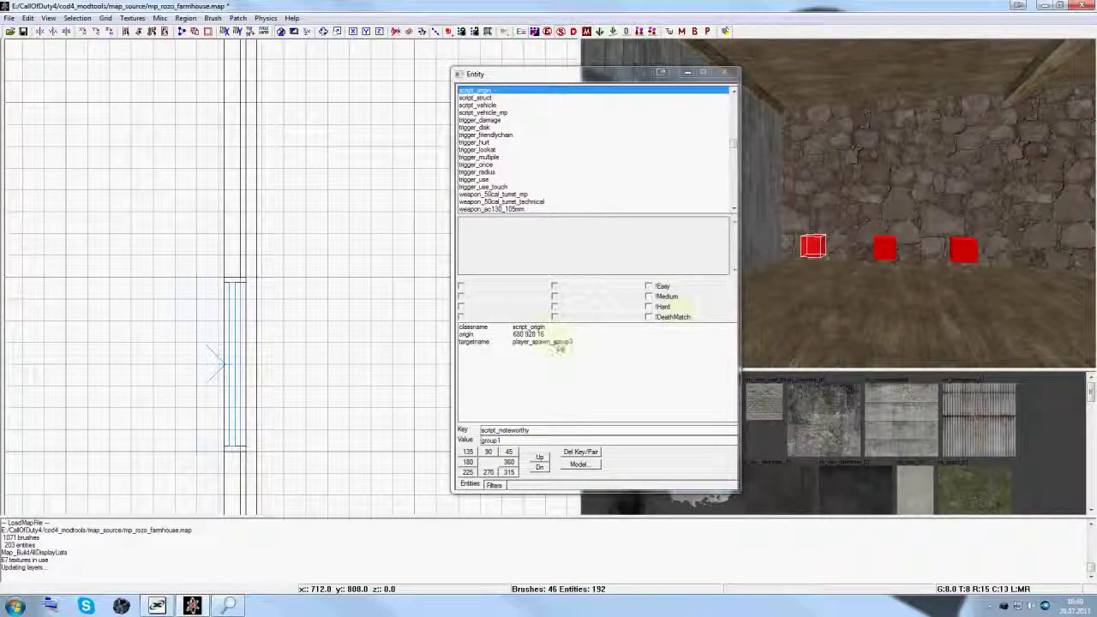
pyautogui.moveTo(919, 258); pyautogui.dragTo(851, 267, button='right')
pyautogui.press('Escape')
pyautogui.press('n')
# - Find the zombie spawn origins outside the farmhouse in the top view and examine the targetname of the lowest one
pyautogui.scroll(-13, 239, 301)
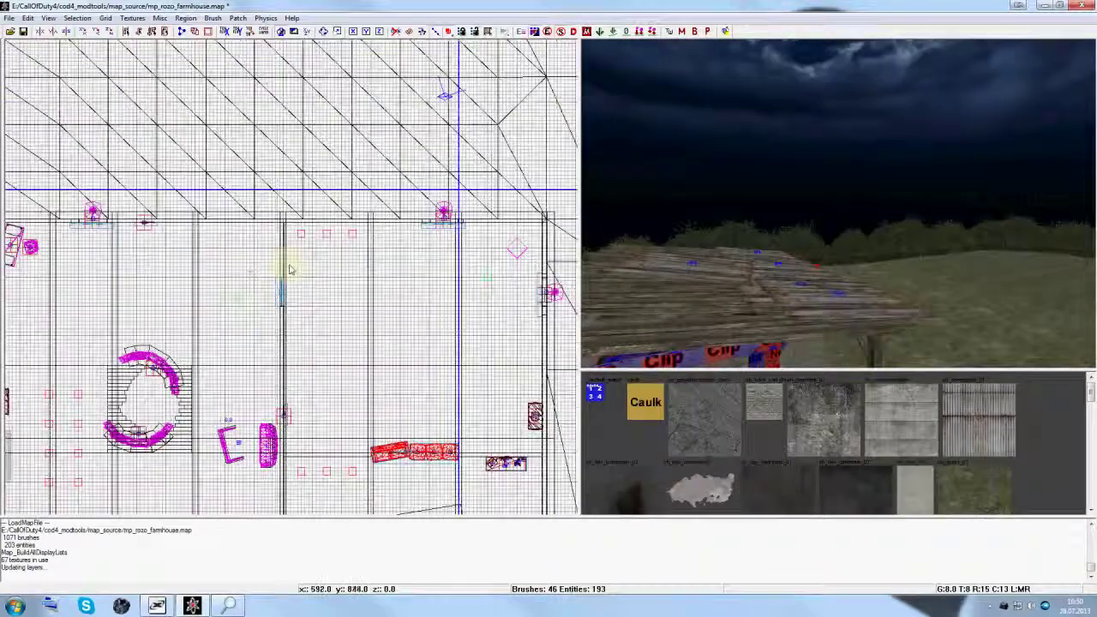
pyautogui.moveTo(394, 182); pyautogui.dragTo(389, 216, button='right')
pyautogui.scroll(10, 309, 150)
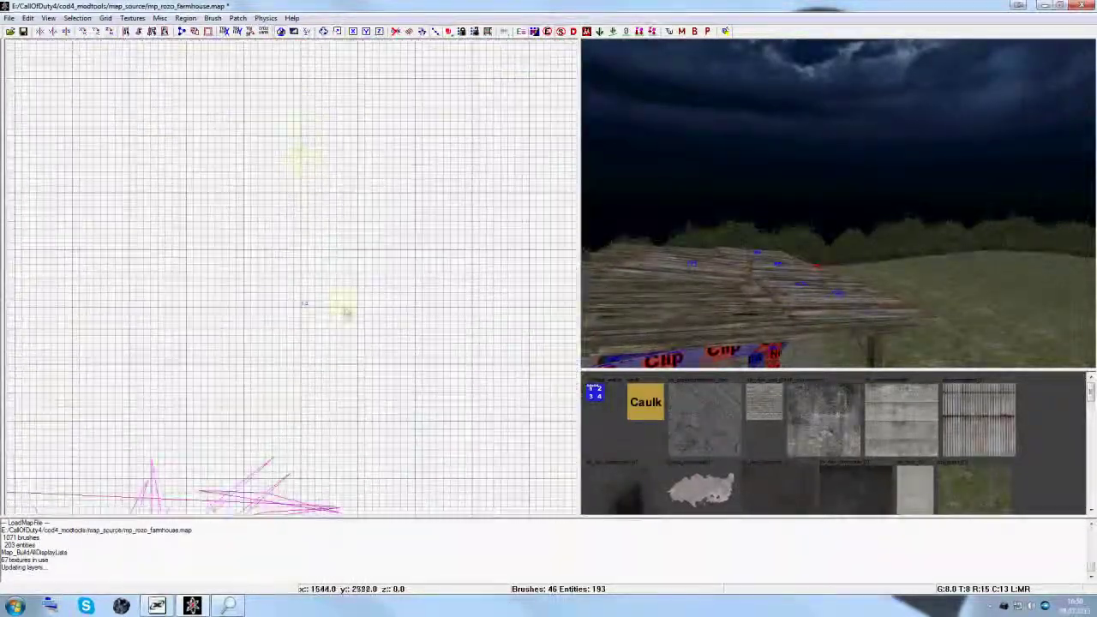
pyautogui.moveTo(346, 313); pyautogui.dragTo(351, 324, button='right')
pyautogui.scroll(1, 372, 463)
pyautogui.moveTo(375, 460); pyautogui.dragTo(263, 424, button='right')
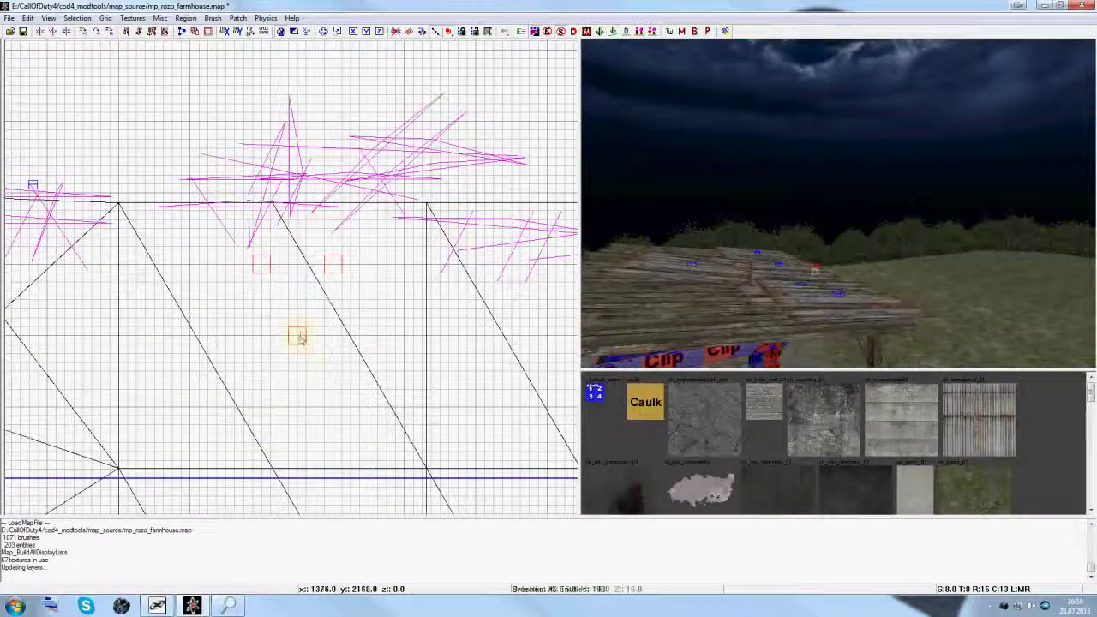
pyautogui.press('n')
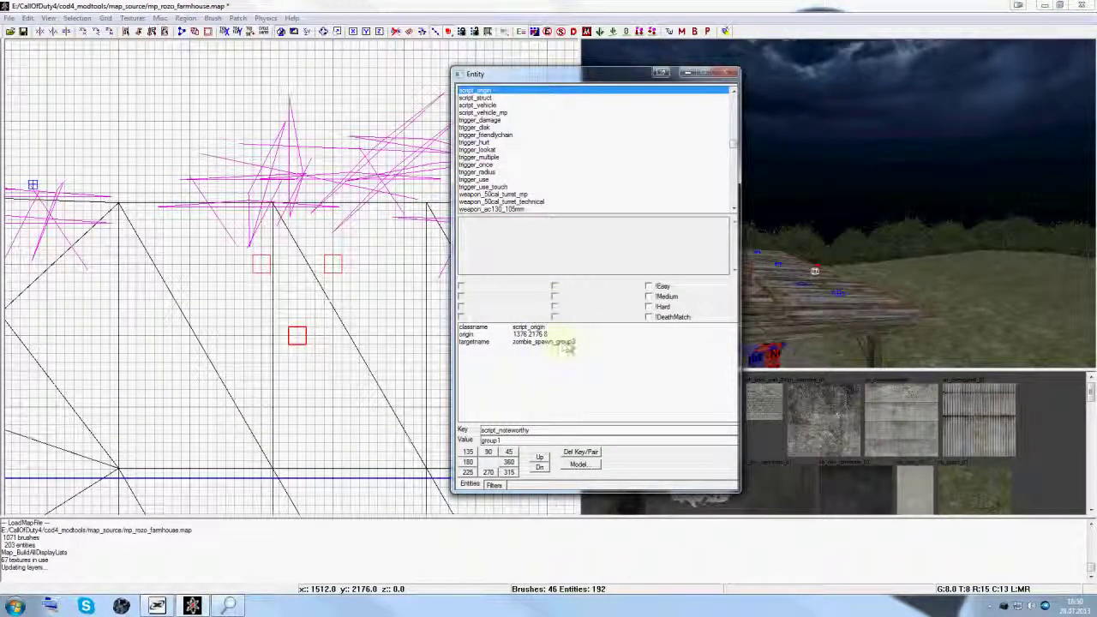
pyautogui.moveTo(863, 270)
pyautogui.mouseDown(button='right')
pyautogui.moveTo(862, 260)
pyautogui.moveTo(852, 277)
pyautogui.moveTo(856, 257)
pyautogui.moveTo(882, 333)
pyautogui.moveTo(876, 348)
pyautogui.moveTo(744, 311)
pyautogui.moveTo(762, 291)
pyautogui.moveTo(757, 266)
pyautogui.moveTo(754, 281)
pyautogui.mouseUp(button='right')
pyautogui.press('n')
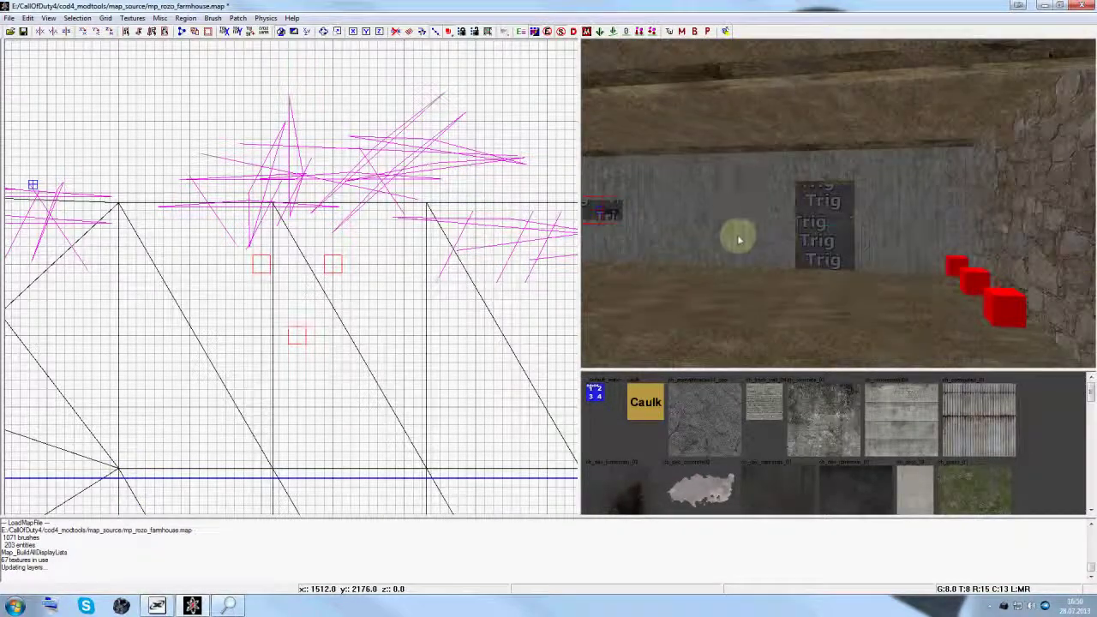
# - Select the trigger brush in front of the debris blocker and examine its script_noteworthy value listing two groups, its target and its targetname
pyautogui.moveTo(733, 241)
pyautogui.mouseDown(button='right')
pyautogui.moveTo(728, 215)
pyautogui.moveTo(696, 199)
pyautogui.mouseUp(button='right')
pyautogui.keyDown('shift'); pyautogui.click(806, 270); pyautogui.keyUp('shift')
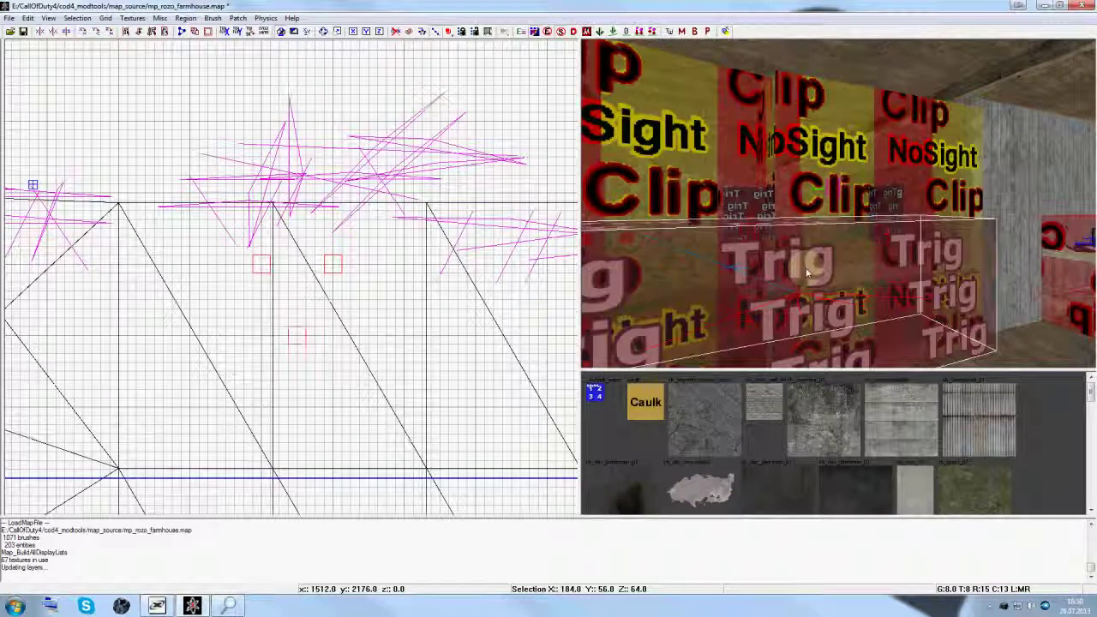
pyautogui.press('n')
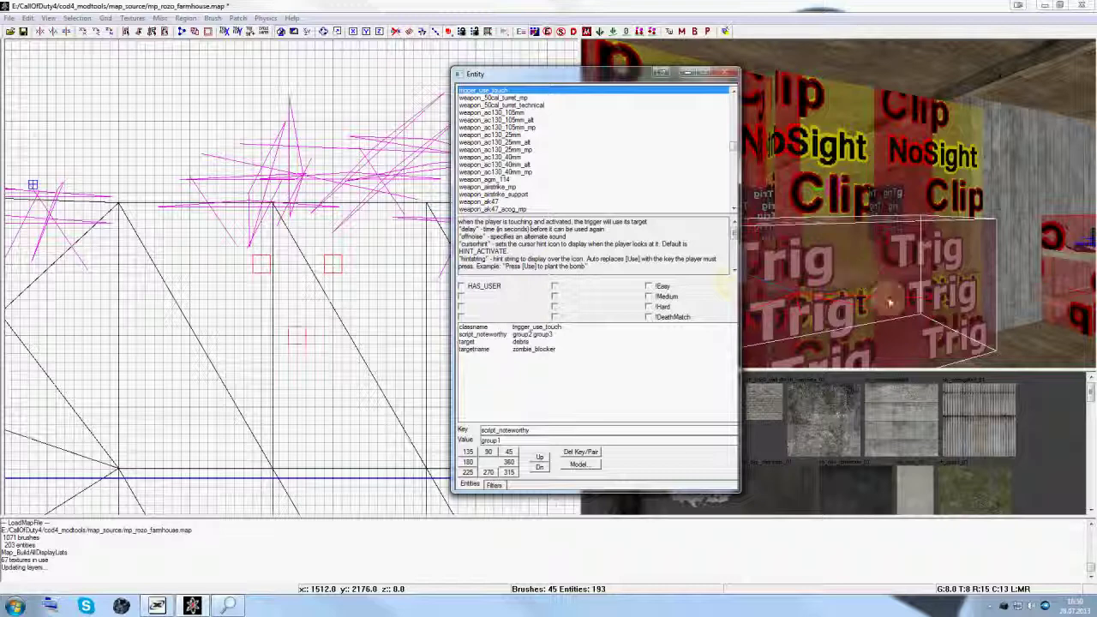
pyautogui.rightClick(919, 277)
pyautogui.click(530, 334)
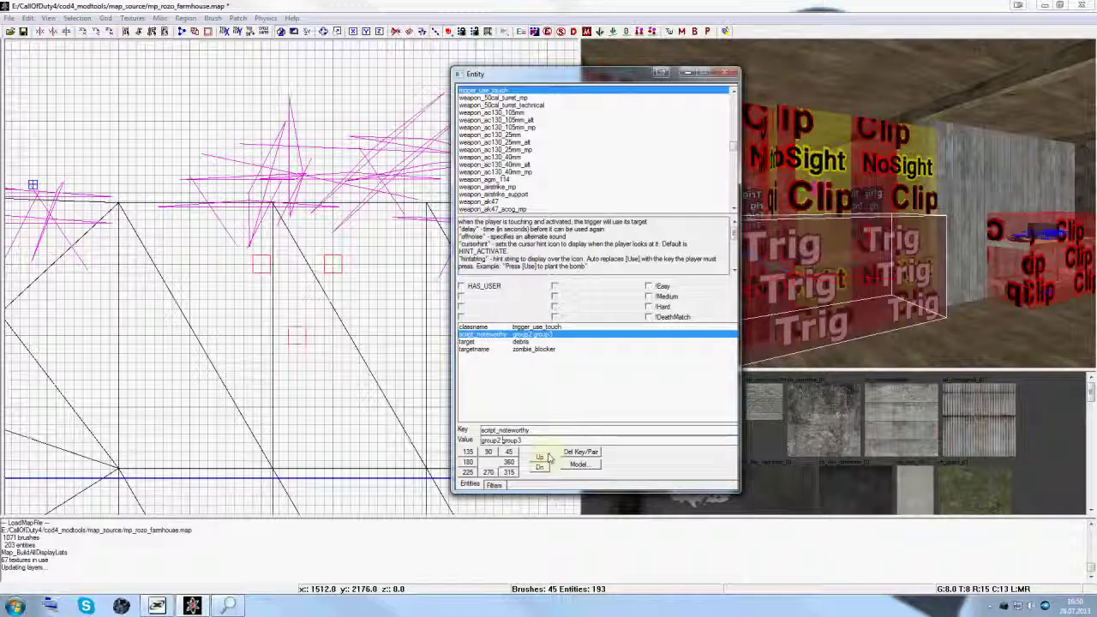
pyautogui.moveTo(812, 169); pyautogui.dragTo(815, 174, button='right')
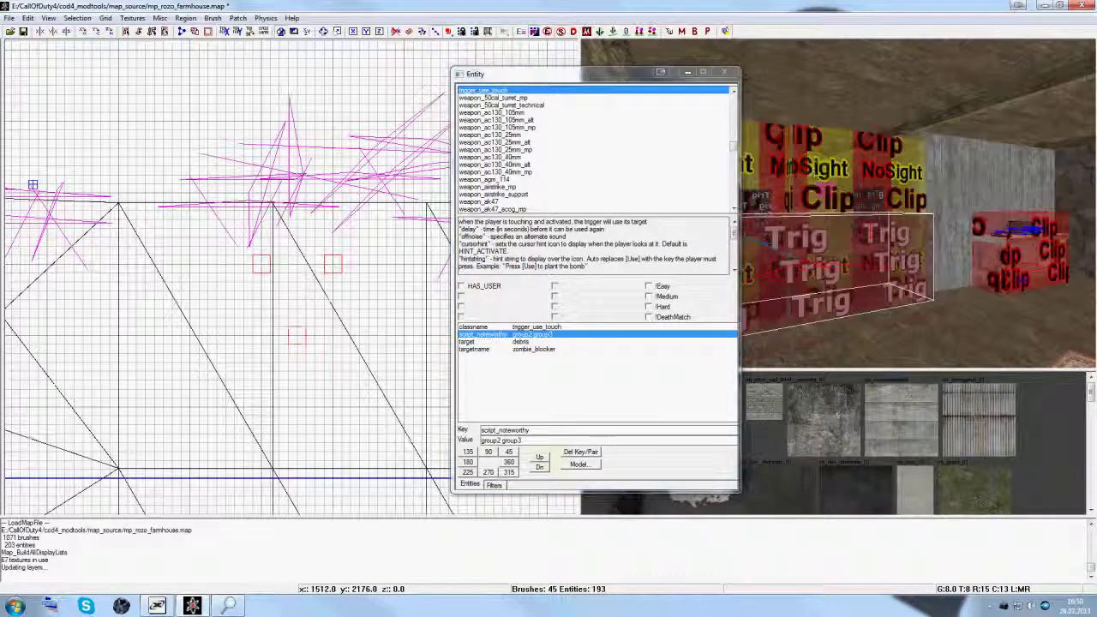
pyautogui.moveTo(810, 319); pyautogui.dragTo(829, 323, button='right')
pyautogui.press('n')
pyautogui.press('Escape')
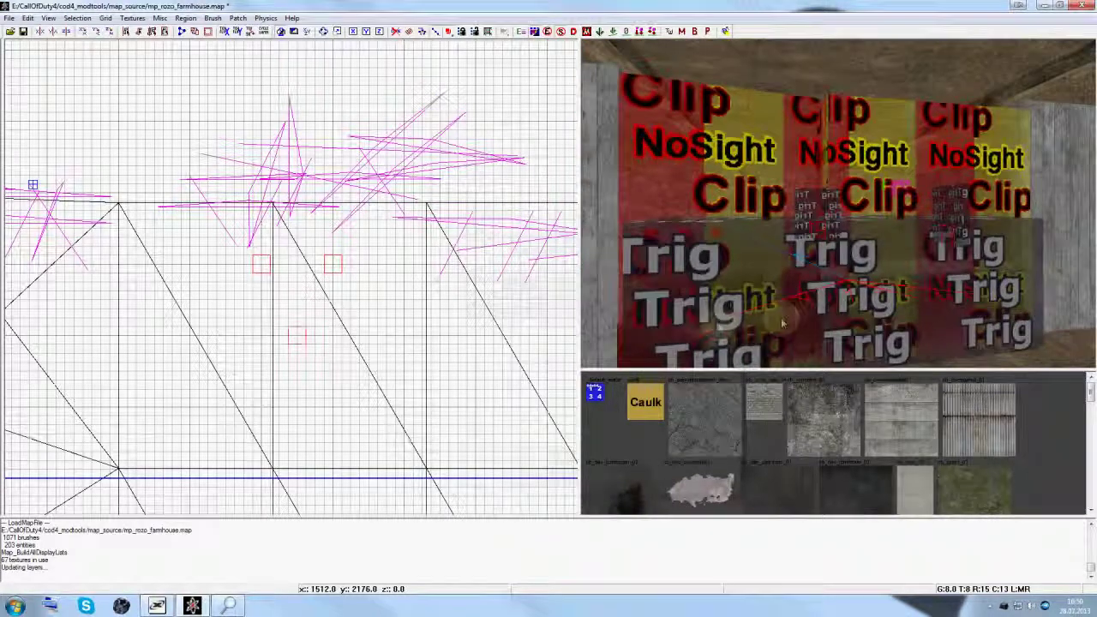
# - Select objects in the rooms around the debris blocker and check their entity properties
pyautogui.moveTo(960, 301)
pyautogui.mouseDown(button='right')
pyautogui.moveTo(771, 306)
pyautogui.moveTo(816, 315)
pyautogui.moveTo(868, 283)
pyautogui.moveTo(921, 291)
pyautogui.moveTo(836, 286)
pyautogui.moveTo(824, 270)
pyautogui.moveTo(827, 293)
pyautogui.moveTo(894, 293)
pyautogui.mouseUp(button='right')
pyautogui.keyDown('shift'); pyautogui.click(816, 314); pyautogui.keyUp('shift')
pyautogui.press('n')
pyautogui.press('Escape')
pyautogui.press('Escape')
pyautogui.keyDown('shift'); pyautogui.click(887, 259); pyautogui.keyUp('shift')
pyautogui.press('Escape')
pyautogui.press('n')
pyautogui.press('Escape')
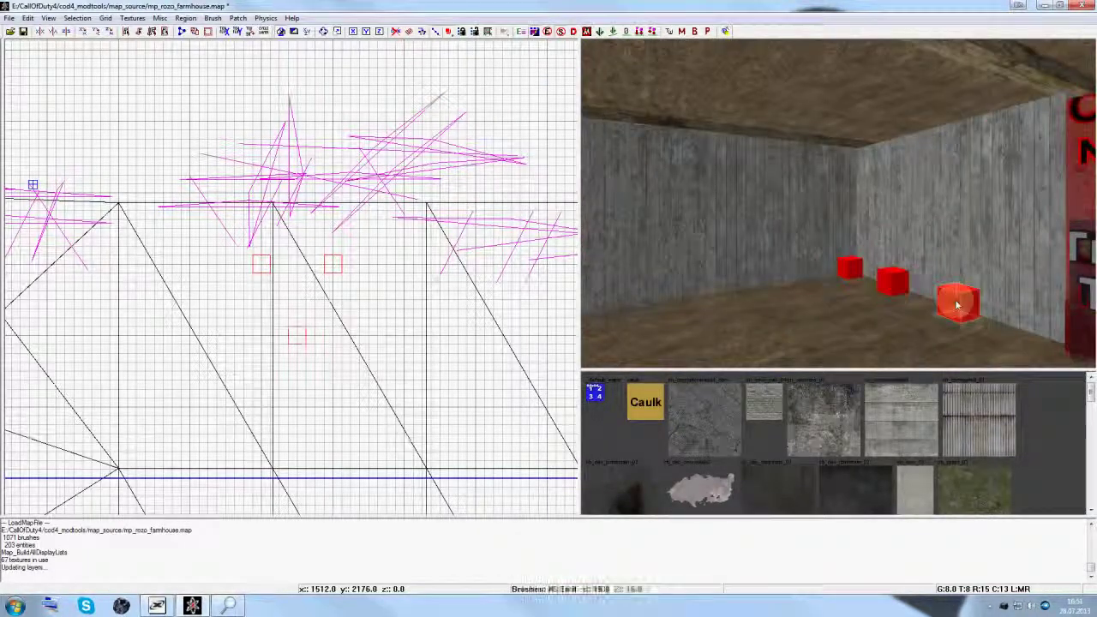
# - Examine the targetname of the nearest player spawn origin along the wooden wall and deselect it
pyautogui.press('n')
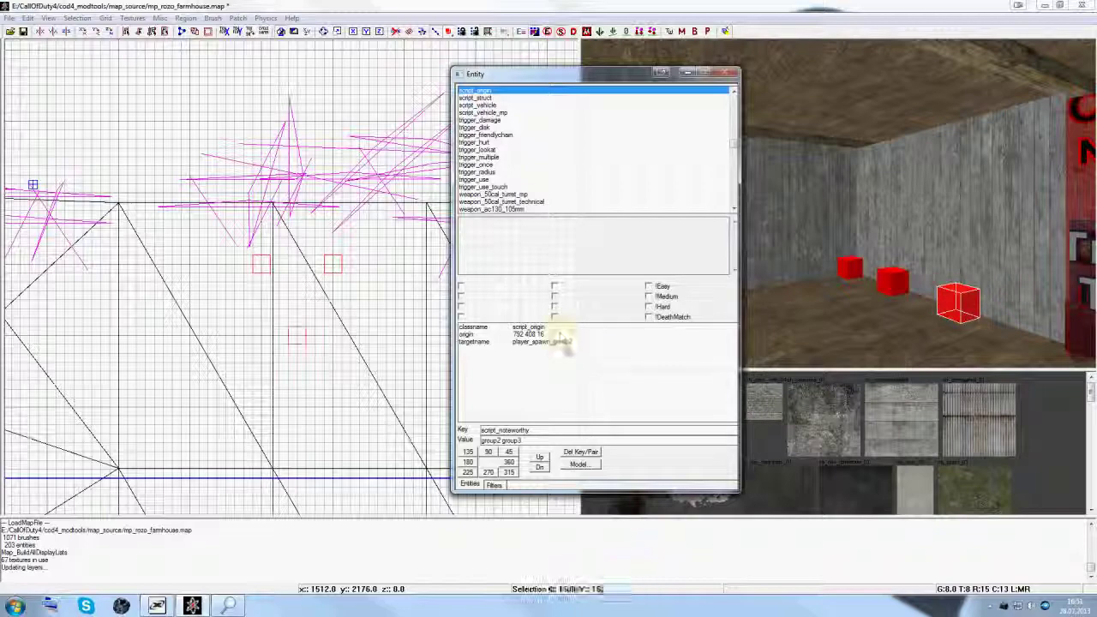
pyautogui.press('Escape')
pyautogui.press('Escape')
# - Select the zombie spawn origin near the forest and examine its class, origin and targetname keys
pyautogui.moveTo(914, 278); pyautogui.dragTo(954, 253, button='right')
pyautogui.keyDown('shift'); pyautogui.click(972, 253); pyautogui.keyUp('shift')
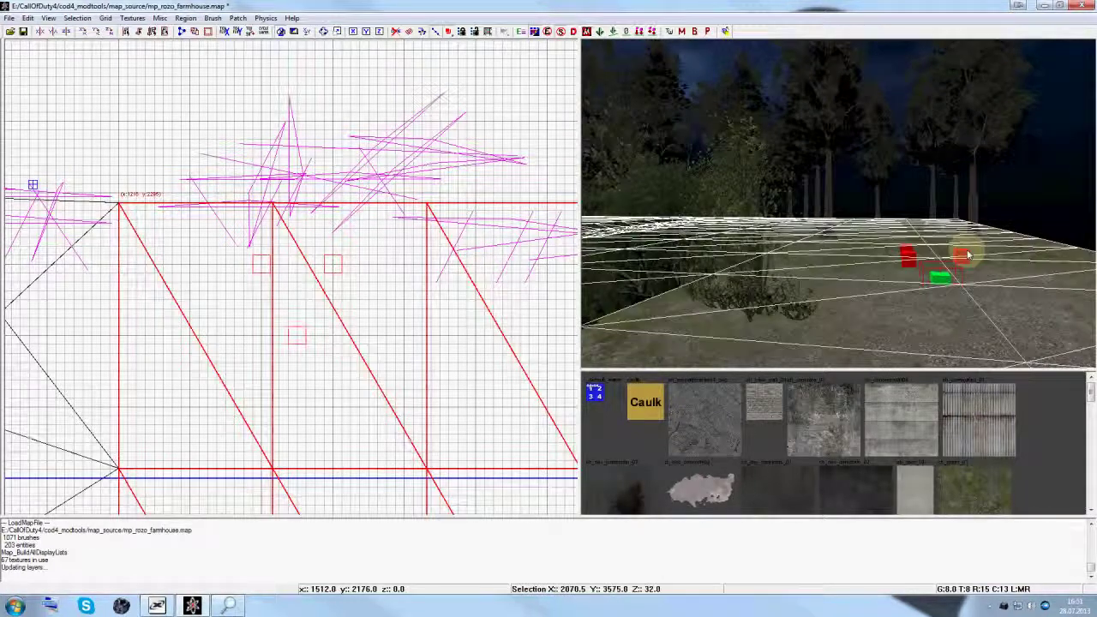
pyautogui.keyDown('shift'); pyautogui.click(964, 256); pyautogui.keyUp('shift')
pyautogui.press('n')
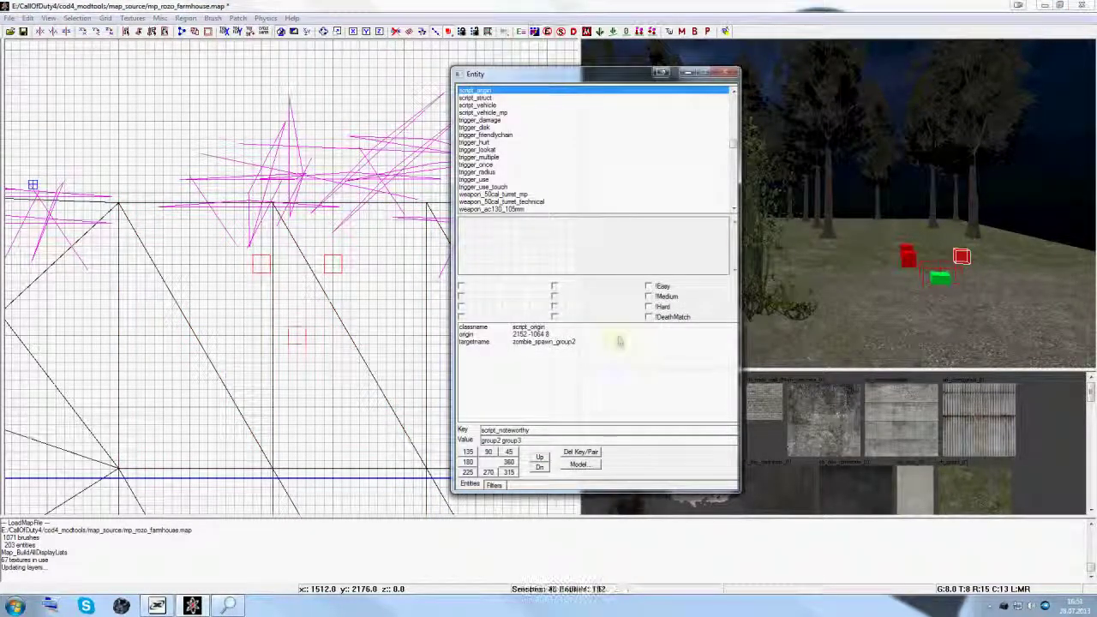
pyautogui.press('n')
pyautogui.click(886, 311)
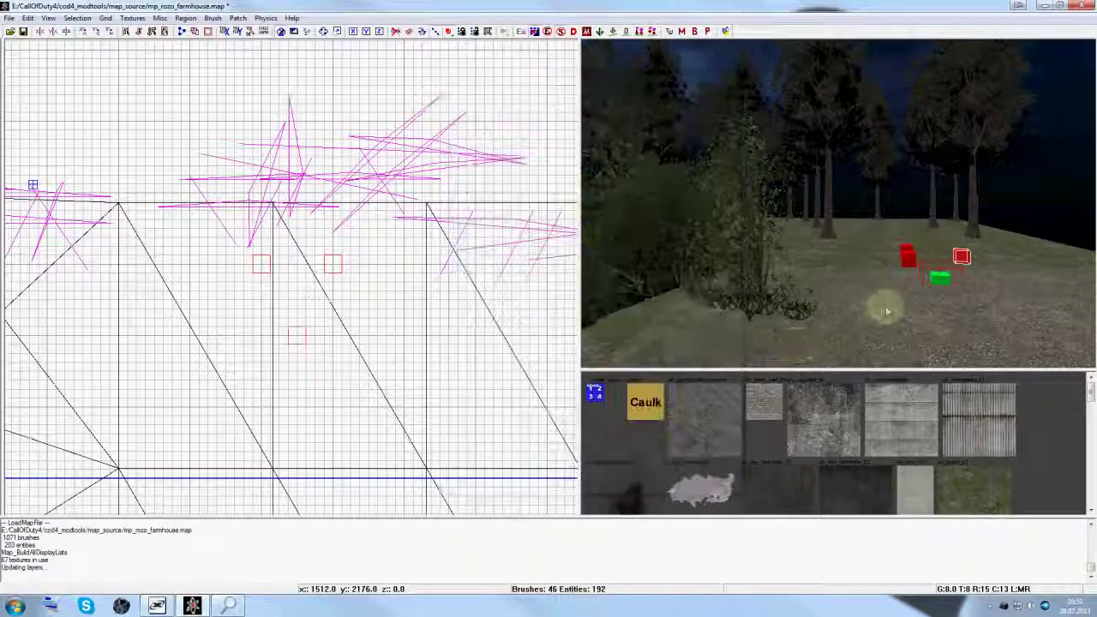
# - Select the debris trigger and move it about 104 units away from the couch and mattresses in the top view
pyautogui.moveTo(901, 304)
pyautogui.mouseDown(button='right')
pyautogui.moveTo(825, 308)
pyautogui.moveTo(857, 316)
pyautogui.moveTo(862, 297)
pyautogui.moveTo(869, 307)
pyautogui.moveTo(862, 283)
pyautogui.moveTo(830, 303)
pyautogui.mouseUp(button='right')
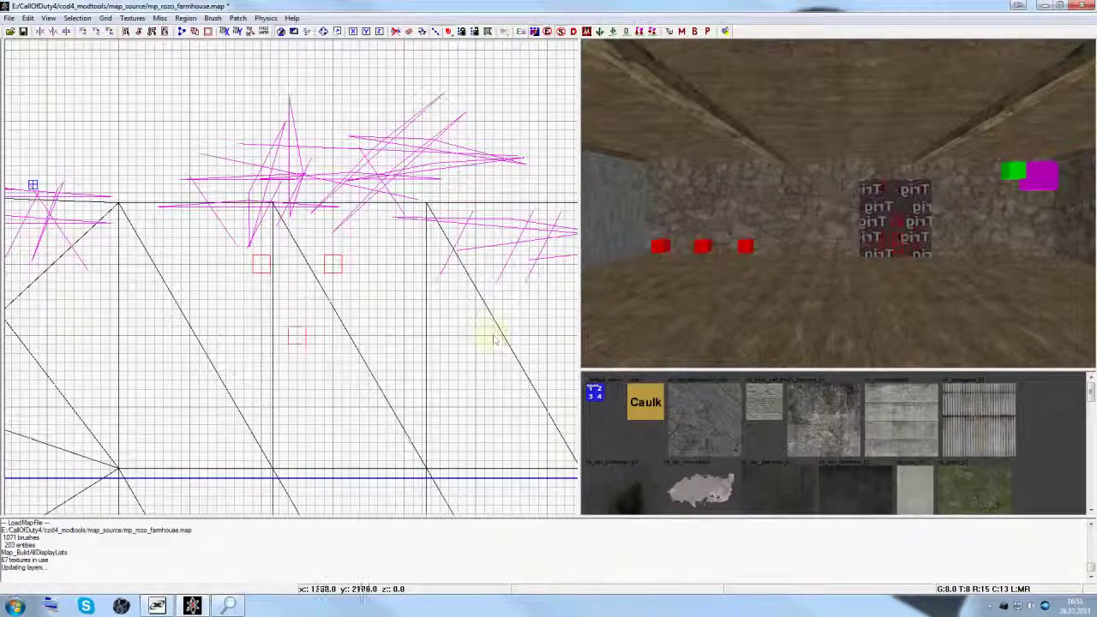
pyautogui.scroll(-8, 191, 215)
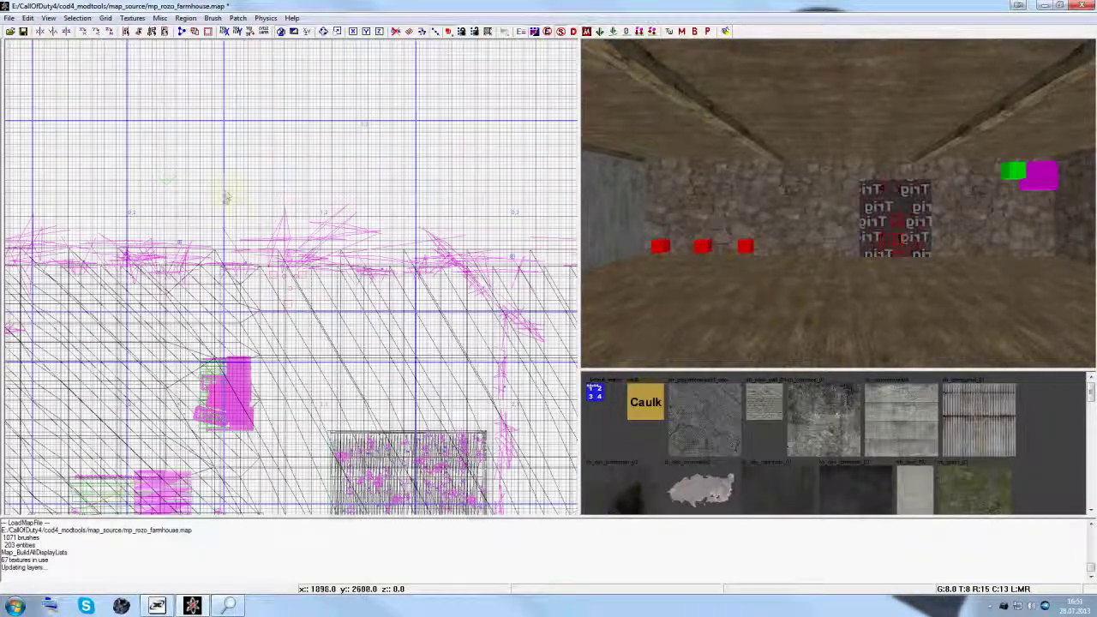
pyautogui.scroll(5, 200, 298)
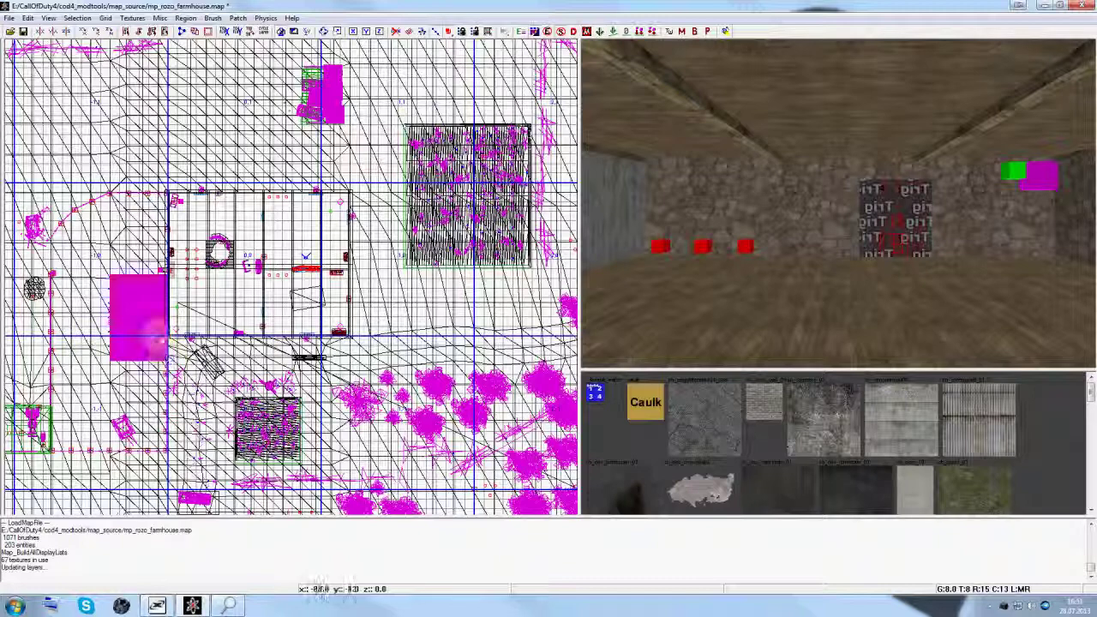
pyautogui.moveTo(734, 269)
pyautogui.mouseDown(button='right')
pyautogui.moveTo(734, 252)
pyautogui.moveTo(776, 266)
pyautogui.moveTo(791, 240)
pyautogui.moveTo(813, 252)
pyautogui.moveTo(778, 251)
pyautogui.mouseUp(button='right')
pyautogui.keyDown('shift'); pyautogui.click(778, 251); pyautogui.keyUp('shift')
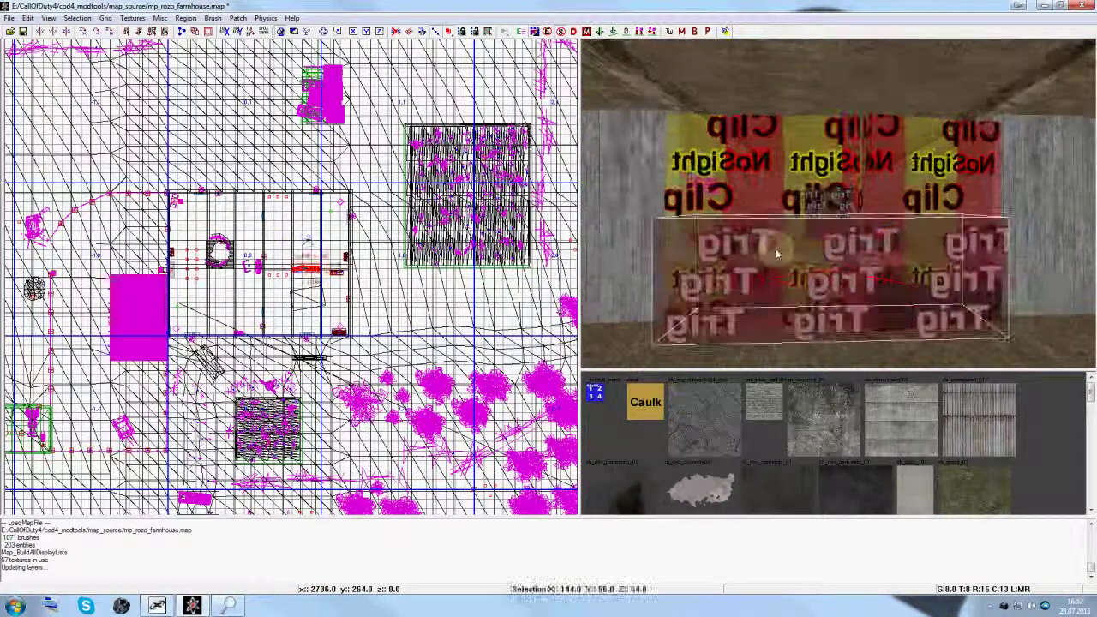
pyautogui.scroll(4, 239, 324)
pyautogui.scroll(5, 238, 324)
pyautogui.moveTo(426, 255); pyautogui.dragTo(411, 258, button='right')
pyautogui.moveTo(392, 230)
pyautogui.mouseDown()
pyautogui.moveTo(379, 286)
pyautogui.moveTo(383, 450)
pyautogui.mouseUp()
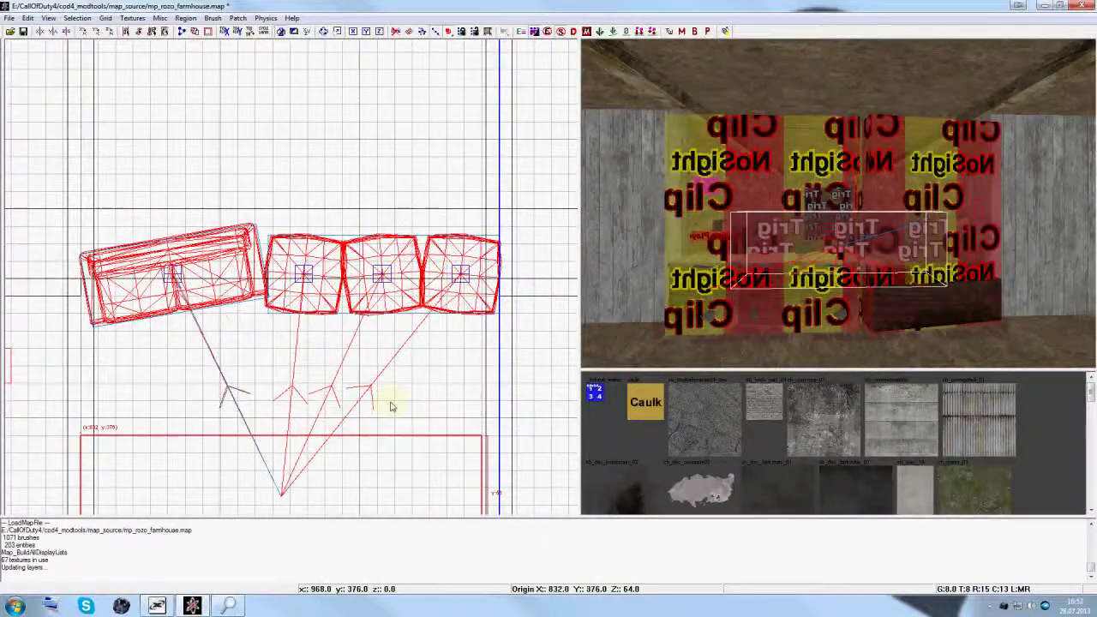
# - Select the clip brush around the mattresses and examine its class and targetname keys
pyautogui.moveTo(770, 274)
pyautogui.mouseDown(button='right')
pyautogui.moveTo(789, 257)
pyautogui.moveTo(796, 292)
pyautogui.mouseUp(button='right')
pyautogui.press('Escape')
pyautogui.keyDown('shift'); pyautogui.click(690, 197); pyautogui.keyUp('shift')
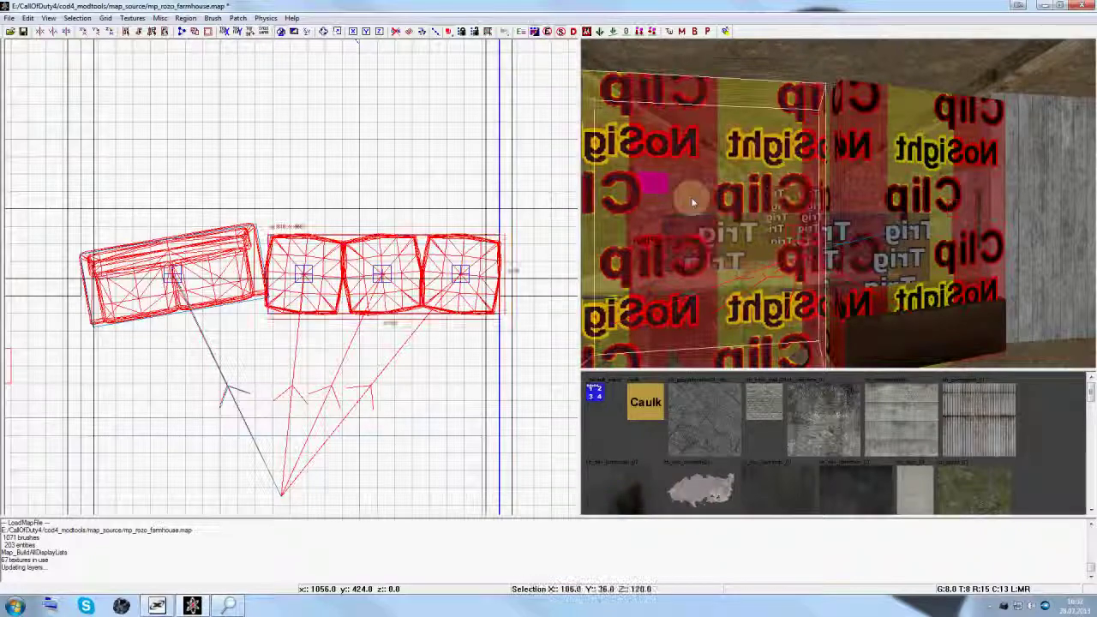
pyautogui.press('n')
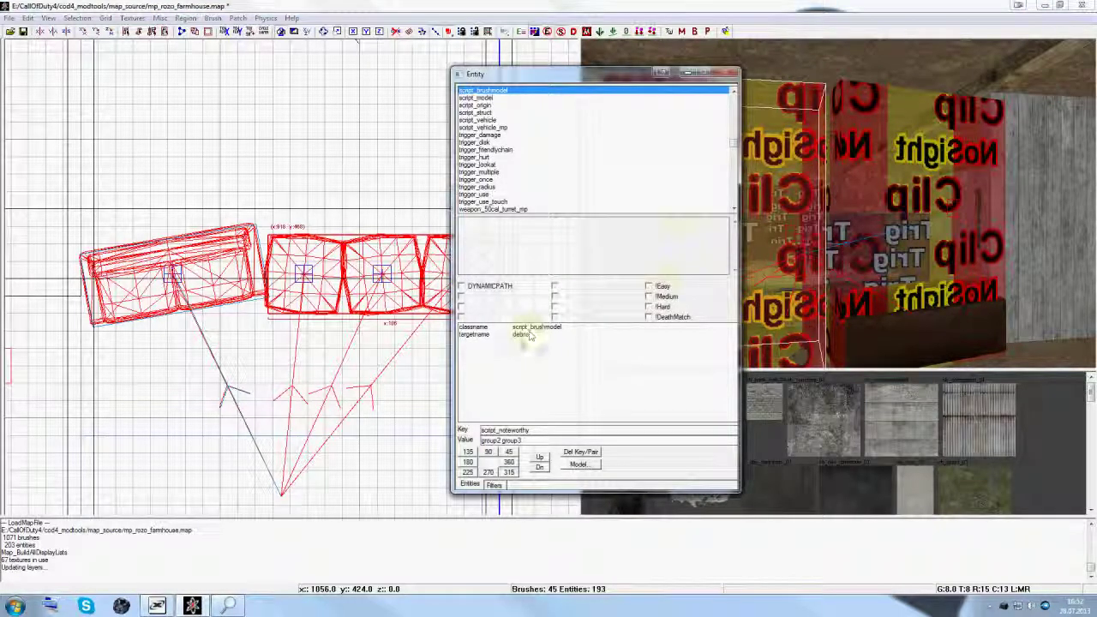
pyautogui.press('n')
# - Select the couch model in the debris blocker, check its entity properties and deselect it
pyautogui.keyDown('shift'); pyautogui.click(864, 336); pyautogui.keyUp('shift')
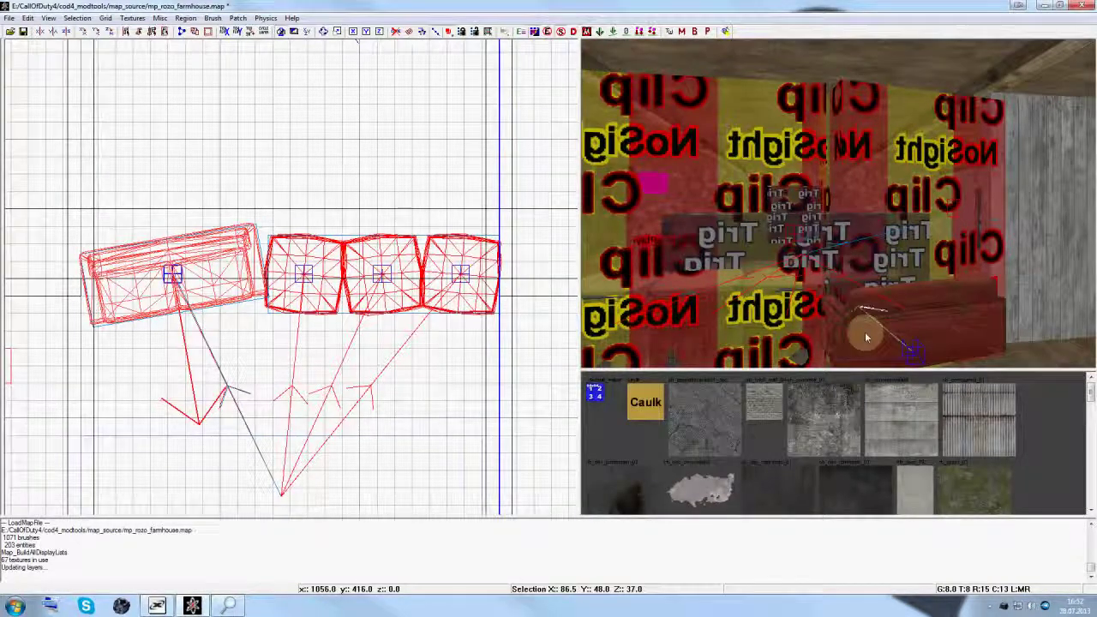
pyautogui.press('n')
pyautogui.press('Escape')
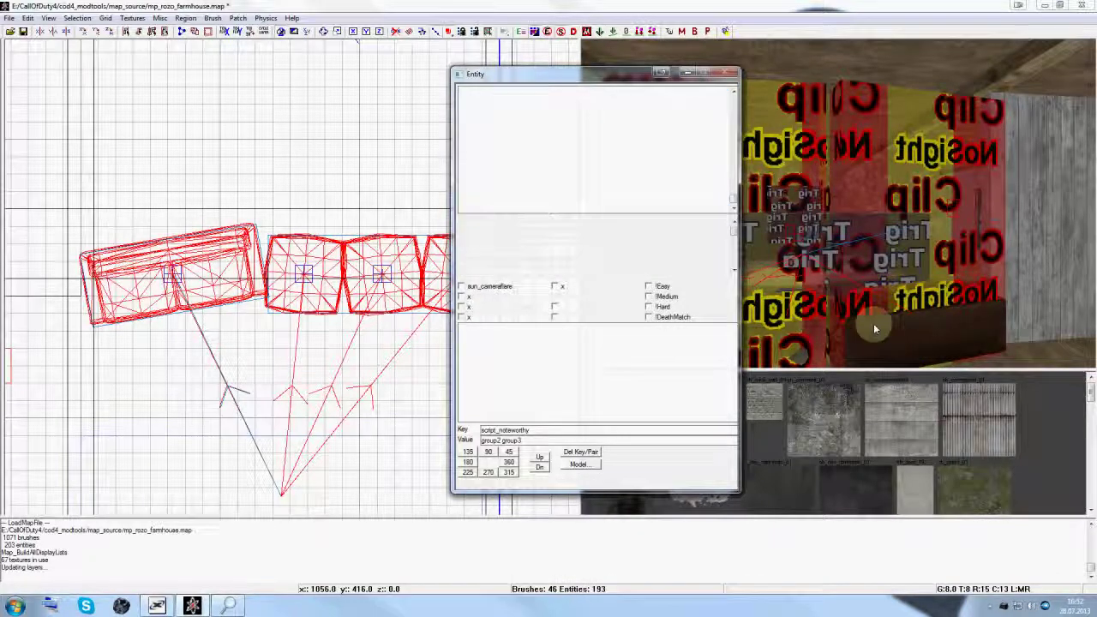
# - Move the debris trigger back over the couch and mattresses in the top view and deselect it
pyautogui.moveTo(873, 327); pyautogui.dragTo(793, 299, button='right')
pyautogui.press('n')
pyautogui.keyDown('shift'); pyautogui.click(778, 299); pyautogui.keyUp('shift')
pyautogui.moveTo(248, 474); pyautogui.dragTo(248, 266)
pyautogui.press('Escape')
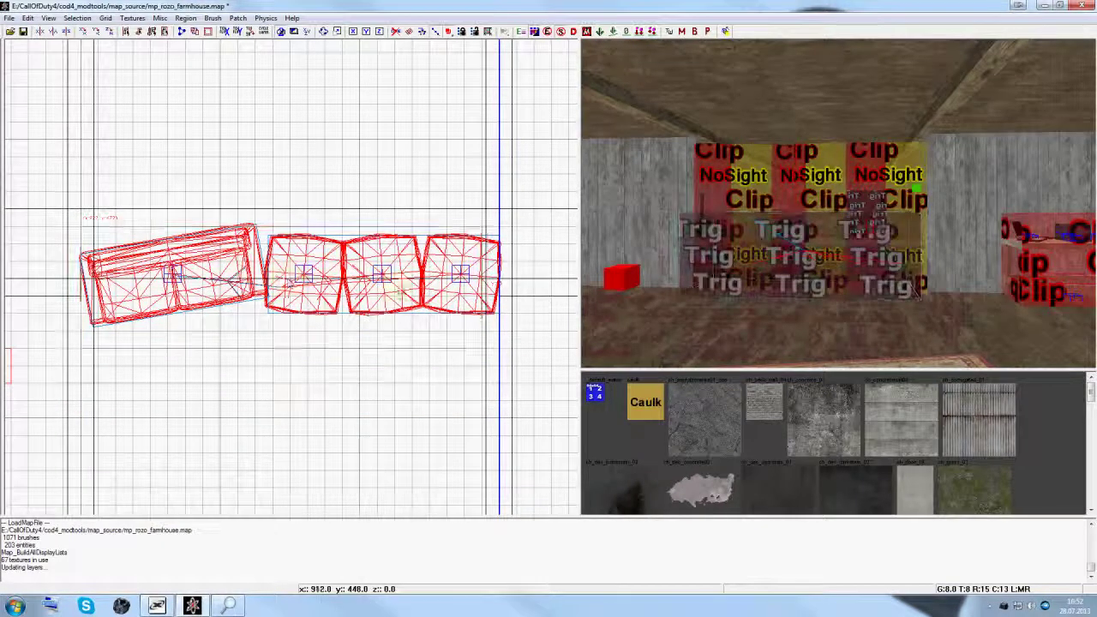
pyautogui.keyDown('shift'); pyautogui.click(259, 289); pyautogui.keyUp('shift')
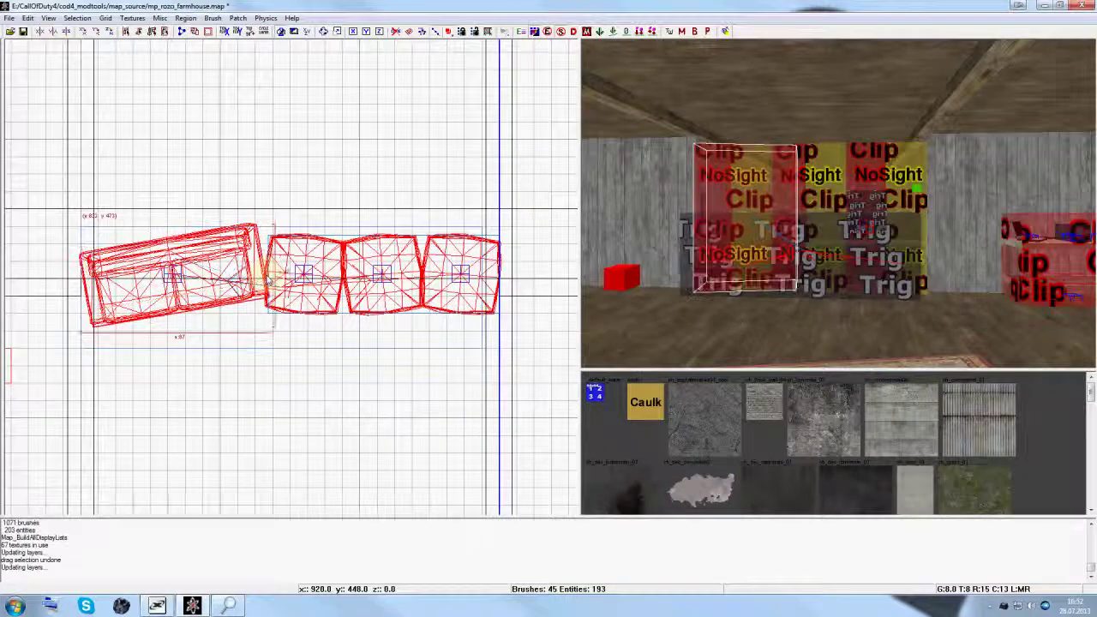
pyautogui.keyDown('shift'); pyautogui.click(268, 283); pyautogui.keyUp('shift')
pyautogui.press('Escape')
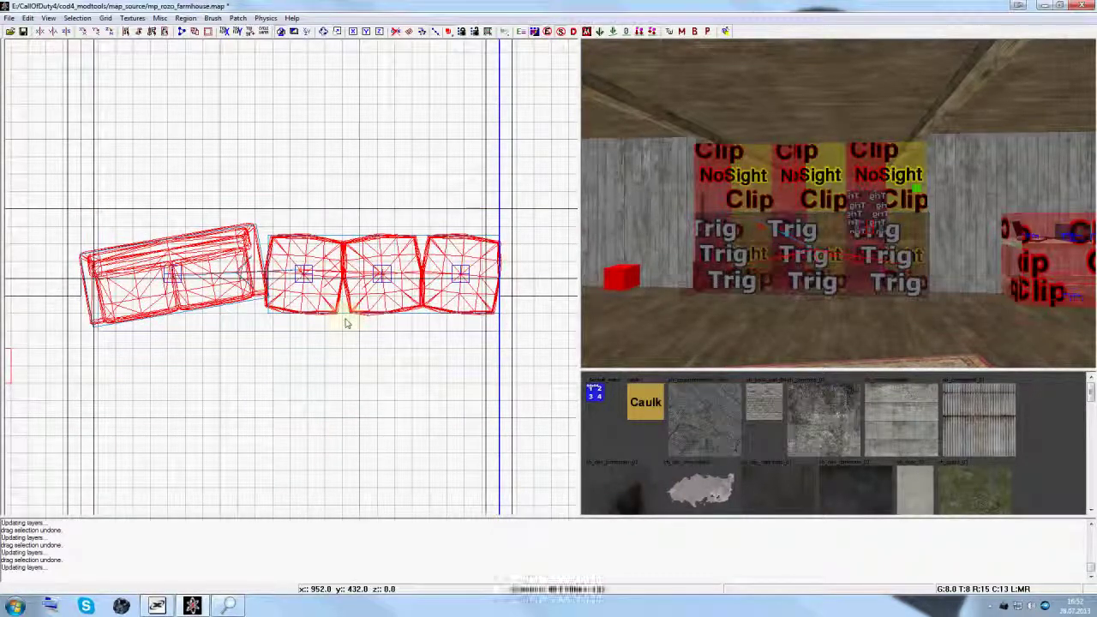
# - Select the debris trigger once more to check its placement over the furniture, and deselect it
pyautogui.keyDown('shift'); pyautogui.click(800, 290); pyautogui.keyUp('shift')
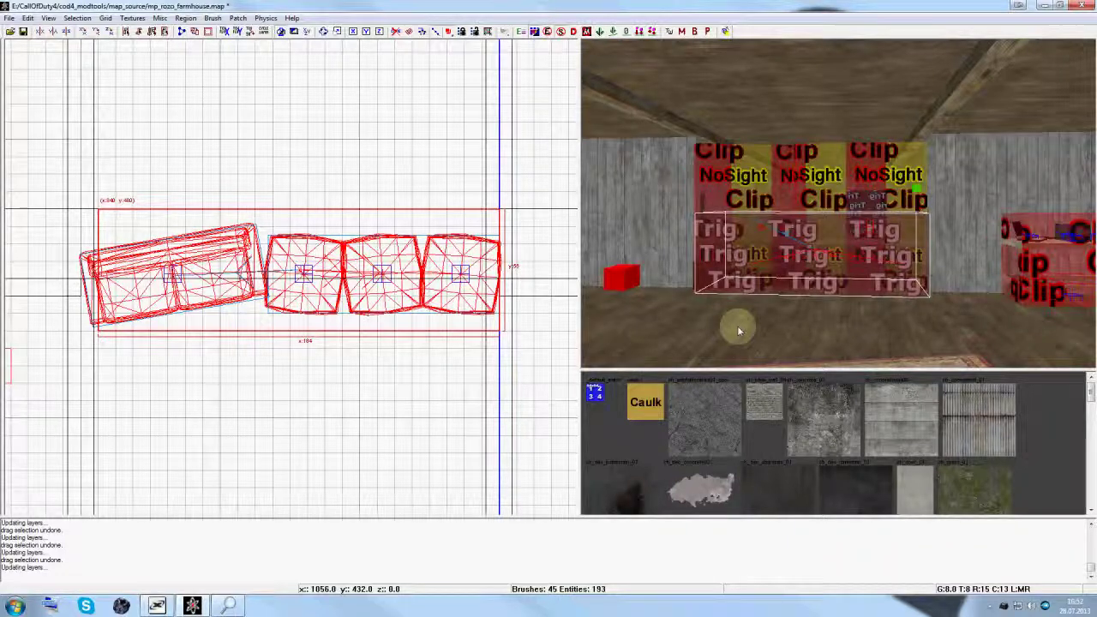
pyautogui.moveTo(792, 237); pyautogui.dragTo(755, 224, button='right')
pyautogui.press('Escape')
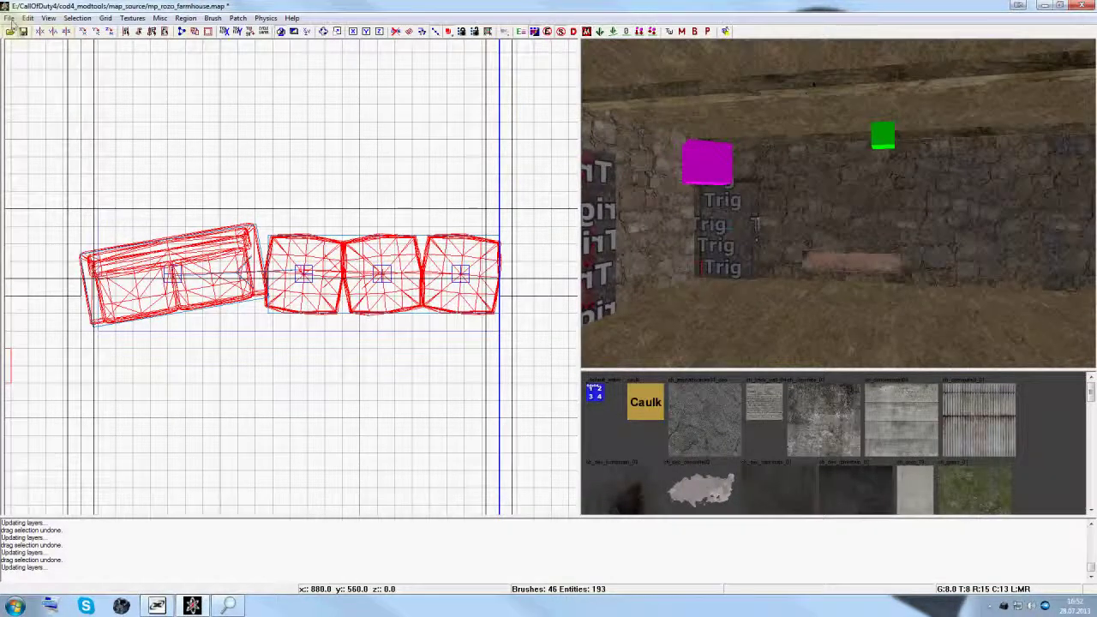
# - Open the recent map mp_zombie_test.map without saving the changes to the farmhouse map
pyautogui.click(10, 19)
pyautogui.click(123, 217)
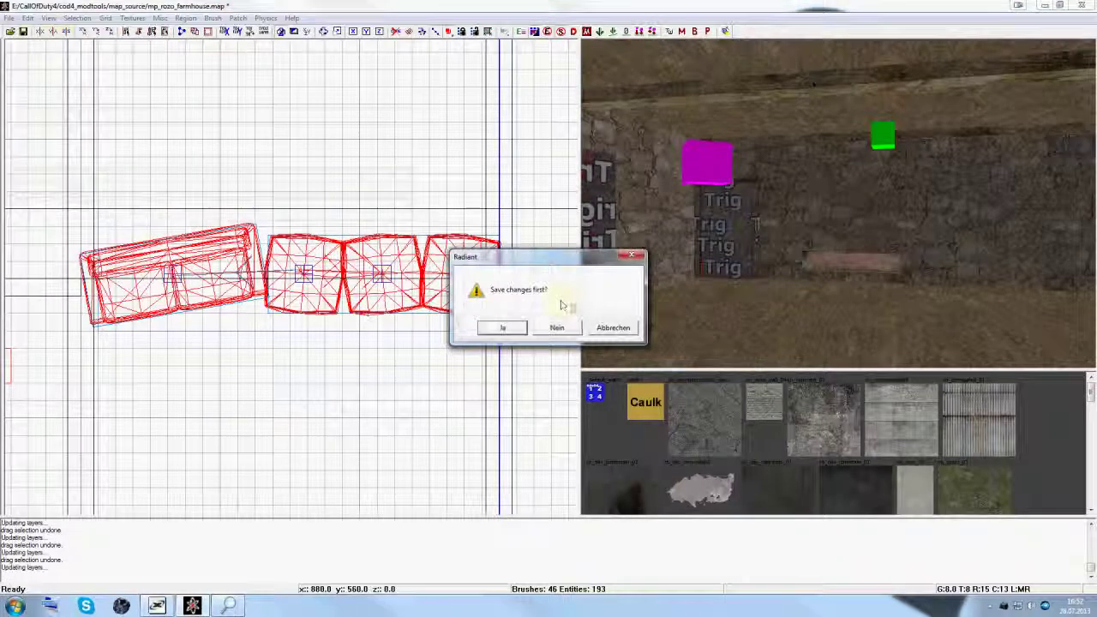
pyautogui.click(557, 326)
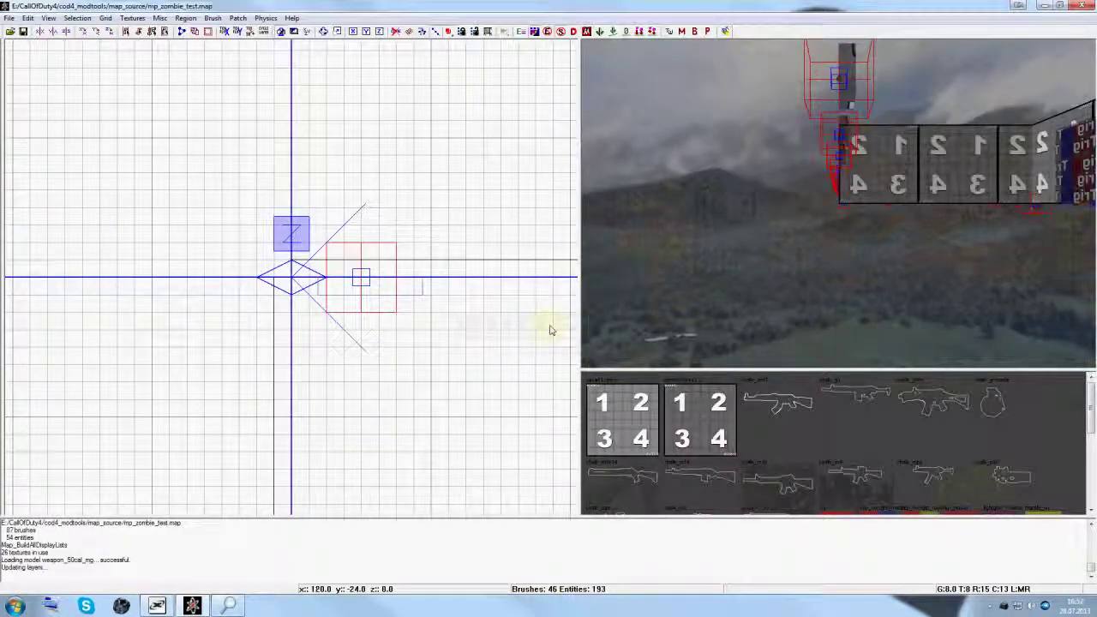
# - Select the use trigger covering the door and check its entity properties
pyautogui.moveTo(764, 222)
pyautogui.mouseDown(button='right')
pyautogui.moveTo(752, 222)
pyautogui.moveTo(764, 229)
pyautogui.moveTo(796, 201)
pyautogui.mouseUp(button='right')
pyautogui.keyDown('shift'); pyautogui.click(897, 232); pyautogui.keyUp('shift')
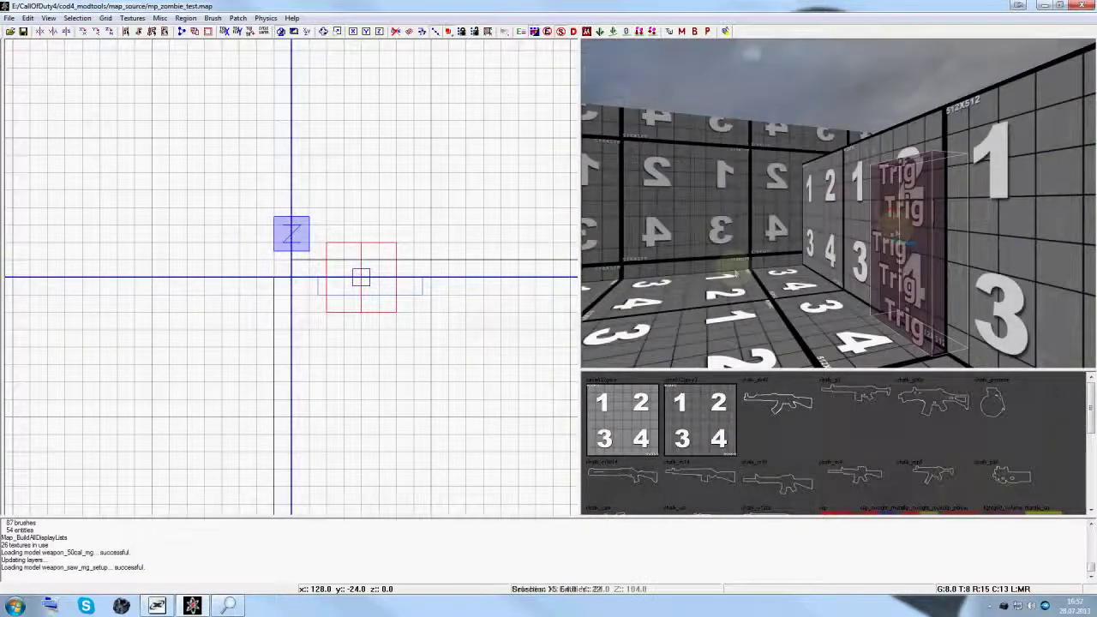
pyautogui.moveTo(259, 349); pyautogui.dragTo(259, 353, button='right')
pyautogui.scroll(-4, 357, 286)
pyautogui.moveTo(382, 322); pyautogui.dragTo(381, 322, button='right')
pyautogui.scroll(2, 382, 323)
pyautogui.press('n')
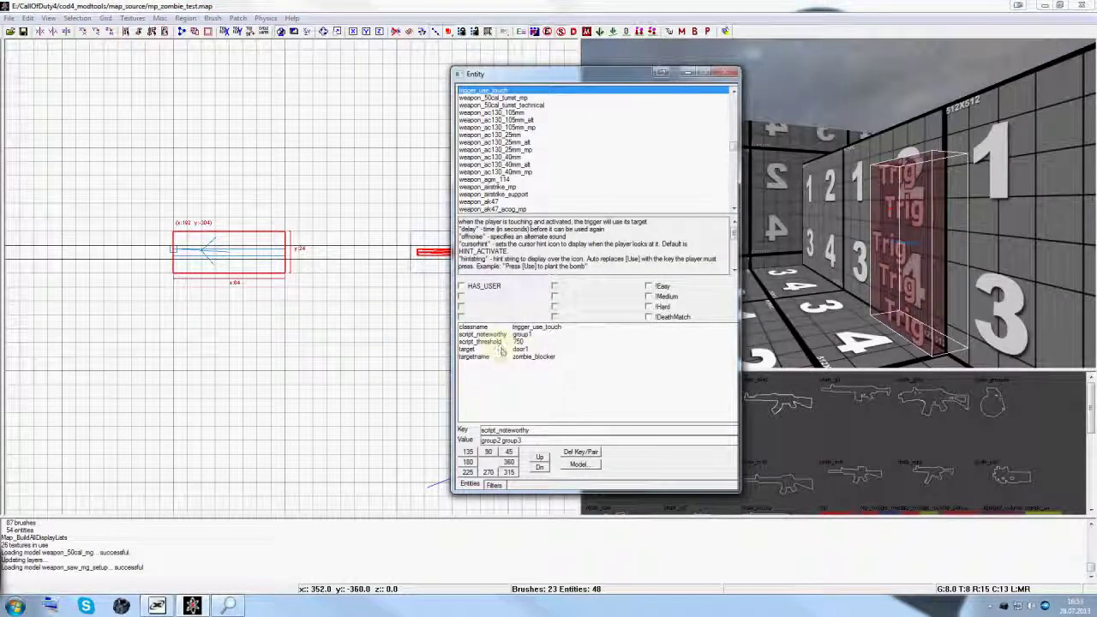
# - Move the door trigger clear of the doorway in the top view, and check the door brush's entity properties
pyautogui.moveTo(210, 260); pyautogui.dragTo(196, 385)
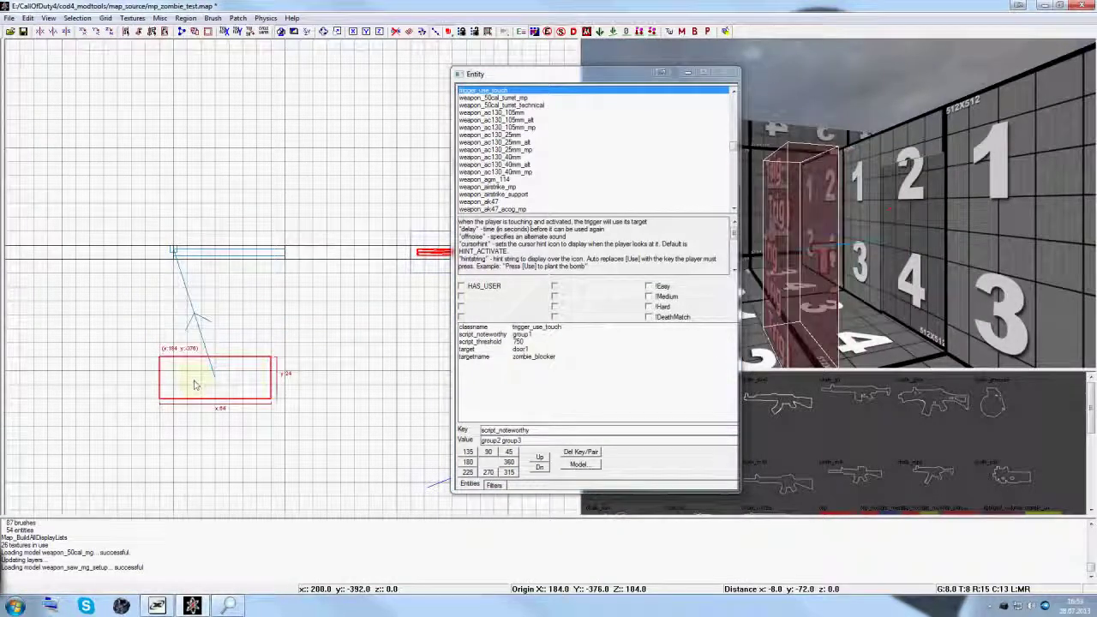
pyautogui.press('Escape')
pyautogui.moveTo(857, 291); pyautogui.dragTo(865, 288, button='right')
pyautogui.keyDown('shift'); pyautogui.click(865, 288); pyautogui.keyUp('shift')
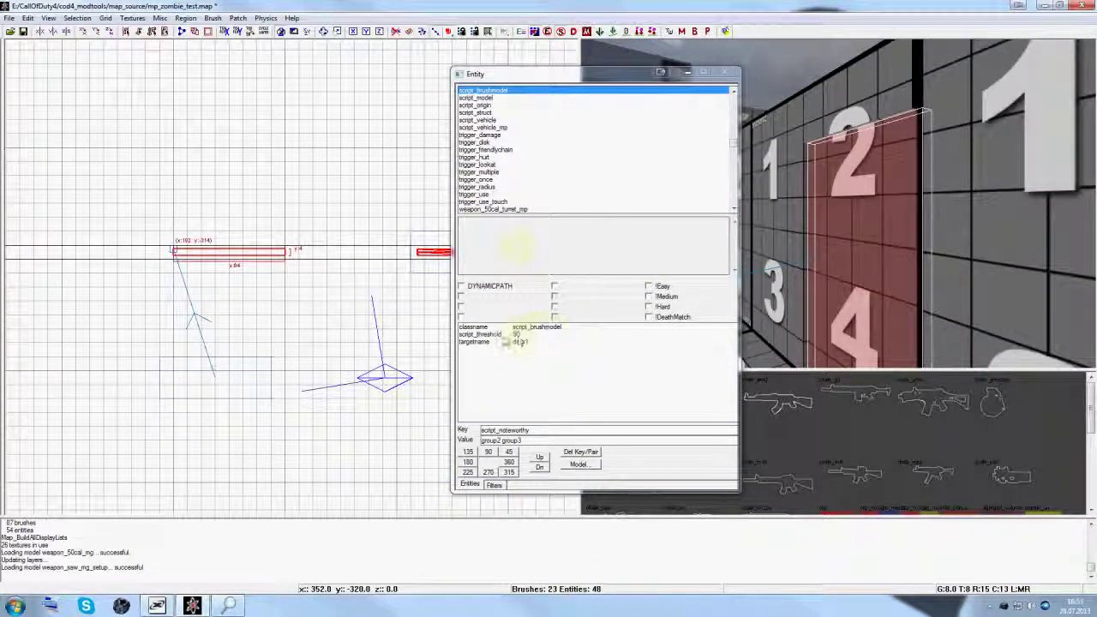
pyautogui.moveTo(899, 236)
pyautogui.mouseDown(button='right')
pyautogui.moveTo(901, 226)
pyautogui.moveTo(896, 240)
pyautogui.mouseUp(button='right')
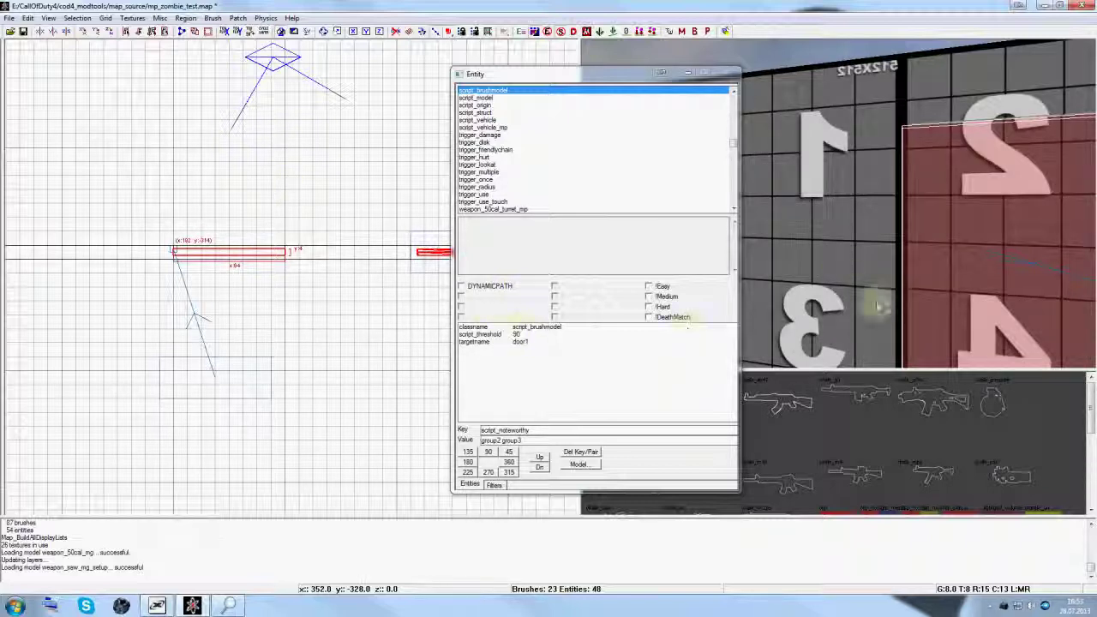
# - Select the small origin brush at the door's hinge, examine its placement in the top view, and deselect it
pyautogui.moveTo(864, 270)
pyautogui.mouseDown(button='right')
pyautogui.moveTo(930, 232)
pyautogui.moveTo(843, 251)
pyautogui.moveTo(861, 272)
pyautogui.mouseUp(button='right')
pyautogui.keyDown('shift'); pyautogui.click(885, 257); pyautogui.keyUp('shift')
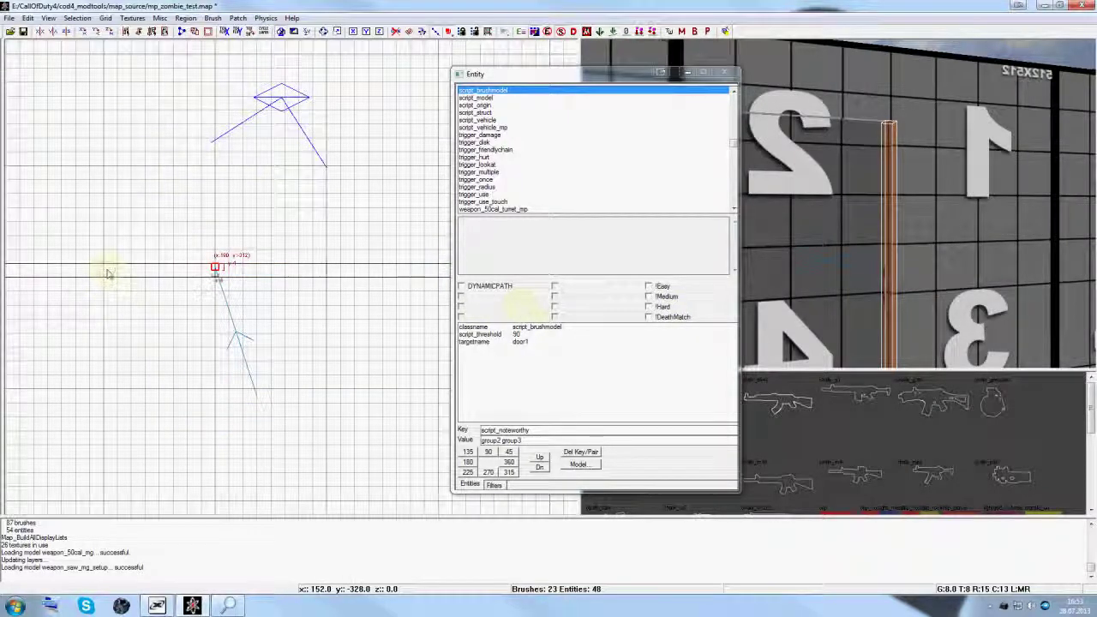
pyautogui.scroll(3, 108, 269)
pyautogui.scroll(3, 98, 257)
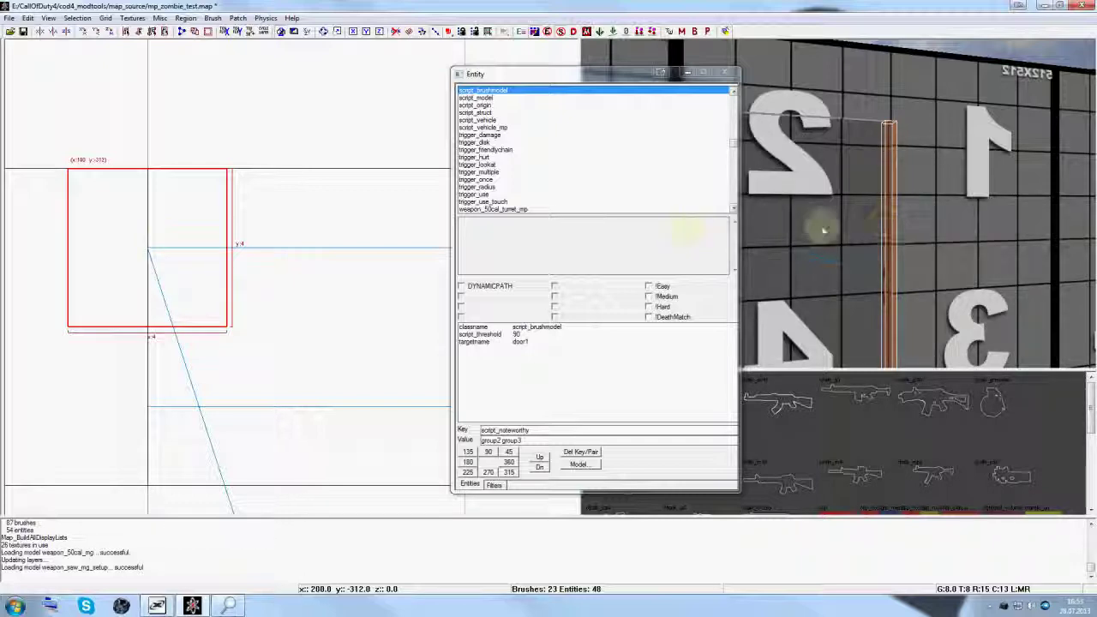
pyautogui.press('Escape')
pyautogui.scroll(-8, 332, 265)
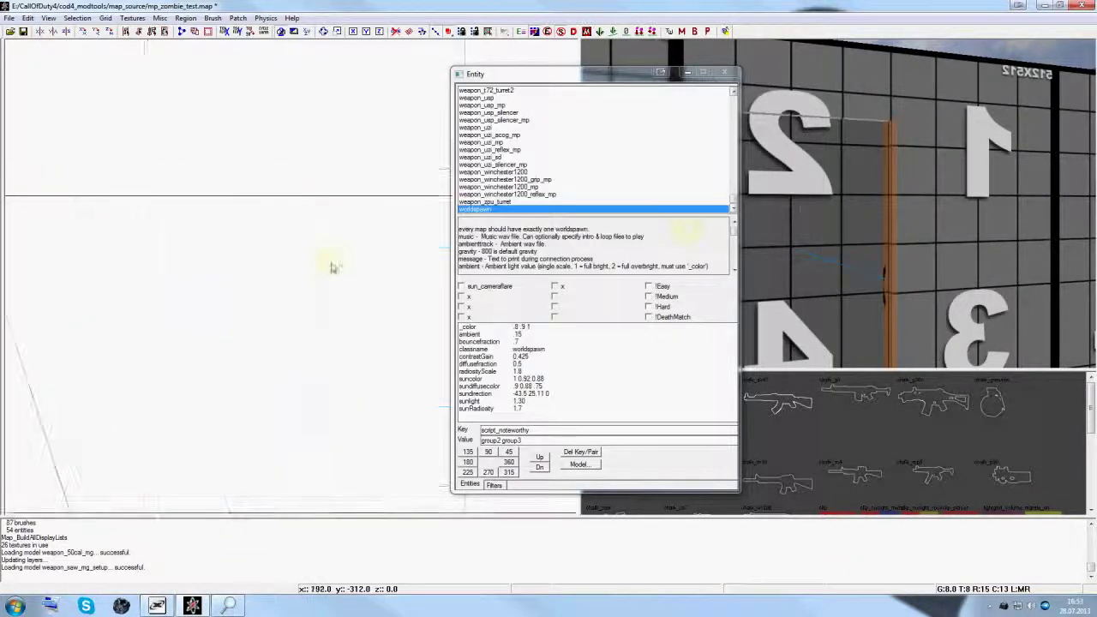
# - Try swinging the door brush 90 degrees open at its hinge in the top view, undo both changes and deselect it
pyautogui.keyDown('shift'); pyautogui.click(831, 255); pyautogui.keyUp('shift')
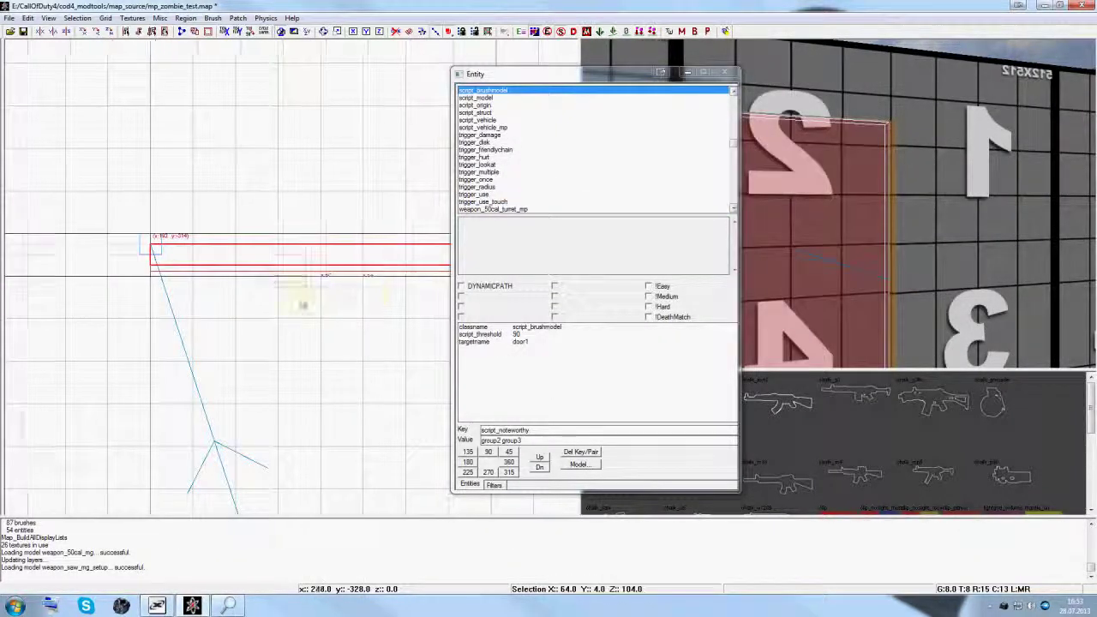
pyautogui.scroll(4, 300, 279)
pyautogui.moveTo(312, 268); pyautogui.dragTo(306, 238)
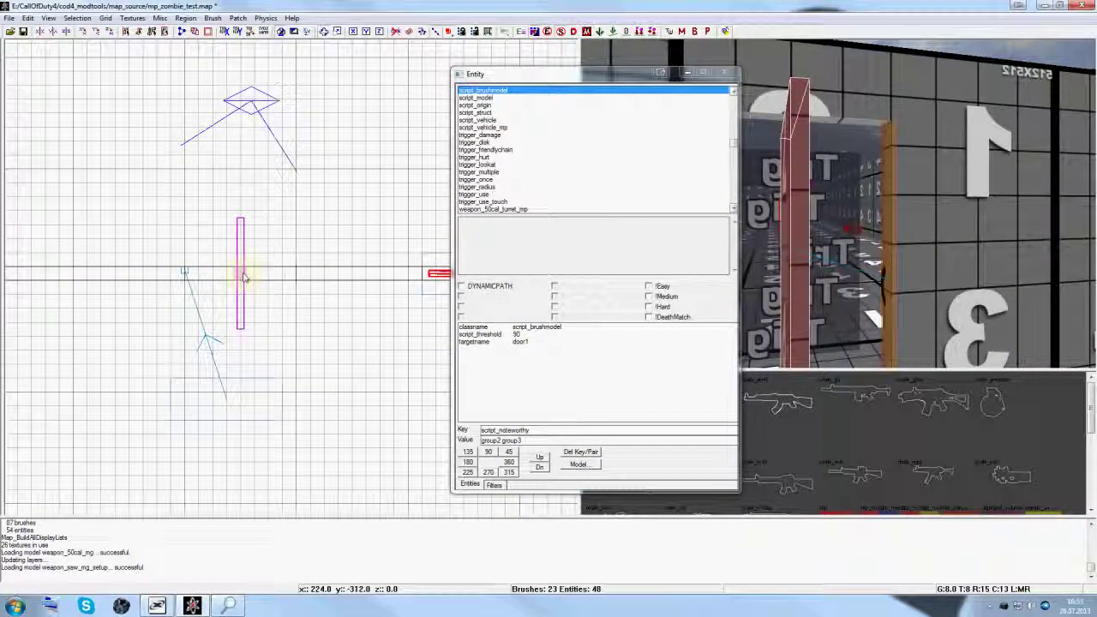
pyautogui.moveTo(244, 277); pyautogui.dragTo(190, 219)
pyautogui.hotkey('ctrl', 'z')
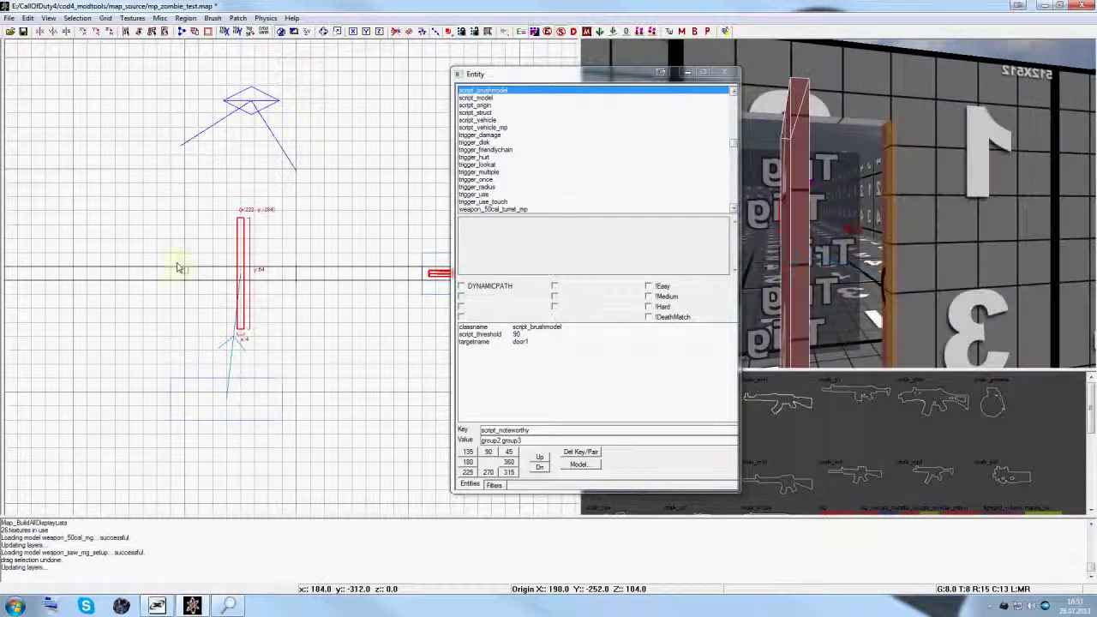
pyautogui.hotkey('ctrl', 'z')
pyautogui.press('Escape')
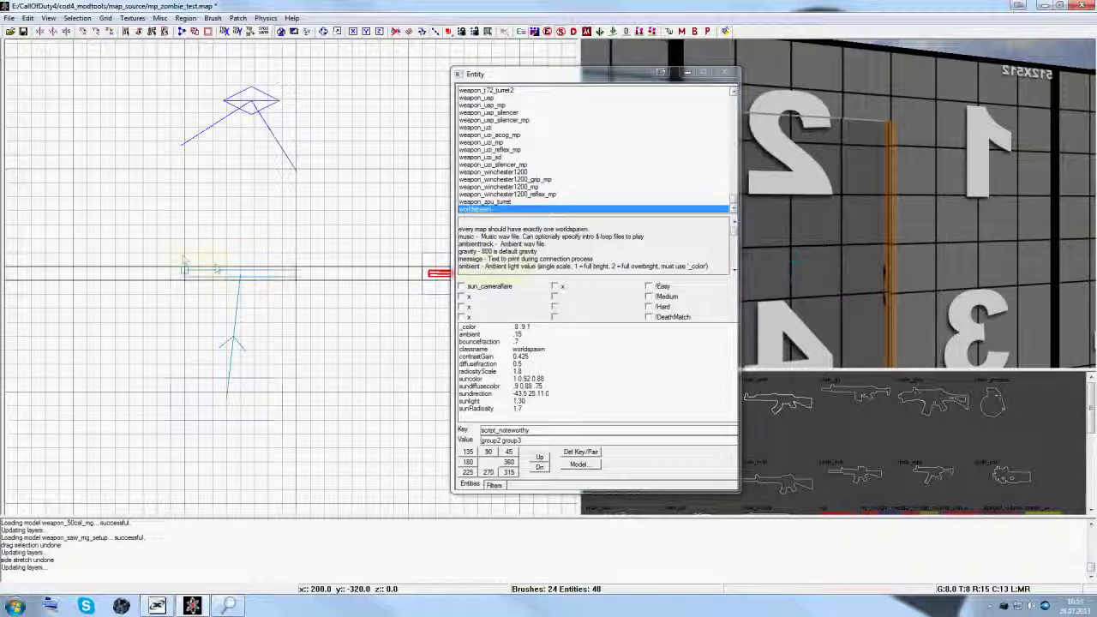
# - Move the door's use trigger back over the door in the top view, check its entity properties and deselect it
pyautogui.moveTo(869, 237)
pyautogui.mouseDown(button='right')
pyautogui.moveTo(876, 221)
pyautogui.moveTo(871, 237)
pyautogui.mouseUp(button='right')
pyautogui.keyDown('shift'); pyautogui.click(870, 238); pyautogui.keyUp('shift')
pyautogui.moveTo(248, 396); pyautogui.dragTo(260, 283)
pyautogui.press('n')
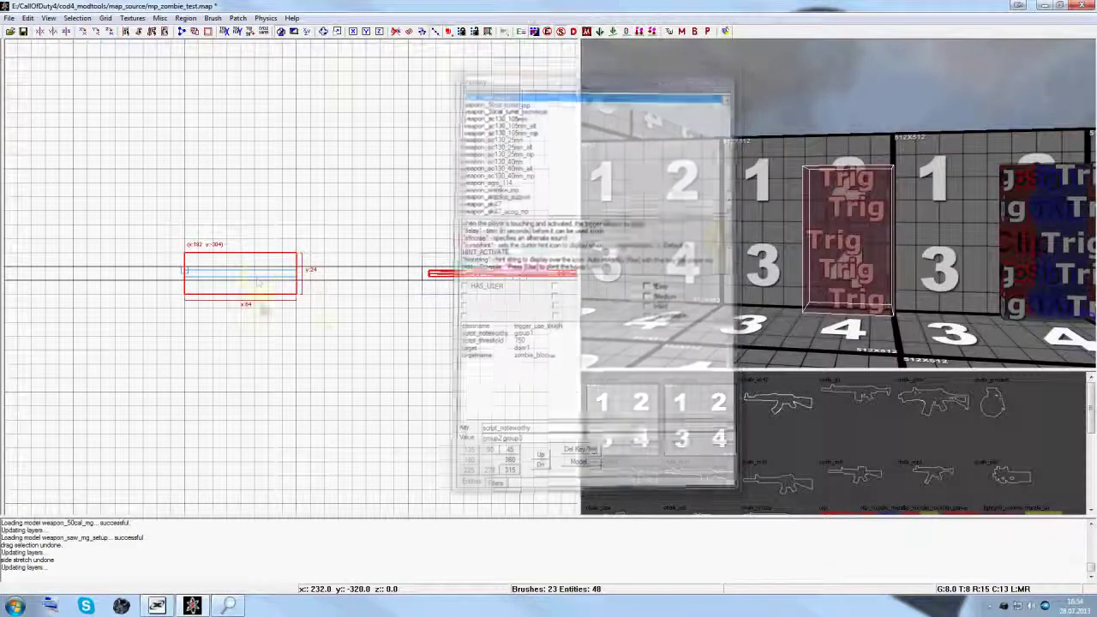
pyautogui.press('n')
pyautogui.press('Escape')
# - Select the use trigger around the wide gate, check its entity properties and deselect it
pyautogui.moveTo(981, 262); pyautogui.dragTo(986, 255, button='right')
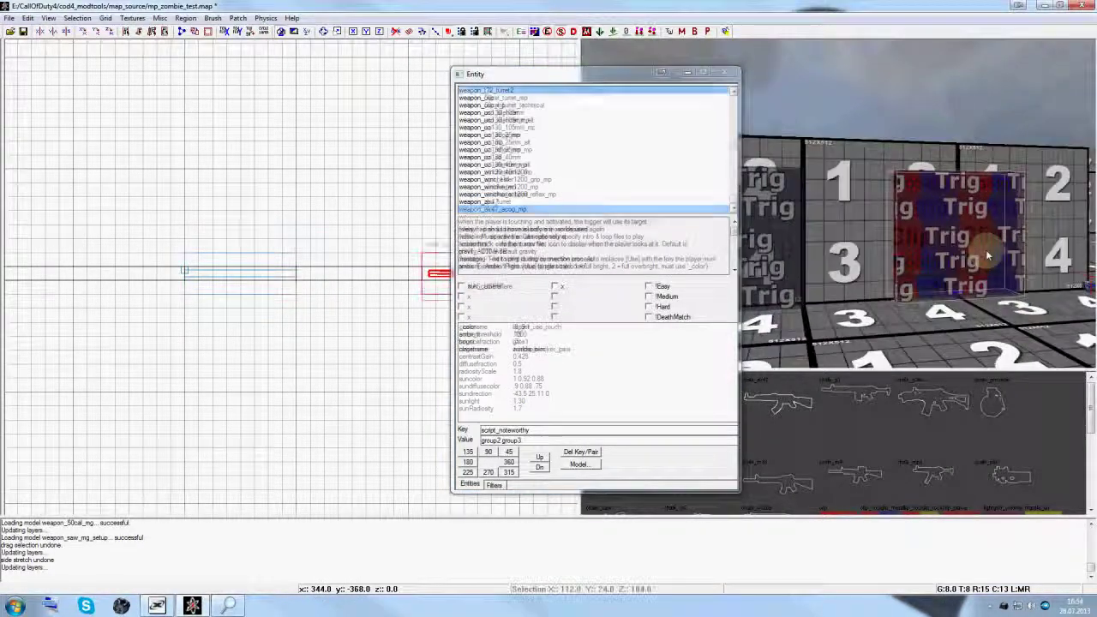
pyautogui.keyDown('shift'); pyautogui.click(986, 255); pyautogui.keyUp('shift')
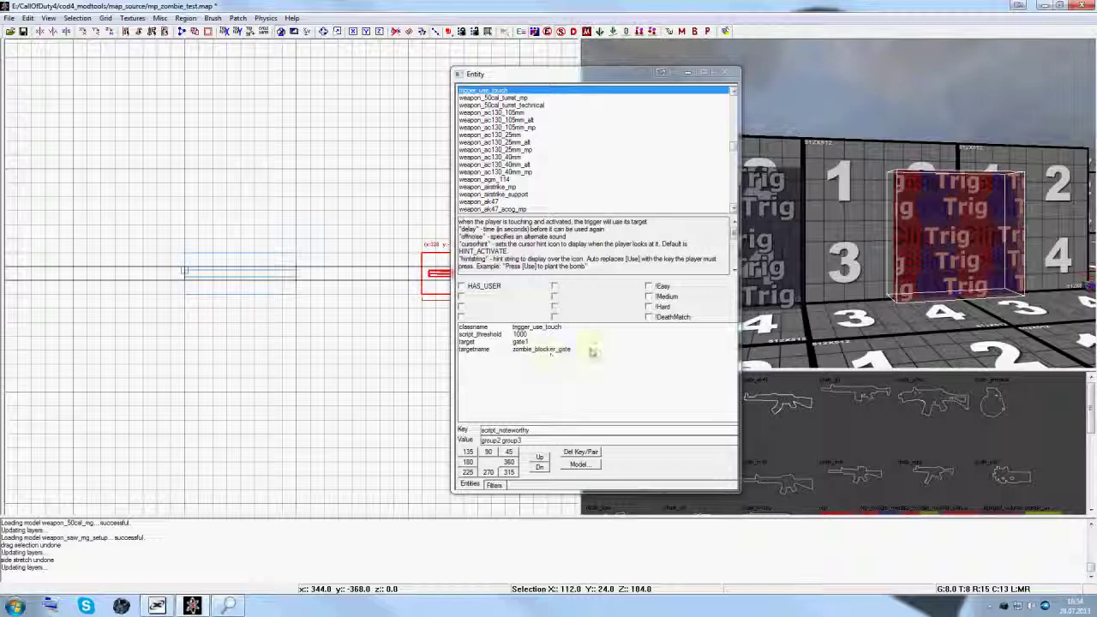
pyautogui.press('Escape')
pyautogui.moveTo(879, 291)
pyautogui.mouseDown(button='right')
pyautogui.moveTo(901, 283)
pyautogui.moveTo(876, 263)
pyautogui.mouseUp(button='right')
pyautogui.press('n')
# - Move the gate trigger away from the gate in the top view to uncover the clip brush, and deselect it
pyautogui.keyDown('shift'); pyautogui.click(876, 264); pyautogui.keyUp('shift')
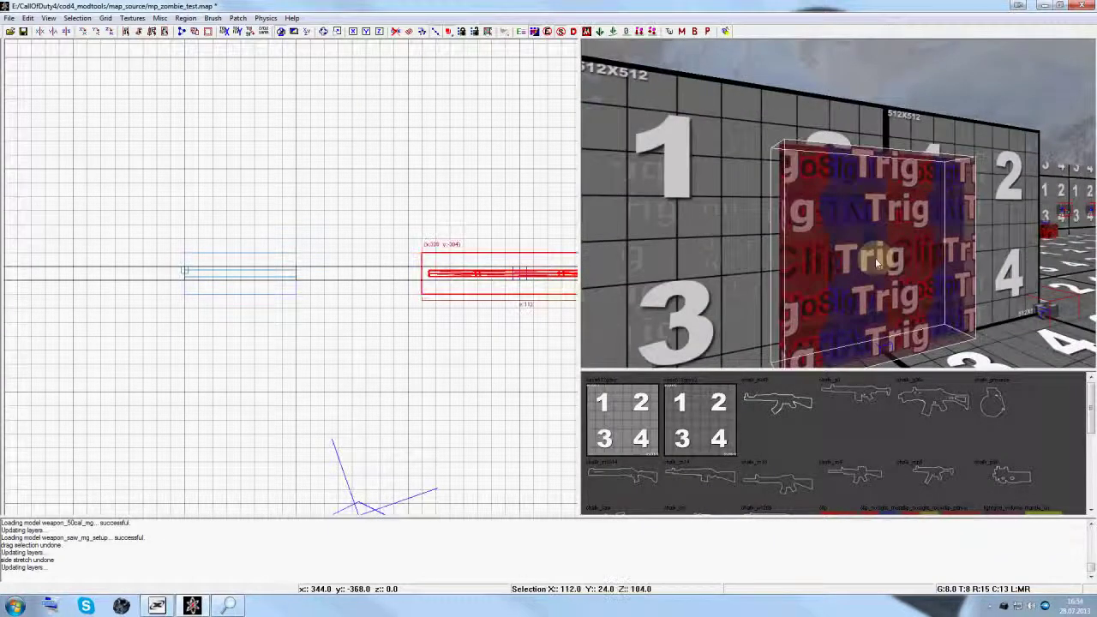
pyautogui.moveTo(560, 308); pyautogui.dragTo(432, 311, button='right')
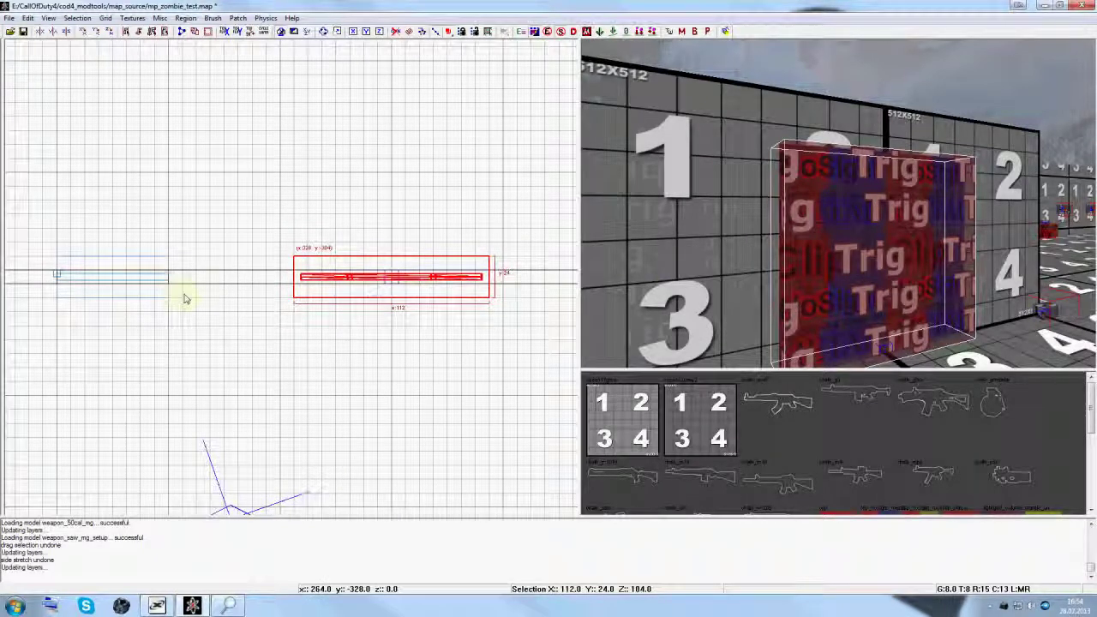
pyautogui.moveTo(760, 271)
pyautogui.mouseDown(button='right')
pyautogui.moveTo(776, 265)
pyautogui.moveTo(749, 259)
pyautogui.mouseUp(button='right')
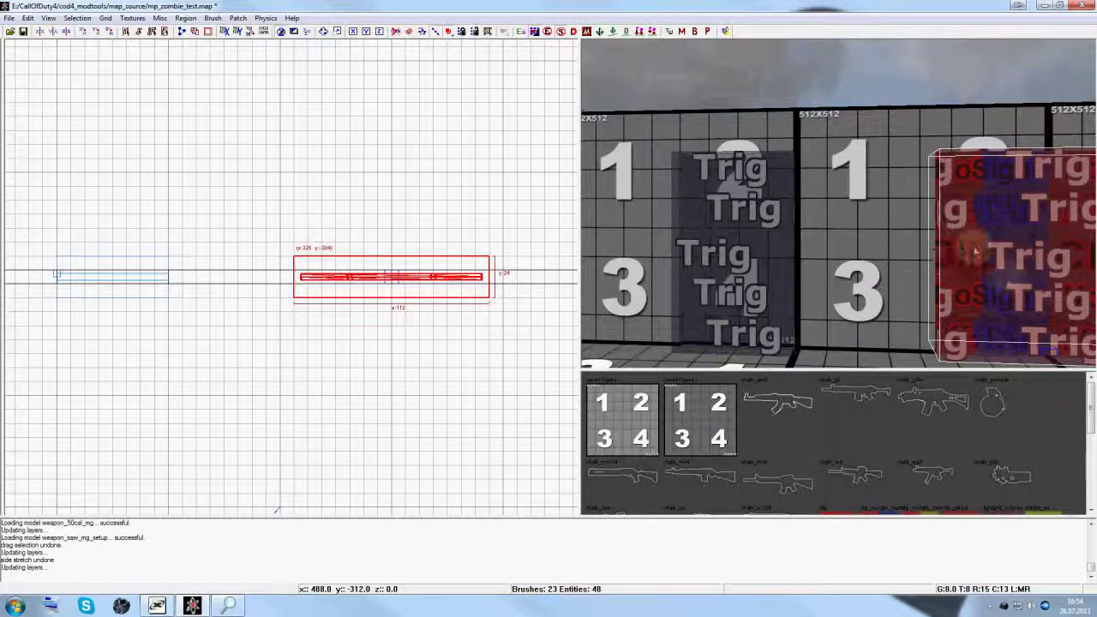
pyautogui.moveTo(972, 246); pyautogui.dragTo(973, 247, button='right')
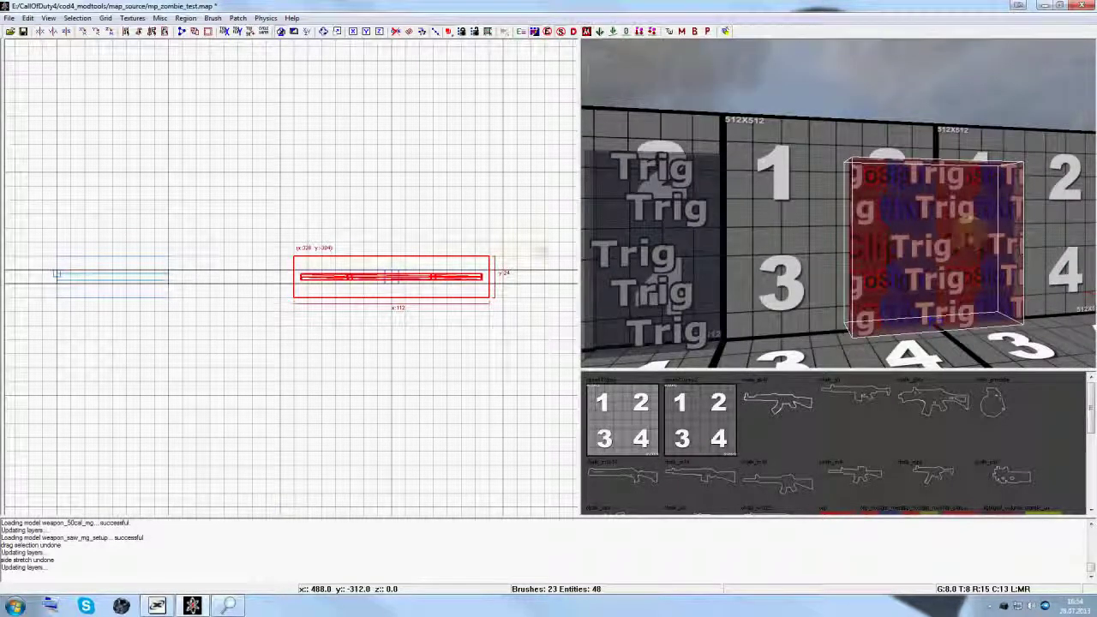
pyautogui.moveTo(435, 275); pyautogui.dragTo(439, 164)
pyautogui.press('BackSpace')
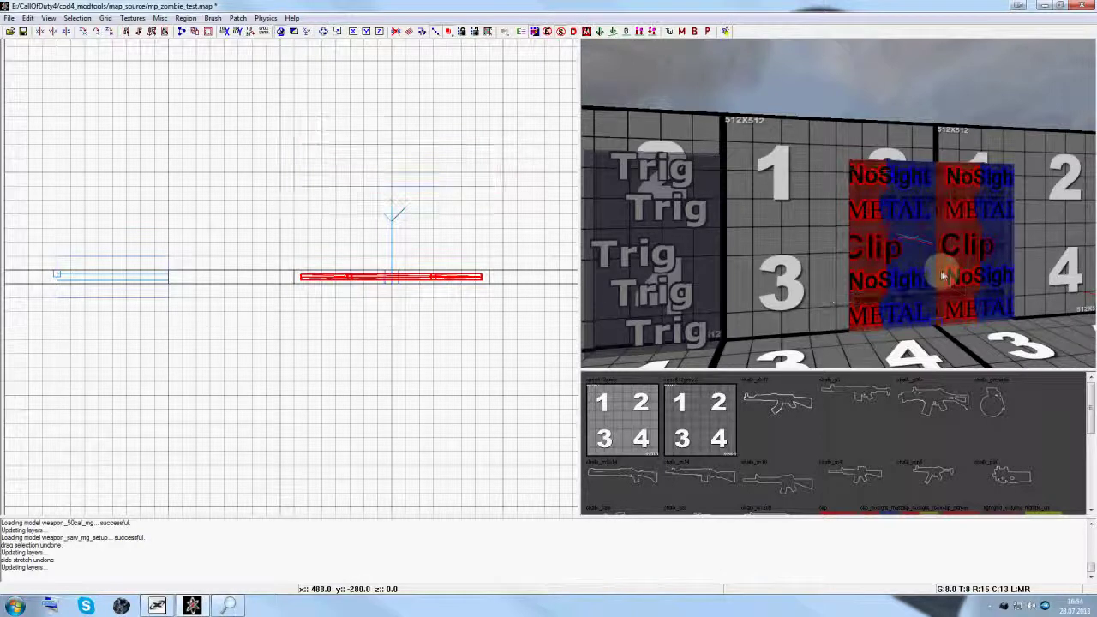
# - Check the gate clip brush's entity properties, move the brush off the gate model in the top view and deselect it
pyautogui.moveTo(945, 273); pyautogui.dragTo(925, 257, button='right')
pyautogui.keyDown('shift'); pyautogui.click(924, 256); pyautogui.keyUp('shift')
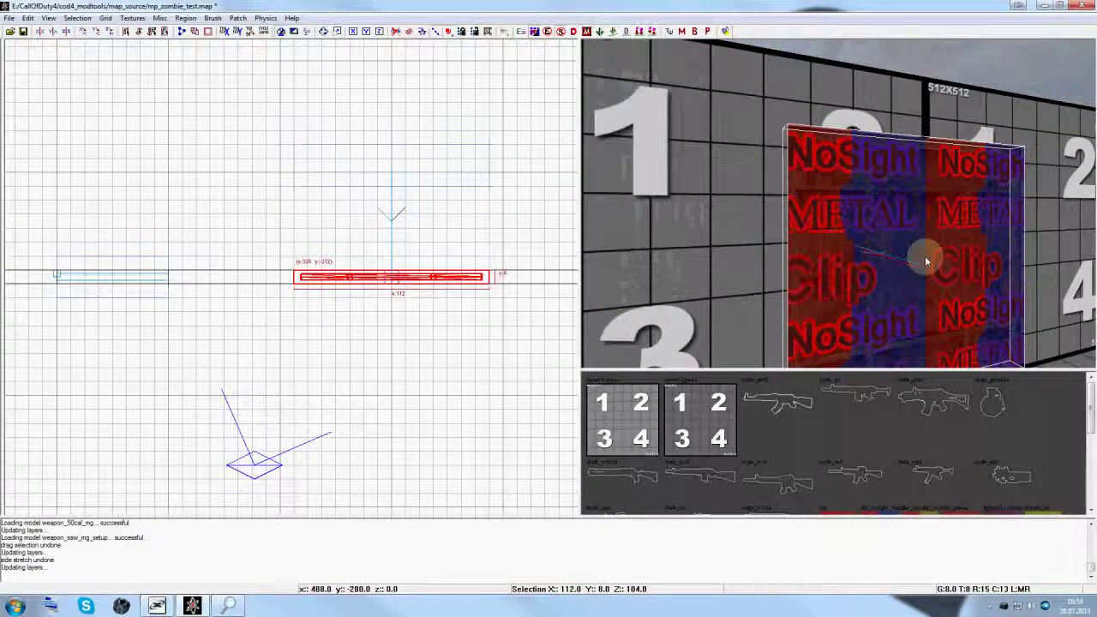
pyautogui.press('n')
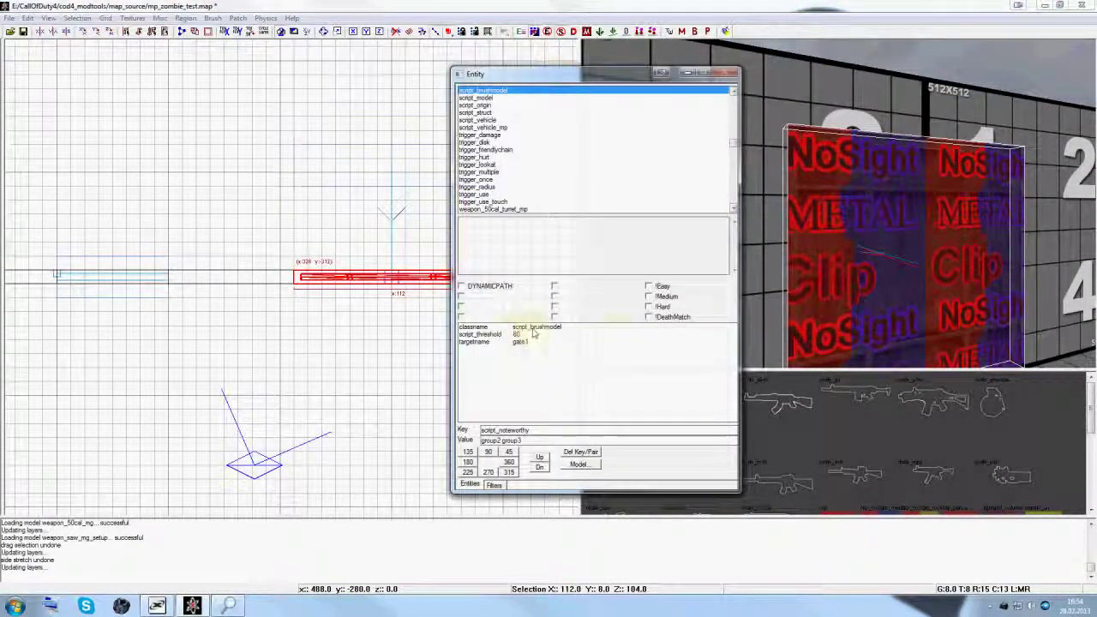
pyautogui.press('n')
pyautogui.moveTo(399, 286); pyautogui.dragTo(403, 388)
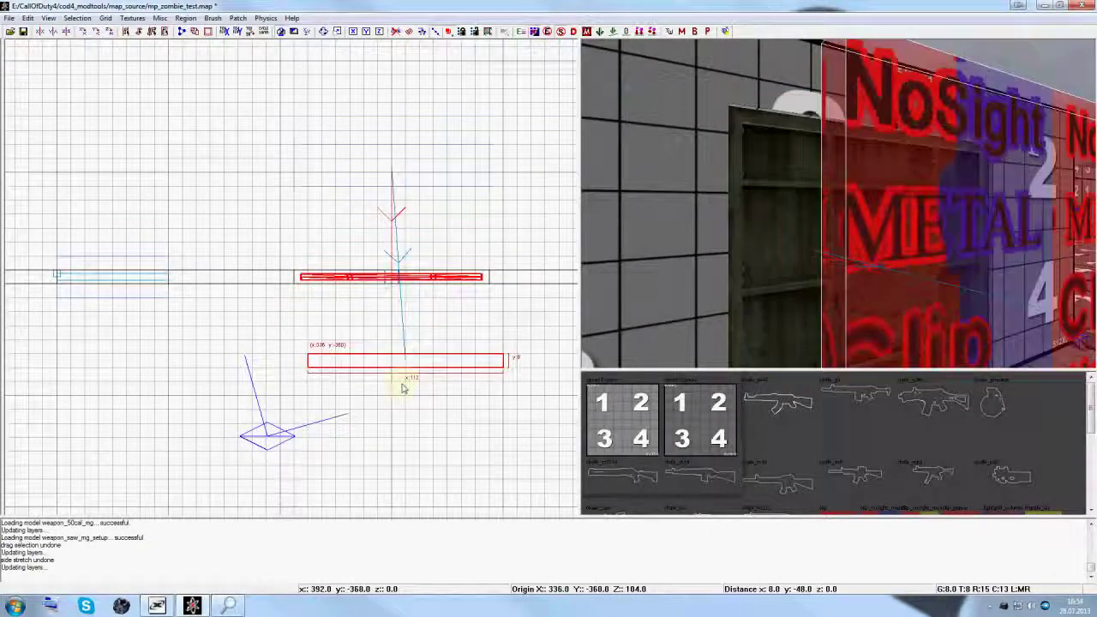
pyautogui.press('Escape')
# - Select the blast door model behind the clip brush, check its entity properties and deselect it
pyautogui.keyDown('shift'); pyautogui.click(804, 295); pyautogui.keyUp('shift')
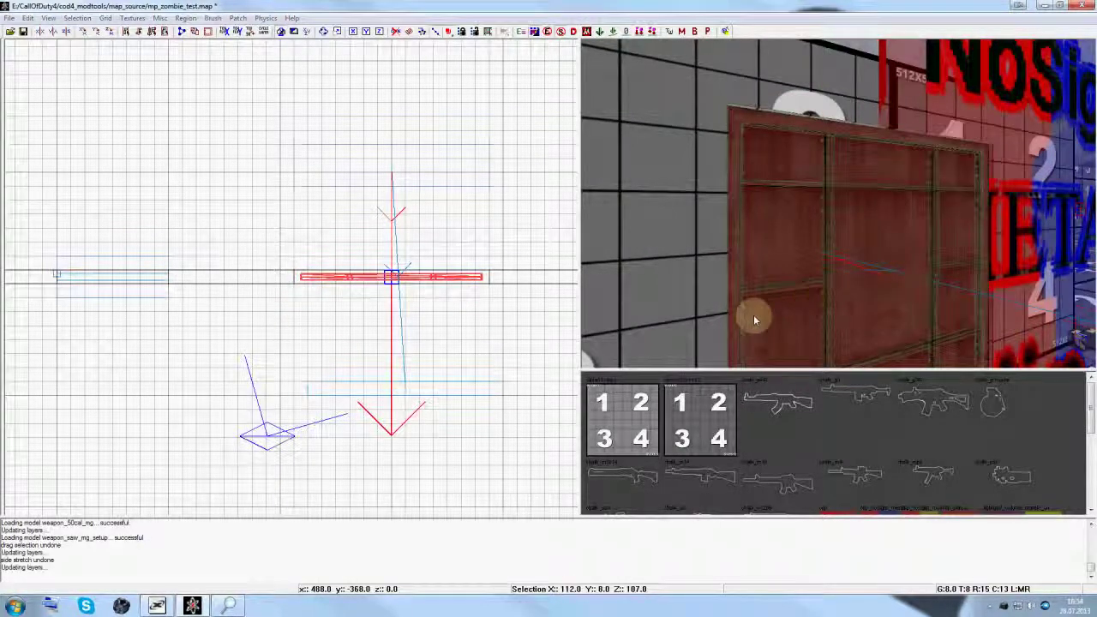
pyautogui.press('n')
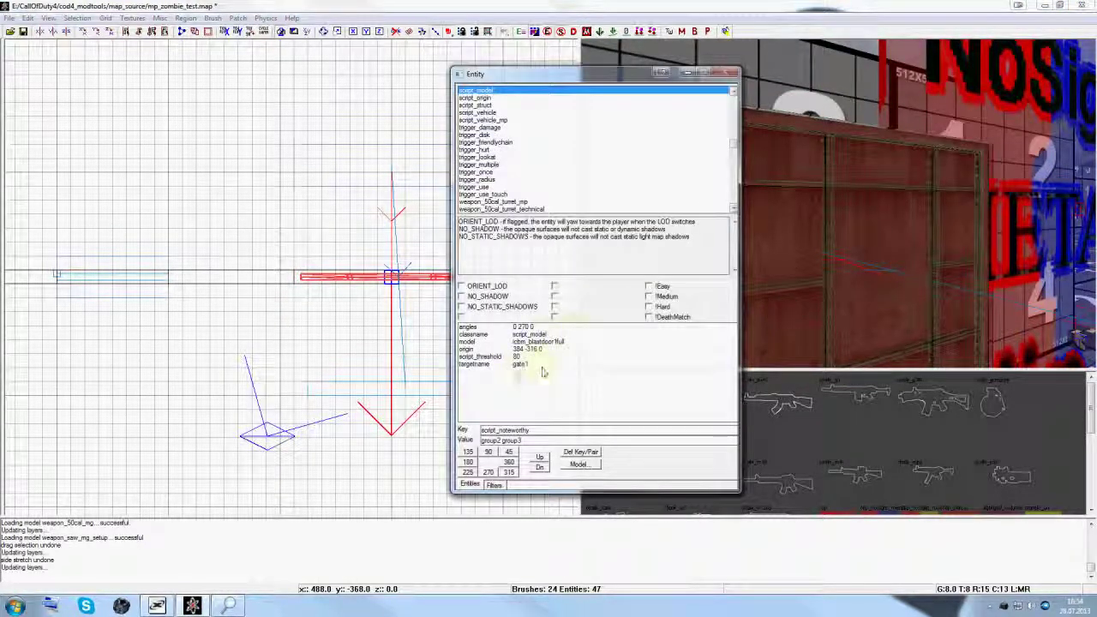
pyautogui.press('n')
pyautogui.moveTo(771, 330); pyautogui.dragTo(871, 291, button='right')
pyautogui.keyDown('shift'); pyautogui.click(961, 276); pyautogui.keyUp('shift')
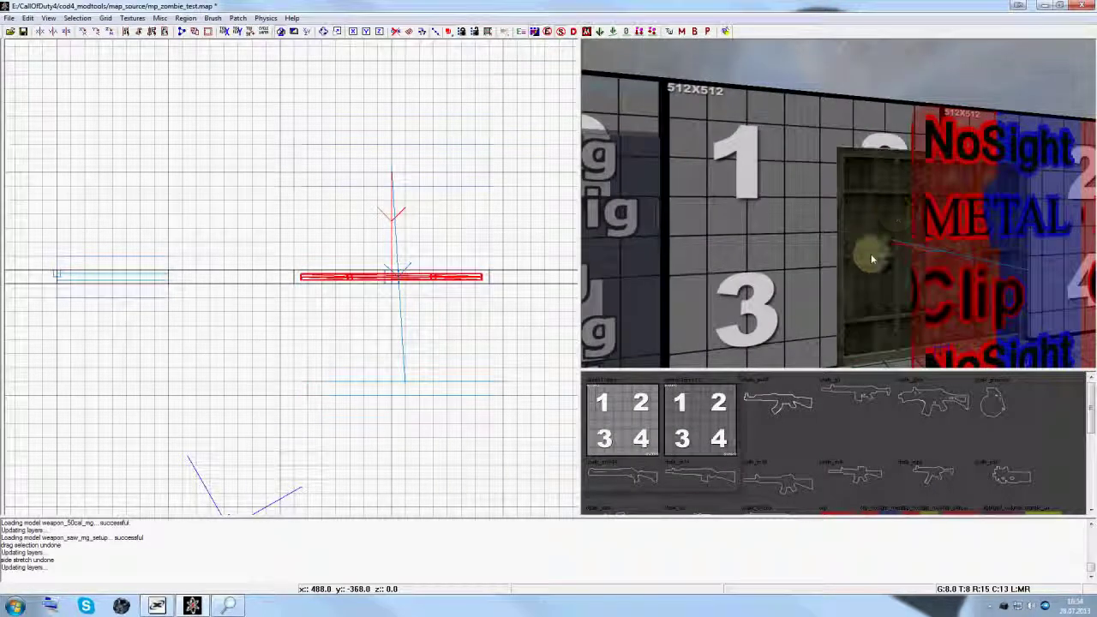
pyautogui.keyDown('shift'); pyautogui.click(871, 248); pyautogui.keyUp('shift')
pyautogui.click(705, 334)
pyautogui.press('n')
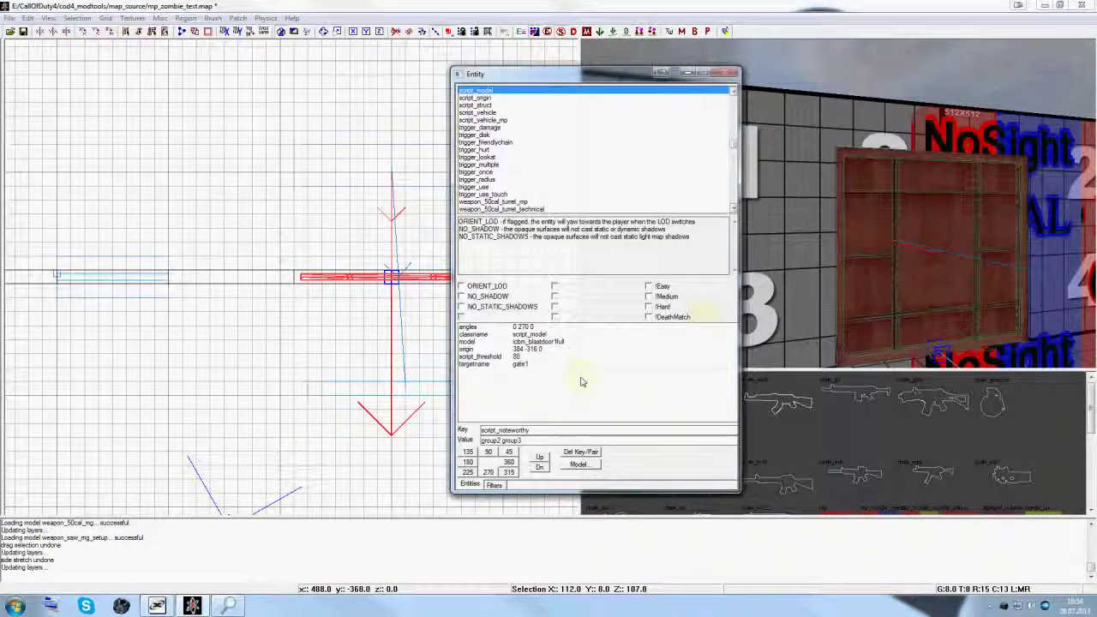
pyautogui.press('n')
pyautogui.press('Escape')
# - Move the gate's clip brush and its use trigger back over the blast door model, and deselect them
pyautogui.keyDown('shift'); pyautogui.click(971, 277); pyautogui.keyUp('shift')
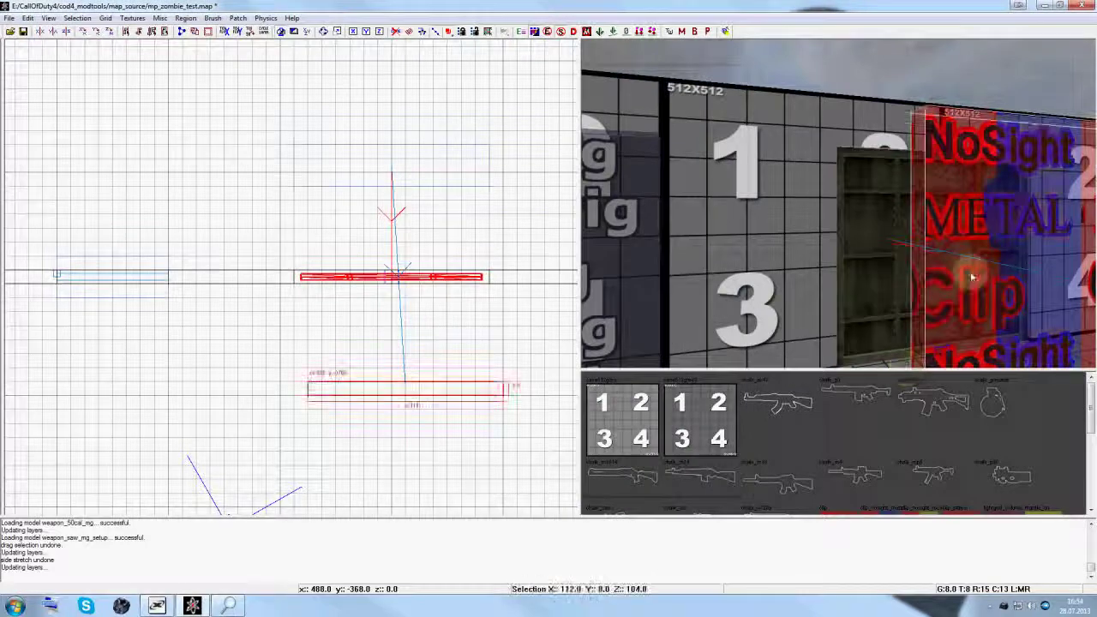
pyautogui.moveTo(377, 394)
pyautogui.mouseDown()
pyautogui.moveTo(353, 331)
pyautogui.moveTo(355, 282)
pyautogui.mouseUp()
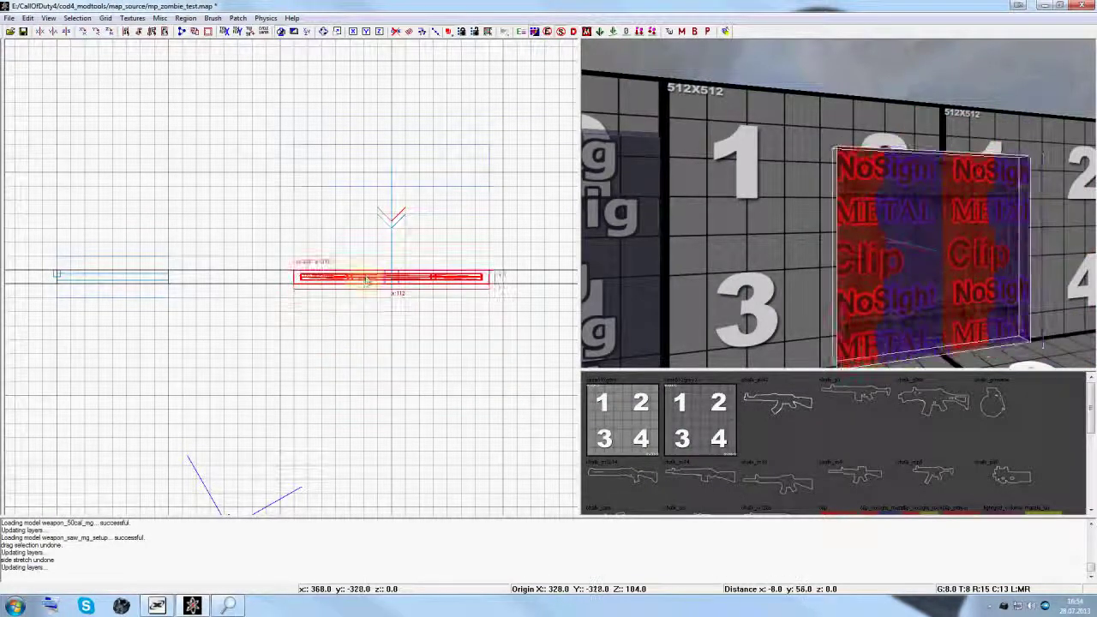
pyautogui.moveTo(868, 284); pyautogui.dragTo(840, 290, button='right')
pyautogui.keyDown('shift'); pyautogui.click(910, 262); pyautogui.keyUp('shift')
pyautogui.moveTo(339, 168)
pyautogui.mouseDown()
pyautogui.moveTo(346, 294)
pyautogui.moveTo(345, 276)
pyautogui.mouseUp()
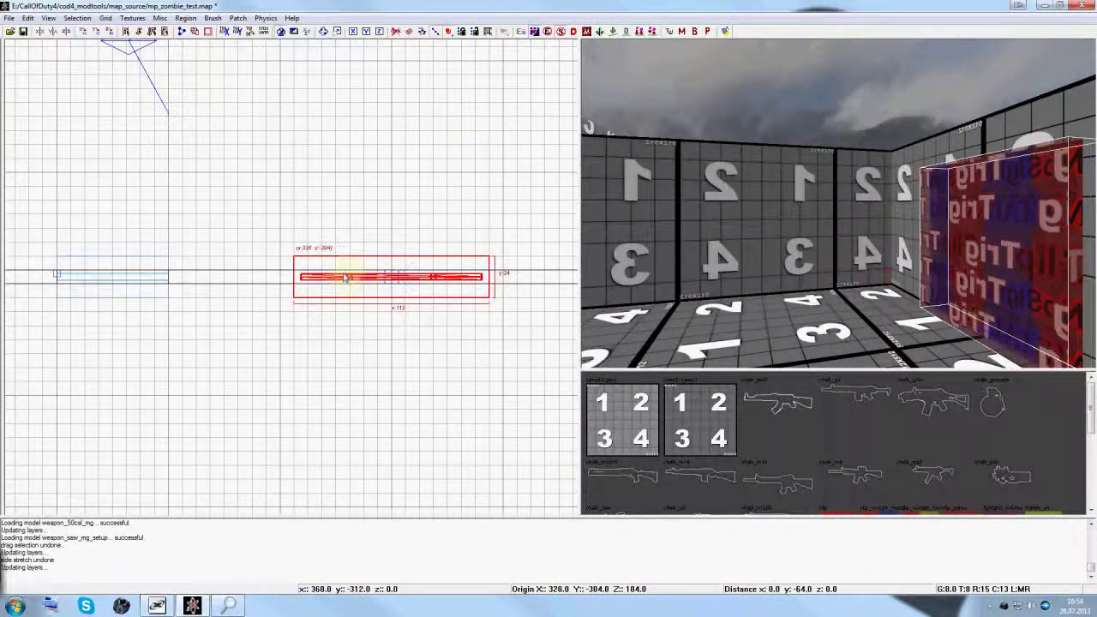
pyautogui.press('Escape')
# - Select one of the red origin boxes near the player clip, check its entity properties and target name, and deselect it
pyautogui.moveTo(722, 213); pyautogui.dragTo(710, 211, button='right')
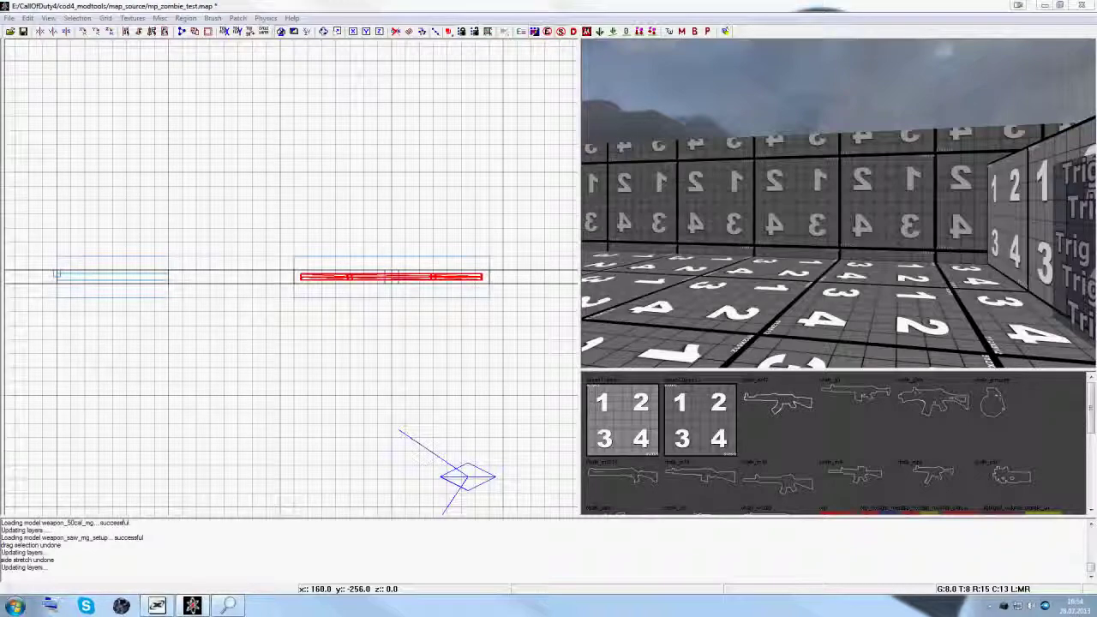
pyautogui.moveTo(665, 224); pyautogui.dragTo(707, 229, button='right')
pyautogui.moveTo(820, 253)
pyautogui.mouseDown(button='right')
pyautogui.moveTo(808, 232)
pyautogui.moveTo(815, 245)
pyautogui.moveTo(778, 250)
pyautogui.moveTo(821, 253)
pyautogui.moveTo(827, 268)
pyautogui.mouseUp(button='right')
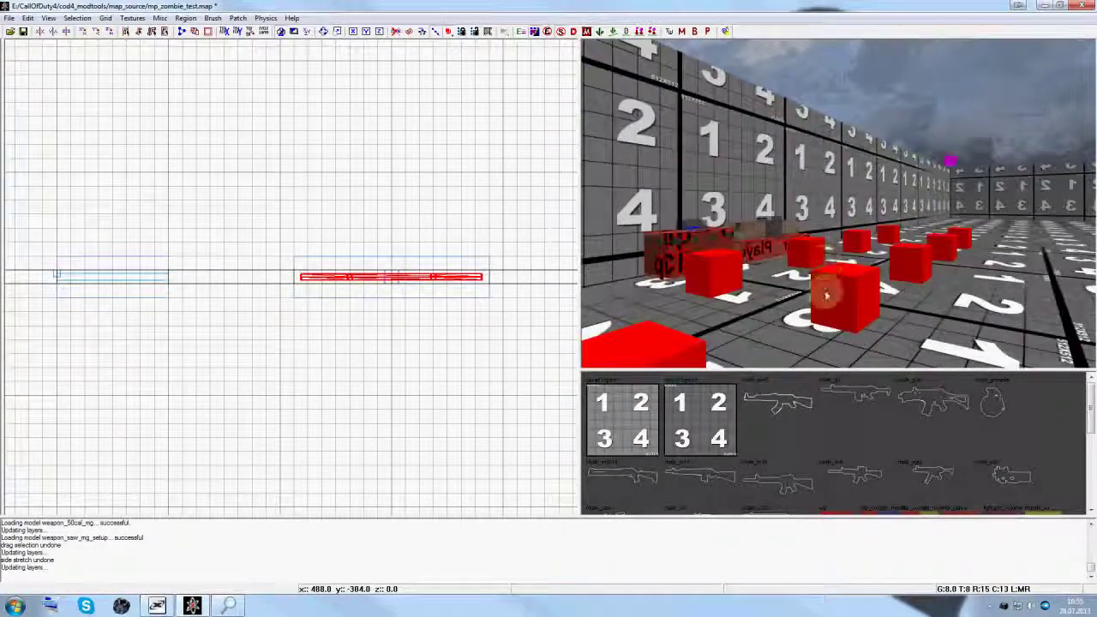
pyautogui.keyDown('shift'); pyautogui.click(835, 284); pyautogui.keyUp('shift')
pyautogui.press('n')
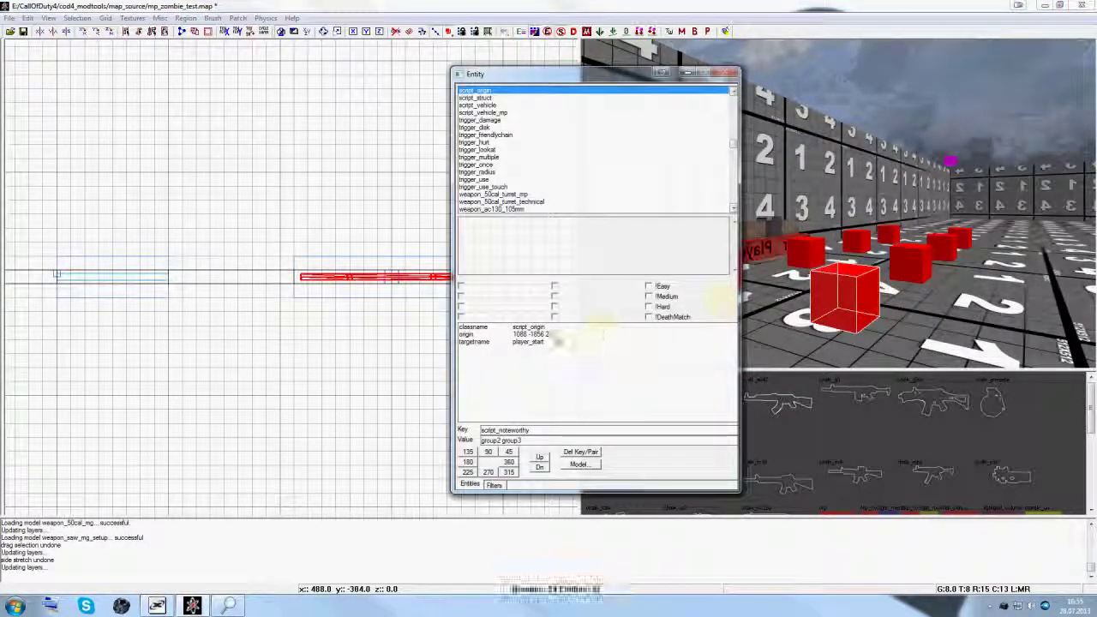
pyautogui.moveTo(902, 273); pyautogui.dragTo(857, 243, button='right')
pyautogui.click(468, 342)
pyautogui.press('Escape')
# - Select a red origin box out on the open floor, check its target name and deselect it
pyautogui.keyDown('shift'); pyautogui.click(896, 238); pyautogui.keyUp('shift')
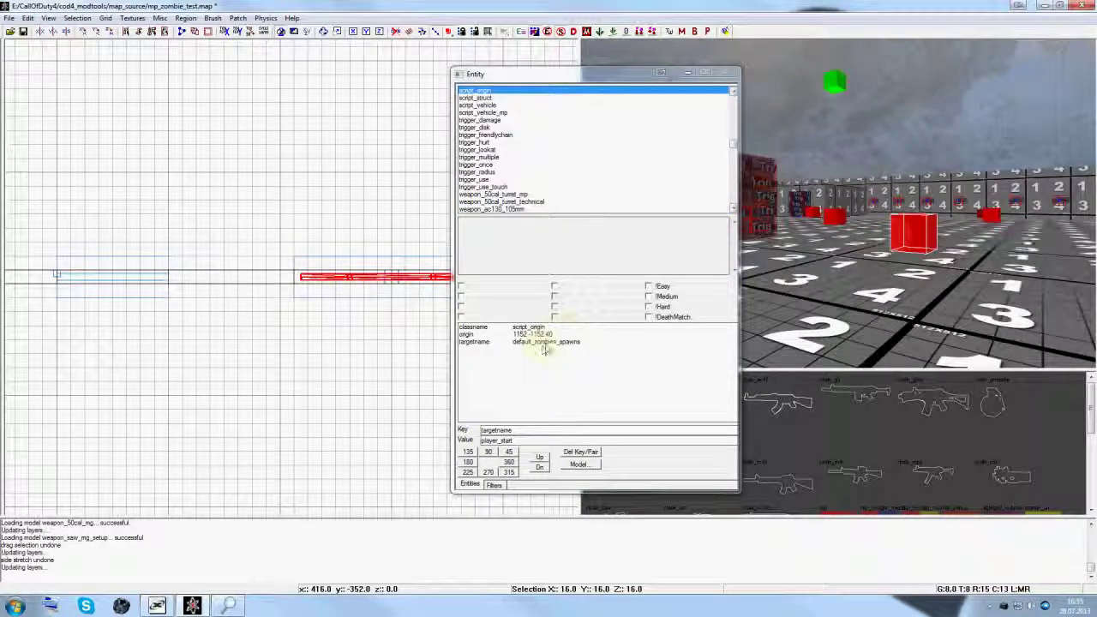
pyautogui.moveTo(882, 257); pyautogui.dragTo(894, 254, button='right')
pyautogui.press('Escape')
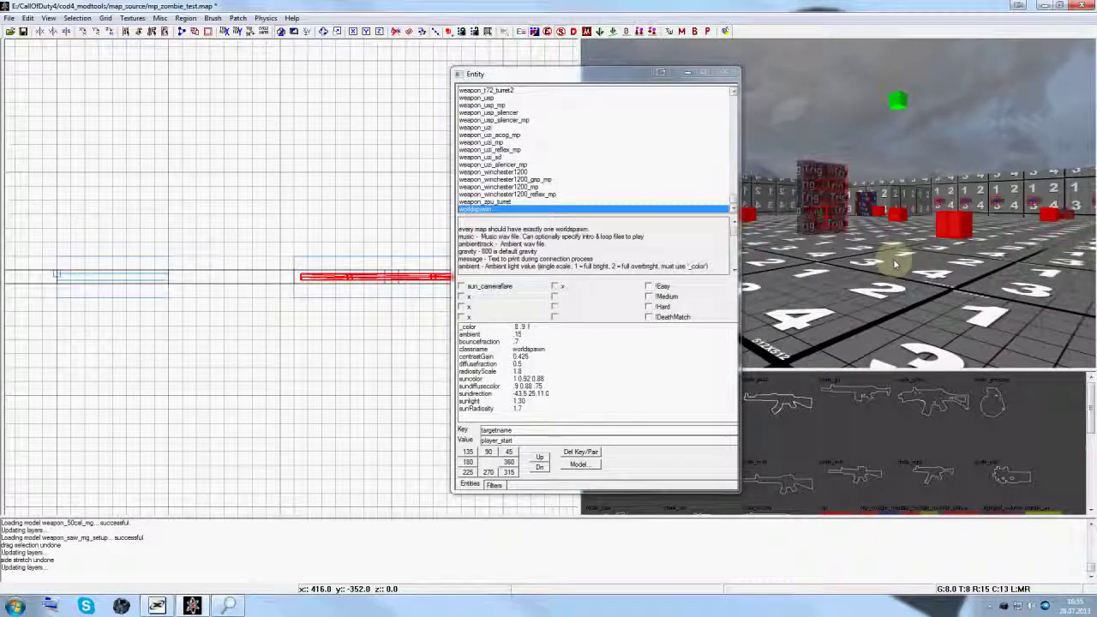
# - Select another red origin box on the open floor, check its target name and deselect it
pyautogui.moveTo(385, 202); pyautogui.dragTo(320, 234, button='right')
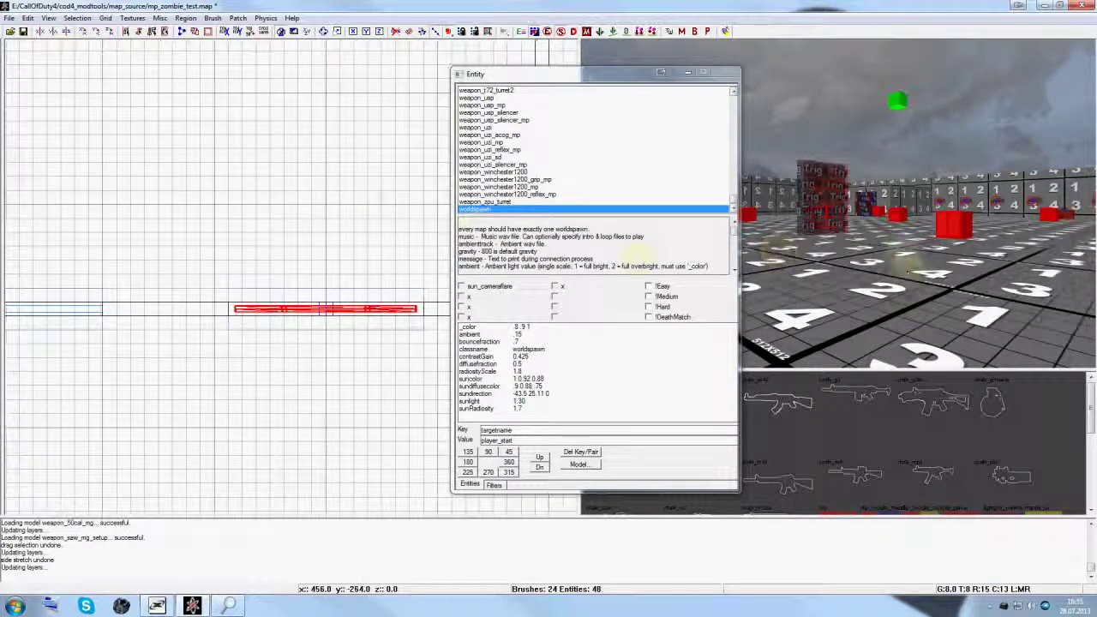
pyautogui.moveTo(906, 249); pyautogui.dragTo(909, 236, button='right')
pyautogui.keyDown('shift'); pyautogui.click(905, 230); pyautogui.keyUp('shift')
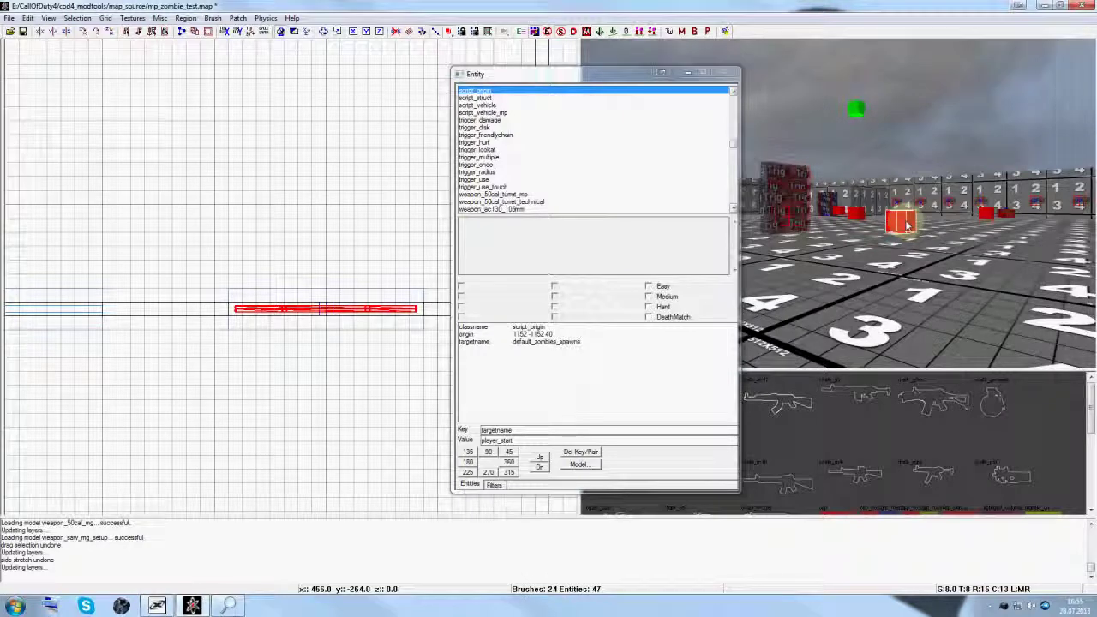
pyautogui.press('Escape')
# - Open the recent map mp_rozo_farmhouse.map without saving the changes to the test map
pyautogui.moveTo(905, 220); pyautogui.dragTo(850, 188, button='right')
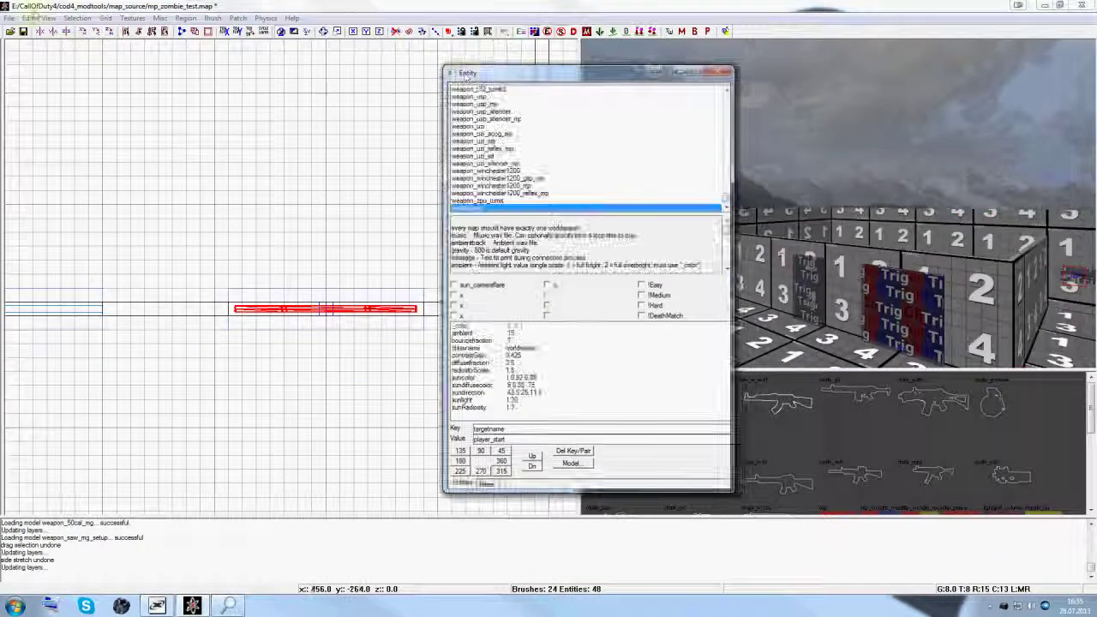
pyautogui.click(8, 18)
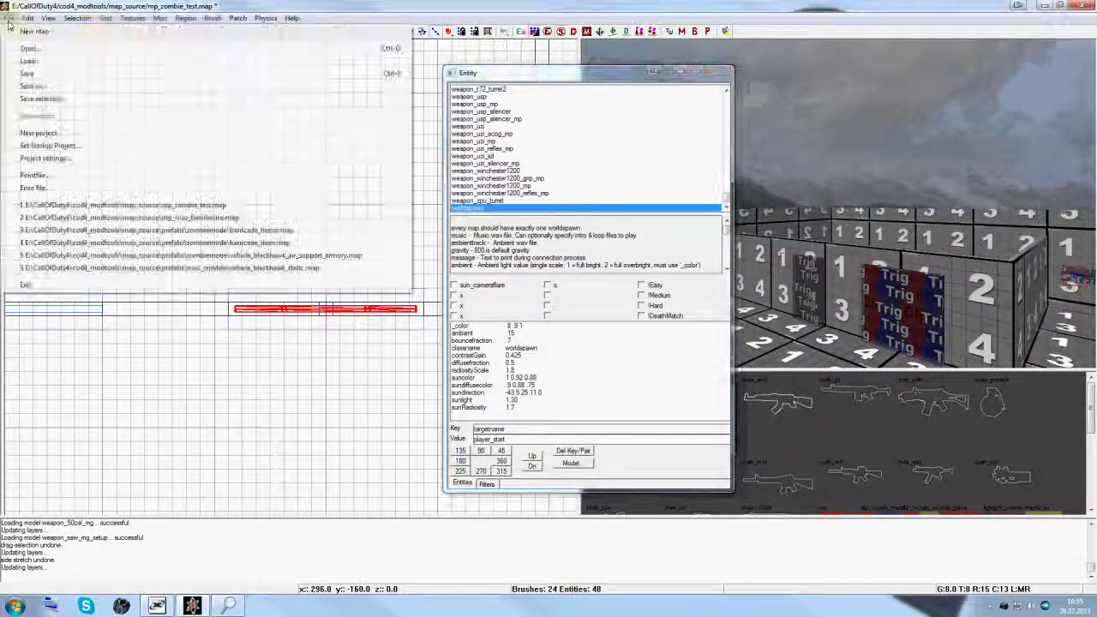
pyautogui.click(156, 217)
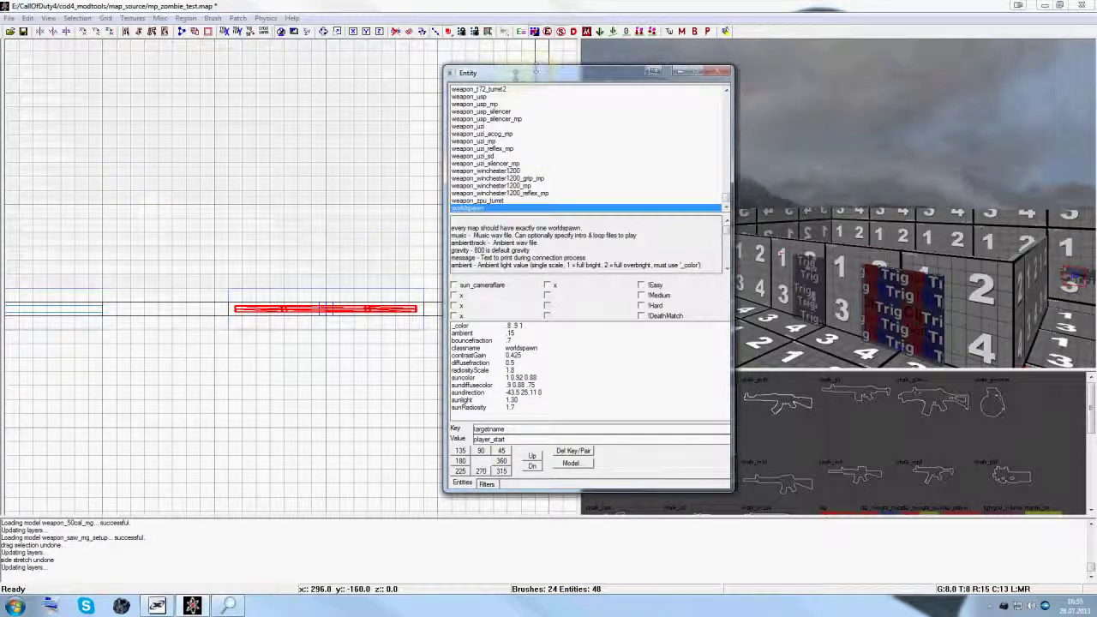
pyautogui.click(555, 328)
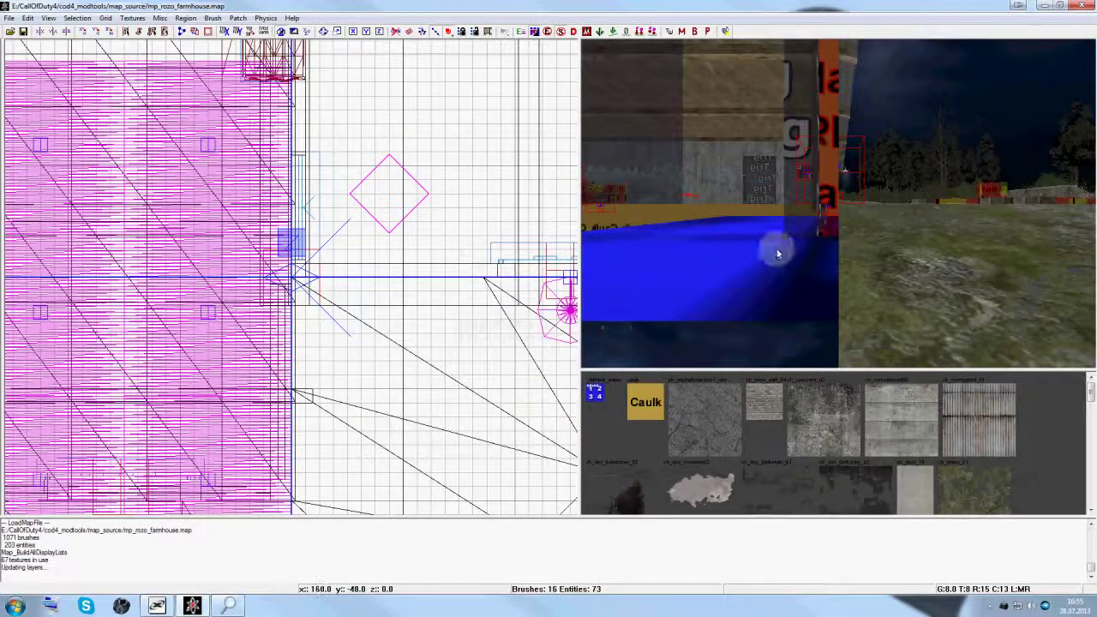
# - Select one of the red origin boxes outdoors on the paved ground, check its target name and deselect it
pyautogui.moveTo(781, 233); pyautogui.dragTo(780, 227, button='right')
pyautogui.keyDown('shift'); pyautogui.click(817, 340); pyautogui.keyUp('shift')
pyautogui.press('n')
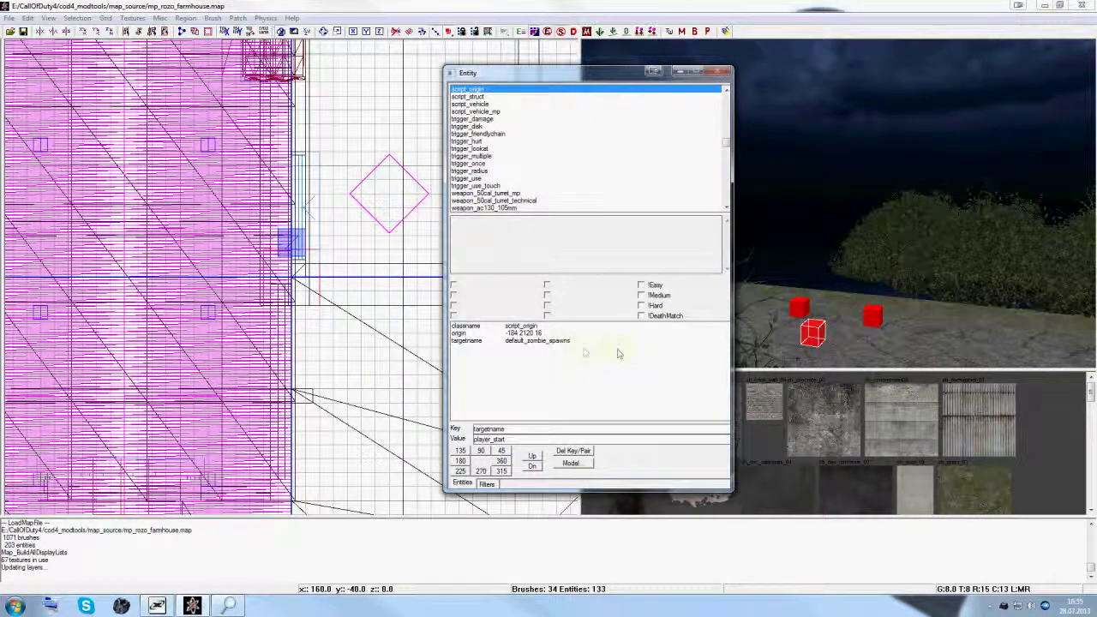
pyautogui.press('Escape')
pyautogui.press('Escape')
# - Select one of the red origin boxes inside the farmhouse, check its target name and deselect it
pyautogui.moveTo(829, 350); pyautogui.dragTo(810, 350, button='right')
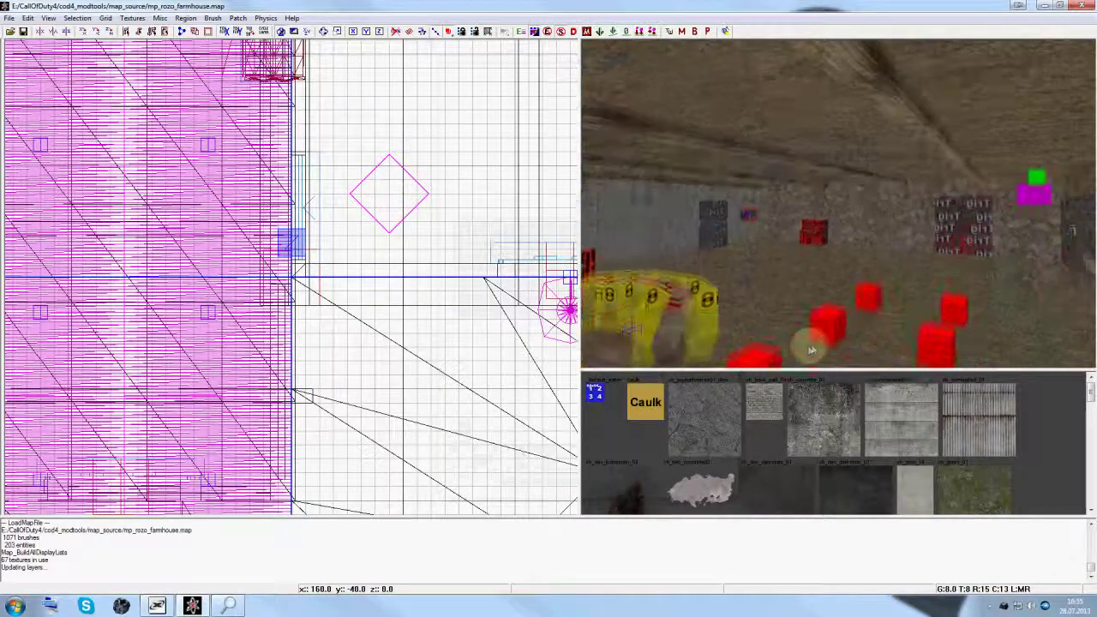
pyautogui.keyDown('shift'); pyautogui.click(818, 336); pyautogui.keyUp('shift')
pyautogui.press('n')
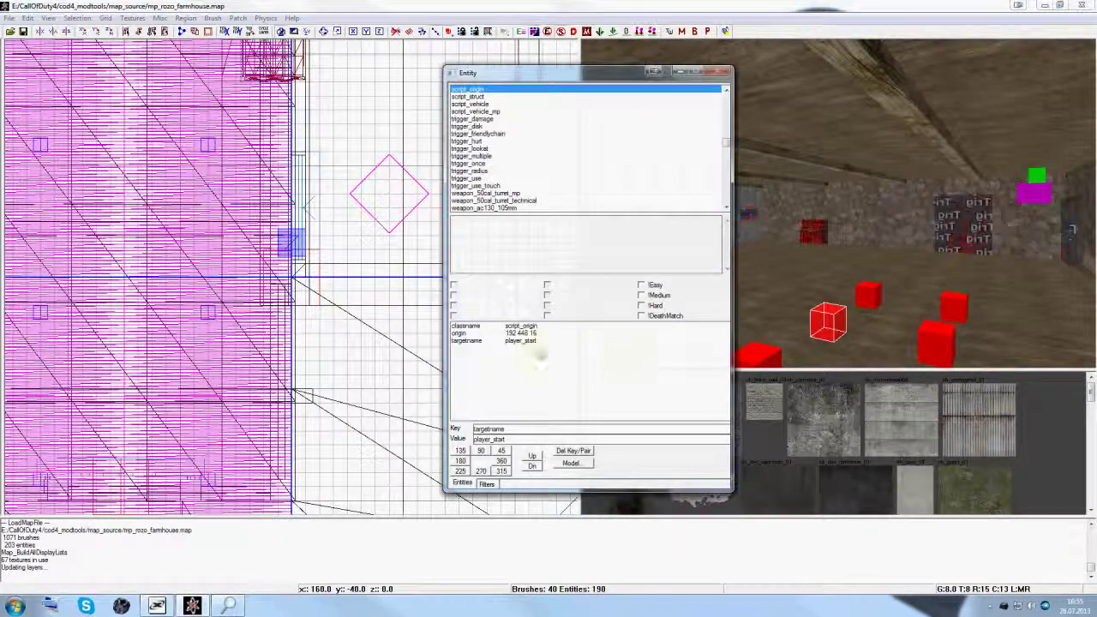
pyautogui.press('Escape')
pyautogui.press('Escape')
# - Place an info_player_start entity in the open area near the magenta diamond in the top view and delete it again
pyautogui.moveTo(866, 270); pyautogui.dragTo(825, 279, button='right')
pyautogui.moveTo(471, 271); pyautogui.dragTo(411, 269, button='right')
pyautogui.rightClick(411, 203)
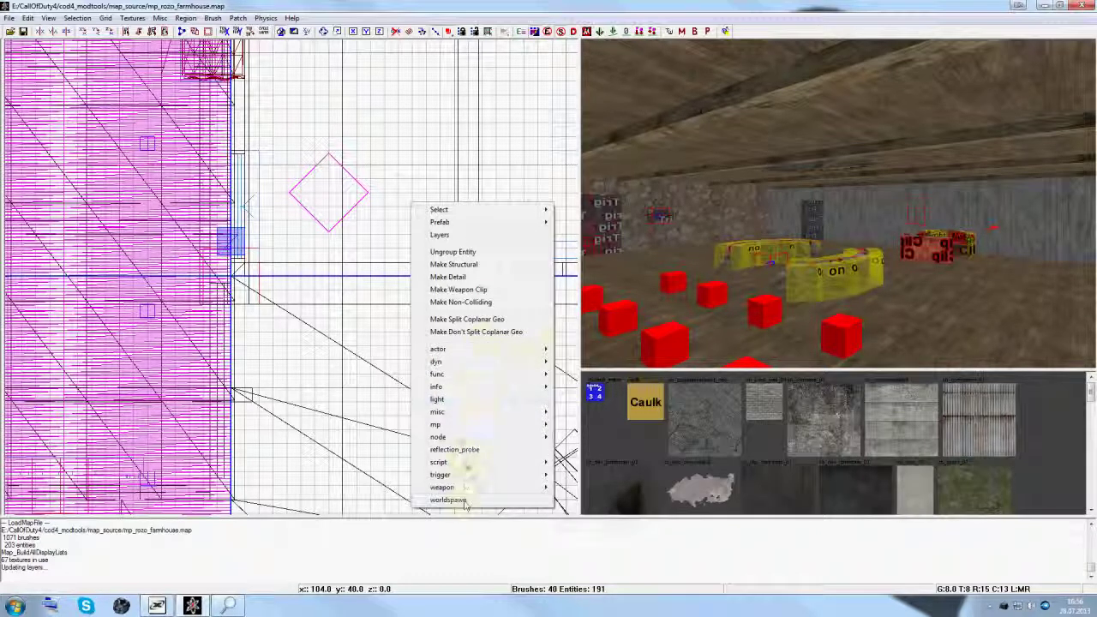
pyautogui.moveTo(473, 386)
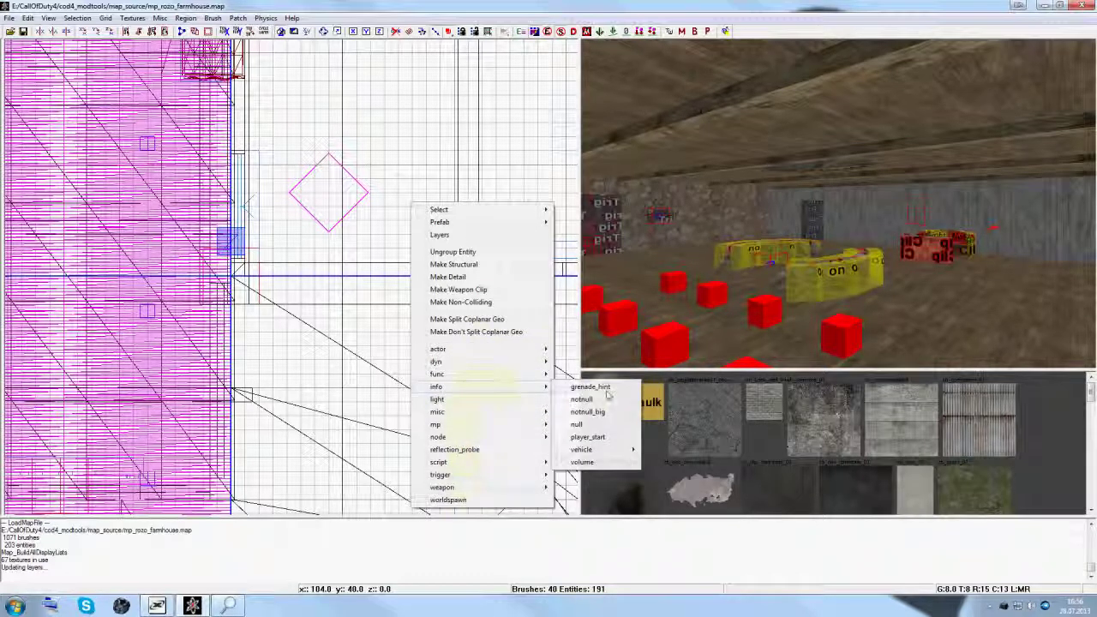
pyautogui.click(588, 438)
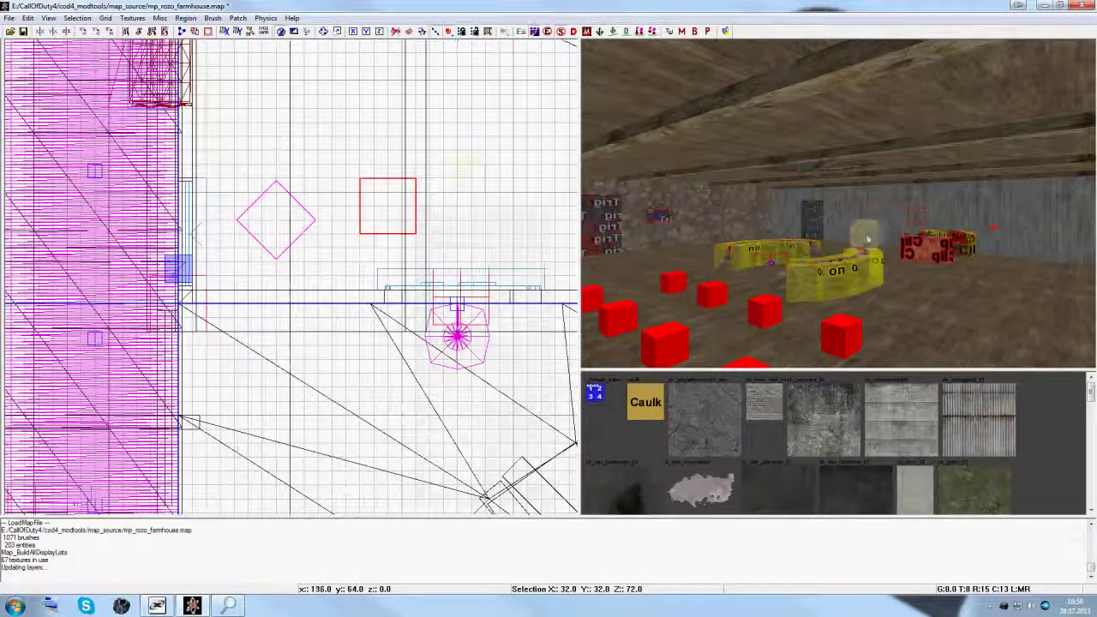
pyautogui.moveTo(868, 238)
pyautogui.mouseDown(button='right')
pyautogui.moveTo(866, 255)
pyautogui.moveTo(867, 239)
pyautogui.mouseUp(button='right')
pyautogui.press('BackSpace')
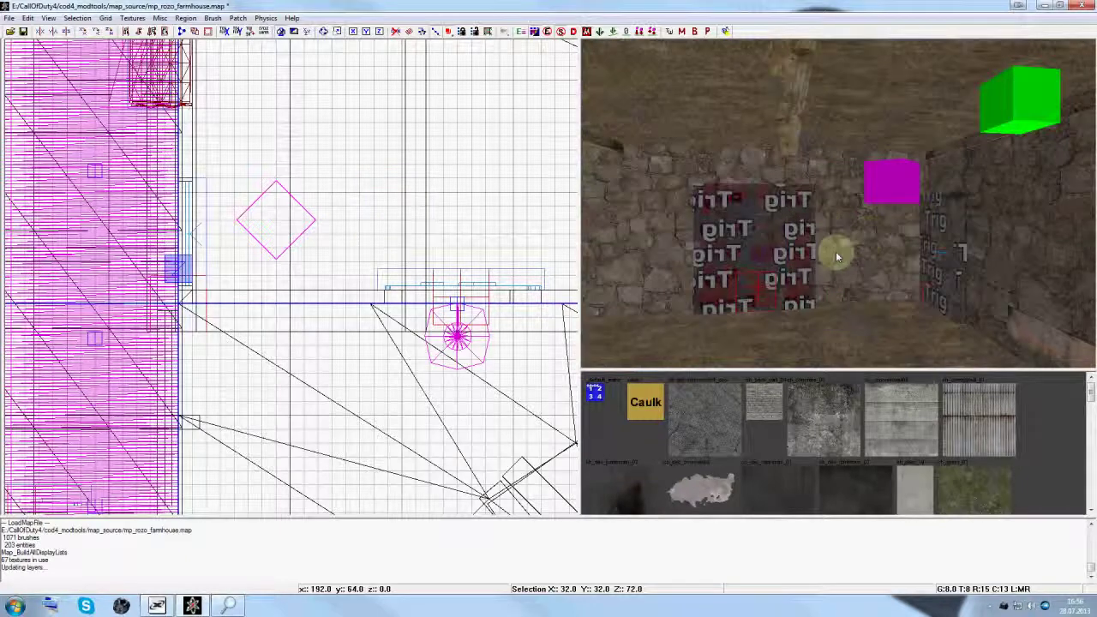
# - Select the front red origin box of the rows inside the farmhouse, check its target name and deselect it
pyautogui.moveTo(792, 249); pyautogui.dragTo(873, 293, button='right')
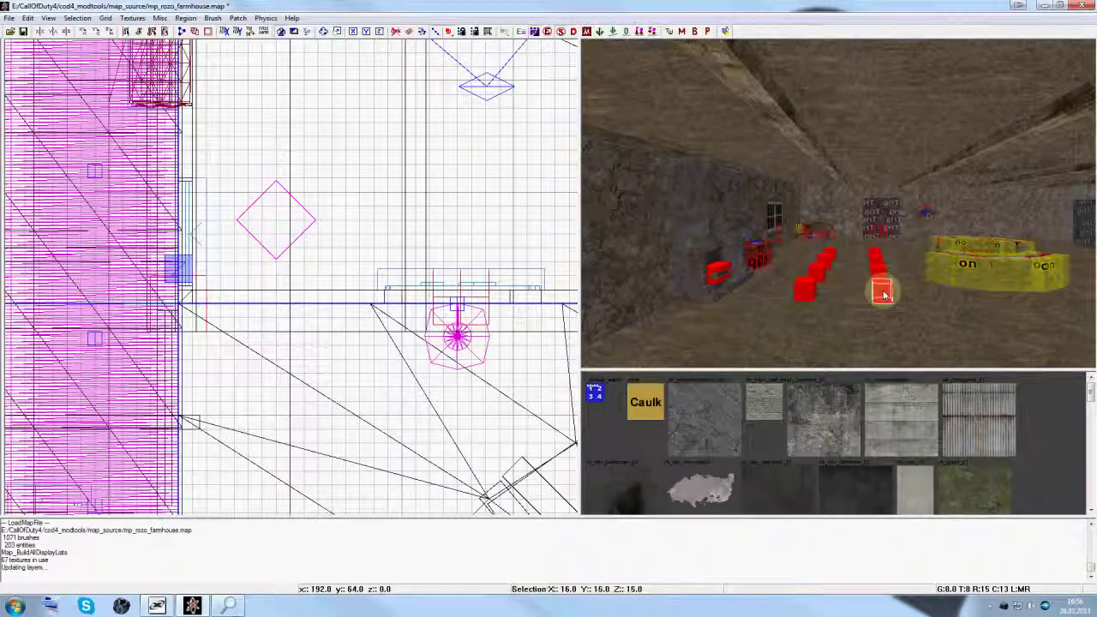
pyautogui.press('n')
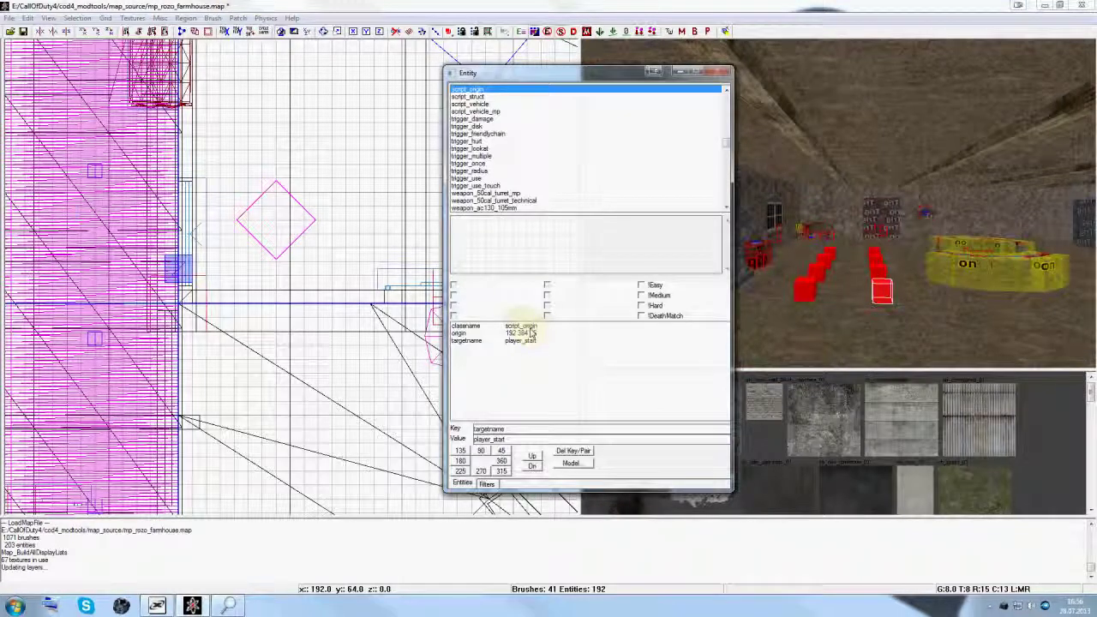
pyautogui.moveTo(840, 295); pyautogui.dragTo(821, 266, button='right')
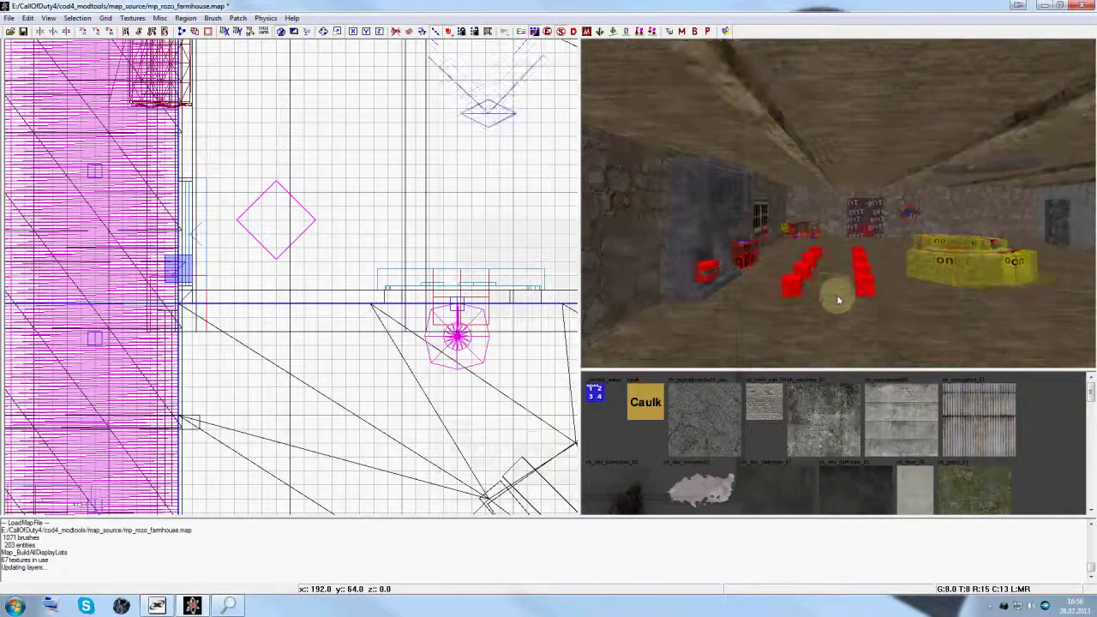
# - Select an outdoor red origin box near the bushes, compare its target name with the indoor ones, and deselect it
pyautogui.keyDown('shift'); pyautogui.click(799, 259); pyautogui.keyUp('shift')
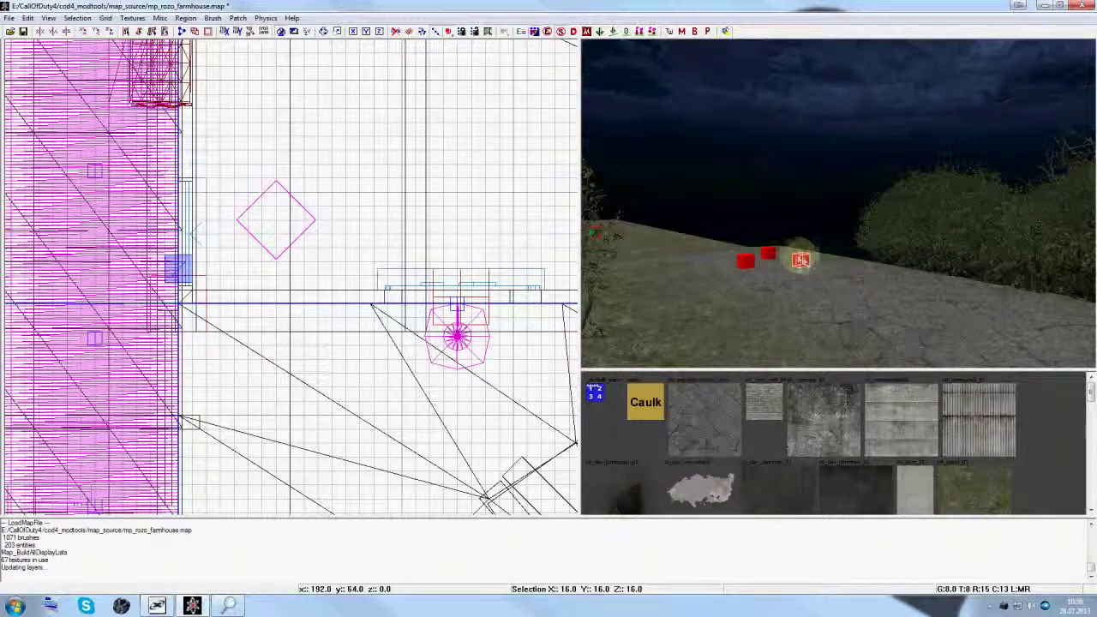
pyautogui.press('n')
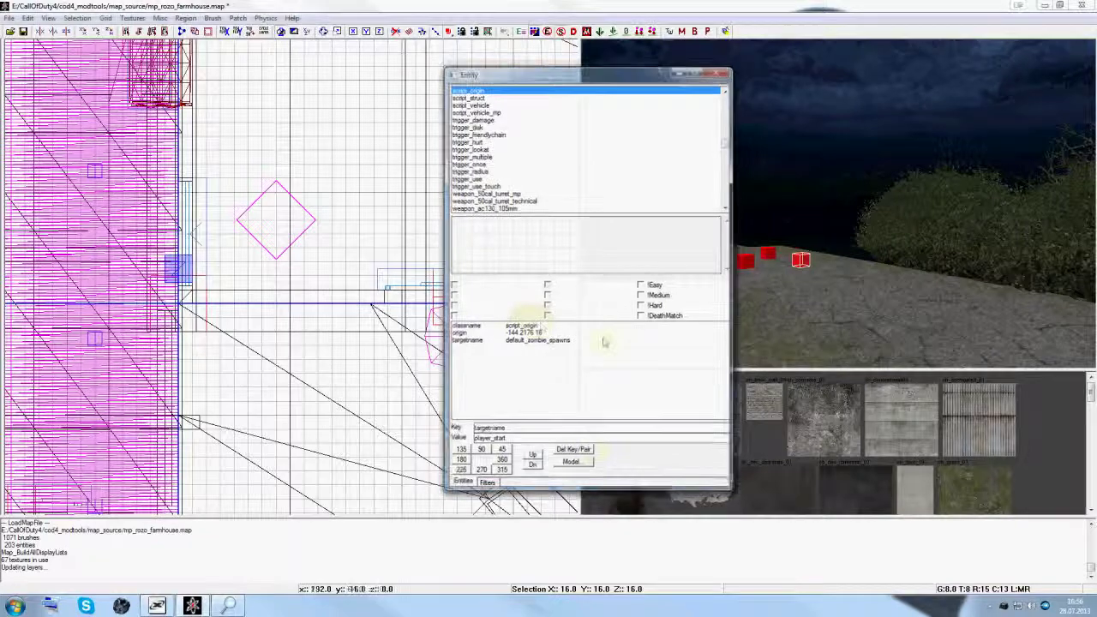
pyautogui.press('n')
pyautogui.moveTo(821, 272); pyautogui.dragTo(797, 233, button='right')
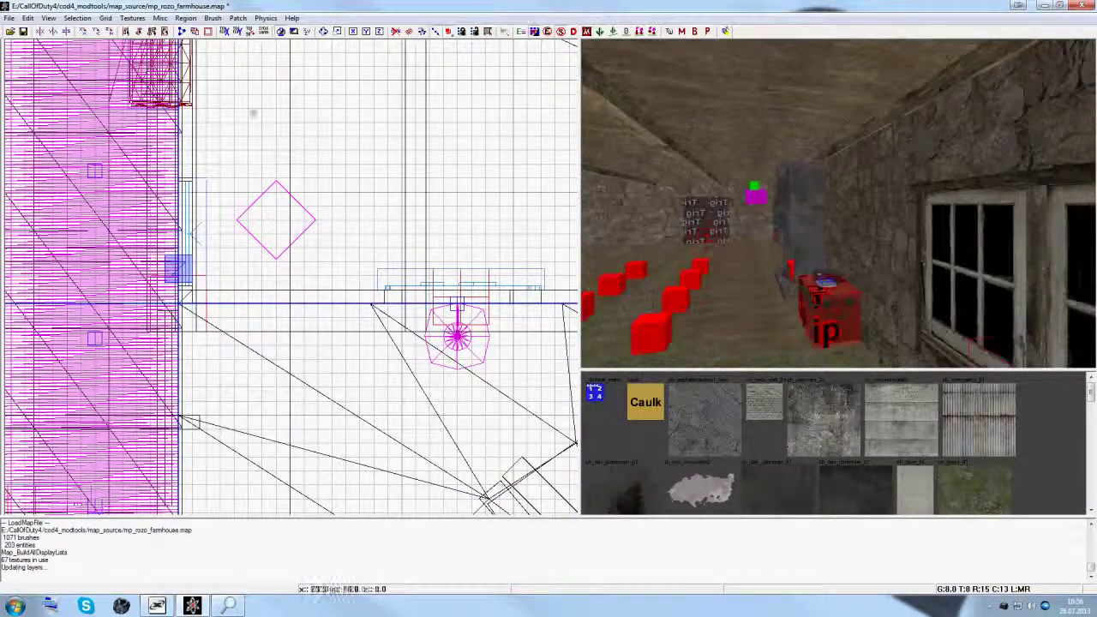
# - Open supplies_crate.map from the prefabs/zombiemode folder without saving the changes to the farmhouse map
pyautogui.press('n')
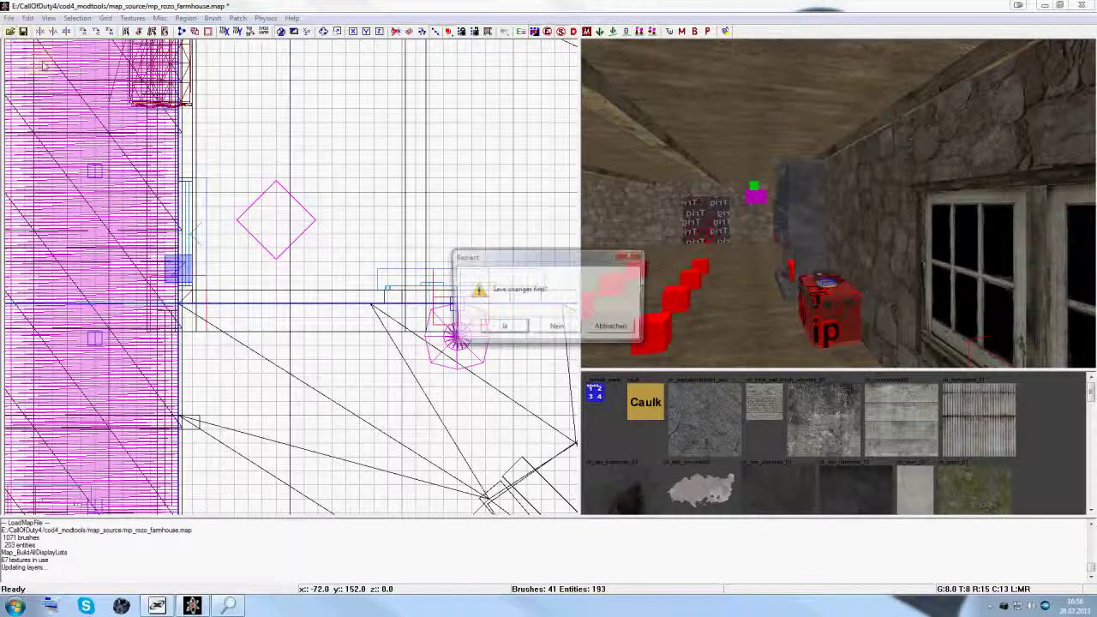
pyautogui.click(558, 325)
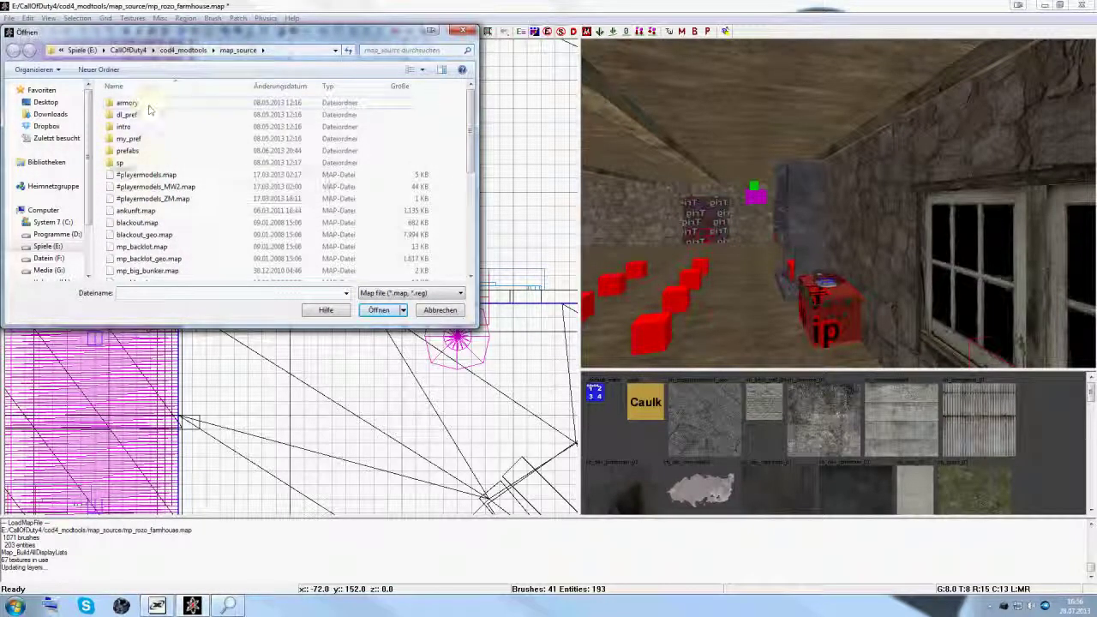
pyautogui.doubleClick(129, 150)
pyautogui.scroll(-3, 168, 189)
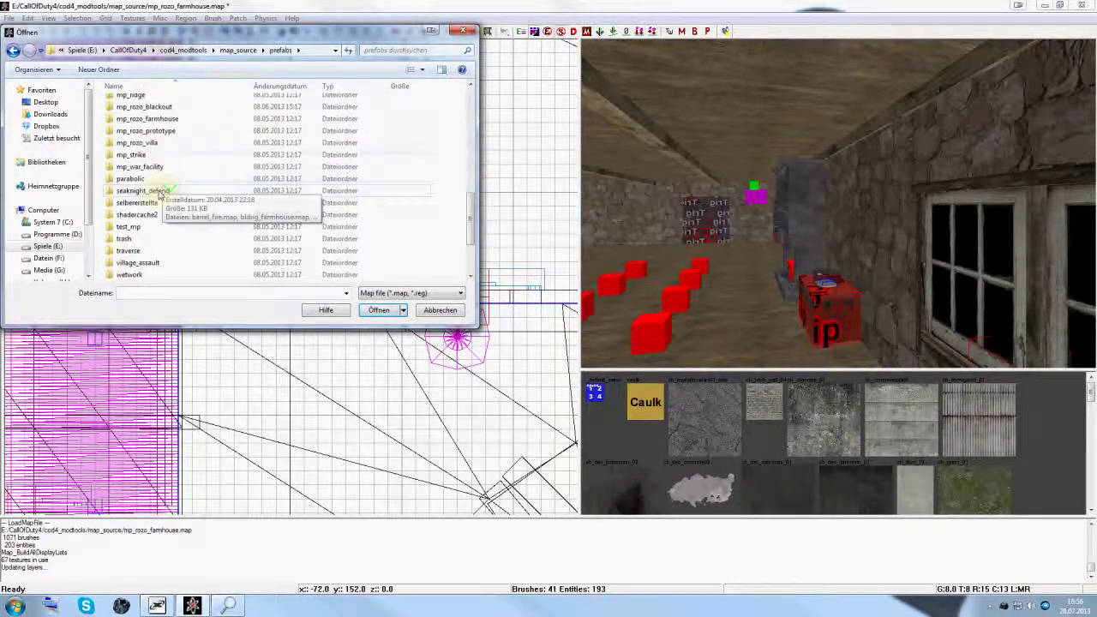
pyautogui.scroll(-3, 159, 194)
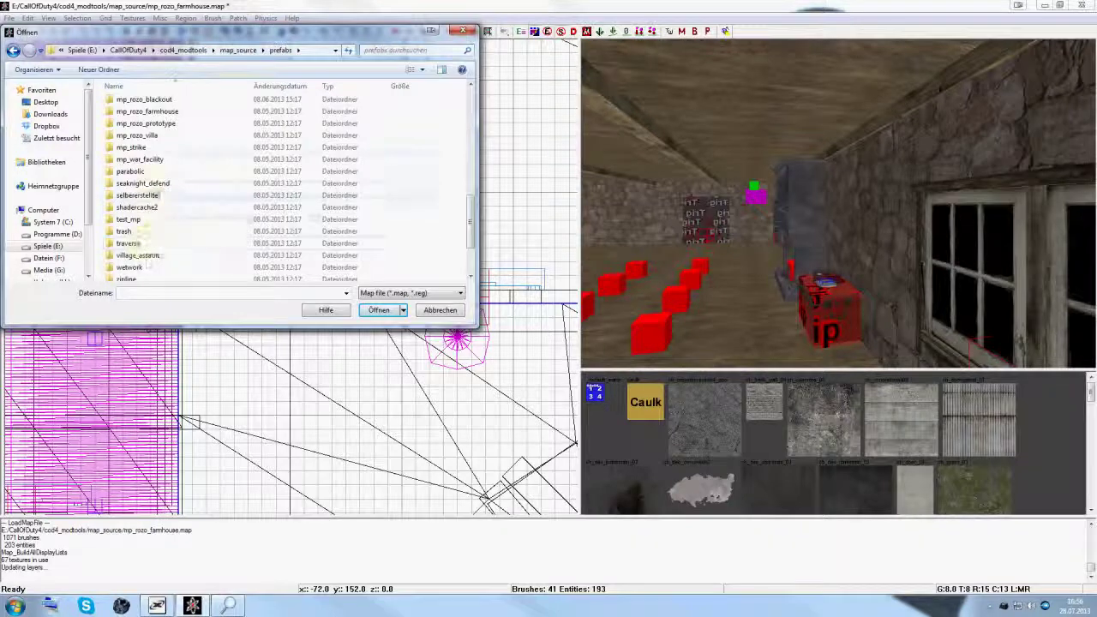
pyautogui.scroll(-2, 146, 176)
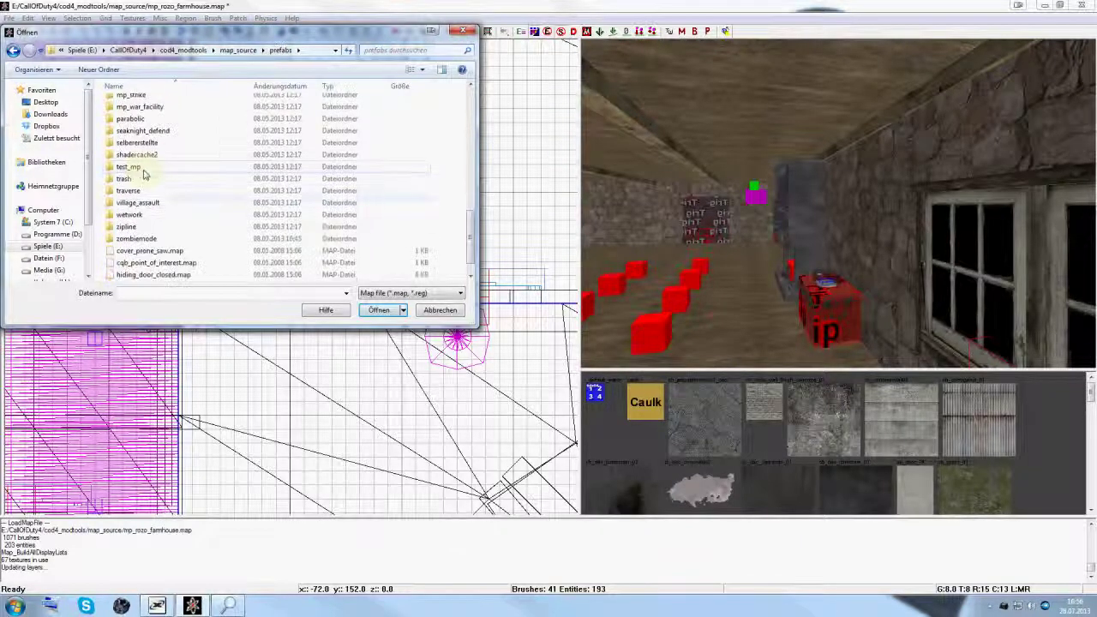
pyautogui.doubleClick(140, 238)
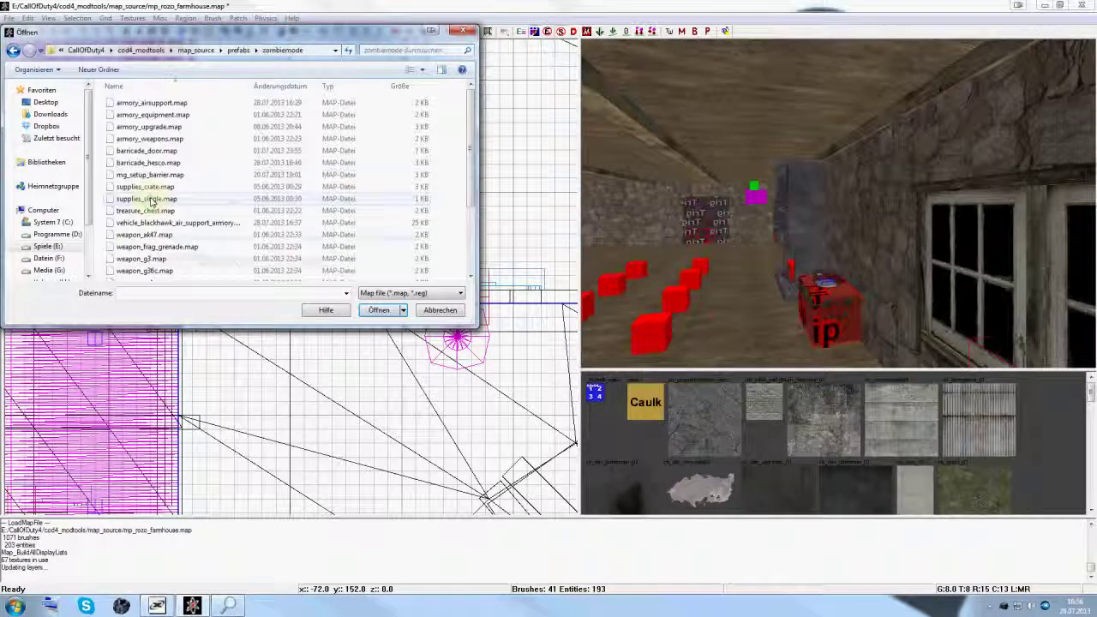
pyautogui.click(154, 187)
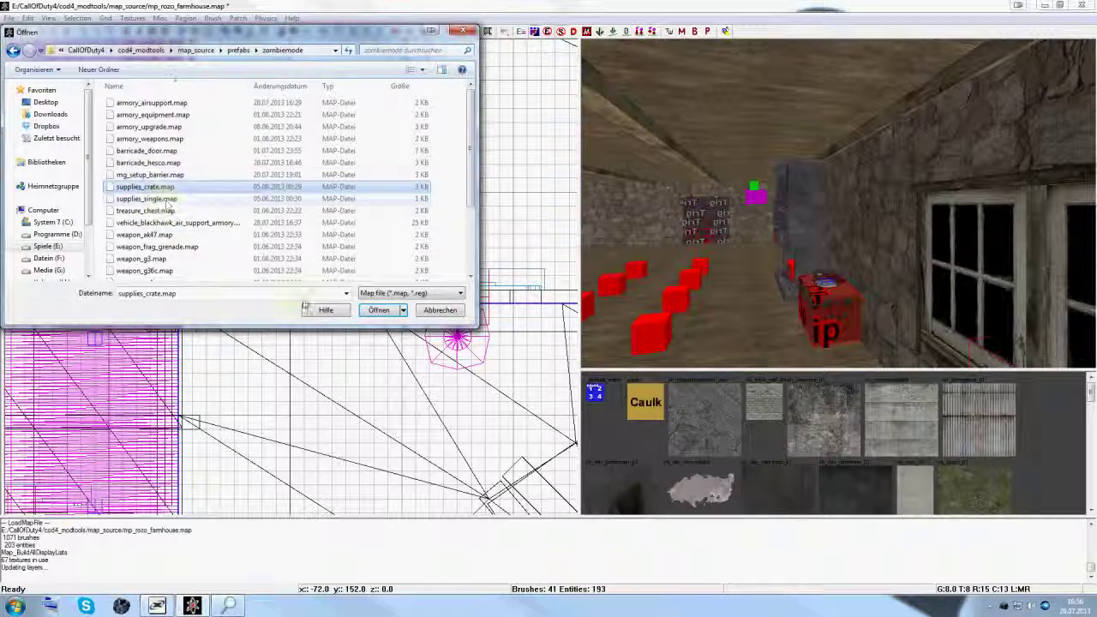
pyautogui.click(378, 309)
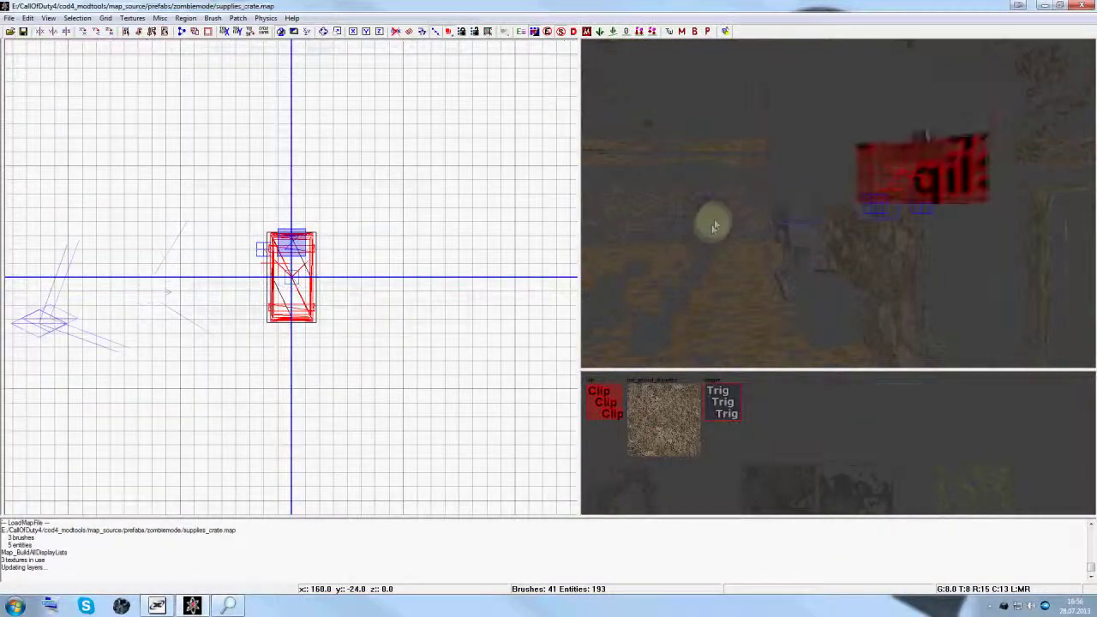
# - Select the small trigger on top of the supply crate, check its entity properties and link, and deselect it
pyautogui.moveTo(714, 225); pyautogui.dragTo(709, 227, button='right')
pyautogui.press('n')
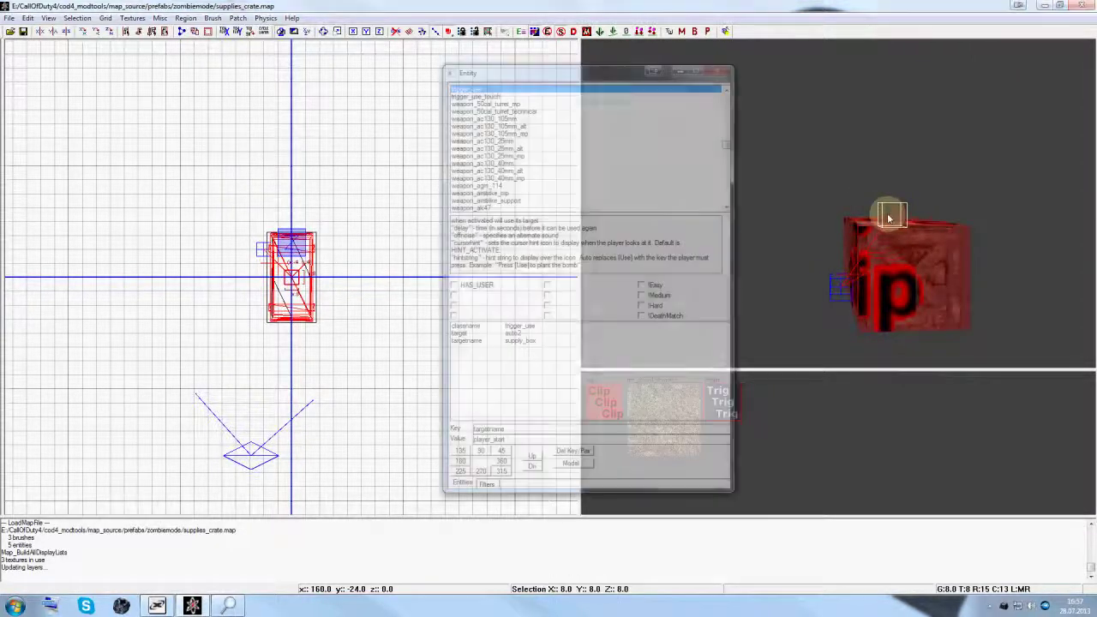
pyautogui.moveTo(867, 241); pyautogui.dragTo(854, 287, button='right')
pyautogui.press('n')
pyautogui.press('Escape')
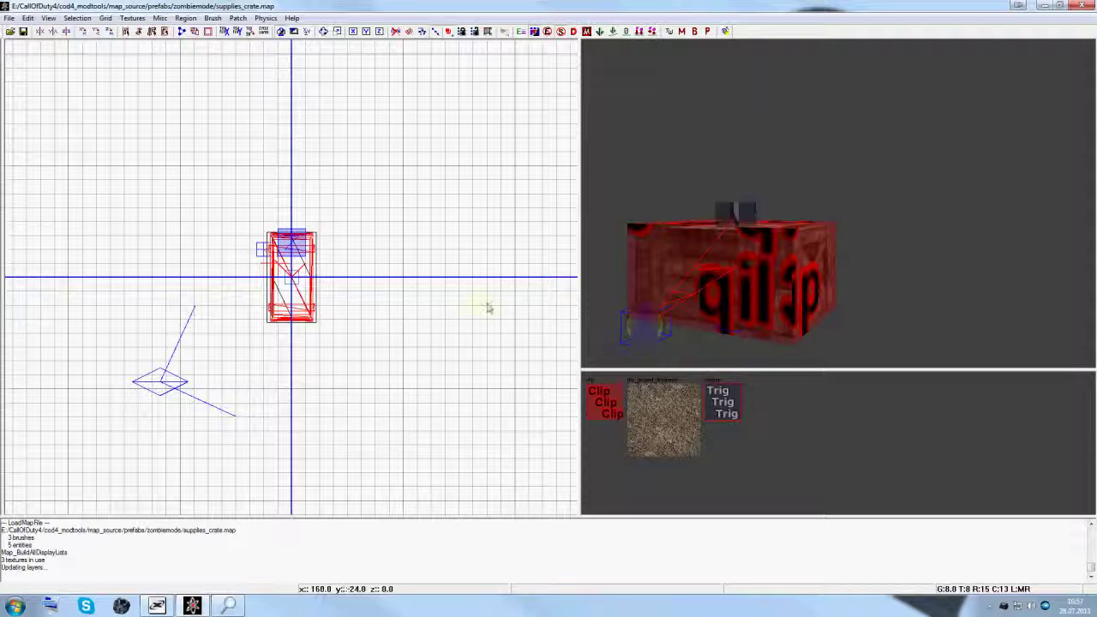
# - Select the blue box entity beside the crate in the top view, examine it and deselect it
pyautogui.scroll(8, 245, 247)
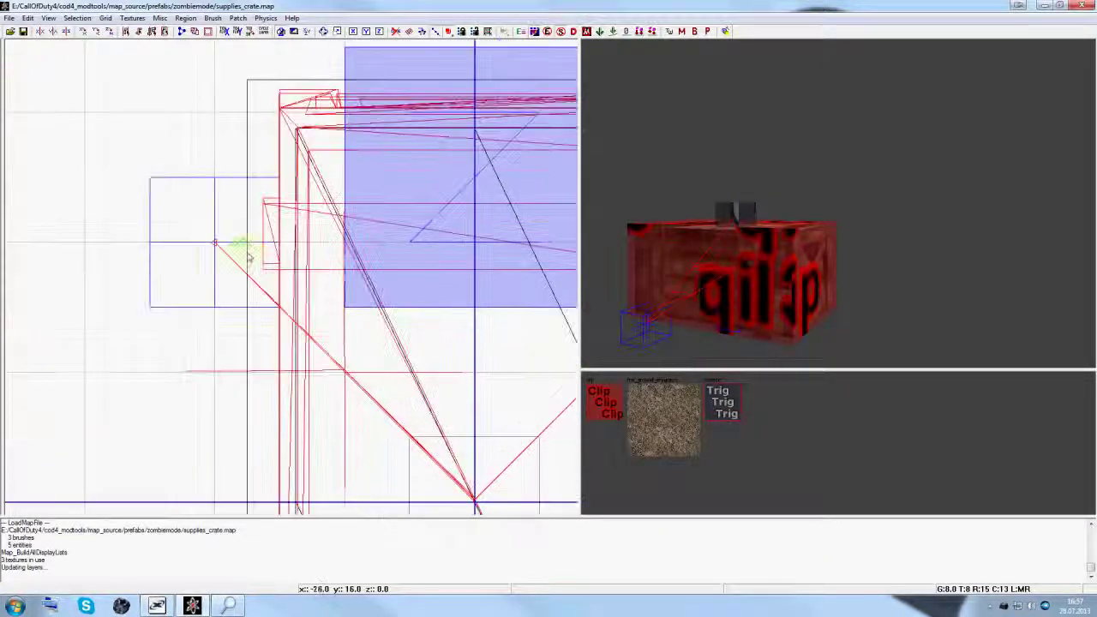
pyautogui.keyDown('shift'); pyautogui.click(216, 246); pyautogui.keyUp('shift')
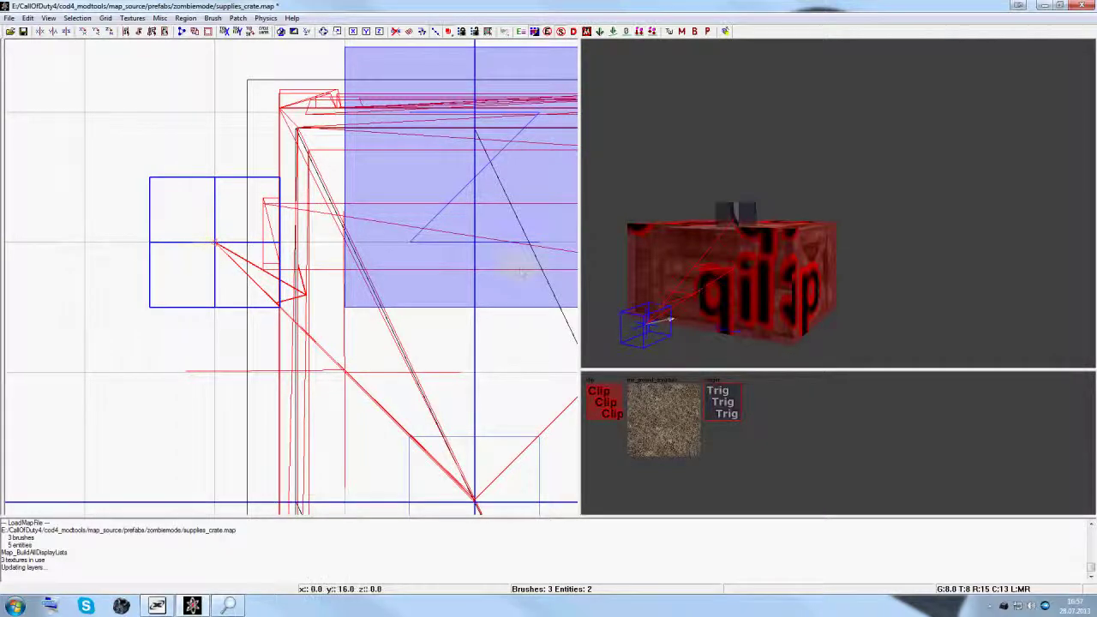
pyautogui.press('Escape')
# - Open supplies_single.map from the zombiemode folder without saving the supply crate changes, and bring its entities into view
pyautogui.click(15, 36)
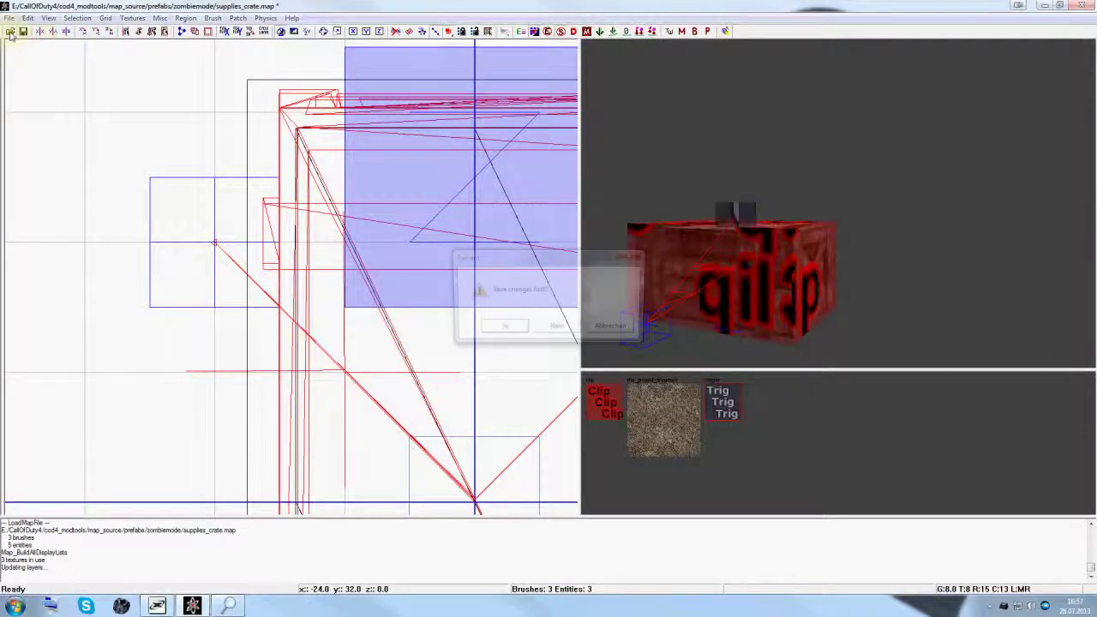
pyautogui.click(557, 326)
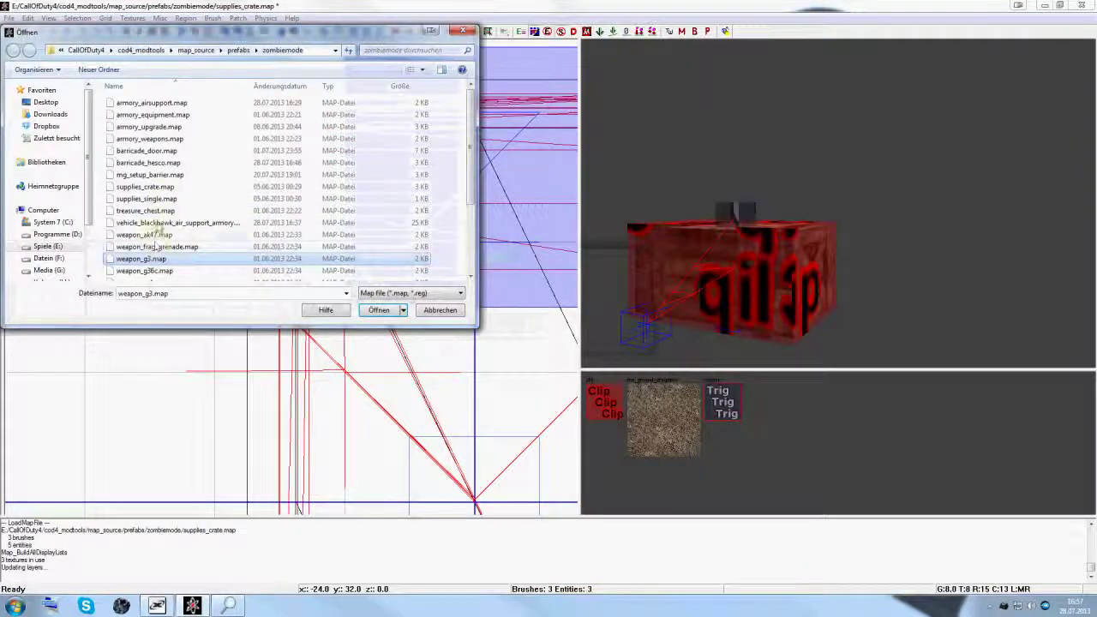
pyautogui.click(146, 198)
pyautogui.click(379, 310)
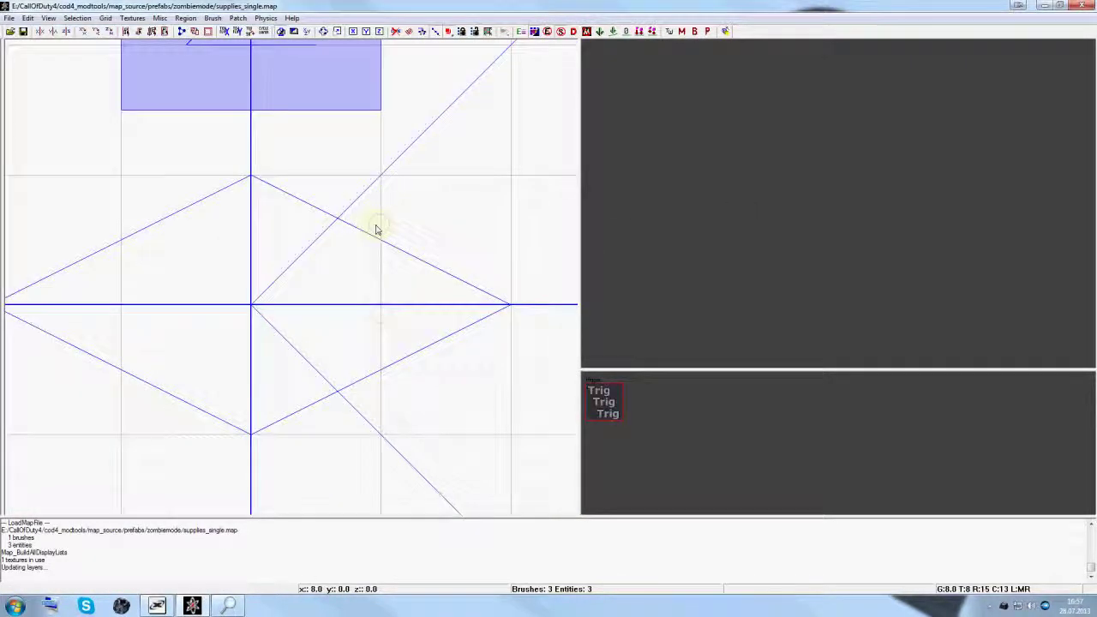
pyautogui.scroll(-5, 375, 224)
pyautogui.scroll(-4, 683, 213)
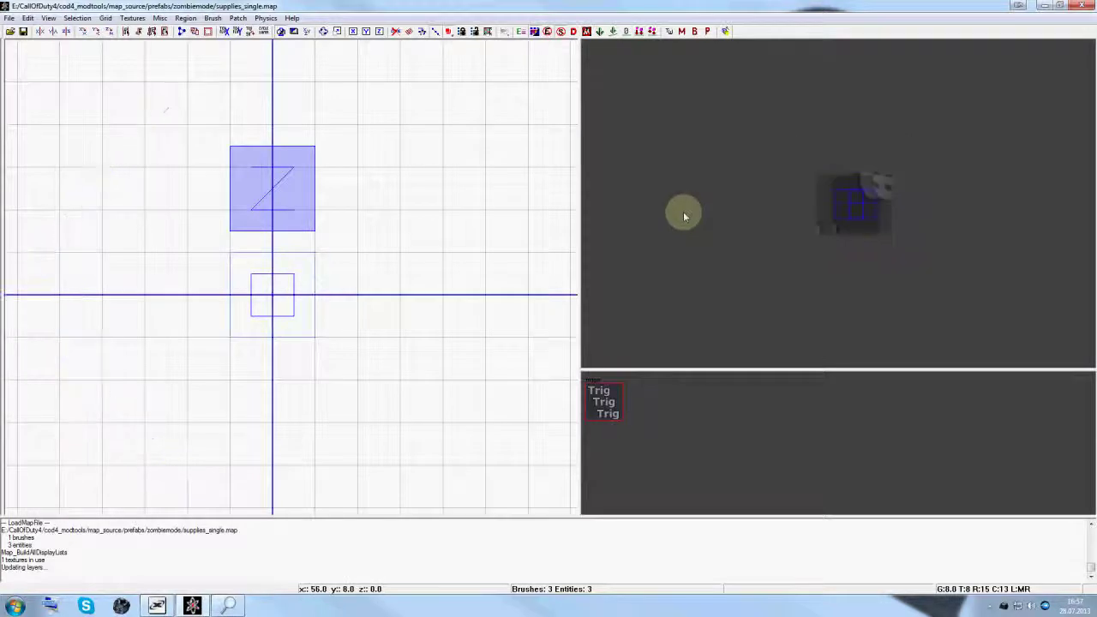
# - Open treasure_chest.map from the zombiemode folder and bring the stacked chest models into view
pyautogui.scroll(2, 682, 214)
pyautogui.click(8, 18)
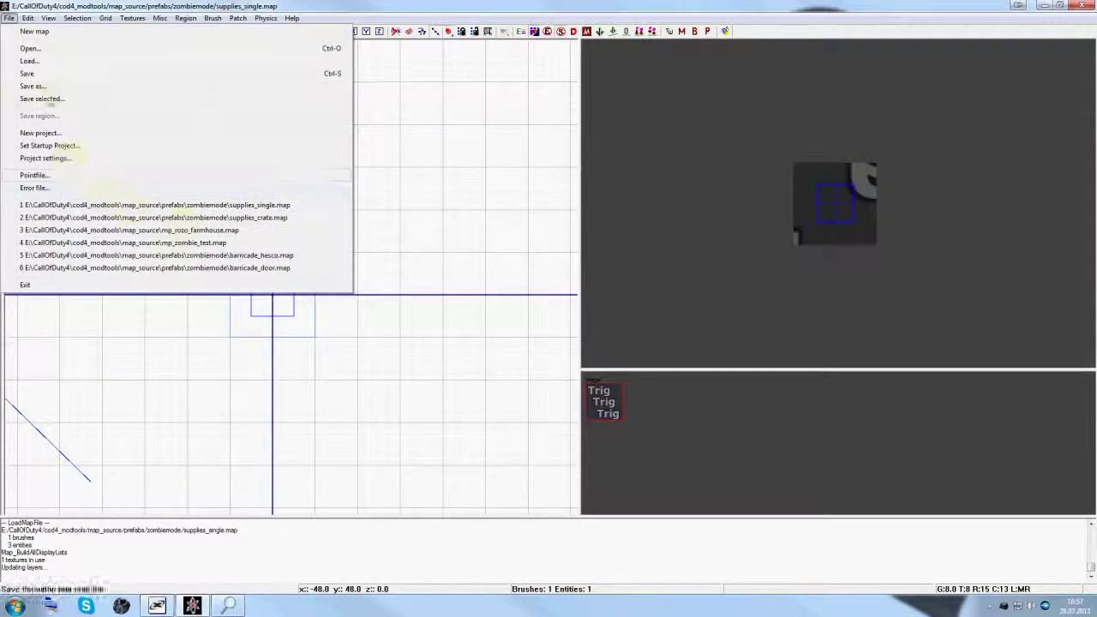
pyautogui.click(41, 53)
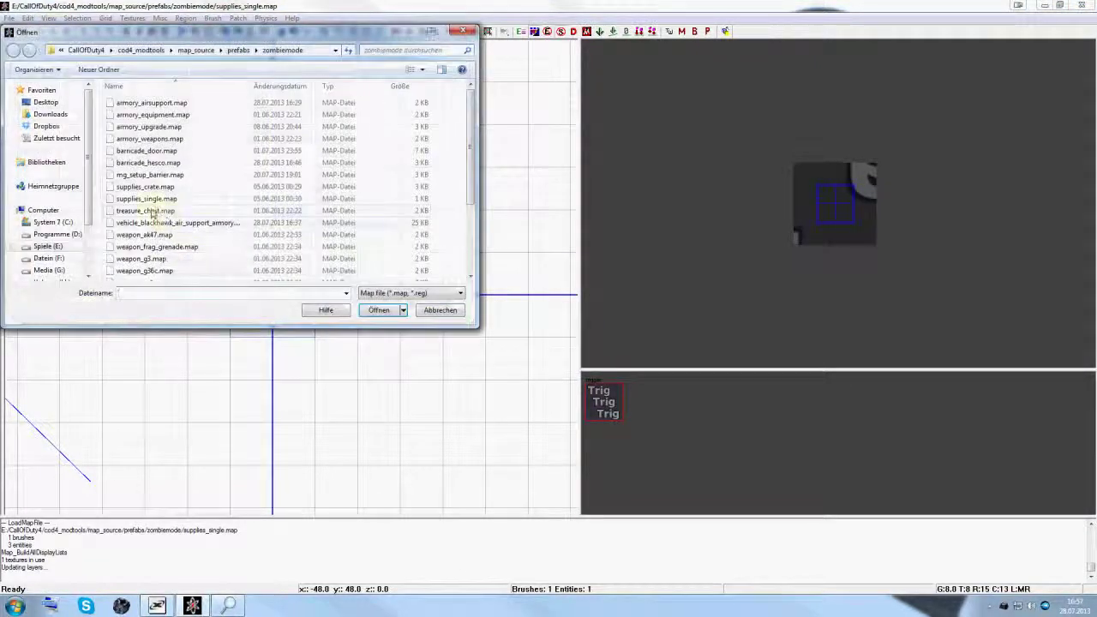
pyautogui.click(149, 211)
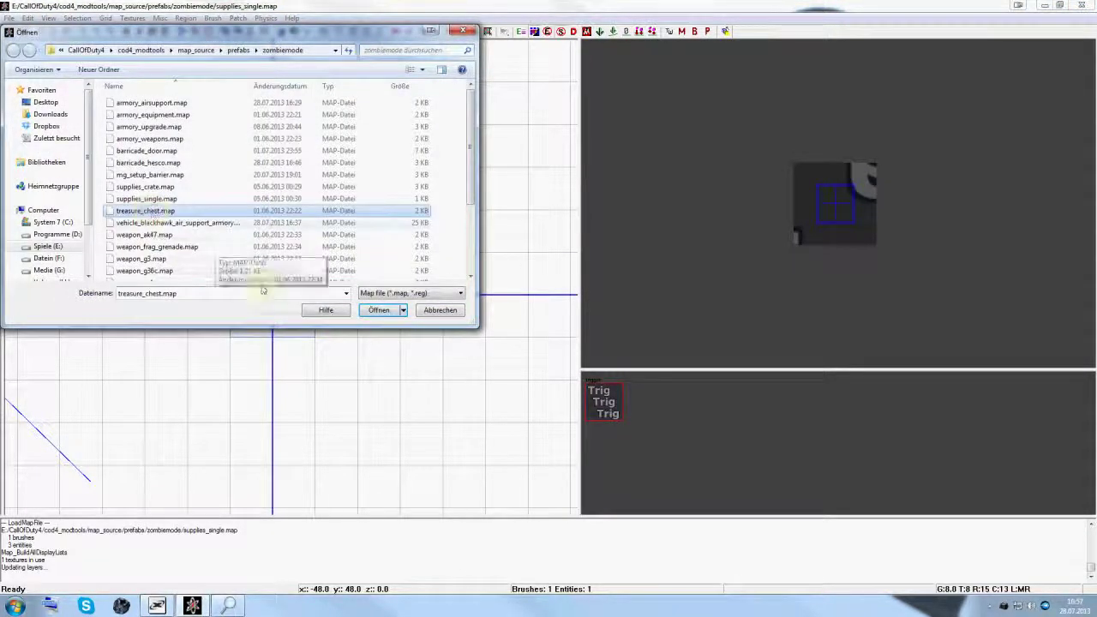
pyautogui.click(381, 310)
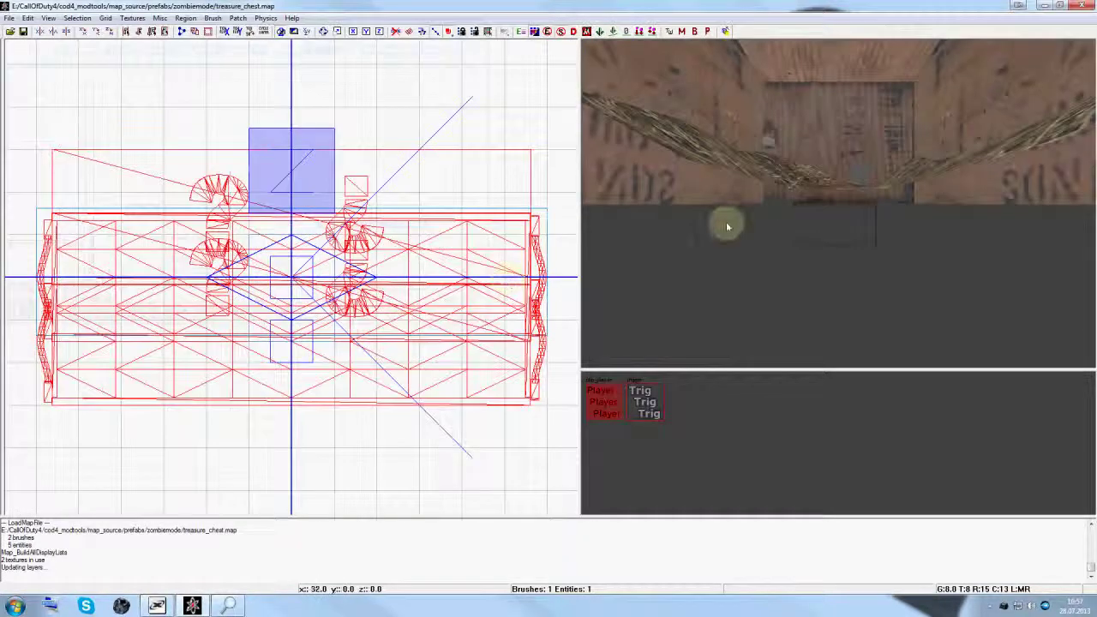
pyautogui.moveTo(726, 223); pyautogui.dragTo(735, 212, button='right')
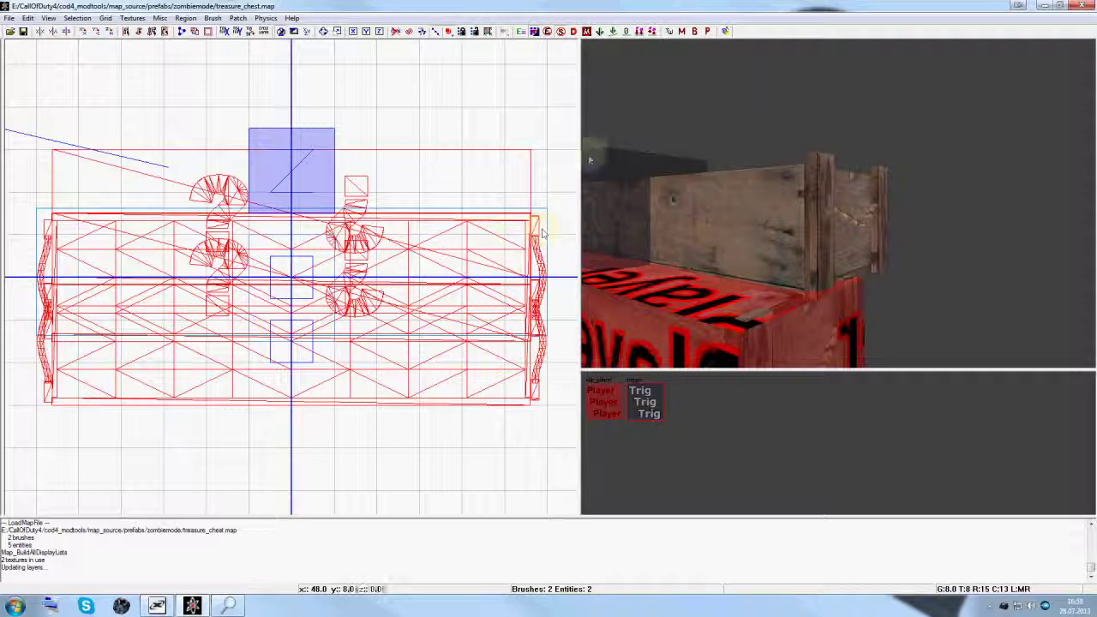
pyautogui.moveTo(761, 238); pyautogui.dragTo(796, 223, button='right')
# - In the side view, move the upper chest model away from the lower one to an origin of about 0 -52 26, and deselect it
pyautogui.keyDown('shift'); pyautogui.click(900, 230); pyautogui.keyUp('shift')
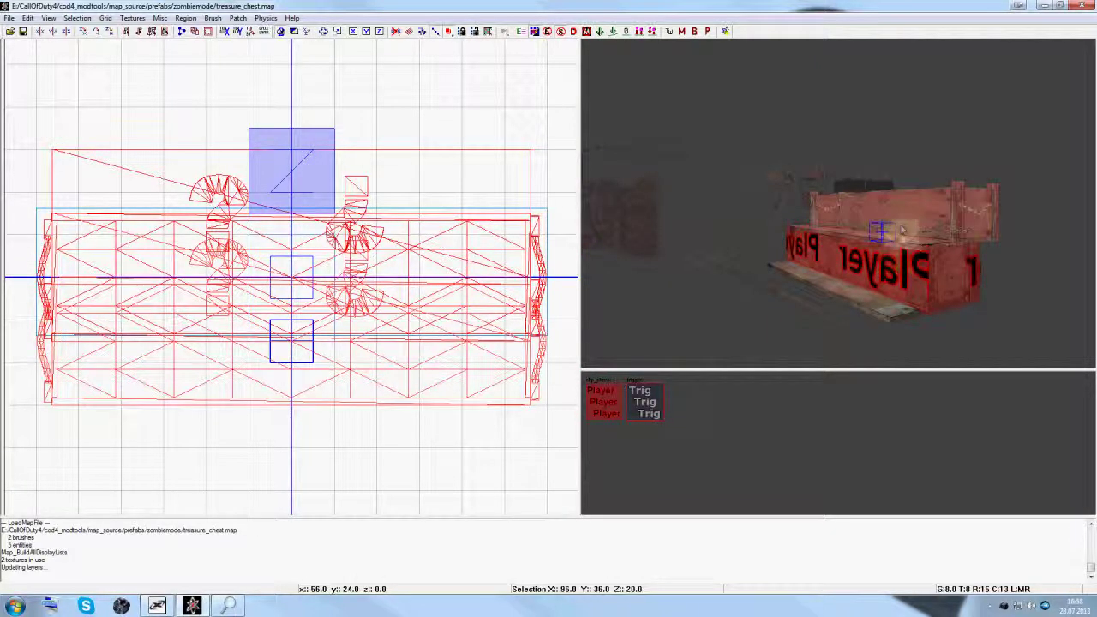
pyautogui.scroll(5, 765, 272)
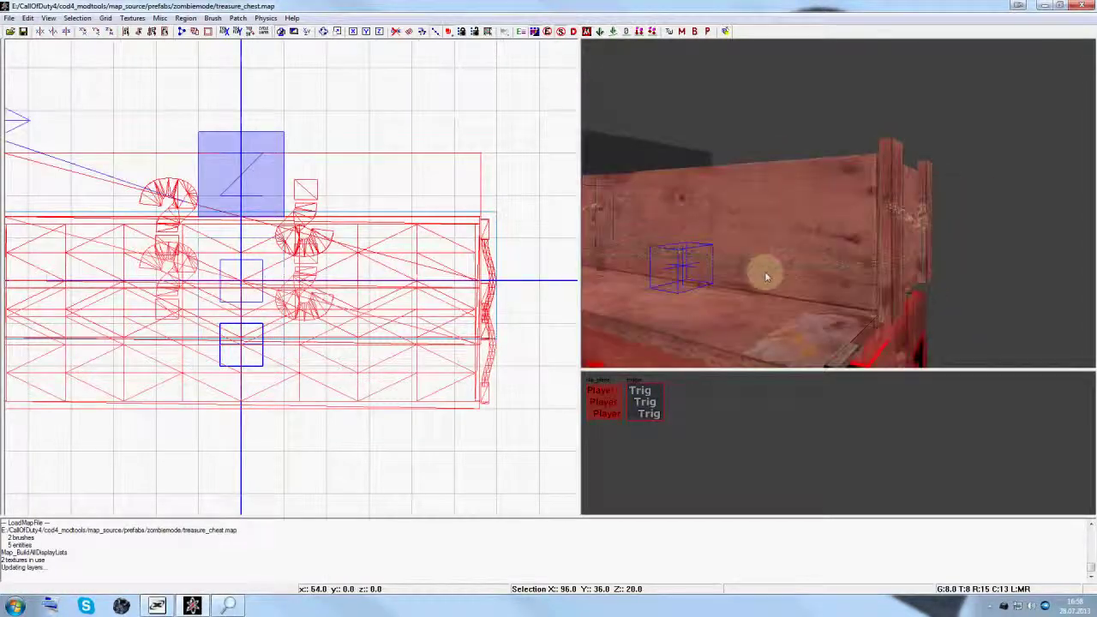
pyautogui.moveTo(766, 274); pyautogui.dragTo(766, 276, button='right')
pyautogui.moveTo(199, 277); pyautogui.dragTo(134, 292, button='right')
pyautogui.hotkey('ctrl', 'Tab')
pyautogui.hotkey('alt', 'h')
pyautogui.hotkey('ctrl', 'Tab')
pyautogui.moveTo(268, 281); pyautogui.dragTo(241, 287, button='right')
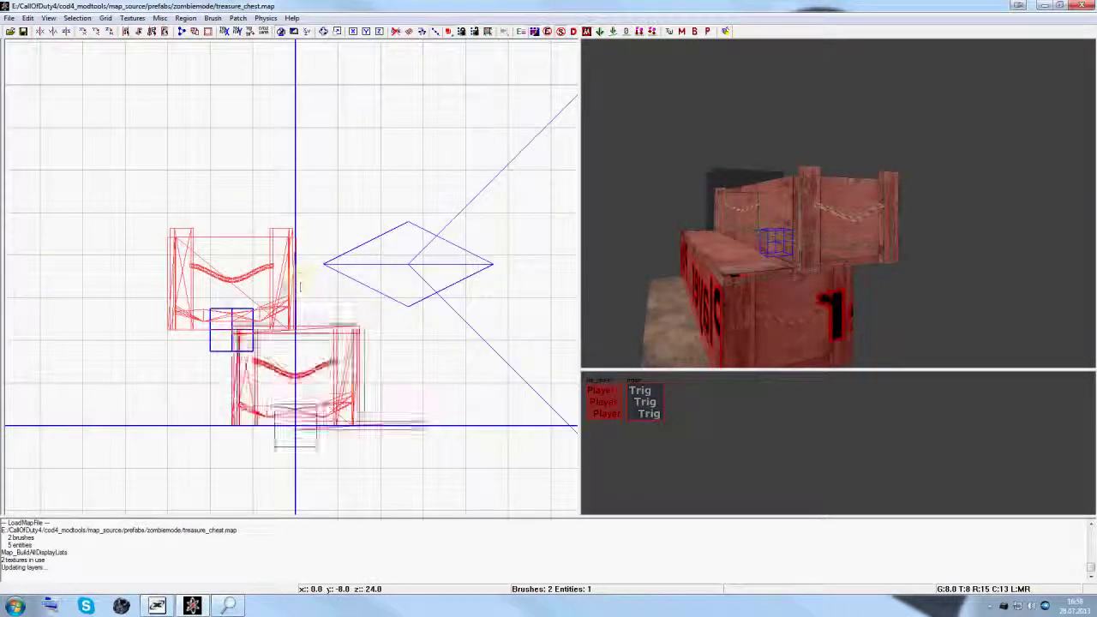
pyautogui.scroll(-2, 272, 281)
pyautogui.keyDown('shift'); pyautogui.click(826, 267); pyautogui.keyUp('shift')
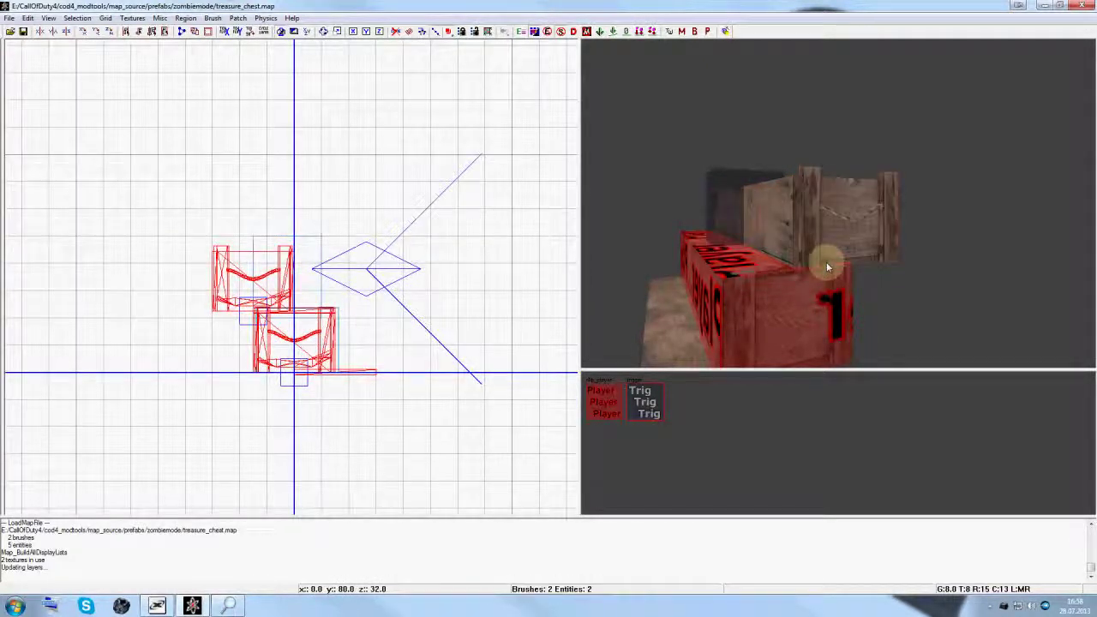
pyautogui.keyDown('shift'); pyautogui.click(250, 291); pyautogui.keyUp('shift')
pyautogui.moveTo(250, 291); pyautogui.dragTo(84, 261)
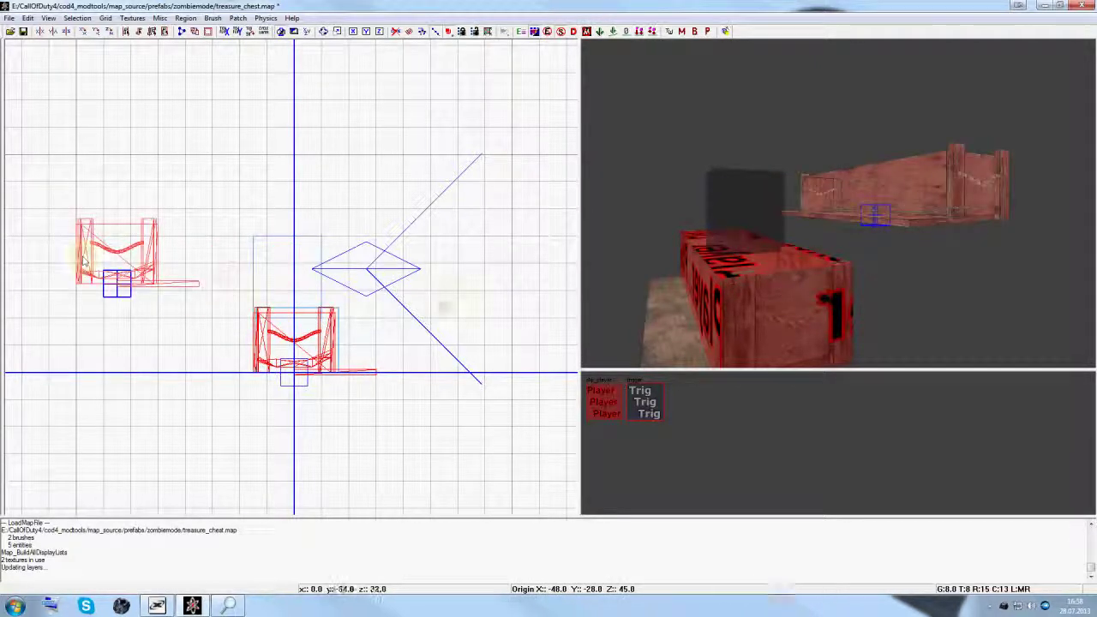
pyautogui.press('Escape')
# - Move the use trigger up and away from the chest, check its entity properties, and deselect it
pyautogui.keyDown('shift'); pyautogui.click(727, 226); pyautogui.keyUp('shift')
pyautogui.moveTo(733, 219)
pyautogui.mouseDown()
pyautogui.moveTo(732, 163)
pyautogui.moveTo(727, 200)
pyautogui.mouseUp()
pyautogui.keyDown('ctrl'); pyautogui.moveTo(760, 214); pyautogui.dragTo(760, 214, button='right'); pyautogui.keyUp('ctrl')
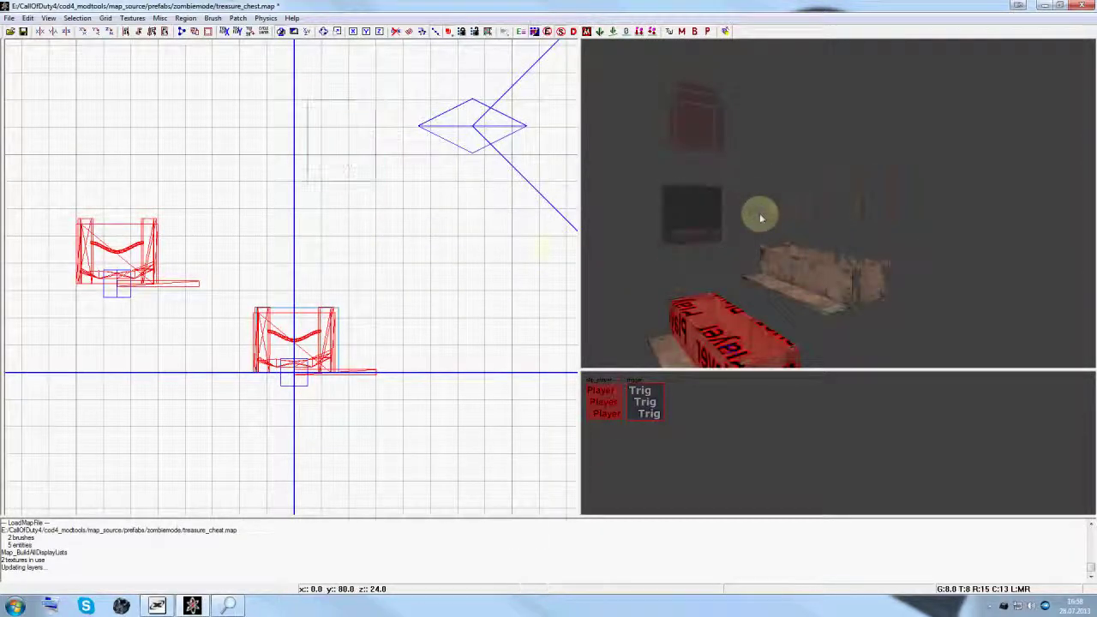
pyautogui.keyDown('shift'); pyautogui.click(343, 144); pyautogui.keyUp('shift')
pyautogui.press('n')
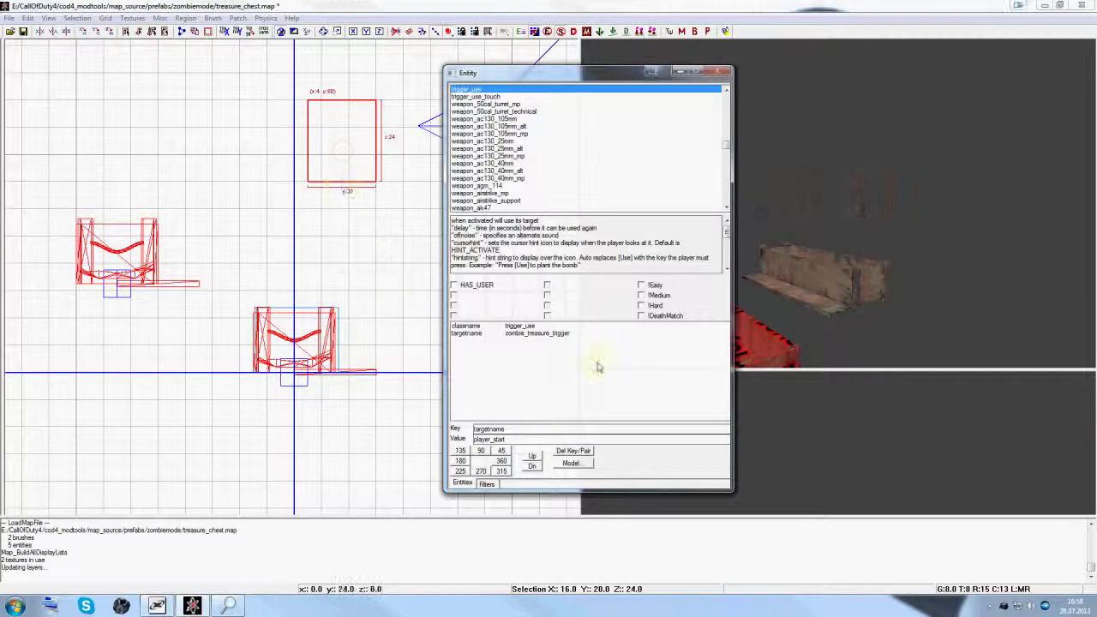
pyautogui.press('n')
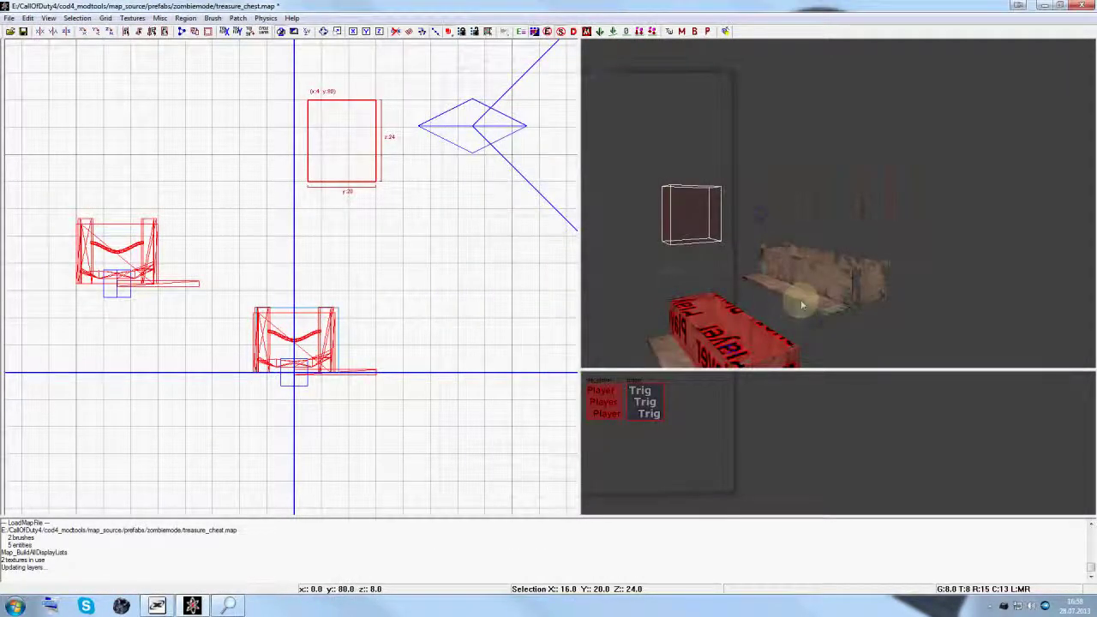
pyautogui.moveTo(757, 250); pyautogui.dragTo(769, 258, button='right')
pyautogui.press('Escape')
# - Check the entity properties of the separated upper chest model and of the lower chest model
pyautogui.keyDown('shift'); pyautogui.click(769, 258); pyautogui.keyUp('shift')
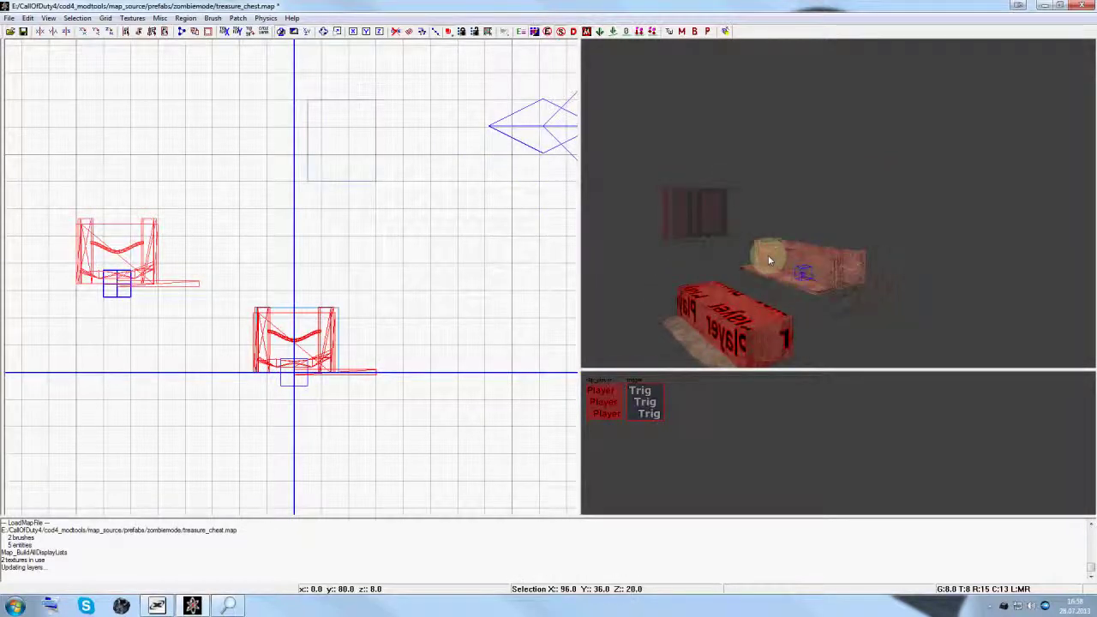
pyautogui.press('n')
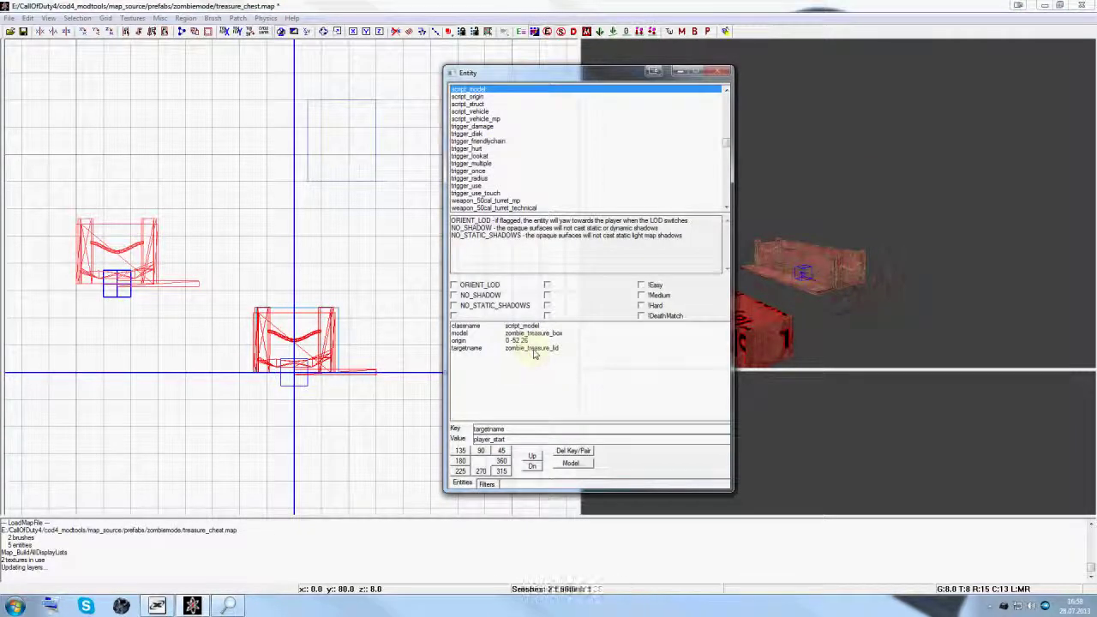
pyautogui.press('n')
pyautogui.press('Escape')
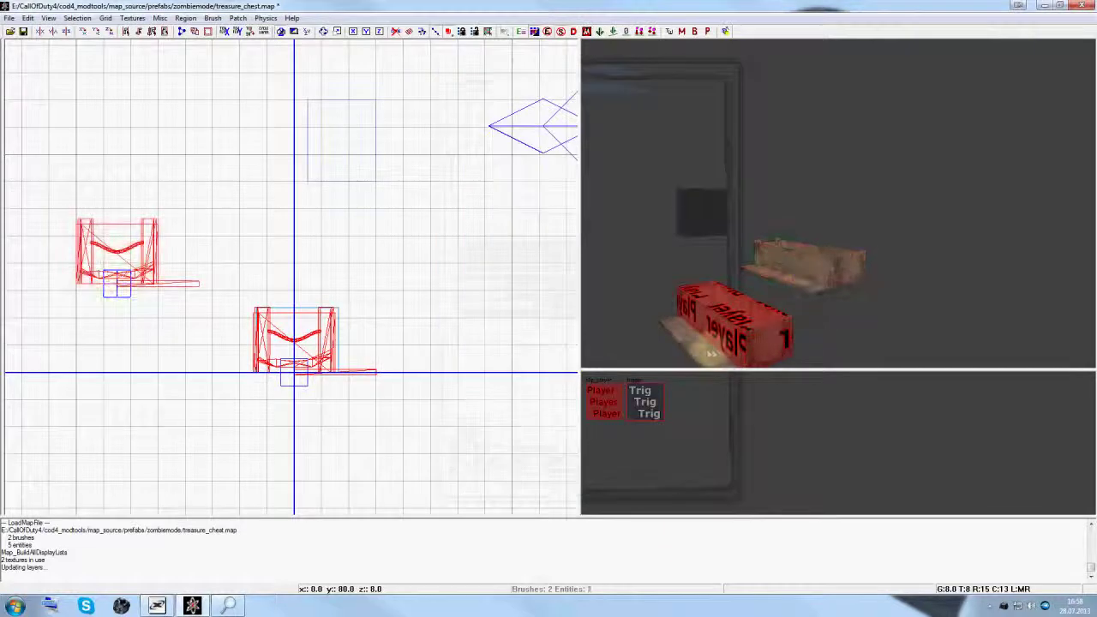
pyautogui.keyDown('shift'); pyautogui.click(708, 351); pyautogui.keyUp('shift')
pyautogui.press('n')
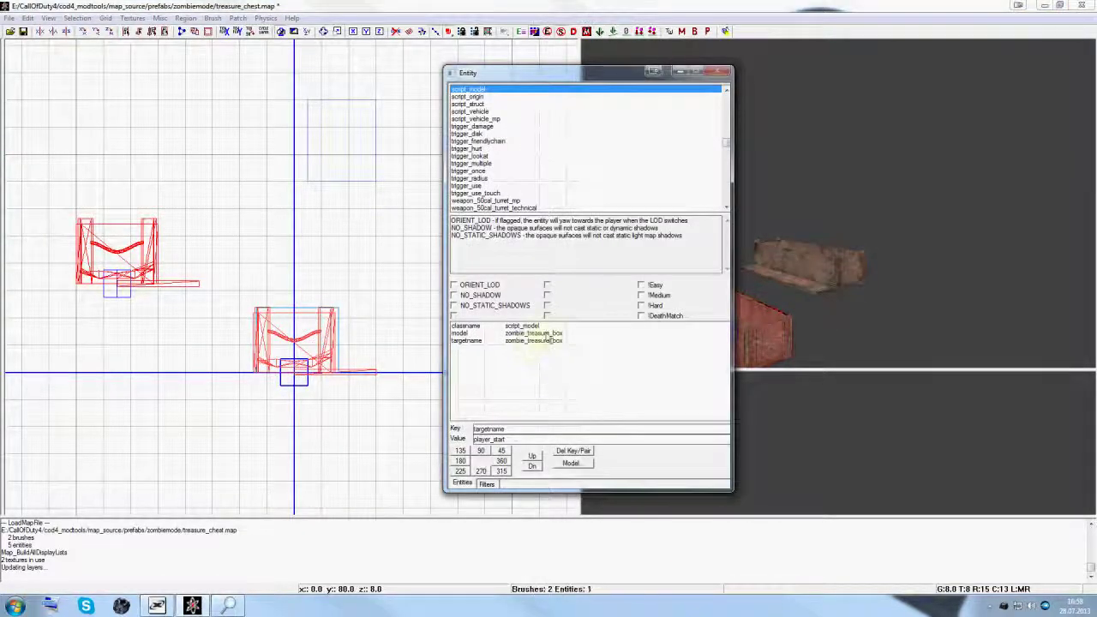
pyautogui.press('n')
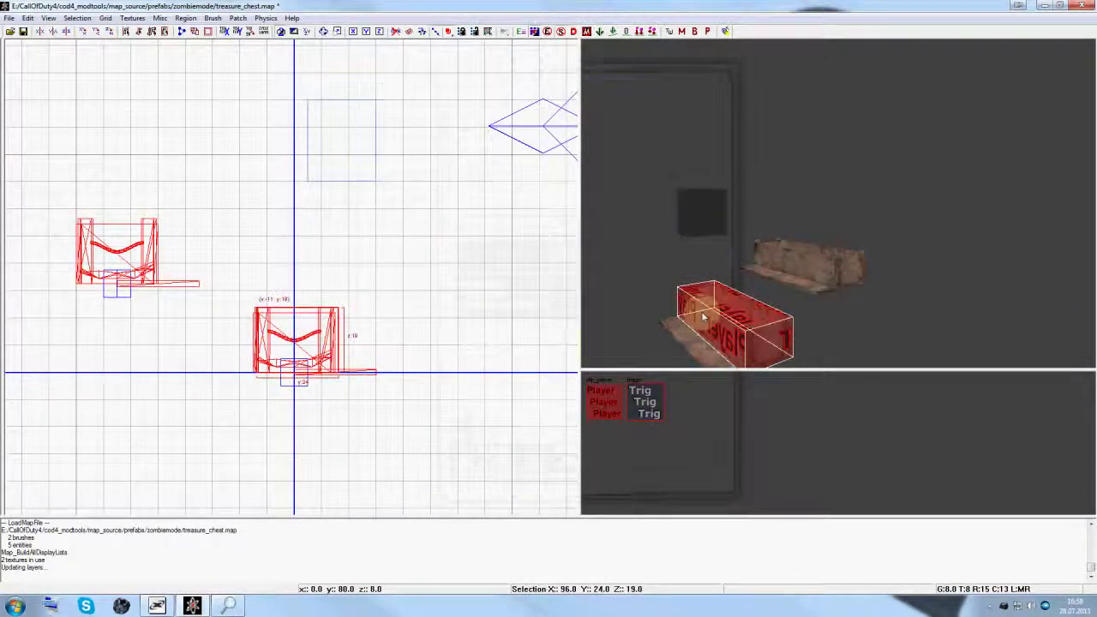
# - Check the entity properties of the player clip brush around the lower chest, and deselect it
pyautogui.press('n')
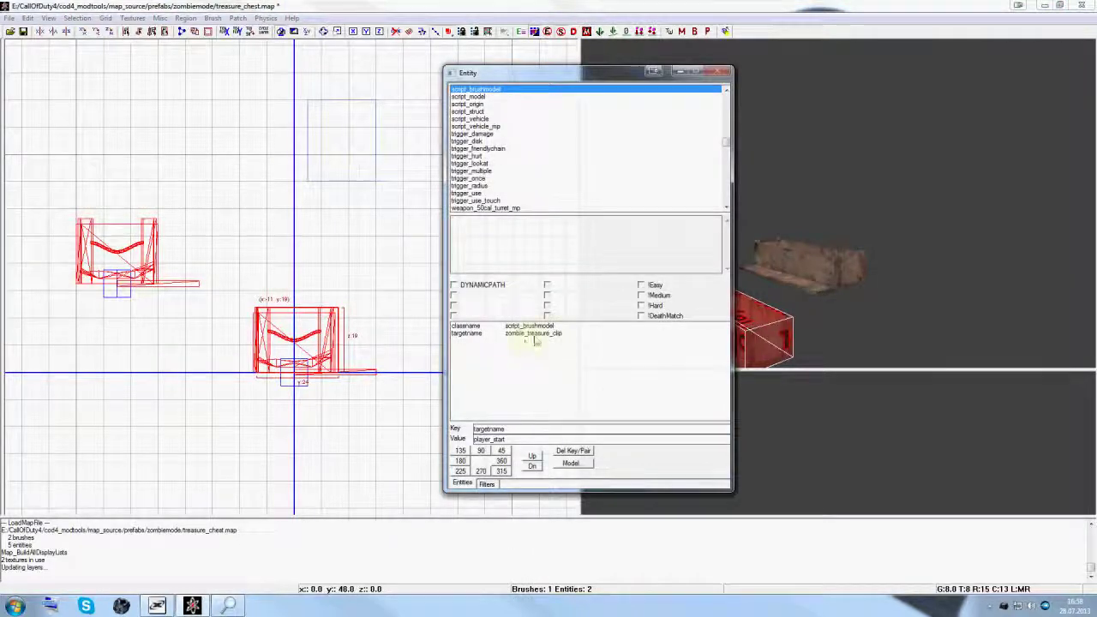
pyautogui.press('Escape')
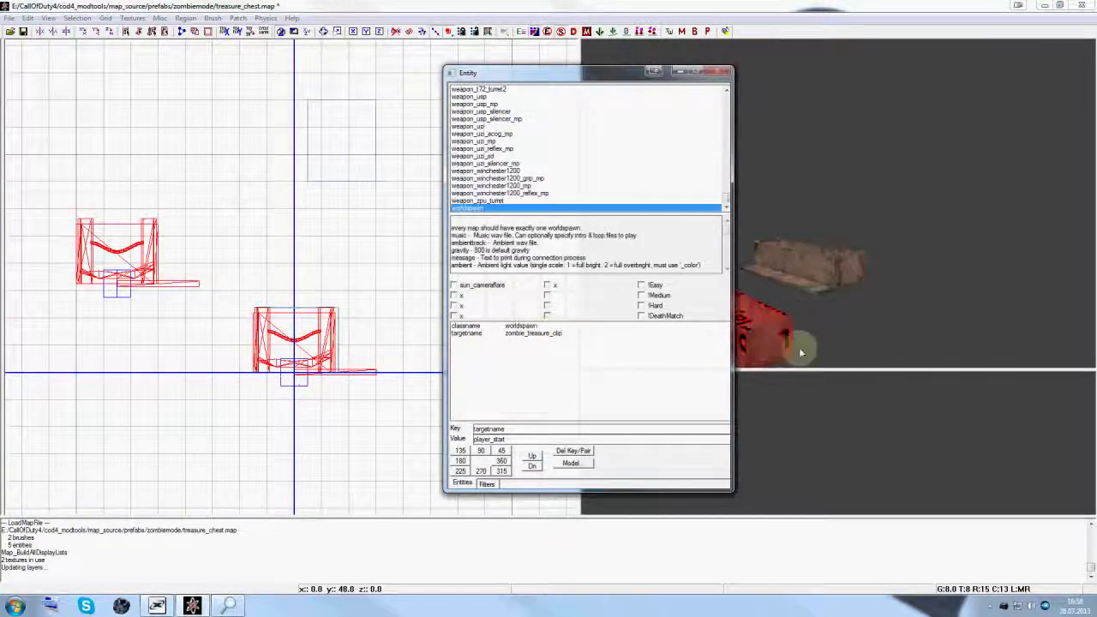
pyautogui.press('n')
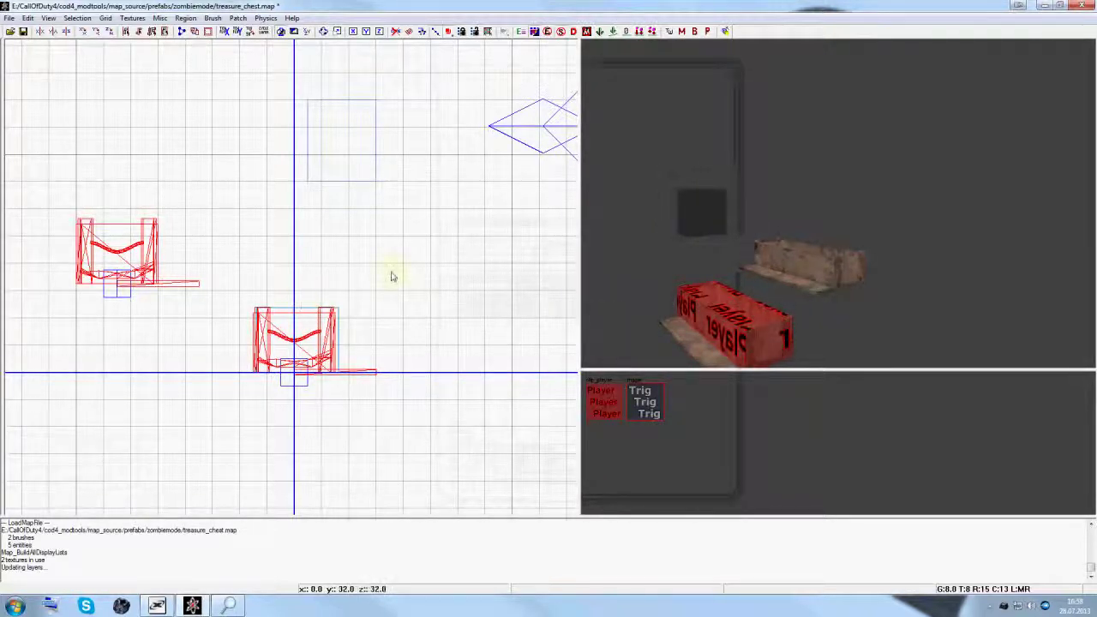
# - Open weapon_ak47.map from the zombiemode folder without saving the treasure chest changes
pyautogui.click(9, 18)
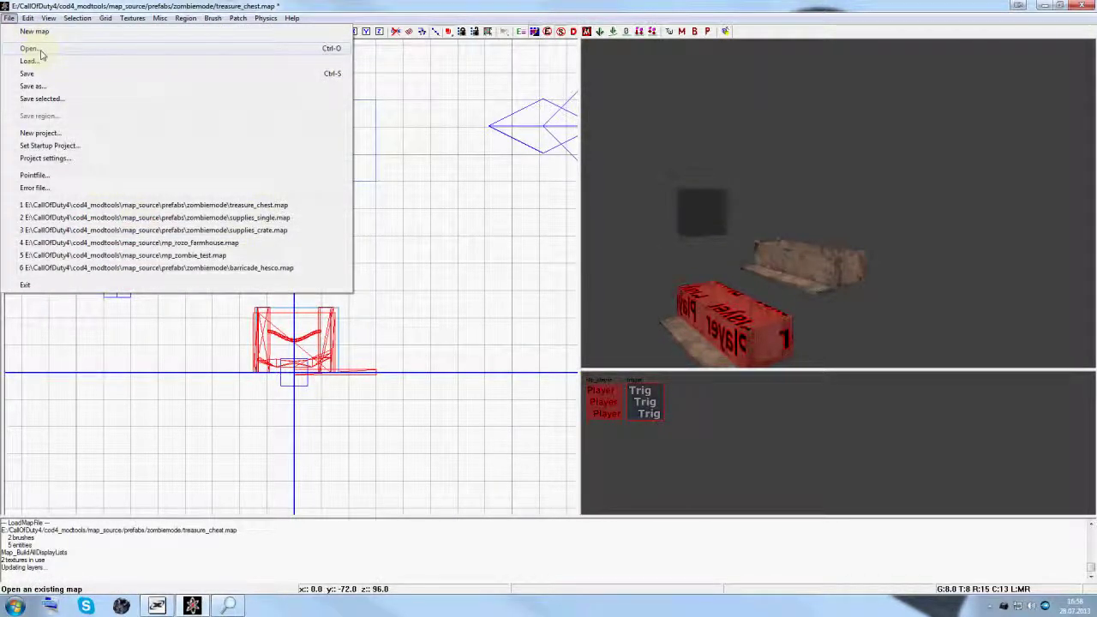
pyautogui.click(39, 52)
pyautogui.click(557, 328)
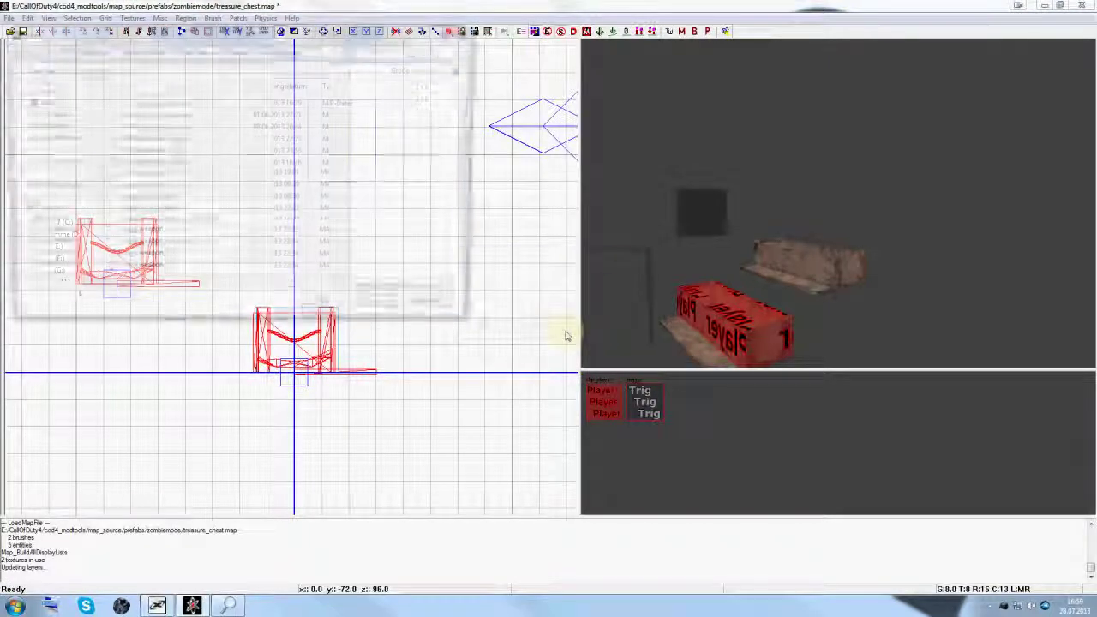
pyautogui.click(142, 234)
pyautogui.scroll(-3, 130, 243)
pyautogui.scroll(-2, 133, 244)
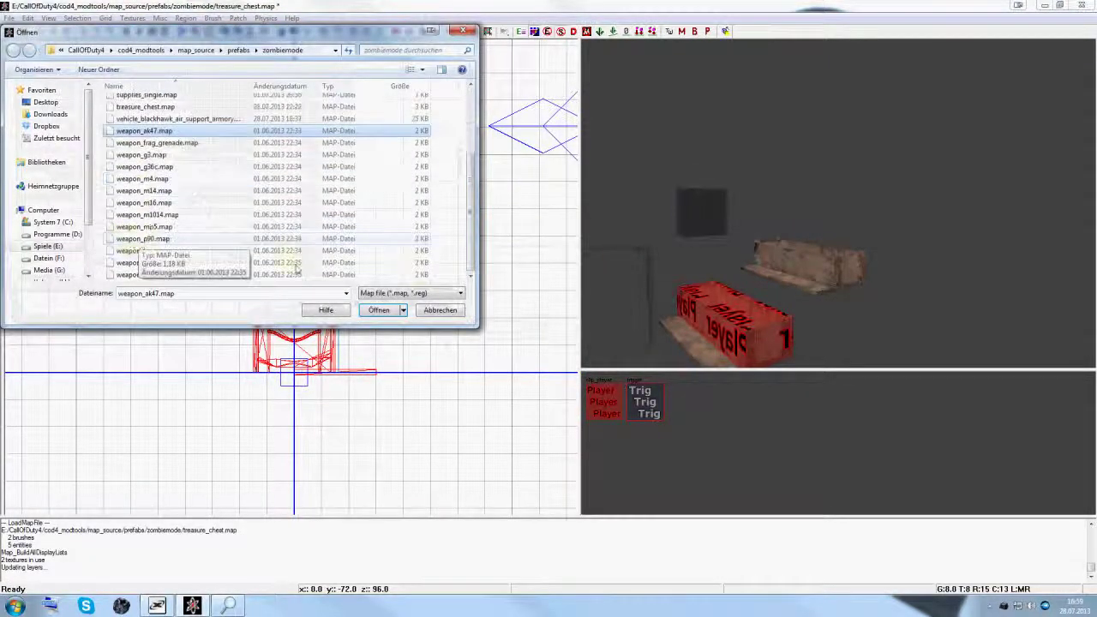
pyautogui.click(372, 315)
# - Move the trigger brush about 24 units sideways off the AK-47 model in the side view, and deselect it
pyautogui.moveTo(840, 220)
pyautogui.mouseDown(button='right')
pyautogui.moveTo(841, 236)
pyautogui.moveTo(840, 219)
pyautogui.mouseUp(button='right')
pyautogui.keyDown('shift'); pyautogui.click(845, 204); pyautogui.keyUp('shift')
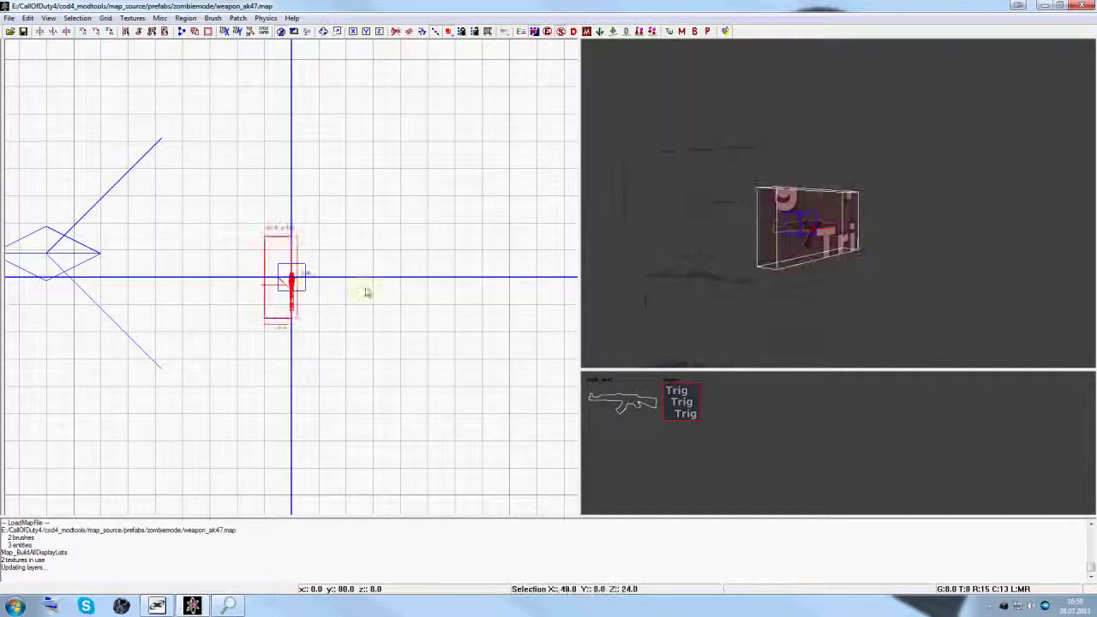
pyautogui.scroll(3, 203, 314)
pyautogui.moveTo(337, 294); pyautogui.dragTo(137, 294)
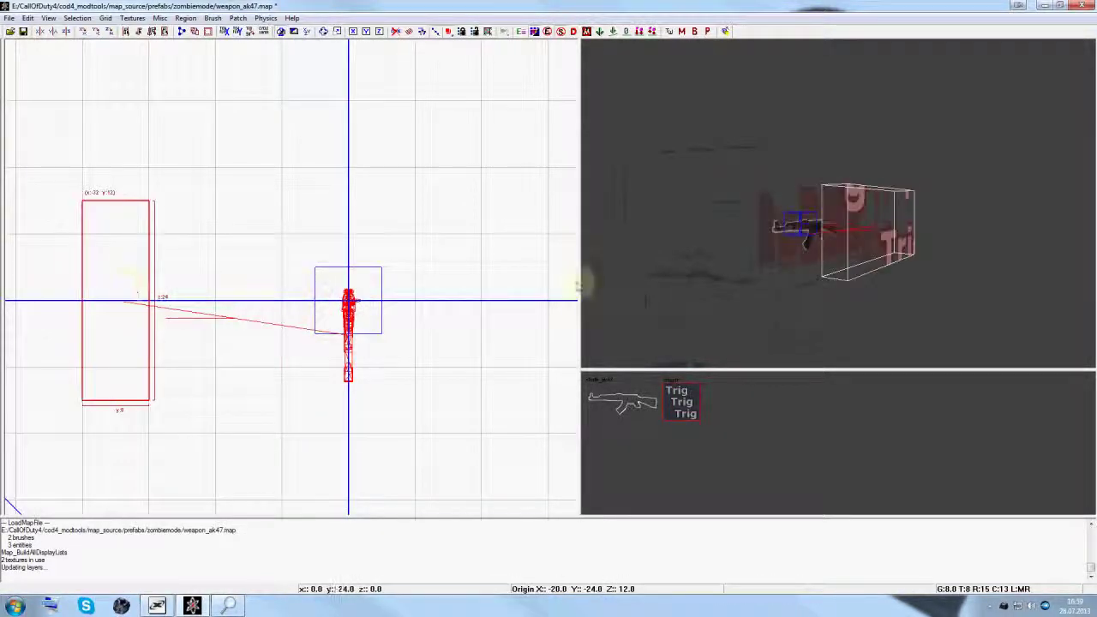
pyautogui.press('Escape')
# - Select the flat chalk outline patch beside the AK-47, check its entity properties, and deselect it
pyautogui.moveTo(730, 283); pyautogui.dragTo(732, 284, button='right')
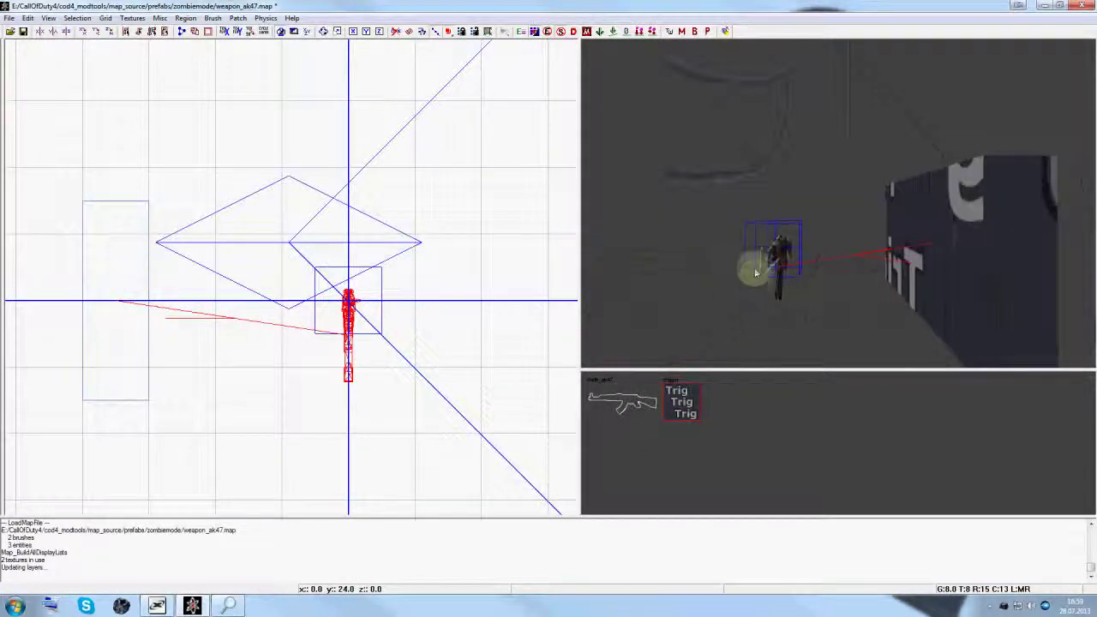
pyautogui.keyDown('shift'); pyautogui.click(761, 283); pyautogui.keyUp('shift')
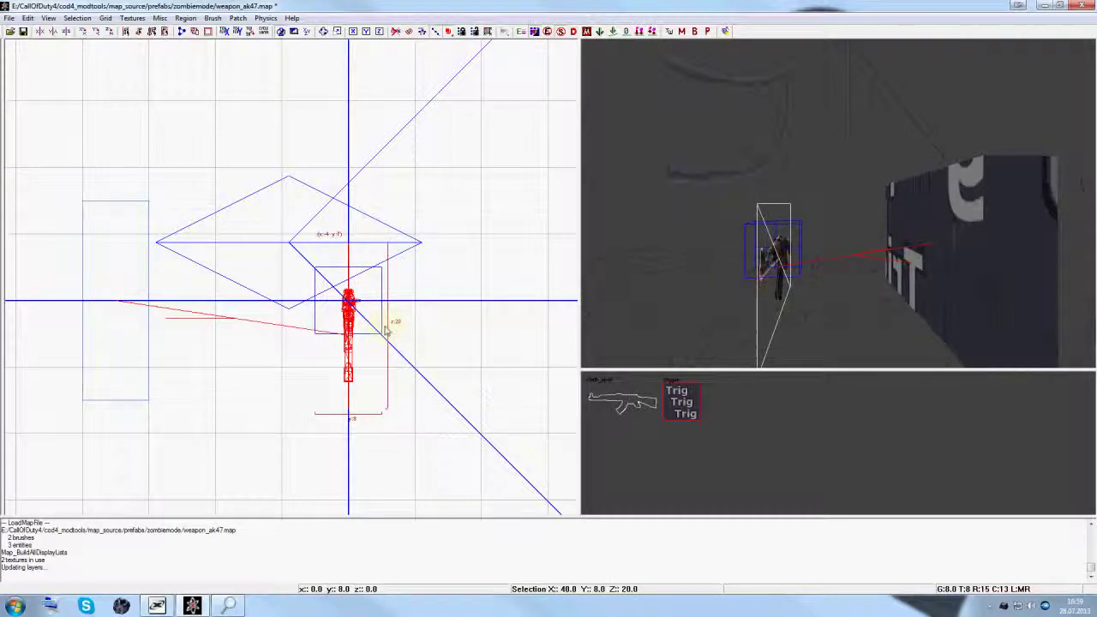
pyautogui.press('n')
pyautogui.press('Escape')
pyautogui.moveTo(820, 296); pyautogui.dragTo(820, 294, button='right')
pyautogui.press('Escape')
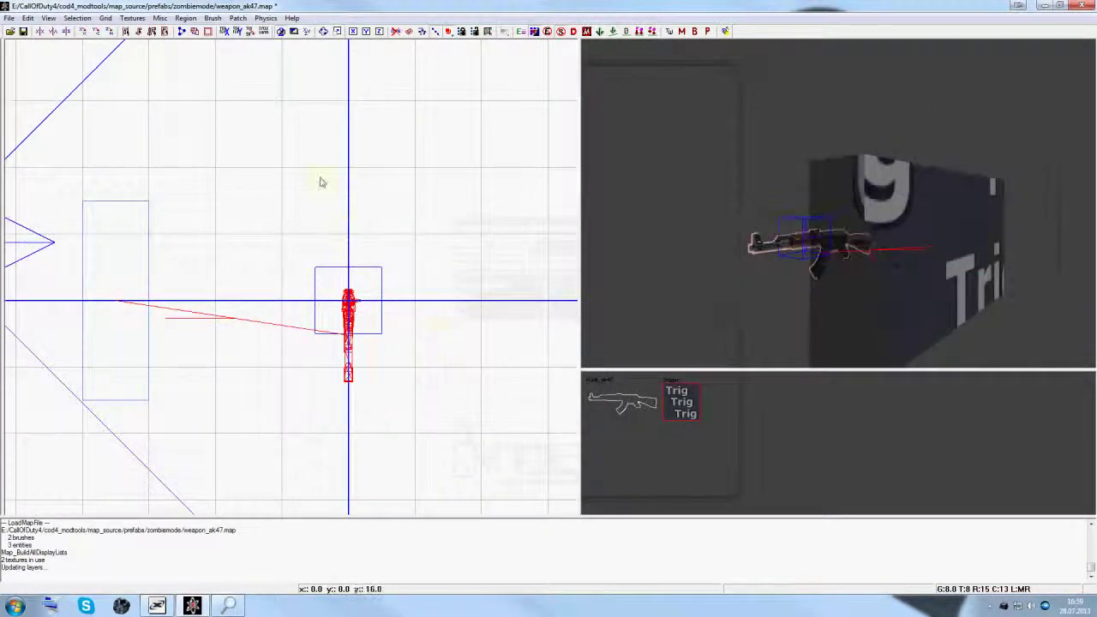
pyautogui.click(237, 18)
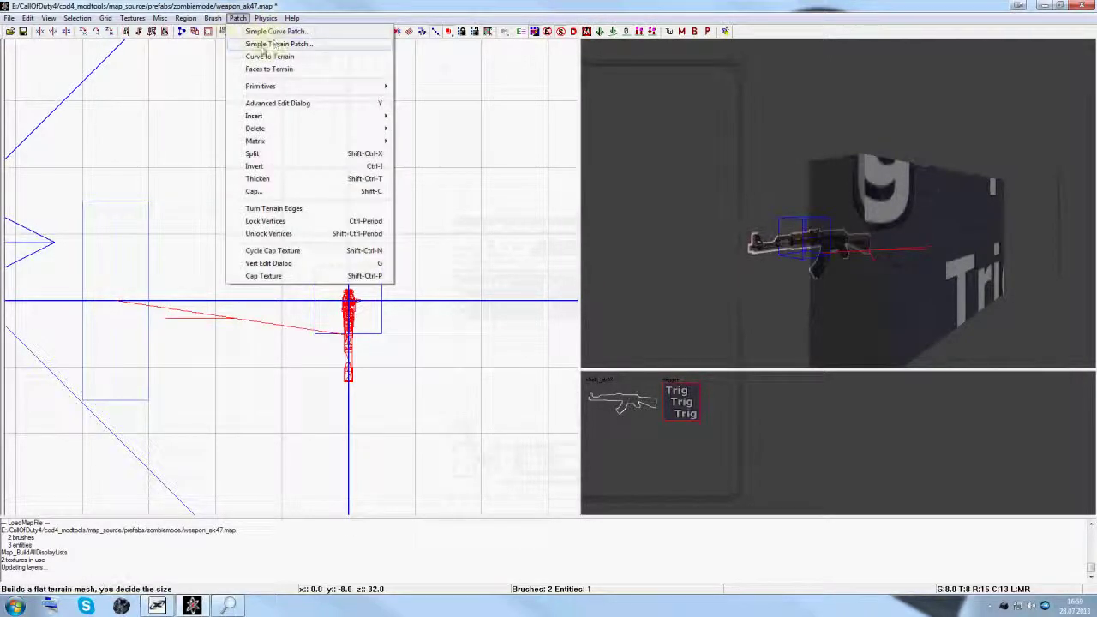
pyautogui.moveTo(699, 197); pyautogui.dragTo(690, 225, button='right')
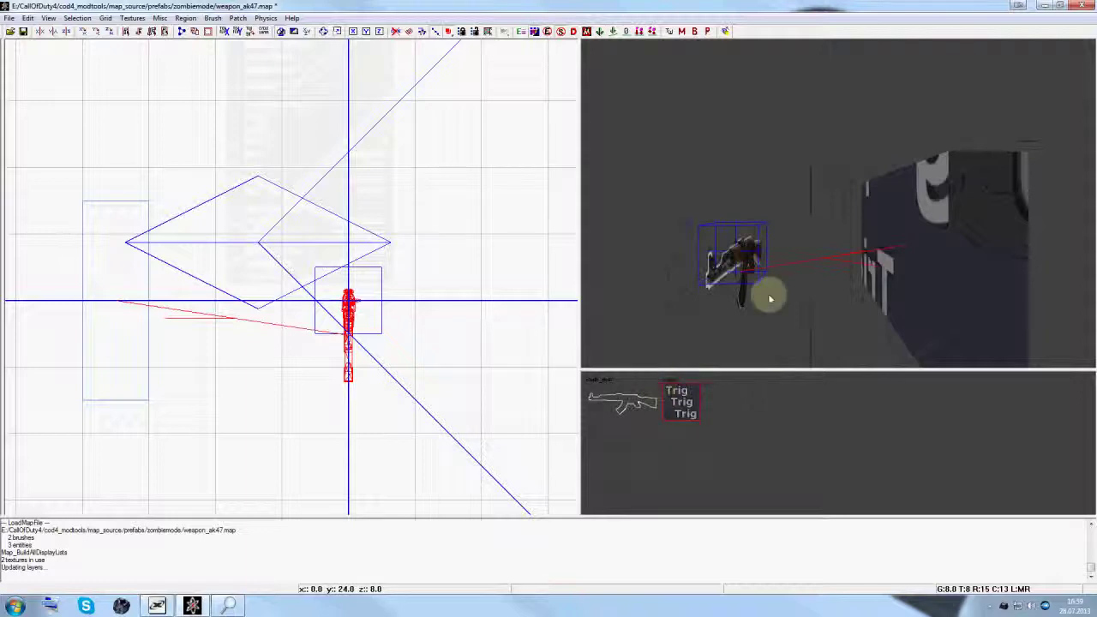
pyautogui.moveTo(769, 298)
pyautogui.mouseDown(button='right')
pyautogui.moveTo(720, 296)
pyautogui.moveTo(757, 313)
pyautogui.moveTo(763, 300)
pyautogui.mouseUp(button='right')
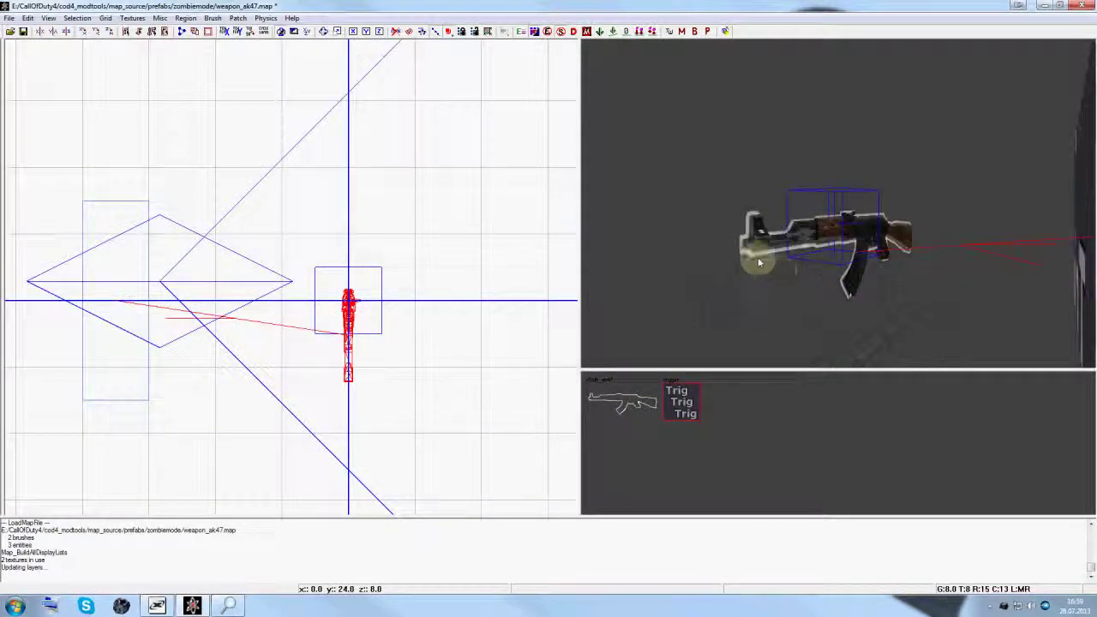
# - Select the chalk outline and the AK-47 model one after the other to tell them apart, and deselect them
pyautogui.keyDown('shift'); pyautogui.click(749, 256); pyautogui.keyUp('shift')
pyautogui.press('Escape')
pyautogui.keyDown('shift'); pyautogui.click(841, 234); pyautogui.keyUp('shift')
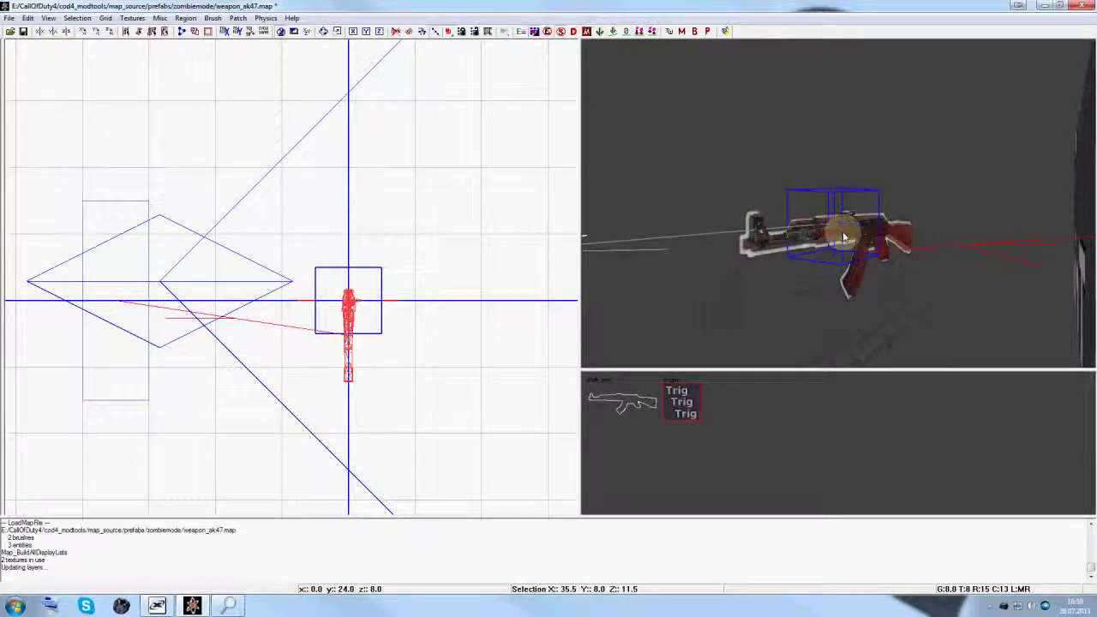
pyautogui.moveTo(945, 263)
pyautogui.mouseDown(button='right')
pyautogui.moveTo(938, 272)
pyautogui.moveTo(934, 256)
pyautogui.mouseUp(button='right')
pyautogui.press('Escape')
# - Select the weapon's use trigger and check its entity keys and its target link to the AK-47 model
pyautogui.keyDown('shift'); pyautogui.click(936, 249); pyautogui.keyUp('shift')
pyautogui.moveTo(264, 272); pyautogui.dragTo(279, 269, button='right')
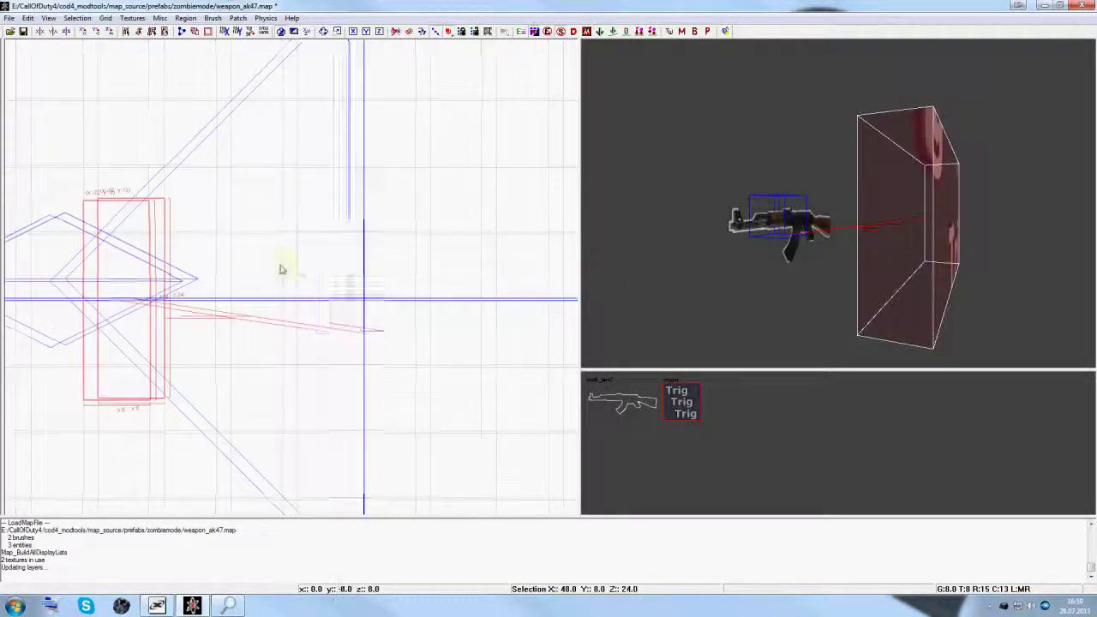
pyautogui.press('n')
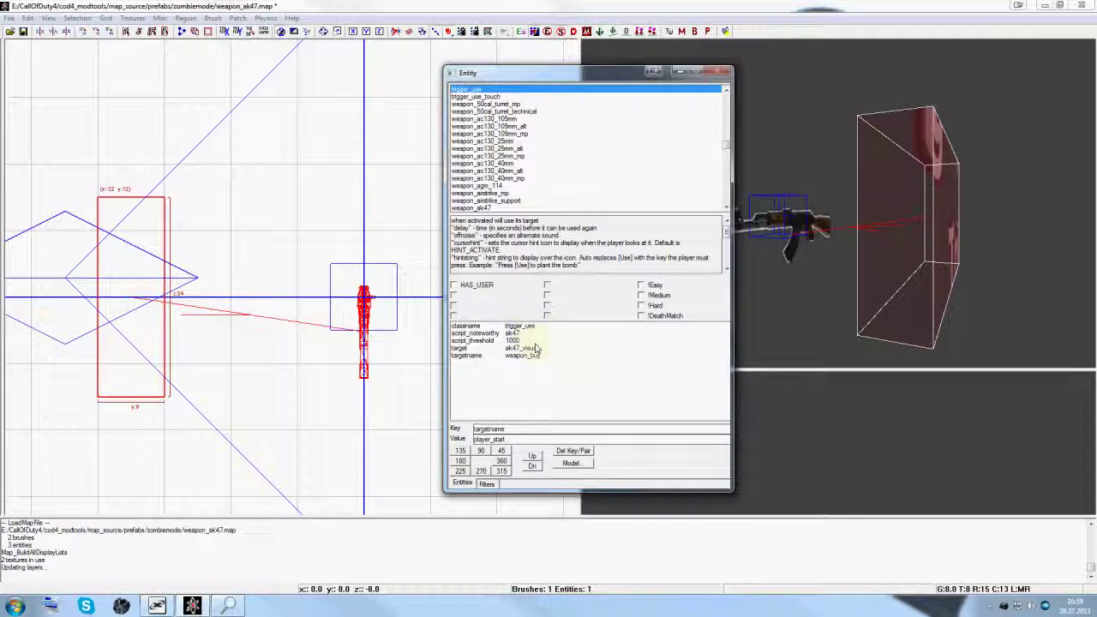
# - Check the use trigger's script_noteworthy, script_threshold and target keys, and close the leftover file search window
pyautogui.click(492, 334)
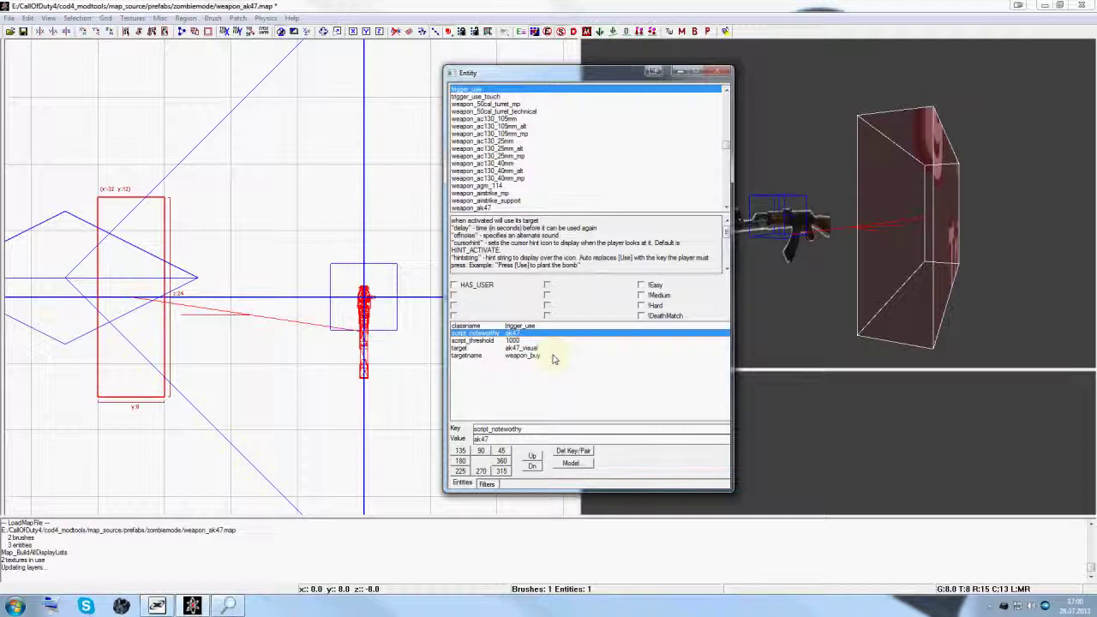
pyautogui.click(227, 605)
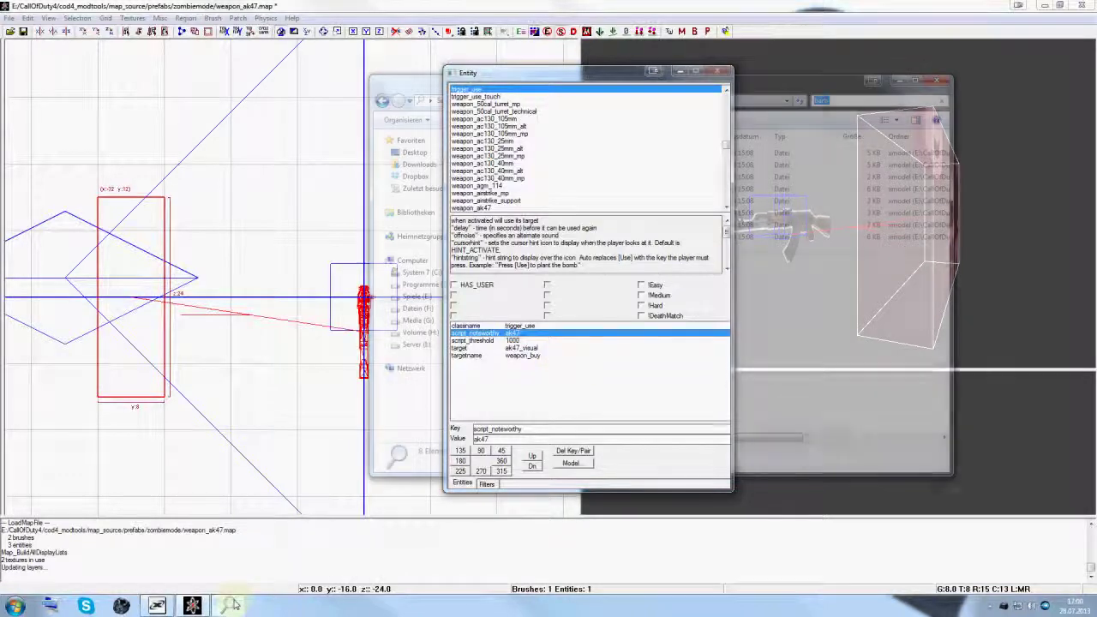
pyautogui.moveTo(814, 88); pyautogui.dragTo(789, 105)
pyautogui.click(914, 96)
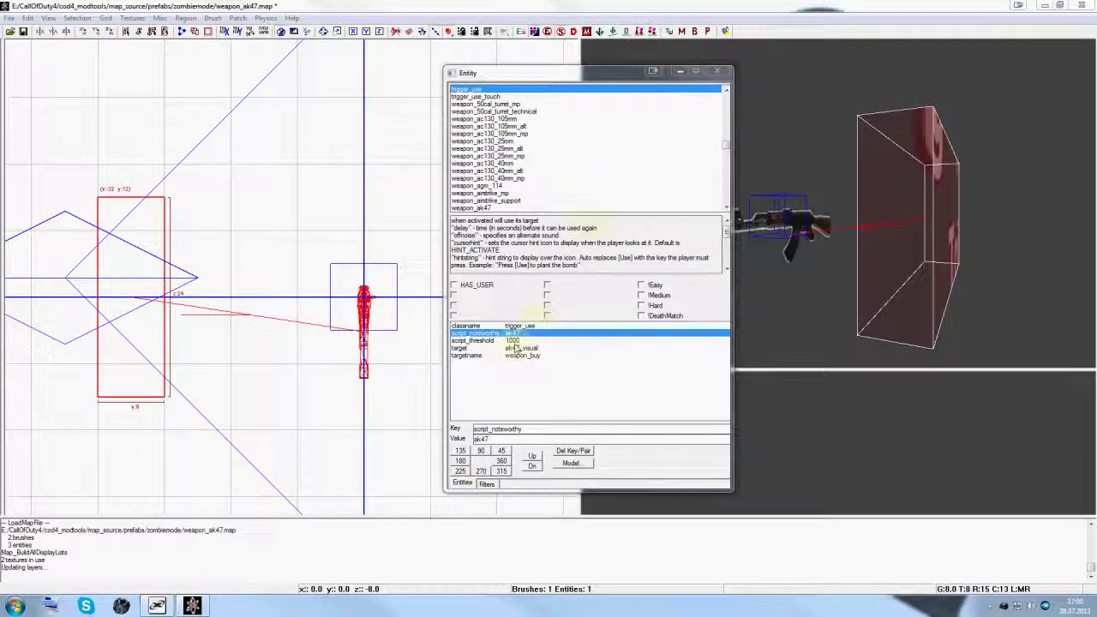
pyautogui.click(507, 341)
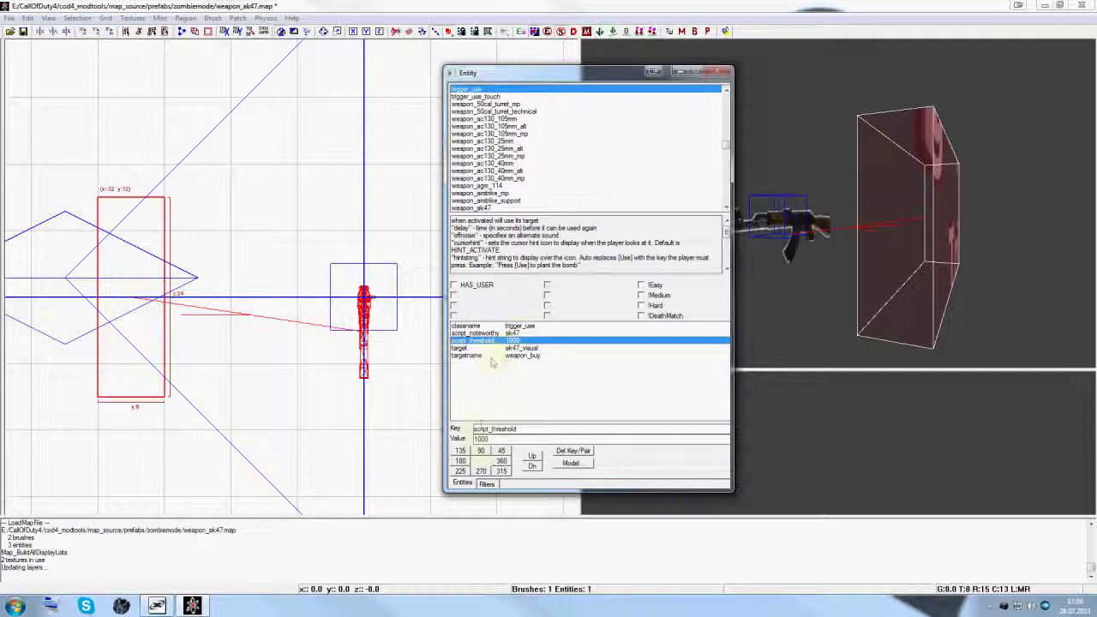
pyautogui.click(507, 348)
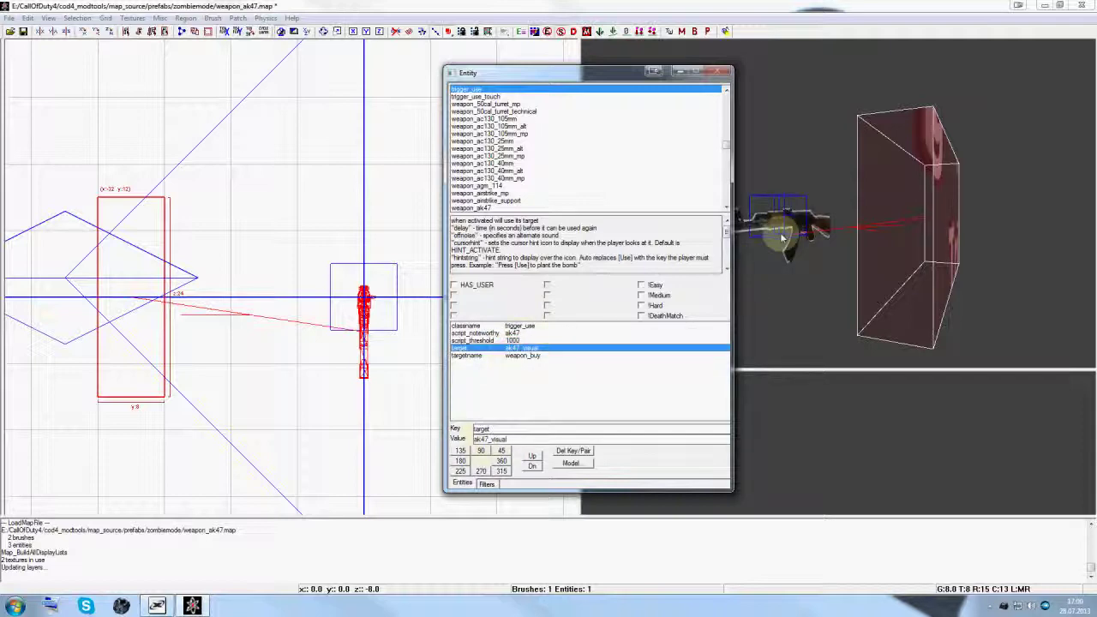
# - Select the use trigger and the AK-47 model in turn to compare their entity keys and target link, and deselect them
pyautogui.moveTo(789, 237); pyautogui.dragTo(789, 239, button='right')
pyautogui.press('Escape')
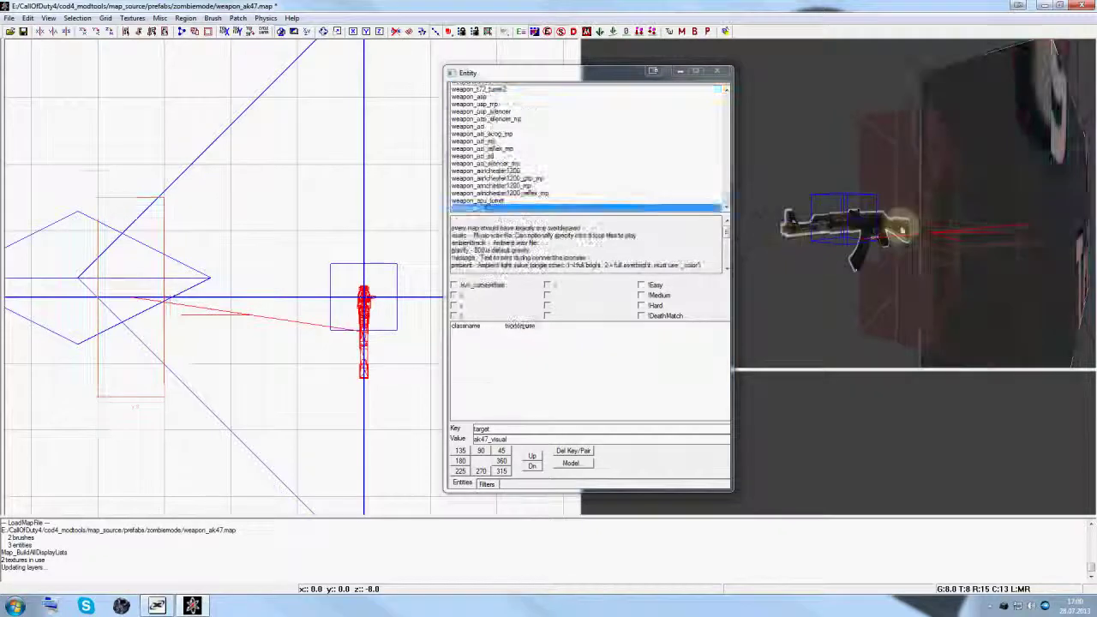
pyautogui.keyDown('shift'); pyautogui.click(978, 253); pyautogui.keyUp('shift')
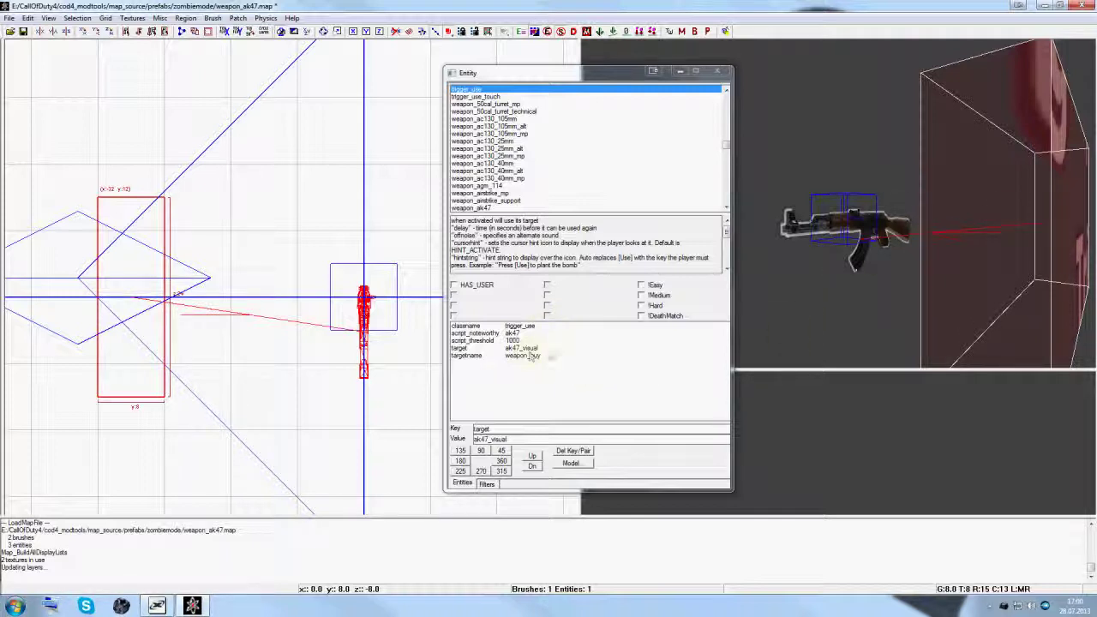
pyautogui.scroll(-2, 862, 224)
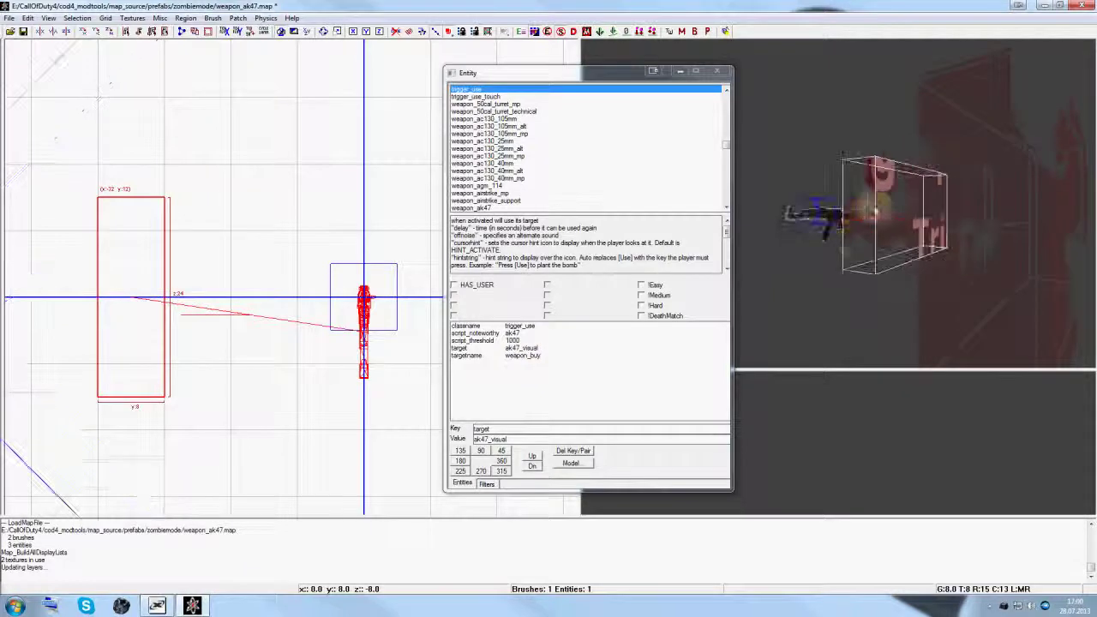
pyautogui.moveTo(826, 255); pyautogui.dragTo(826, 255, button='right')
pyautogui.press('Escape')
pyautogui.keyDown('shift'); pyautogui.click(814, 226); pyautogui.keyUp('shift')
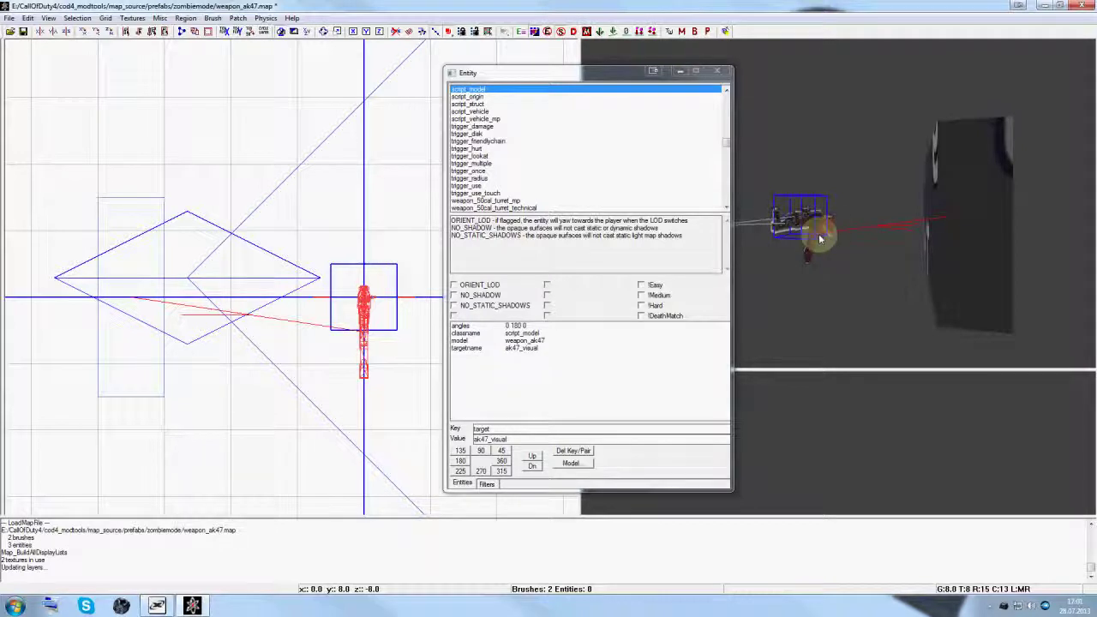
pyautogui.keyDown('shift'); pyautogui.click(972, 225); pyautogui.keyUp('shift')
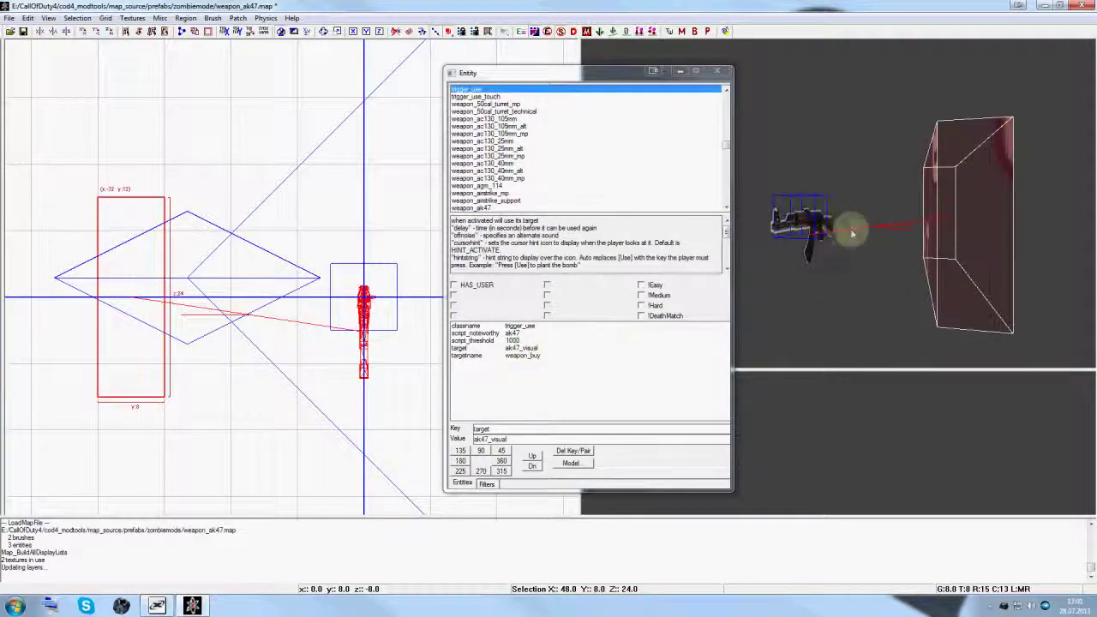
pyautogui.keyDown('shift'); pyautogui.click(800, 226); pyautogui.keyUp('shift')
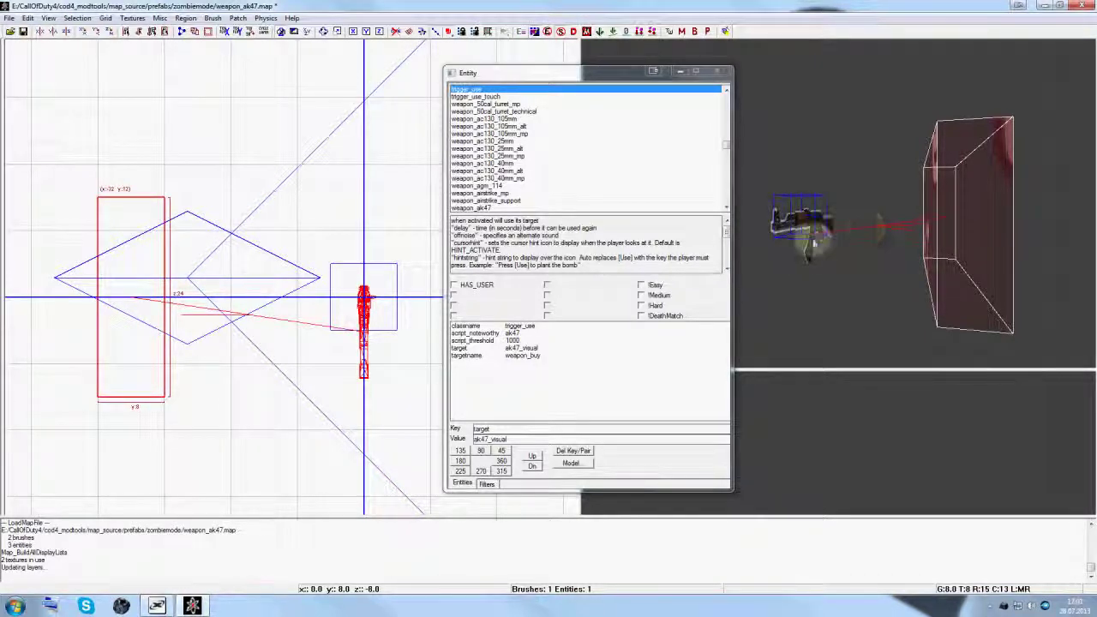
pyautogui.press('Escape')
pyautogui.moveTo(824, 228); pyautogui.dragTo(824, 227, button='right')
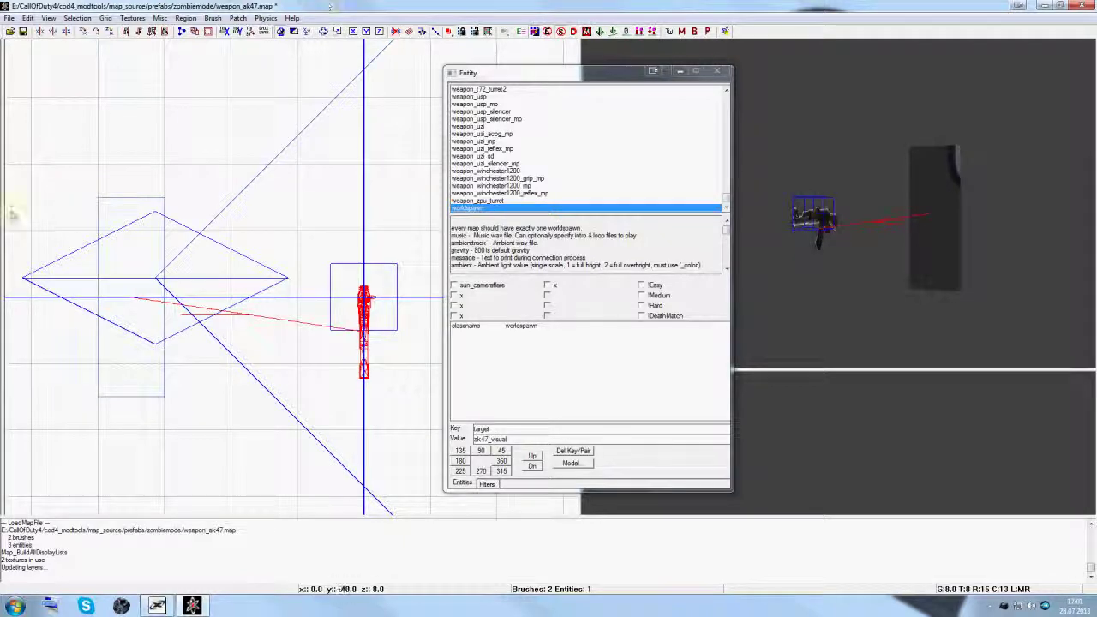
# - Examine how the AK-47 model, chalk outline and trigger brush overlap in the different 2D views
pyautogui.moveTo(381, 269); pyautogui.dragTo(369, 297, button='right')
pyautogui.hotkey('ctrl', 'Tab')
pyautogui.scroll(-6, 350, 243)
pyautogui.hotkey('ctrl', 'Tab')
pyautogui.scroll(4, 369, 297)
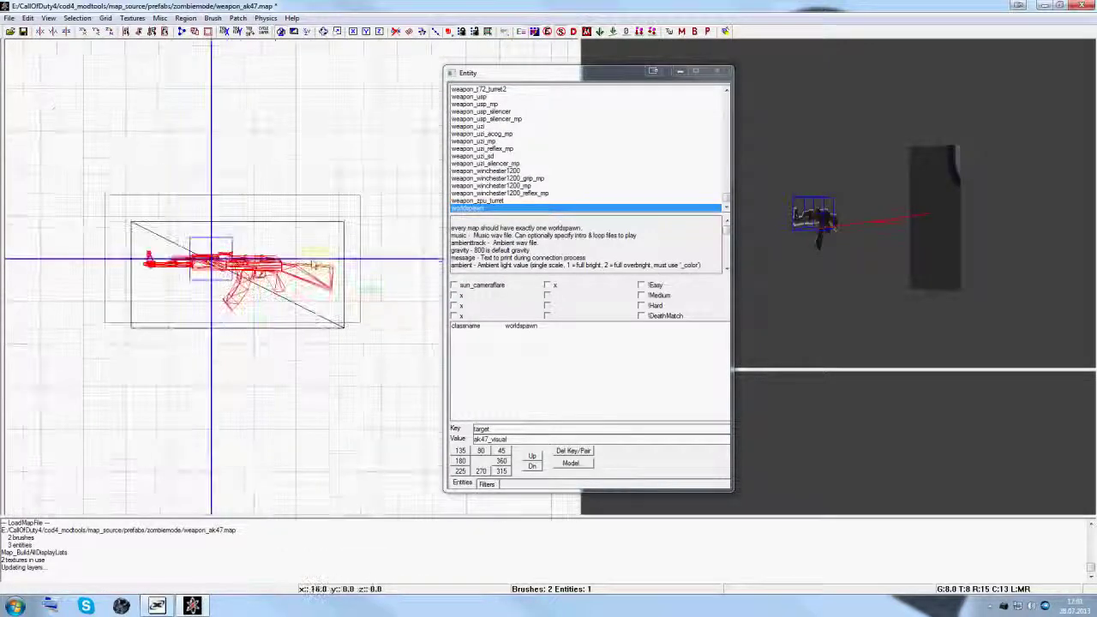
pyautogui.scroll(2, 316, 259)
pyautogui.moveTo(315, 259); pyautogui.dragTo(313, 258, button='right')
pyautogui.scroll(-2, 314, 261)
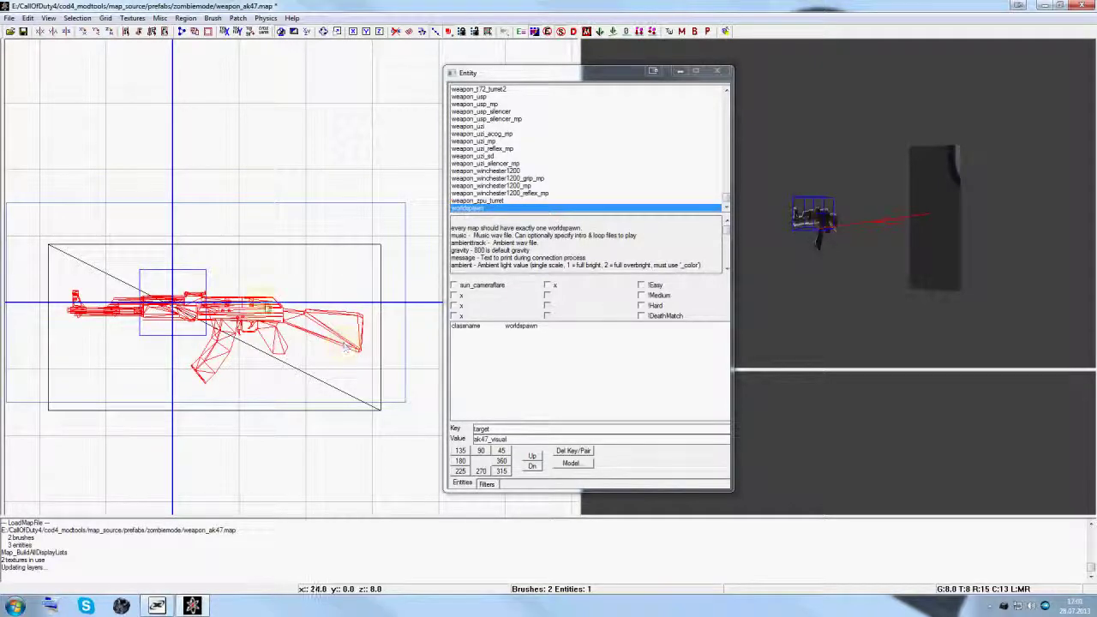
# - Close the entity properties, move the trigger brush 24 units back toward the AK-47 model in the side view, and deselect it
pyautogui.moveTo(538, 79); pyautogui.dragTo(509, 75)
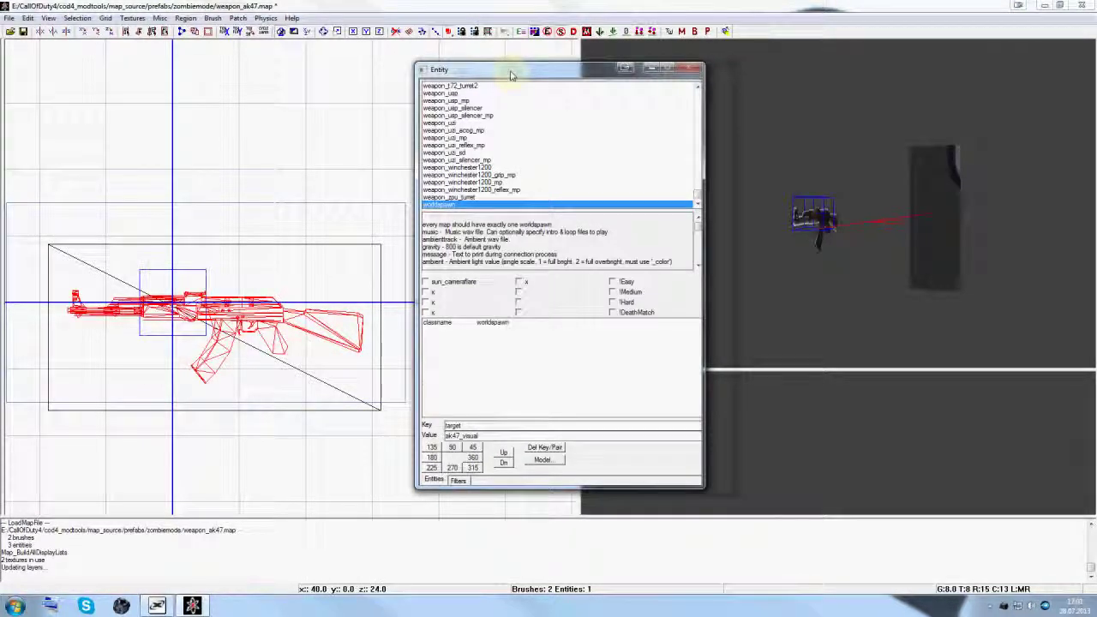
pyautogui.press('Escape')
pyautogui.keyDown('shift'); pyautogui.click(927, 209); pyautogui.keyUp('shift')
pyautogui.scroll(-5, 302, 257)
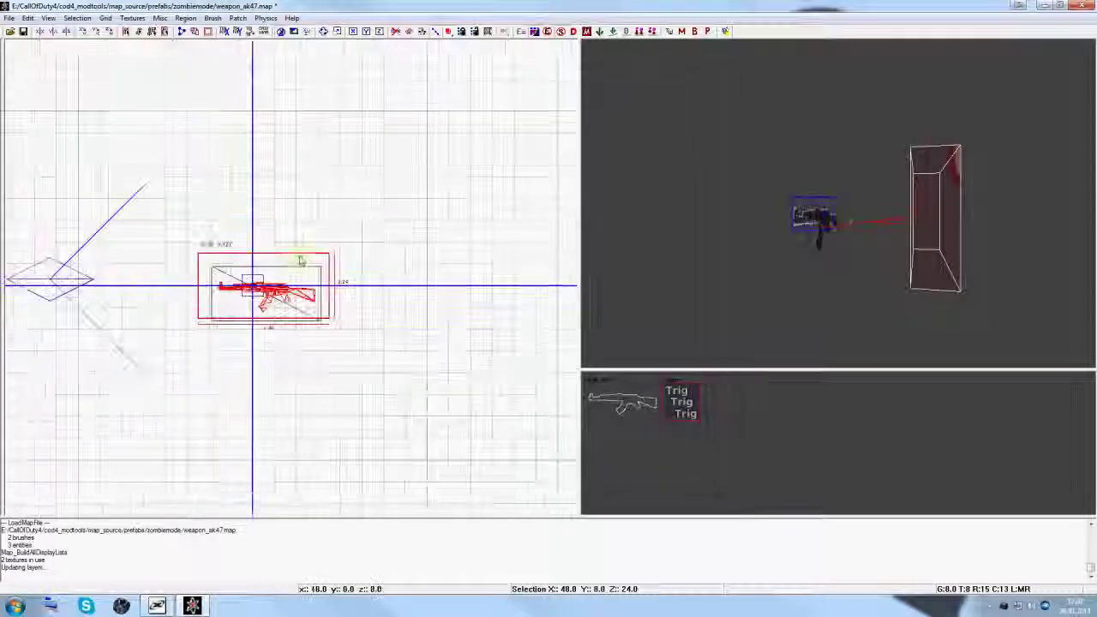
pyautogui.hotkey('ctrl', 'Tab')
pyautogui.moveTo(296, 282); pyautogui.dragTo(362, 285)
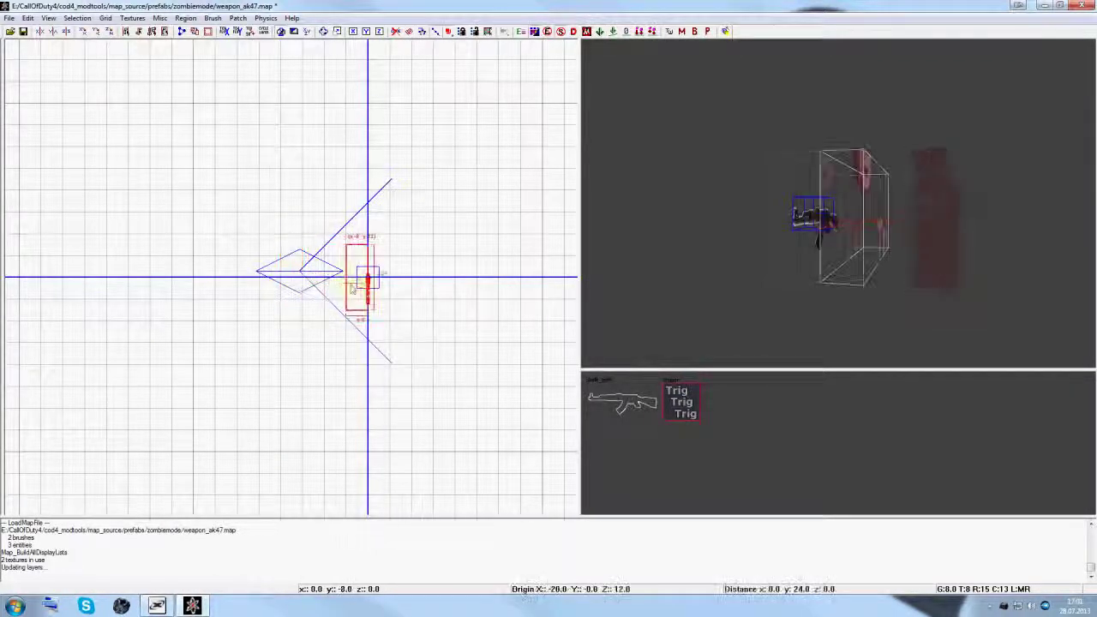
pyautogui.press('Escape')
pyautogui.scroll(-2, 735, 248)
pyautogui.scroll(4, 736, 249)
pyautogui.scroll(-5, 735, 247)
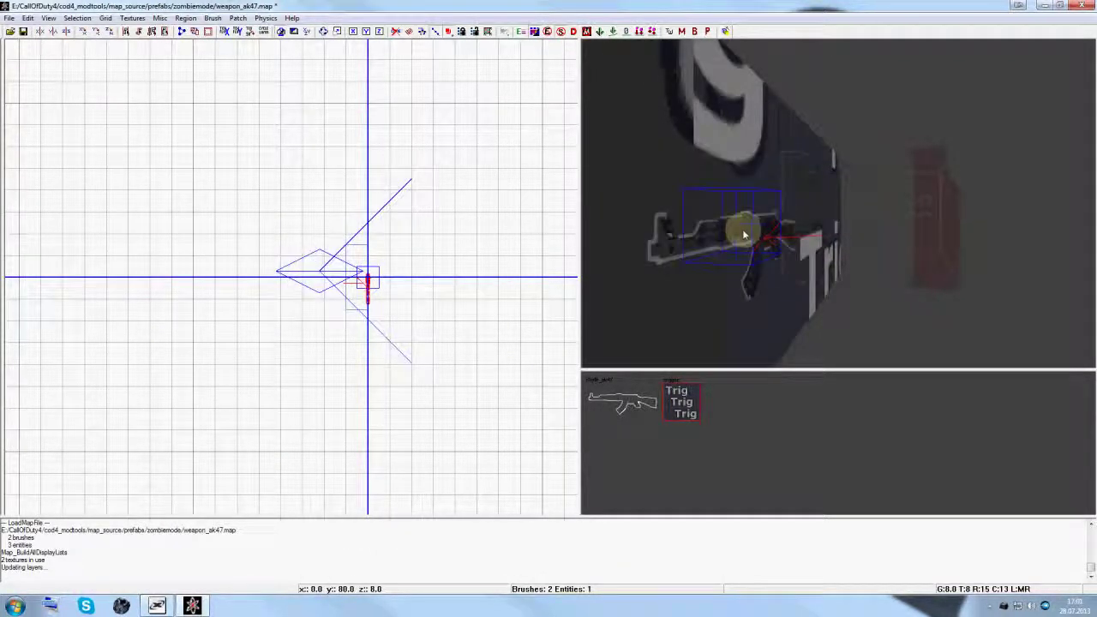
# - Open the weapon_frag_grenade.map prefab without saving the changes to the AK-47 prefab
pyautogui.click(9, 18)
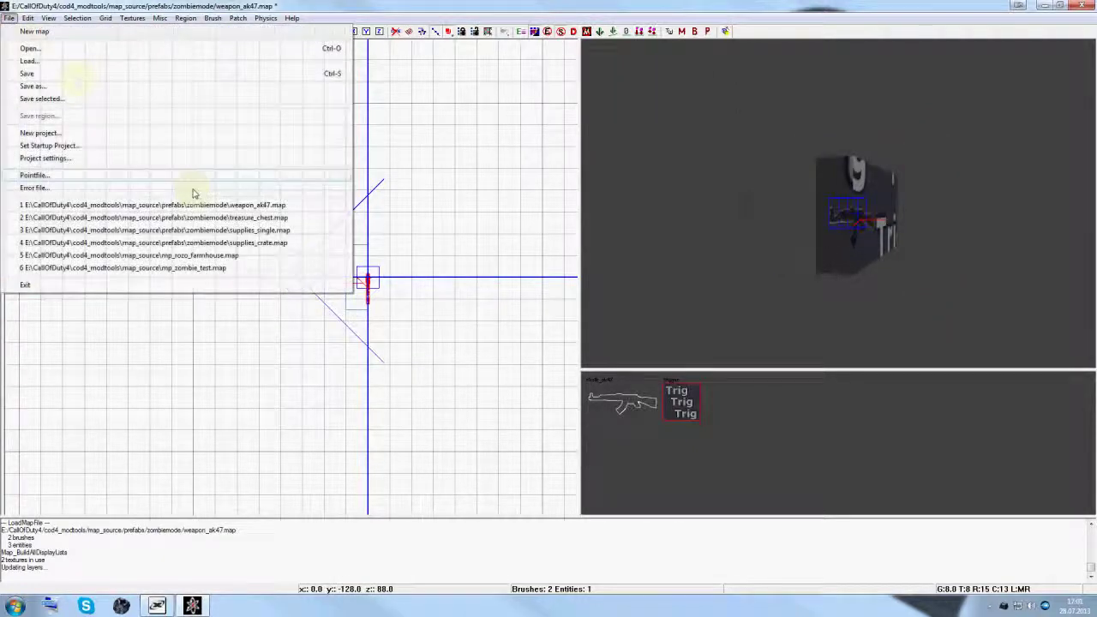
pyautogui.click(42, 59)
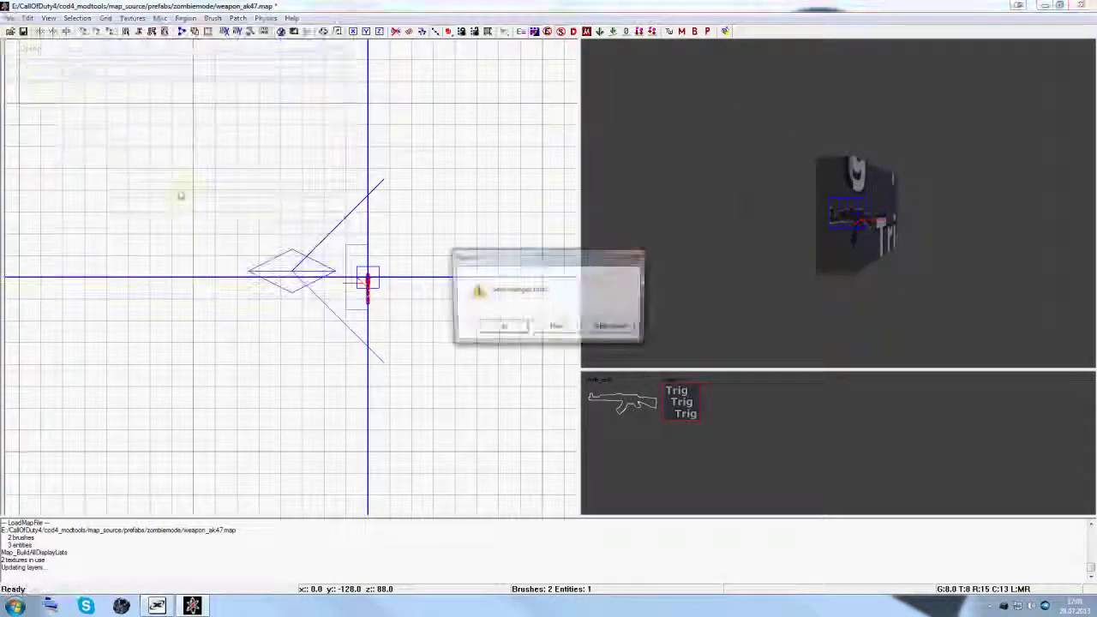
pyautogui.click(552, 323)
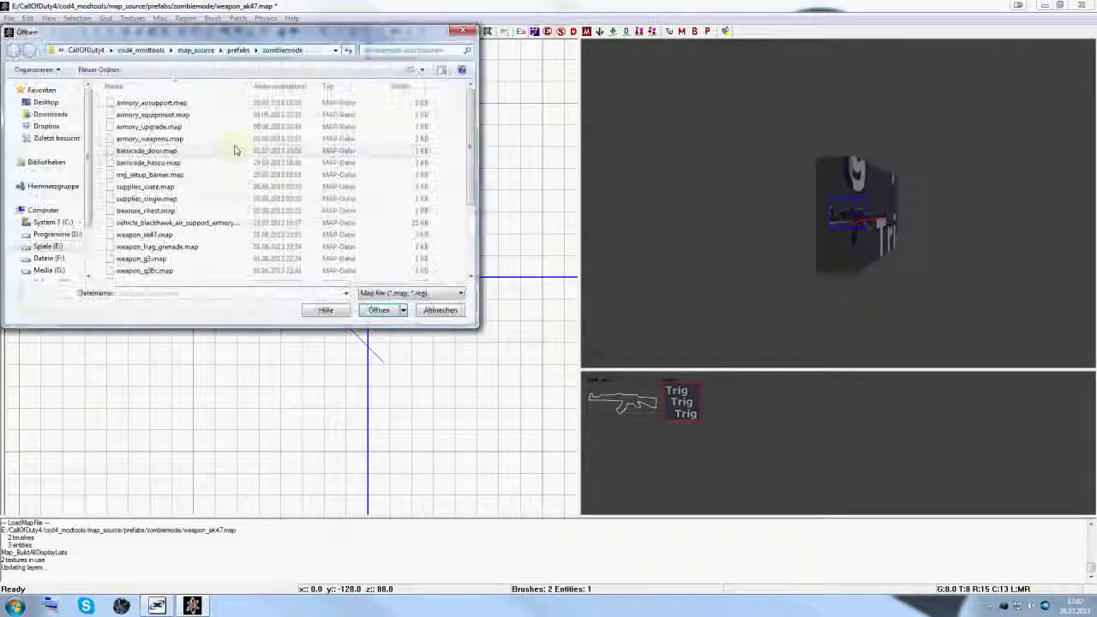
pyautogui.scroll(-5, 235, 163)
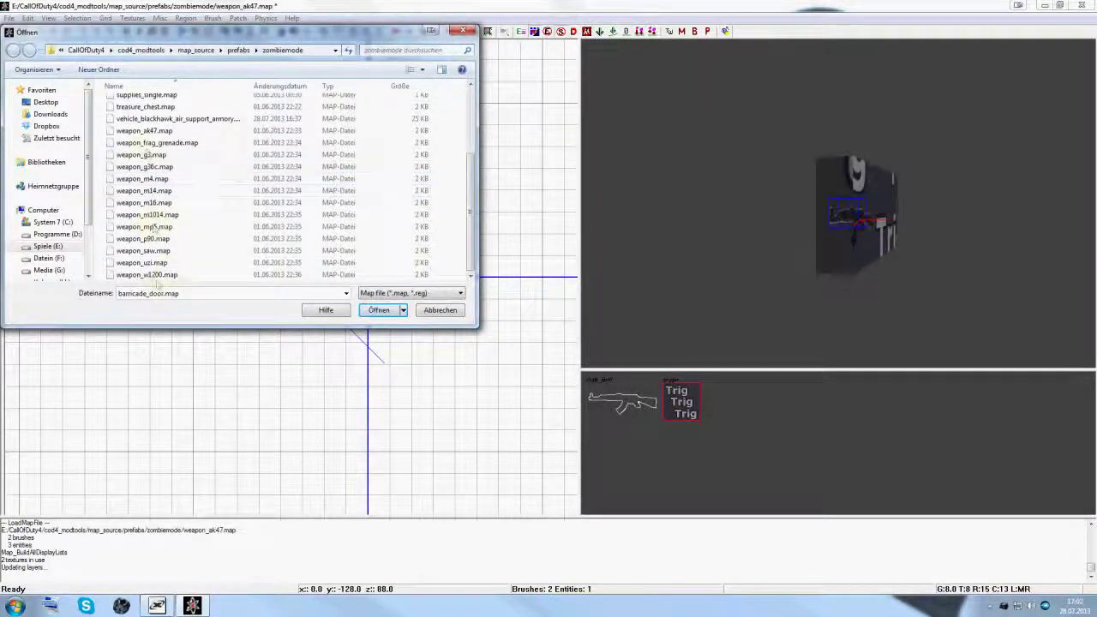
pyautogui.click(158, 142)
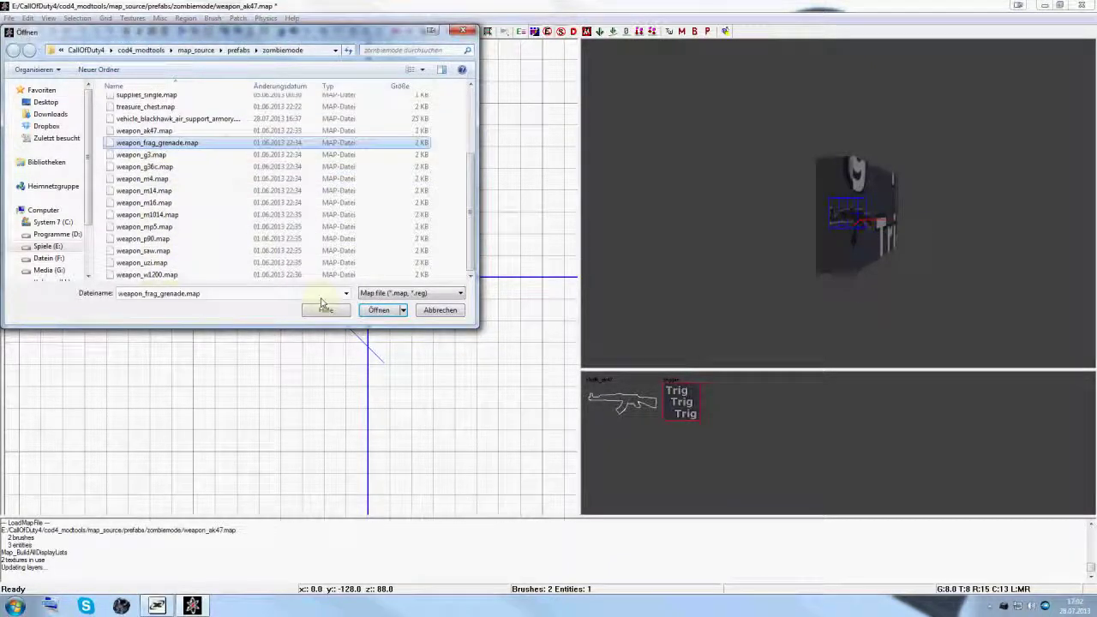
pyautogui.click(377, 310)
# - Inspect the grenade model, its chalk outline and the surrounding trigger in the frag grenade prefab
pyautogui.moveTo(786, 260); pyautogui.dragTo(733, 180, button='right')
pyautogui.scroll(4, 786, 260)
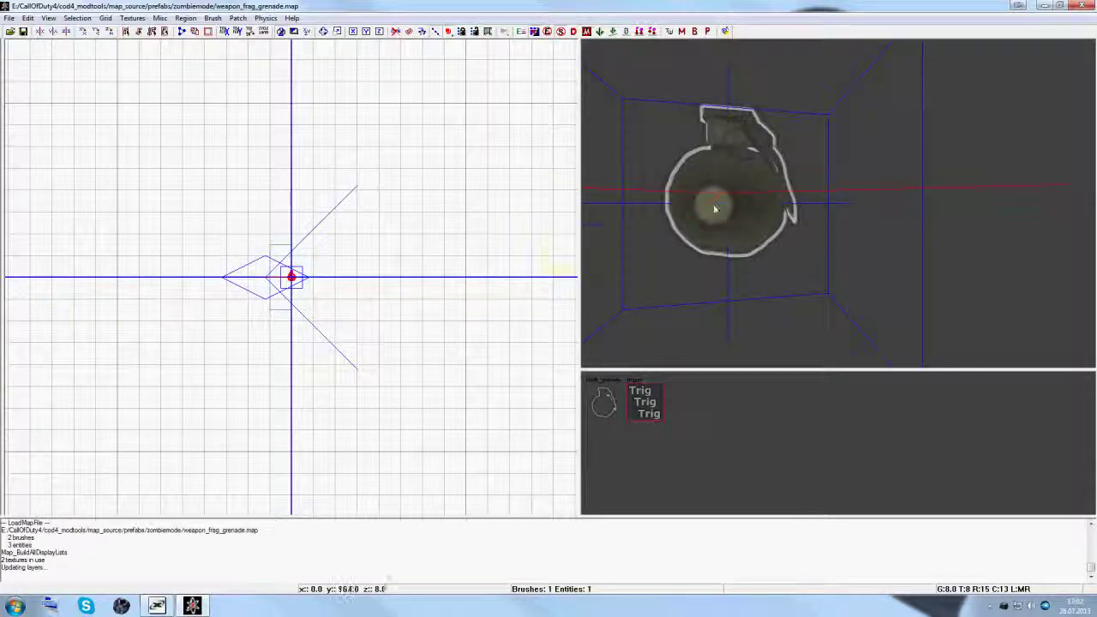
pyautogui.scroll(-3, 715, 206)
pyautogui.scroll(-2, 758, 229)
pyautogui.scroll(2, 758, 230)
pyautogui.moveTo(758, 232); pyautogui.dragTo(759, 232, button='right')
pyautogui.moveTo(403, 251); pyautogui.dragTo(398, 262, button='right')
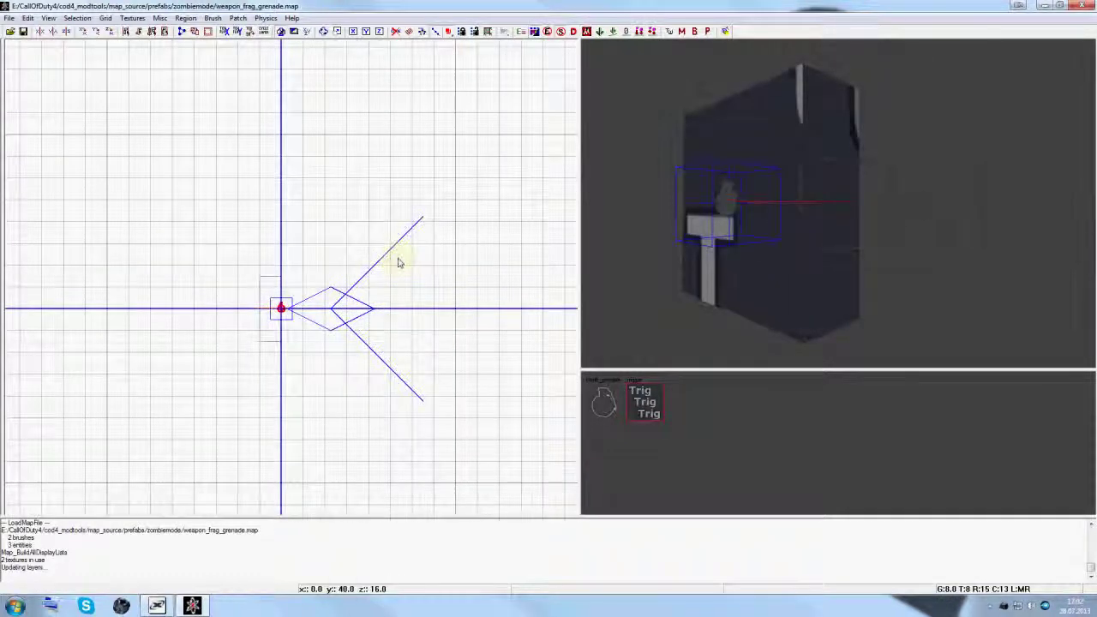
# - Open mp_zmb_survcamp.map from the map_source folder and dismiss the extra file-opening dialog
pyautogui.click(8, 18)
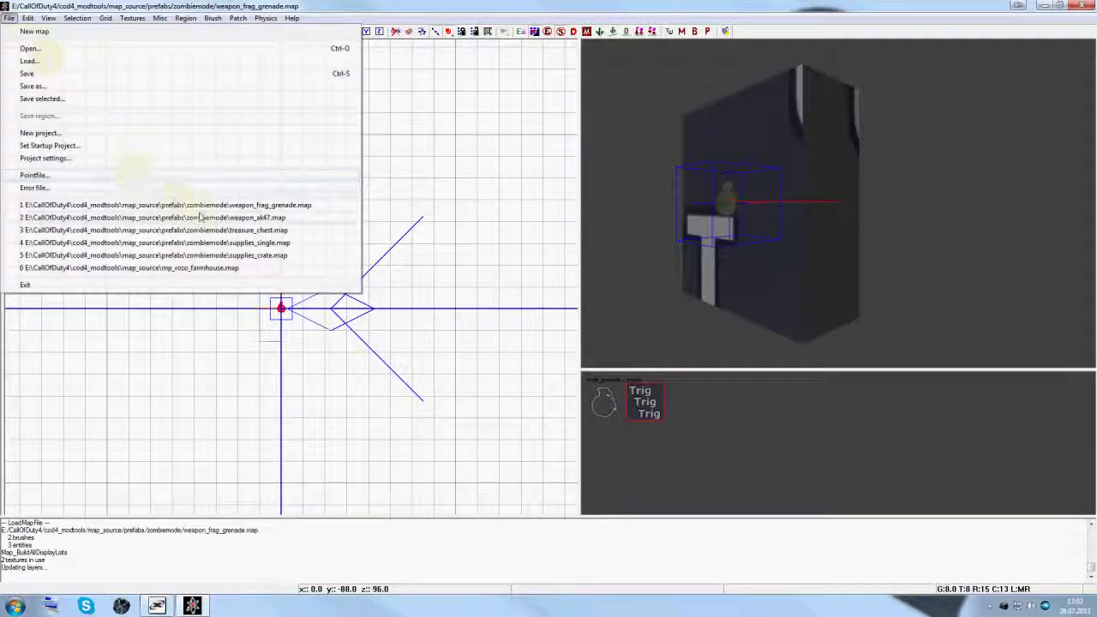
pyautogui.click(40, 51)
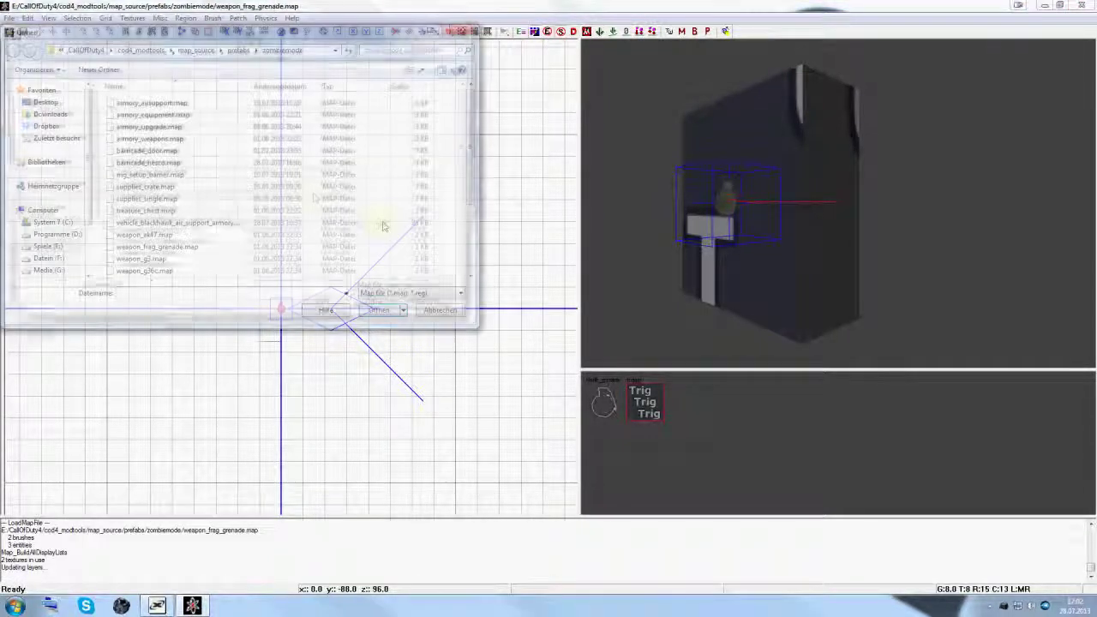
pyautogui.moveTo(470, 130); pyautogui.dragTo(461, 94)
pyautogui.click(238, 50)
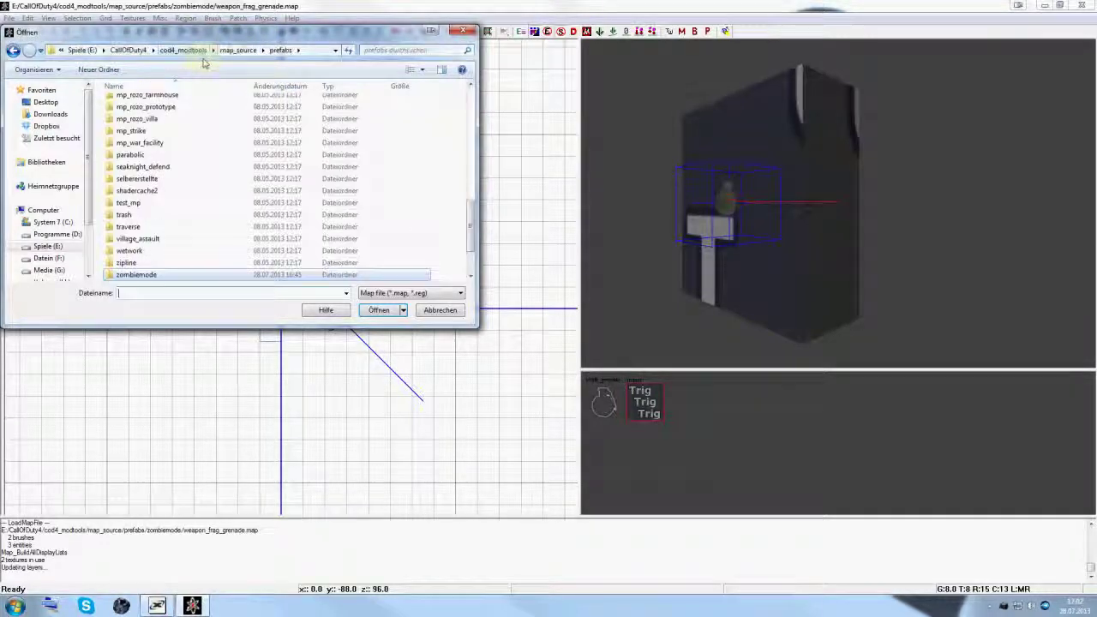
pyautogui.click(227, 51)
pyautogui.click(137, 210)
pyautogui.scroll(-10, 157, 214)
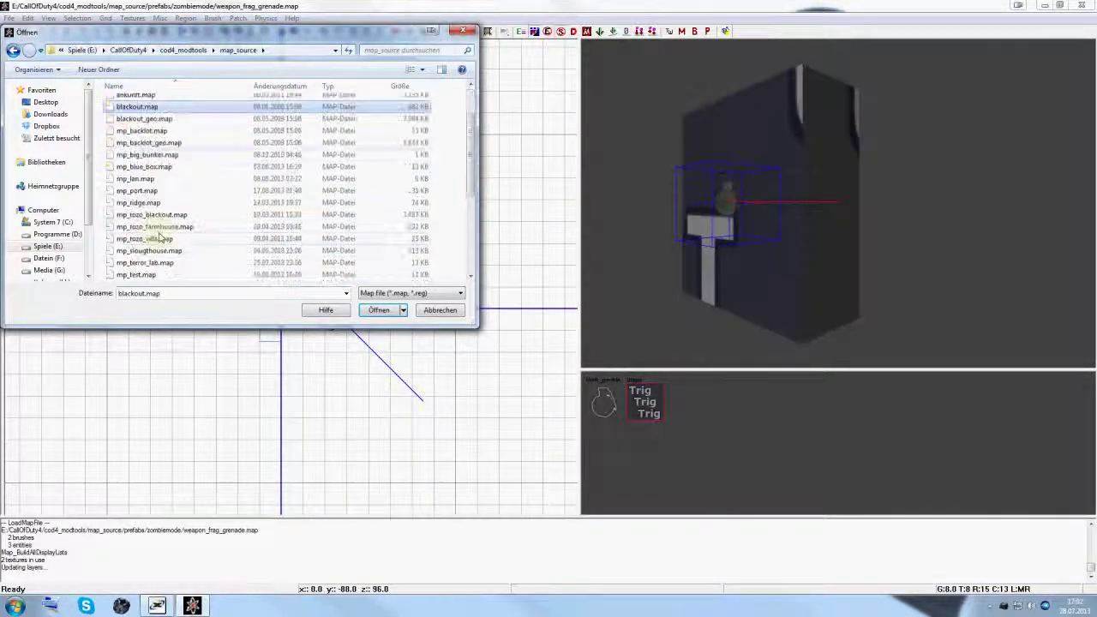
pyautogui.doubleClick(154, 237)
pyautogui.click(11, 32)
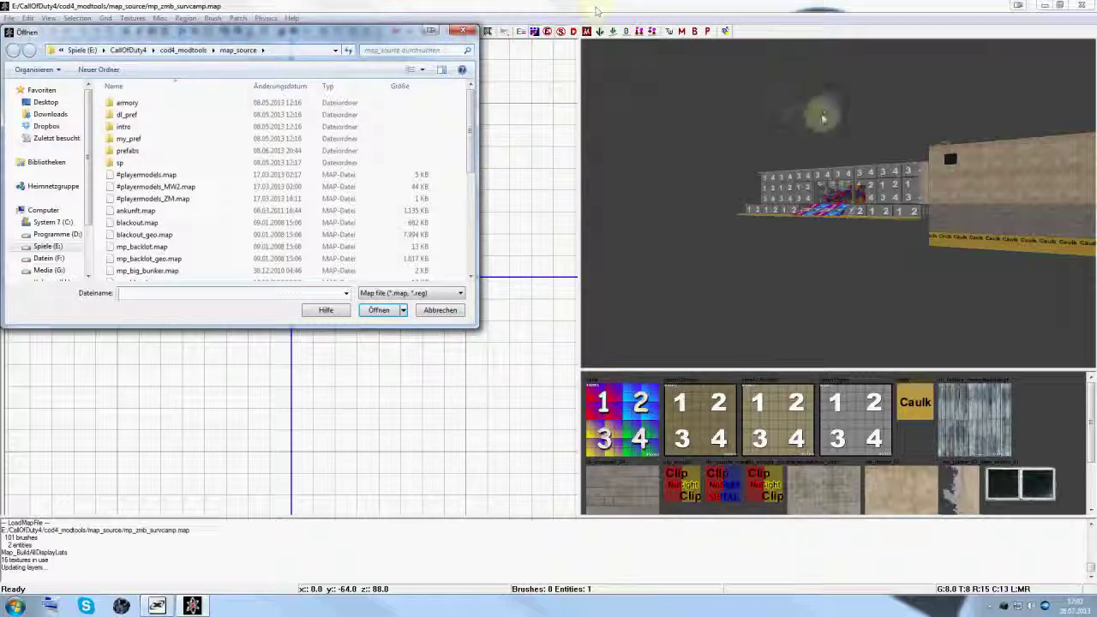
pyautogui.click(427, 310)
# - Look over the survcamp map's ramp, grid-textured building and outer walls in the 3D view
pyautogui.moveTo(724, 225)
pyautogui.mouseDown(button='right')
pyautogui.moveTo(723, 176)
pyautogui.moveTo(725, 226)
pyautogui.moveTo(691, 238)
pyautogui.moveTo(720, 220)
pyautogui.moveTo(725, 233)
pyautogui.moveTo(723, 215)
pyautogui.moveTo(734, 222)
pyautogui.mouseUp(button='right')
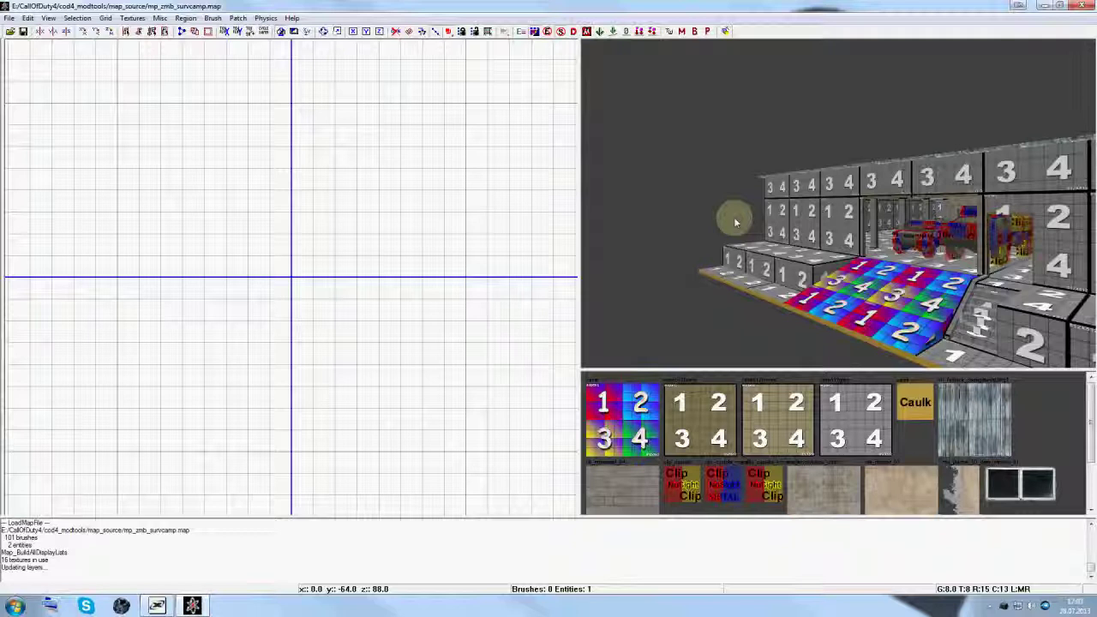
pyautogui.moveTo(845, 267)
pyautogui.mouseDown(button='right')
pyautogui.moveTo(861, 263)
pyautogui.moveTo(848, 263)
pyautogui.mouseUp(button='right')
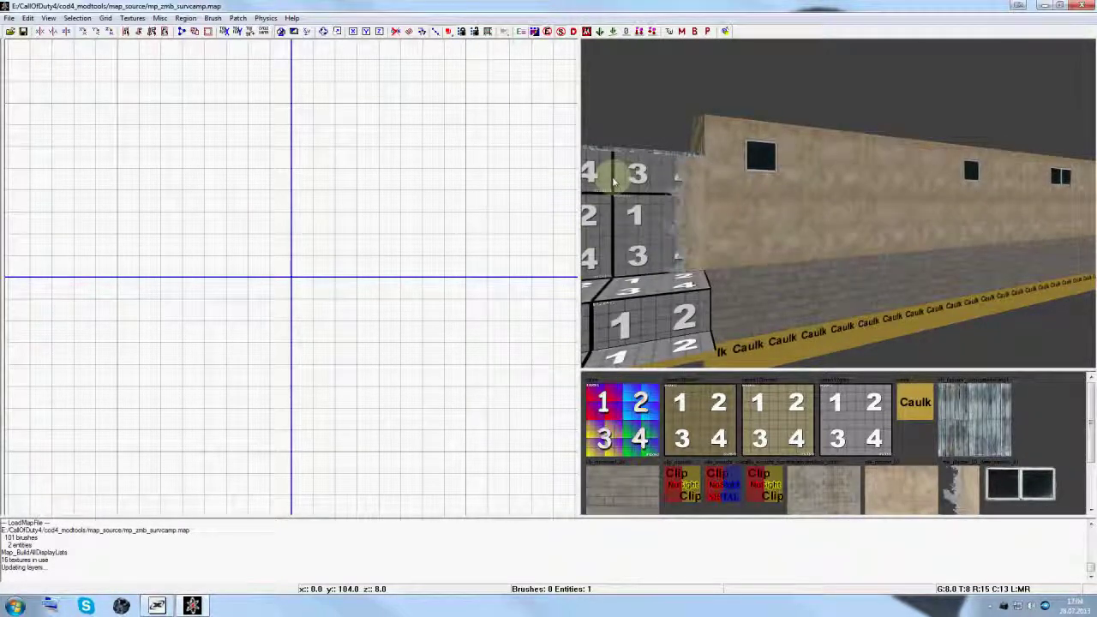
pyautogui.moveTo(829, 149); pyautogui.dragTo(828, 152, button='right')
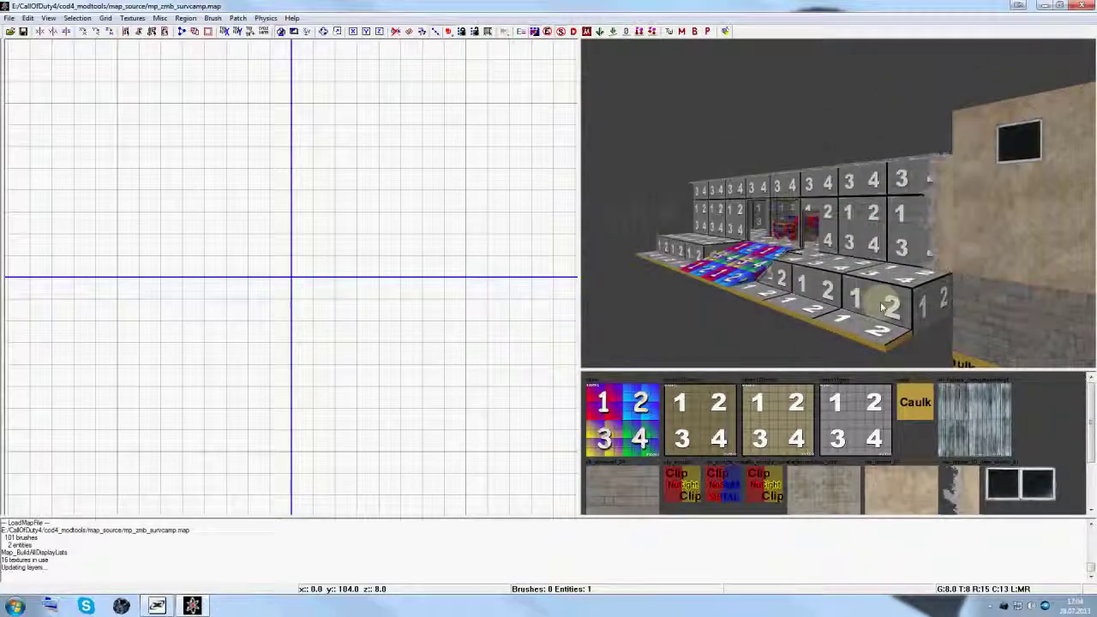